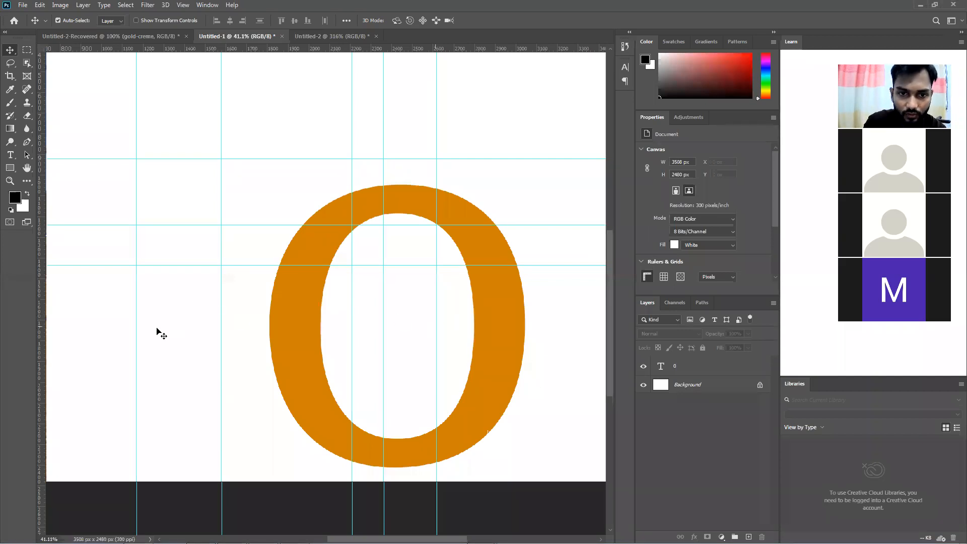
Remove the five vertical guides from the canvas
drag(139, 332, 41, 337)
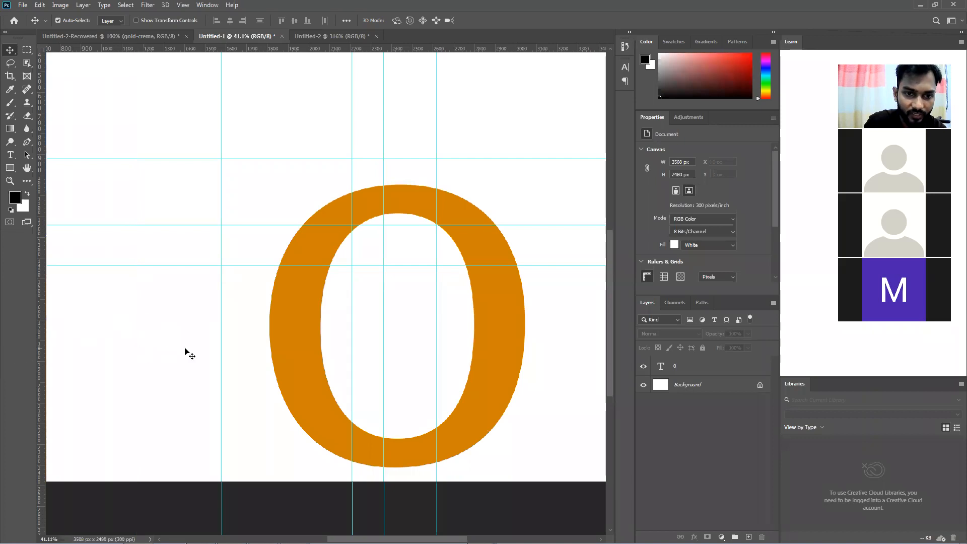
drag(220, 338, 40, 337)
drag(351, 327, 40, 316)
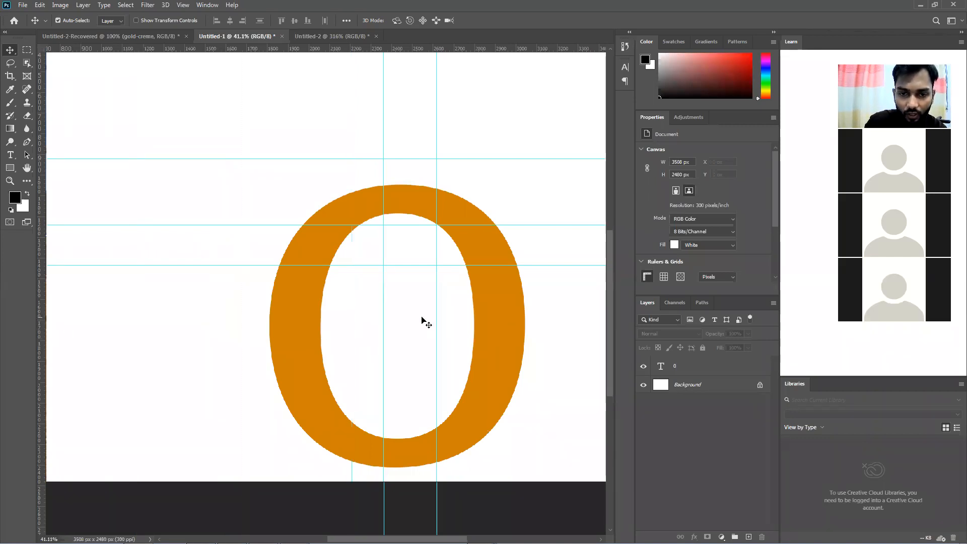
drag(384, 319, 41, 308)
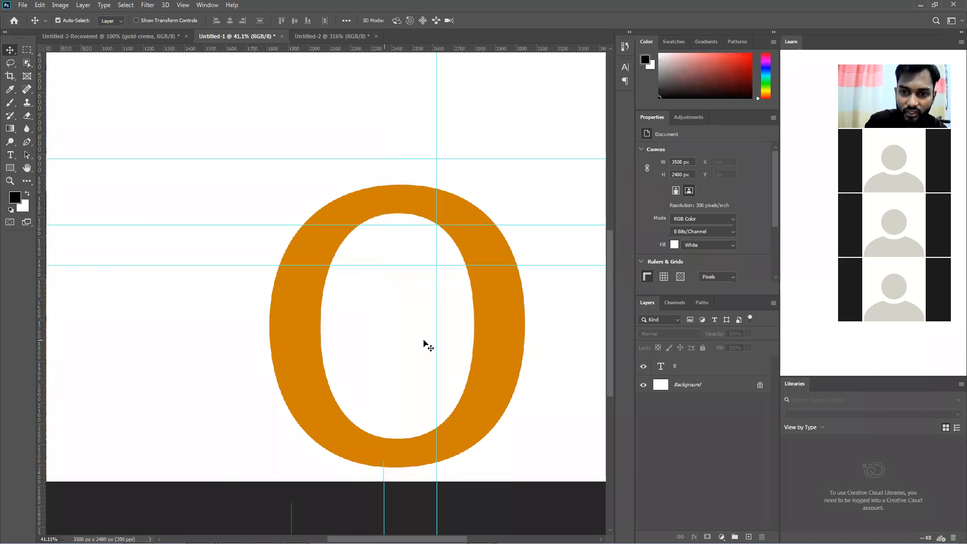
drag(435, 341, 40, 325)
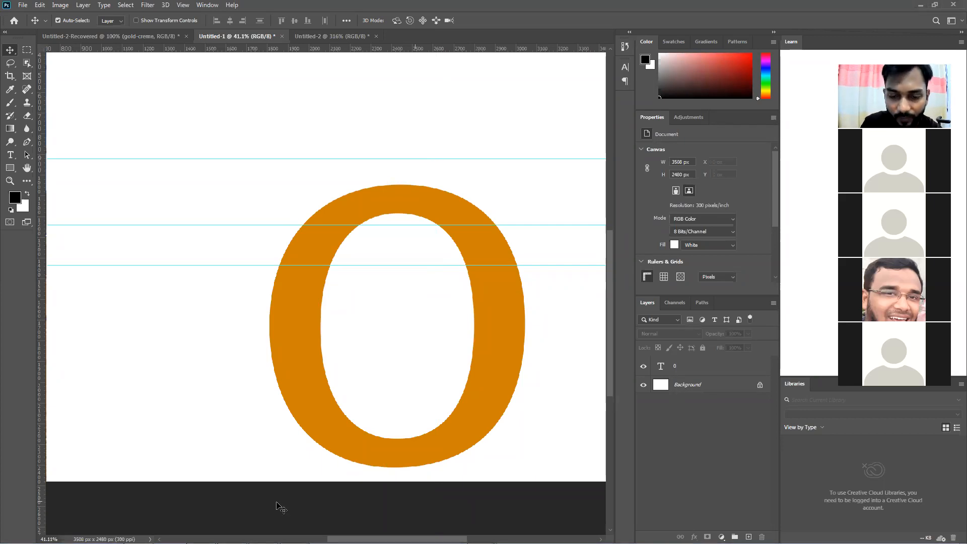
Remove the three horizontal guides from the canvas, keeping the rulers shown
drag(184, 264, 197, 44)
drag(183, 159, 189, 44)
drag(196, 224, 198, 46)
key(ctrl+r)
key(ctrl+r)
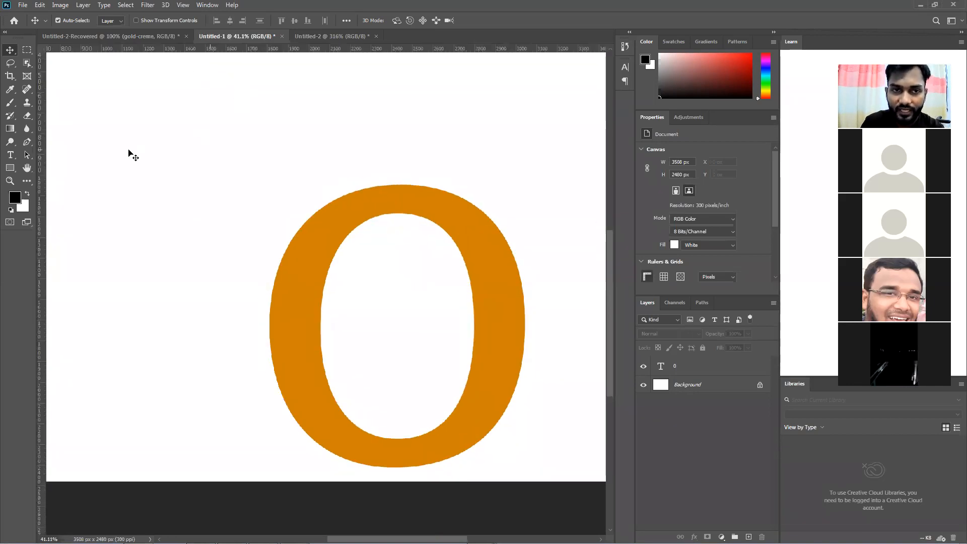
Add one vertical and one horizontal guide and move the orange 0 so its centre lies on their crossing
drag(41, 179, 270, 238)
drag(143, 83, 129, 252)
drag(295, 309, 181, 239)
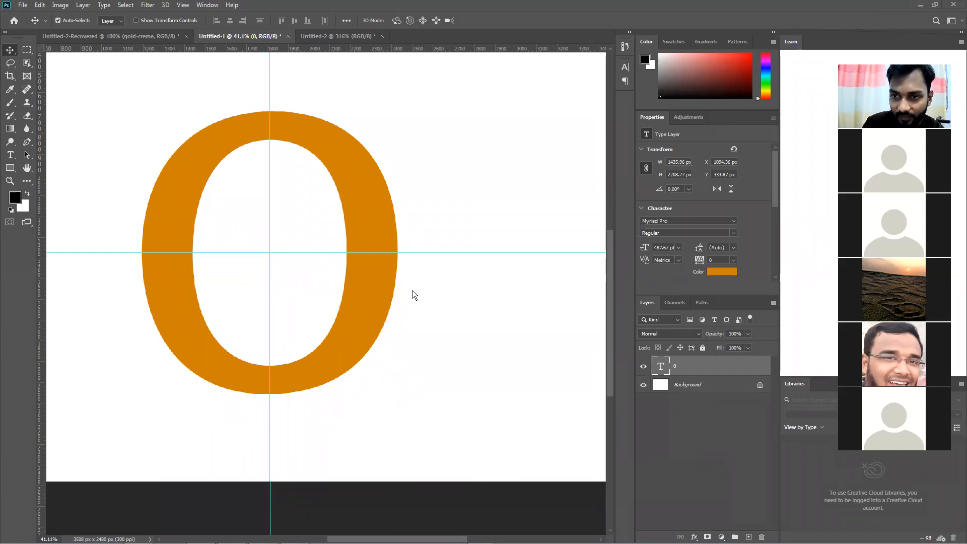
click(415, 332)
right_click(415, 333)
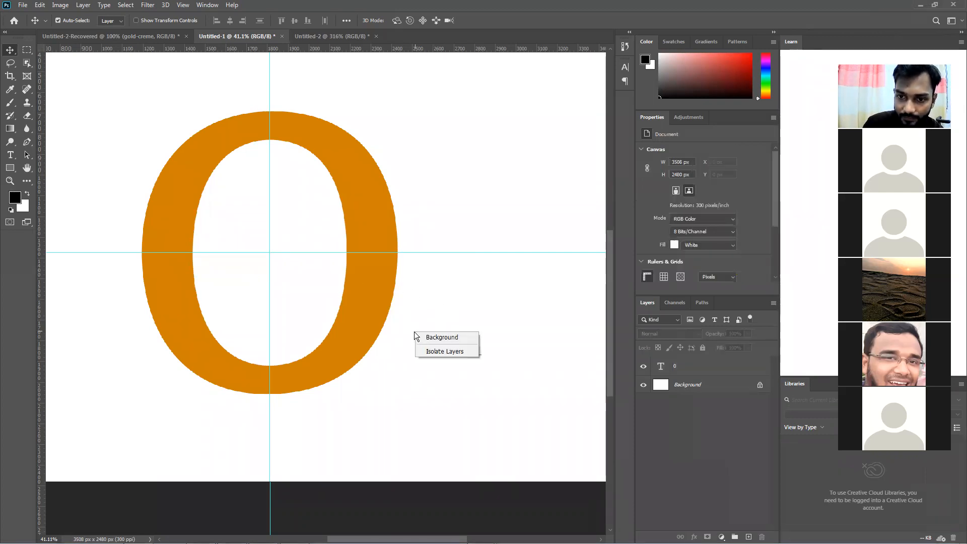
click(400, 302)
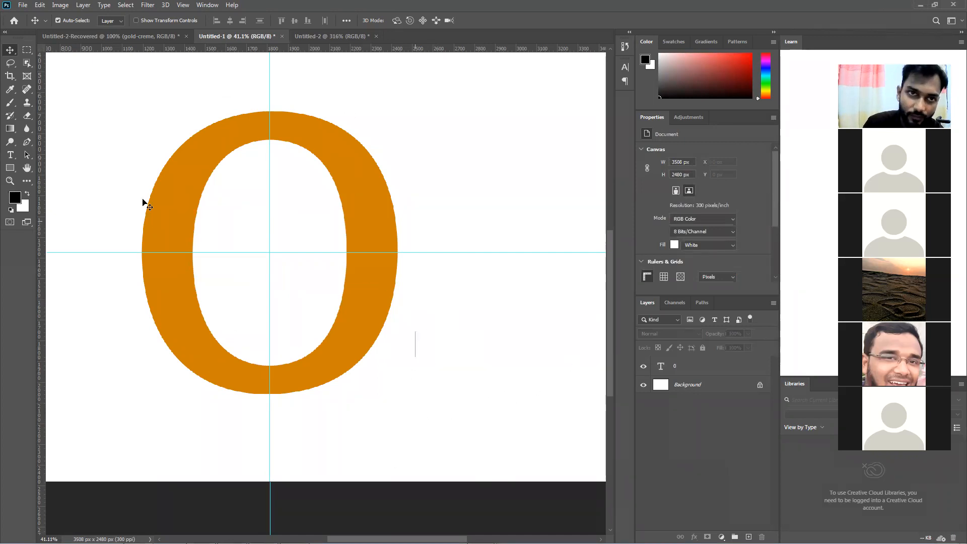
click(217, 6)
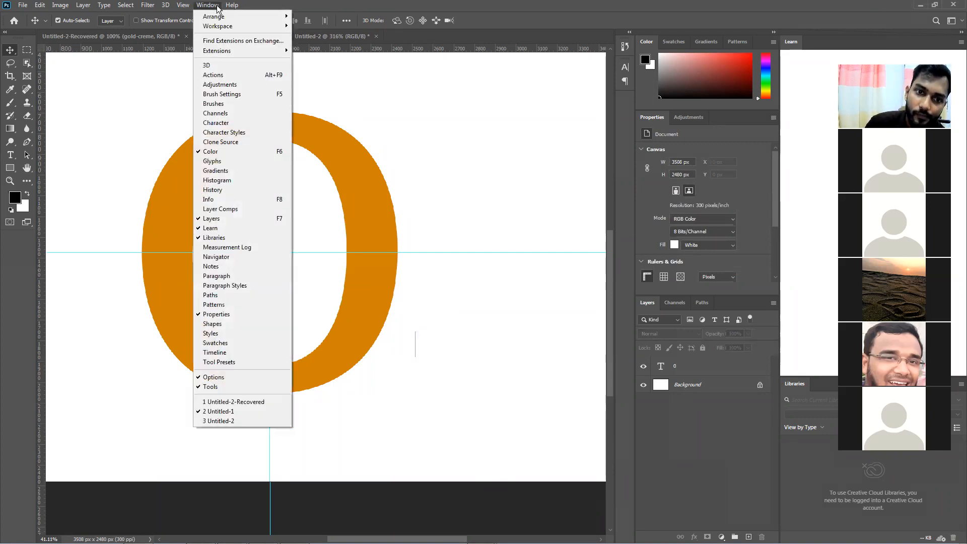
click(389, 91)
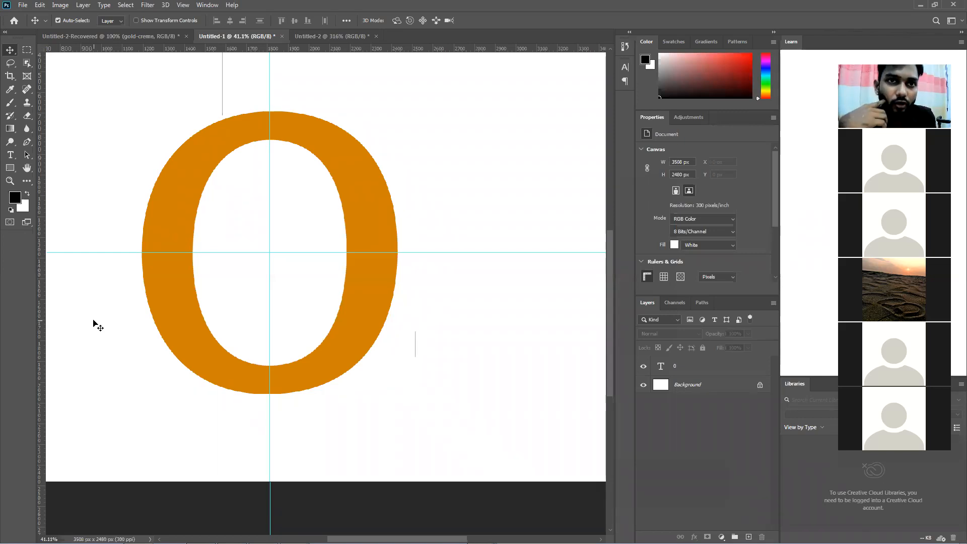
click(200, 8)
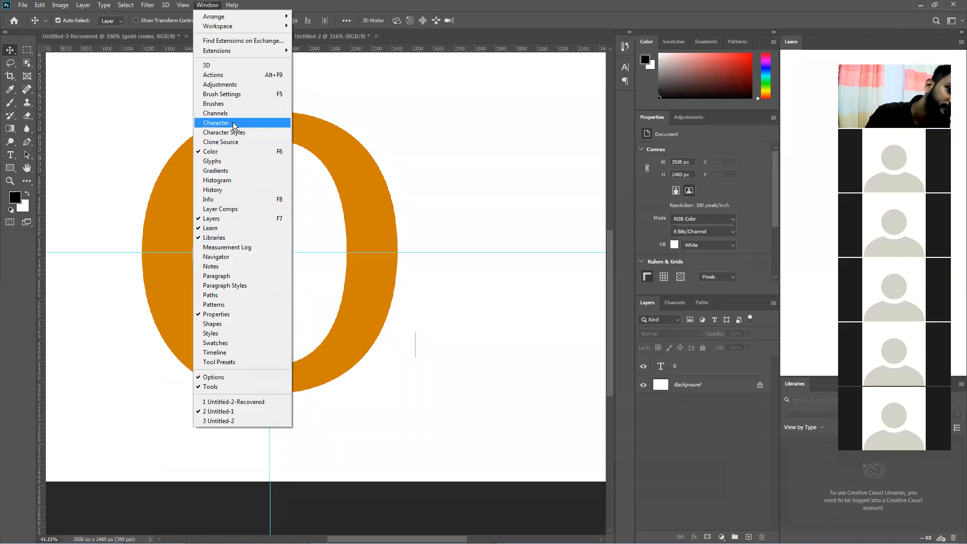
mouse_move(183, 7)
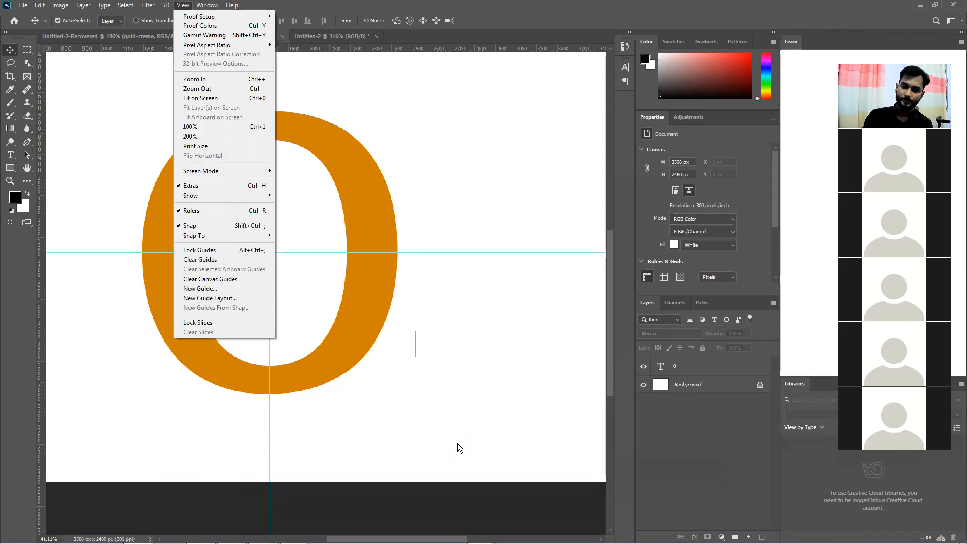
click(399, 425)
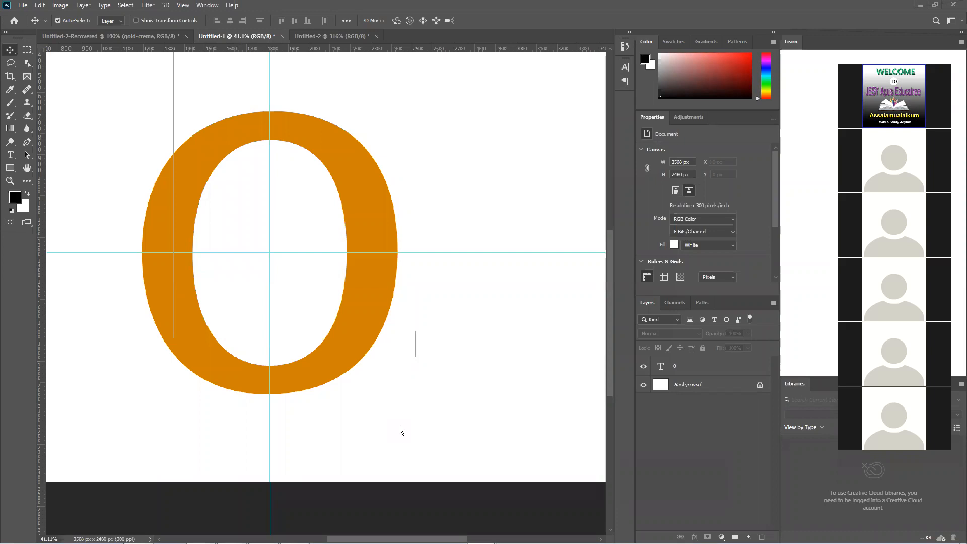
scroll(204, 264, up, 1)
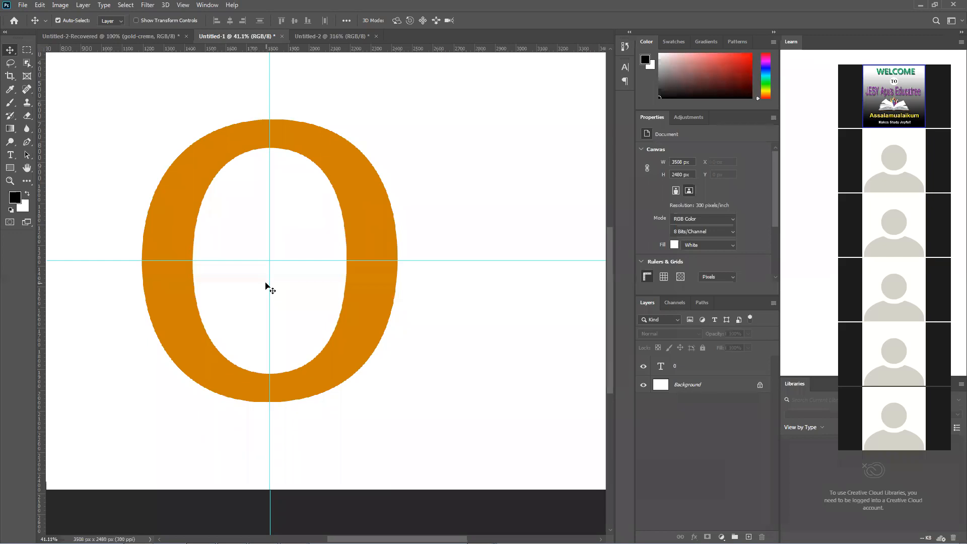
Select the orange 0 on its type layer with the Quick Selection tool
click(27, 85)
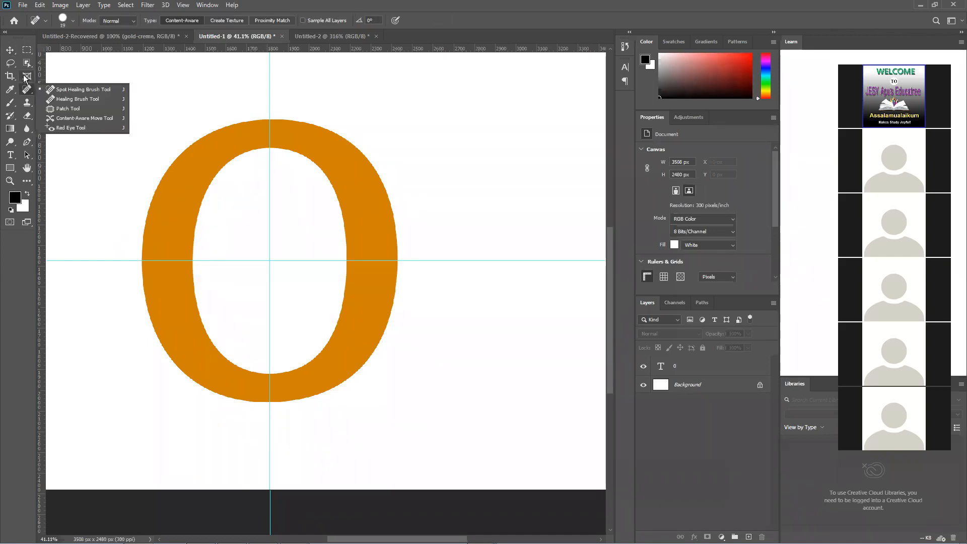
click(27, 75)
right_click(27, 62)
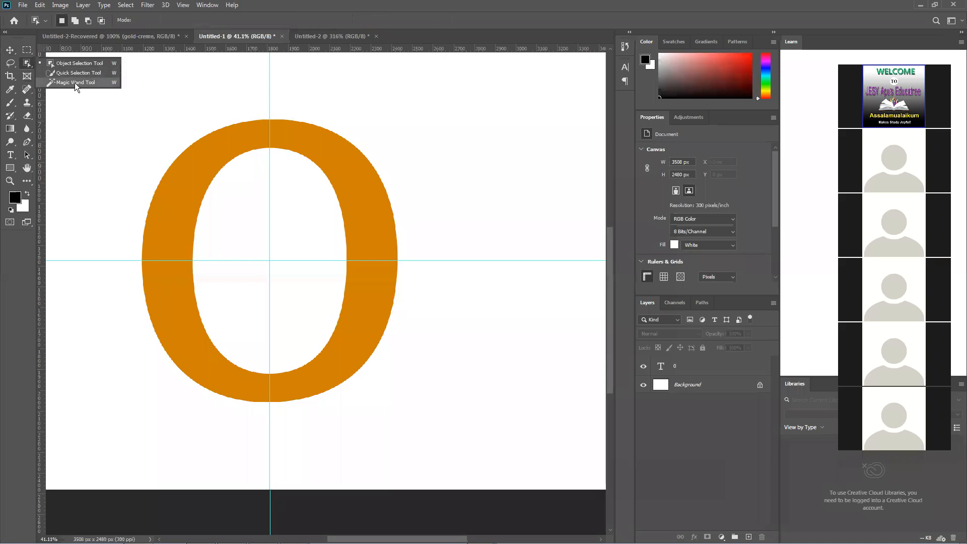
click(72, 77)
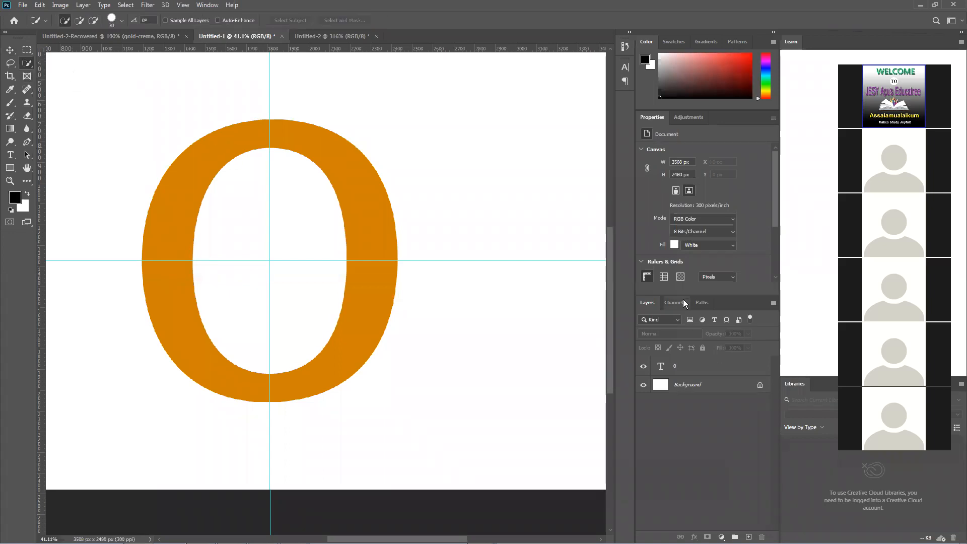
click(695, 359)
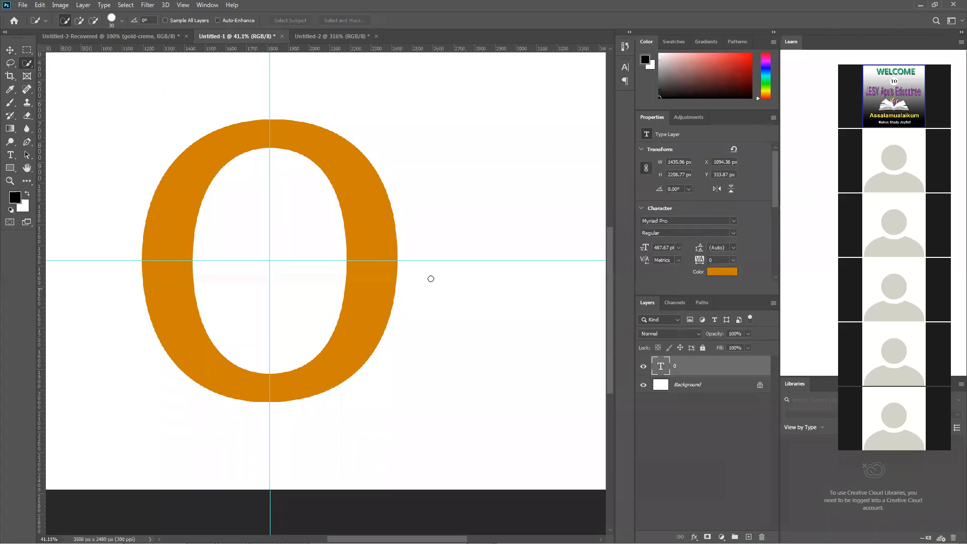
drag(381, 271, 381, 215)
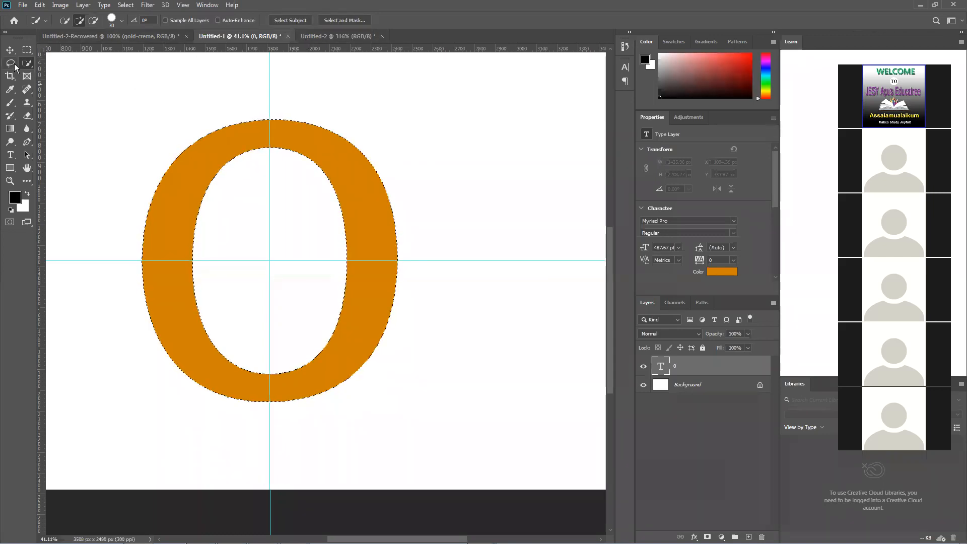
Try out the Object Selection and Magic Wand tools and clear the selection around the 0
click(64, 20)
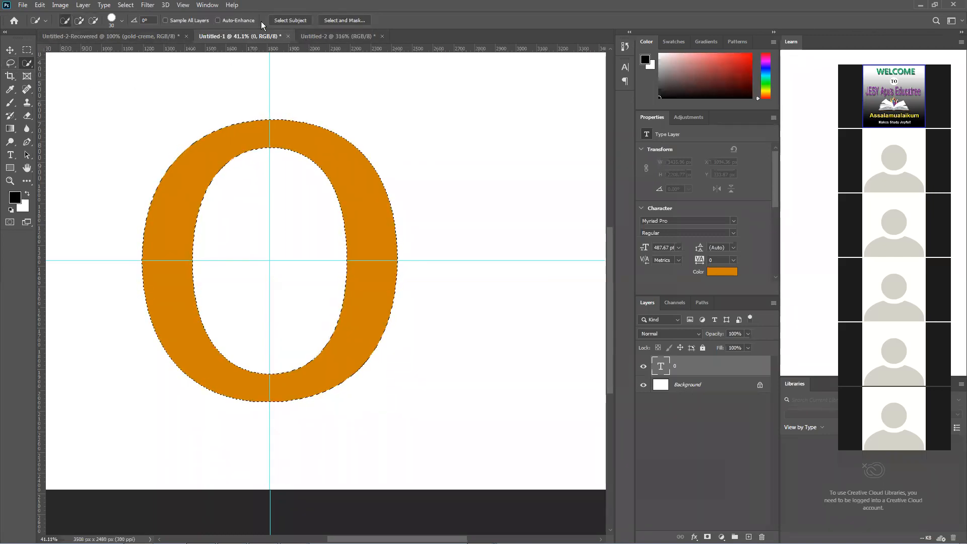
right_click(28, 64)
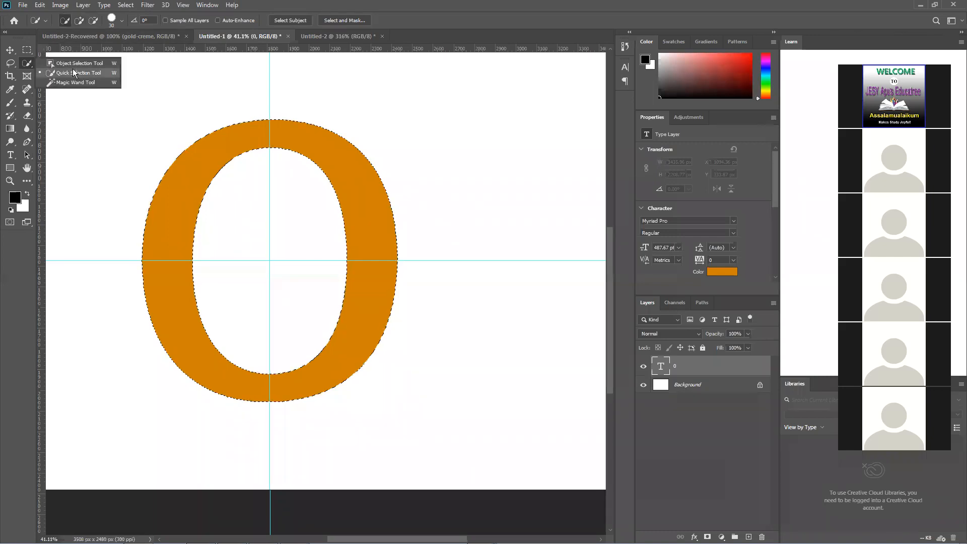
click(73, 62)
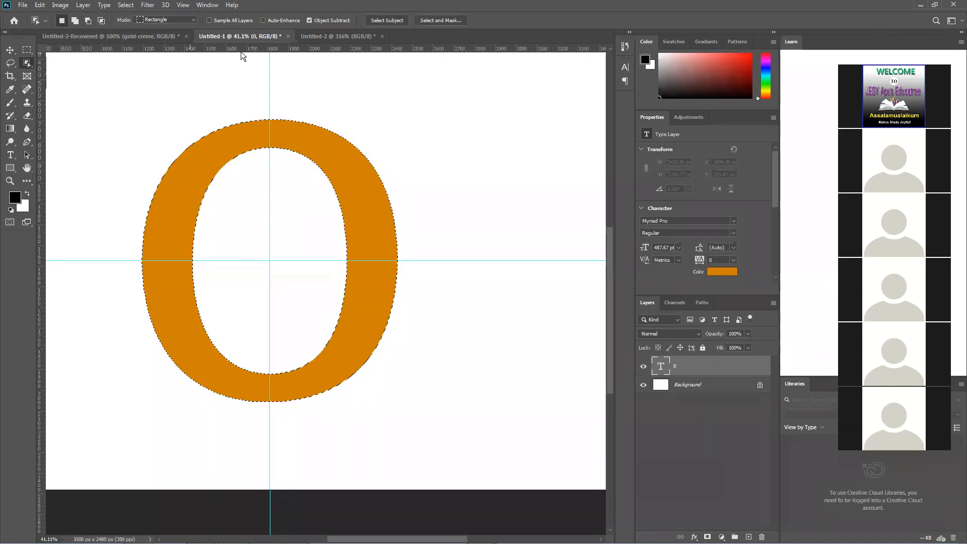
right_click(27, 66)
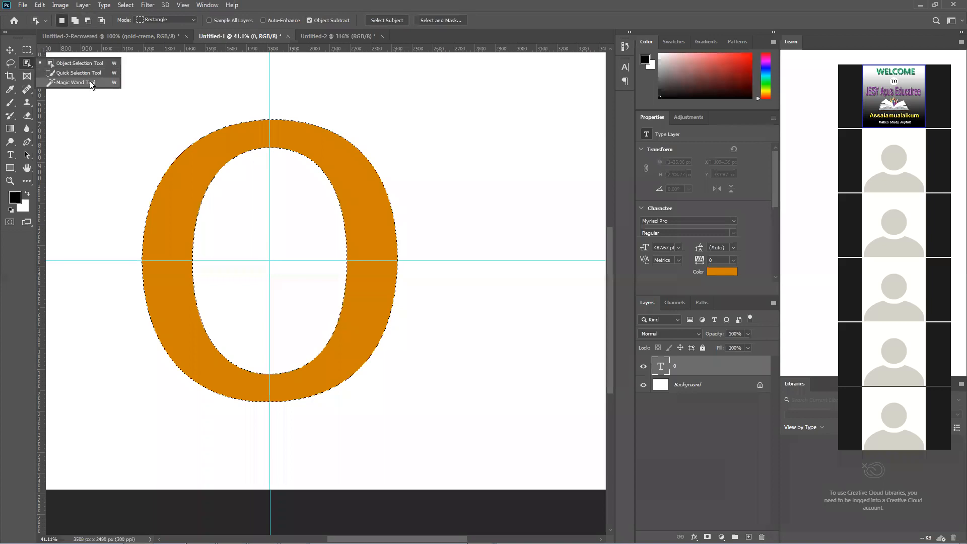
click(76, 85)
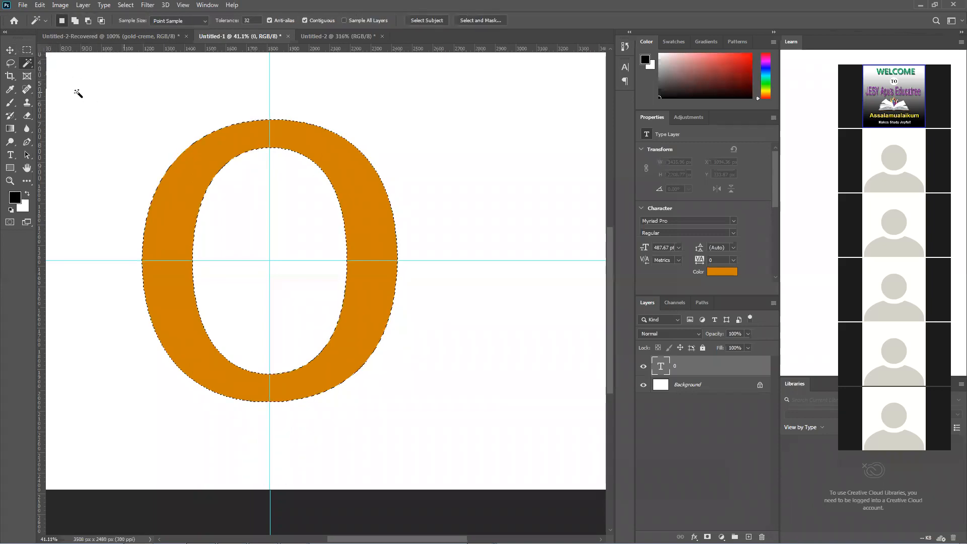
right_click(28, 60)
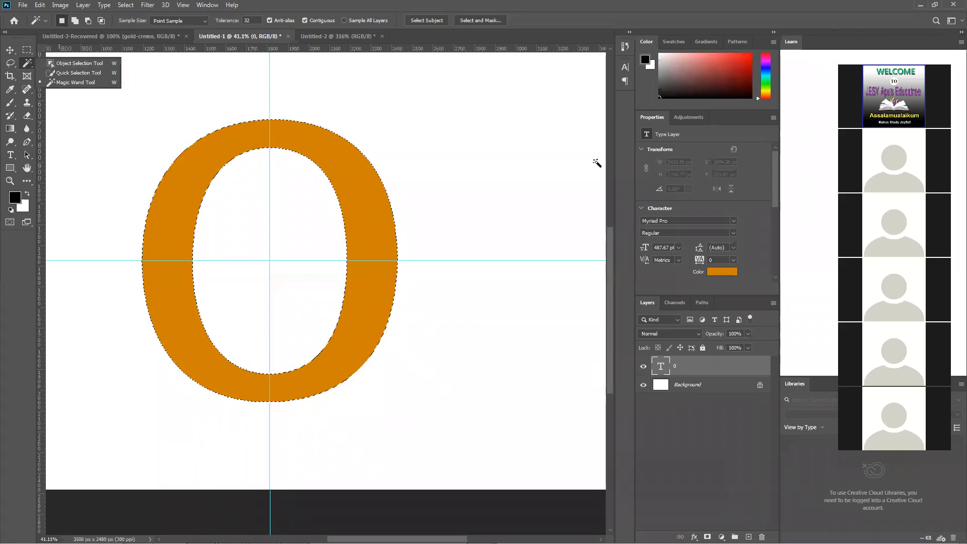
click(200, 184)
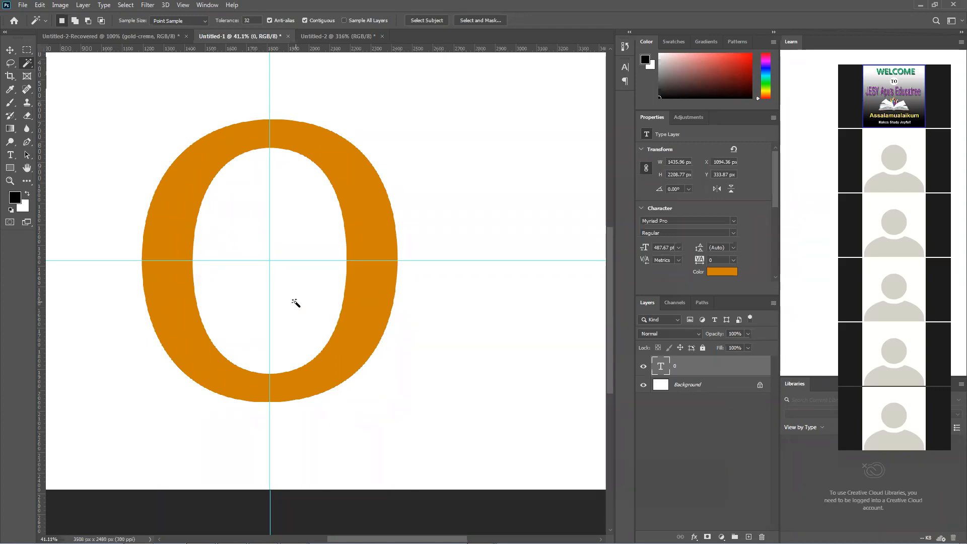
Start a Pen path where the horizontal guide meets the 0's left outer edge, and enable the Rubber Band preview
click(27, 144)
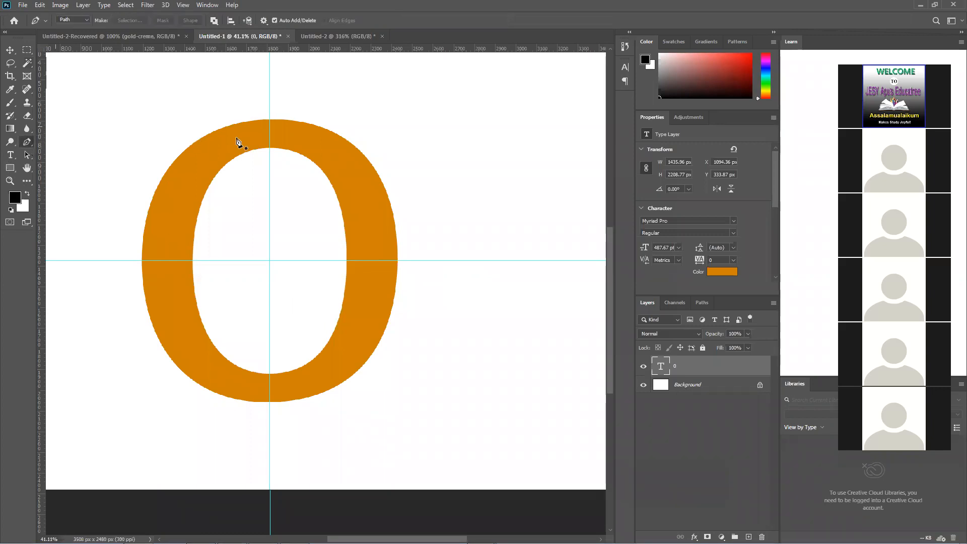
click(142, 261)
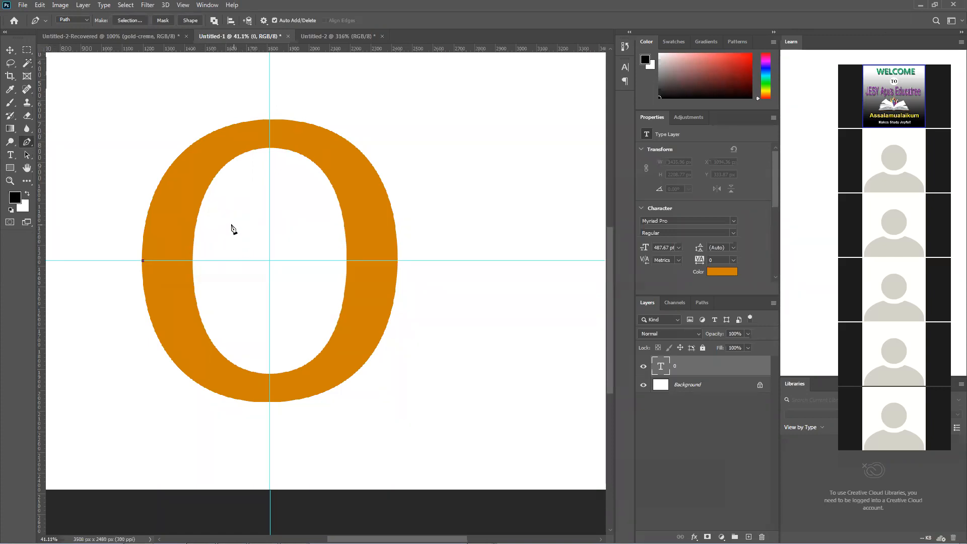
click(266, 21)
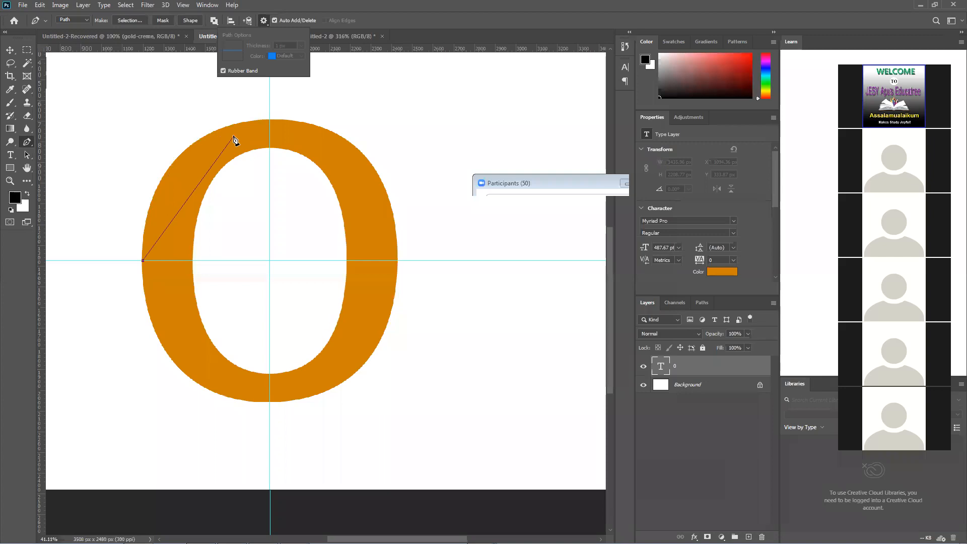
click(263, 22)
click(263, 22)
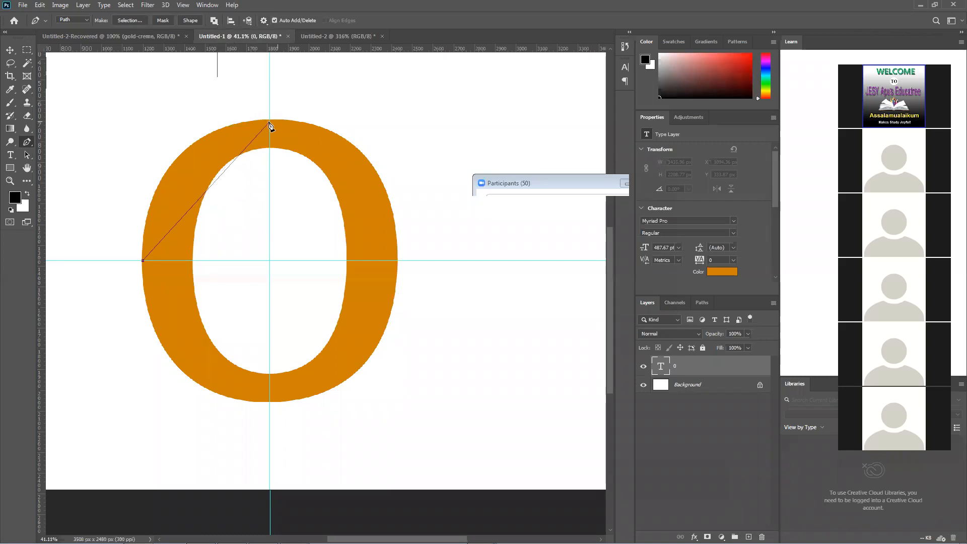
Try to trace the 0's outer edge with curved anchors at its top and right guide intersections, disabling Rubber Band between them
drag(270, 120, 403, 118)
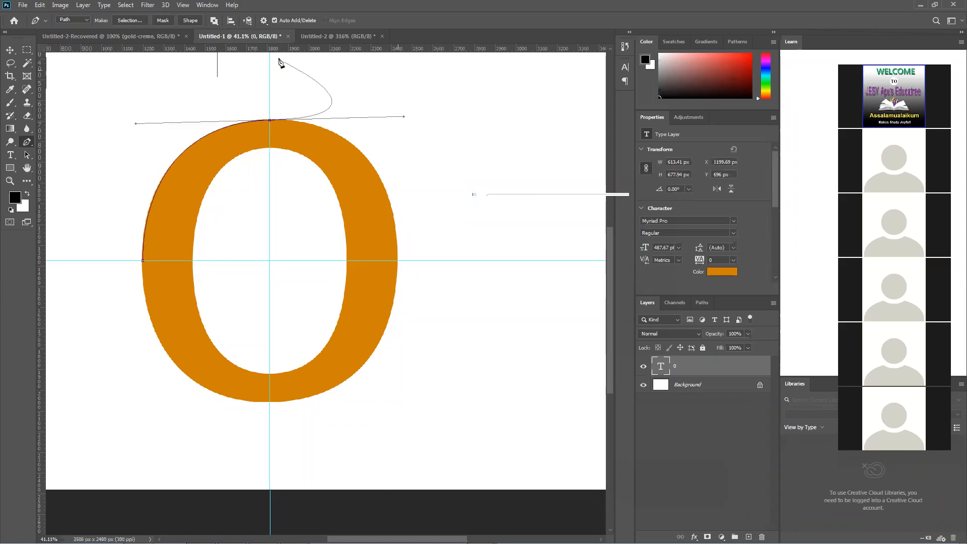
click(265, 21)
click(252, 72)
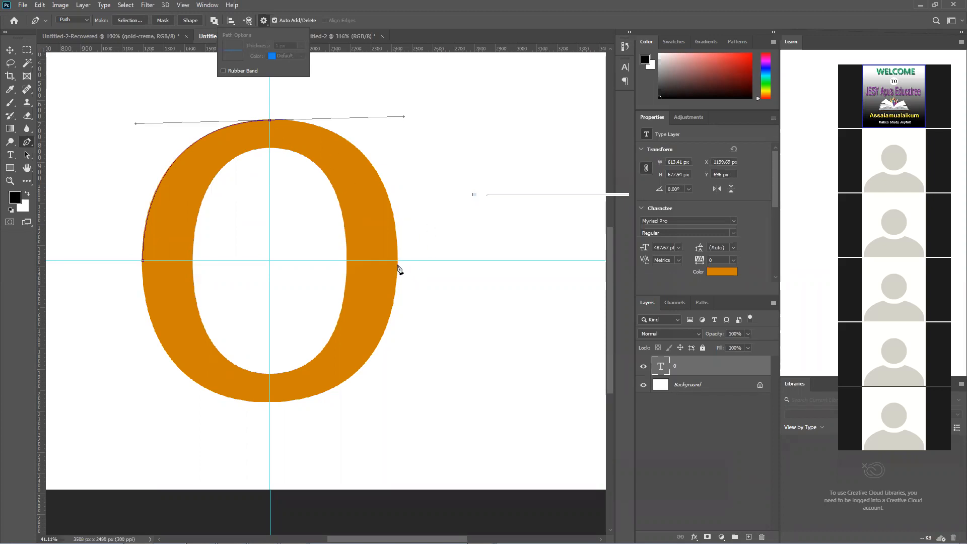
mouse_move(397, 260)
mouse_down()
mouse_move(373, 319)
mouse_move(396, 297)
mouse_move(388, 272)
mouse_up()
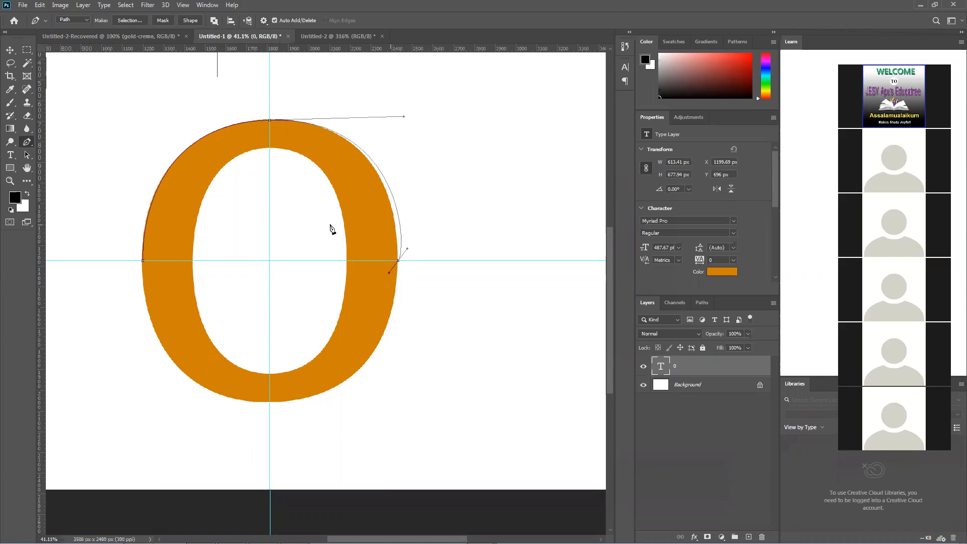
Undo the last two path anchors and turn the Pen tool's Rubber Band preview back on
key(ctrl+z)
key(ctrl+z)
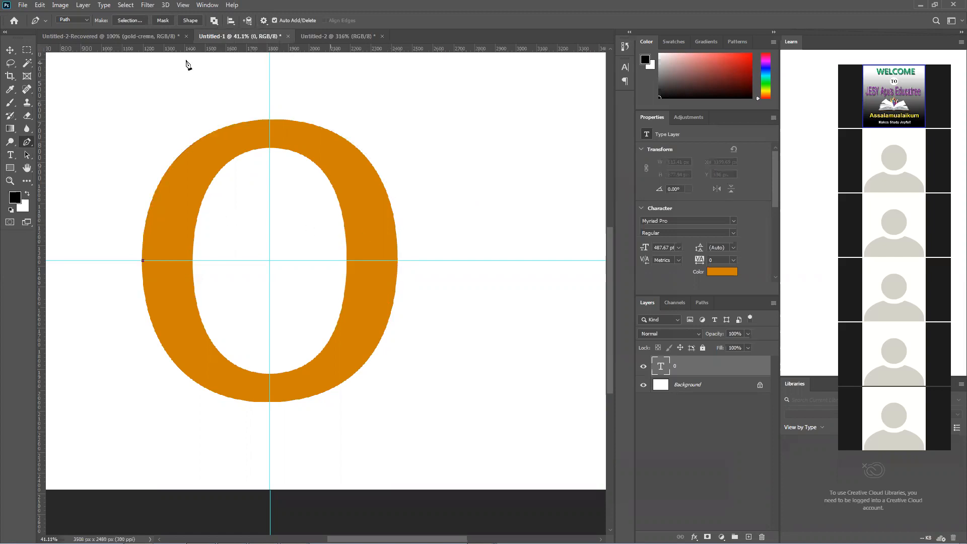
click(263, 21)
click(224, 71)
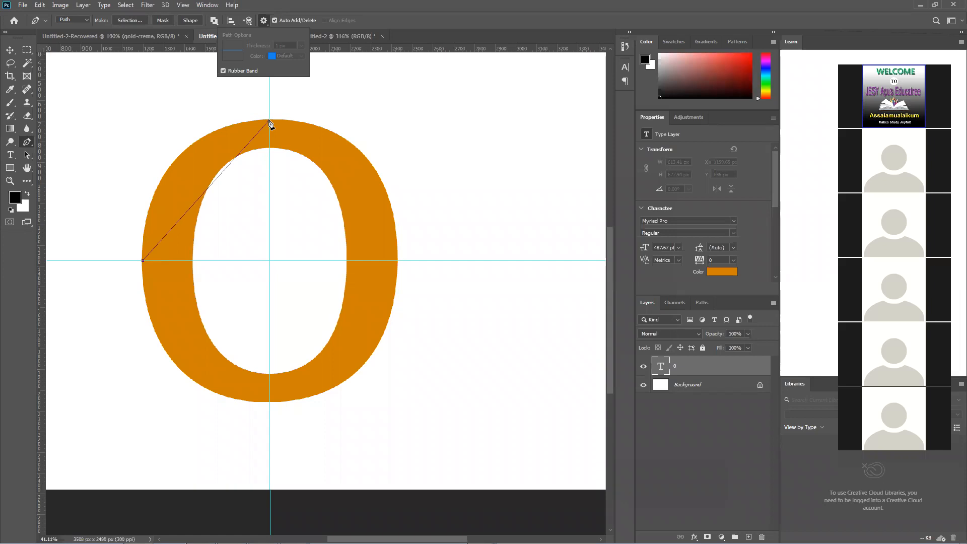
Try to trace the 0's upper-left outer edge with short straight Pen segments ending at the vertical guide
click(143, 236)
click(146, 218)
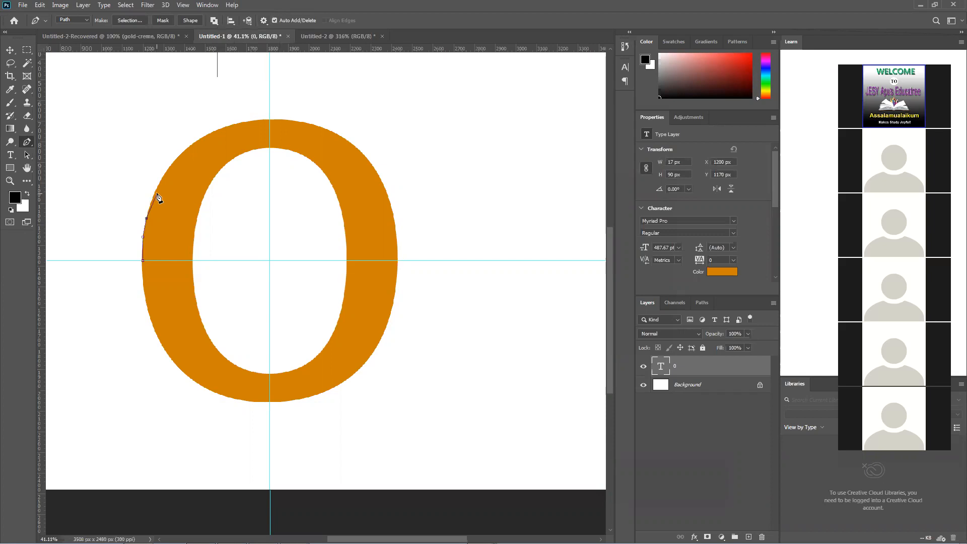
click(153, 193)
click(188, 147)
click(208, 135)
click(231, 124)
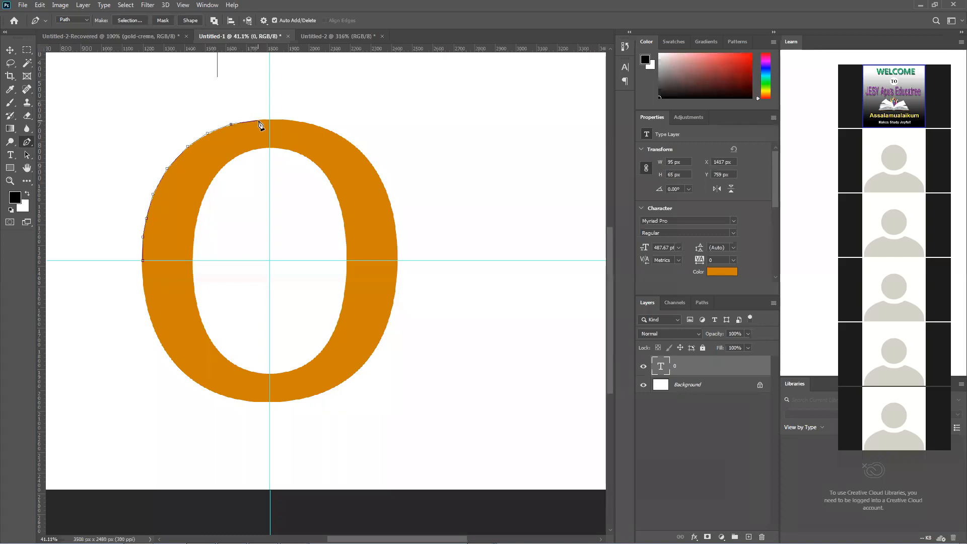
click(254, 120)
click(270, 120)
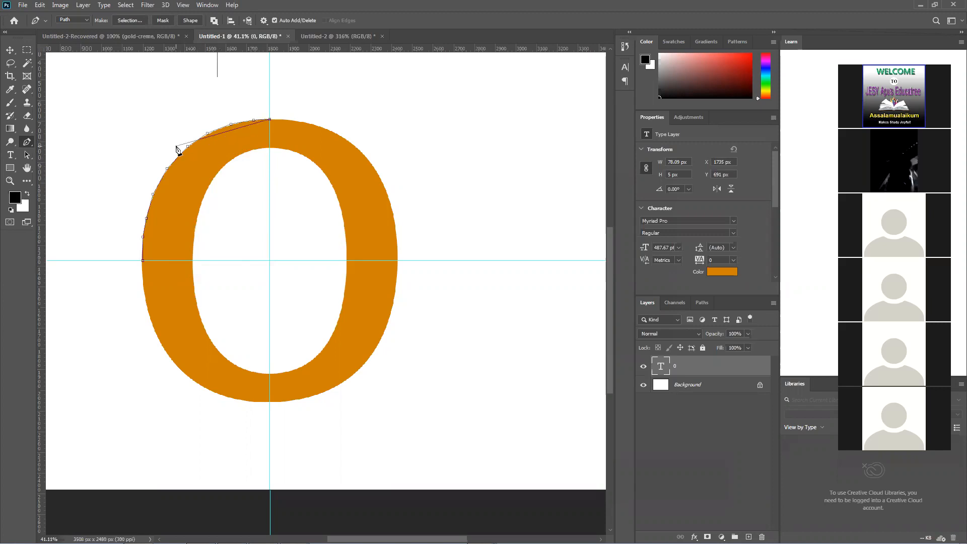
Inspect the straight segments along the 0's edge and undo their anchors back to the path's starting anchor
scroll(156, 153, up, 3)
scroll(155, 162, up, 5)
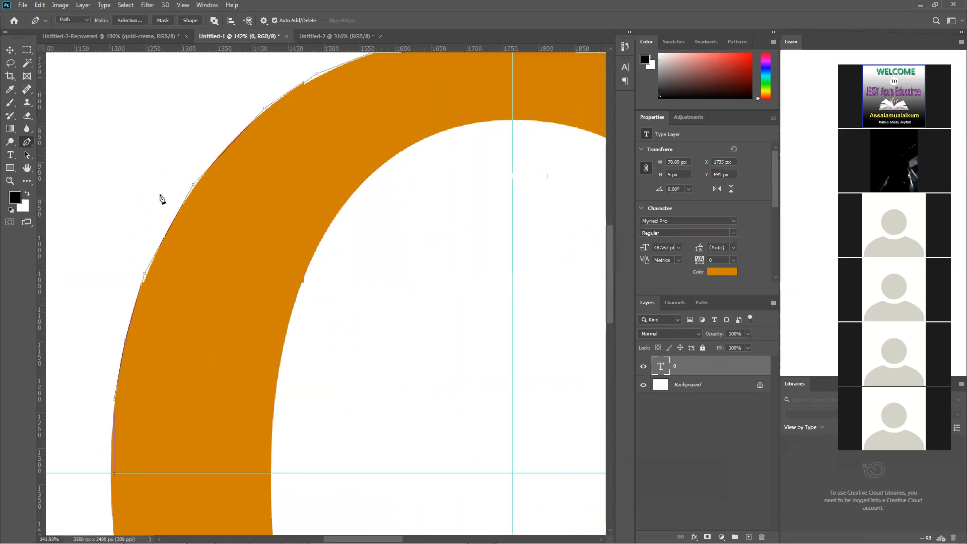
drag(164, 300, 240, 196)
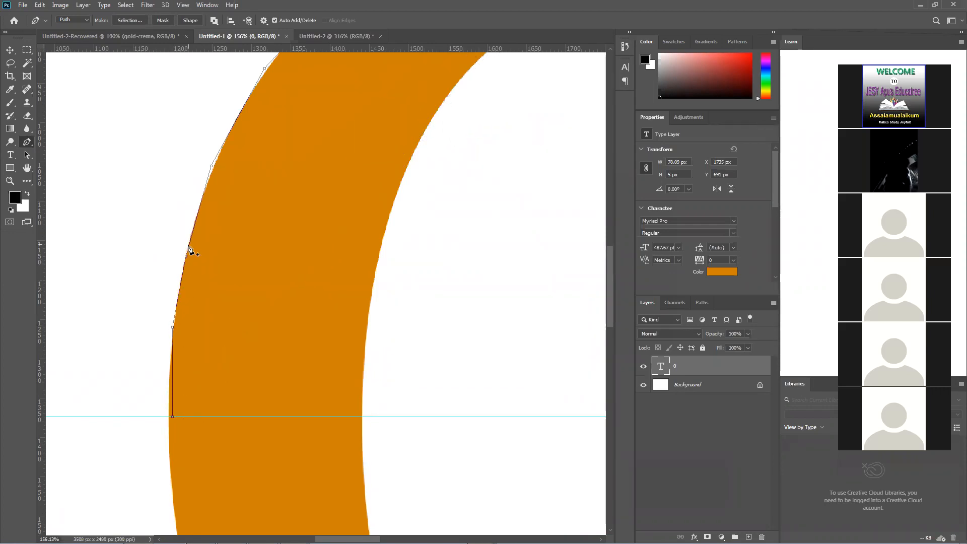
scroll(190, 251, up, 3)
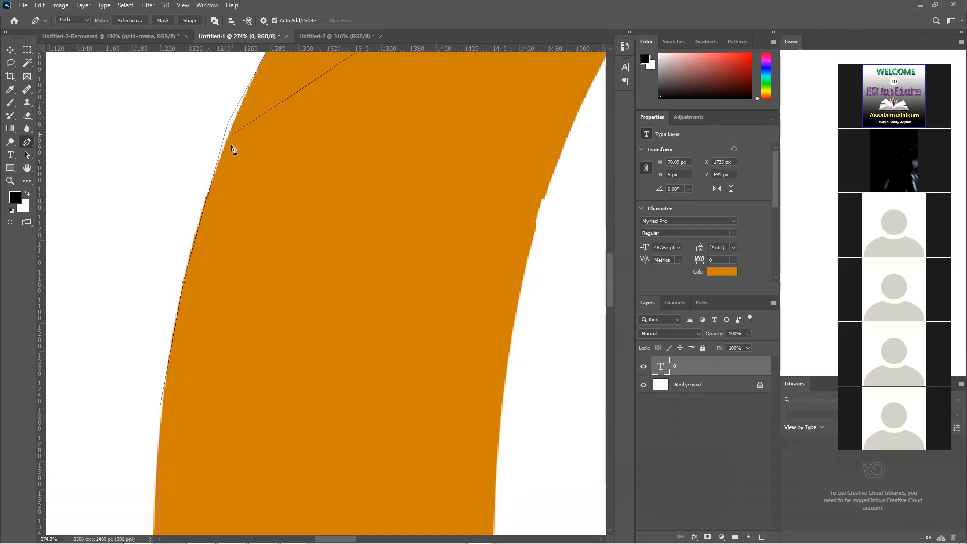
scroll(225, 245, down, 2)
scroll(225, 245, down, 5)
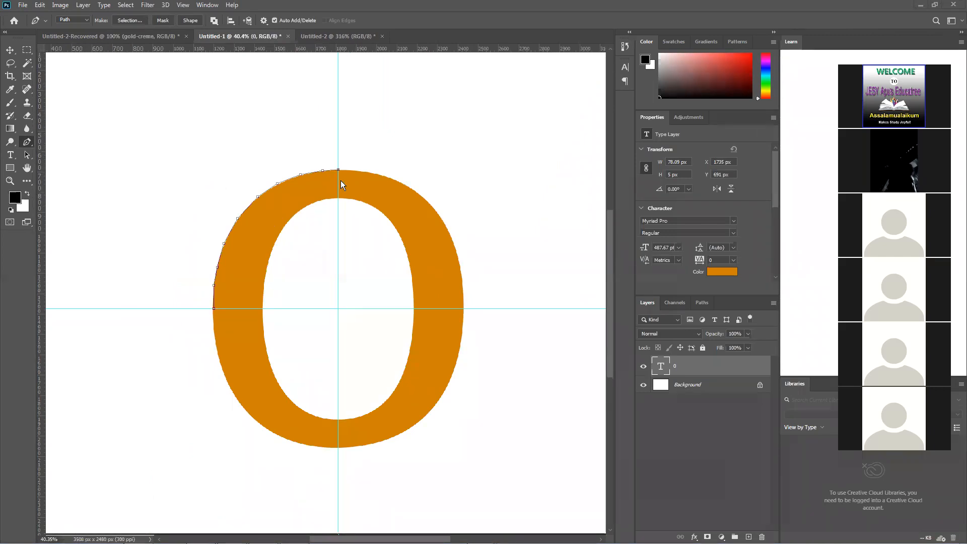
key(ctrl+z)
key(ctrl+z)
key(ctrl+z)
key(ctrl+z)
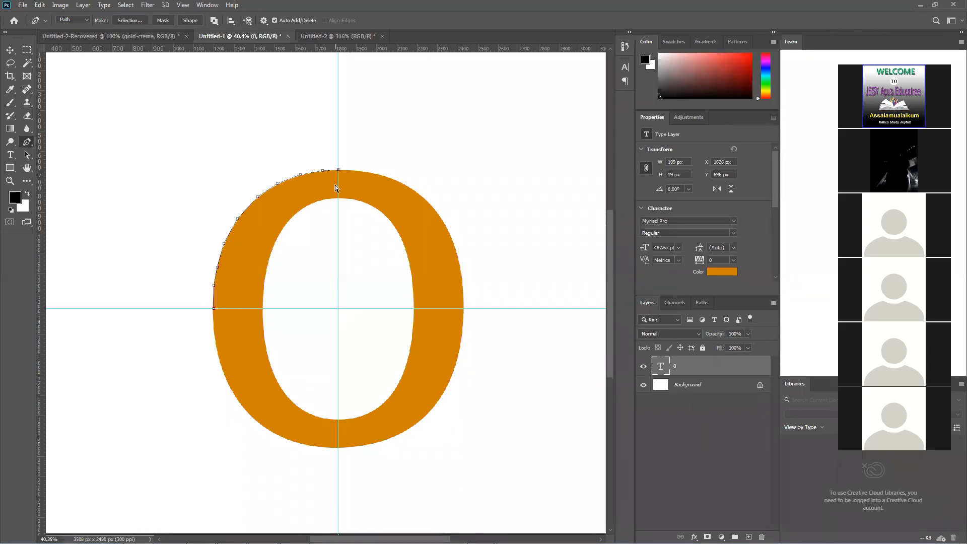
key(ctrl+z)
key(ctrl+z)
key(ctrl+z)
key(ctrl+z)
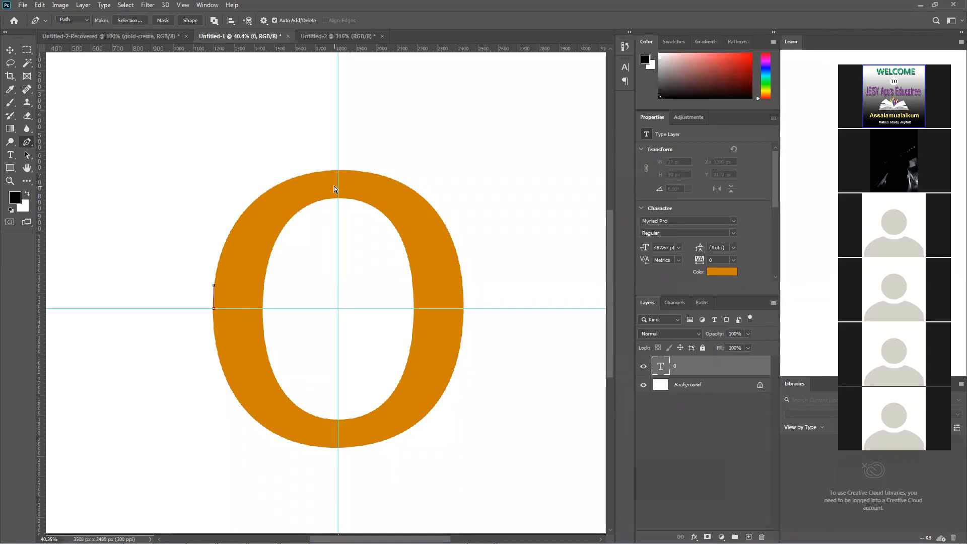
key(ctrl+z)
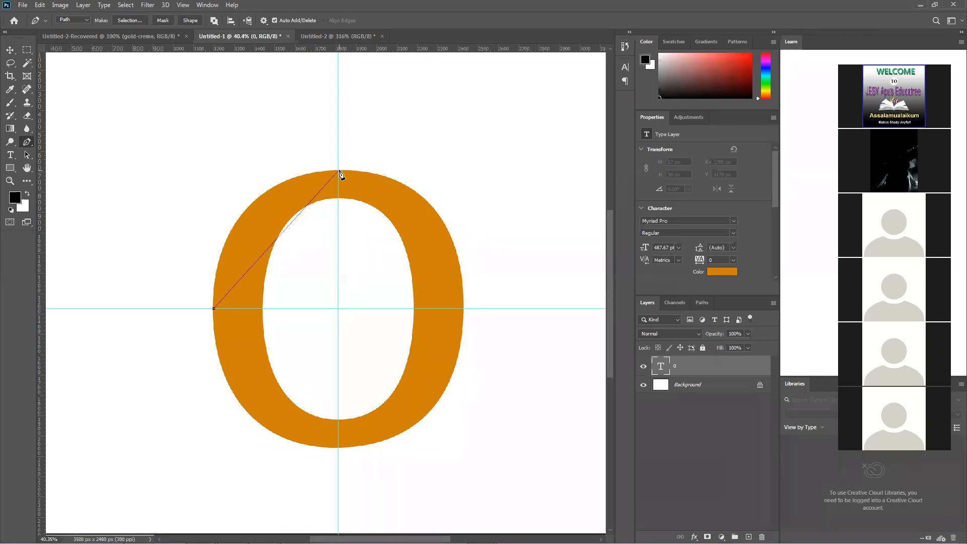
Try a curved anchor where the vertical guide crosses the 0's upper outer edge and discard the path
drag(339, 171, 471, 167)
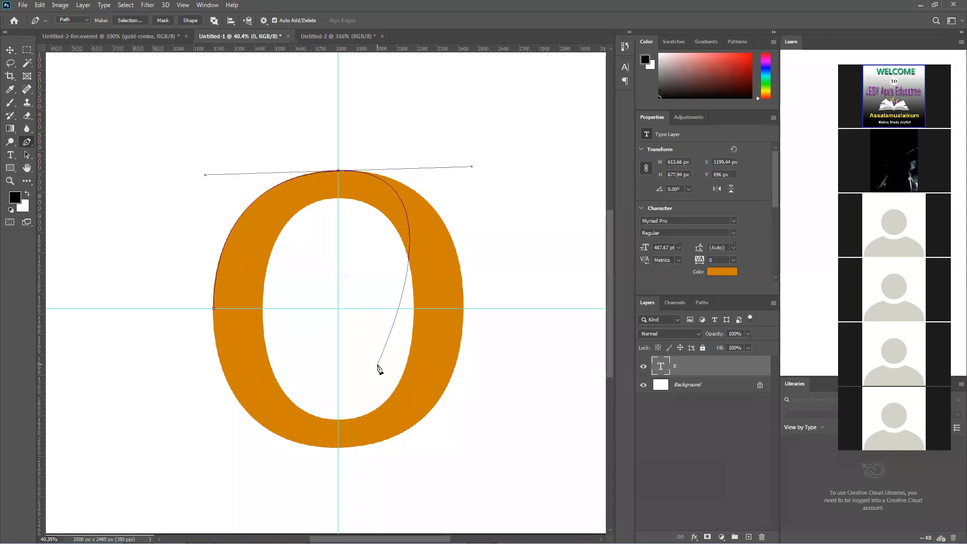
key(Escape)
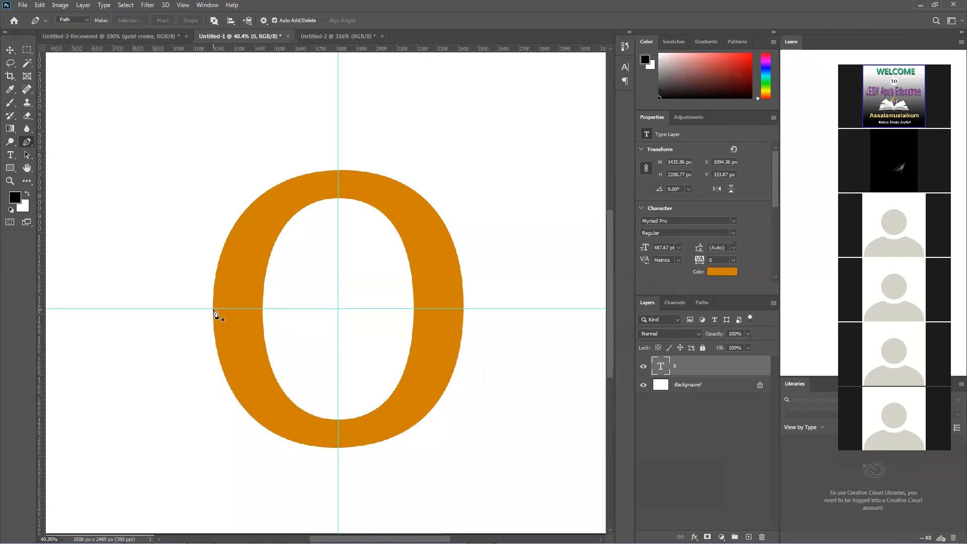
Start a new Pen path where the horizontal guide meets the 0's left outer edge
scroll(213, 311, up, 10)
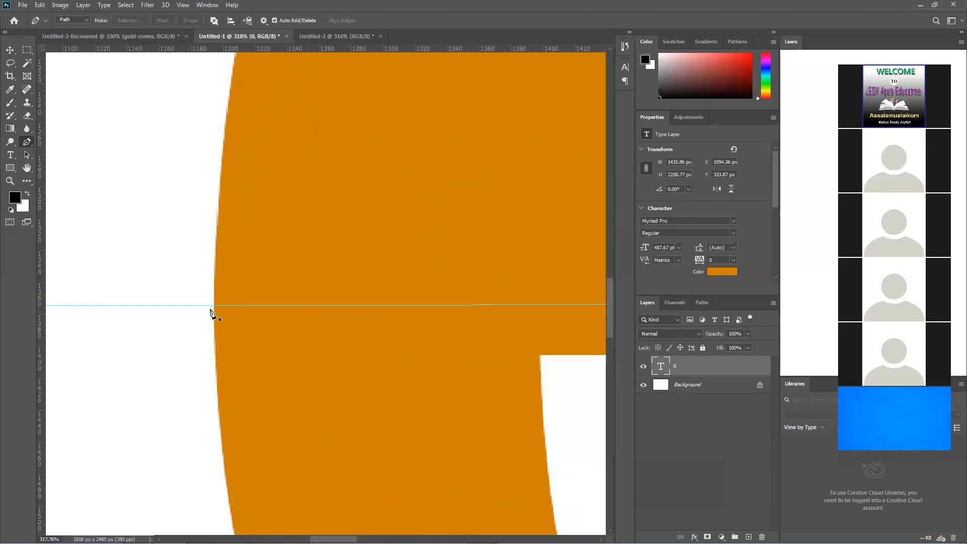
scroll(211, 313, up, 3)
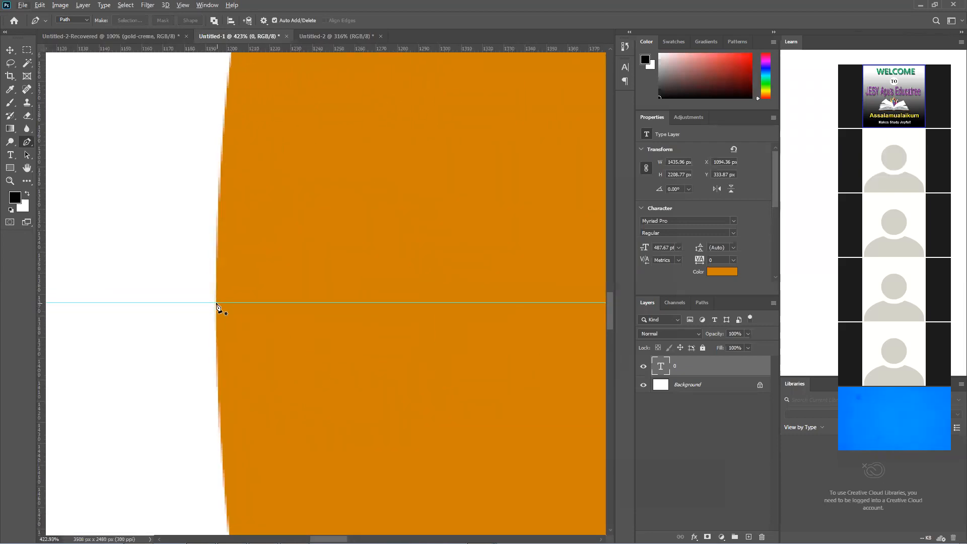
click(217, 304)
Add a curved anchor with direction handles where the vertical guide crosses the 0's upper outer edge
scroll(234, 308, down, 4)
scroll(235, 308, down, 3)
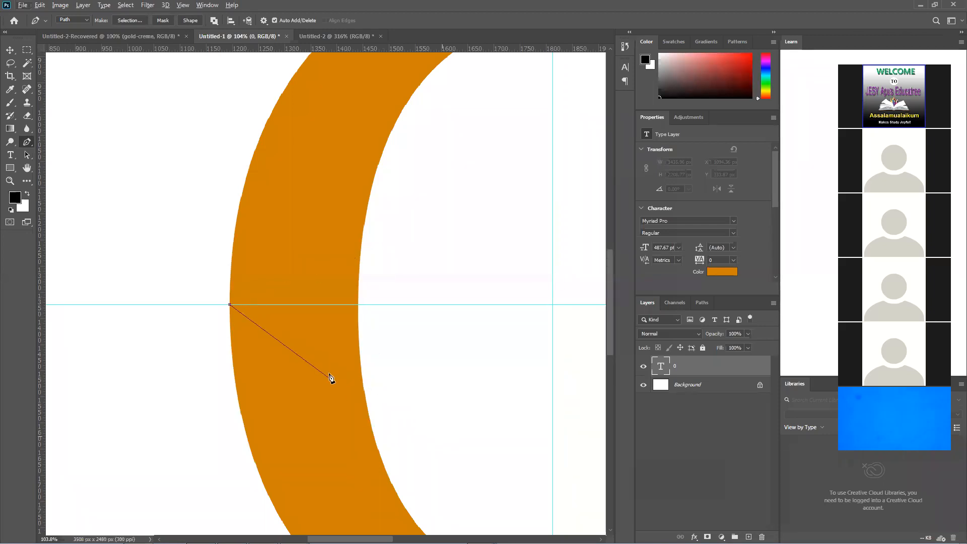
scroll(330, 374, down, 2)
key(space)
drag(381, 274, 251, 400)
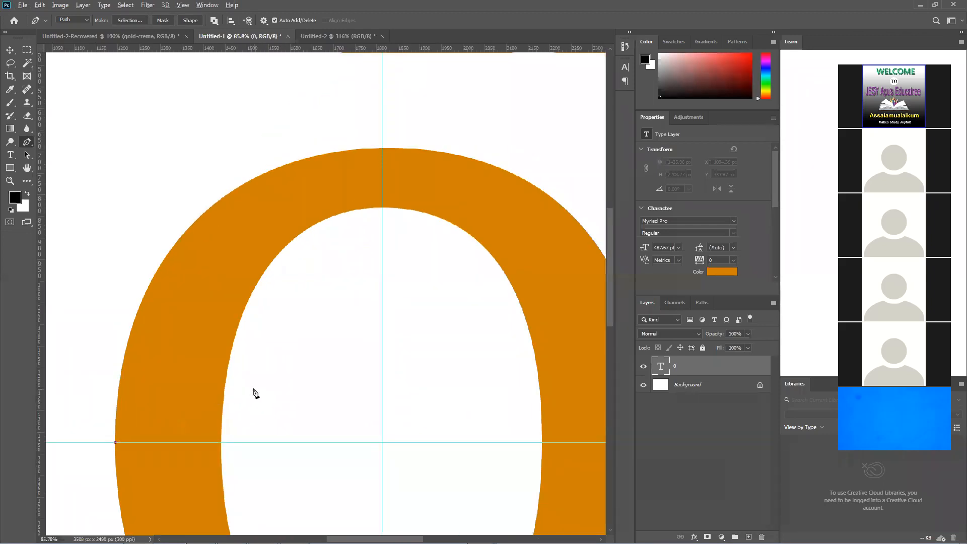
scroll(255, 394, down, 1)
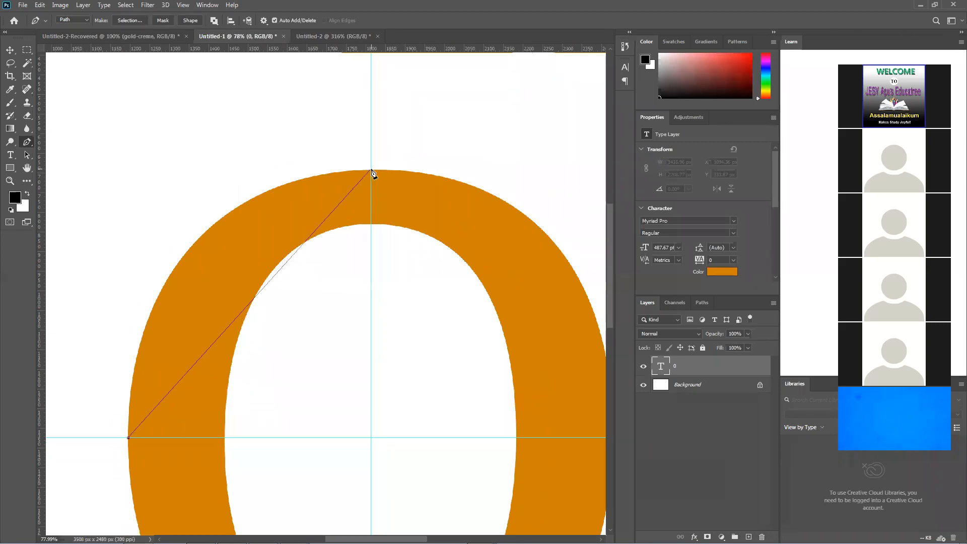
scroll(371, 173, up, 5)
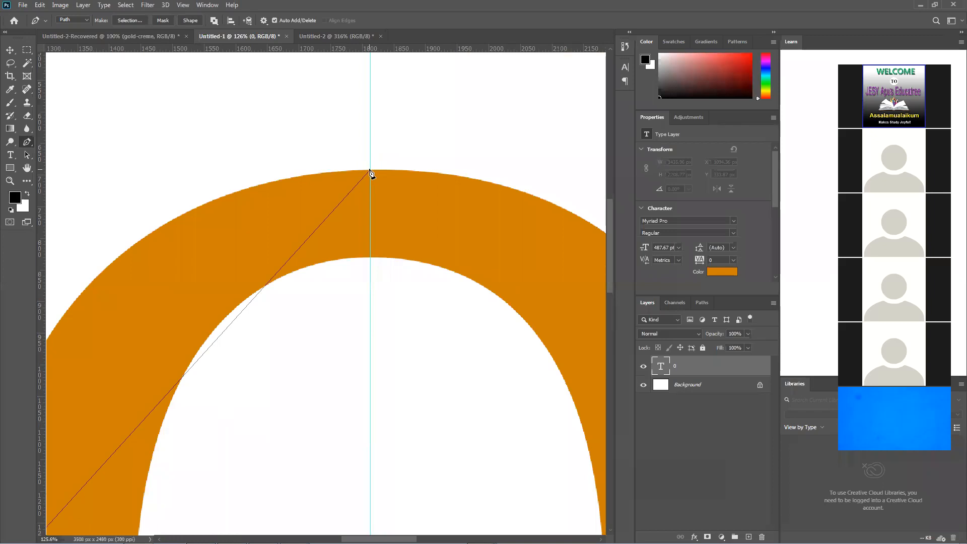
scroll(370, 174, up, 4)
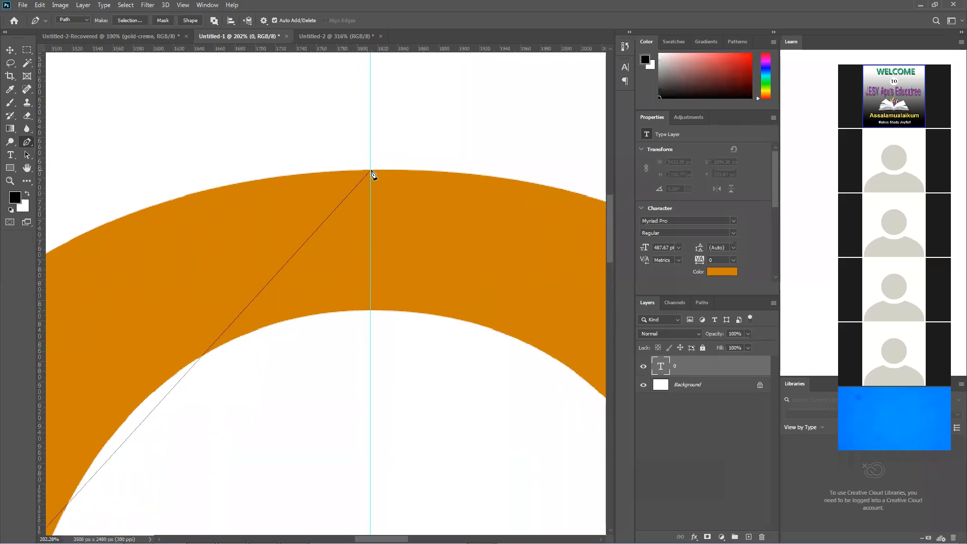
drag(370, 170, 457, 218)
Reshape the upper anchor's incoming direction handle so the curve follows the 0's upper-left outer edge
scroll(372, 172, left, 3)
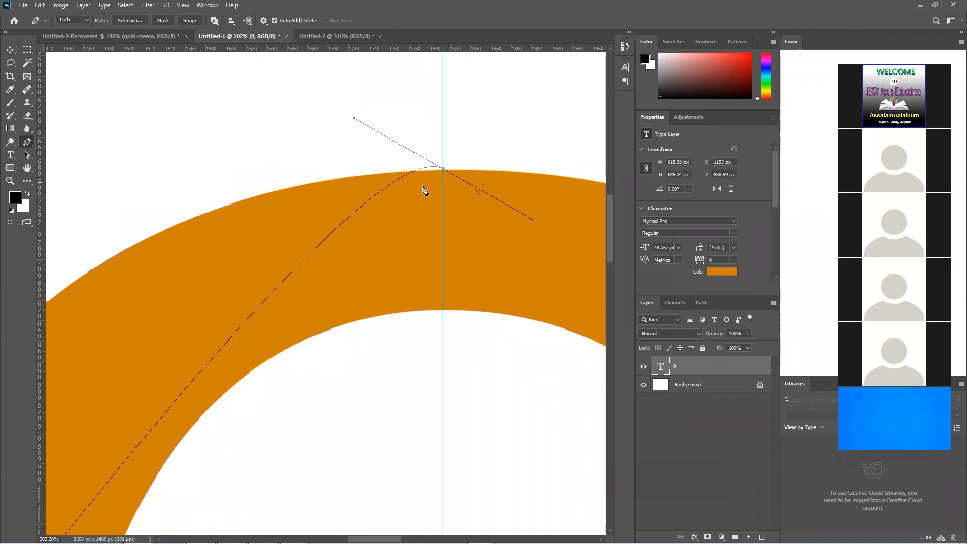
scroll(425, 192, down, 3)
scroll(418, 201, down, 2)
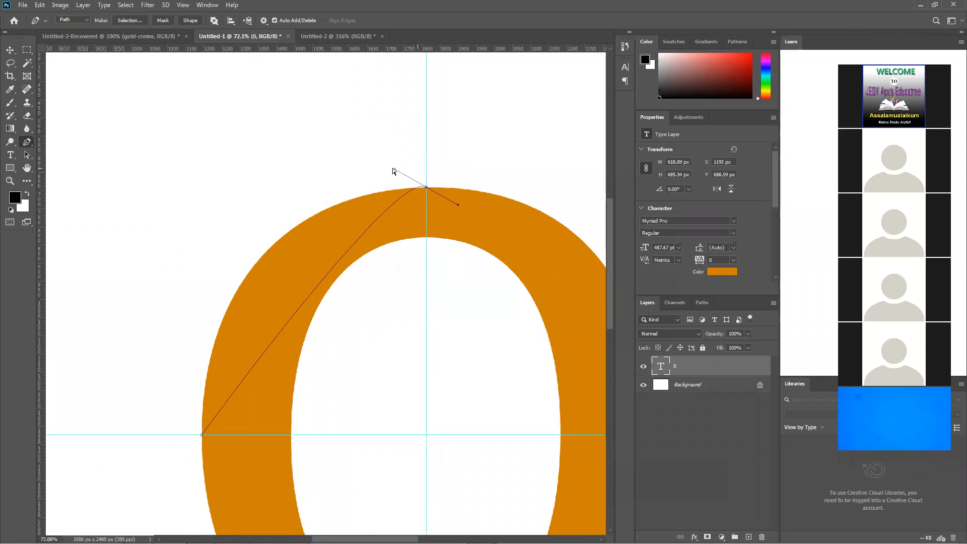
drag(394, 169, 190, 196)
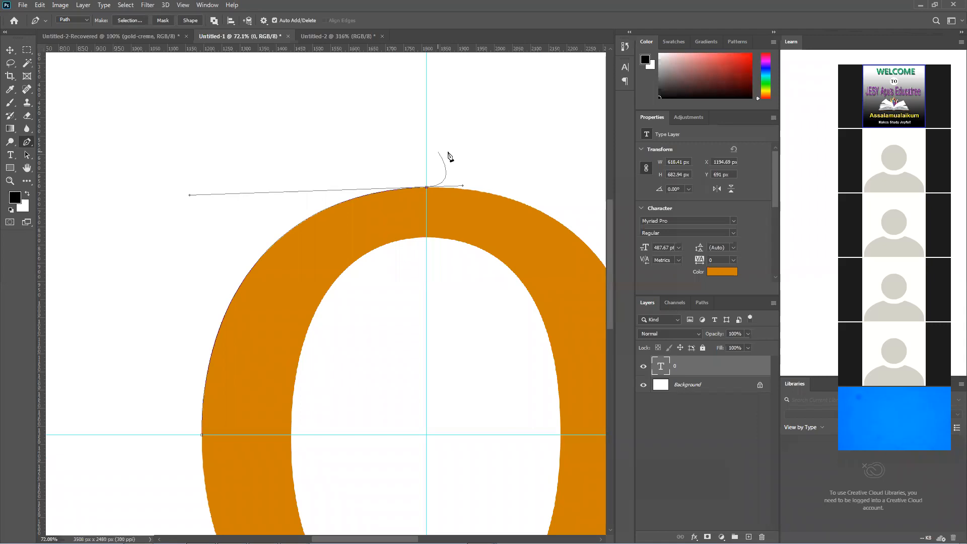
Add the text 1 at 30 pt to the left of the 0 near the horizontal guide
click(12, 155)
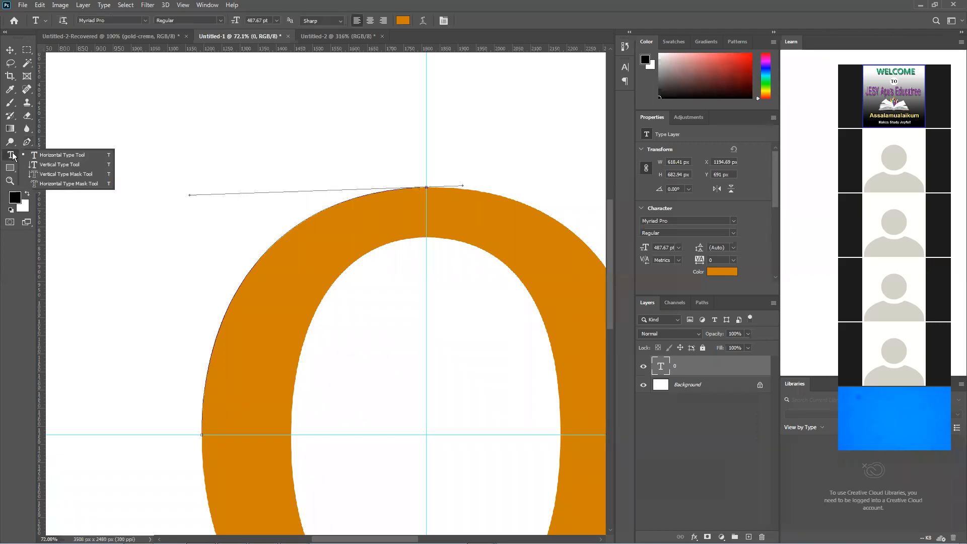
click(157, 415)
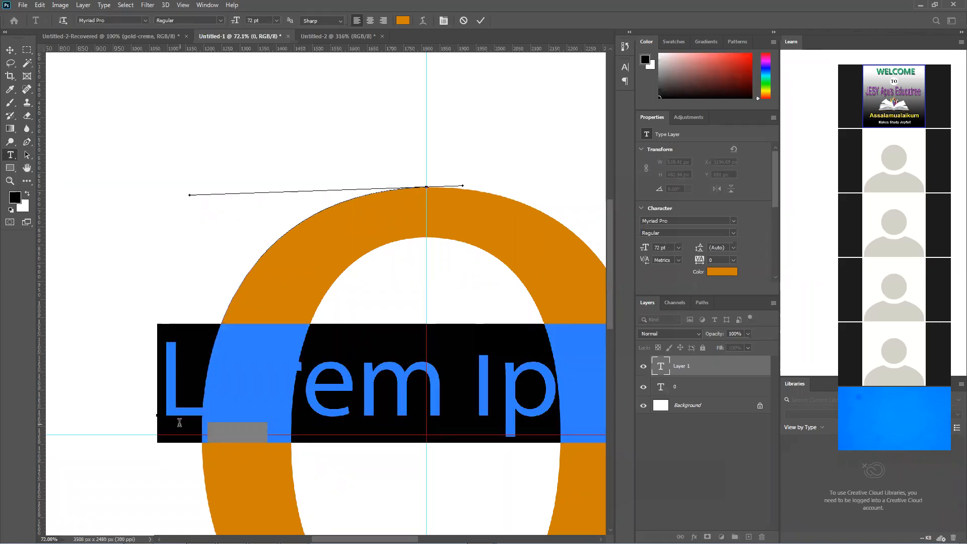
click(277, 21)
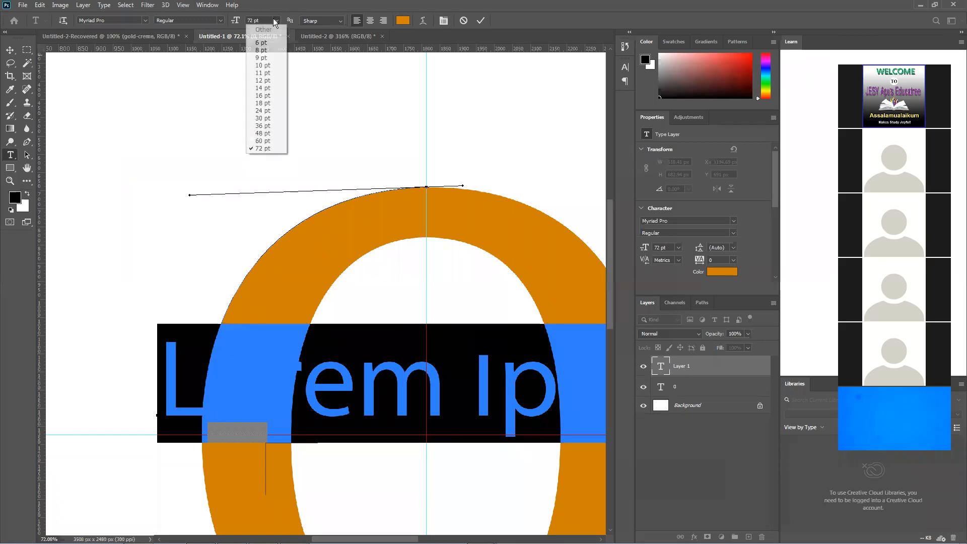
click(273, 118)
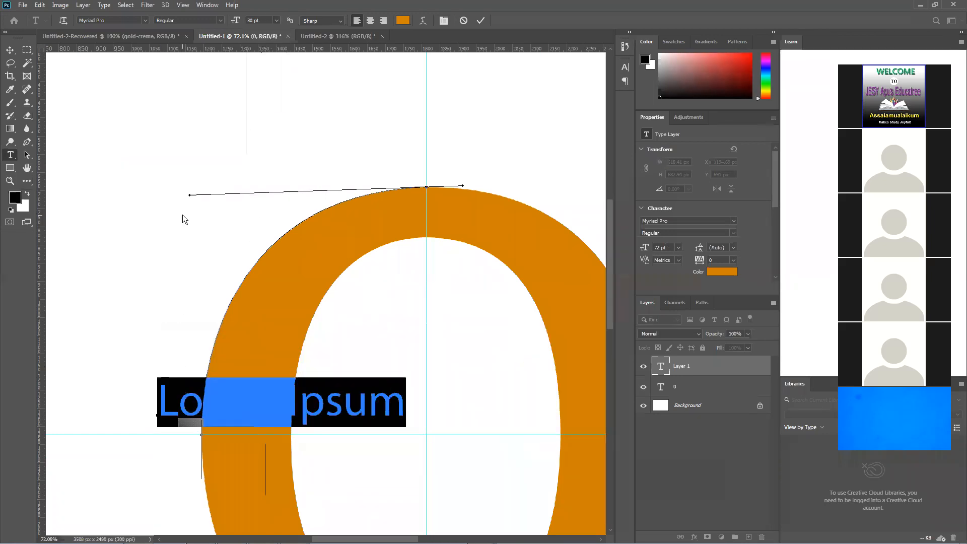
text(1)
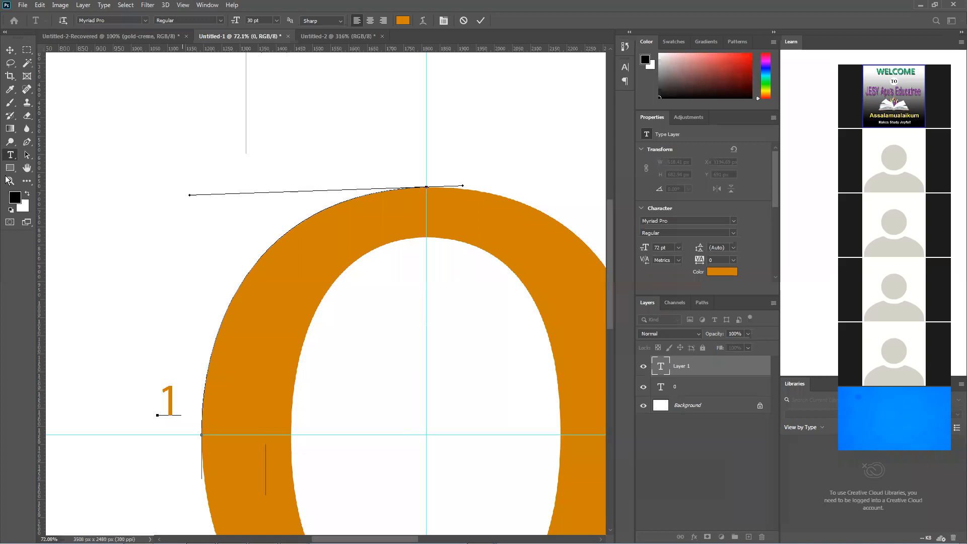
Align the 1 label with the horizontal guide and place a copy above the 0 at the vertical guide
click(9, 50)
drag(172, 392, 397, 149)
drag(422, 164, 422, 163)
Change the copied label above the 0 to read 2
click(11, 156)
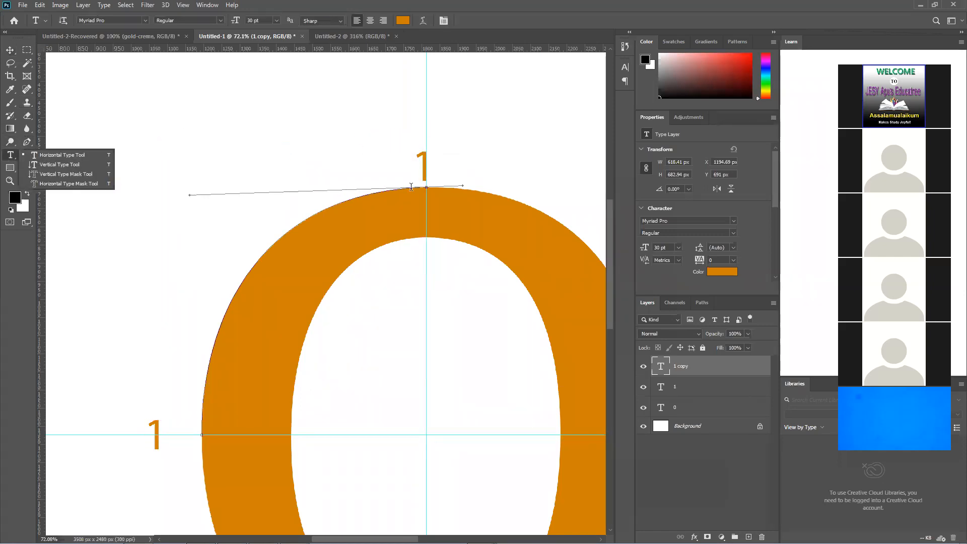
double_click(422, 164)
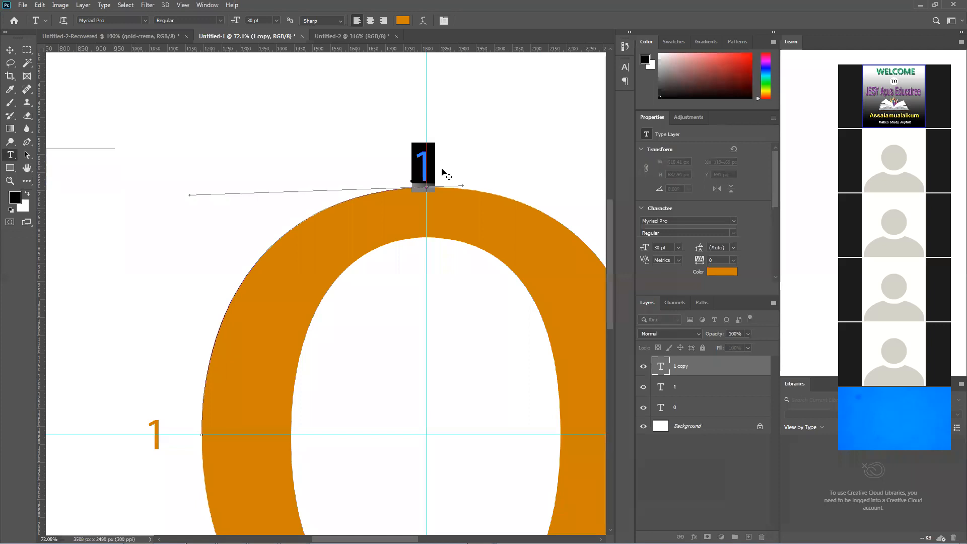
text(2)
click(7, 48)
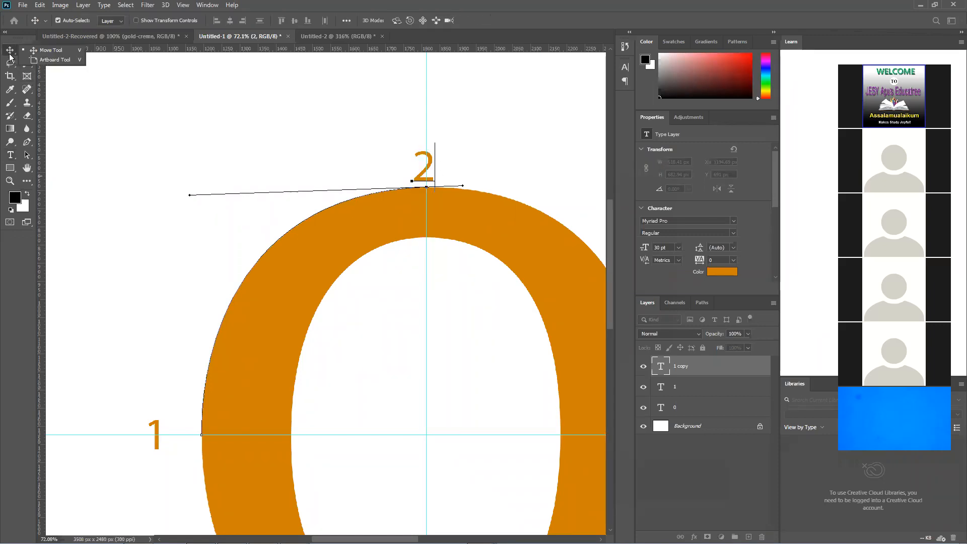
Duplicate the 2 label and place the copy just right of the 0 on the horizontal guide
scroll(287, 151, down, 3)
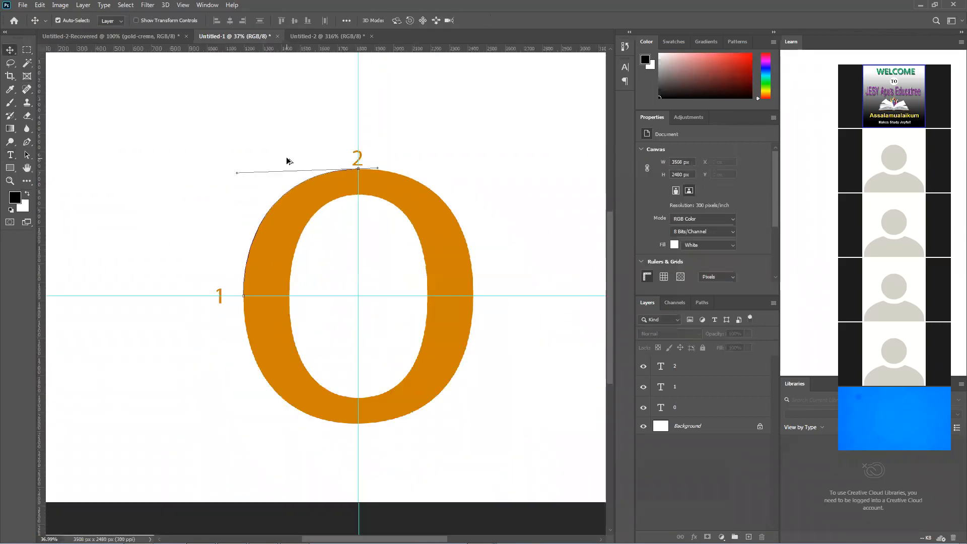
scroll(325, 183, down, 2)
click(339, 211)
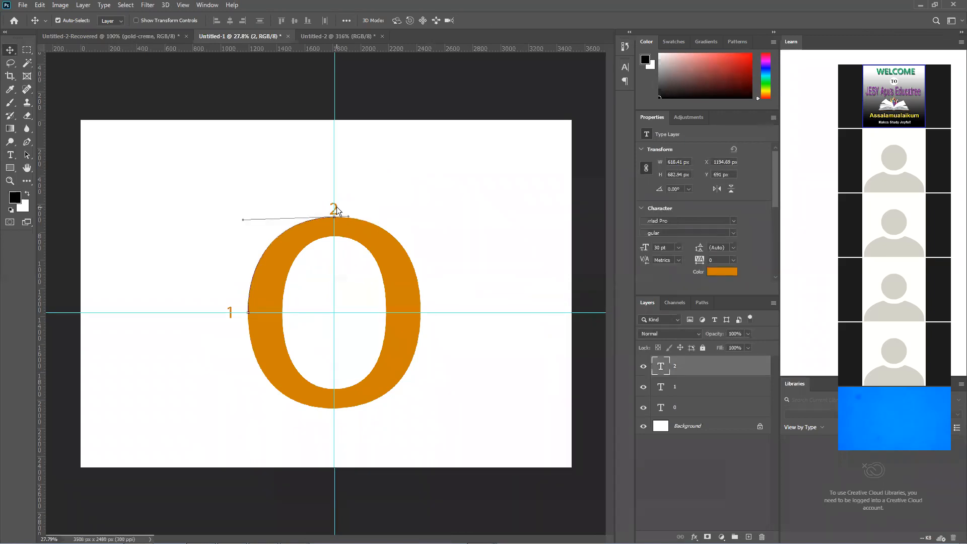
drag(336, 208, 442, 314)
alt+click(442, 314)
click(448, 323)
click(444, 314)
key(ctrl+z)
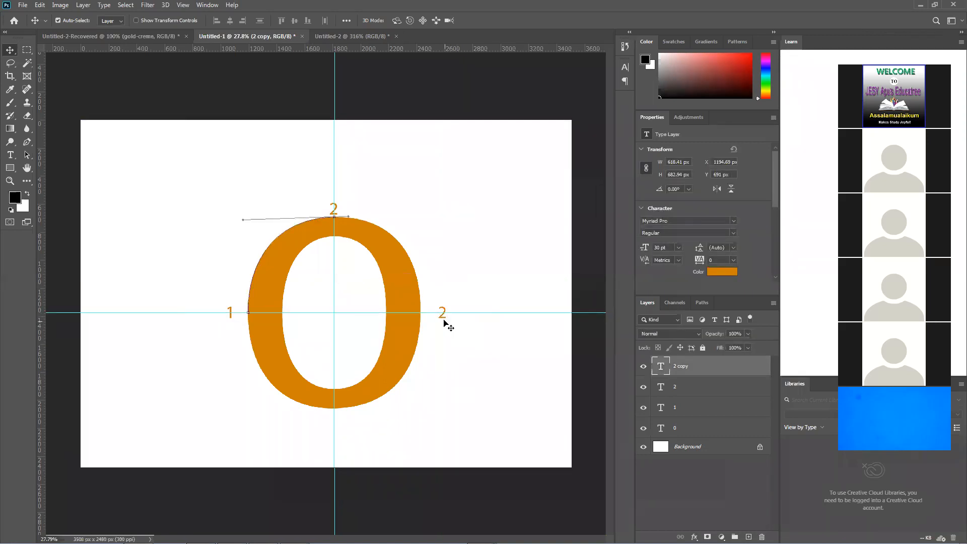
click(443, 321)
click(442, 314)
click(444, 320)
click(442, 315)
click(346, 207)
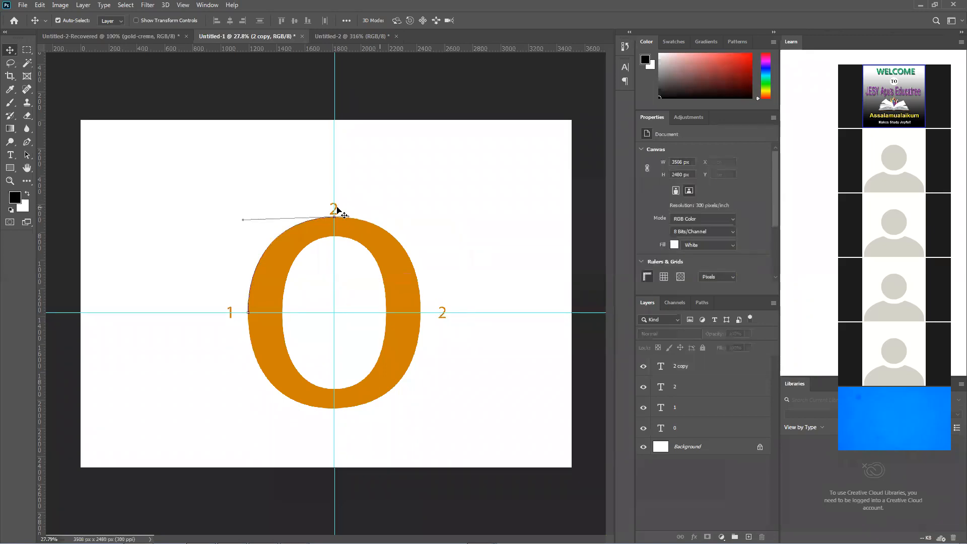
click(230, 312)
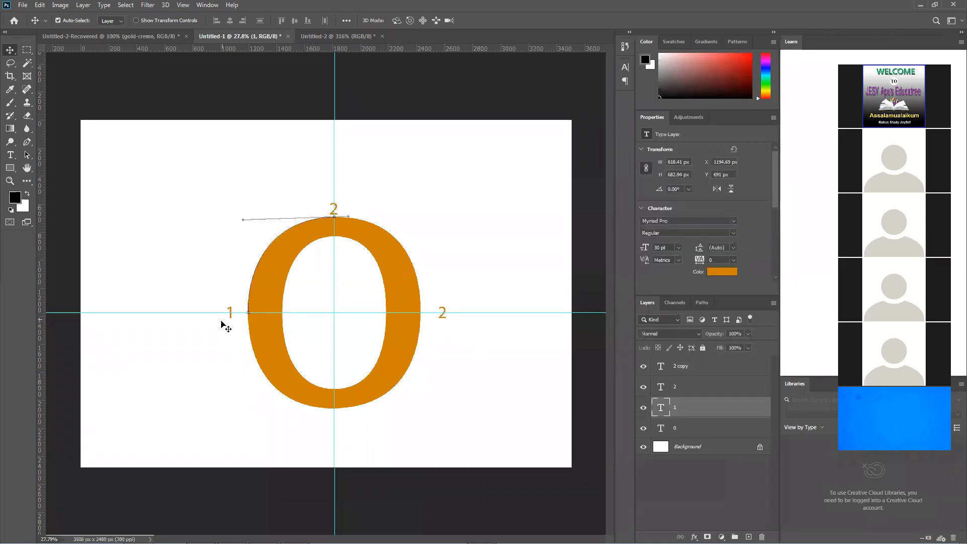
Duplicate the 1 label below the 0 at the vertical guide and change the copy to read 4
scroll(230, 322, up, 3)
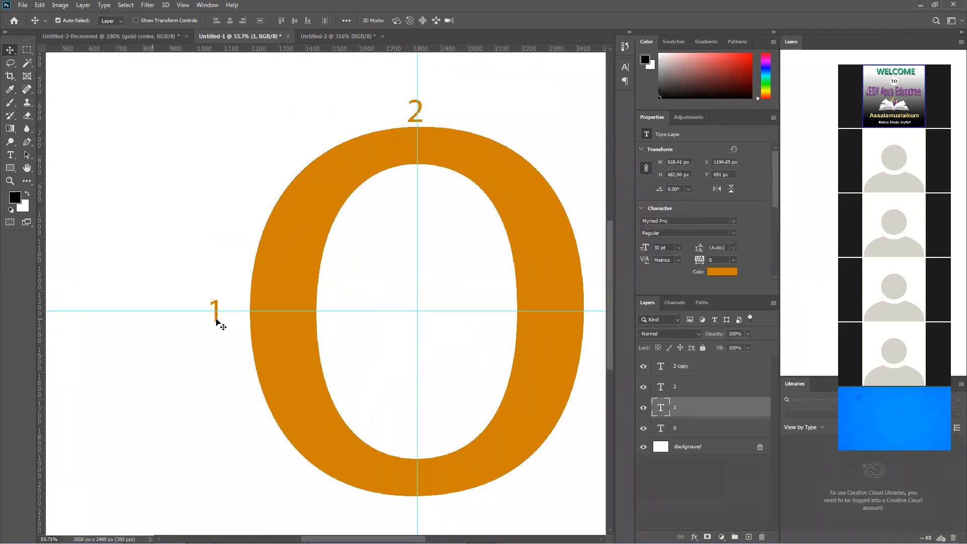
drag(214, 320, 409, 513)
scroll(409, 513, down, 4)
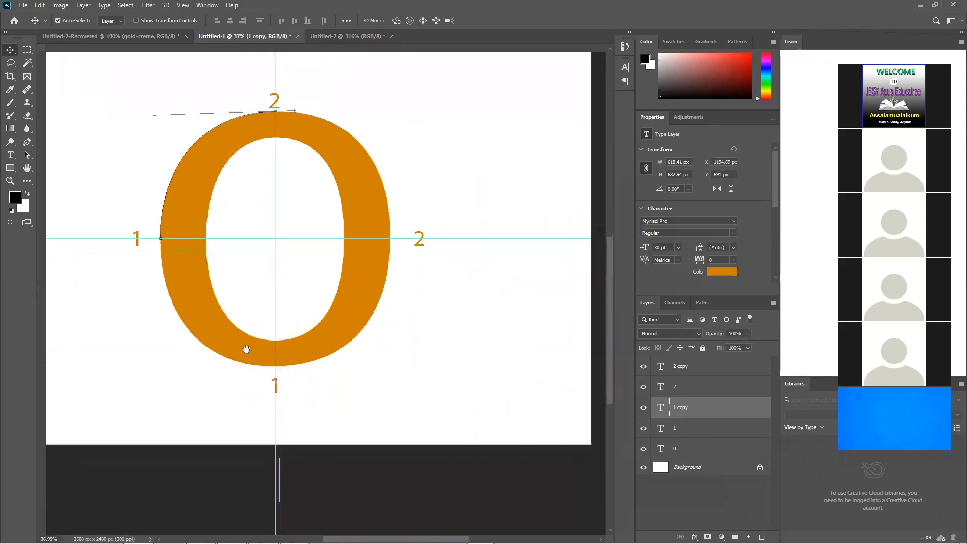
click(10, 155)
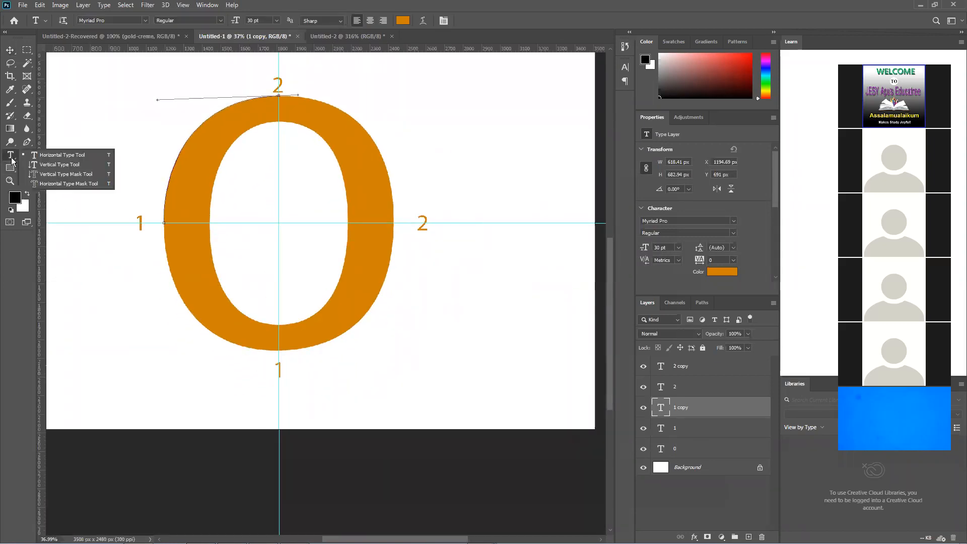
double_click(285, 364)
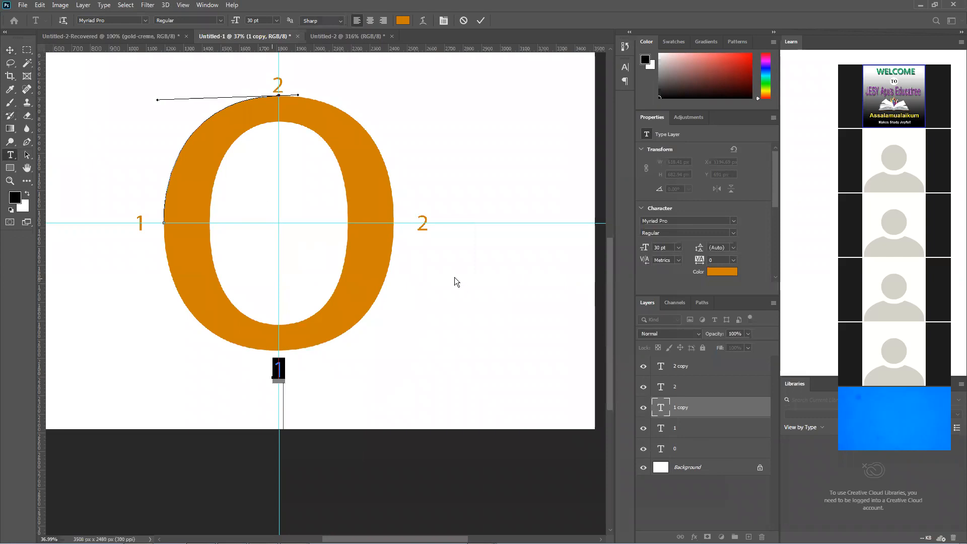
text(4)
Change the copied 2 label beside the 0 on the horizontal guide to read 3
click(424, 220)
double_click(415, 225)
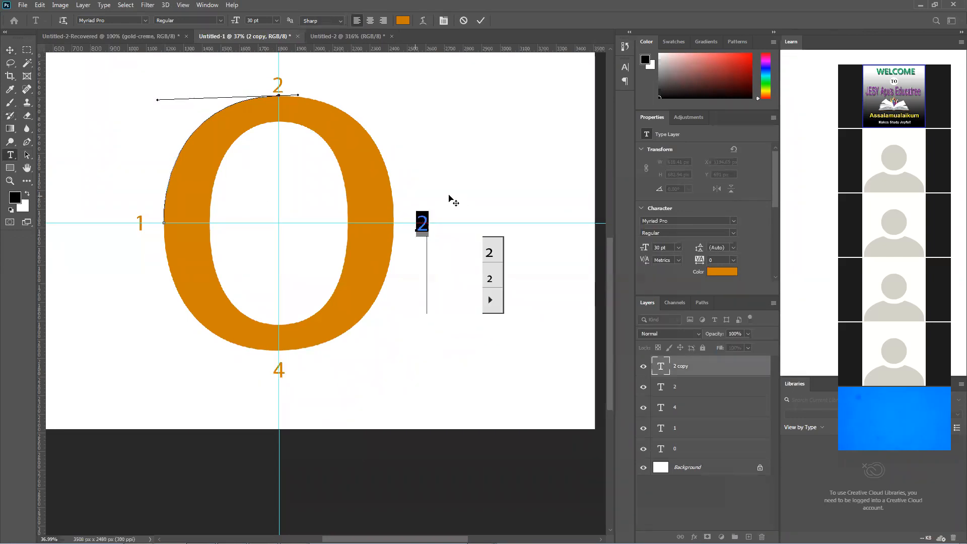
key(BackSpace)
text(3)
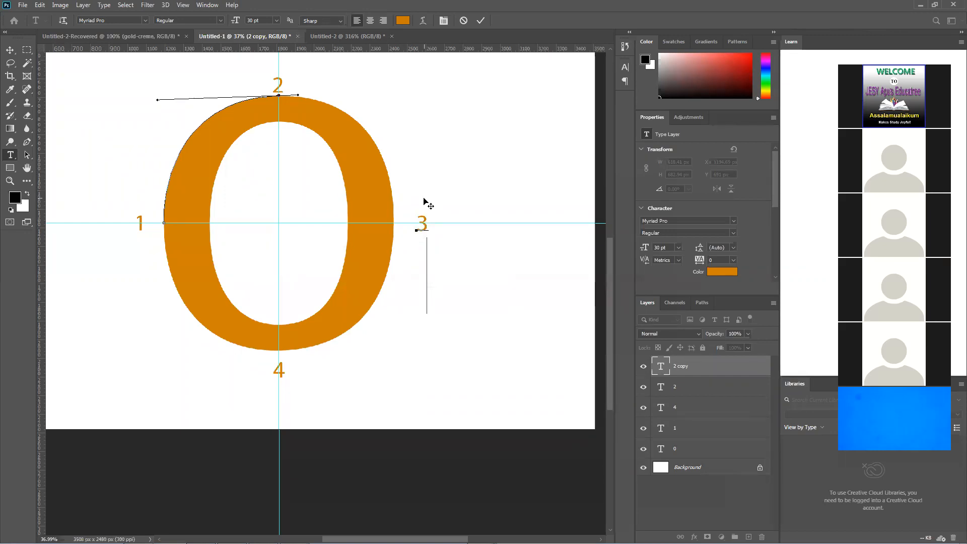
click(480, 21)
Move the 3, 1 and 4 labels closer to the 0's outer edge, keeping them aligned with the guides
scroll(354, 210, up, 2)
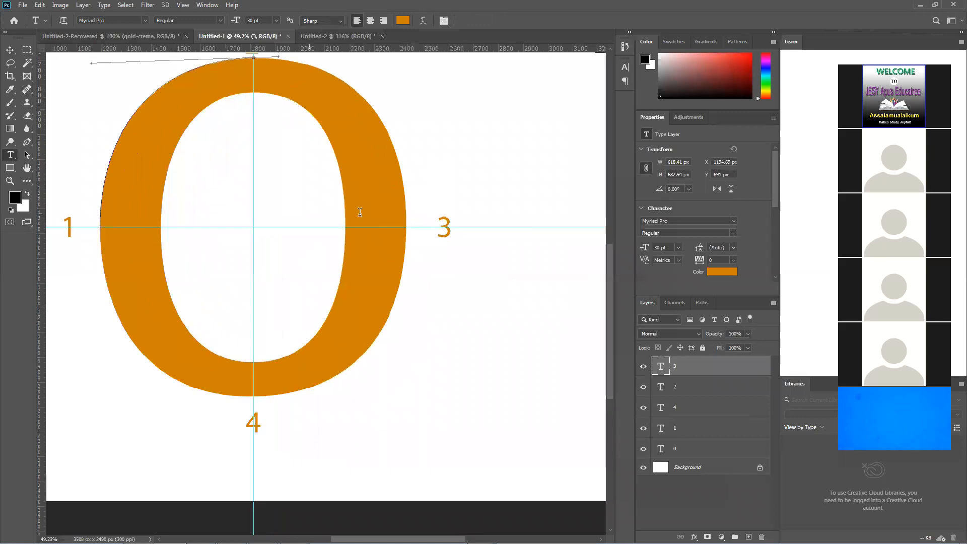
click(9, 51)
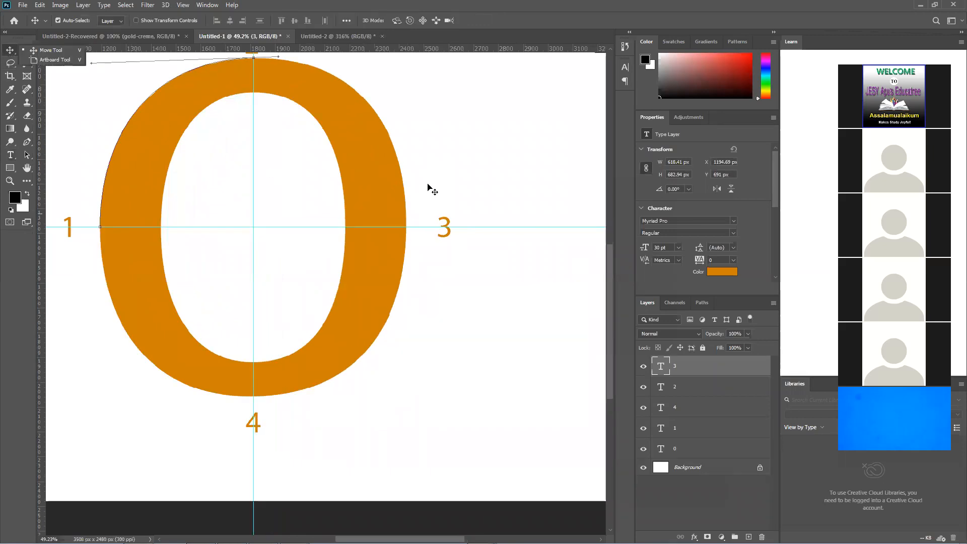
click(434, 204)
drag(447, 225, 434, 226)
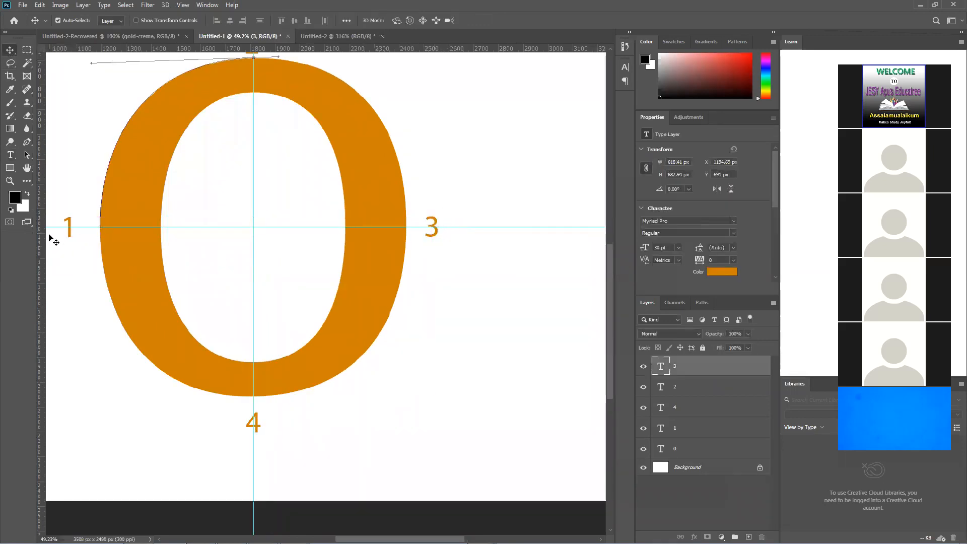
drag(70, 225, 87, 226)
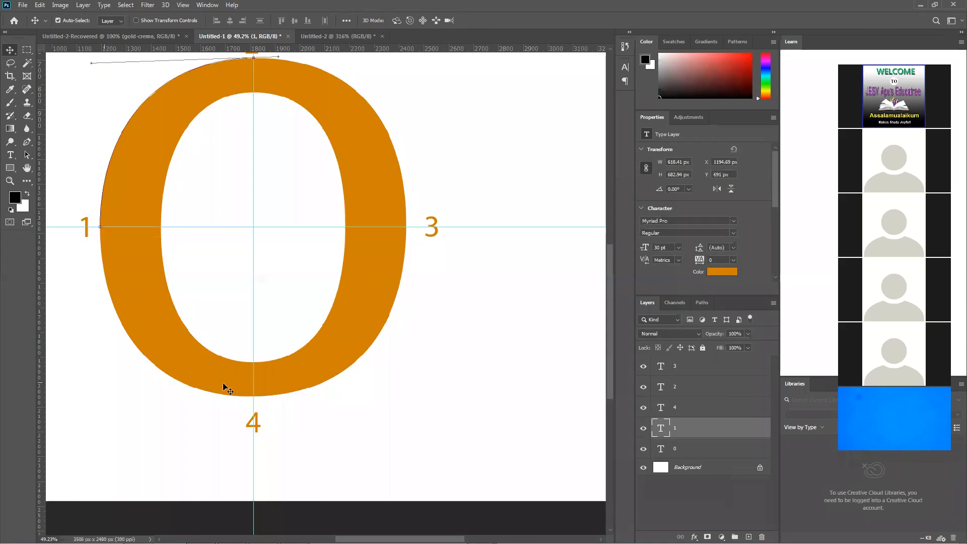
drag(257, 420, 257, 410)
scroll(247, 121, up, 1)
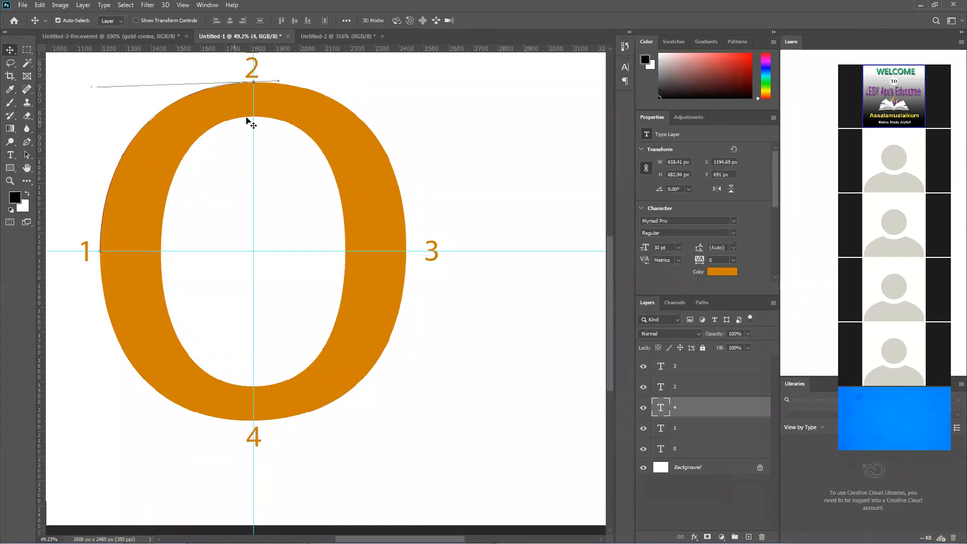
click(194, 92)
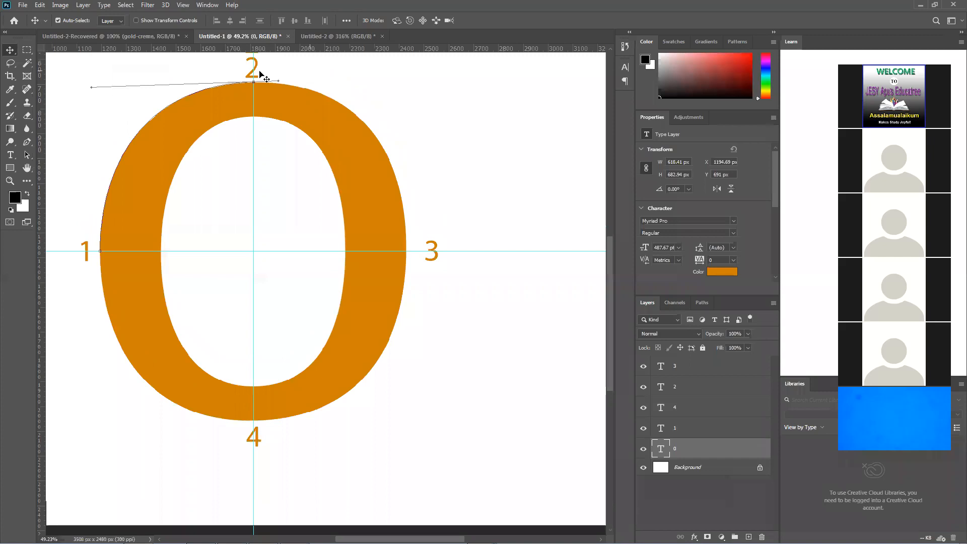
scroll(256, 100, up, 1)
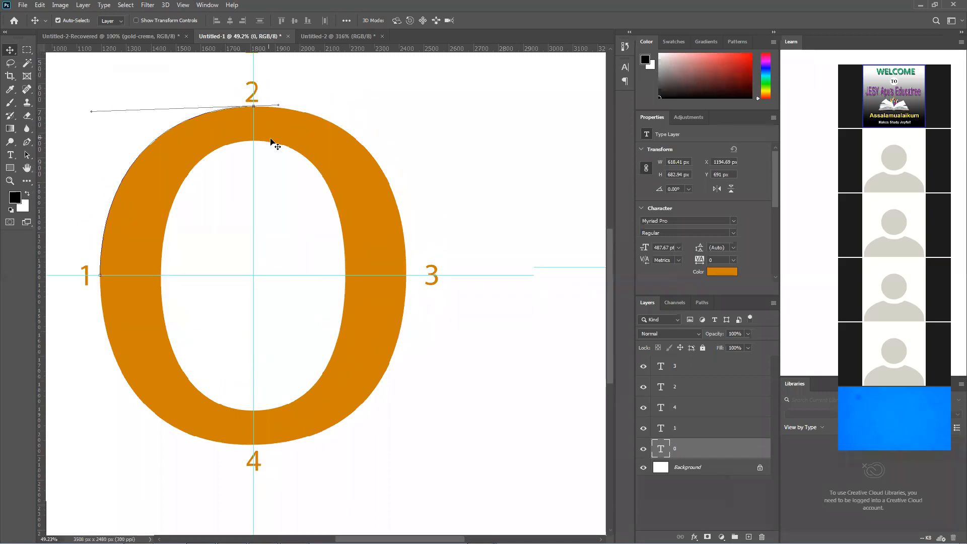
right_click(9, 50)
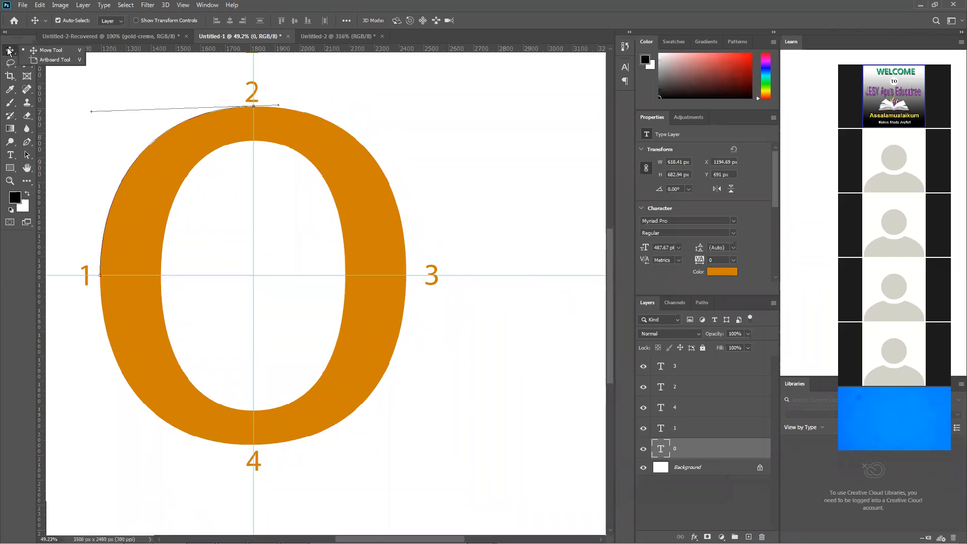
click(300, 200)
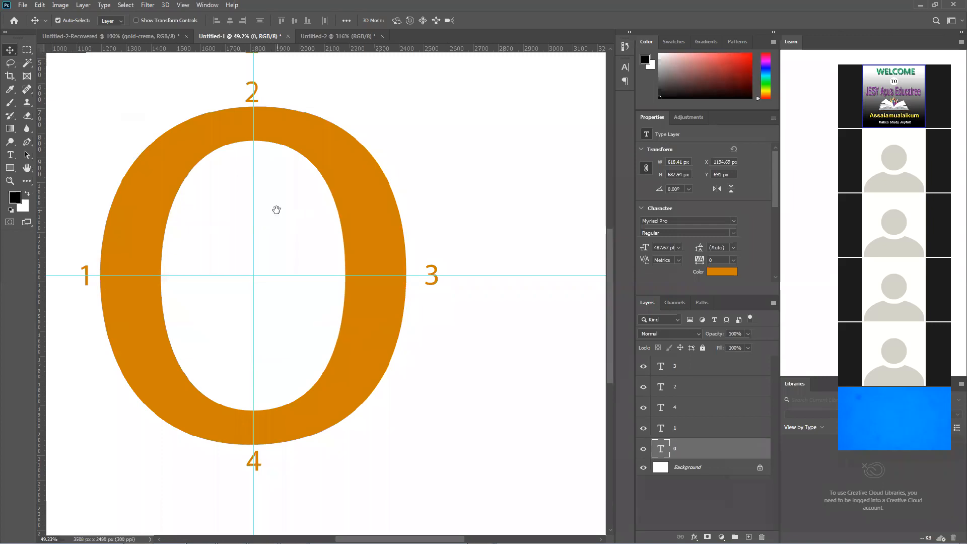
drag(276, 209, 343, 218)
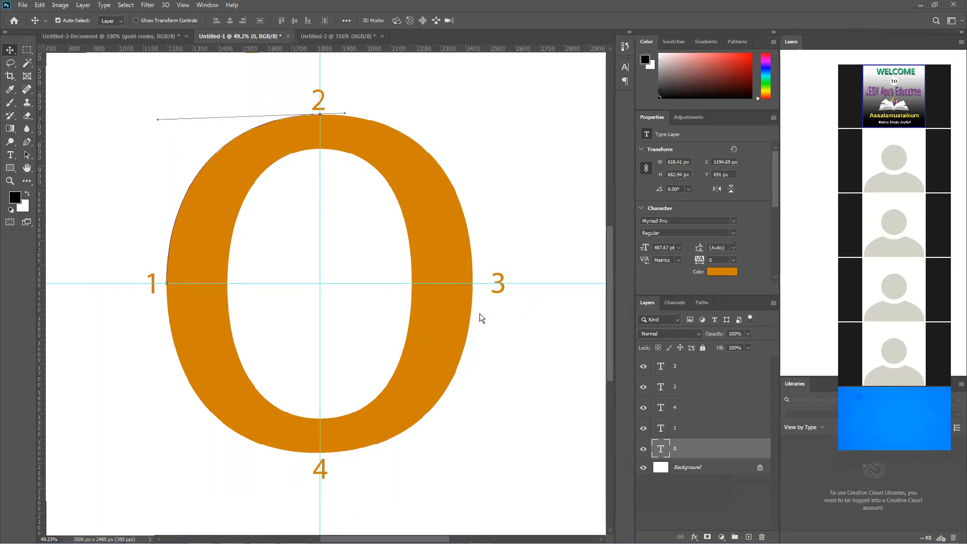
Dismiss the old path and start a new Pen tool path where the horizontal guide crosses the 0's outer edge at label 1
click(27, 142)
click(135, 123)
key(Escape)
scroll(87, 223, up, 1)
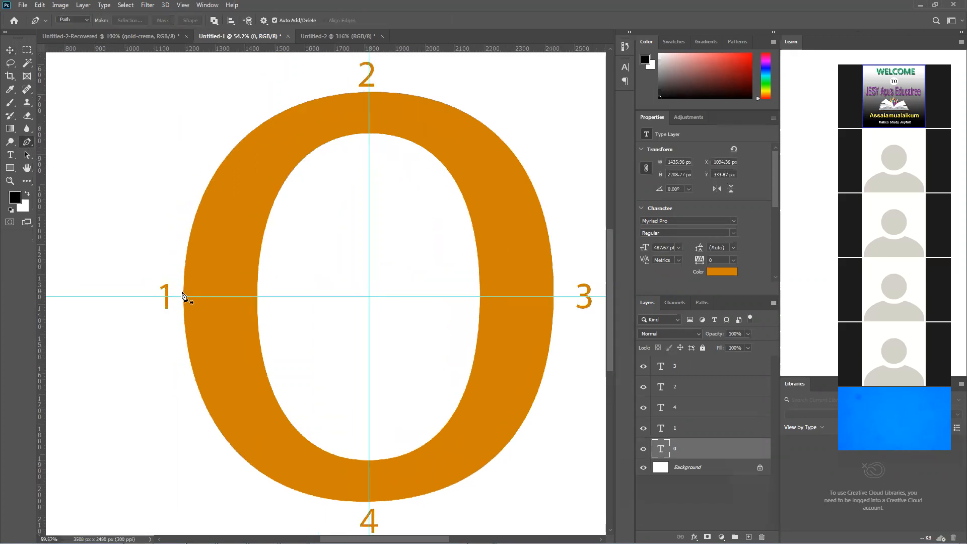
scroll(189, 301, up, 12)
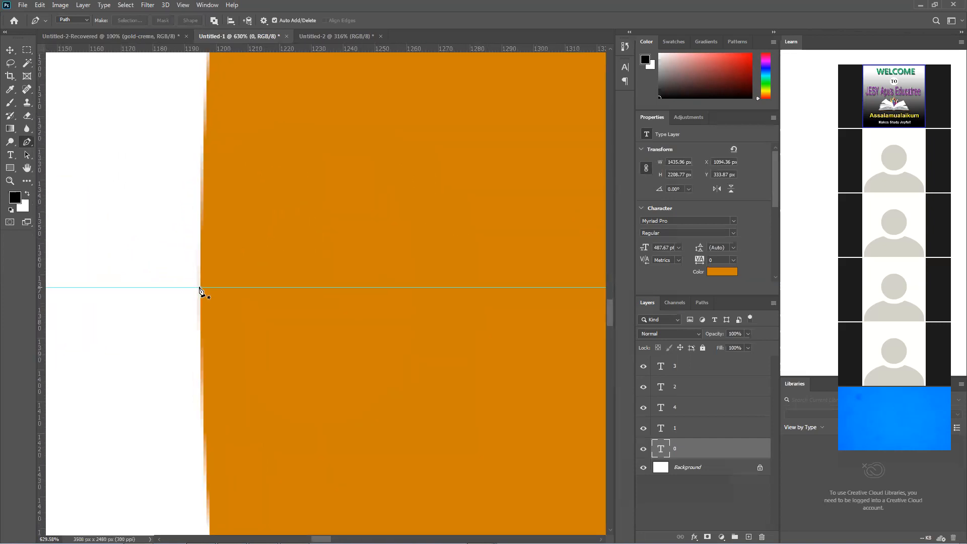
click(201, 287)
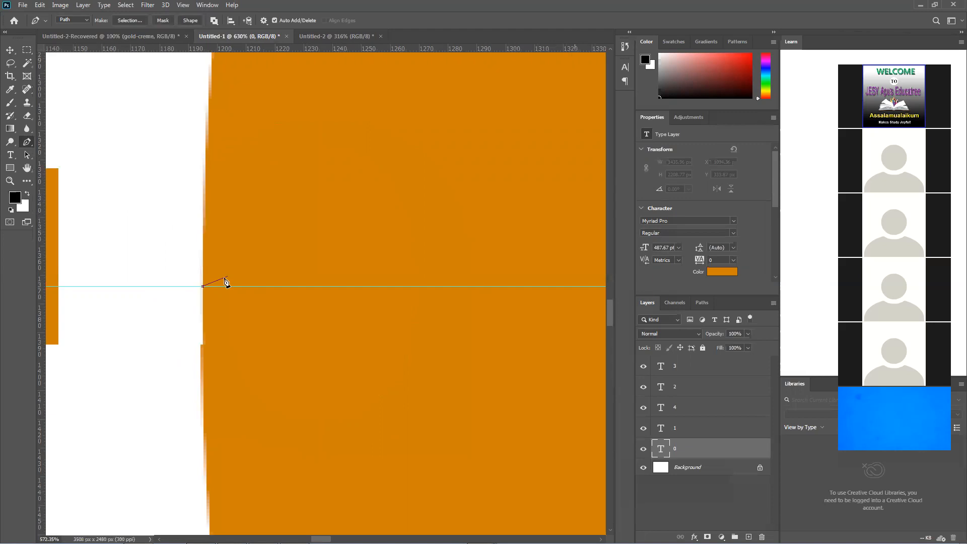
Add a curved anchor with short handles where the vertical guide crosses the 0's outer edge at label 2
scroll(202, 287, down, 9)
scroll(232, 312, down, 2)
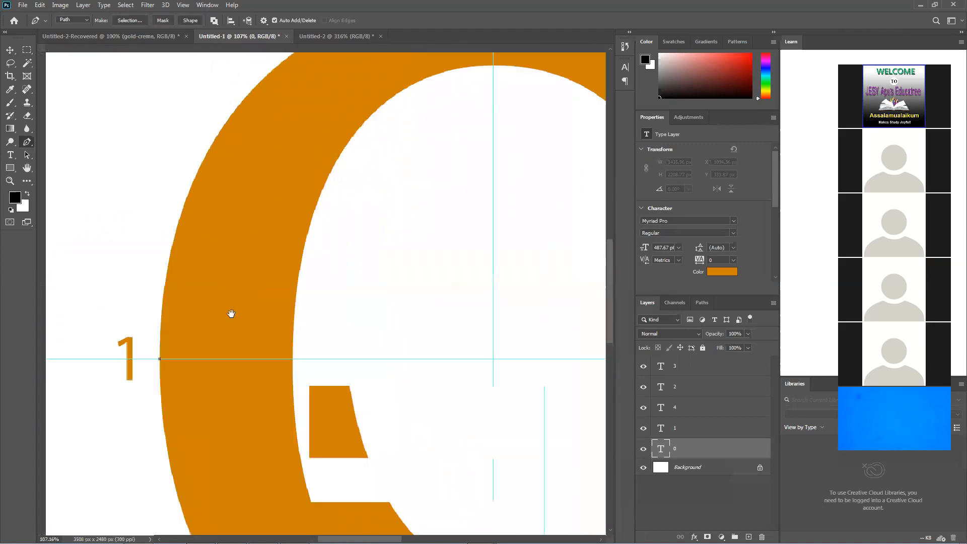
scroll(268, 272, up, 1)
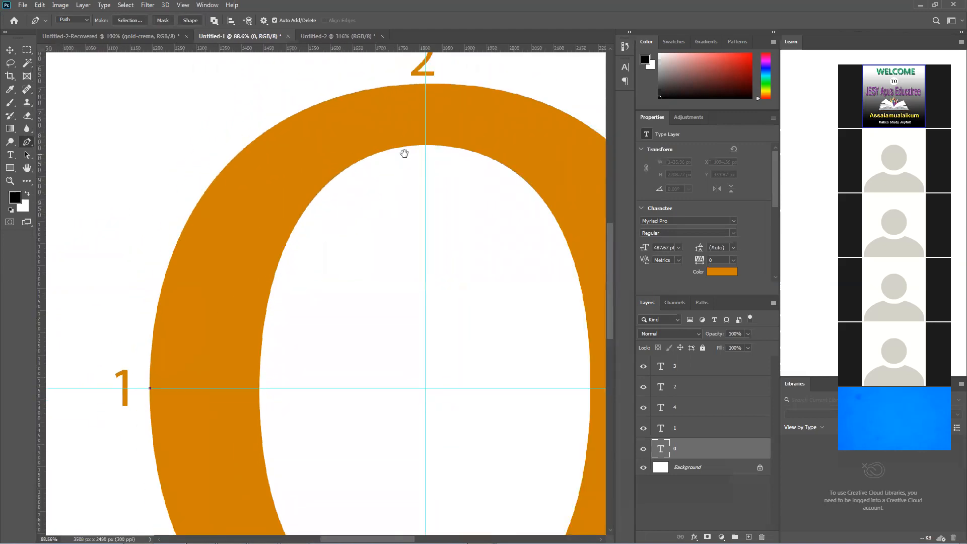
scroll(420, 181, up, 4)
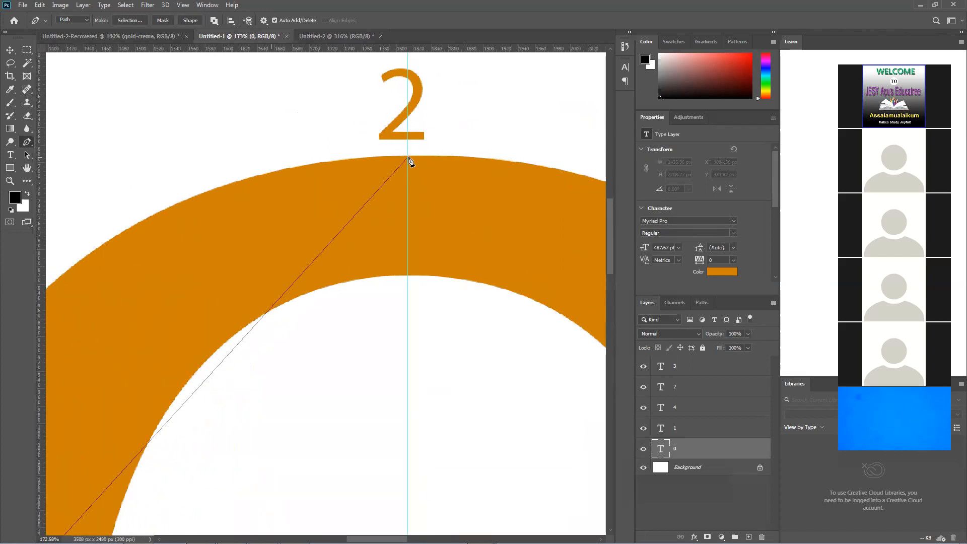
scroll(411, 160, up, 2)
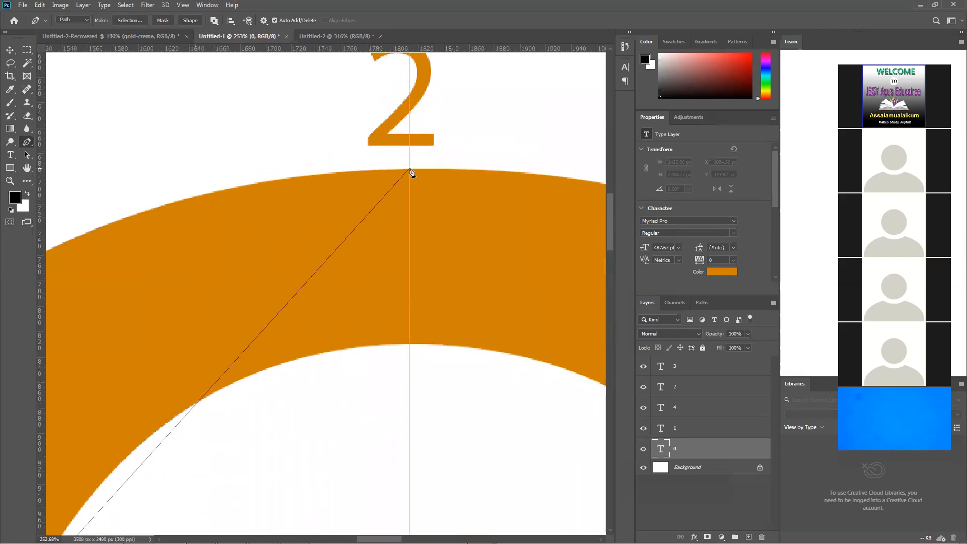
drag(410, 169, 442, 189)
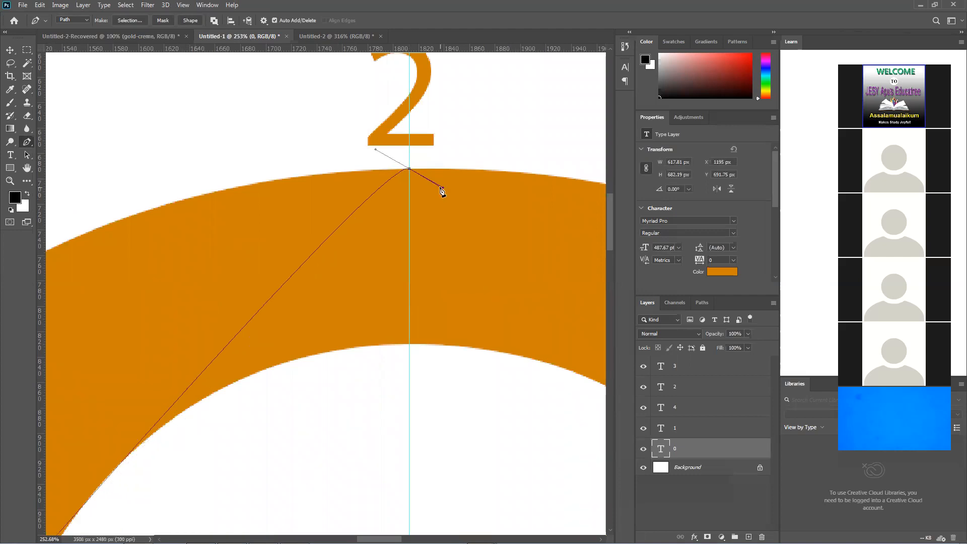
scroll(442, 190, down, 3)
scroll(442, 199, down, 3)
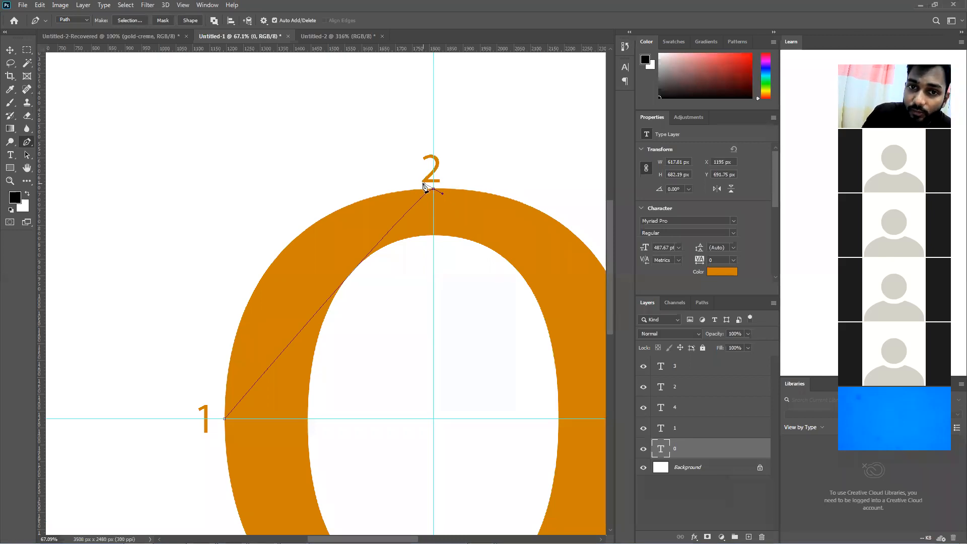
Adjust the direction handles of the anchor at label 2 until the segment from label 1 follows the 0's outer edge
drag(425, 187, 287, 177)
drag(366, 198, 166, 134)
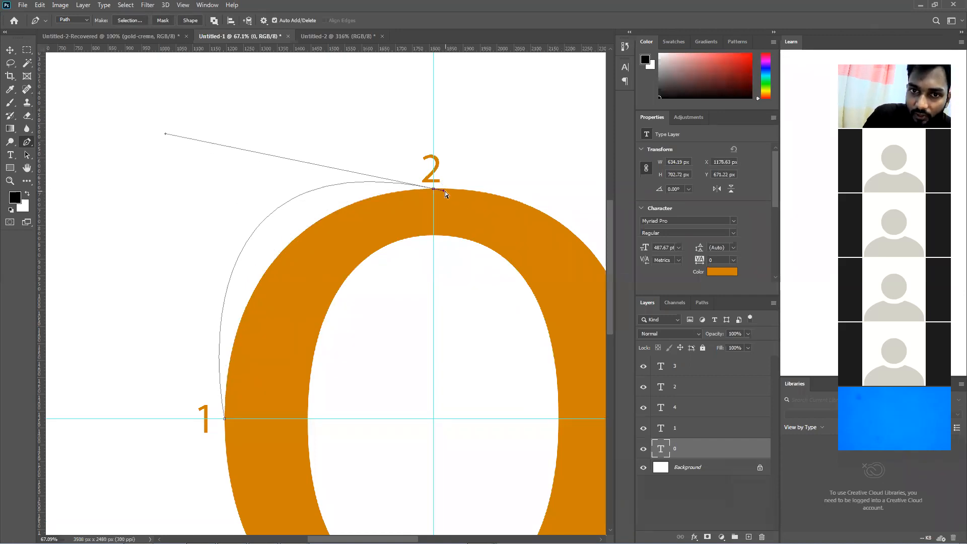
drag(442, 191, 500, 199)
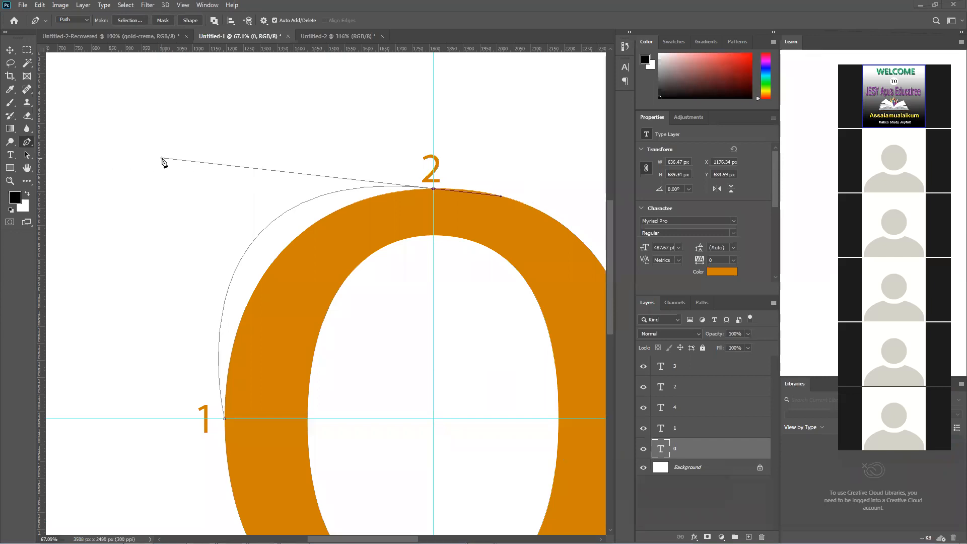
drag(161, 160, 213, 197)
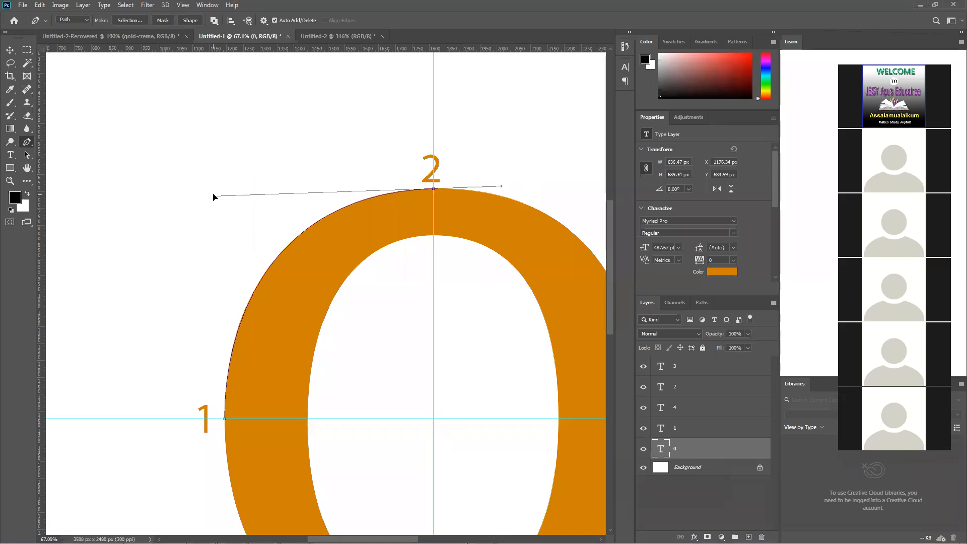
drag(213, 197, 214, 196)
Try to add a curved anchor at label 3 with the outgoing handle at label 2 kept, and undo it
key(space)
drag(462, 194, 313, 189)
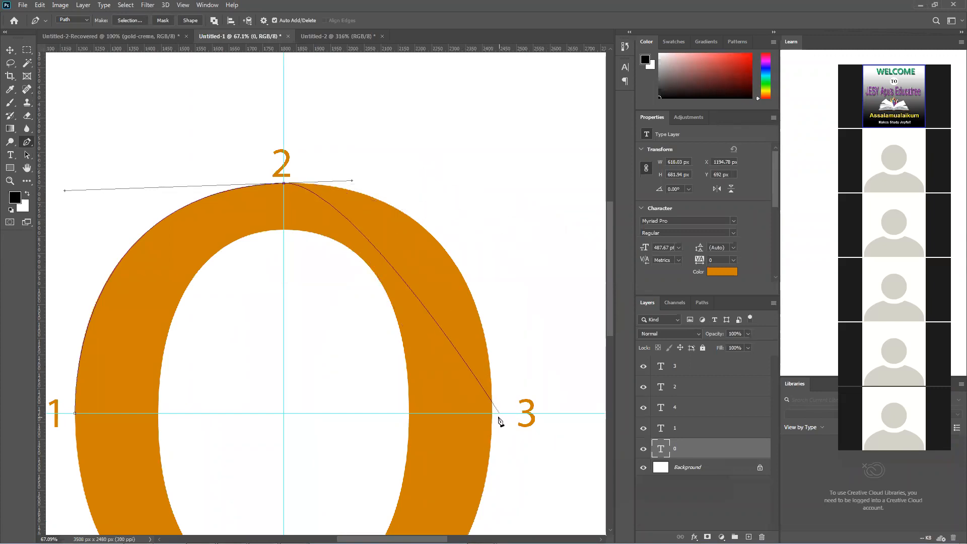
drag(493, 413, 423, 536)
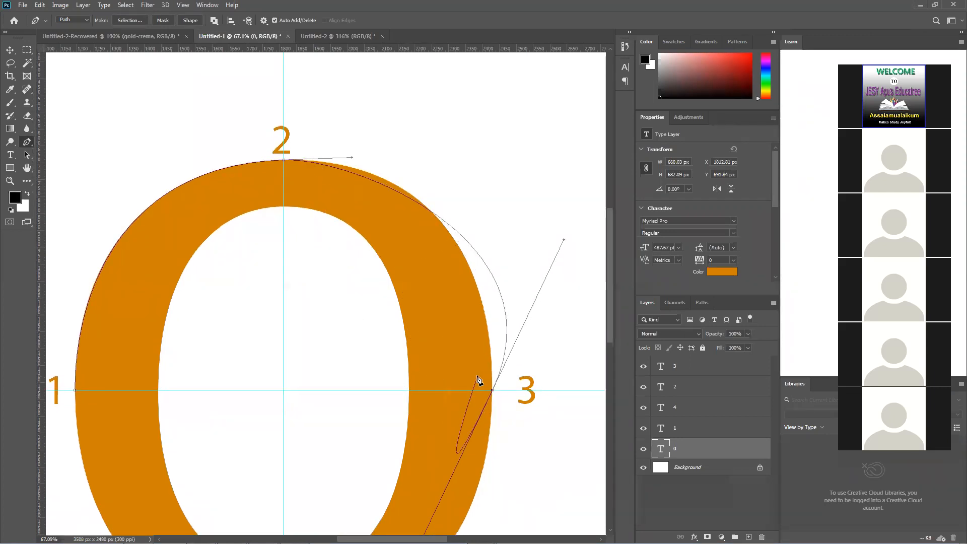
key(ctrl+z)
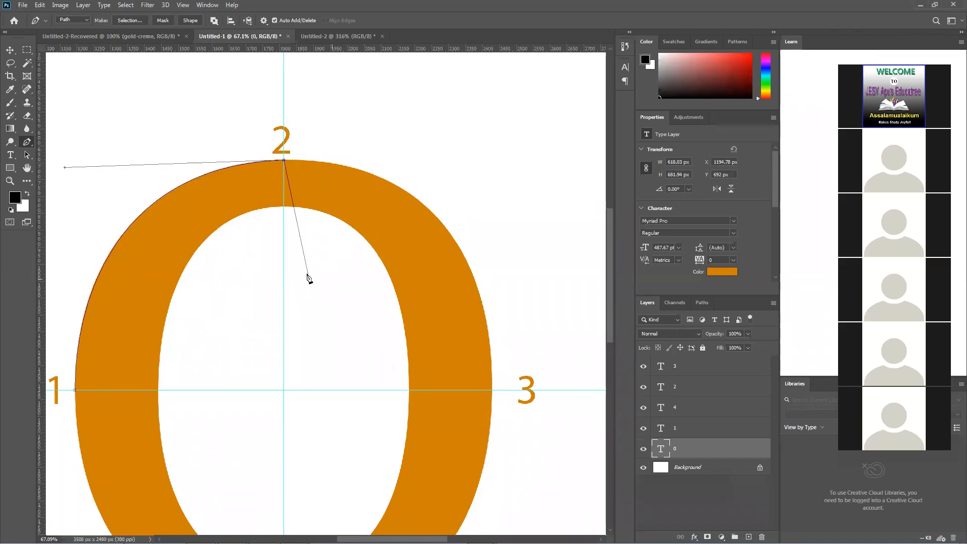
With the outgoing handle at label 2 removed, add a curved anchor at label 3 and fit its incoming handle to the 0's outer edge
mouse_move(332, 267)
mouse_down()
mouse_move(354, 207)
mouse_move(341, 260)
mouse_up()
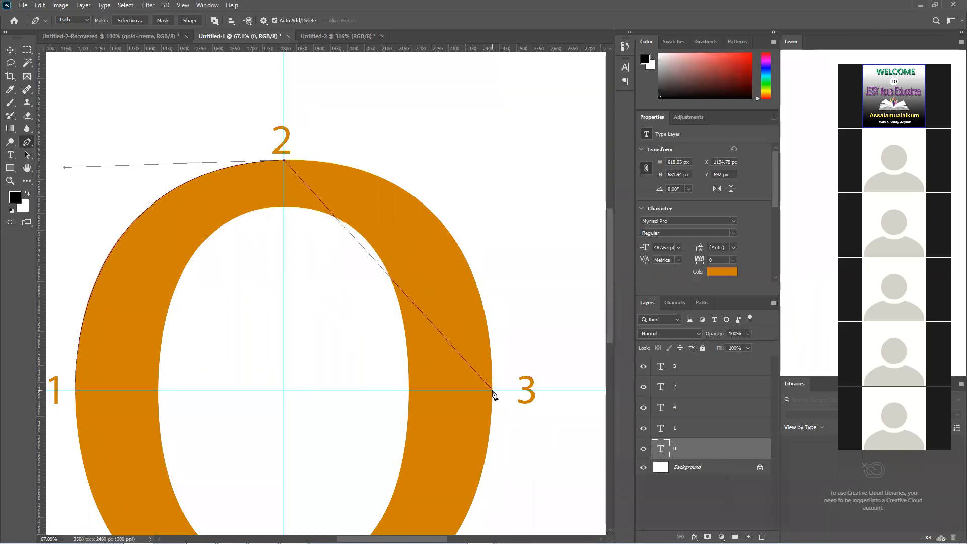
drag(492, 389, 450, 463)
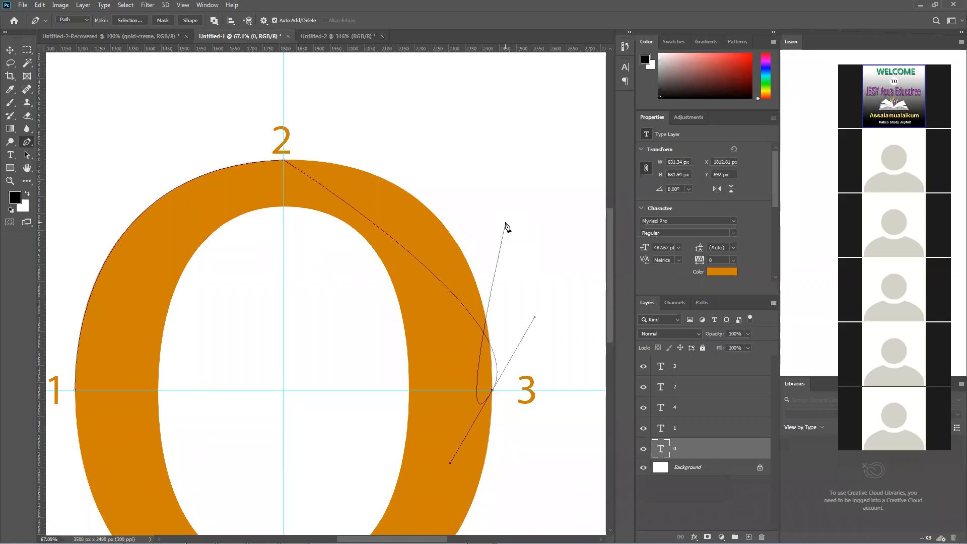
drag(506, 227, 539, 319)
drag(534, 319, 496, 141)
scroll(432, 438, down, 3)
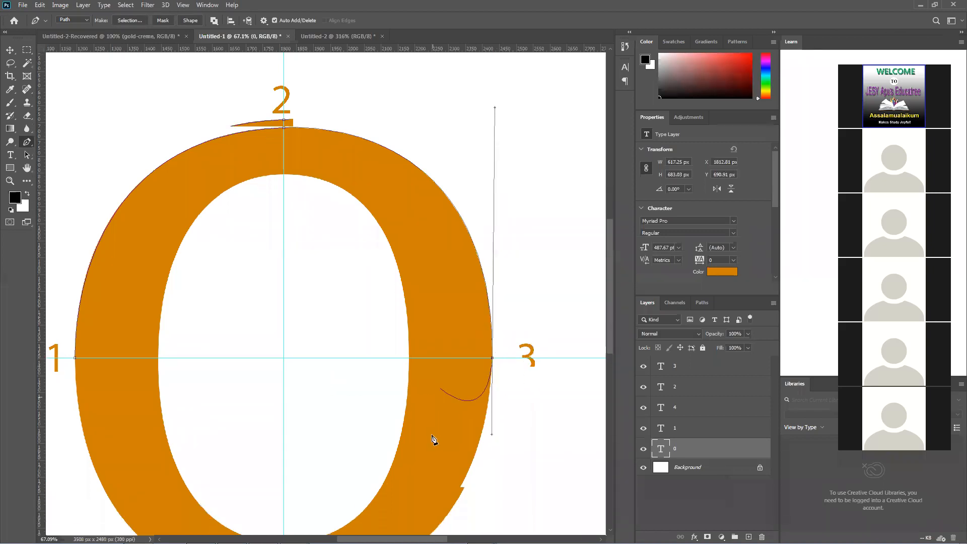
scroll(432, 439, down, 5)
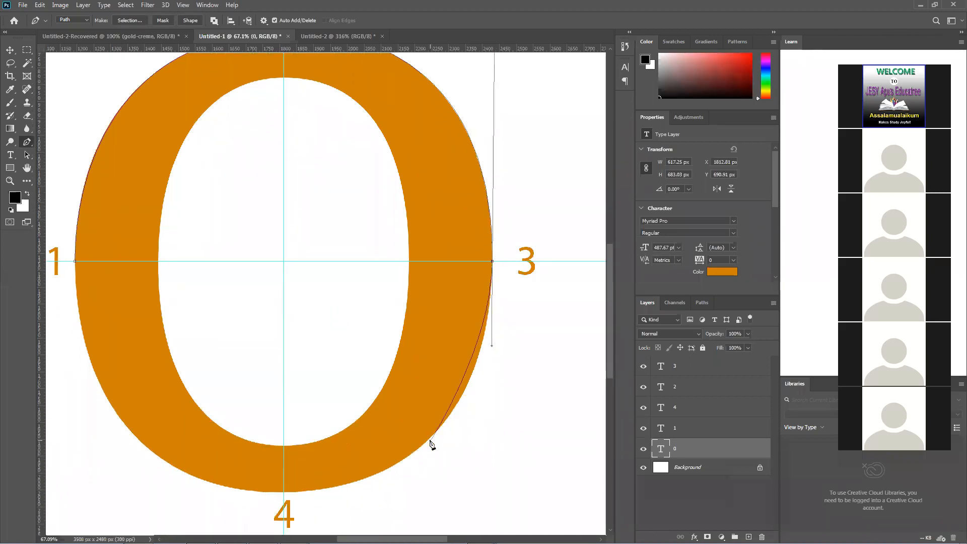
Add a curved anchor with short handles near the vertical guide on the 0's outer edge at label 4
scroll(430, 443, down, 2)
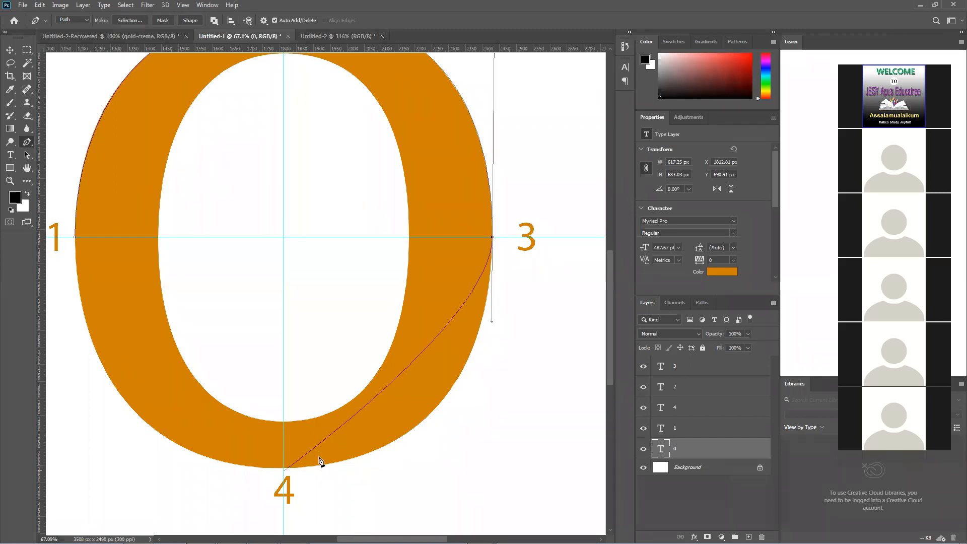
scroll(370, 428, down, 3)
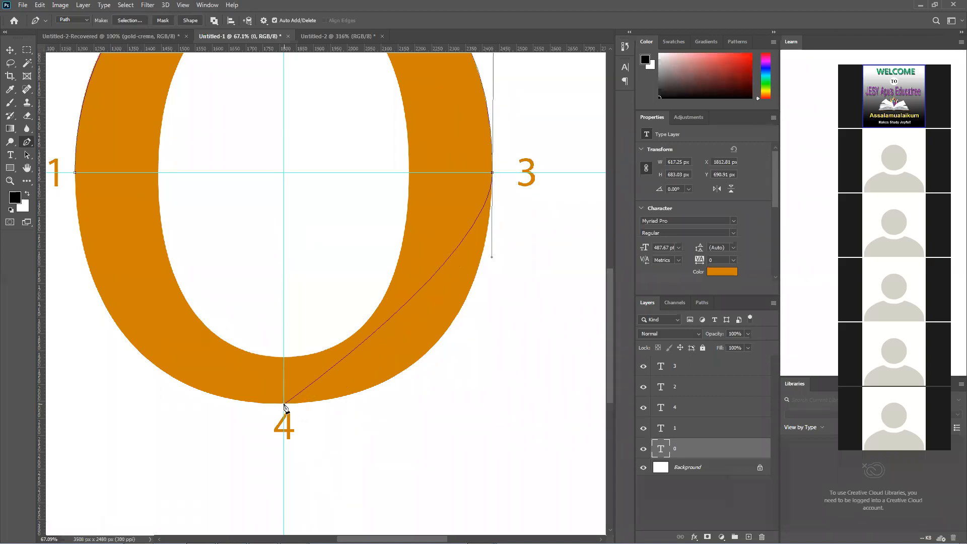
drag(284, 402, 200, 440)
key(Return)
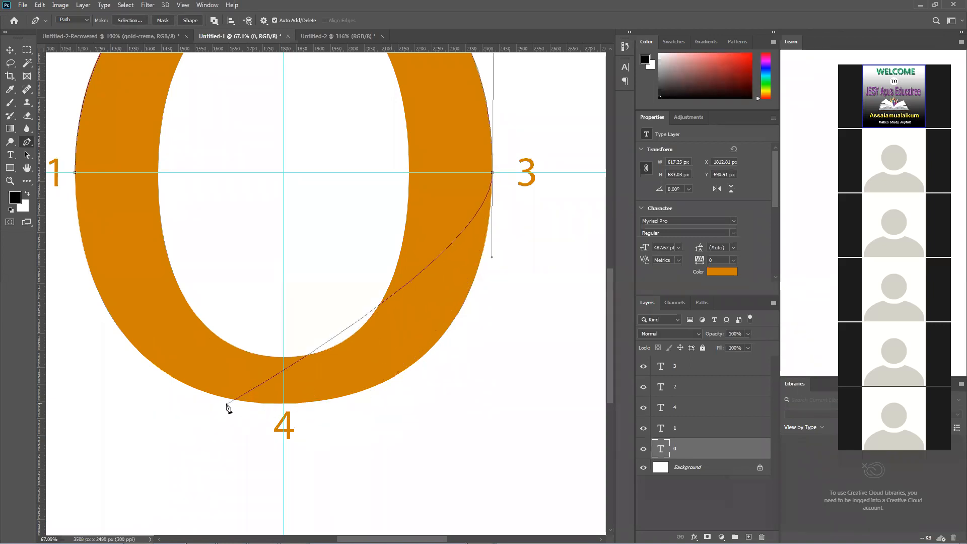
click(284, 402)
drag(271, 404, 247, 411)
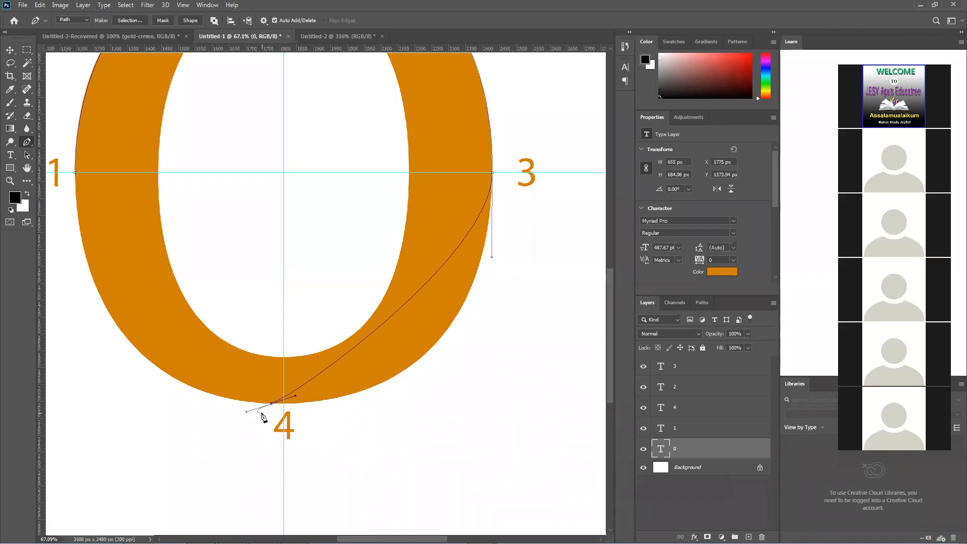
Move the anchor at label 4 onto the guide crossing and extend its incoming handle until the segment follows the 0's outer edge
mouse_move(272, 403)
mouse_down()
mouse_move(302, 410)
mouse_move(287, 404)
mouse_up()
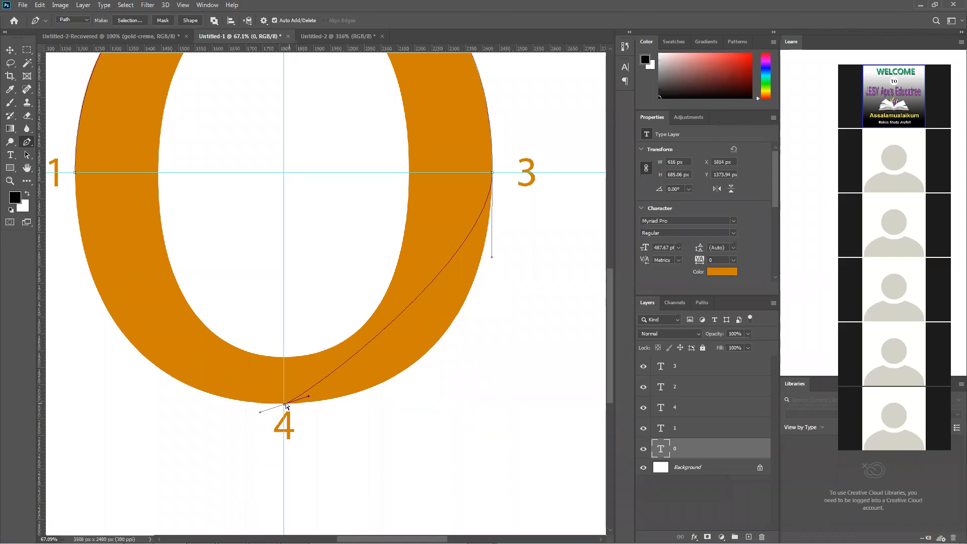
scroll(286, 404, up, 6)
scroll(279, 406, up, 3)
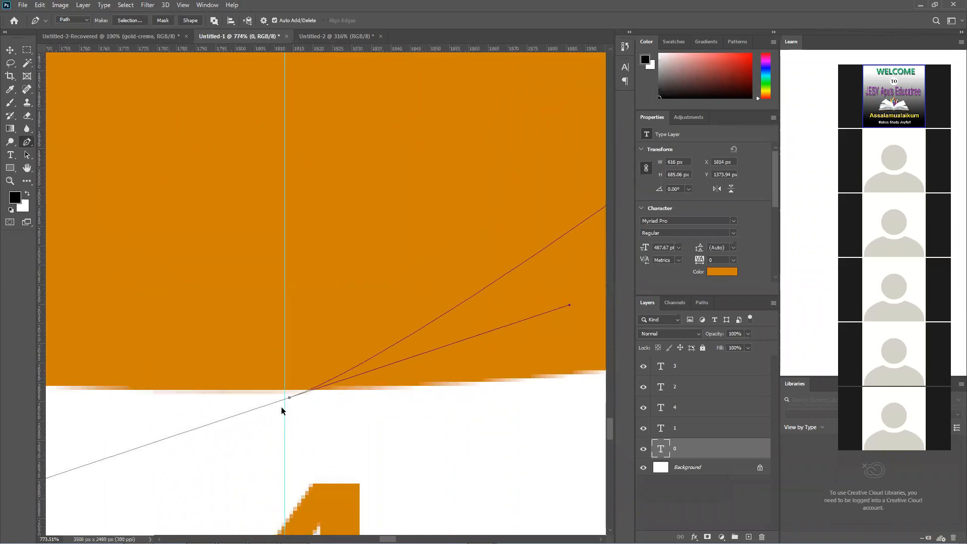
drag(288, 400, 287, 393)
scroll(288, 395, down, 6)
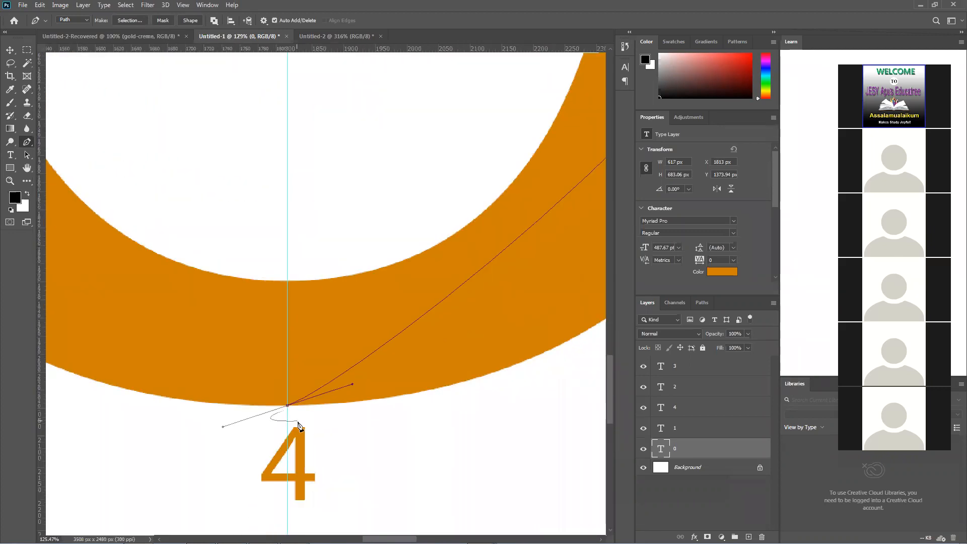
scroll(297, 426, down, 4)
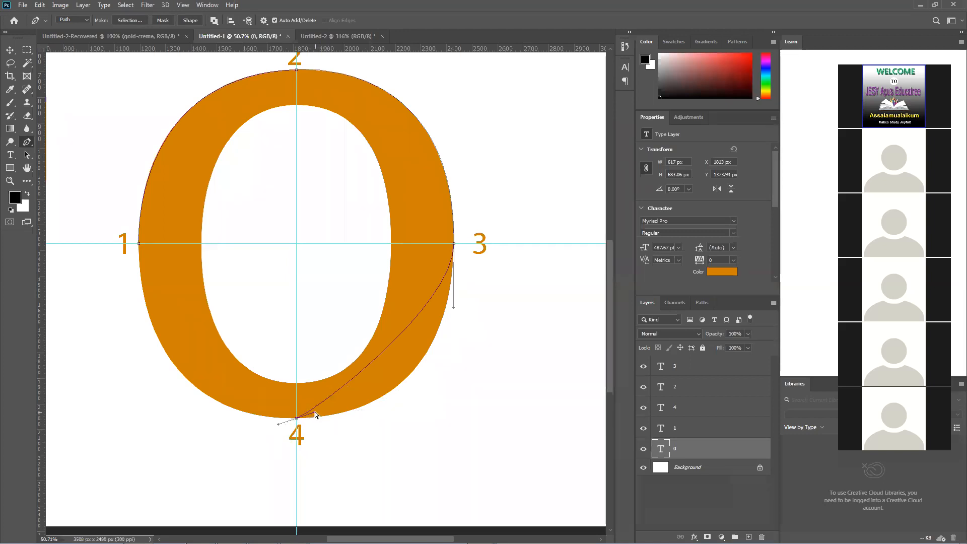
drag(315, 412, 435, 412)
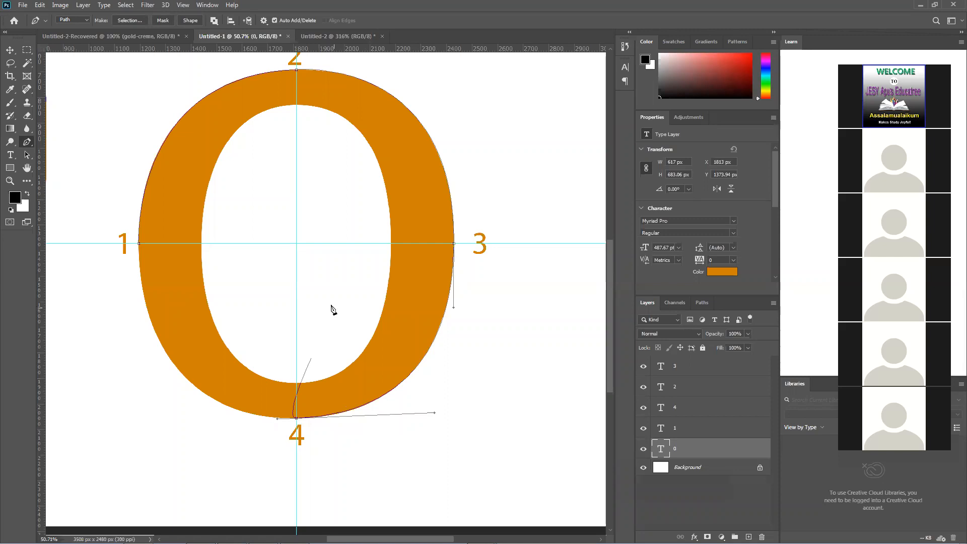
Try to close the outer path at label 1 and reshape its closing handle, and undo the attempts
click(141, 246)
drag(139, 244, 152, 110)
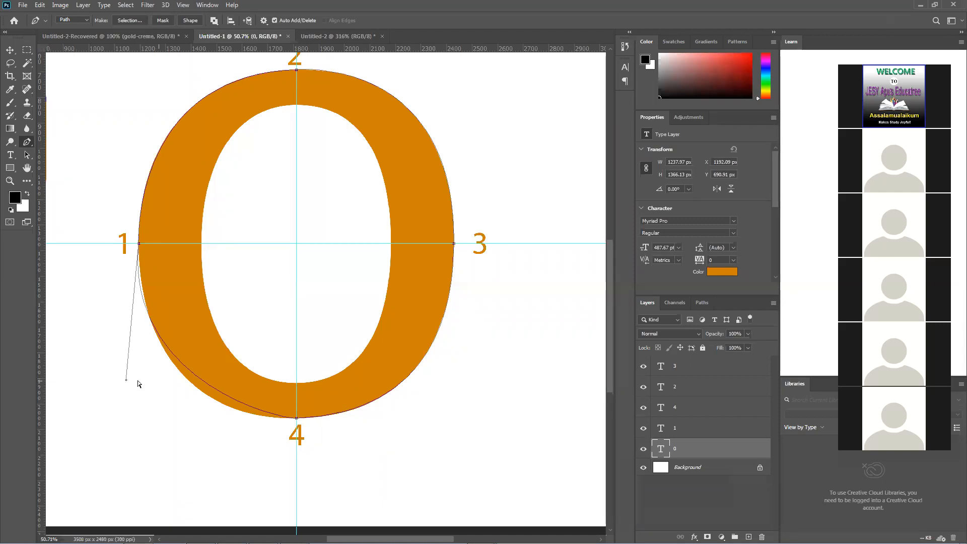
drag(126, 379, 134, 407)
drag(126, 380, 180, 429)
drag(117, 367, 185, 420)
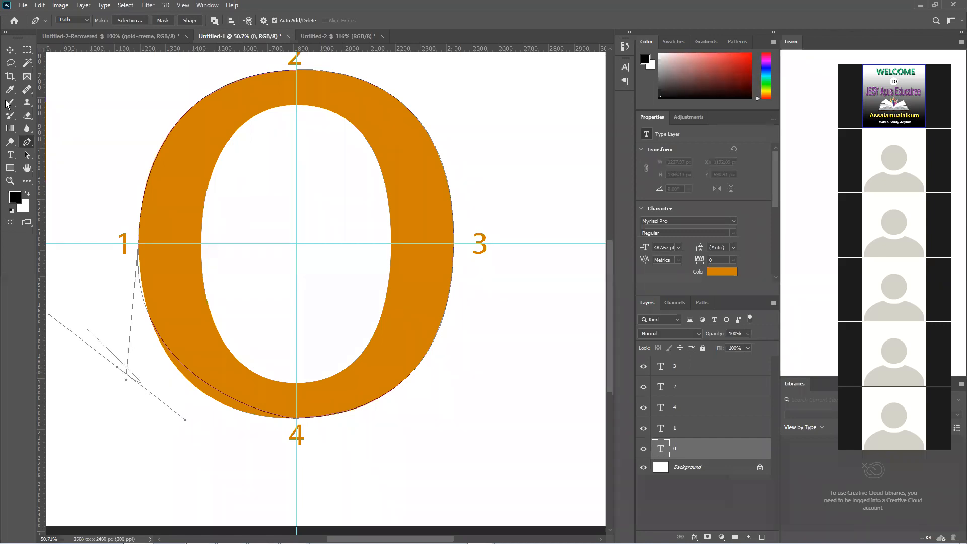
click(9, 49)
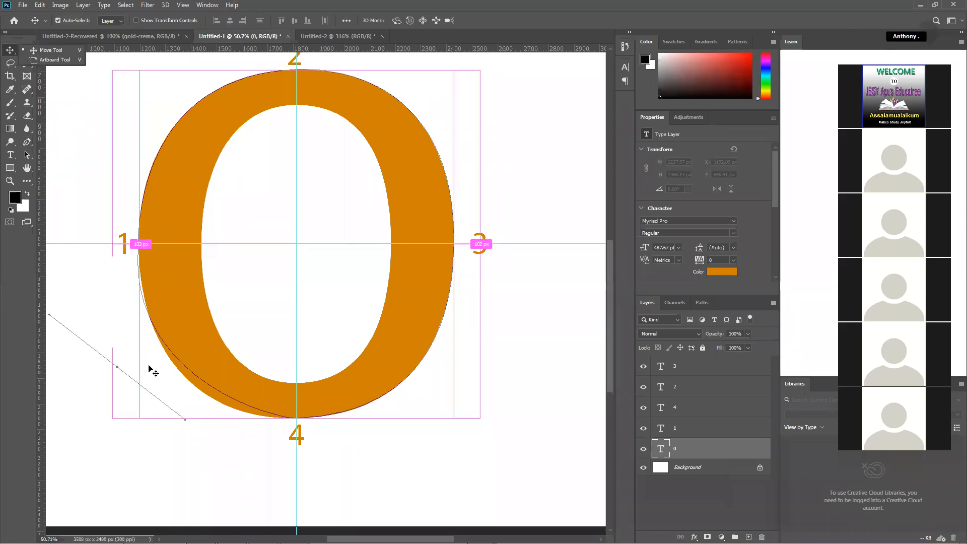
key(ctrl)
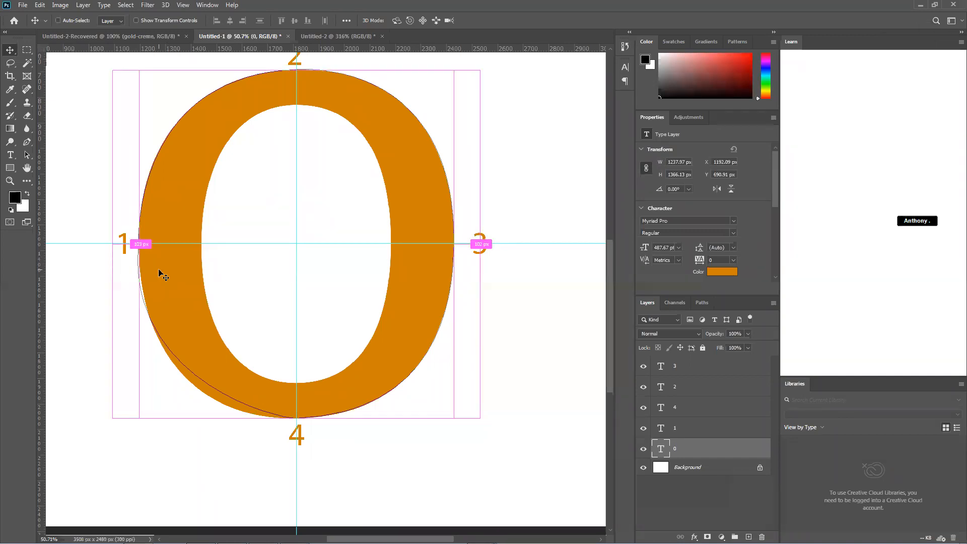
click(26, 141)
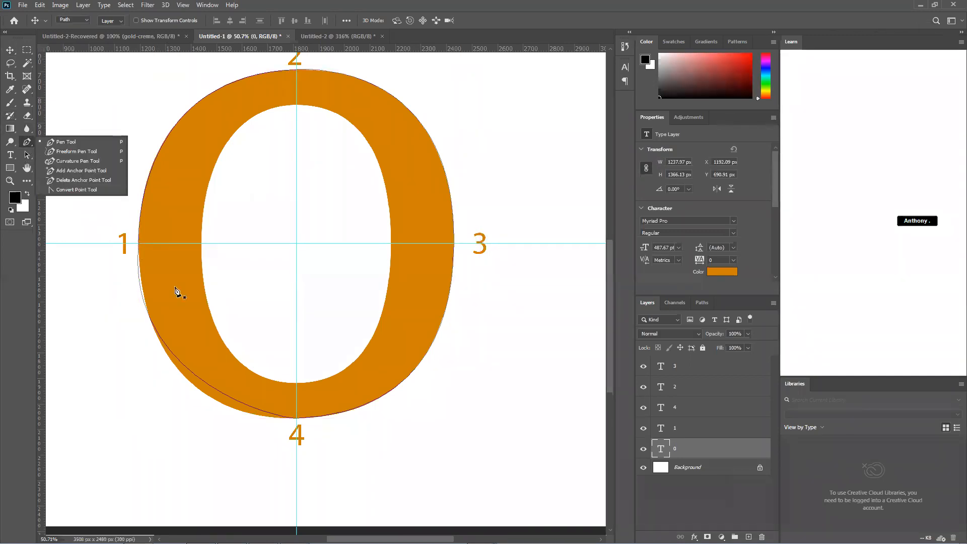
click(140, 247)
drag(140, 243, 149, 301)
key(ctrl+z)
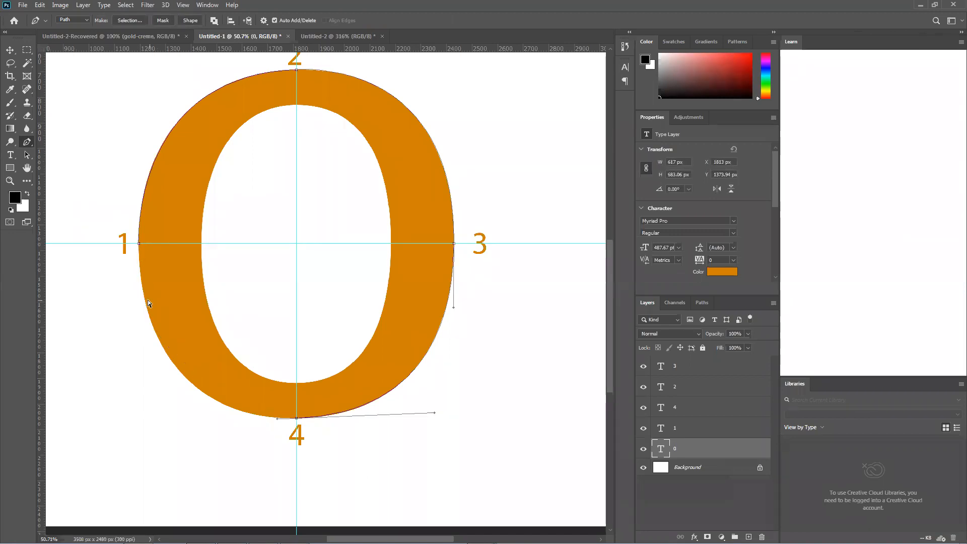
Close the outer path on its starting anchor at label 1 with a curved closing segment from label 4
click(140, 244)
drag(140, 230, 139, 332)
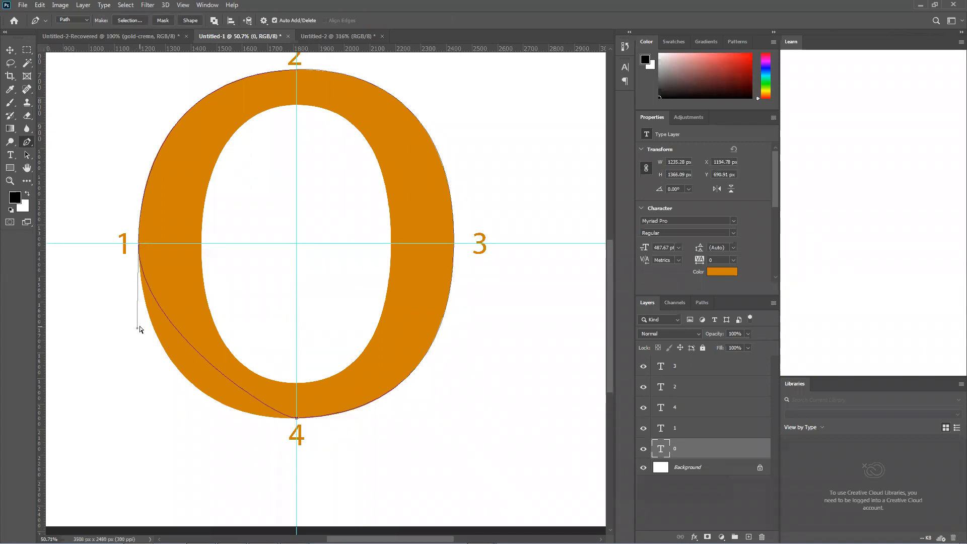
ctrl+click(147, 273)
With the Convert Point Tool, lengthen the closing handle at label 1 until the segment from label 4 follows the 0's outer edge
right_click(27, 142)
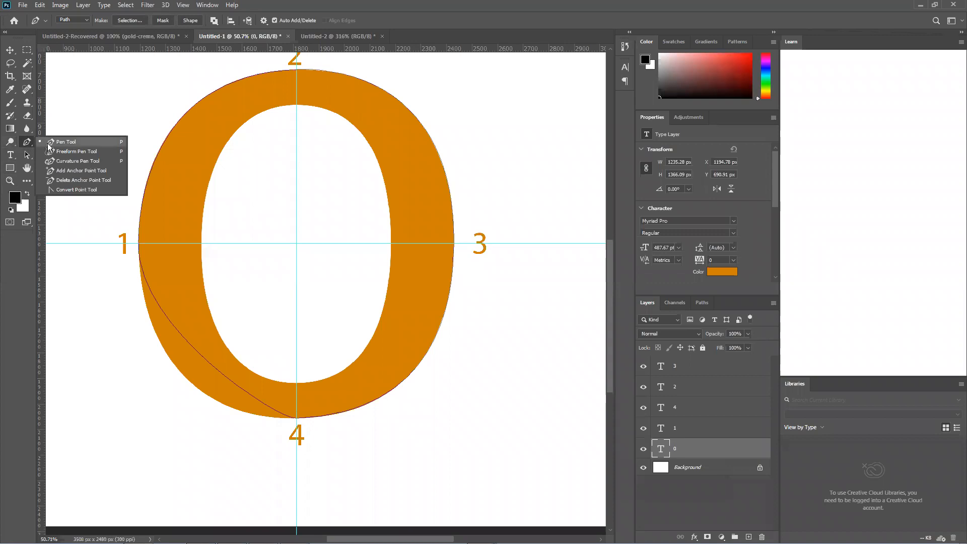
click(76, 190)
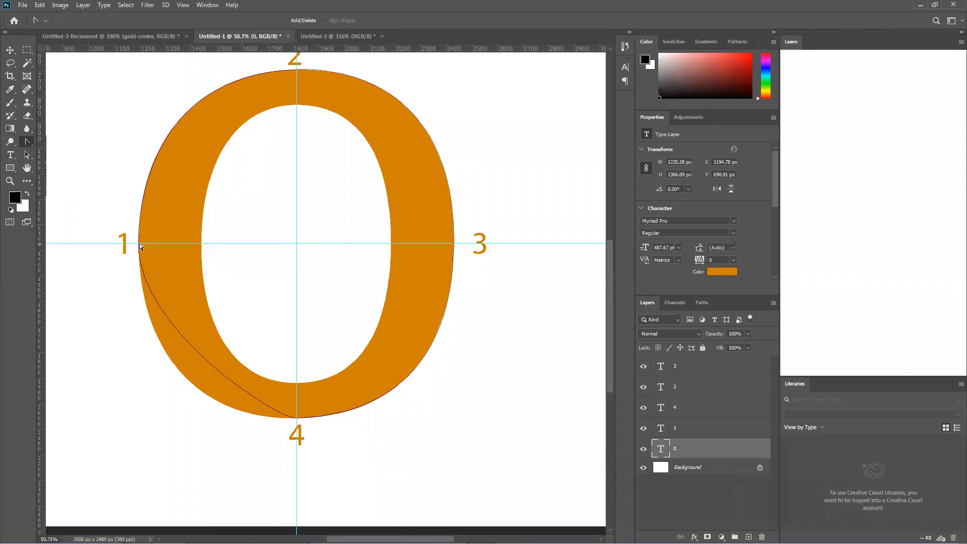
click(139, 245)
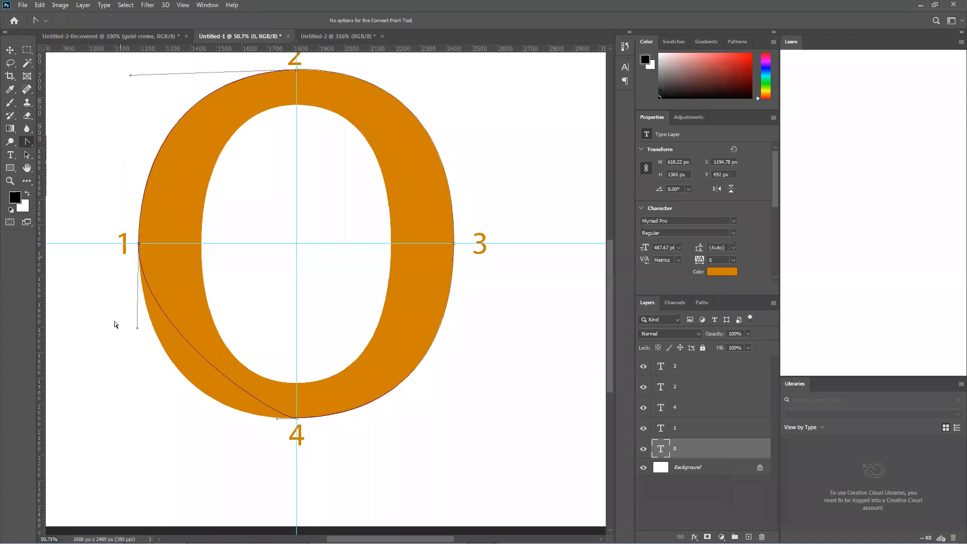
drag(138, 328, 144, 419)
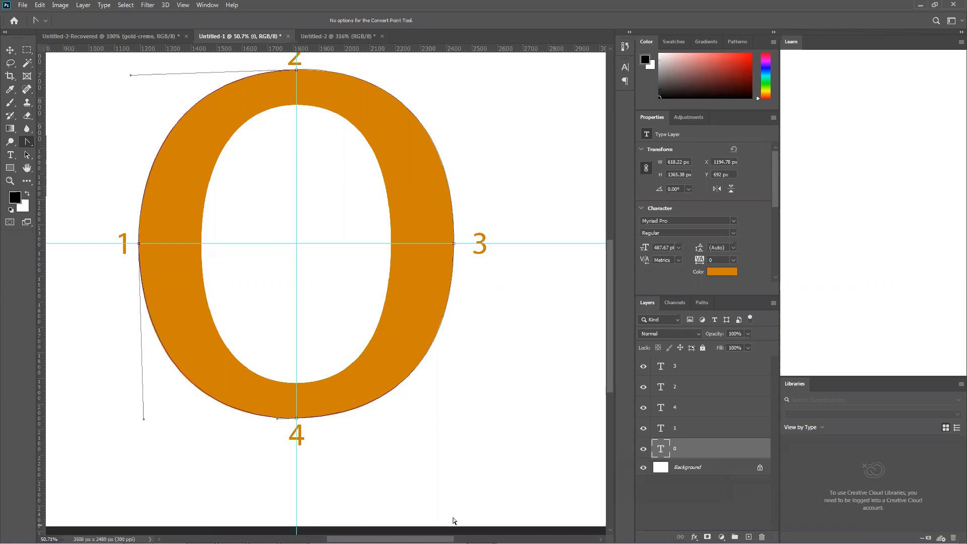
Try other positions for the closing handle at label 1, undo them, and nudge its end slightly toward the 0 and downward
drag(143, 419, 140, 380)
key(ctrl+z)
drag(142, 419, 155, 416)
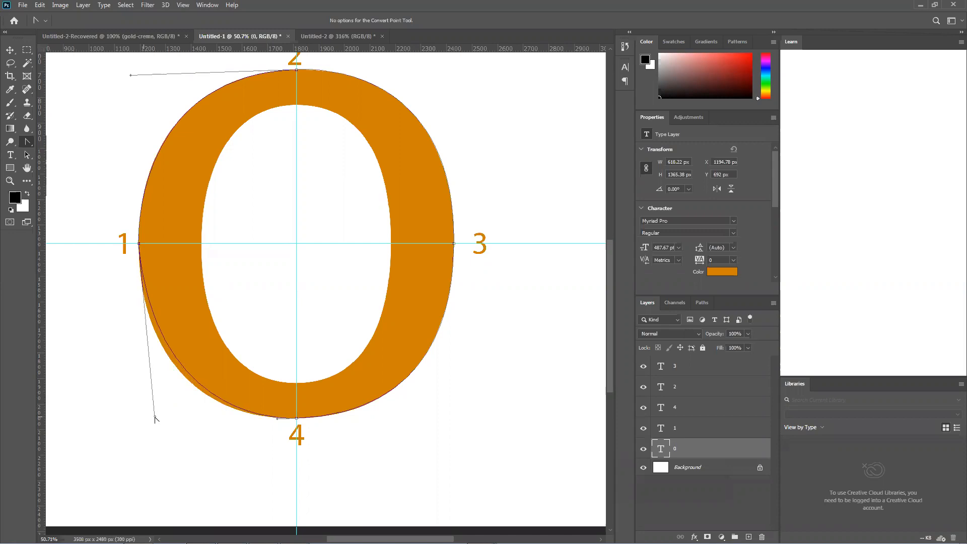
key(ctrl+z)
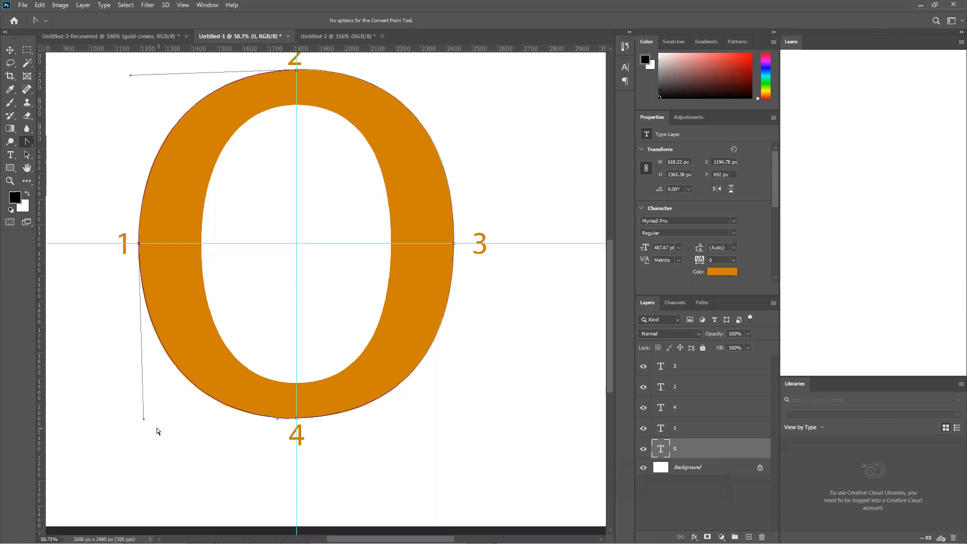
drag(143, 420, 148, 426)
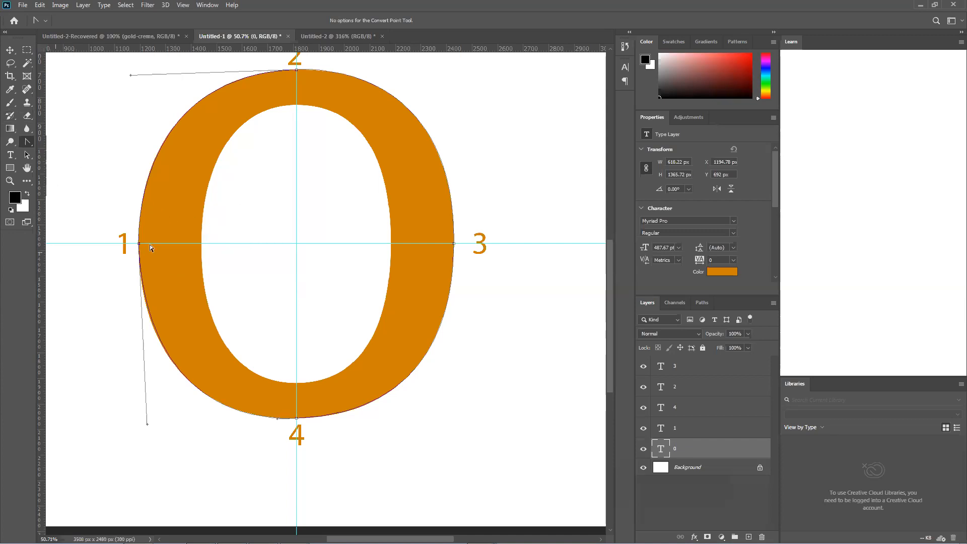
Start a second Pen tool path on the inner edge near label 1 and add a curved anchor near label 2, fitted to the edge
right_click(24, 142)
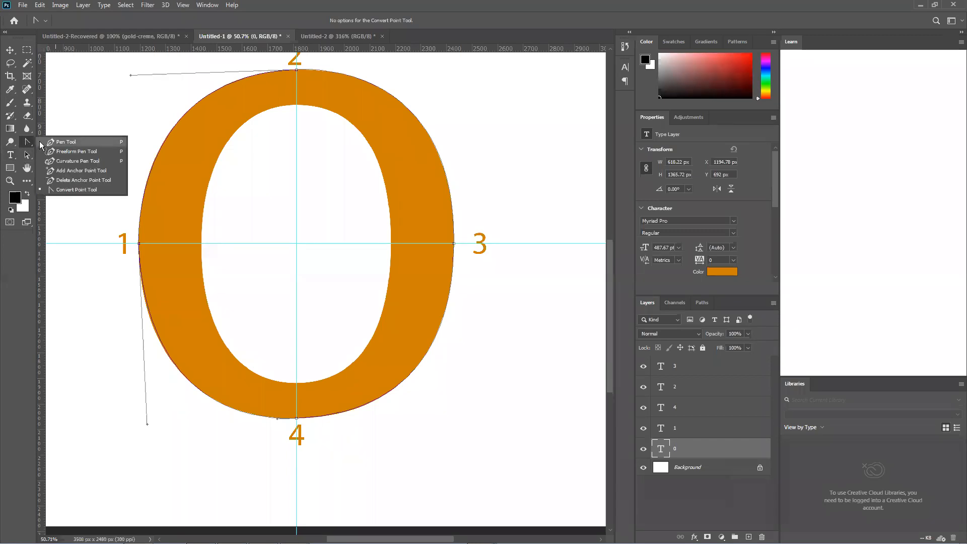
click(55, 139)
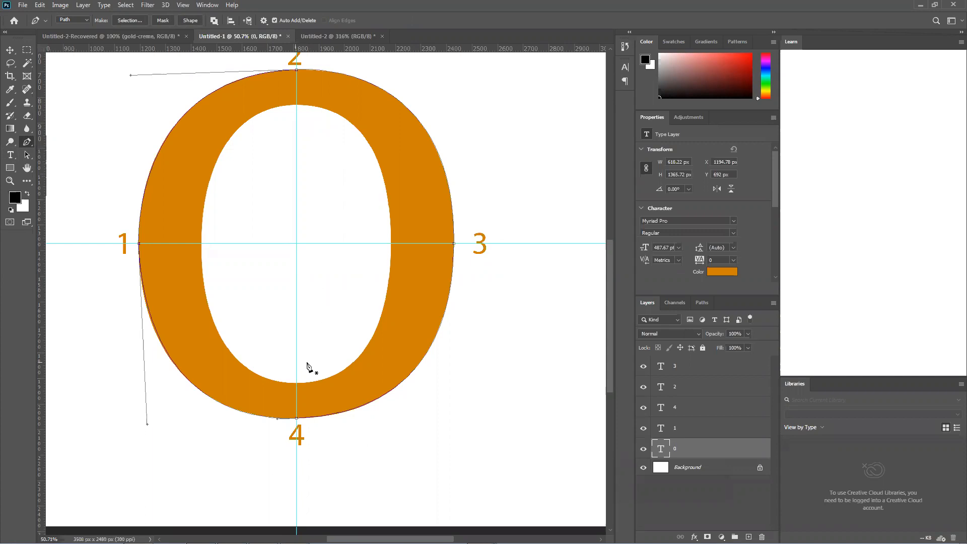
click(202, 244)
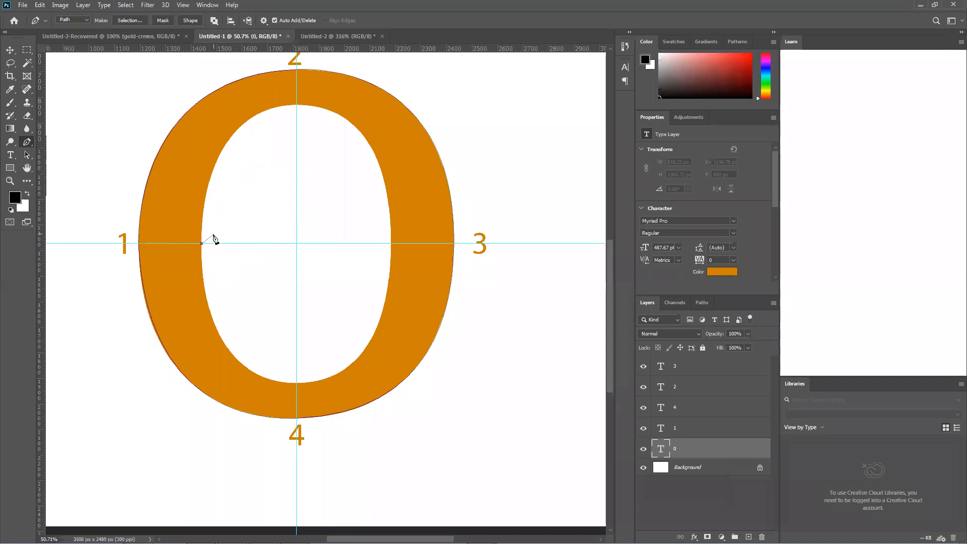
click(296, 105)
drag(333, 138, 335, 136)
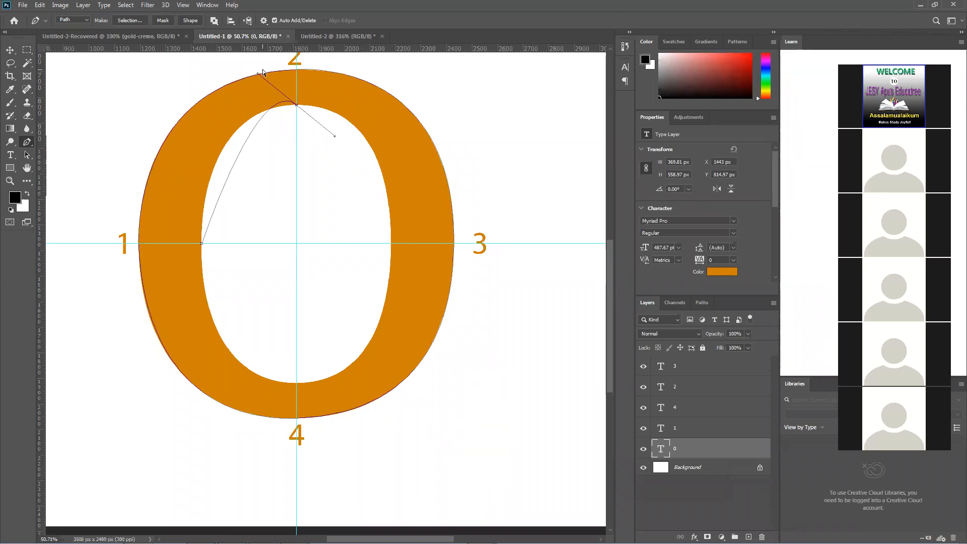
drag(258, 74, 197, 105)
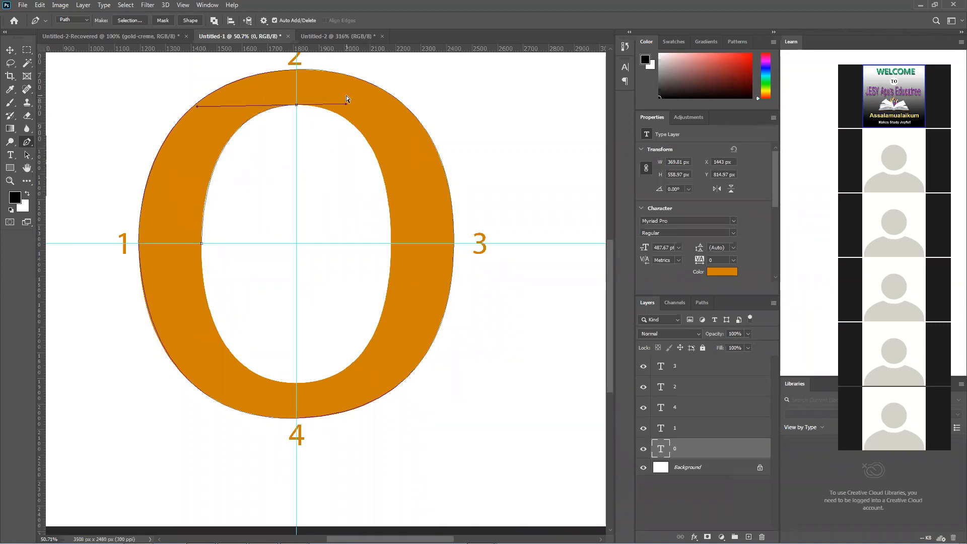
Refine the handles of the inner anchor near label 2 until they lie nearly horizontal, keeping the outgoing handle
ctrl+click(340, 122)
click(295, 106)
click(297, 105)
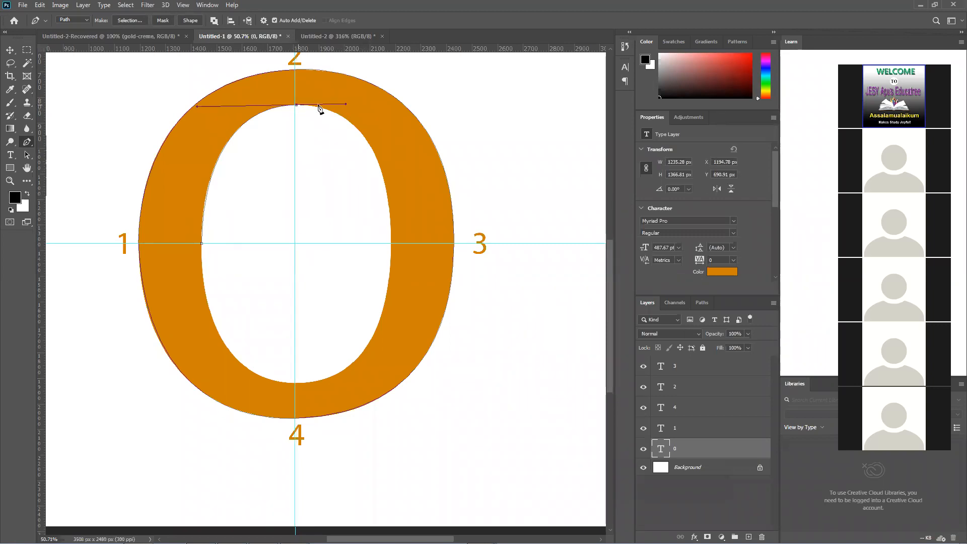
mouse_move(345, 105)
mouse_down()
mouse_move(346, 121)
mouse_move(345, 104)
mouse_up()
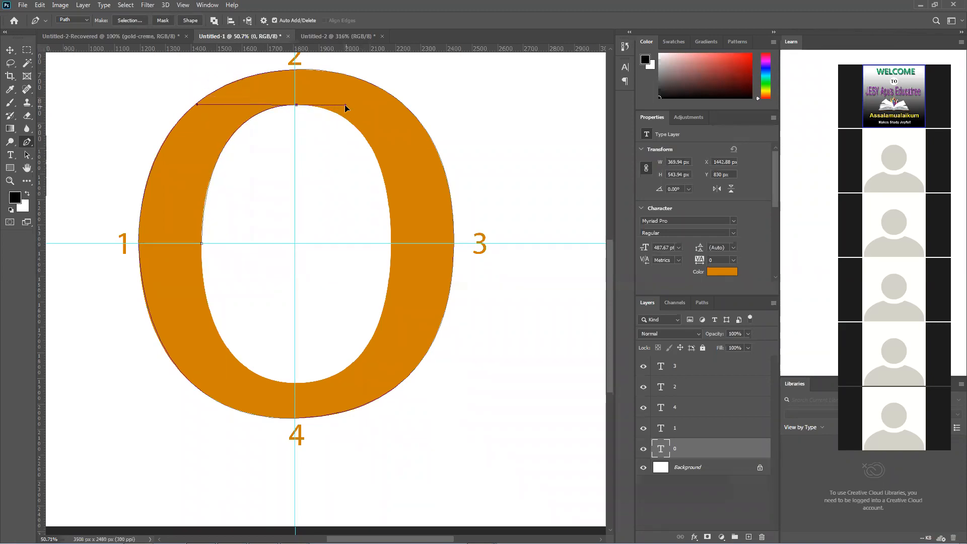
mouse_move(197, 104)
mouse_down()
mouse_move(209, 125)
mouse_move(195, 108)
mouse_up()
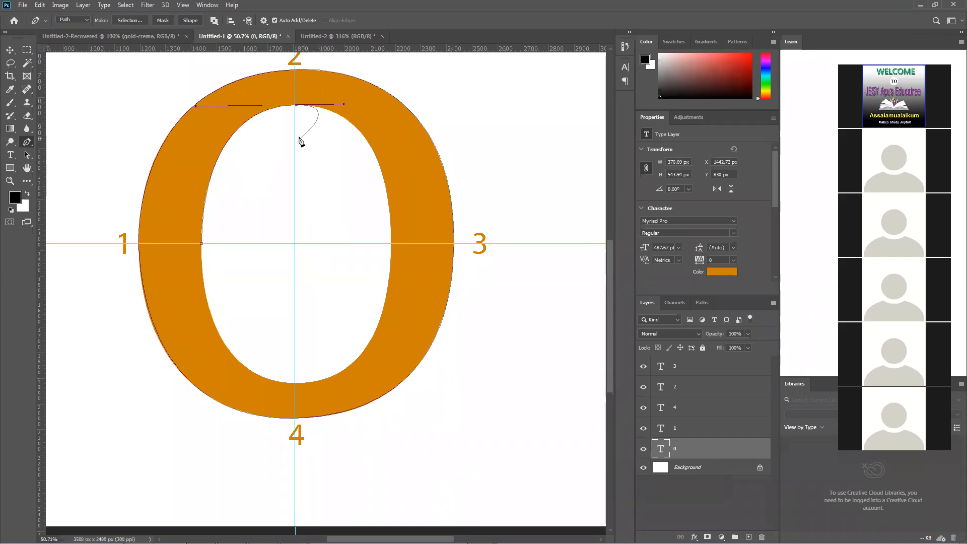
click(297, 105)
key(ctrl+z)
Add curved anchors where the guides cross the 0's inner edge near labels 3 and 4, and fit their handles to the edge
drag(391, 243, 392, 352)
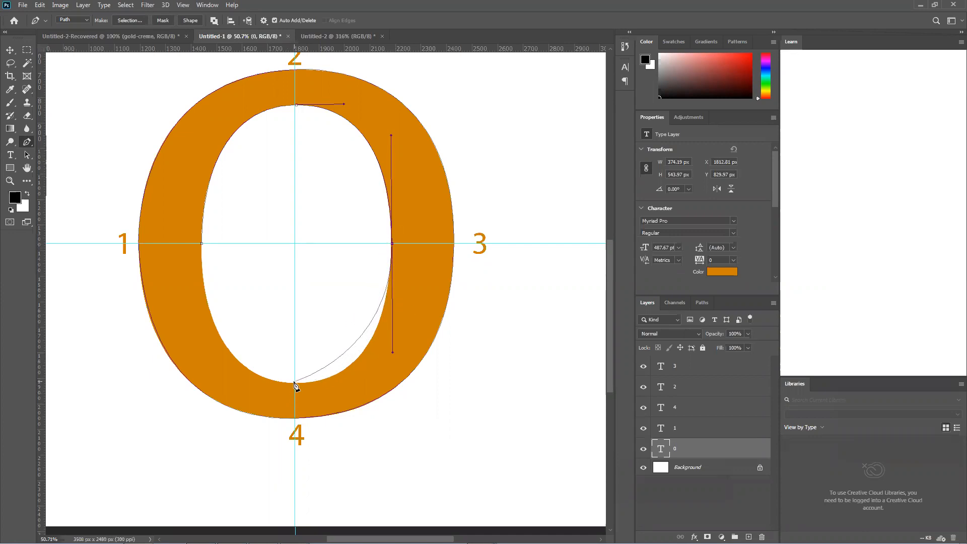
drag(295, 383, 248, 385)
drag(248, 378, 250, 381)
scroll(394, 286, up, 6)
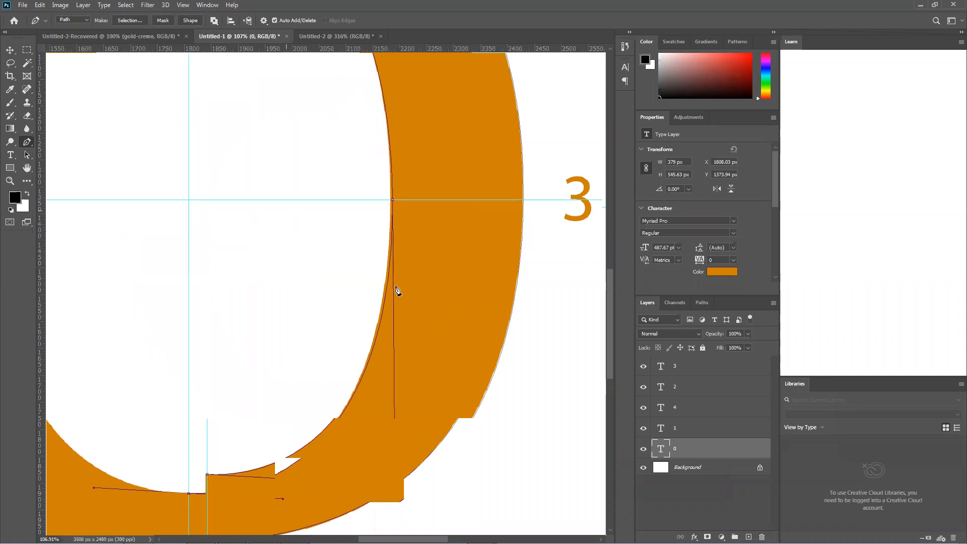
scroll(395, 289, up, 4)
scroll(380, 281, down, 2)
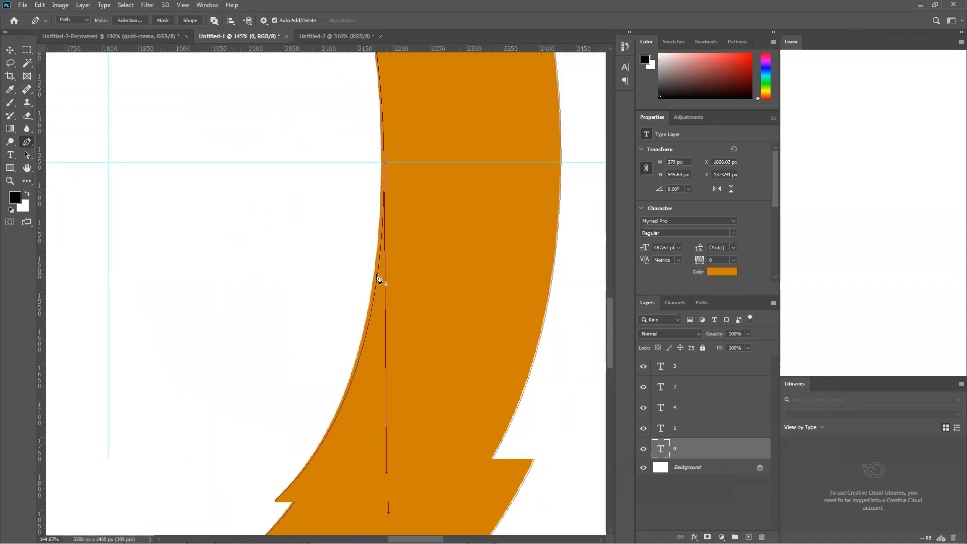
scroll(378, 279, up, 3)
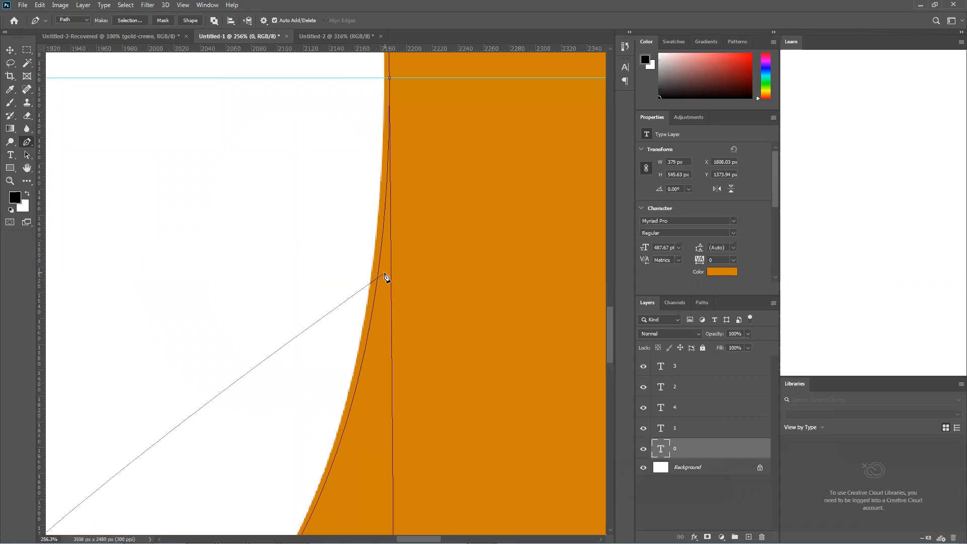
scroll(386, 276, down, 9)
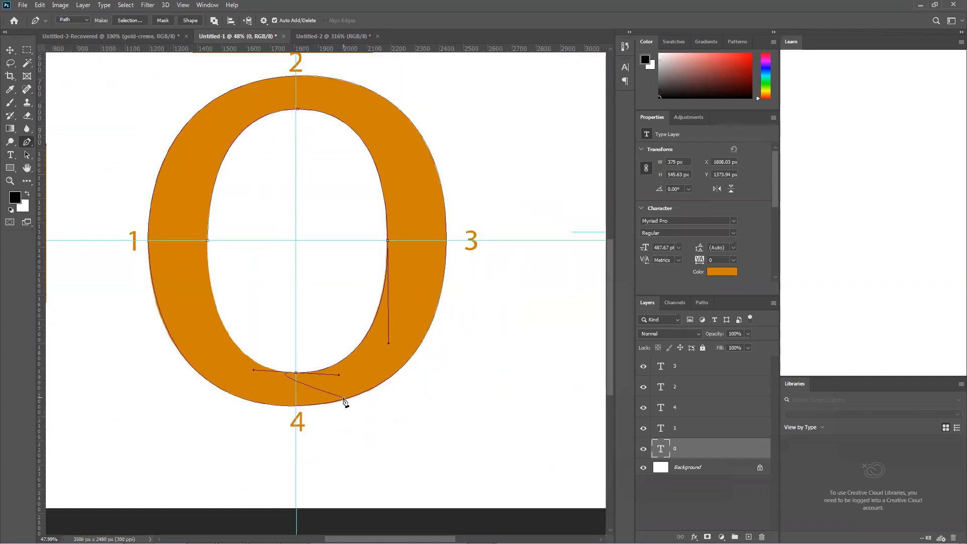
Nudge the handle of the inner anchor near label 4 and examine how closely the path follows the 0's inner edge below label 3
mouse_move(339, 374)
mouse_down()
mouse_move(345, 366)
mouse_move(336, 375)
mouse_up()
scroll(388, 283, up, 2)
scroll(389, 285, up, 4)
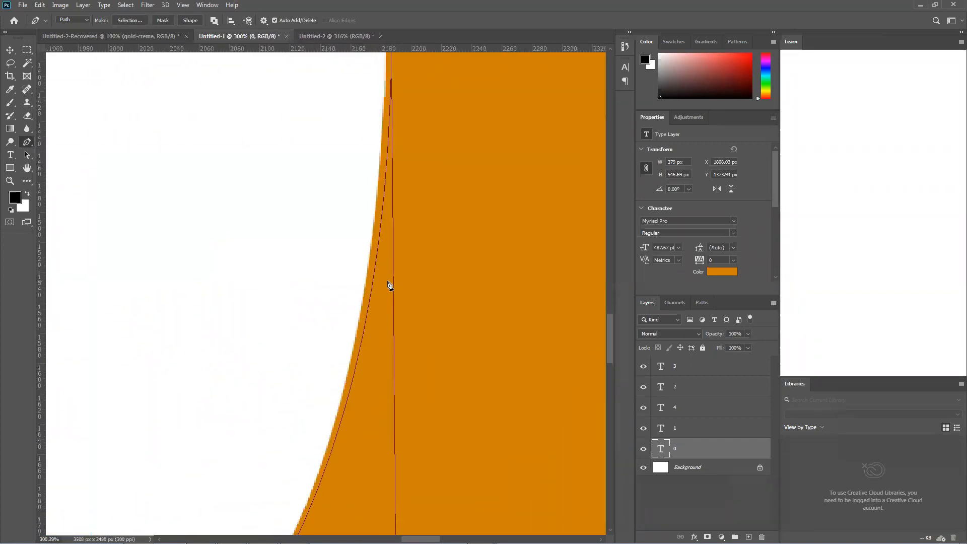
scroll(387, 286, down, 3)
scroll(383, 294, down, 3)
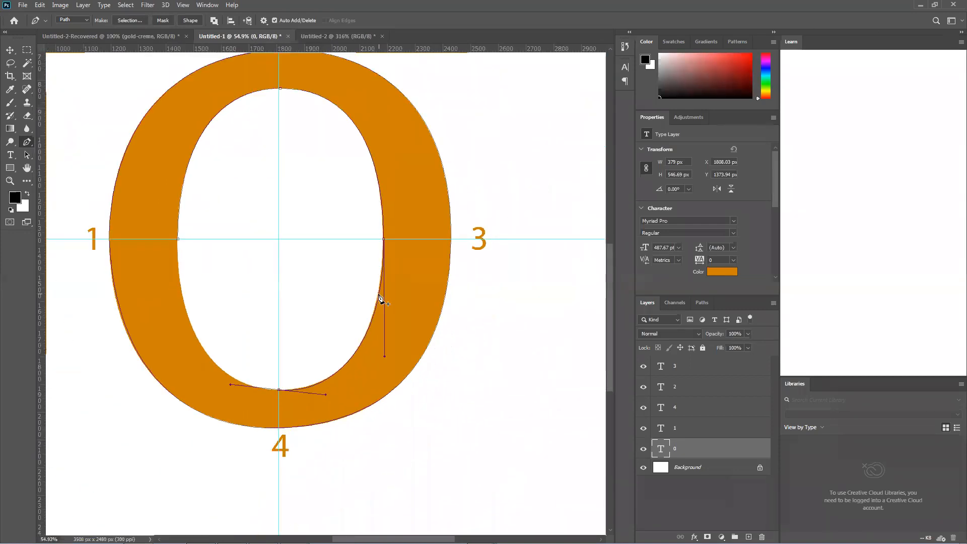
scroll(381, 297, up, 5)
scroll(380, 299, up, 1)
scroll(381, 299, down, 3)
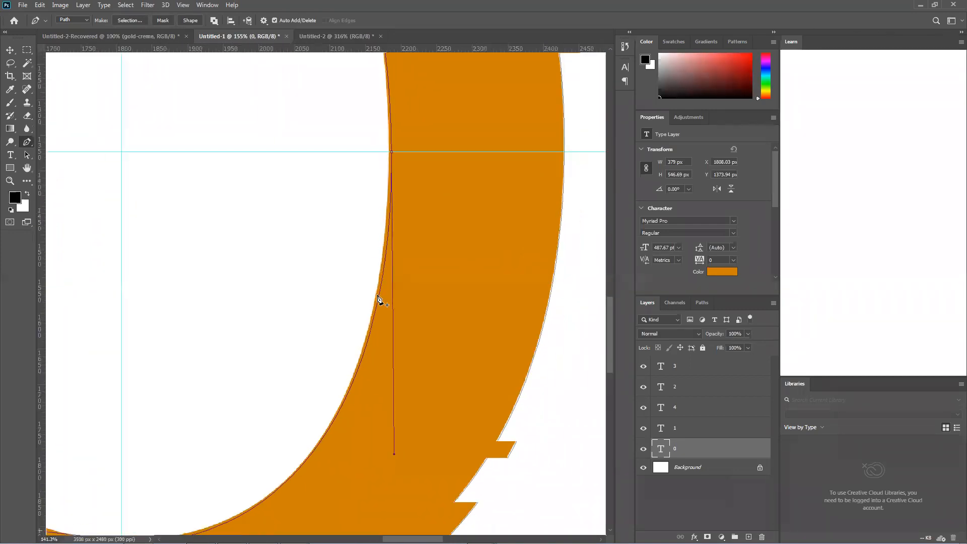
scroll(380, 300, down, 1)
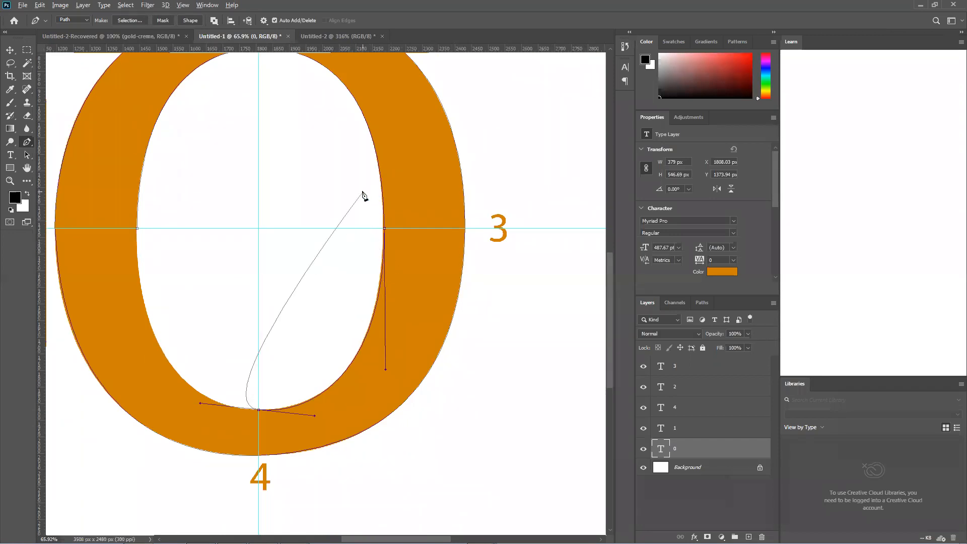
scroll(374, 194, up, 2)
scroll(373, 194, down, 1)
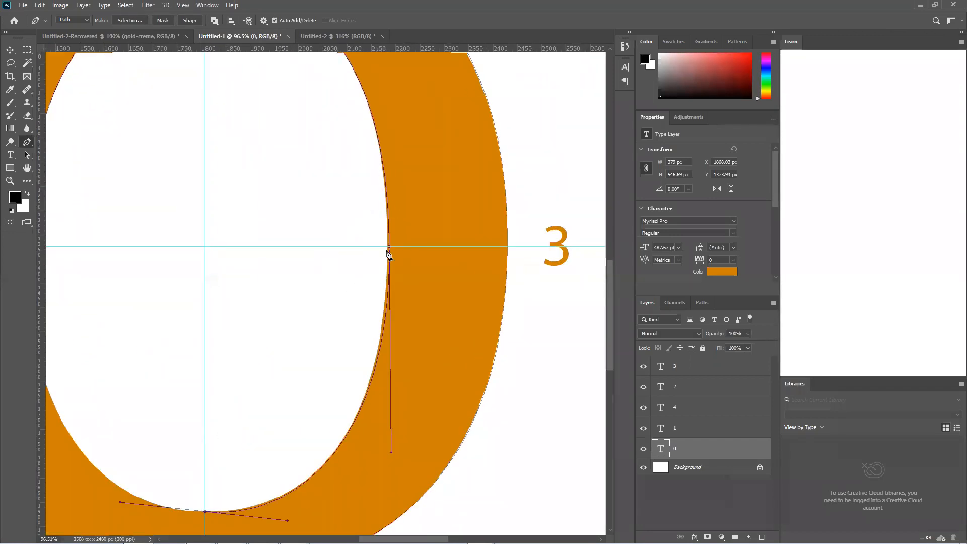
scroll(389, 252, down, 1)
scroll(288, 74, up, 1)
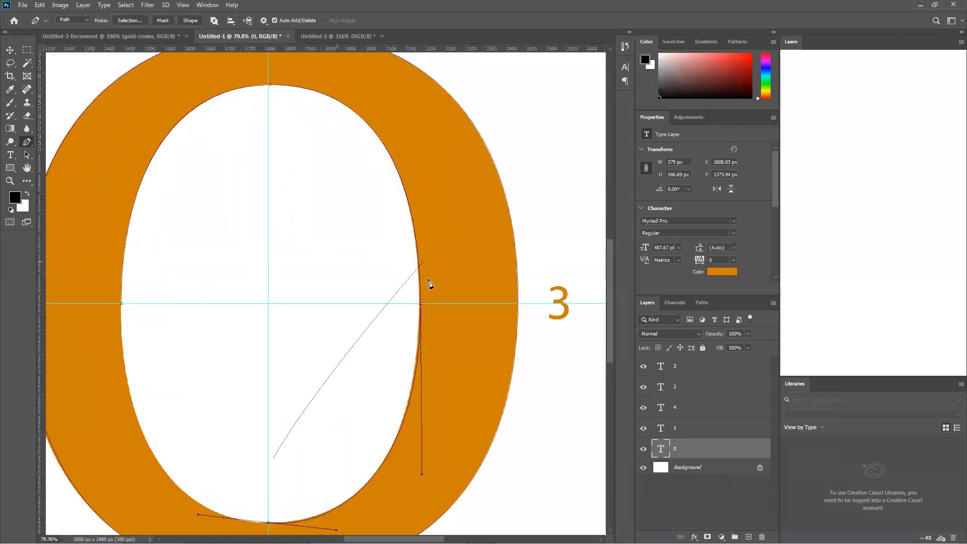
scroll(418, 309, down, 2)
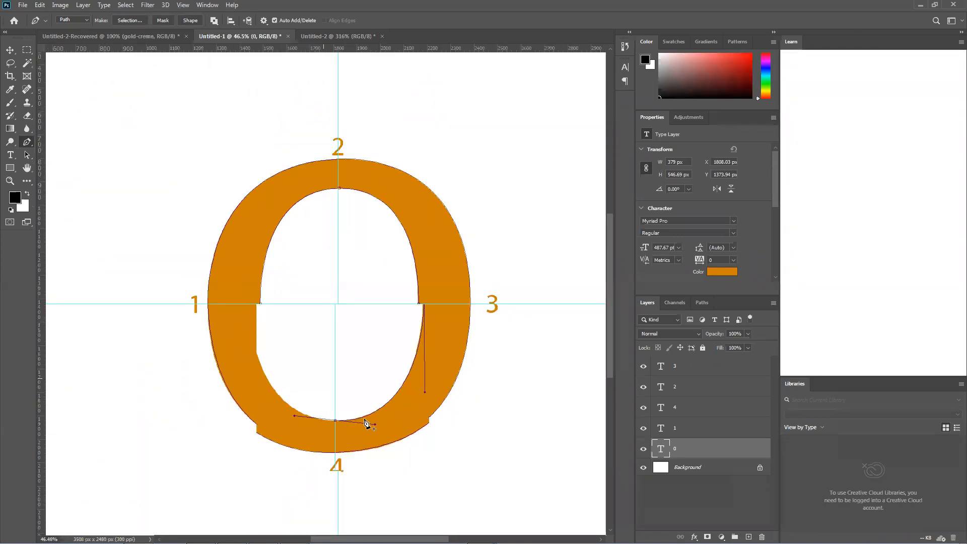
scroll(367, 423, up, 1)
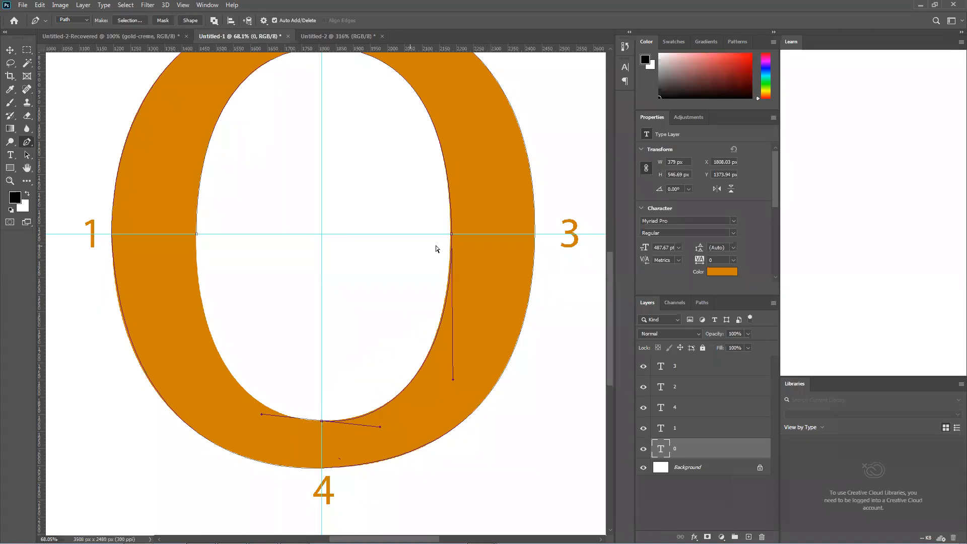
Undo the inner anchor near label 4 and move the one near label 3 onto the 0's inner edge at the guide
key(ctrl+z)
key(ctrl+z)
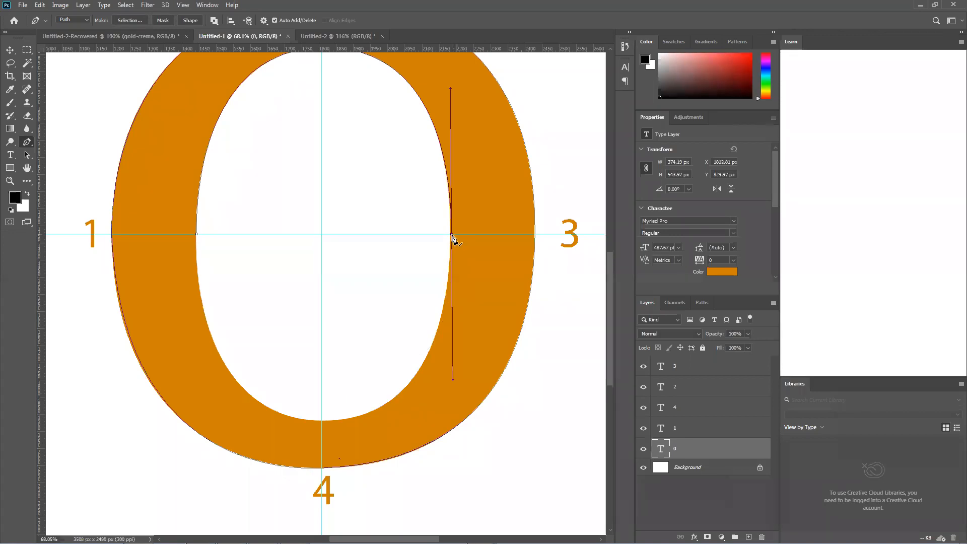
scroll(452, 237, up, 5)
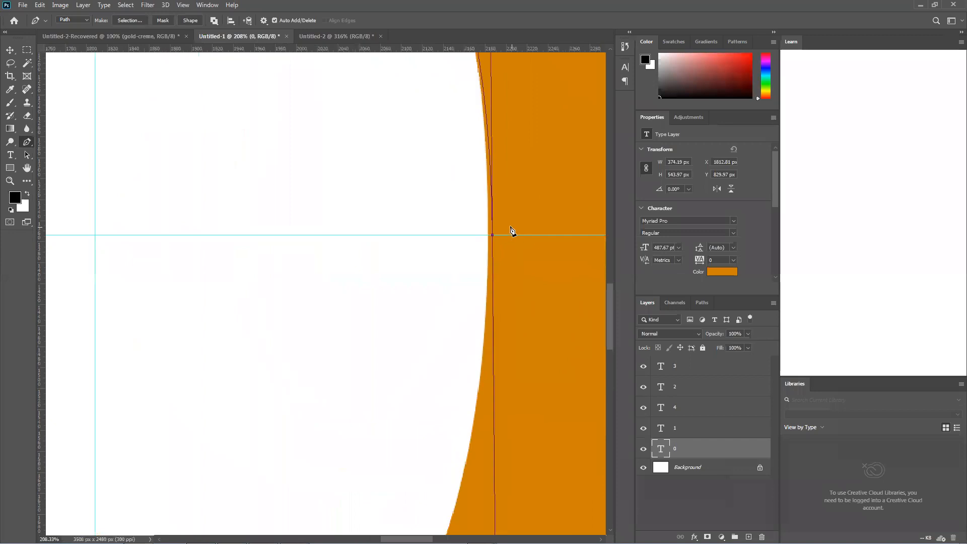
scroll(511, 230, up, 2)
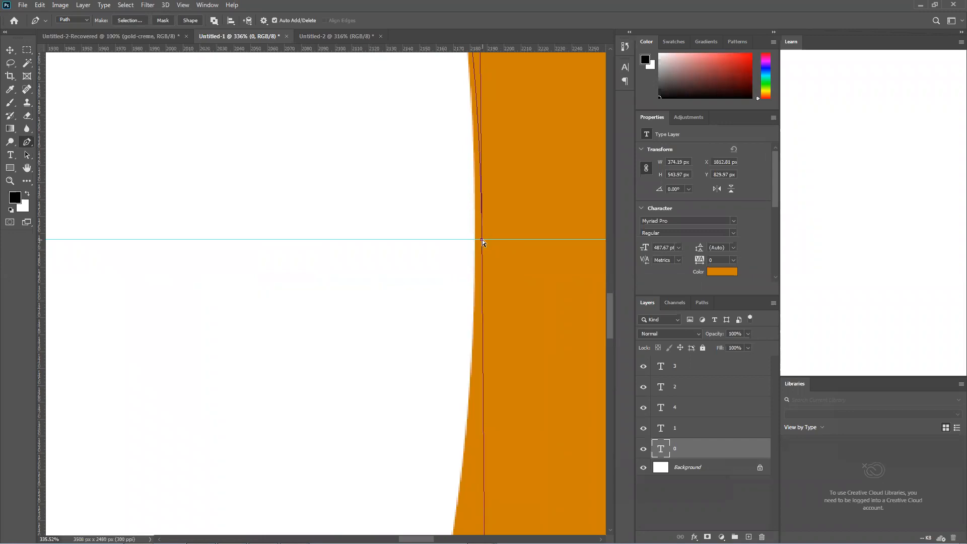
drag(481, 238, 475, 242)
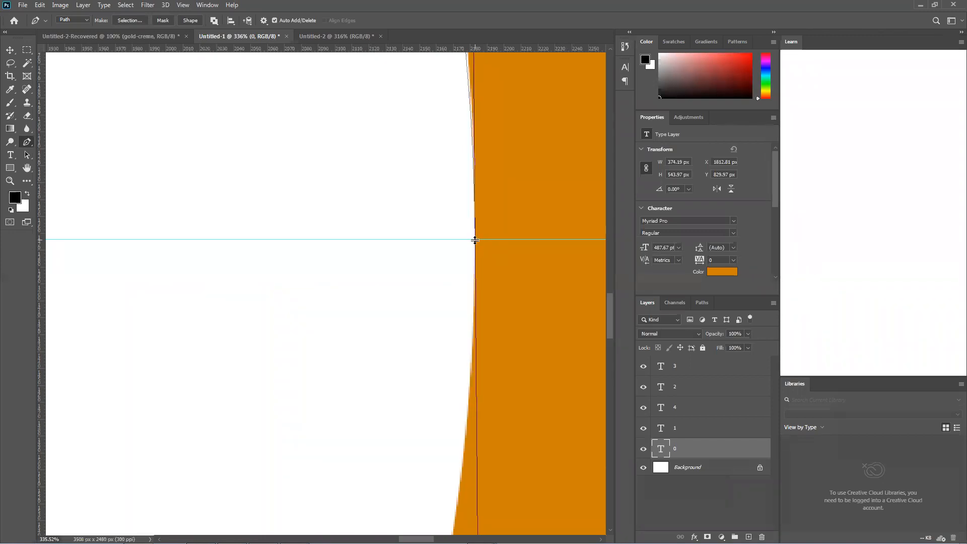
scroll(473, 247, down, 10)
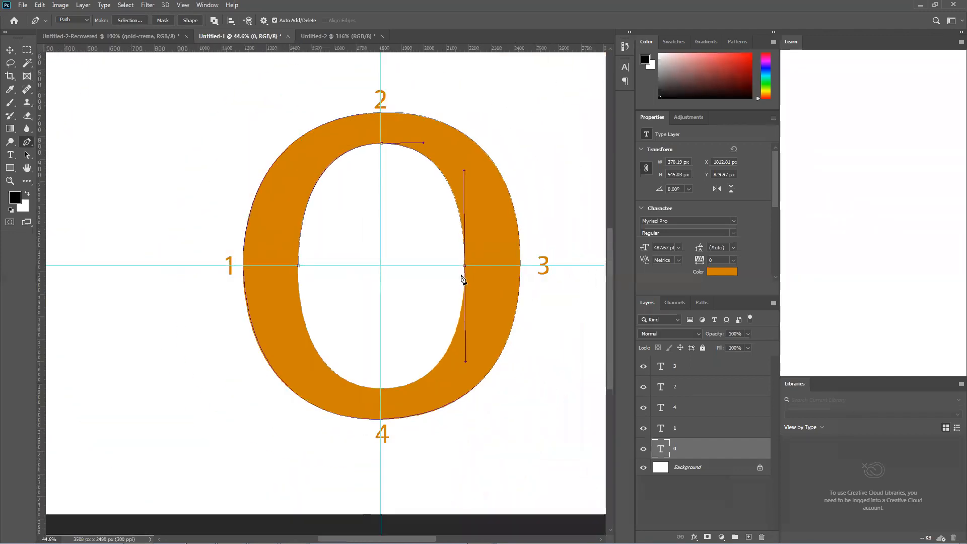
Shift the upper handle of the inner anchor near label 3 slightly outward so the curve from label 2 follows the edge
scroll(466, 177, up, 5)
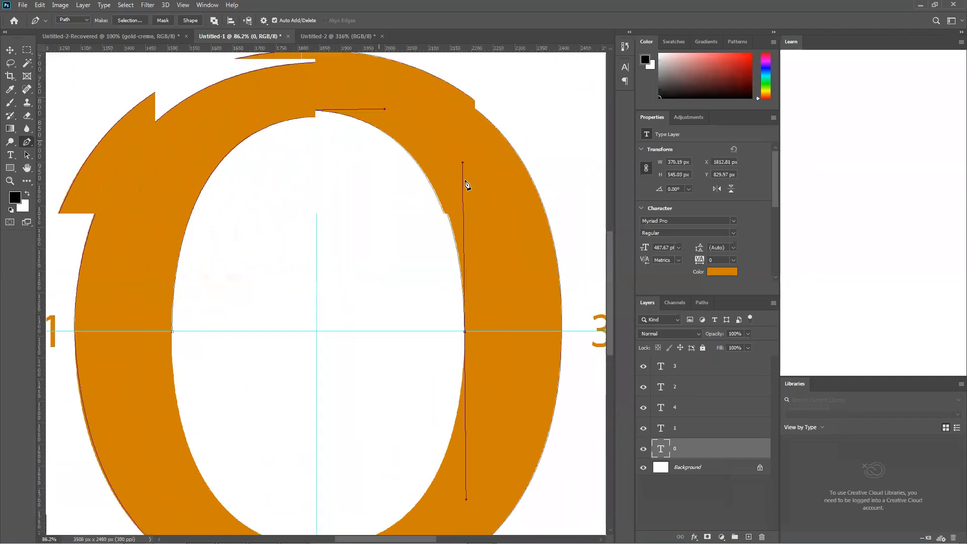
scroll(467, 184, up, 1)
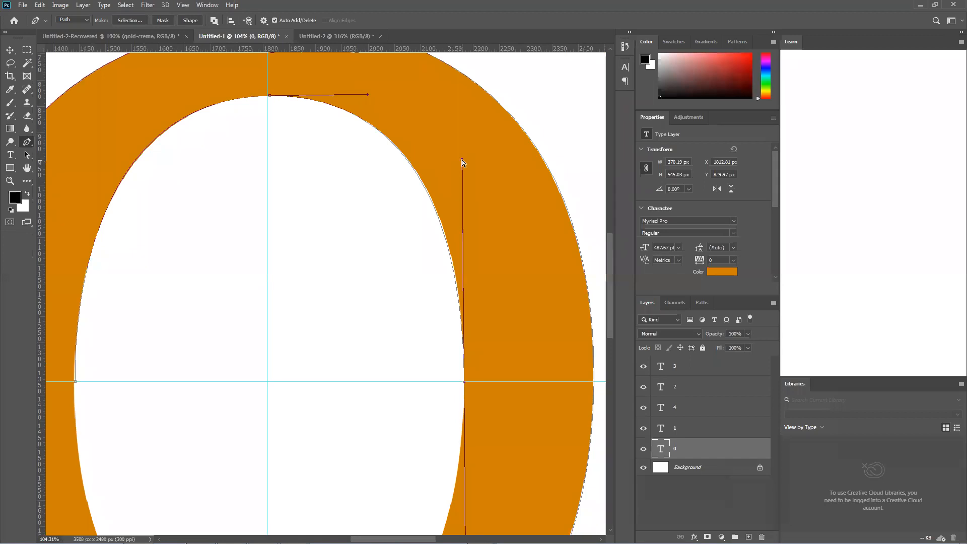
drag(463, 160, 466, 160)
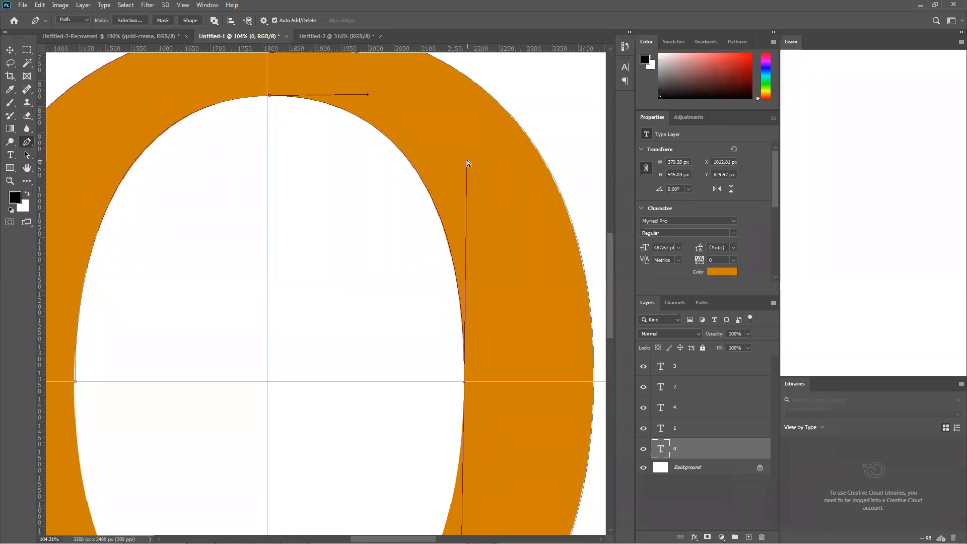
scroll(467, 160, down, 5)
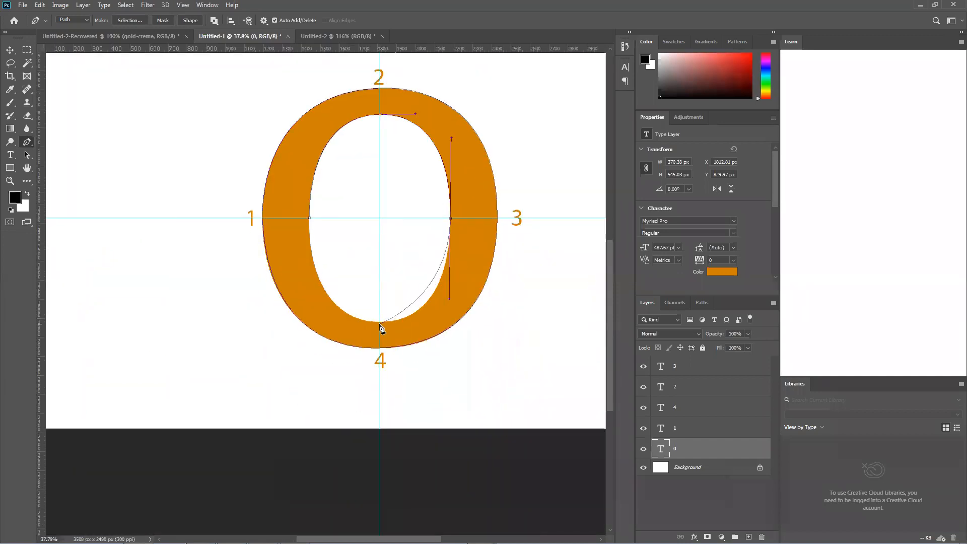
Remove the outgoing handle of the inner anchor near label 3 and add a curved anchor on the inner edge near label 4
drag(378, 322, 283, 339)
key(ctrl+z)
alt+click(451, 219)
scroll(383, 324, up, 4)
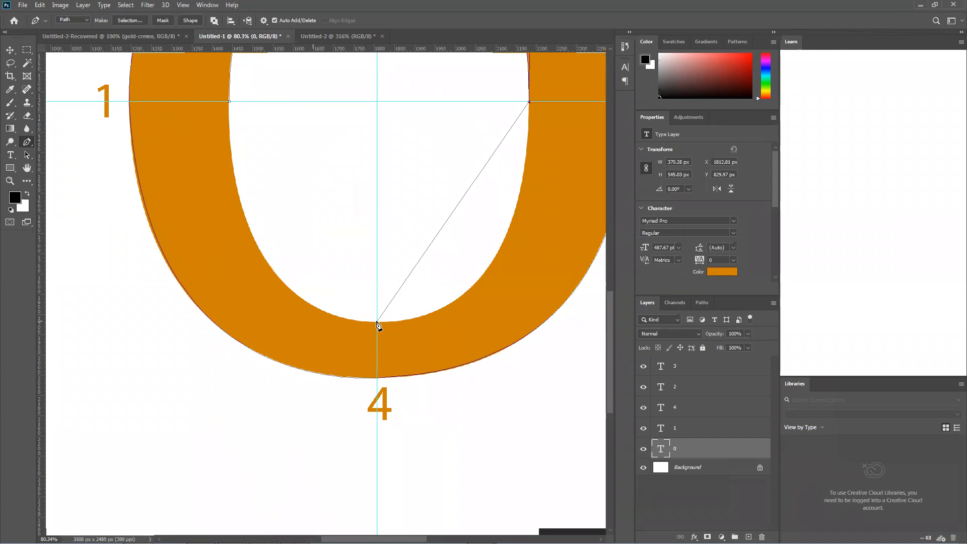
drag(377, 322, 318, 321)
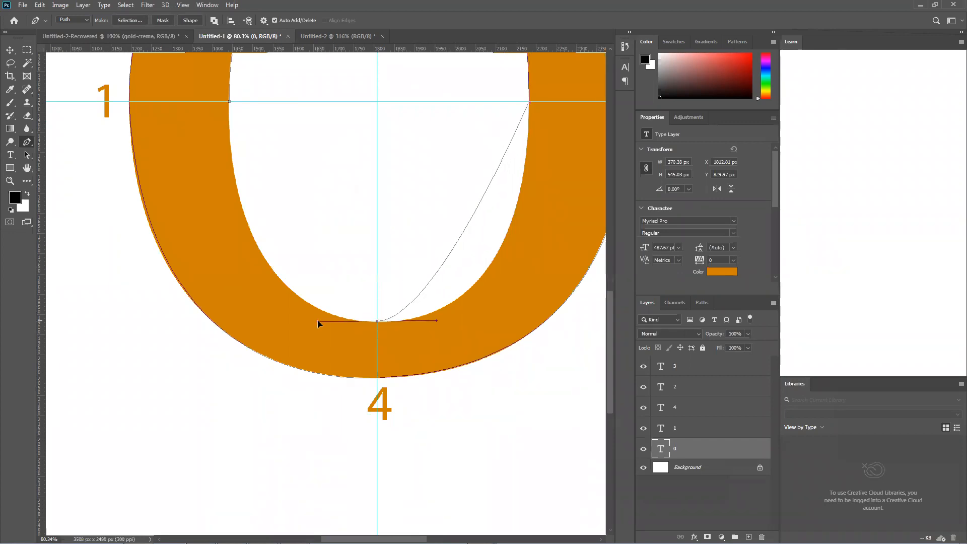
Move the inner anchor near label 4 down onto the 0's inner edge at the guide, undoing any stray point
scroll(381, 326, up, 4)
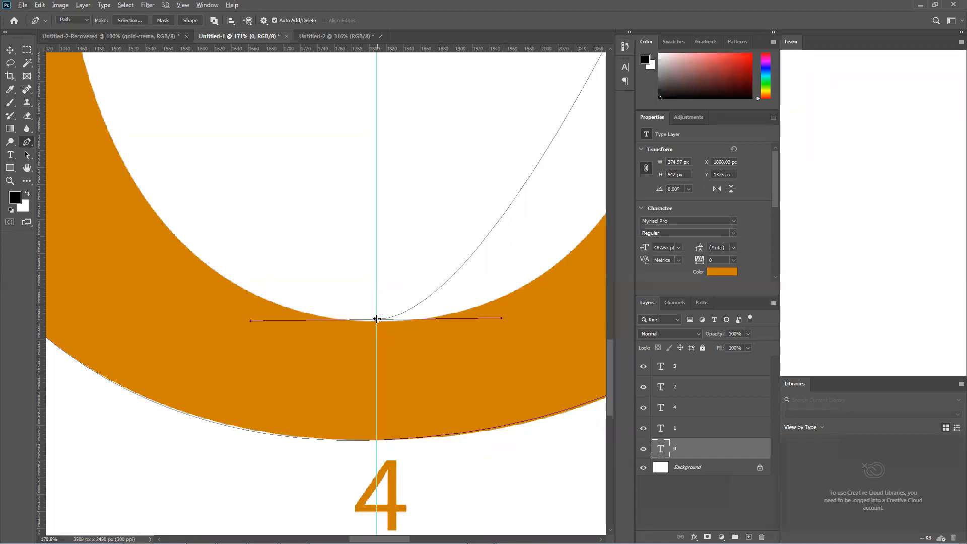
drag(375, 321, 374, 321)
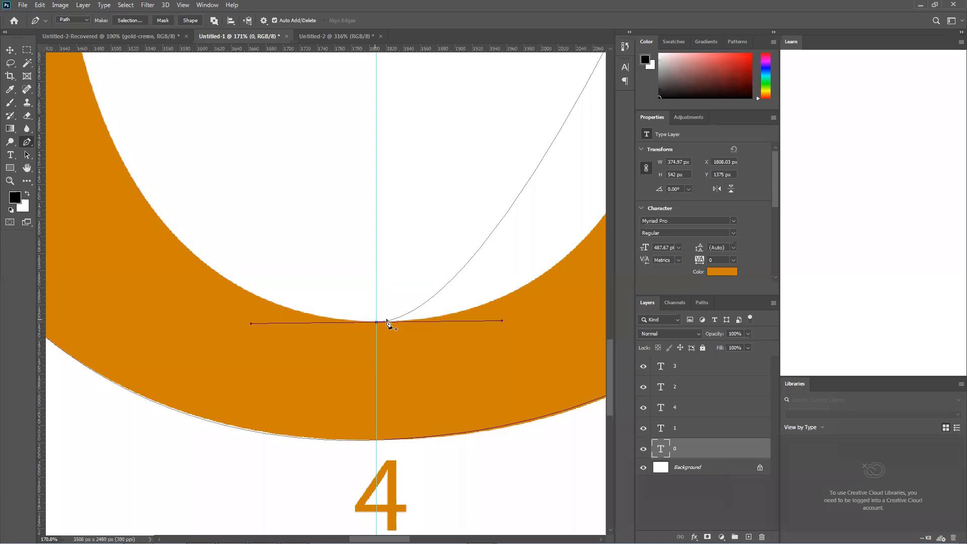
scroll(490, 323, right, 1)
scroll(489, 324, down, 5)
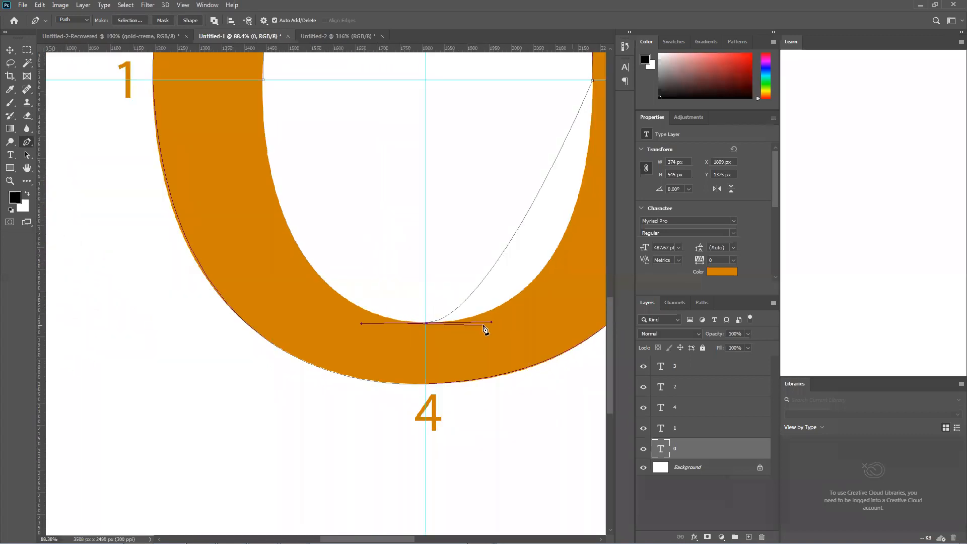
scroll(491, 323, down, 1)
key(ctrl+z)
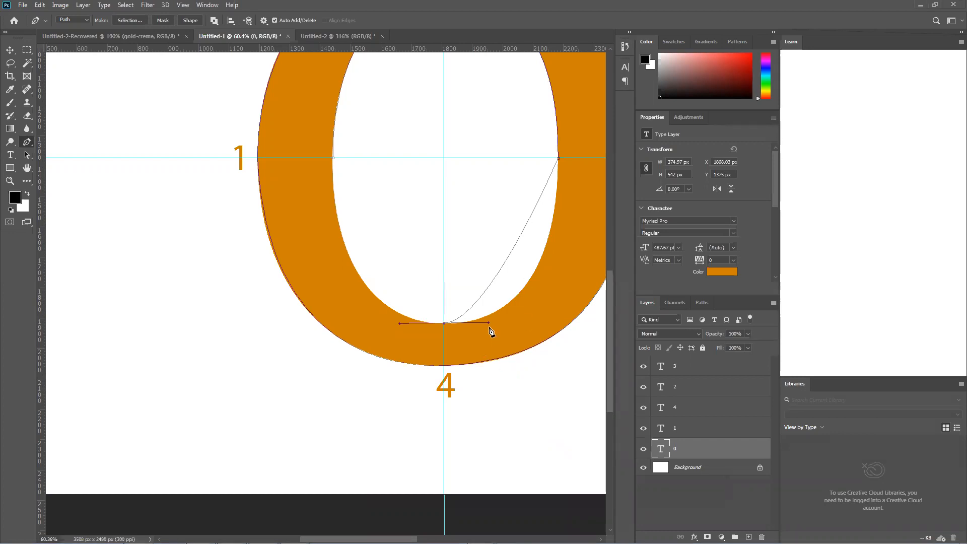
Lengthen the incoming handle of the inner anchor near label 4 toward label 3's side until the curve fits the inner edge
drag(489, 323, 564, 333)
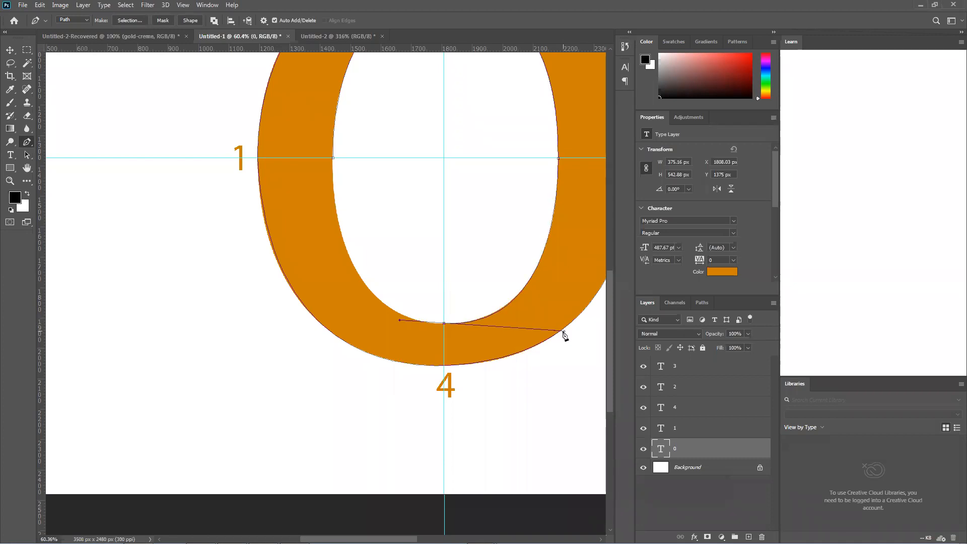
drag(564, 333, 564, 330)
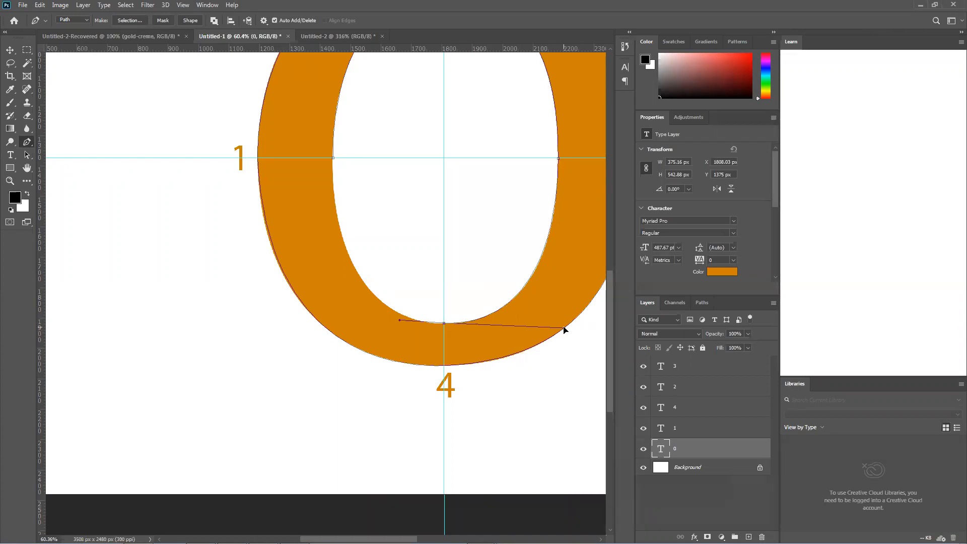
drag(564, 330, 565, 326)
Remove the outgoing handle near label 4 and close the inner path at the anchor near label 1, fitting the curve to the edge
click(334, 158)
drag(333, 158, 326, 87)
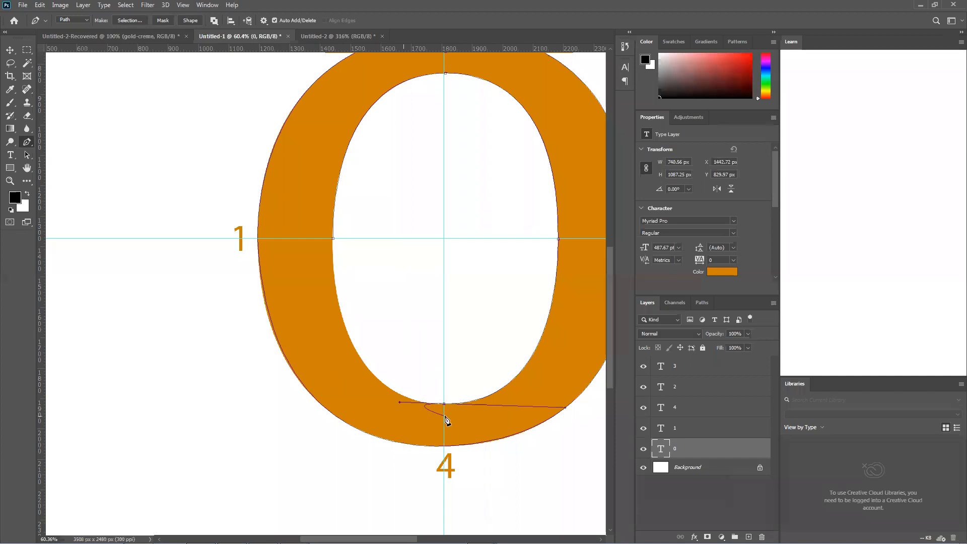
click(444, 403)
drag(332, 238, 327, 61)
drag(334, 59, 332, 61)
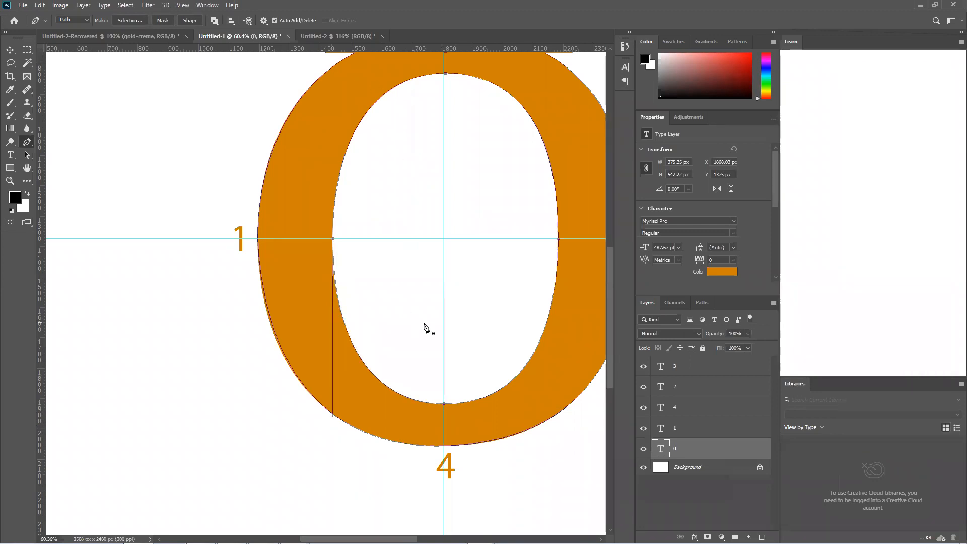
scroll(488, 338, down, 5)
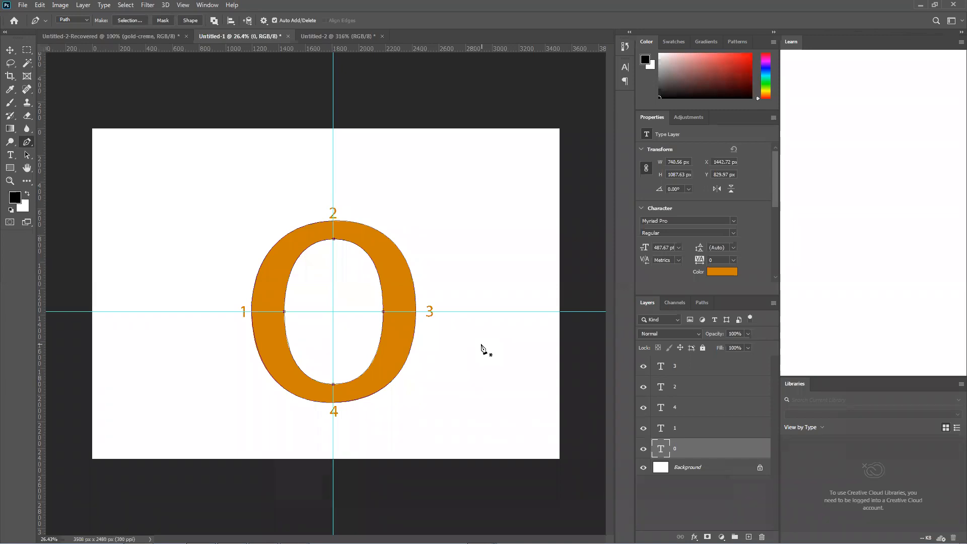
right_click(27, 145)
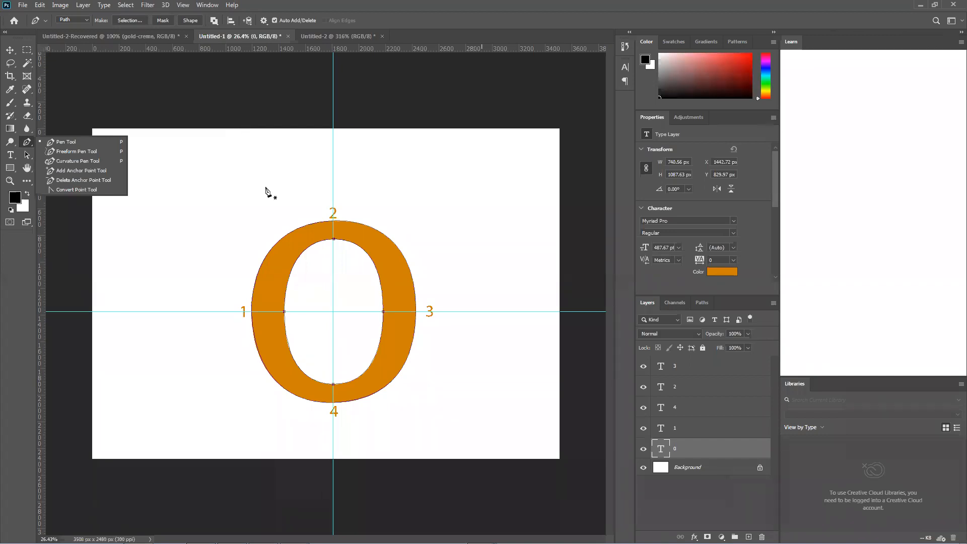
click(325, 6)
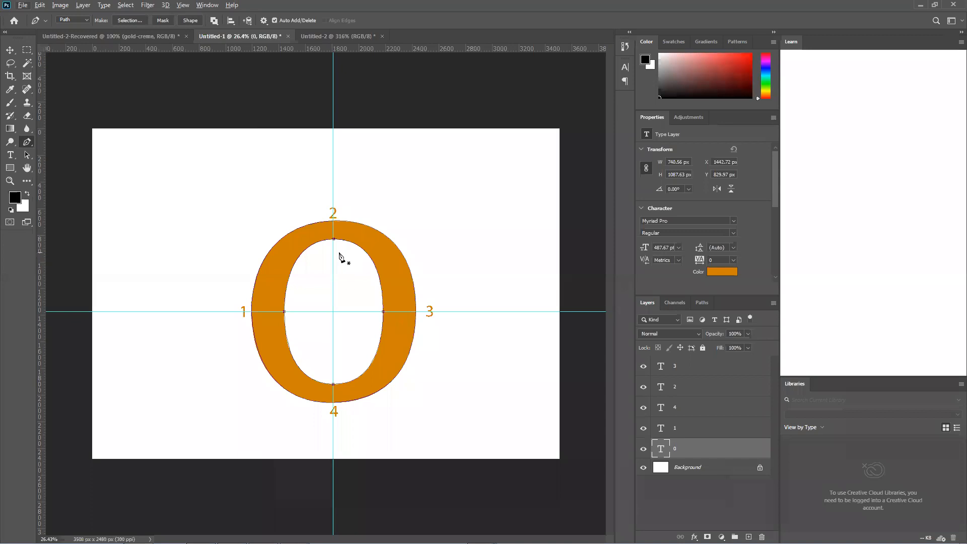
Start a practice path above and left of the 0, test a corner and a curved anchor, and undo back to its first anchor
click(183, 176)
click(225, 182)
drag(219, 211, 183, 247)
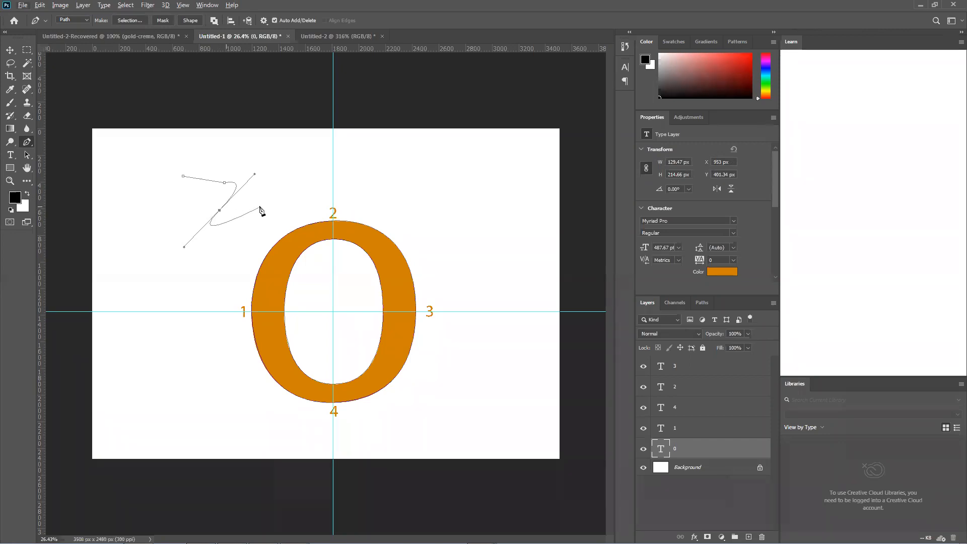
alt+click(219, 211)
key(ctrl+z)
key(ctrl+z)
key(ctrl+z)
Add a curved anchor with long diagonal handles to the practice path and remove its outgoing handle at the anchor point
drag(210, 164, 279, 219)
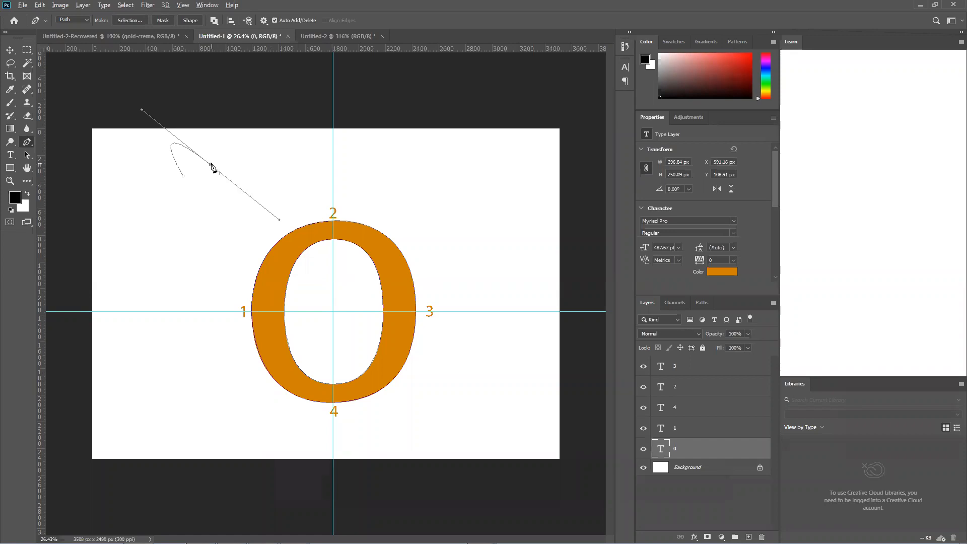
scroll(214, 172, up, 5)
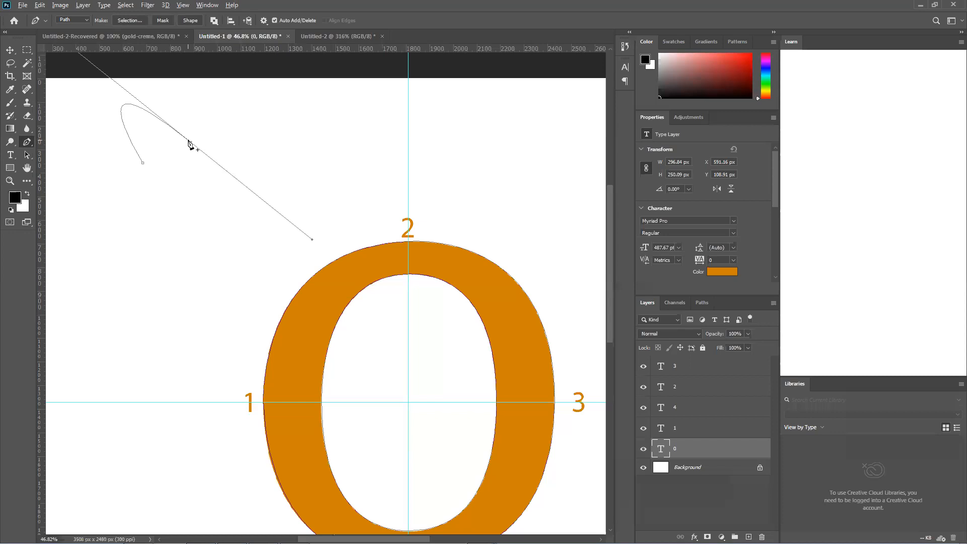
click(190, 142)
scroll(190, 154, up, 10)
alt+click(190, 146)
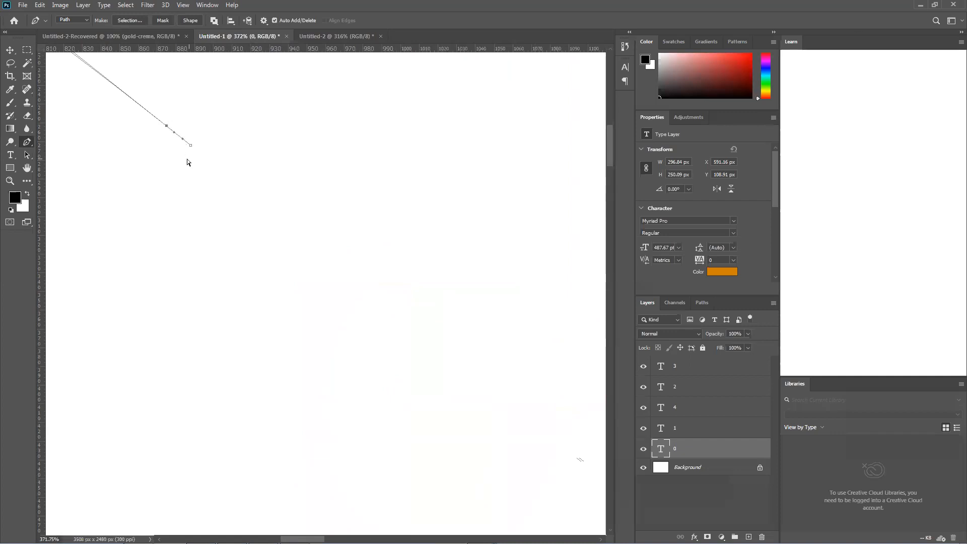
scroll(185, 166, down, 5)
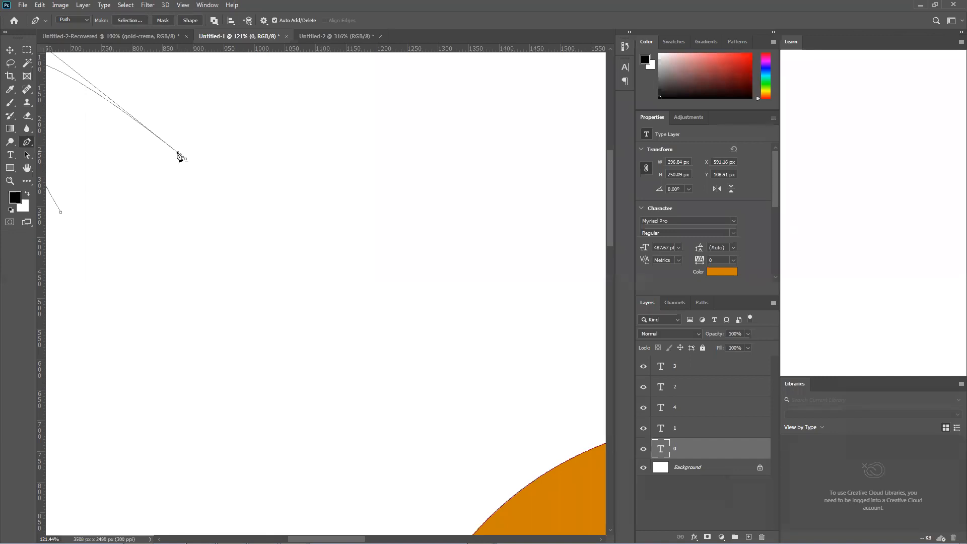
Continue the practice path with a curved anchor, a corner anchor and another curved anchor, and remove the last anchor's outgoing handle
drag(179, 156, 422, 348)
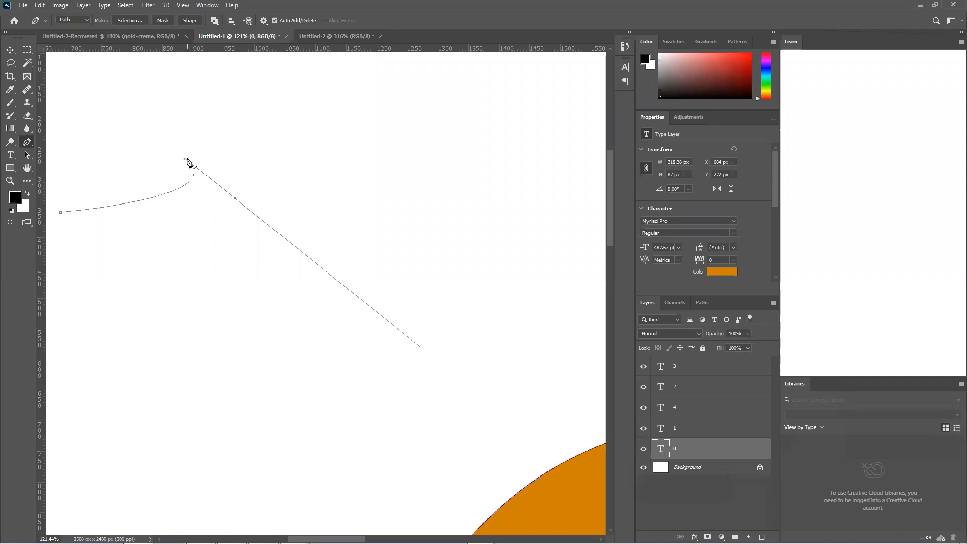
click(186, 159)
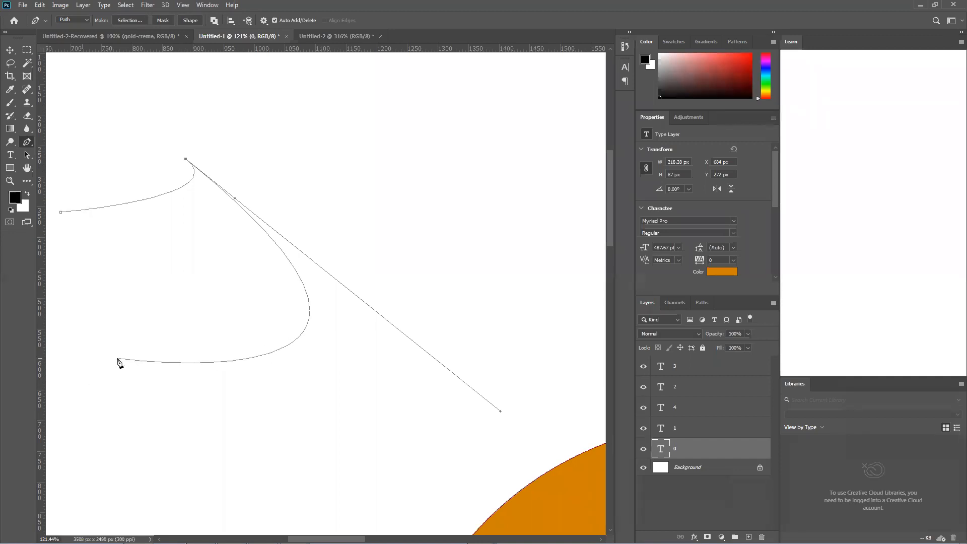
click(127, 274)
drag(139, 311, 237, 288)
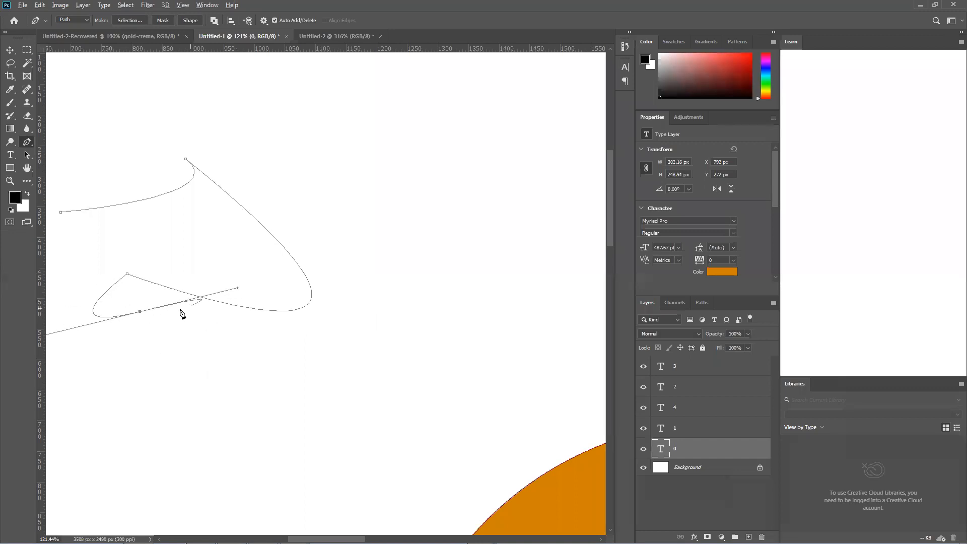
click(140, 312)
Try closing the practice path at its first anchor, test undo and redo, and undo the closing
click(61, 214)
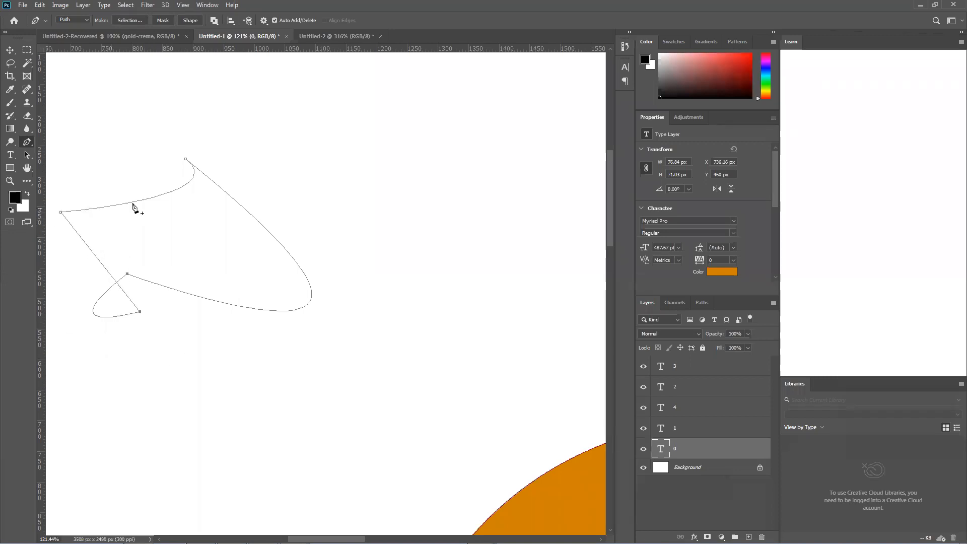
click(10, 49)
click(133, 136)
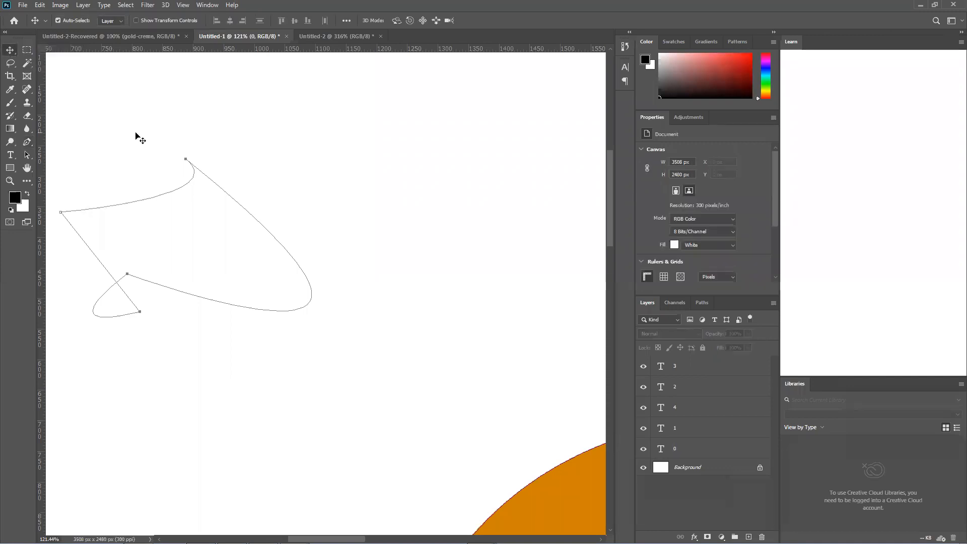
key(ctrl+z)
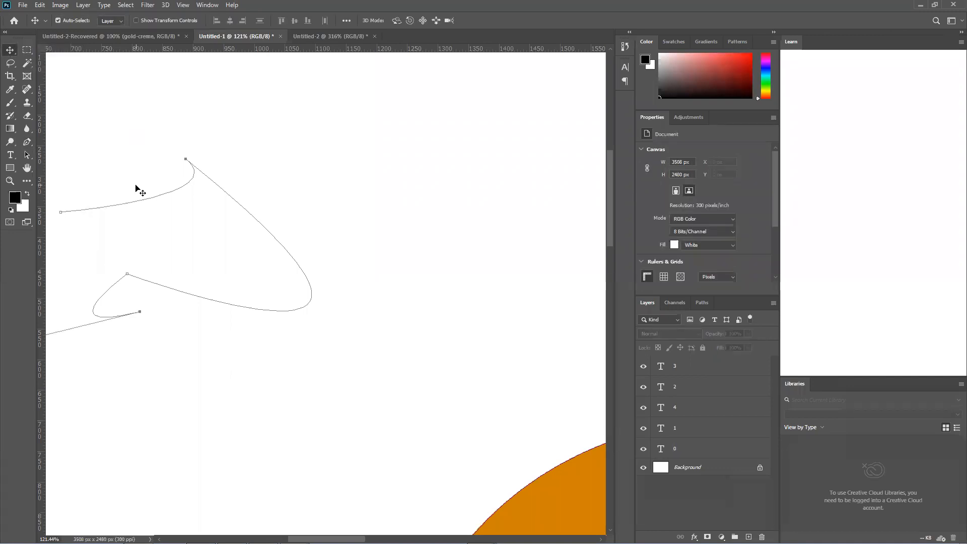
key(ctrl+shift+z)
key(ctrl+z)
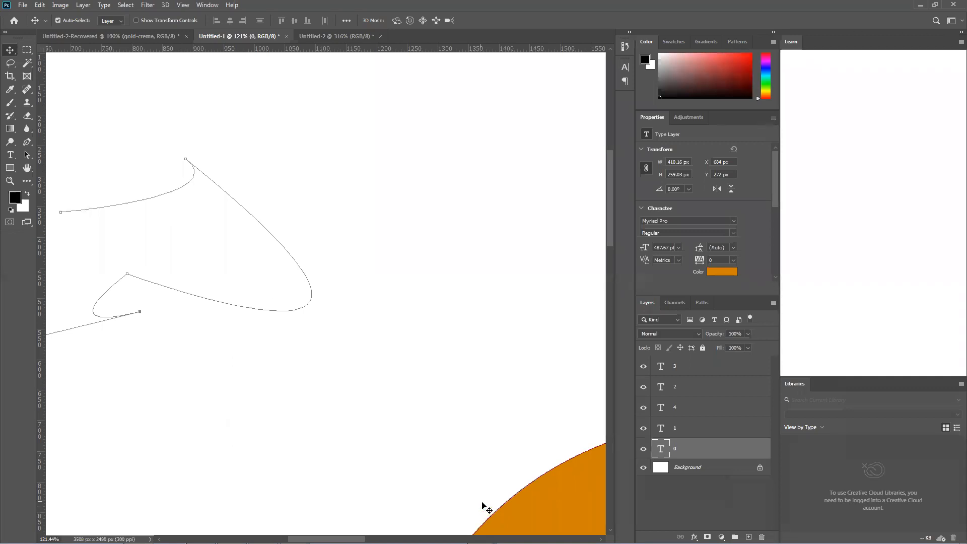
Extend the practice path with one more Pen tool anchor above and left of the 0 and close it at its first anchor
drag(599, 444, 297, 156)
scroll(305, 211, down, 6)
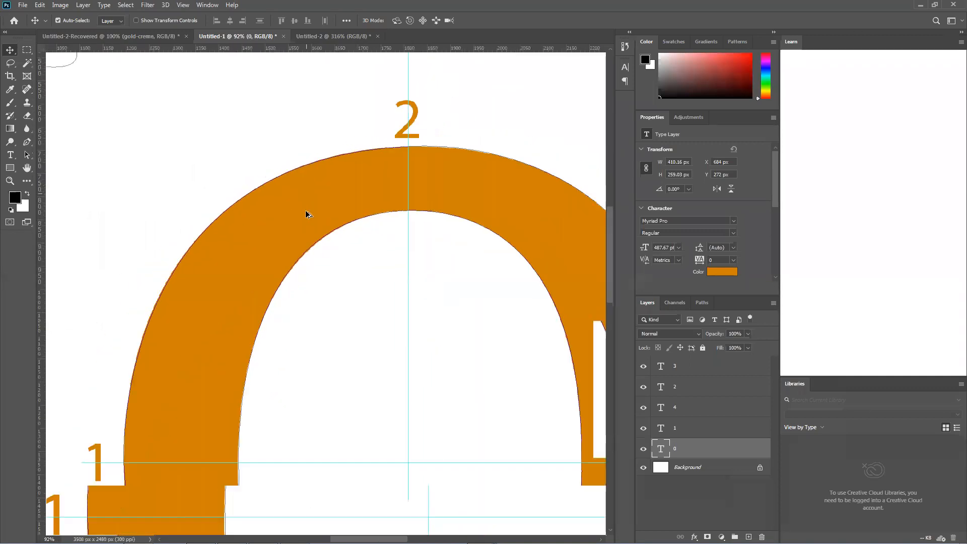
drag(360, 287, 339, 272)
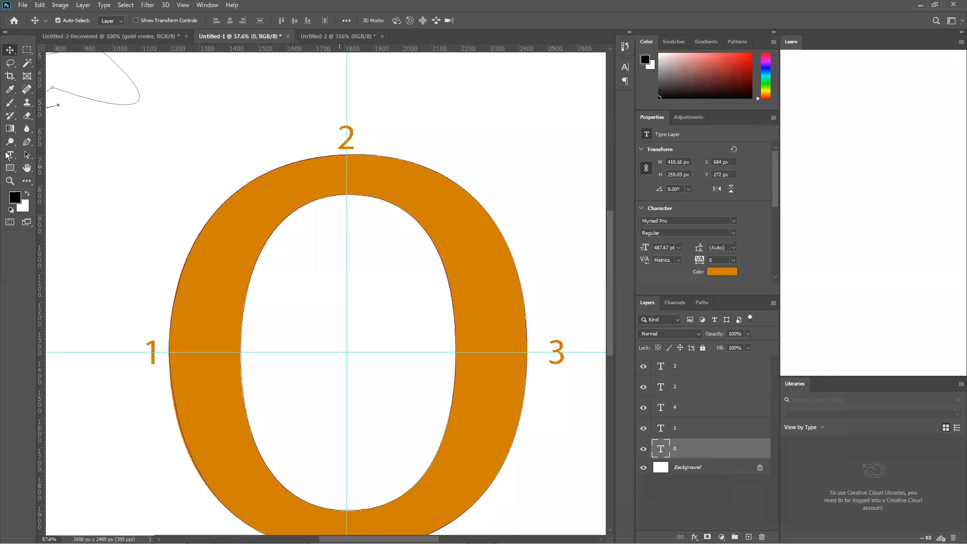
click(32, 145)
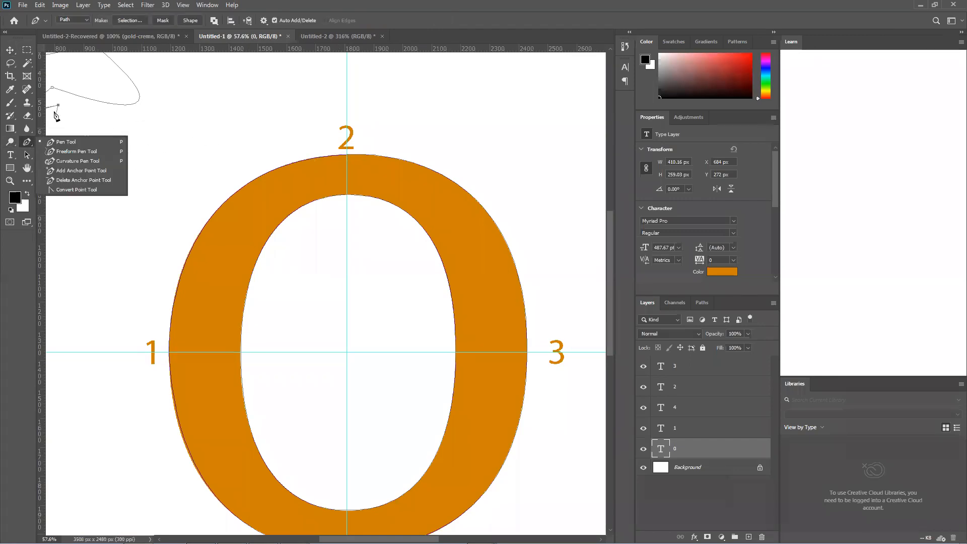
drag(134, 123, 362, 267)
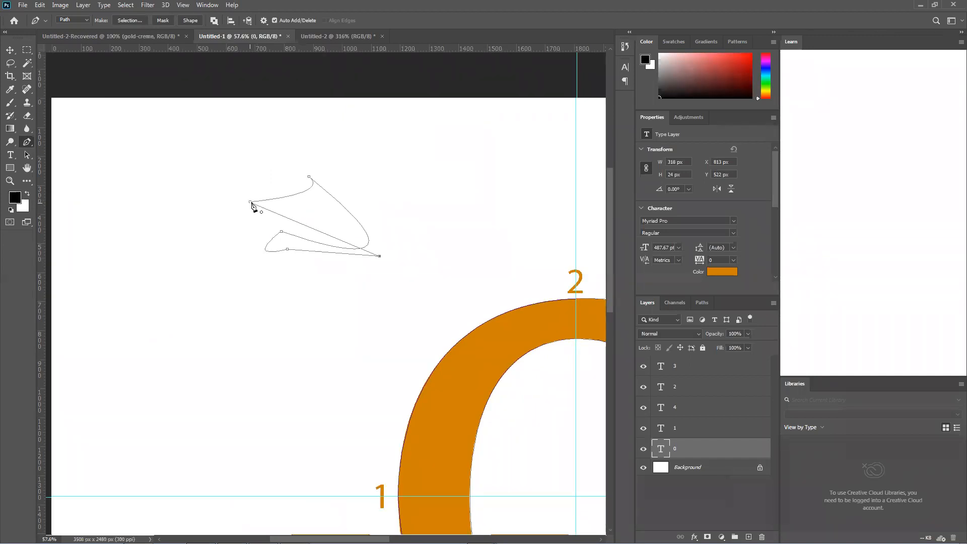
drag(514, 230, 47, 131)
drag(244, 204, 374, 120)
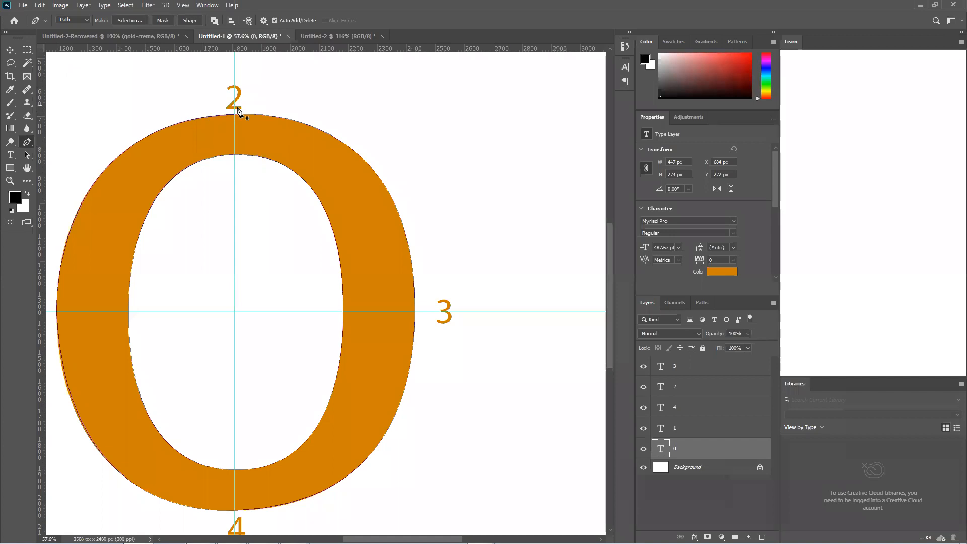
Move the vertical guide onto the right stroke of the 0 and place the outer path's anchor near label 2 on the upper edge
right_click(27, 142)
click(309, 97)
ctrl+click(315, 118)
ctrl+click(270, 117)
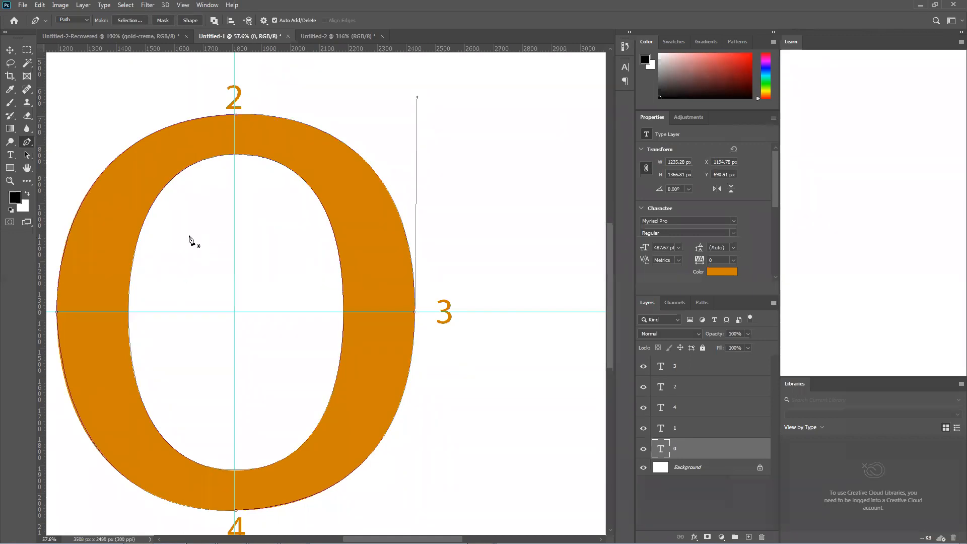
drag(234, 73, 362, 81)
mouse_move(235, 115)
mouse_down()
mouse_move(242, 79)
mouse_move(246, 101)
mouse_move(235, 116)
mouse_up()
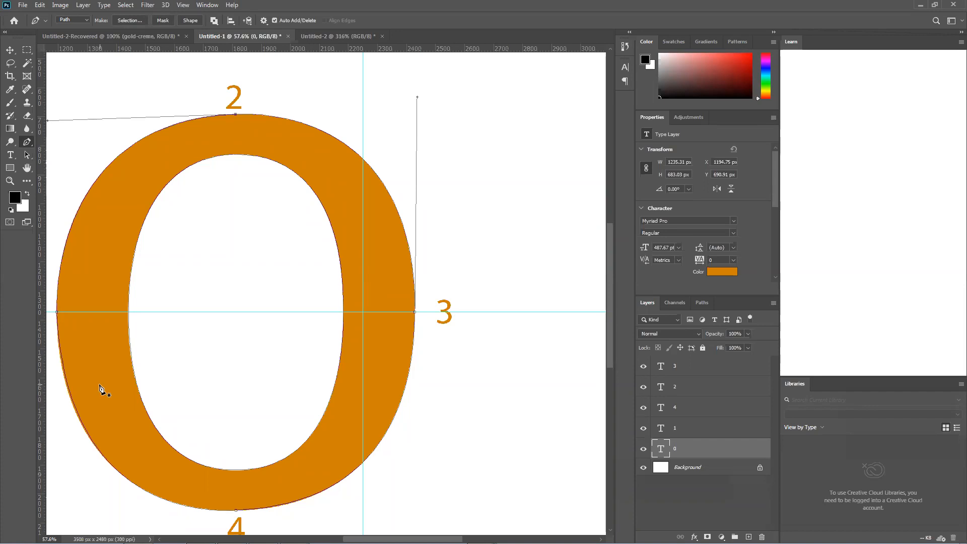
right_click(173, 244)
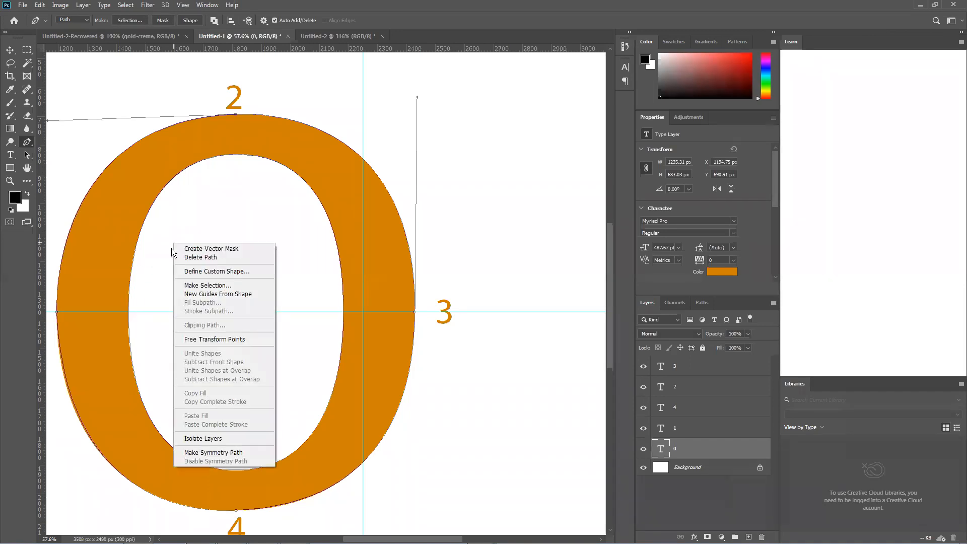
right_click(100, 72)
right_click(100, 70)
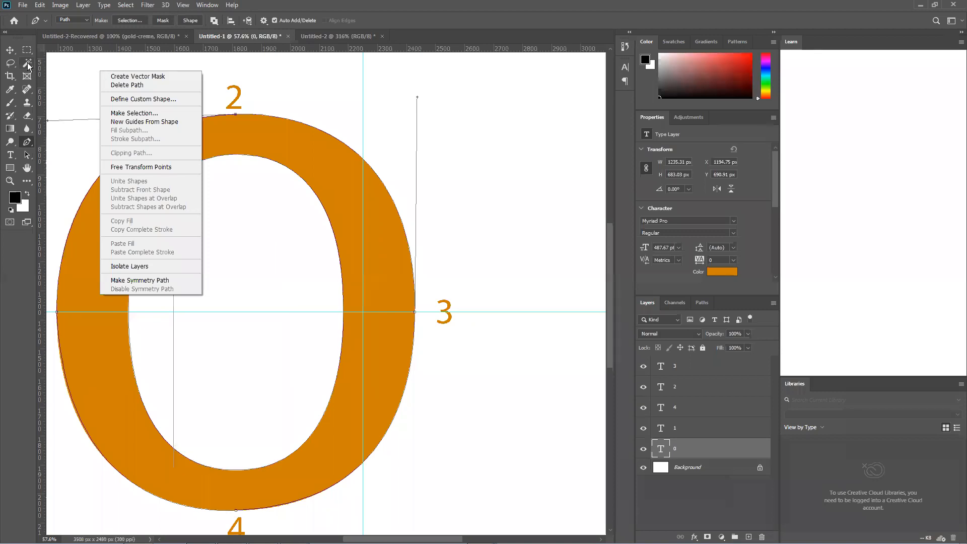
click(14, 57)
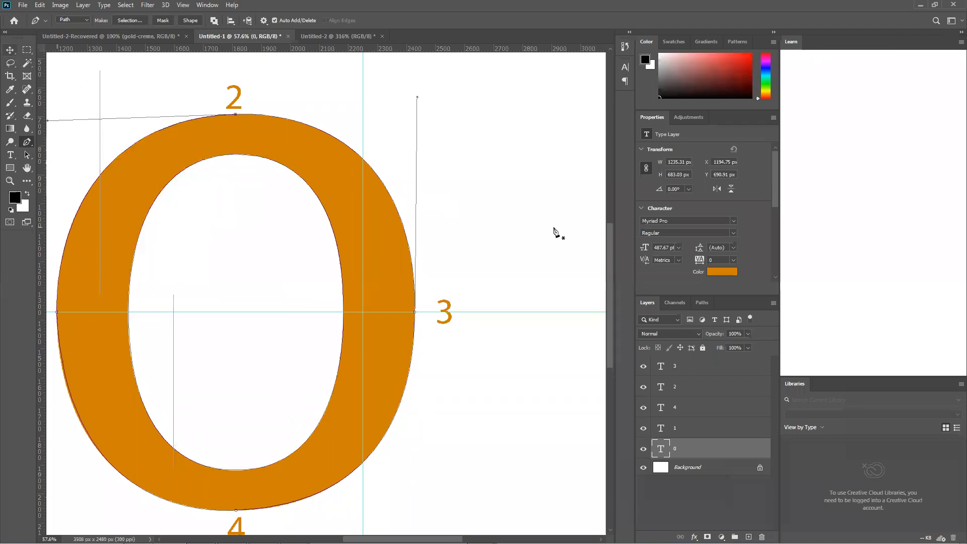
Convert the paths to a selection and subtract the practice shape from it with a Quick Selection brush of size 600
key(ctrl+Return)
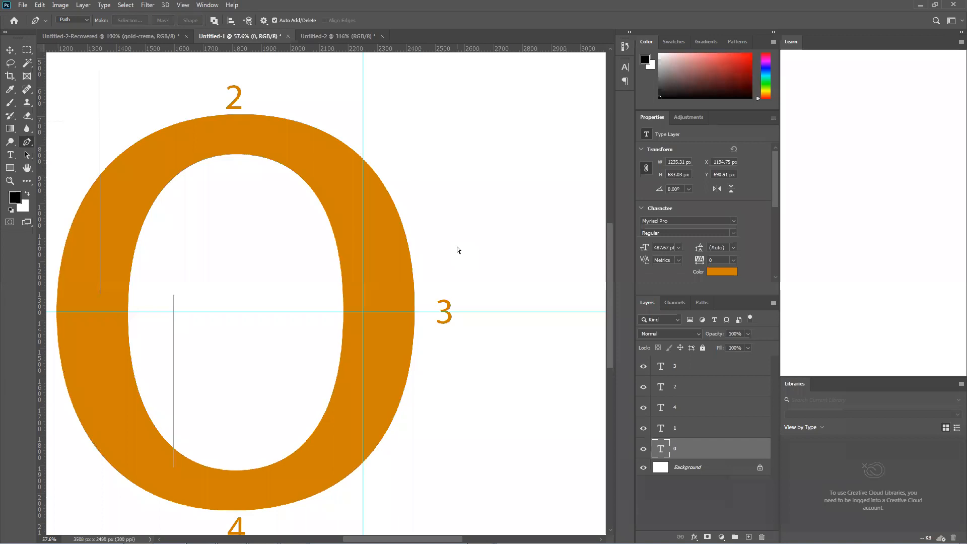
scroll(458, 251, down, 1)
scroll(458, 252, down, 6)
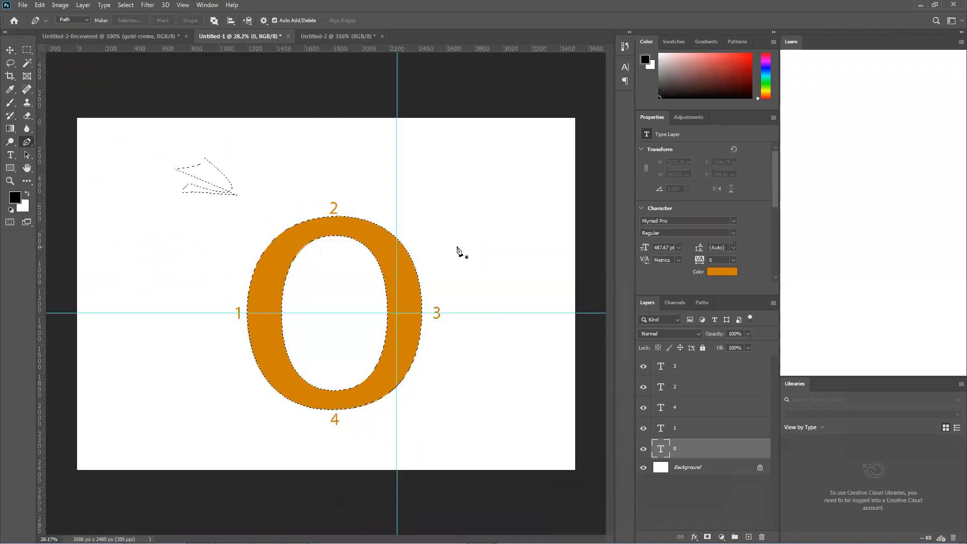
click(27, 62)
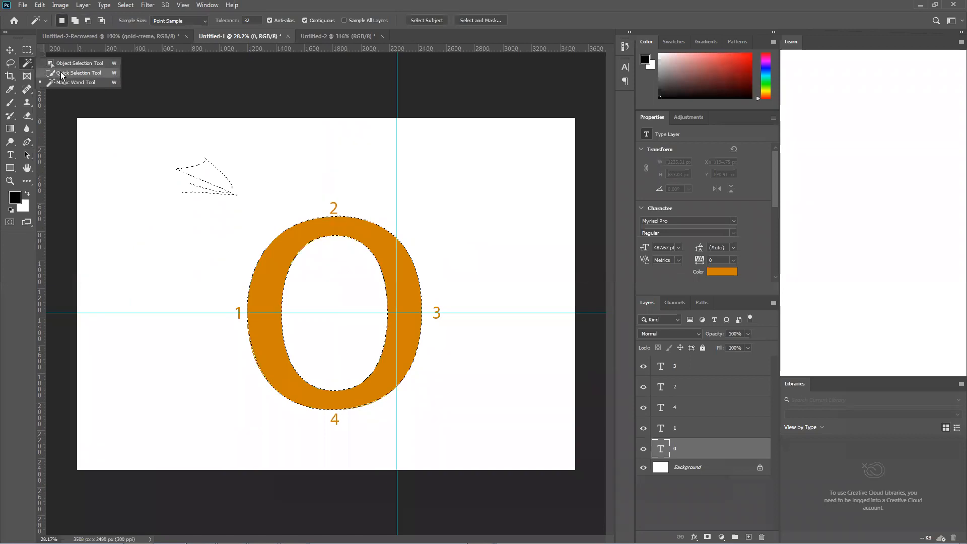
click(66, 74)
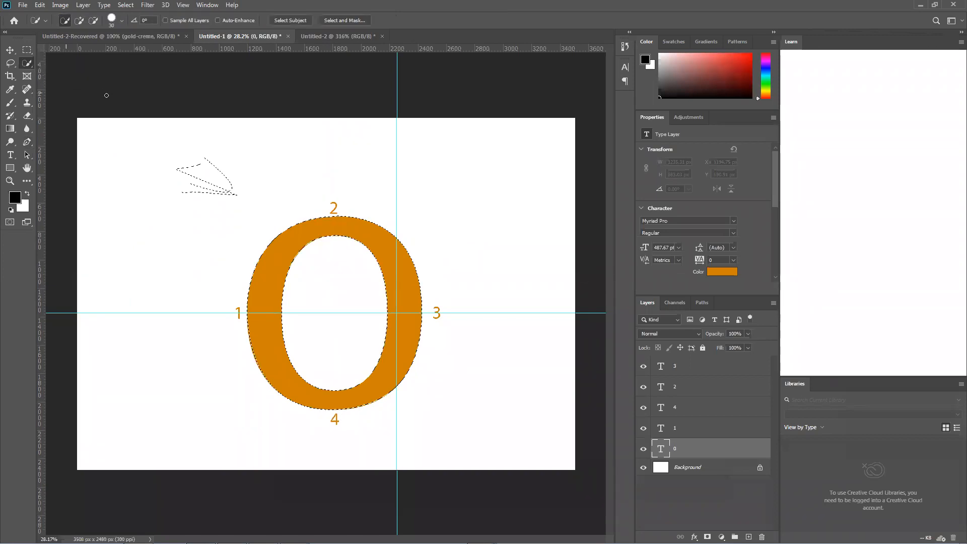
click(93, 21)
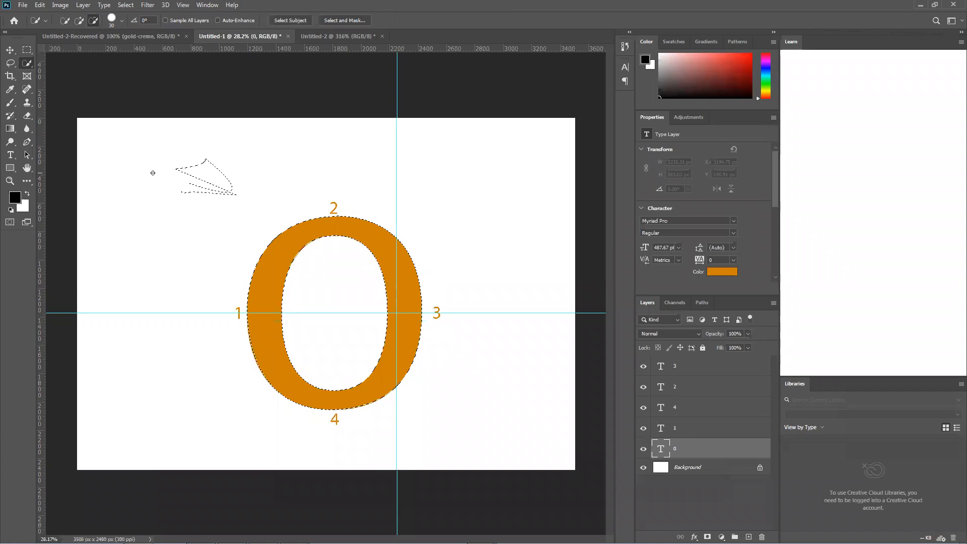
key(bracketright)
key(bracketright)
key(bracketright)
key(bracketright)
key(bracketright)
key(bracketright)
key(bracketright)
key(bracketright)
key(bracketright)
key(bracketright)
key(bracketright)
key(bracketright)
key(bracketright)
key(bracketright)
key(bracketright)
key(bracketright)
Copy the selected 0 to a new layer, fill it with black and deselect
key(ctrl+j)
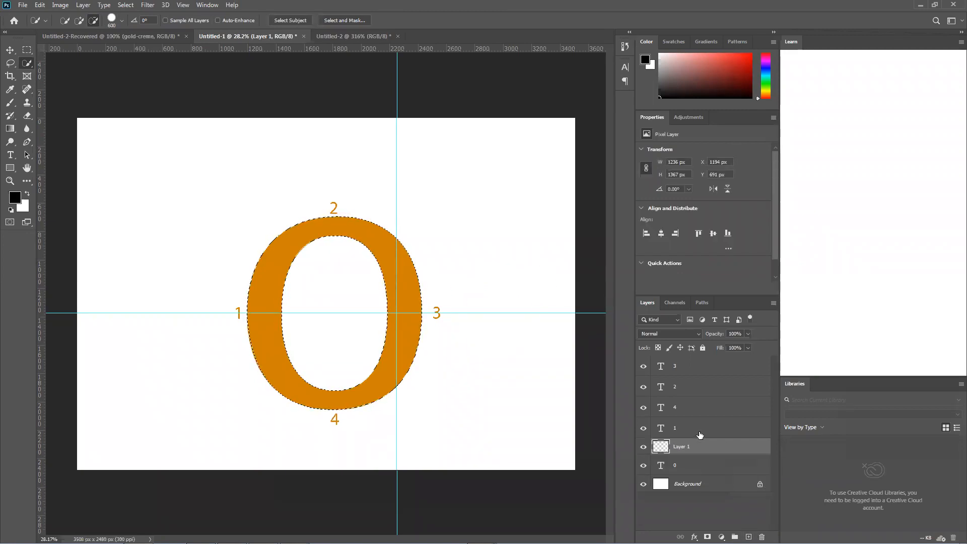
key(alt+BackSpace)
key(ctrl+d)
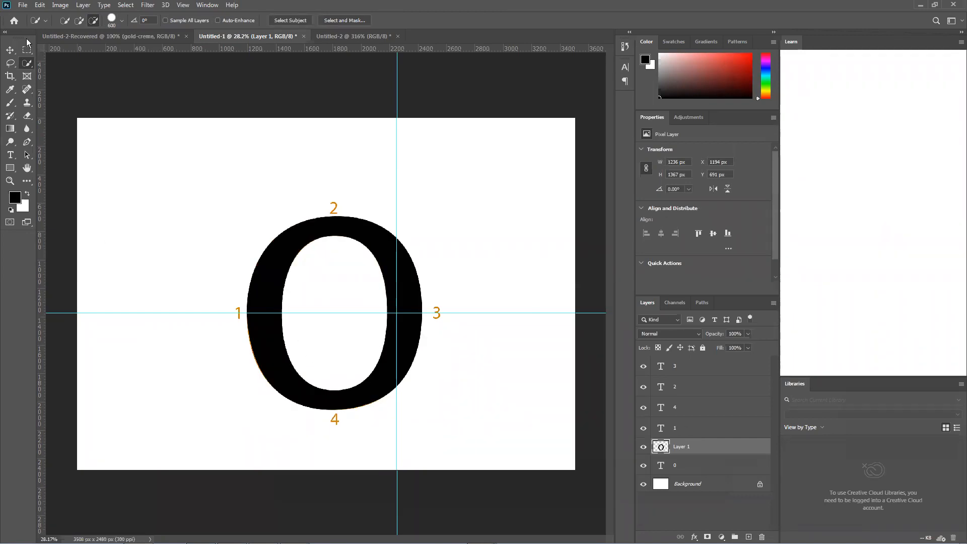
Move the black 0 toward the canvas's lower left and the orange 0 toward its upper right to compare them
click(10, 50)
drag(275, 241, 88, 194)
drag(305, 245, 442, 212)
drag(276, 267, 254, 377)
drag(411, 268, 412, 203)
drag(238, 360, 242, 313)
mouse_move(255, 362)
mouse_down()
mouse_move(285, 255)
mouse_move(251, 370)
mouse_up()
drag(410, 258, 371, 289)
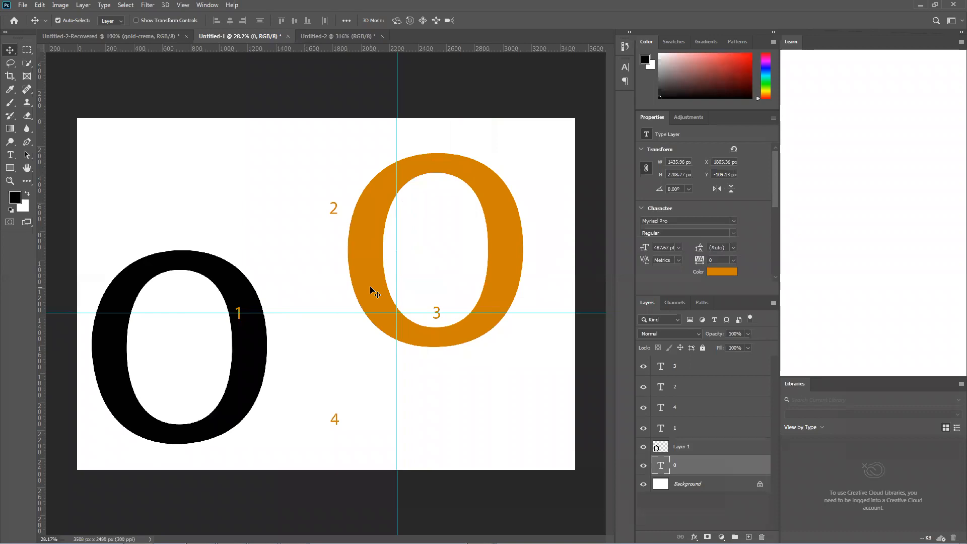
Undo the moves, the black fill, the layer copy, the selection and the last anchor adjustment near label 2
key(ctrl+z)
key(ctrl+z)
key(ctrl+z)
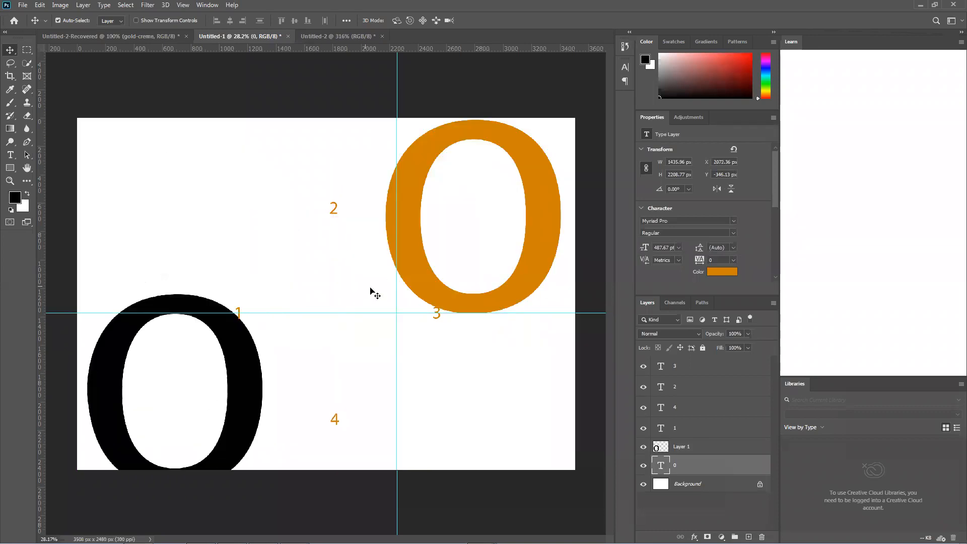
key(ctrl+z)
key(ctrl+z)
key(ctrl+z)
key(ctrl+z)
key(ctrl+z)
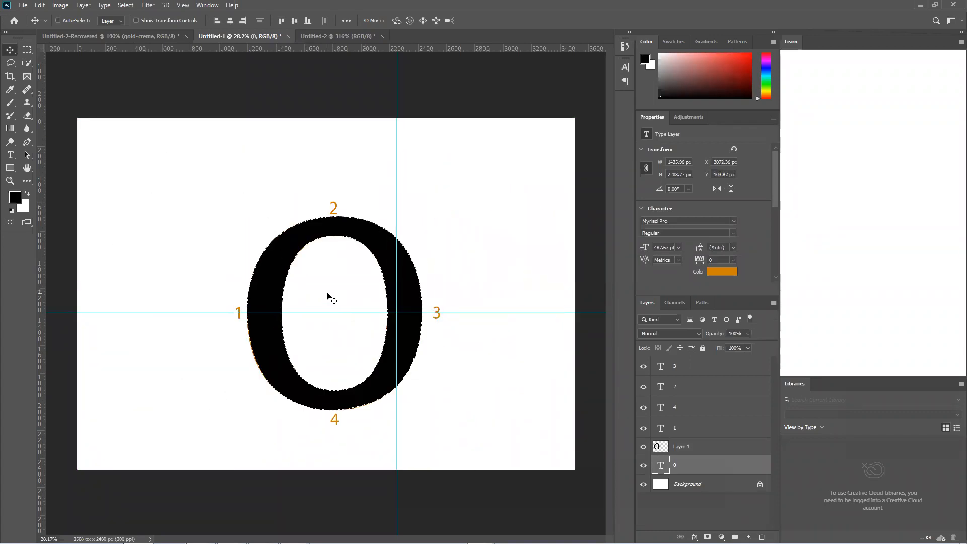
key(ctrl+z)
key(ctrl+z)
key(ctrl+z)
key(ctrl+z)
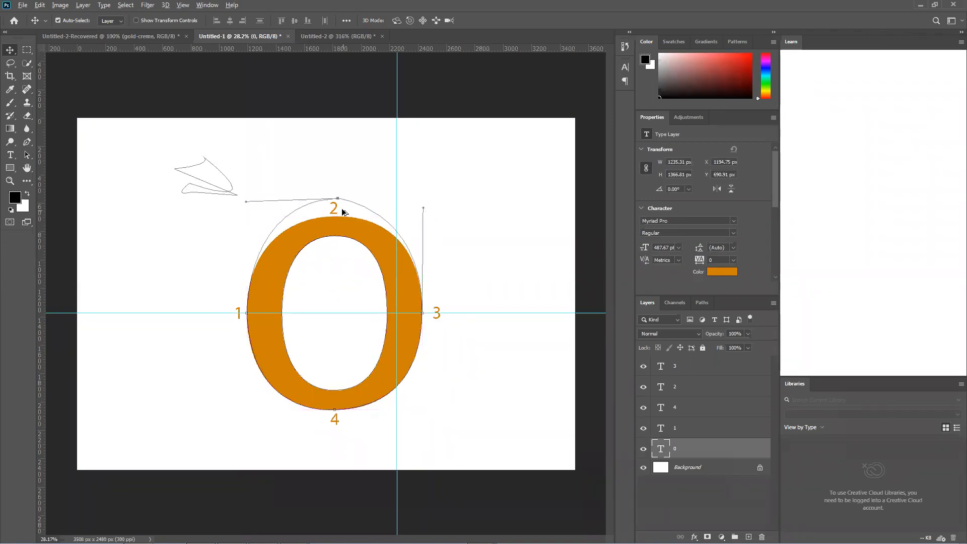
Move the outer path's anchor near label 2 onto the 0's upper edge and convert the paths to a selection
click(26, 143)
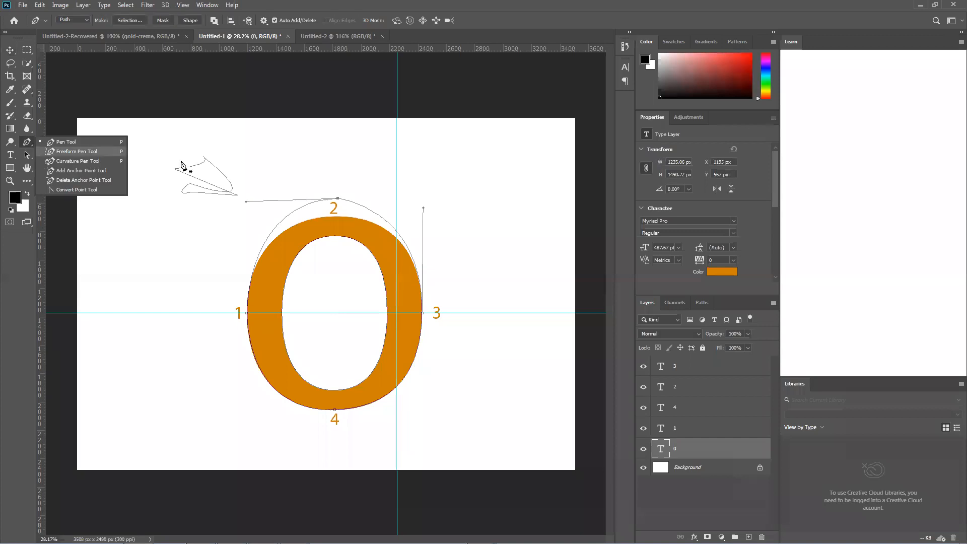
click(338, 203)
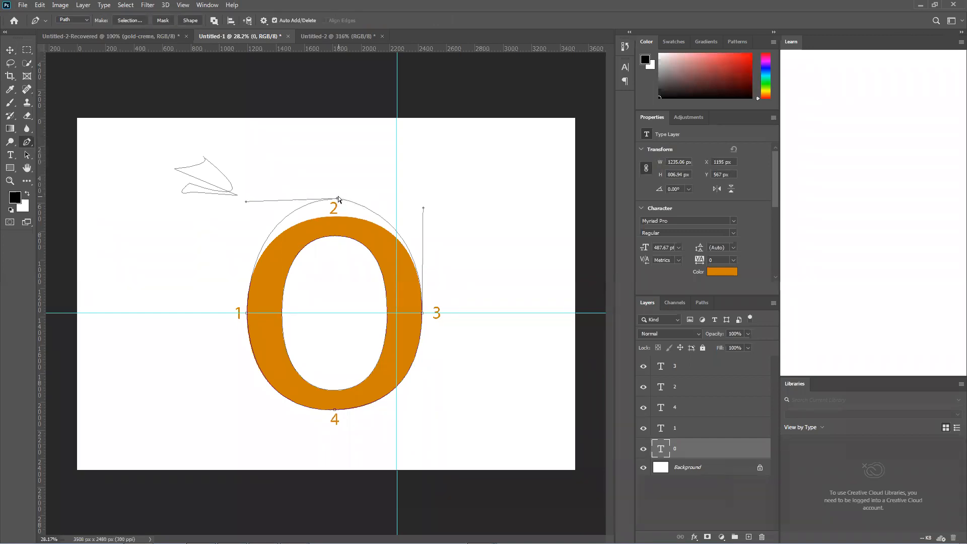
drag(338, 199, 334, 217)
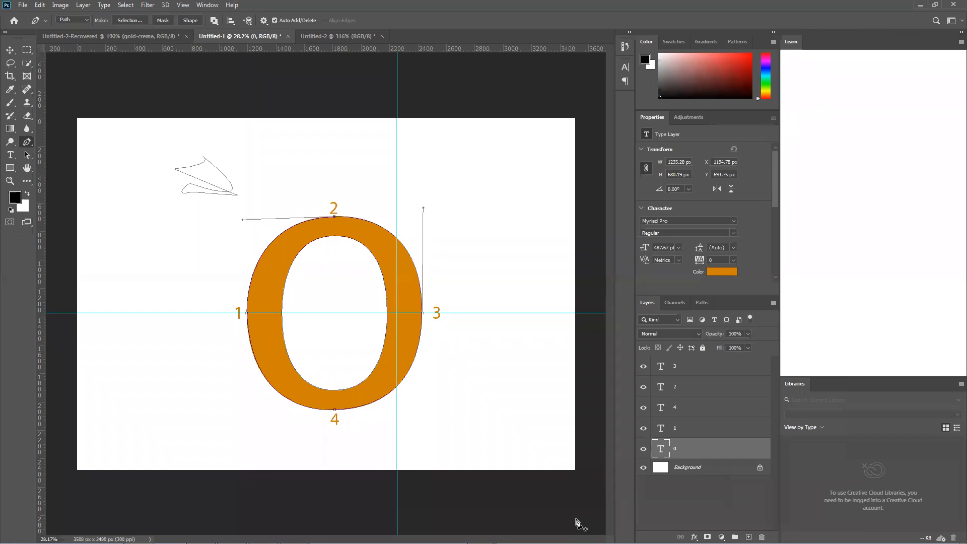
key(ctrl+Return)
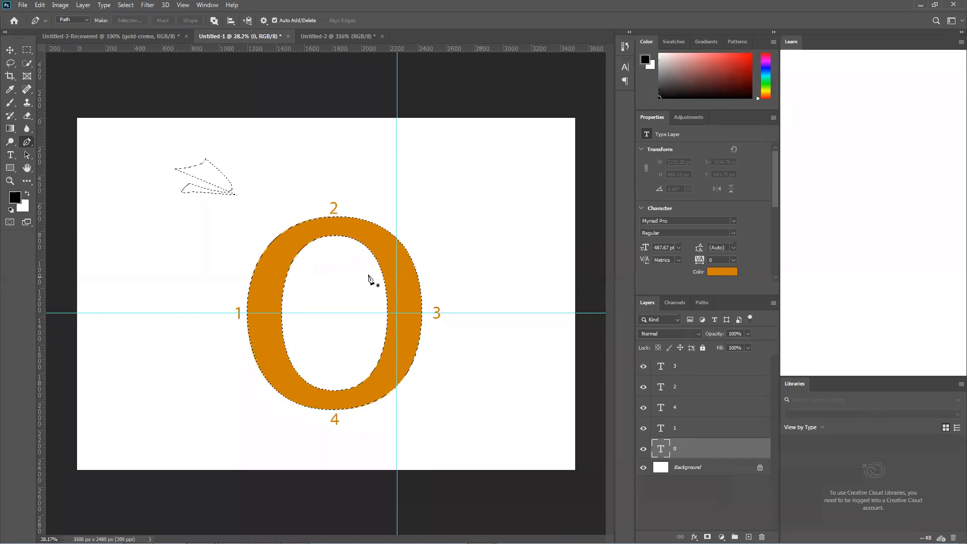
Look up the Rulers option among the view settings
key(ctrl+d)
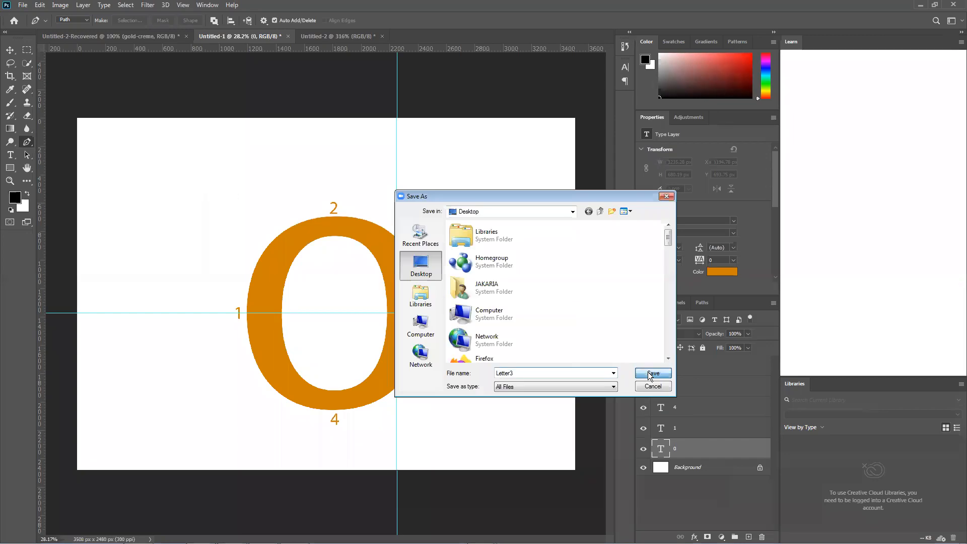
click(650, 373)
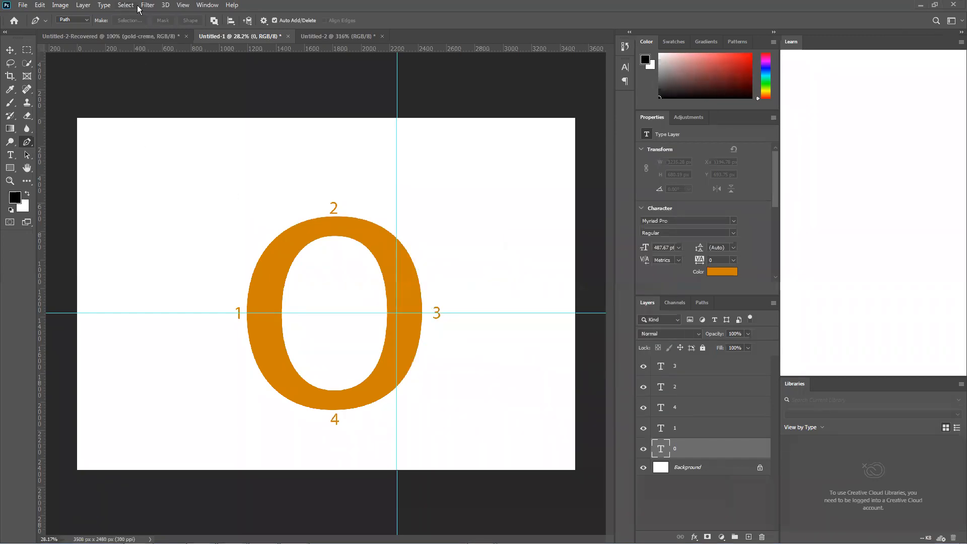
click(182, 5)
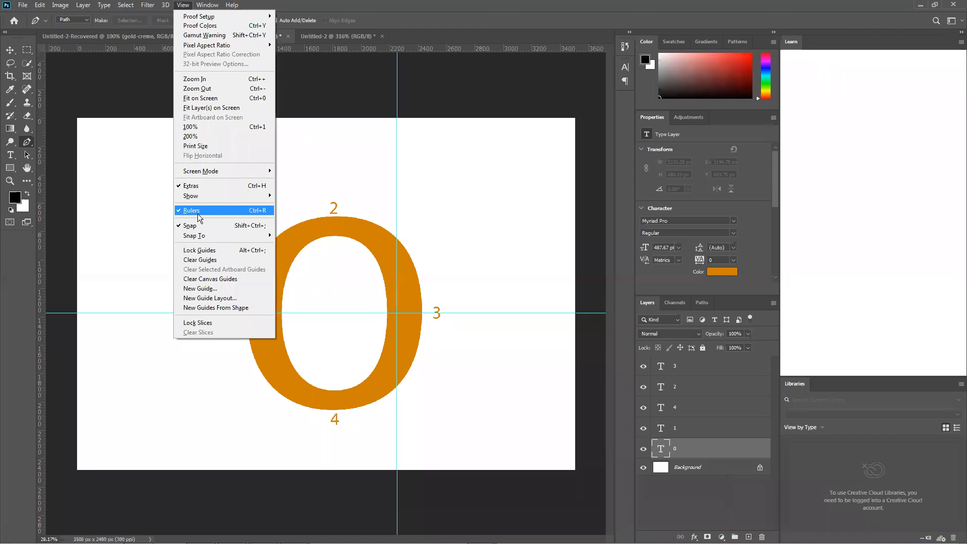
click(43, 263)
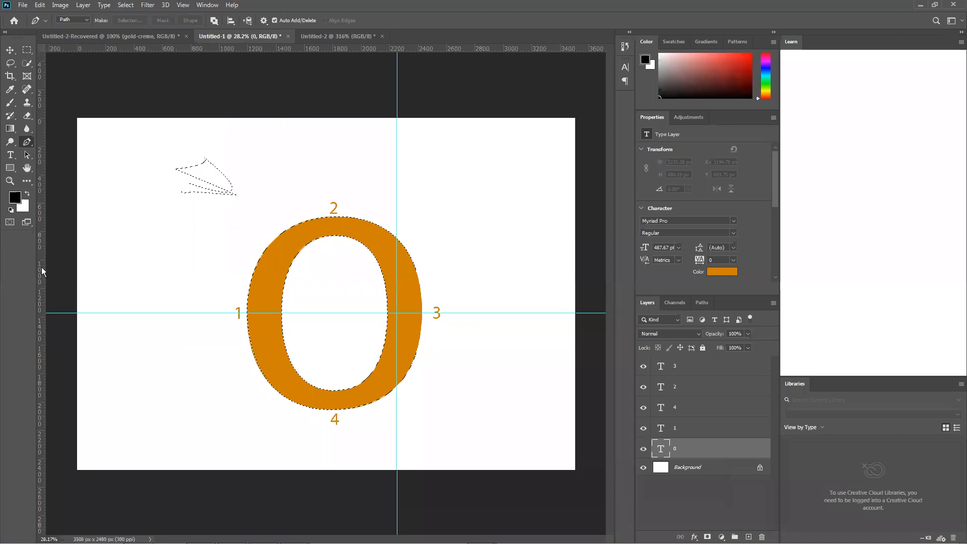
Add a vertical guide through the middle of the orange 0, in line with labels 2 and 4
right_click(42, 266)
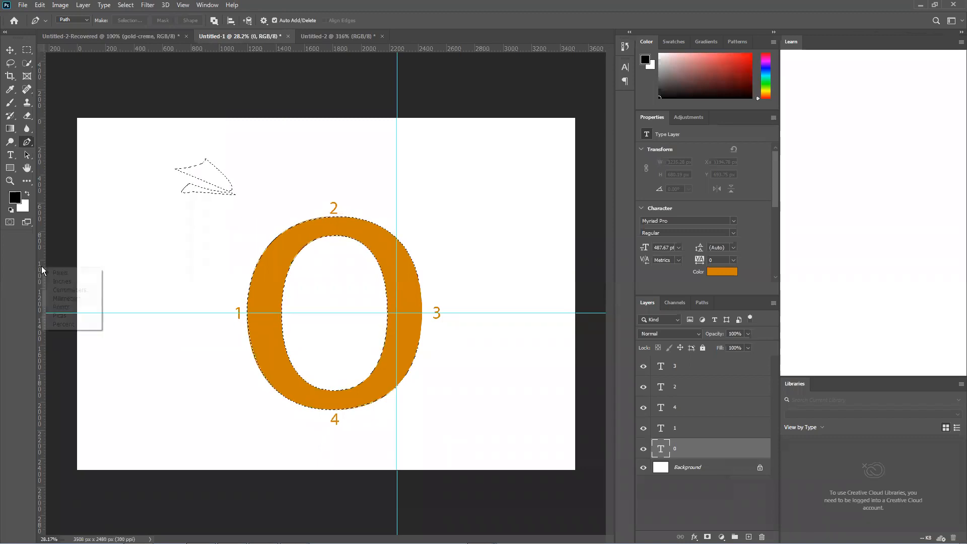
click(40, 261)
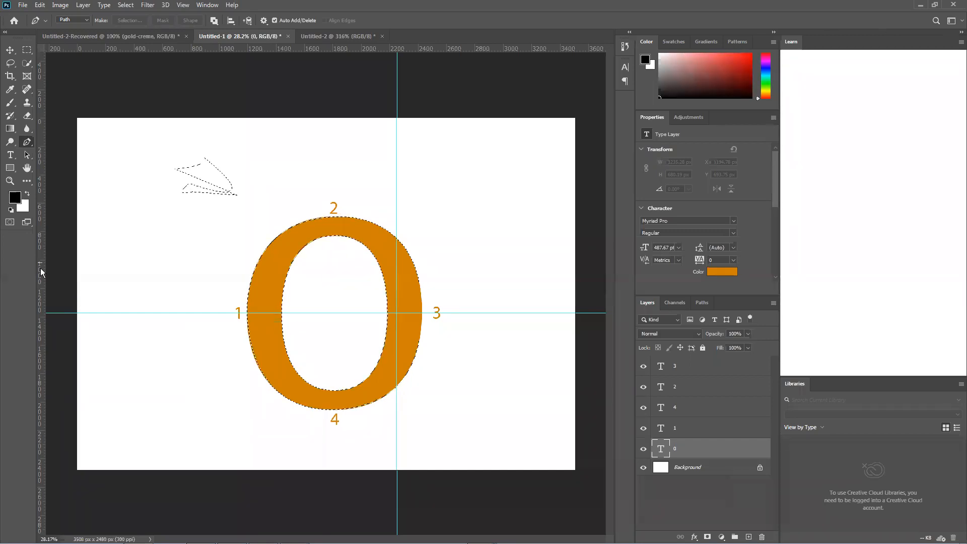
drag(42, 268, 335, 331)
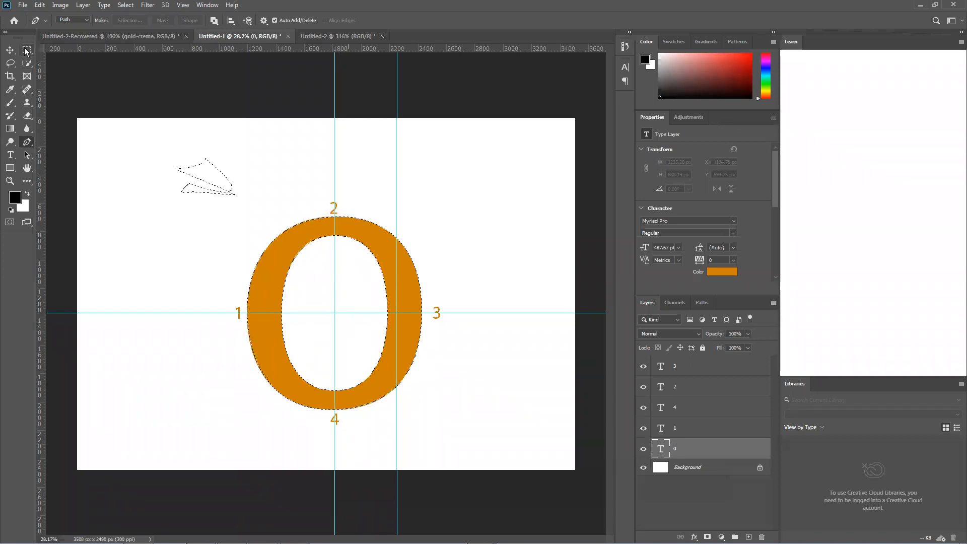
Shift both vertical guides slightly to the left with the Move tool
click(9, 50)
click(287, 119)
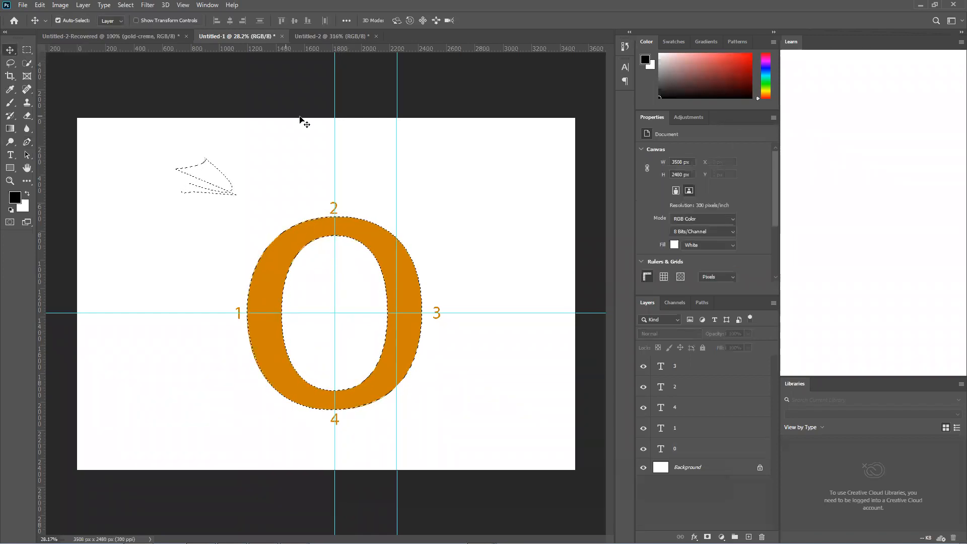
drag(334, 138, 333, 138)
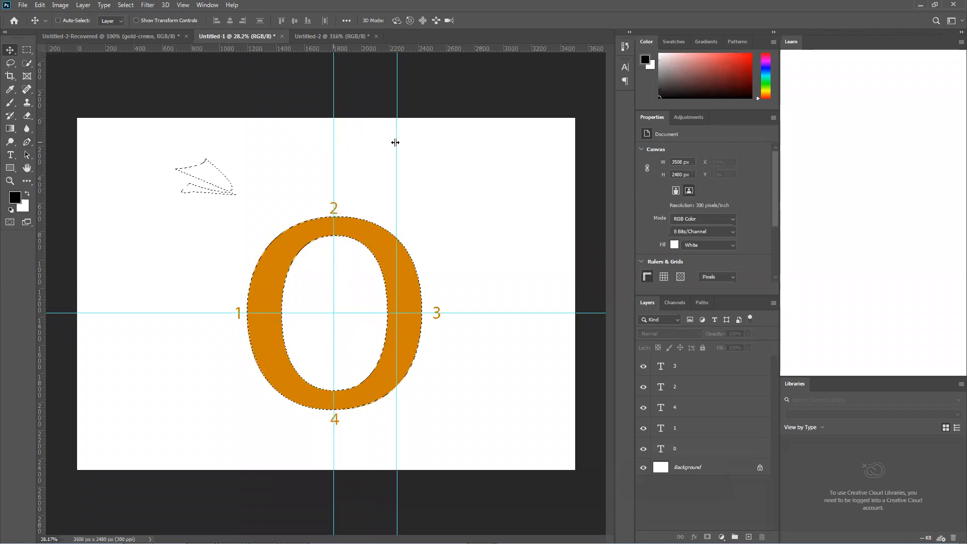
drag(397, 138, 395, 138)
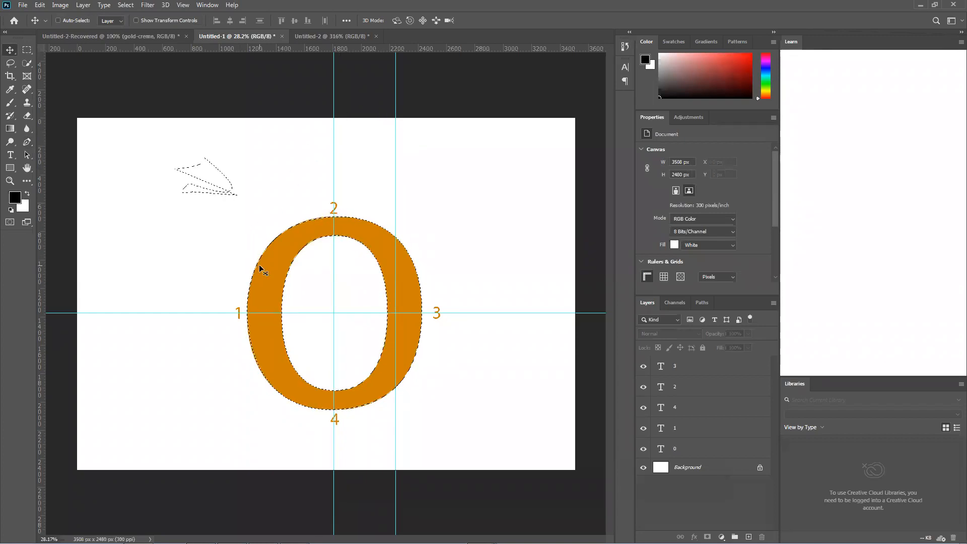
Hide the Background layer, undo and redo that visibility change repeatedly, and finish with an undo
key(ctrl)
click(642, 467)
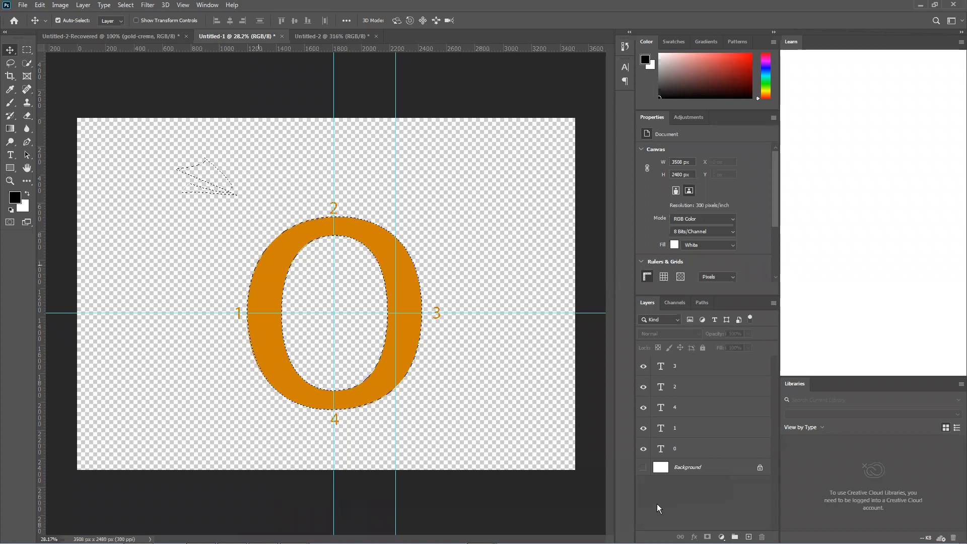
key(ctrl+z)
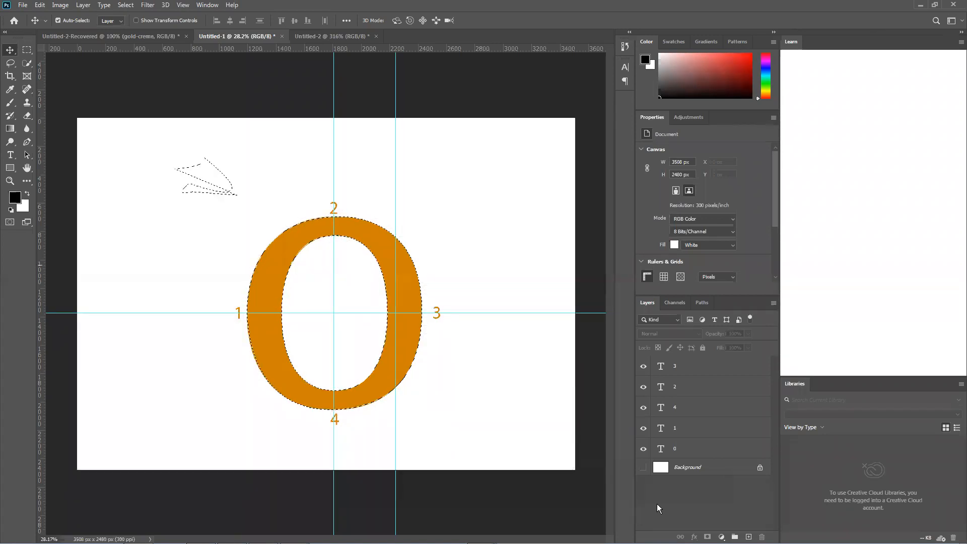
key(ctrl+shift+z)
key(ctrl+z)
key(ctrl+shift+z)
key(ctrl+z)
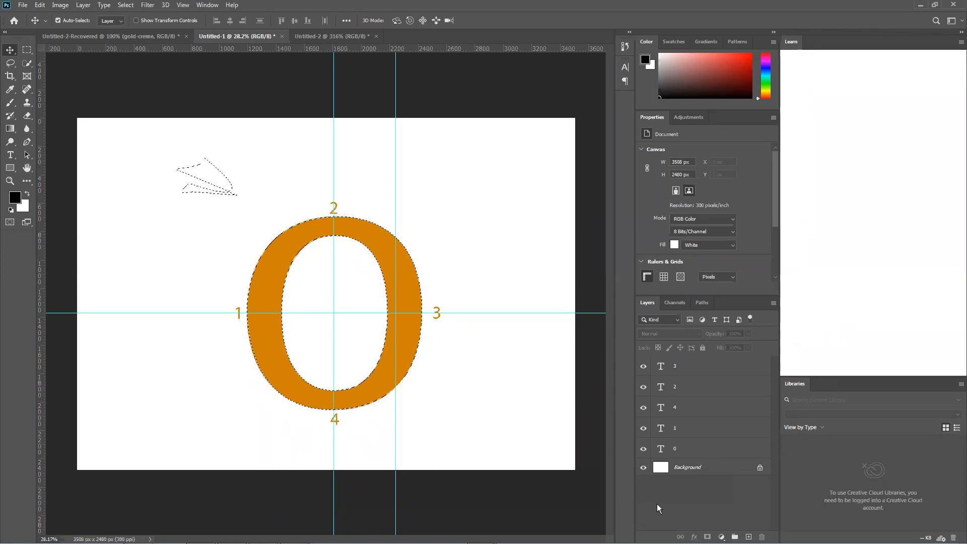
Make the orange 0's text layer the active layer for the Move tool
right_click(10, 49)
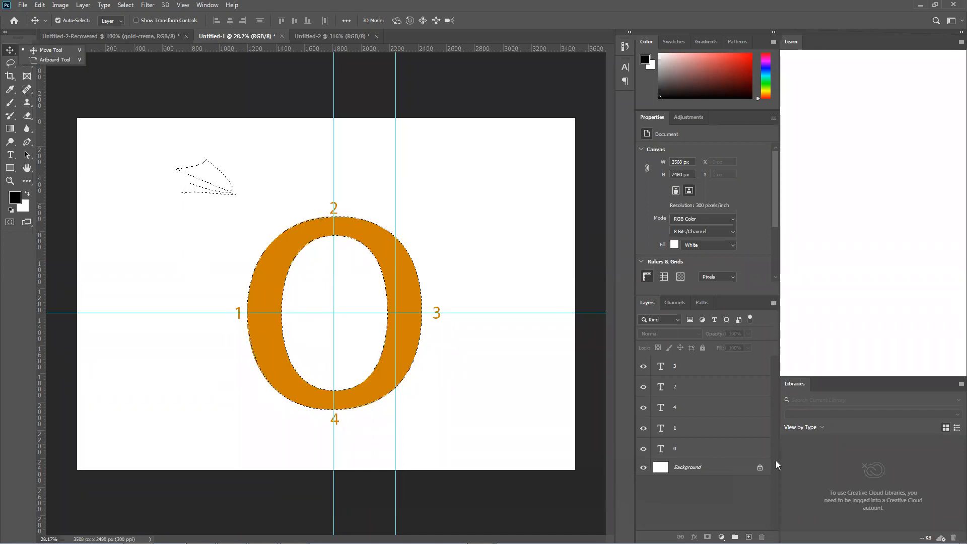
click(700, 453)
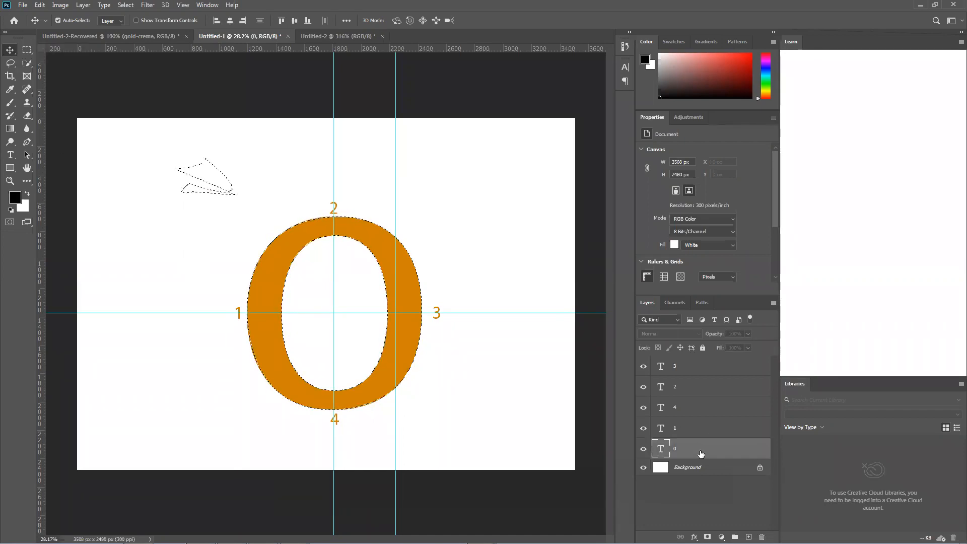
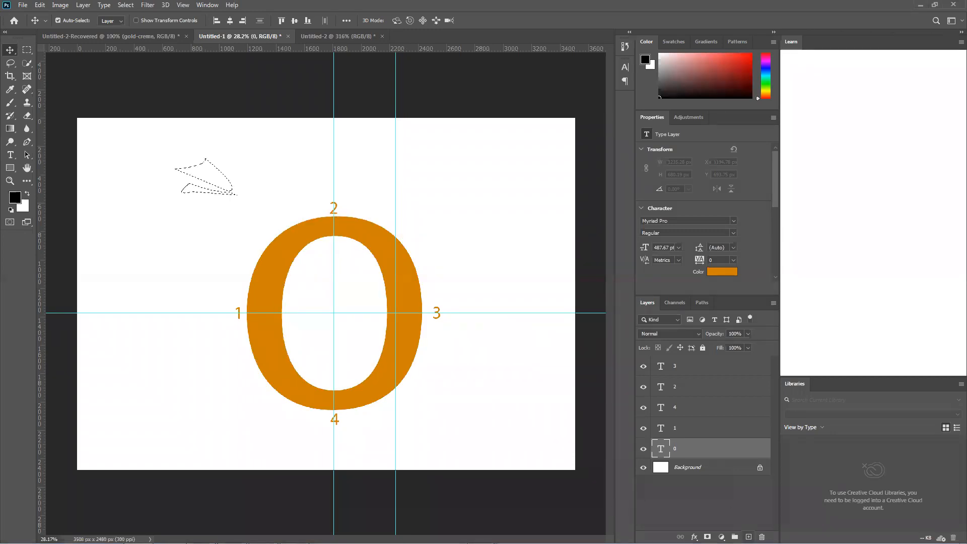
Fill the selected 0 and stray shape with black on a new layer above the orange 0, and clear the selection
click(748, 537)
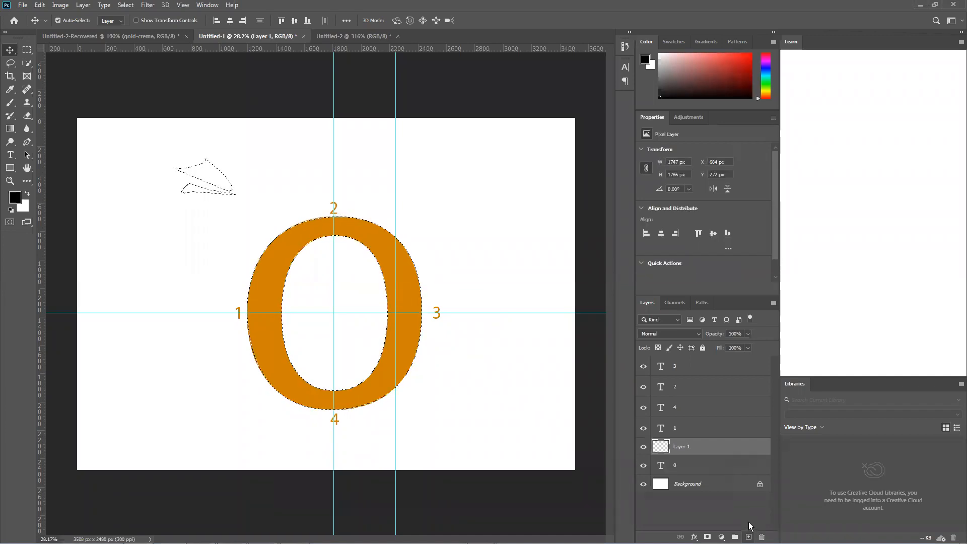
key(alt+BackSpace)
key(ctrl+d)
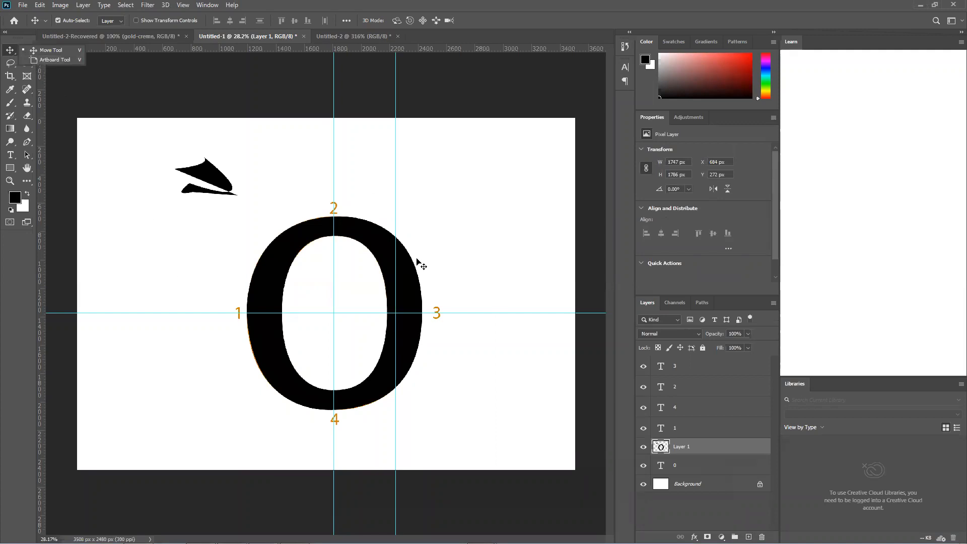
Move the orange 0 to the right side of the canvas and the black copy to about X 66 px, Y 198 px
drag(404, 286, 543, 252)
drag(294, 305, 347, 302)
drag(327, 266, 311, 236)
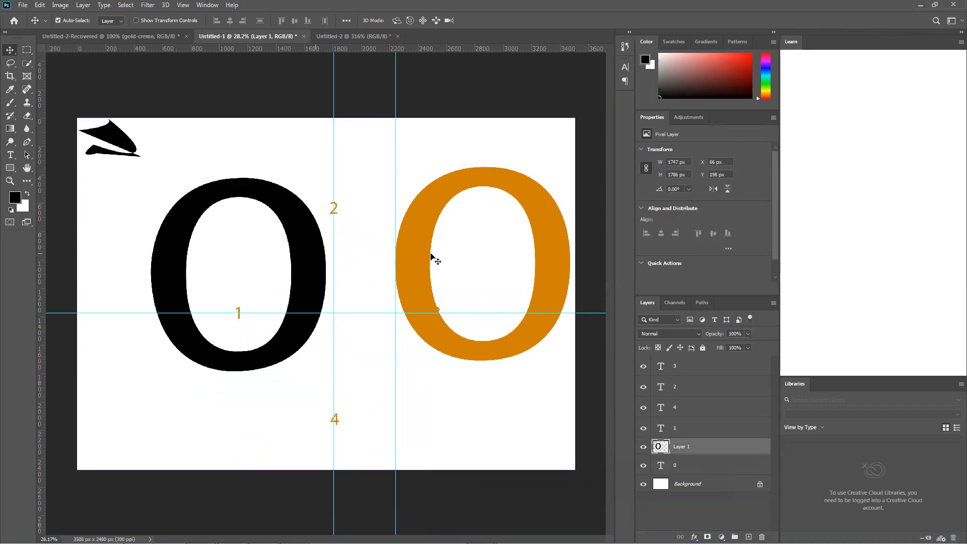
Delete all number text layers and the black fill layer, keeping only the Background
click(736, 376)
key(Delete)
key(Delete)
key(Delete)
key(Delete)
key(Delete)
key(Delete)
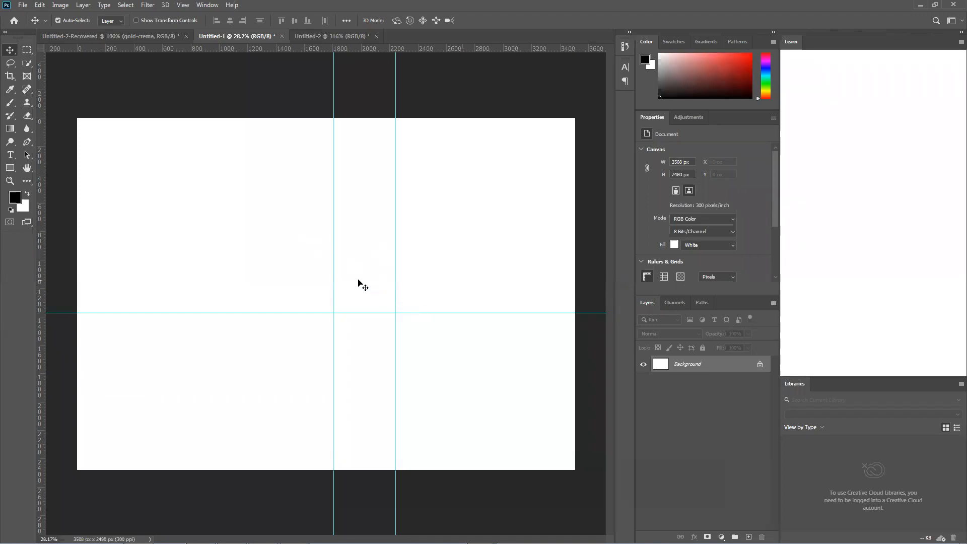
Try repeatedly to move the locked Background layer with the Move tool, declining its conversion to a normal layer
drag(303, 264, 442, 389)
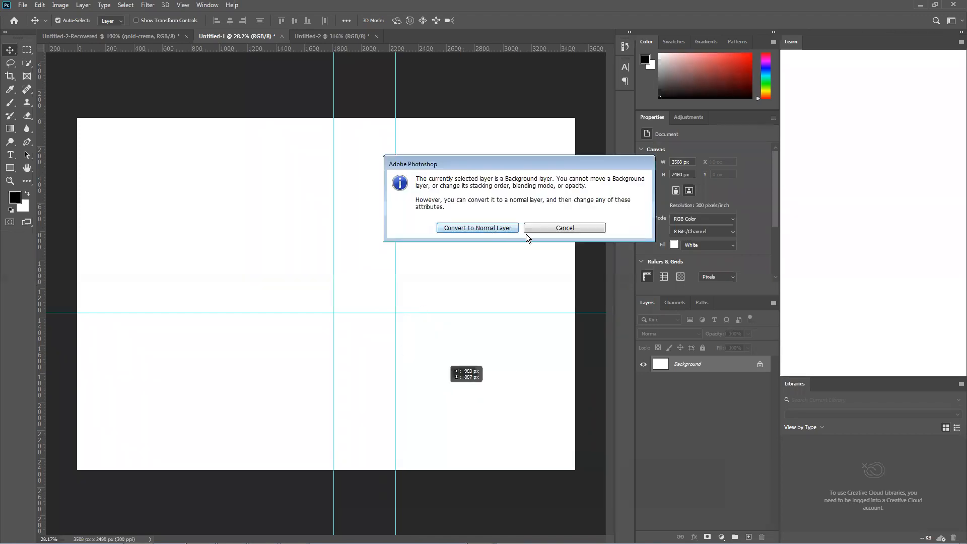
click(549, 229)
drag(263, 135, 334, 194)
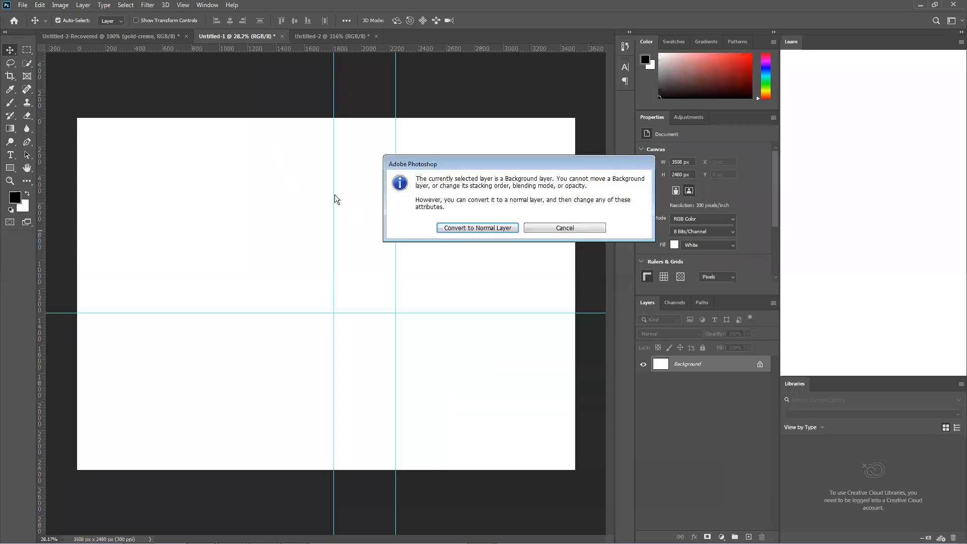
click(539, 230)
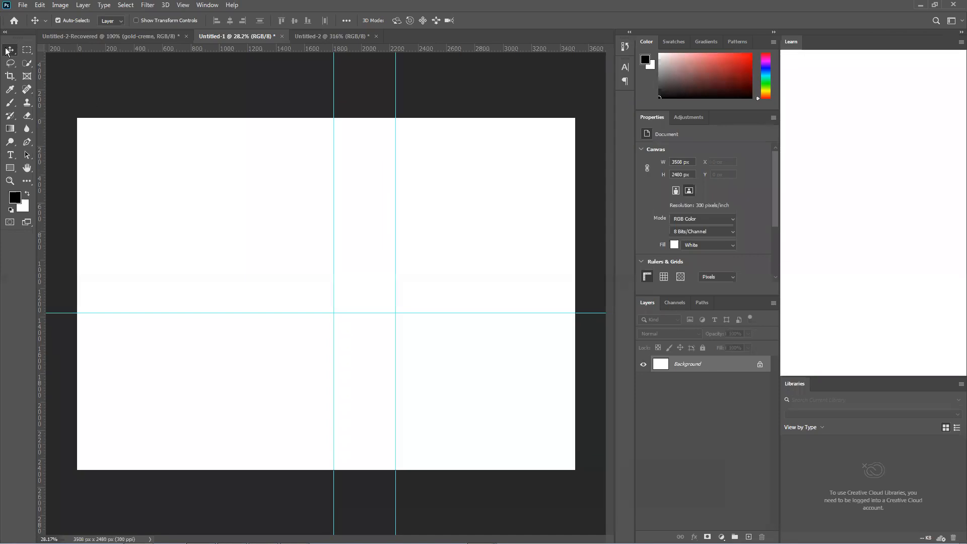
drag(283, 176, 449, 371)
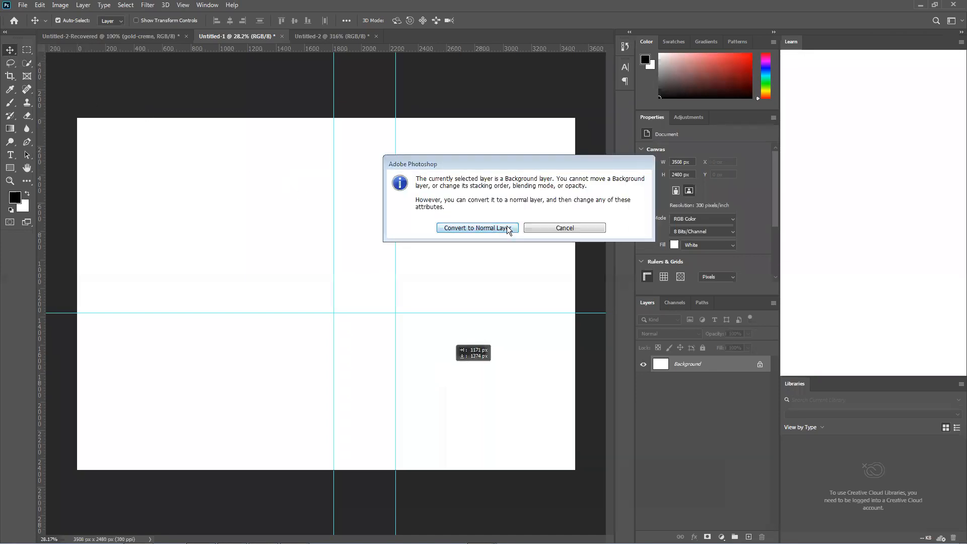
click(557, 226)
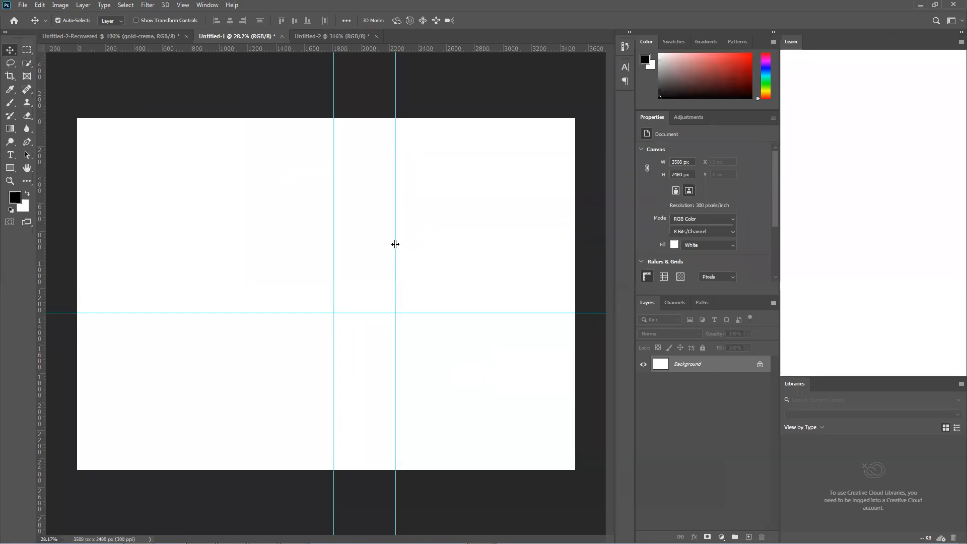
Nudge the middle vertical guide and the horizontal guide slightly, and show the grid over the canvas
drag(334, 242, 344, 310)
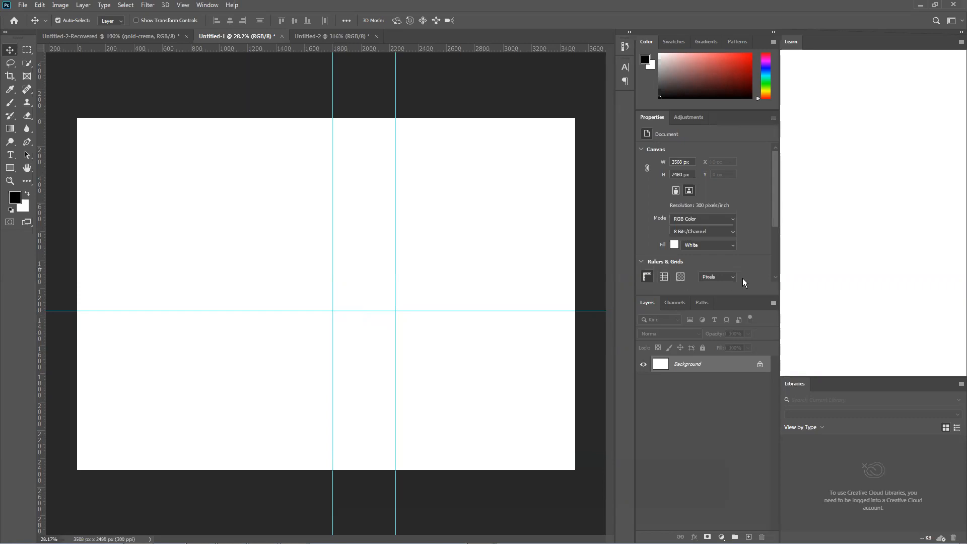
click(664, 276)
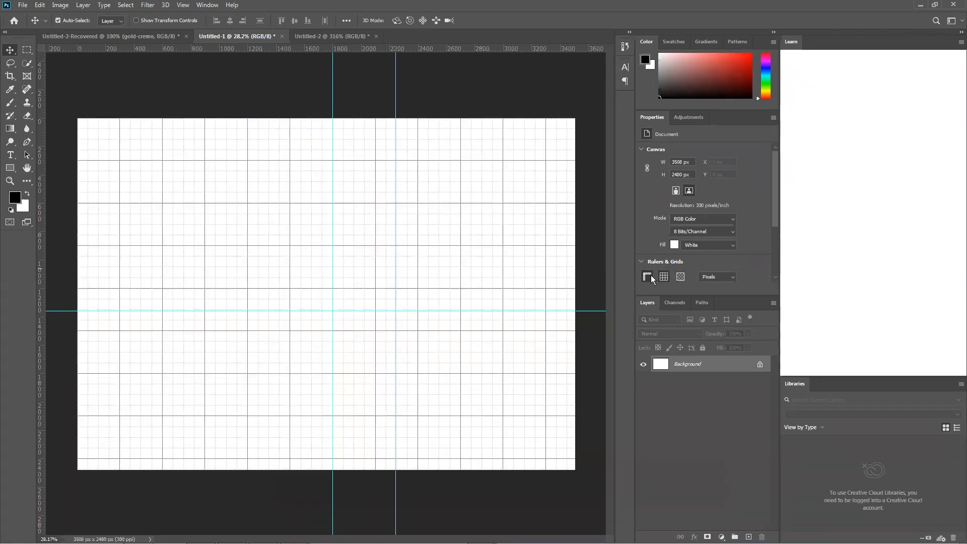
Hide the rulers and check the available ruler units, keeping Pixels
click(648, 277)
click(699, 278)
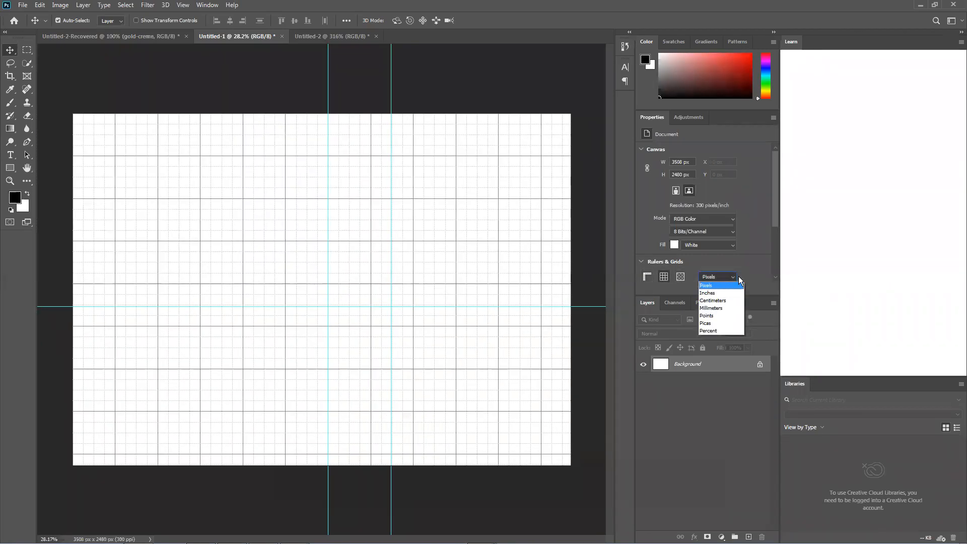
click(738, 276)
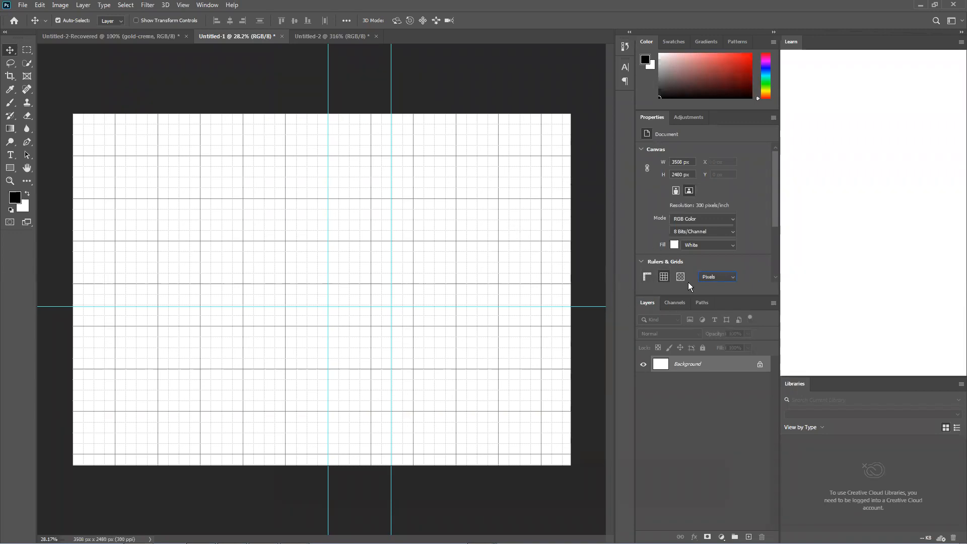
Review the transparency grid settings and the white grid color in Preferences, accepting them unchanged
click(676, 275)
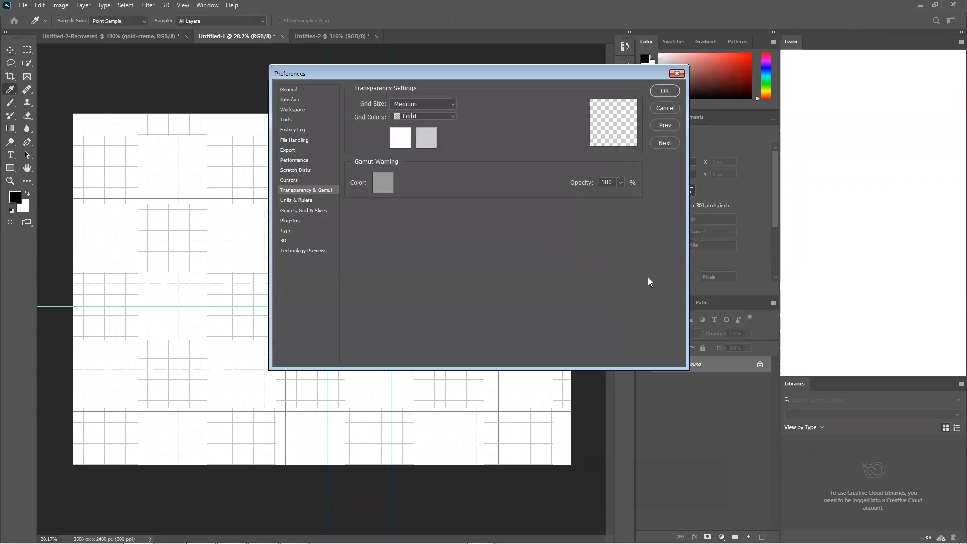
click(409, 139)
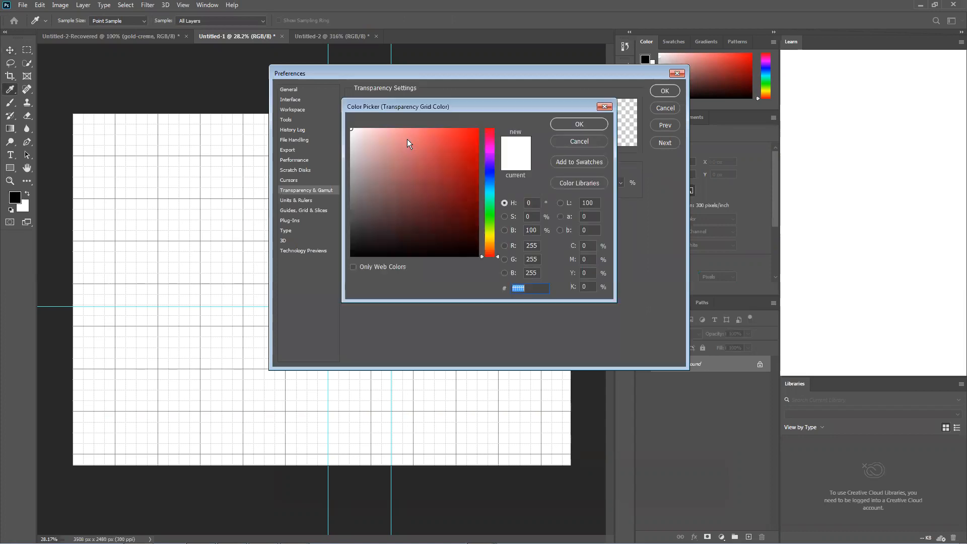
click(579, 123)
click(660, 91)
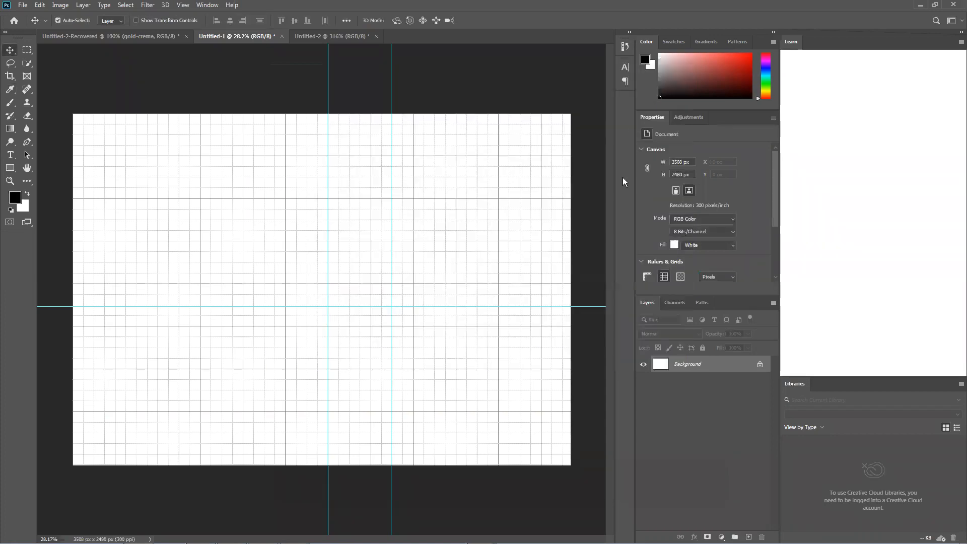
Expand the document's guide properties, hide all the guides, and show them again
click(642, 262)
click(647, 279)
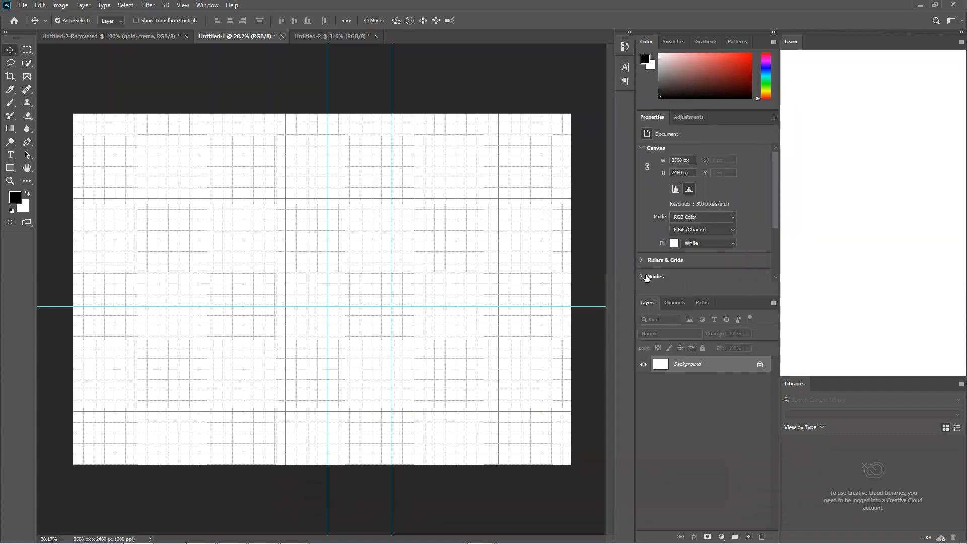
click(648, 272)
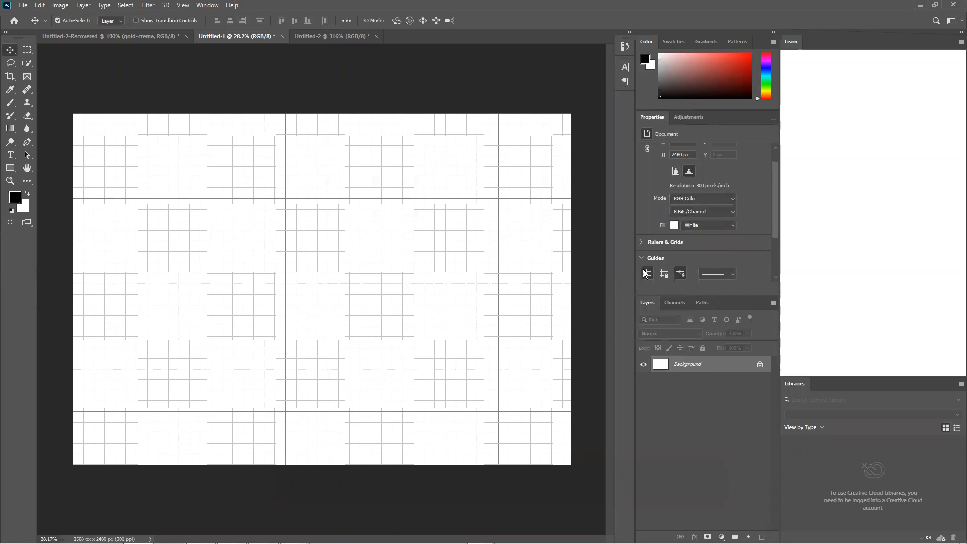
click(647, 273)
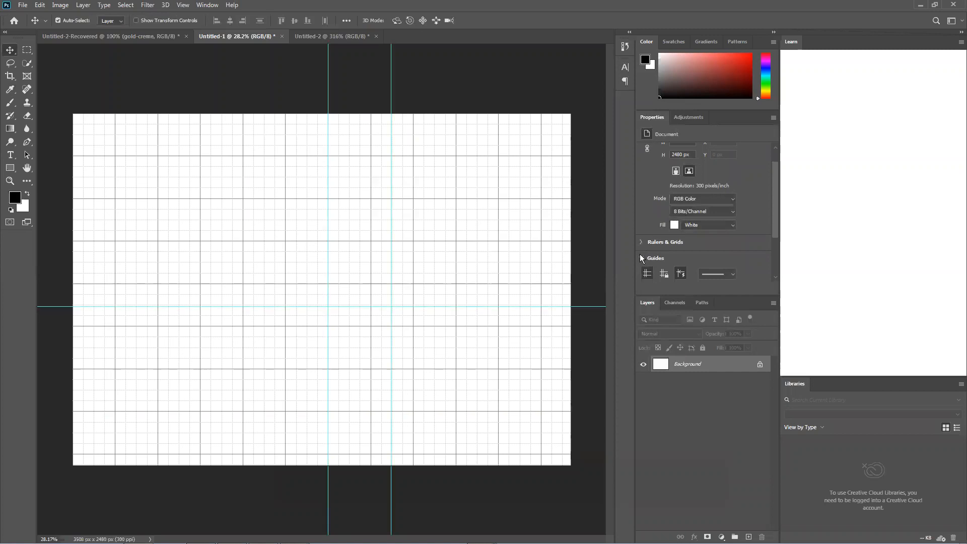
Check the guide line styles and turn the rulers back on
click(720, 274)
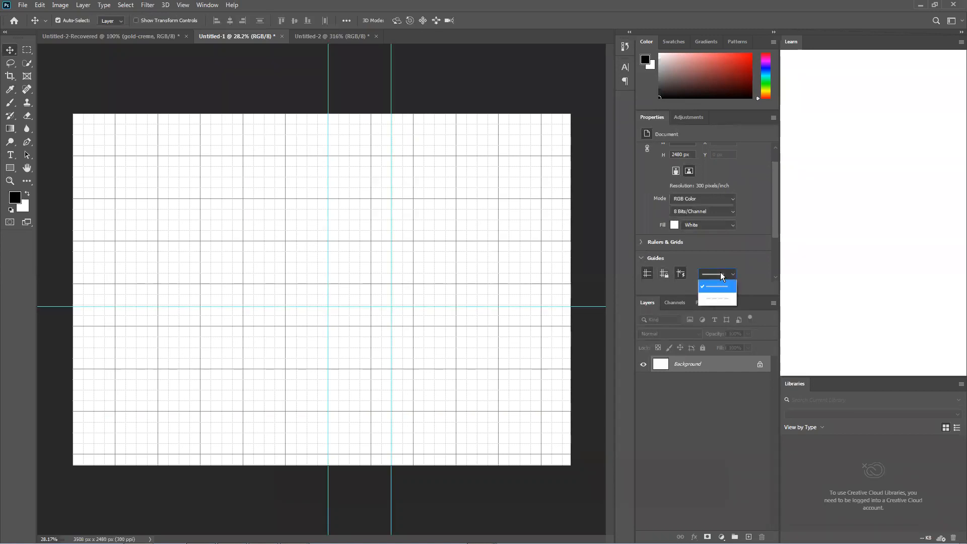
click(647, 242)
click(647, 258)
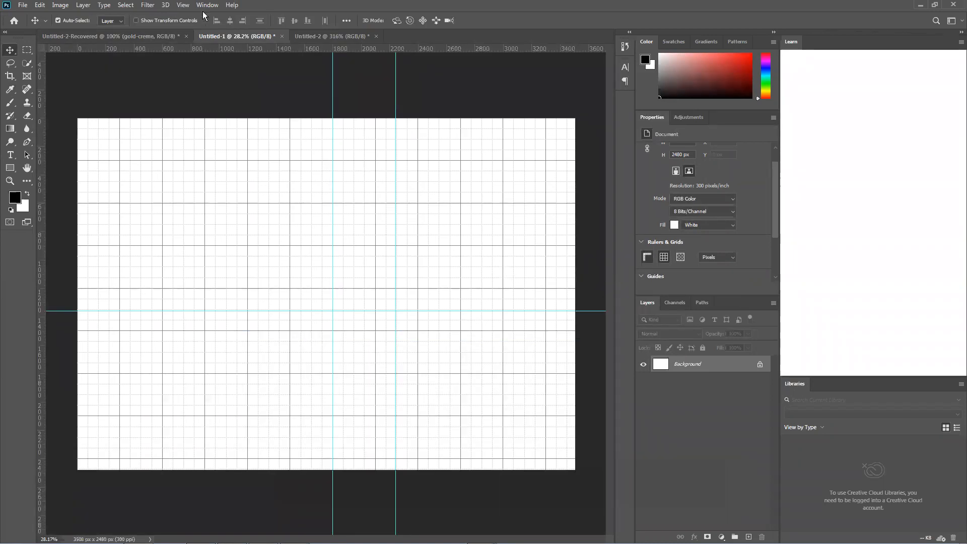
click(183, 5)
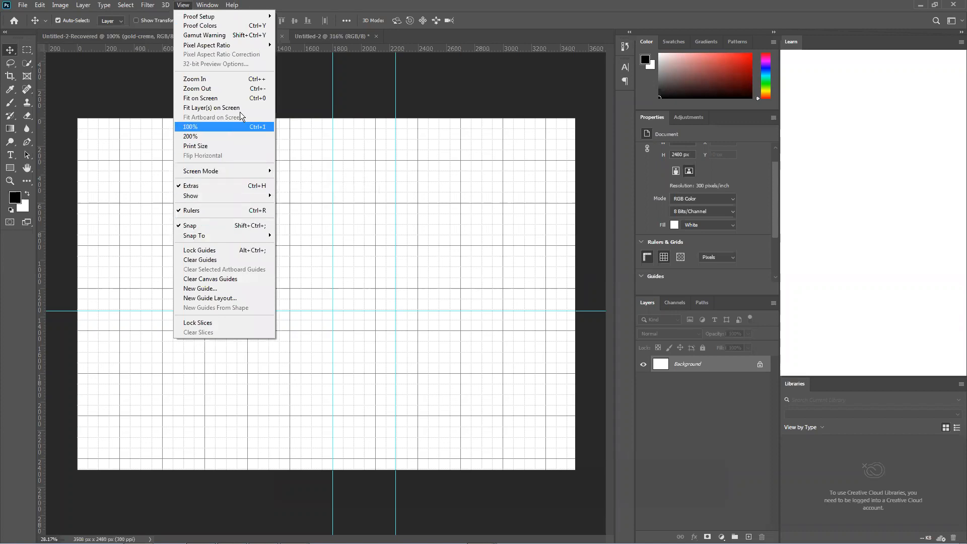
mouse_move(237, 48)
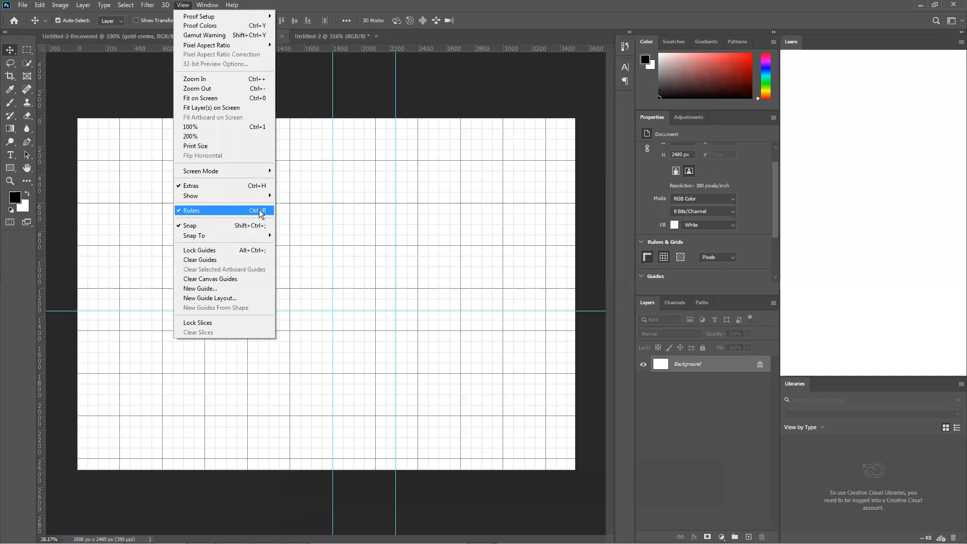
click(311, 37)
click(231, 37)
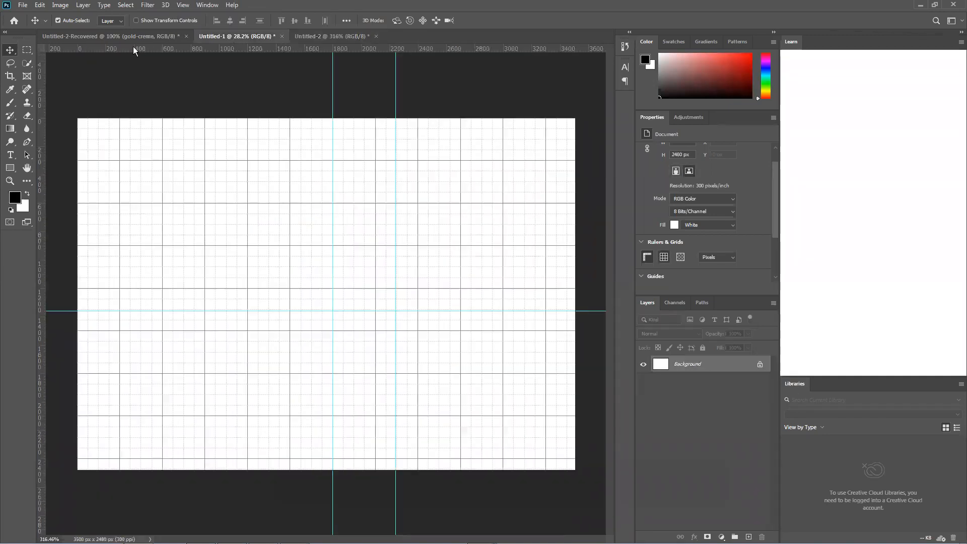
click(134, 36)
click(221, 36)
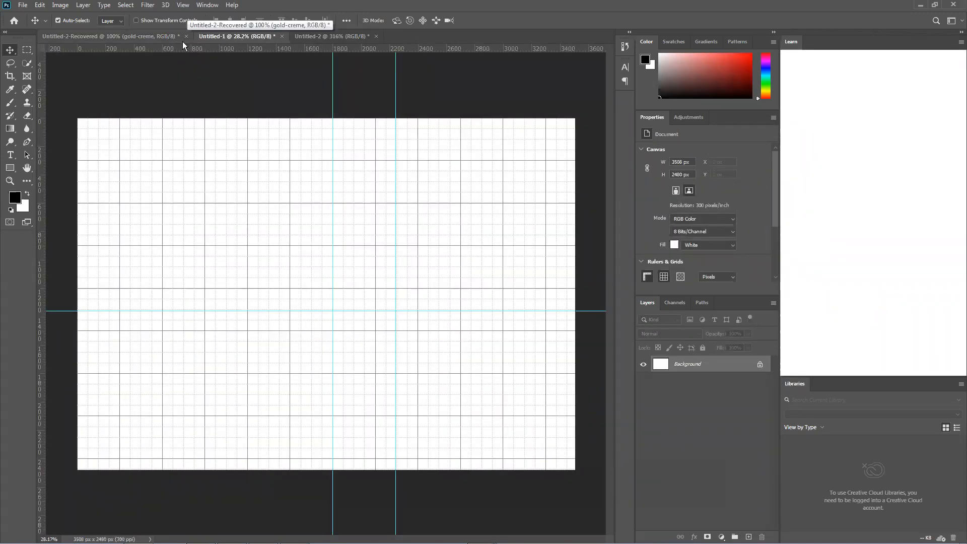
Switch to the Untitled-2 document and move its orange 0 to about X 63 px, Y -1 px
click(321, 37)
drag(284, 177, 368, 176)
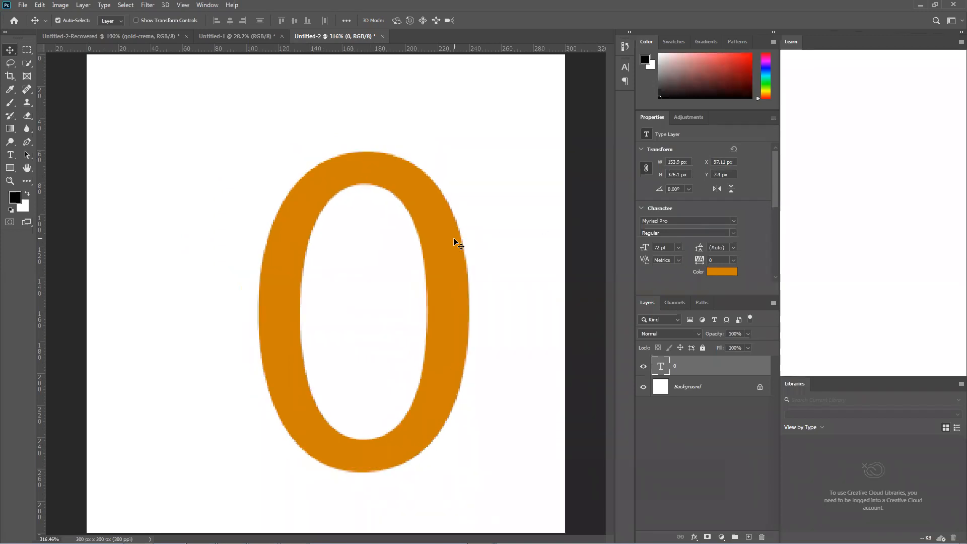
drag(422, 239, 394, 220)
Check the Type tool's font size setting, and move the orange 0 to about X 74 px, Y 12 px
click(10, 155)
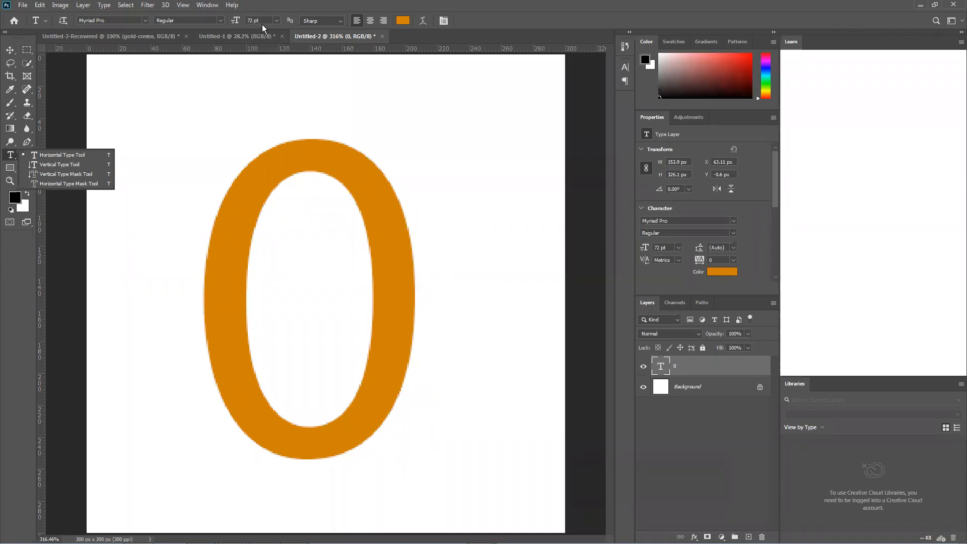
click(236, 23)
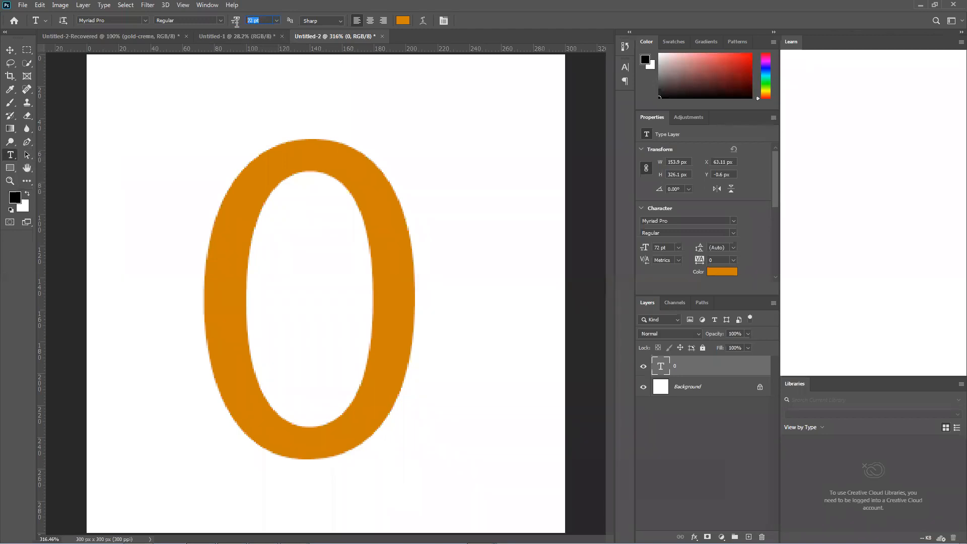
click(16, 52)
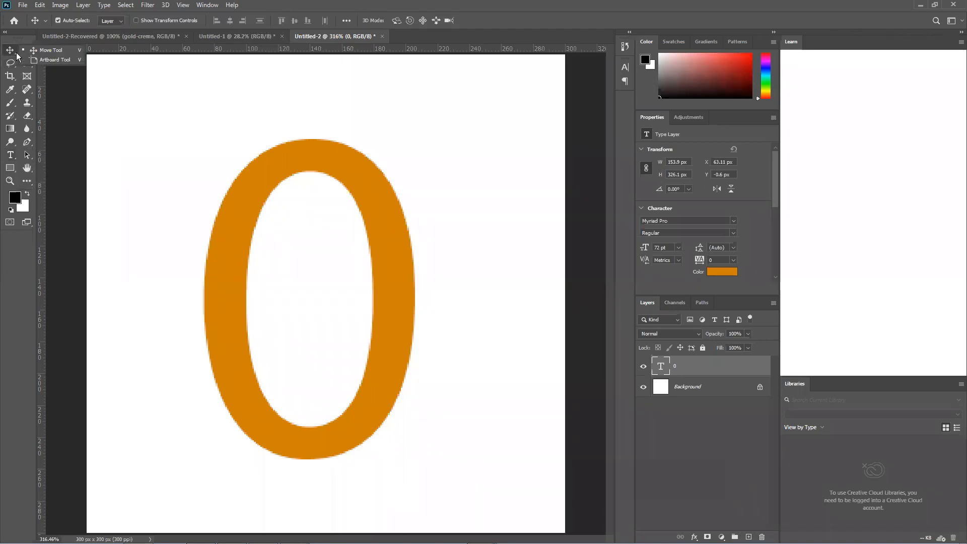
drag(274, 162, 316, 188)
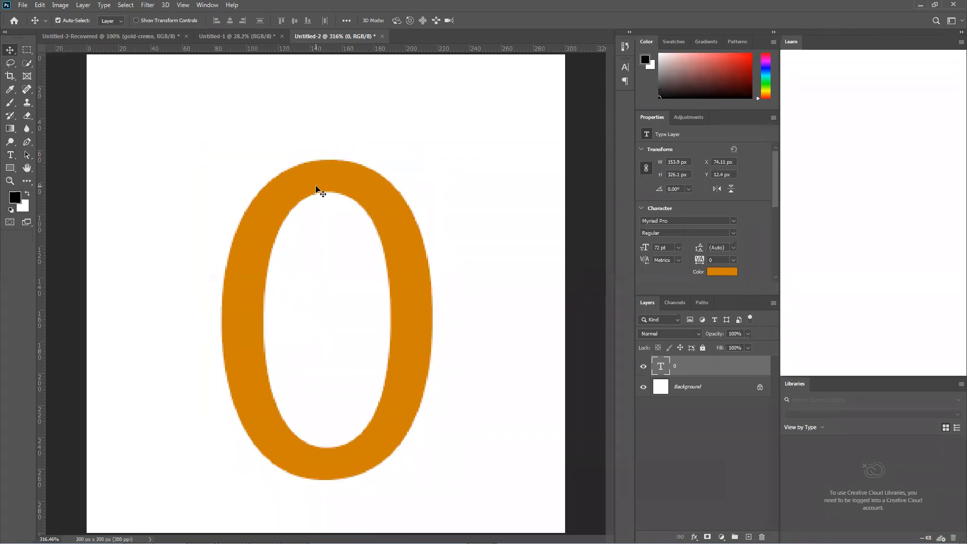
Create a new landscape document from the A4 print preset, 297 x 210 mm at 300 pixels/inch with a white background
click(22, 8)
click(26, 16)
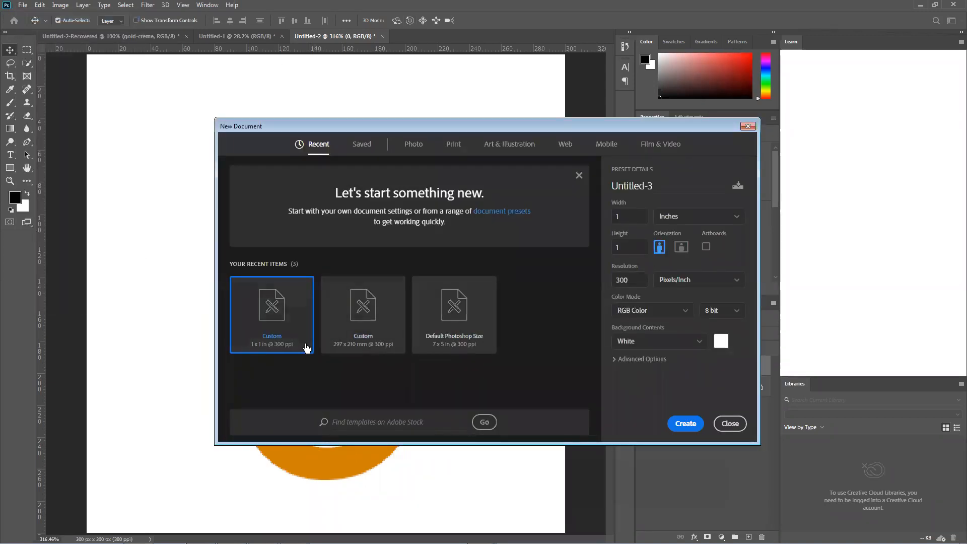
click(373, 328)
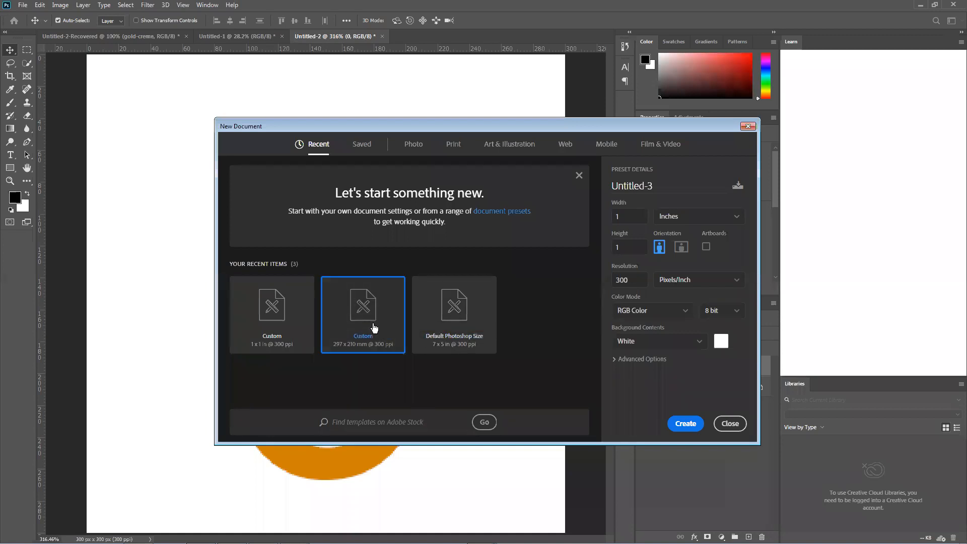
click(453, 145)
click(545, 236)
click(680, 247)
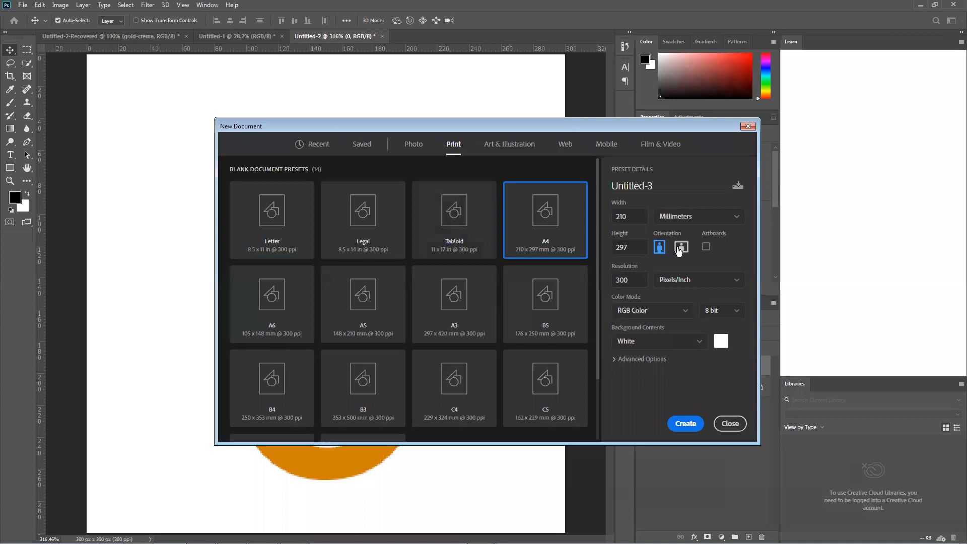
click(685, 423)
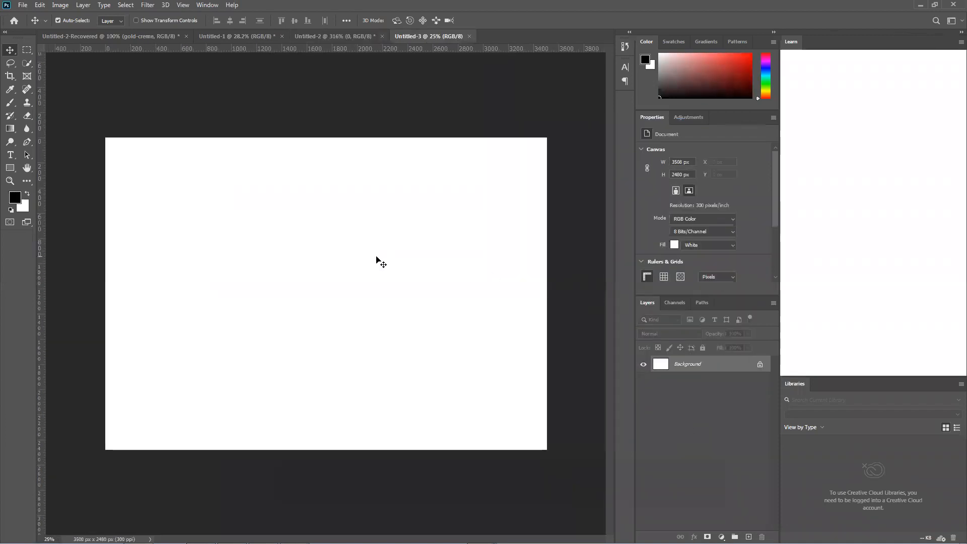
scroll(251, 263, up, 1)
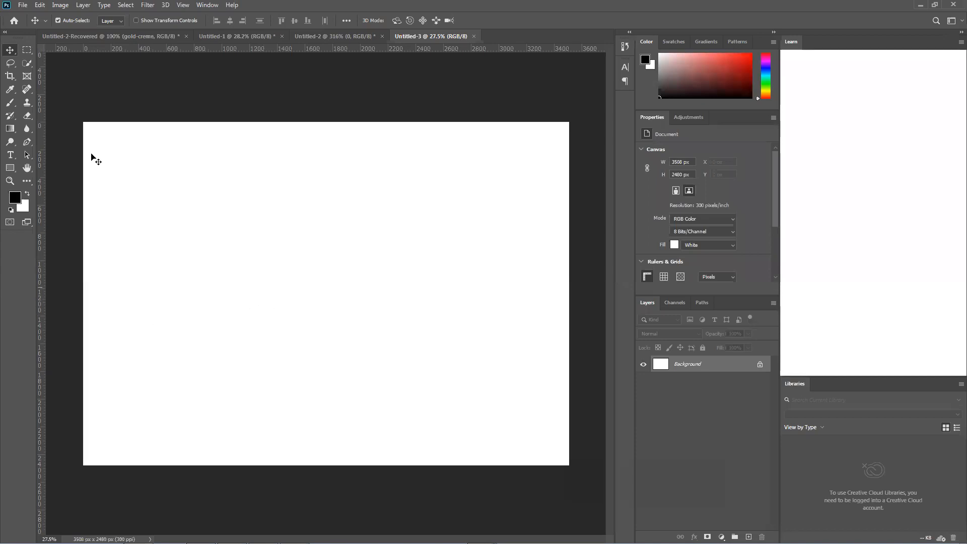
Start a new document from the print presets and set its size to 40 inches wide by 18 inches high
click(22, 6)
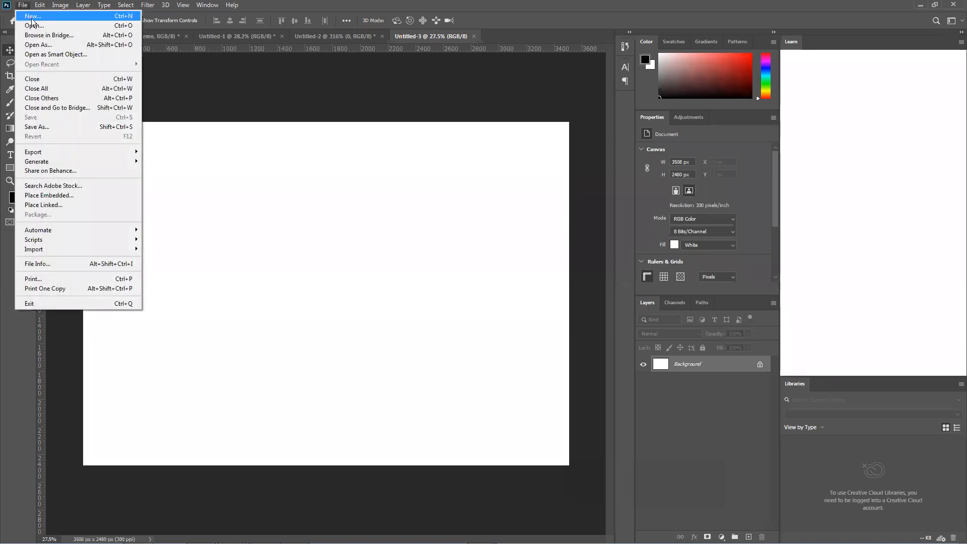
click(25, 21)
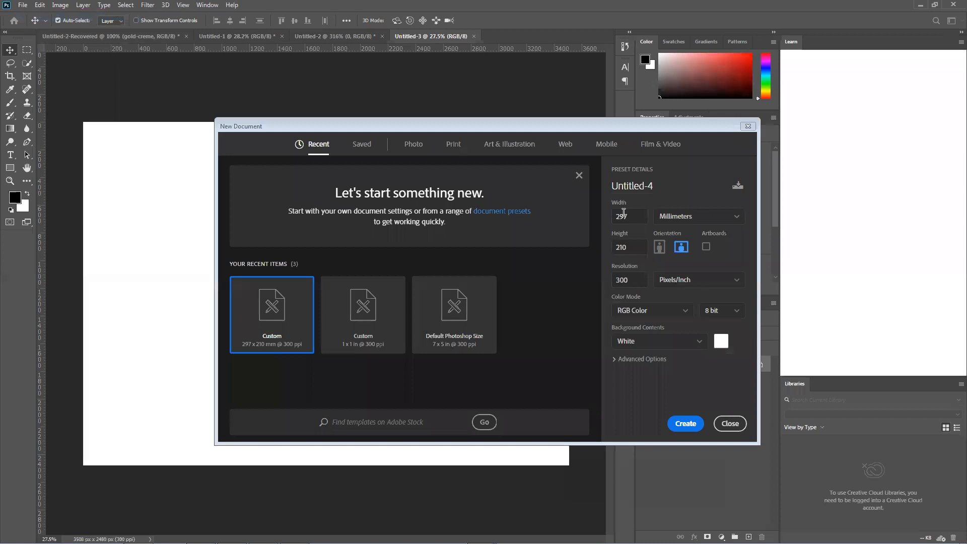
click(452, 146)
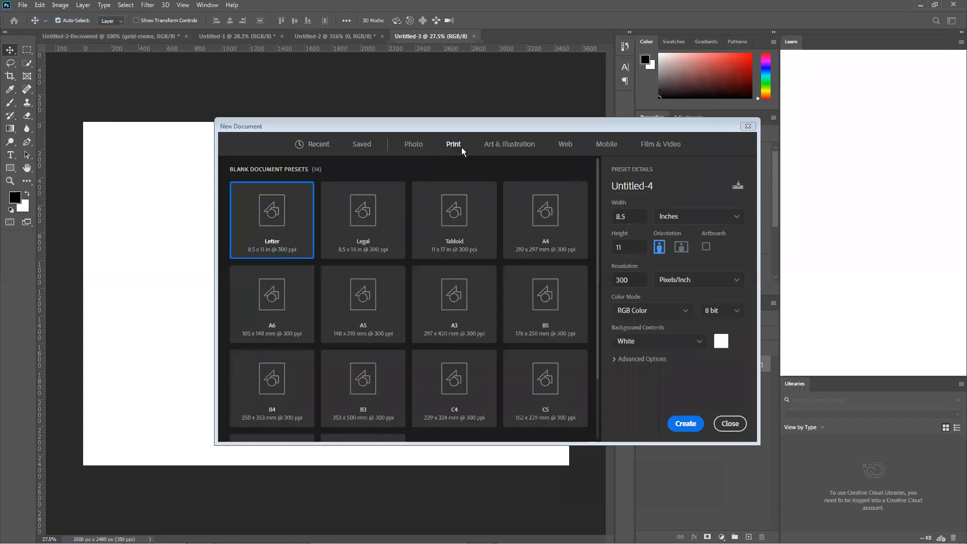
click(642, 217)
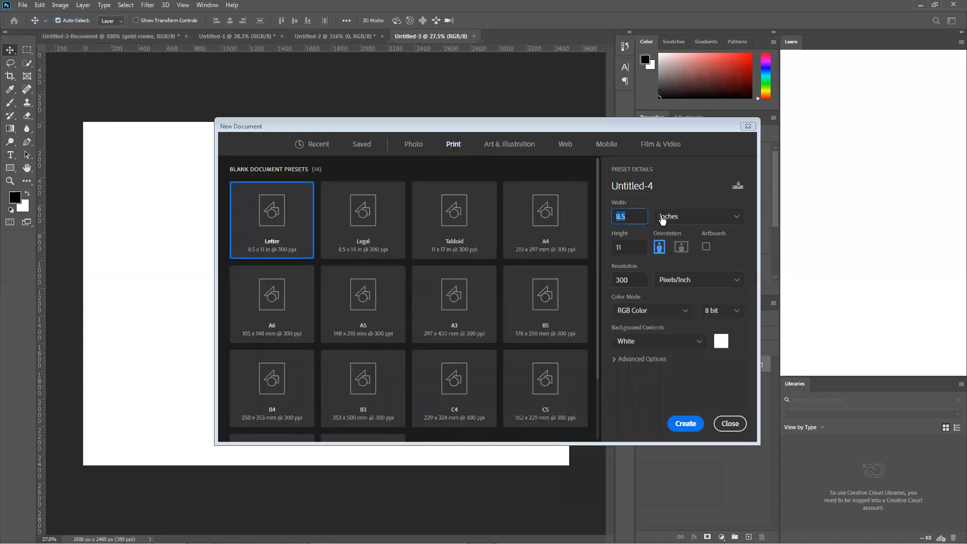
click(632, 215)
key(BackSpace)
key(BackSpace)
key(BackSpace)
text(40)
click(627, 246)
text(18)
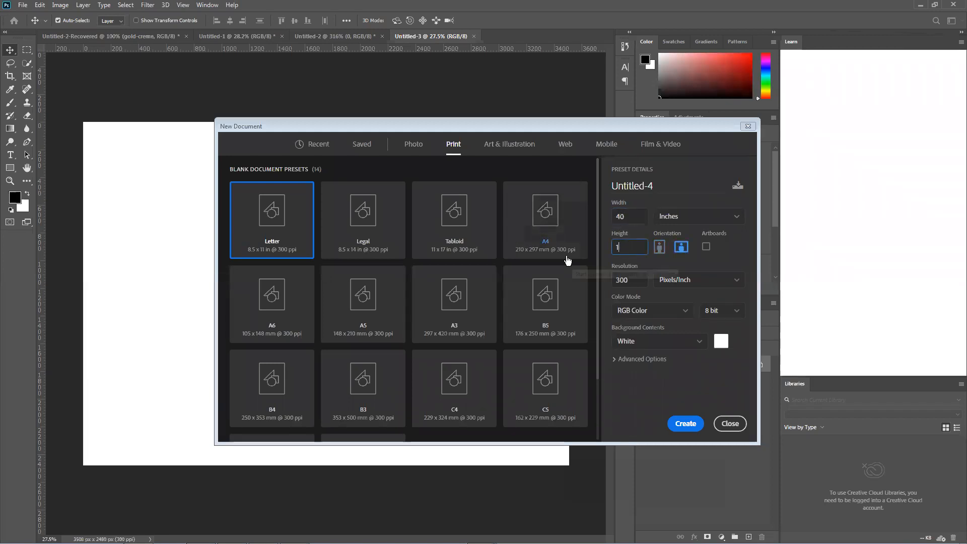
Set the new document's color mode to CMYK Color and create it at 300 pixels/inch with a white background
click(642, 283)
click(670, 311)
click(635, 379)
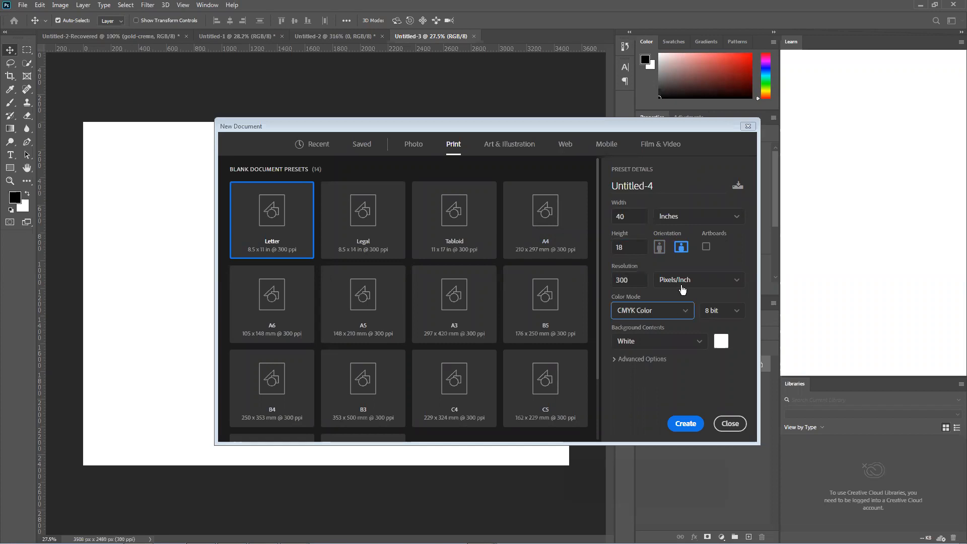
click(685, 422)
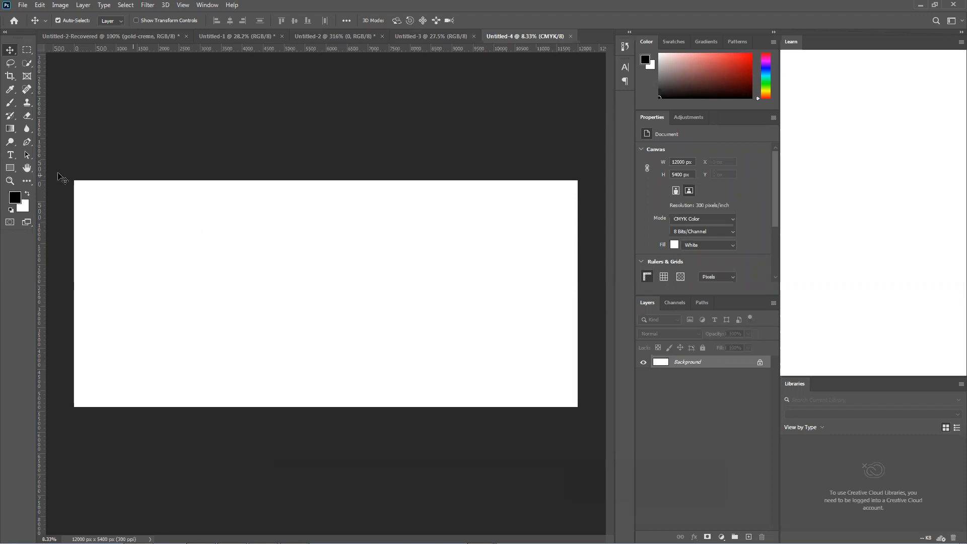
Check the Rectangle tool's size dialog without creating a shape, and switch the ruler units to inches
click(11, 167)
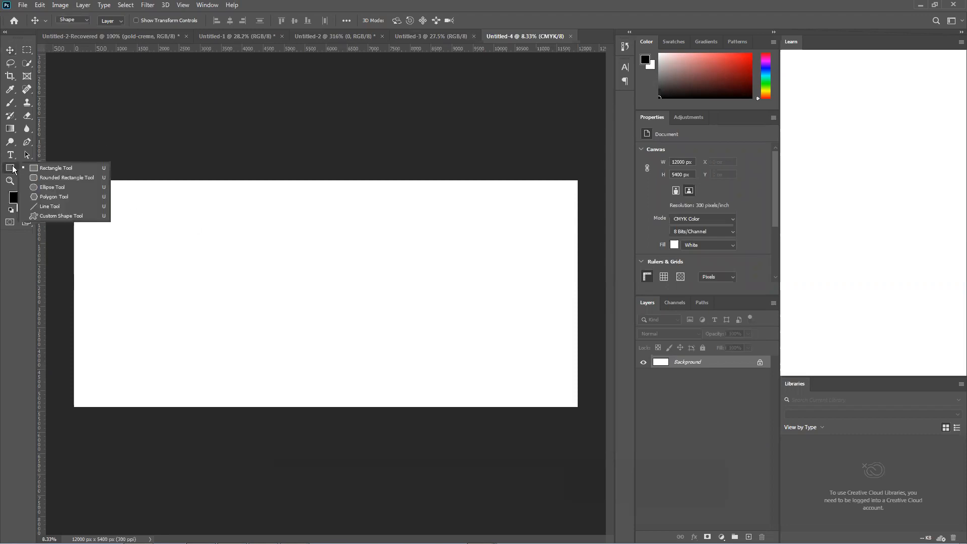
click(50, 169)
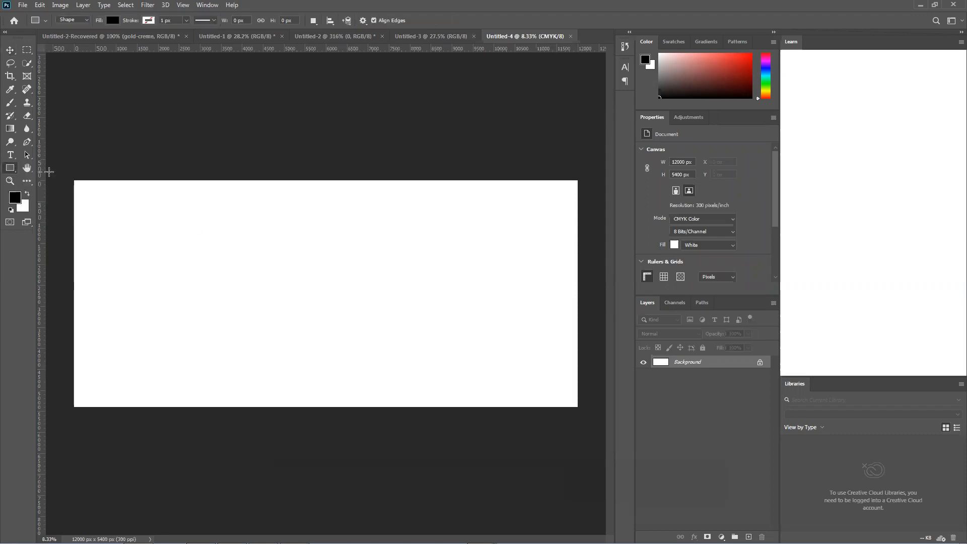
click(291, 290)
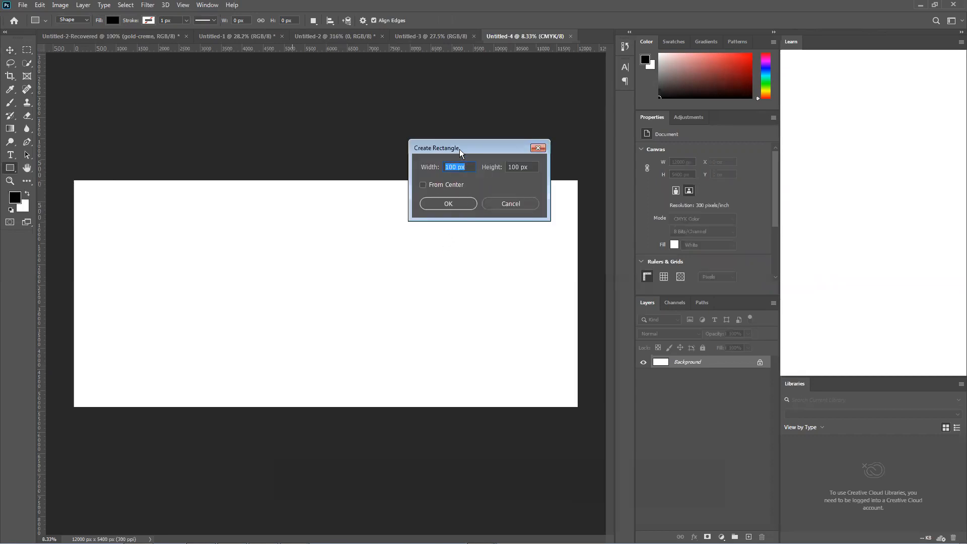
drag(459, 149, 401, 202)
click(465, 253)
right_click(44, 231)
click(64, 247)
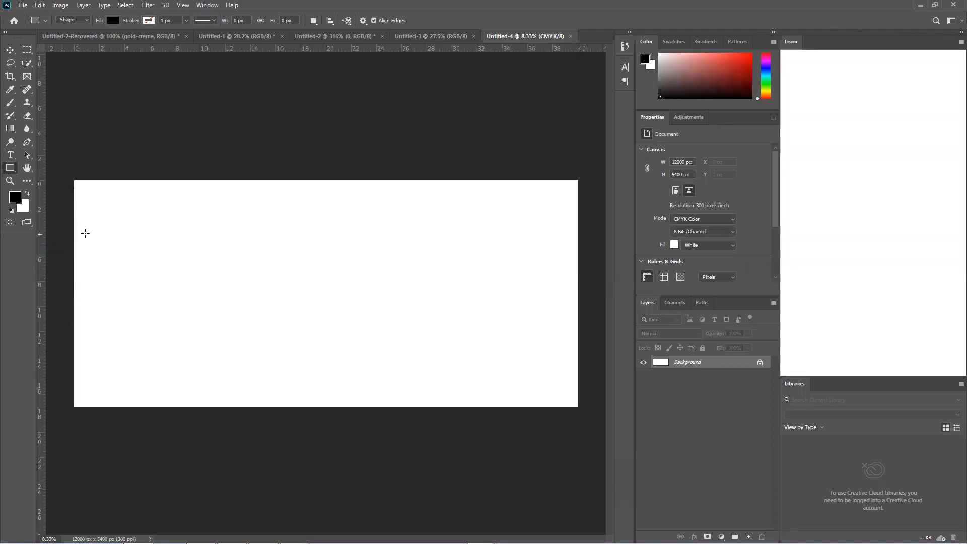
Recheck the units in the rectangle size dialog and verify that the rulers are set to inches
click(301, 251)
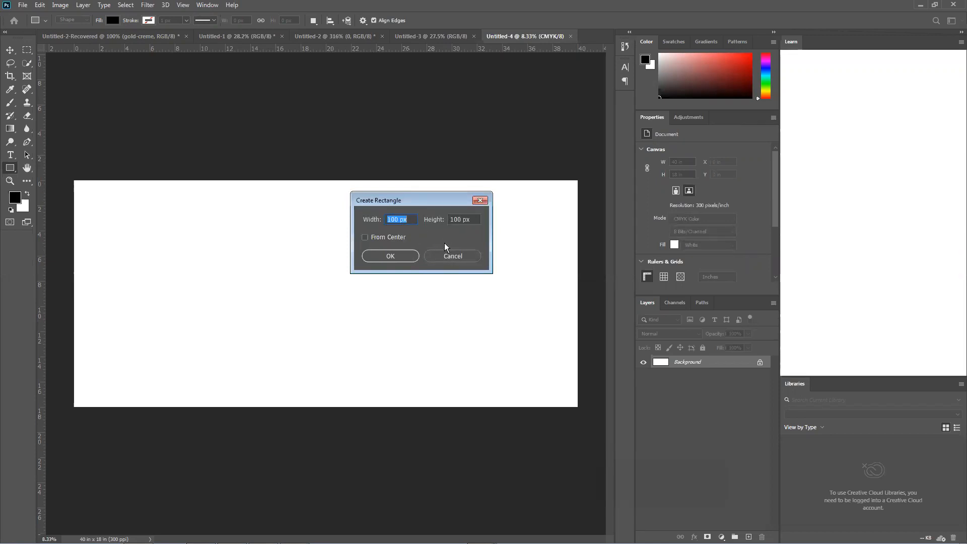
click(463, 257)
right_click(42, 159)
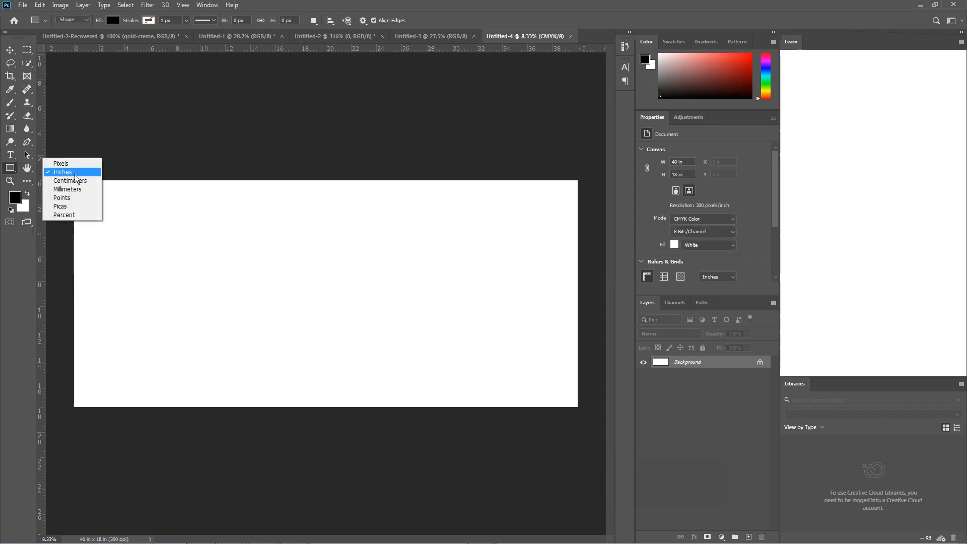
click(75, 174)
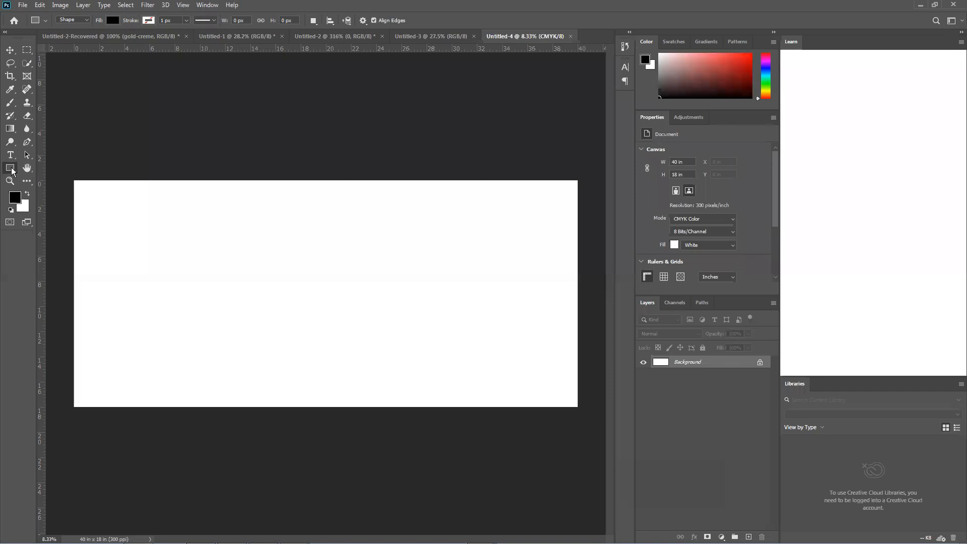
Reopen the Create Rectangle dialog and examine its width and height fields
right_click(13, 172)
click(280, 309)
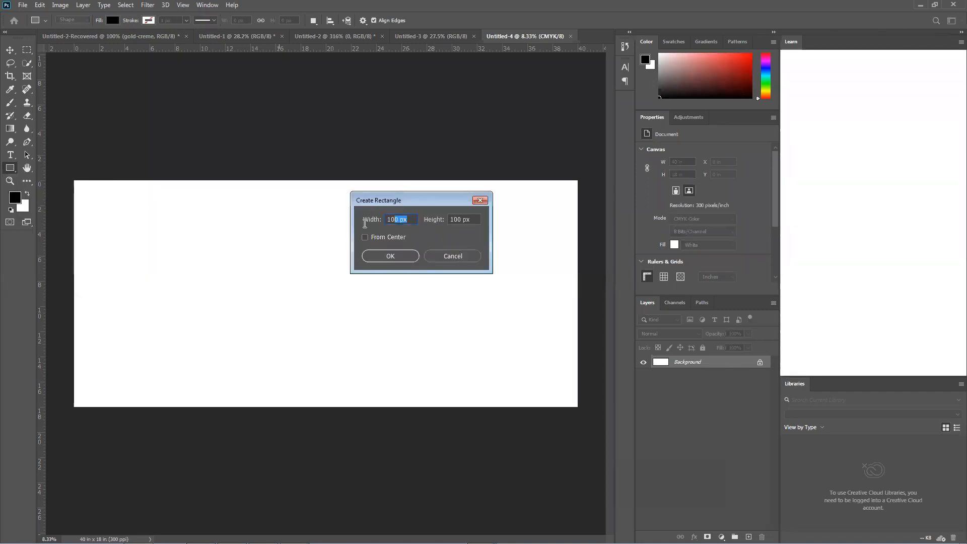
click(463, 221)
drag(475, 218, 369, 197)
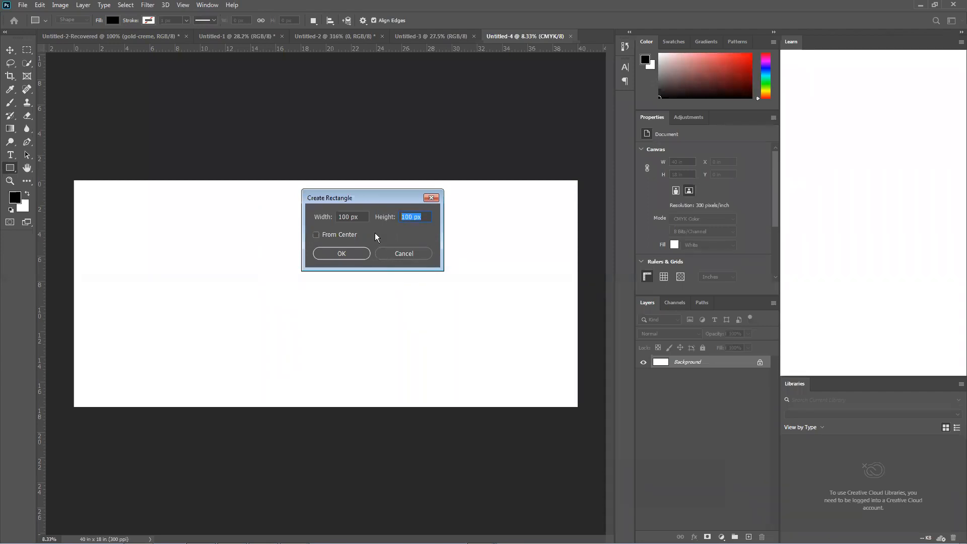
click(332, 216)
drag(432, 218, 334, 217)
click(363, 216)
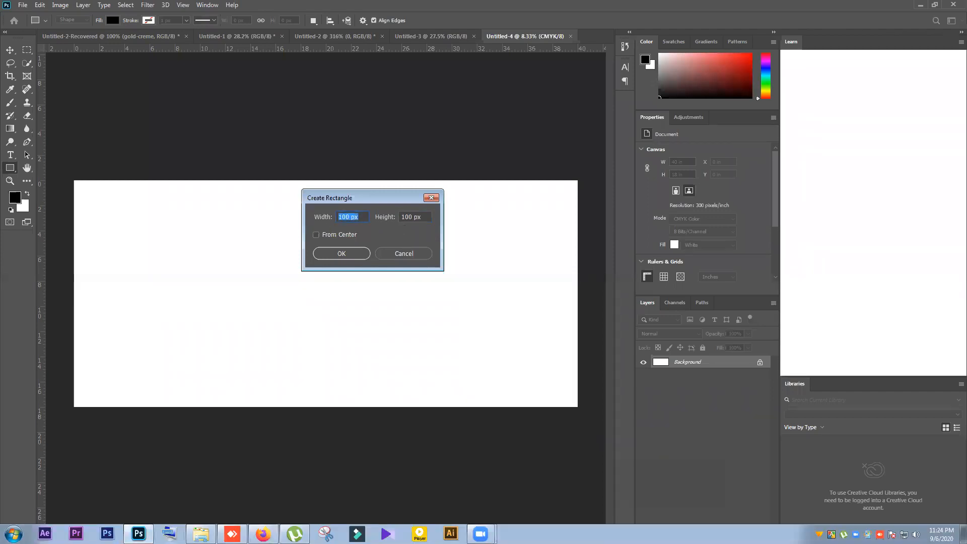
Switch to Firefox and search the web for "1 inch to pixel" in a new tab
mouse_move(139, 533)
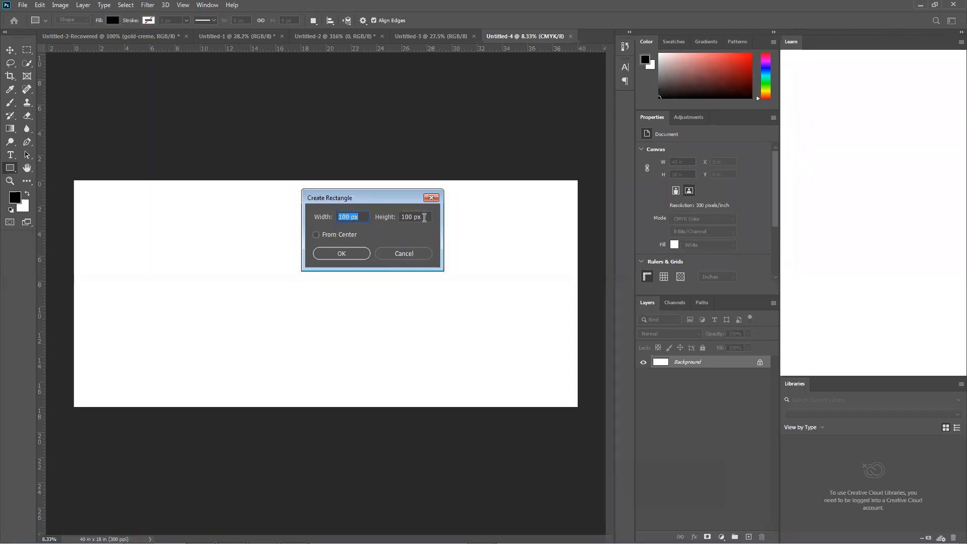
click(263, 533)
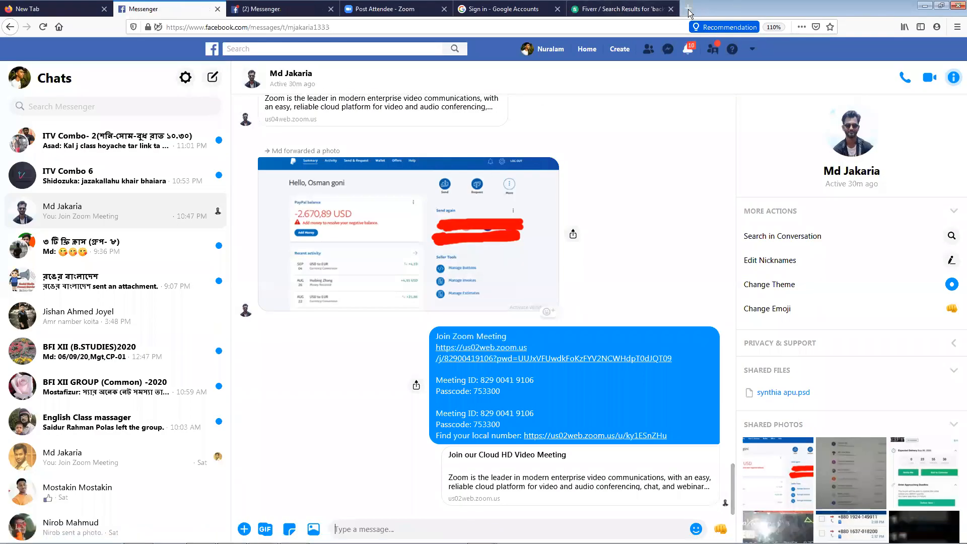
click(688, 9)
text(1)
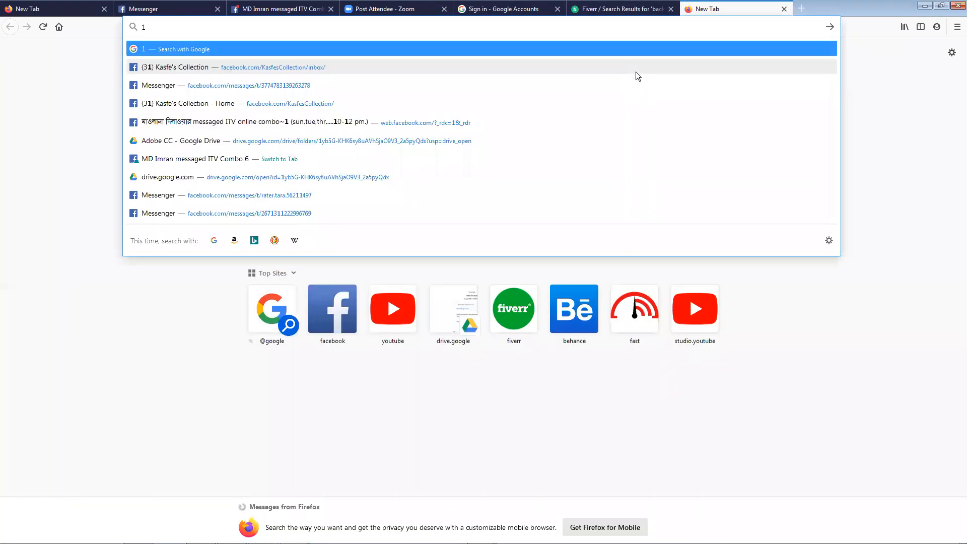
text(in)
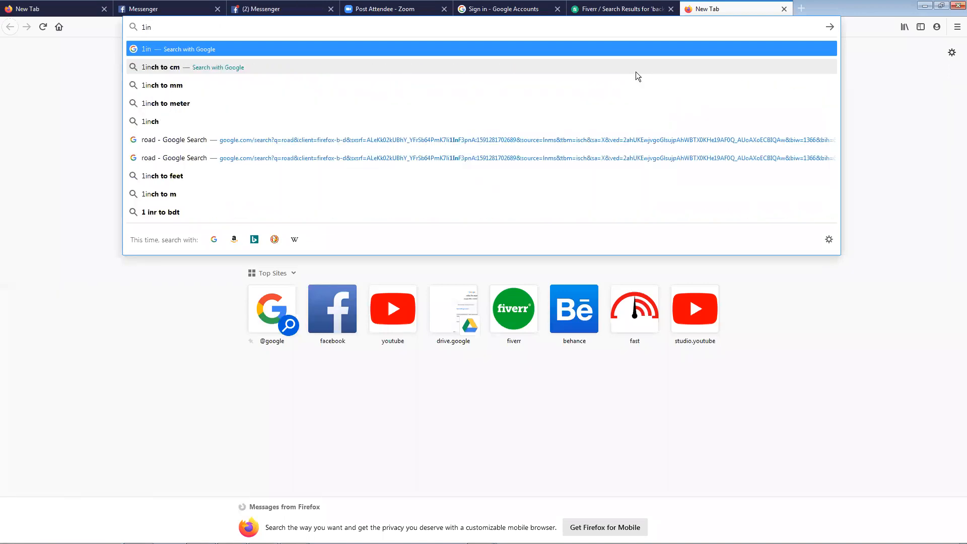
text(ch t)
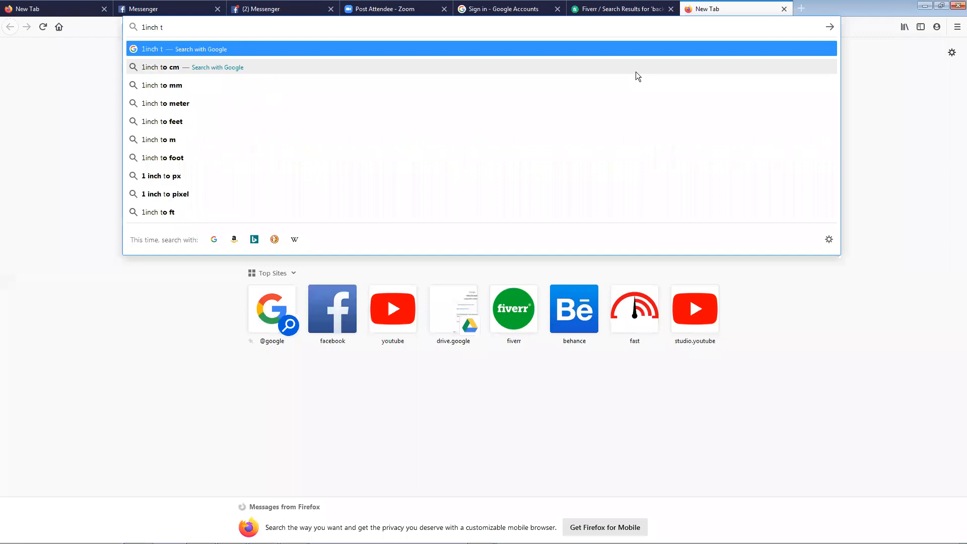
text(o)
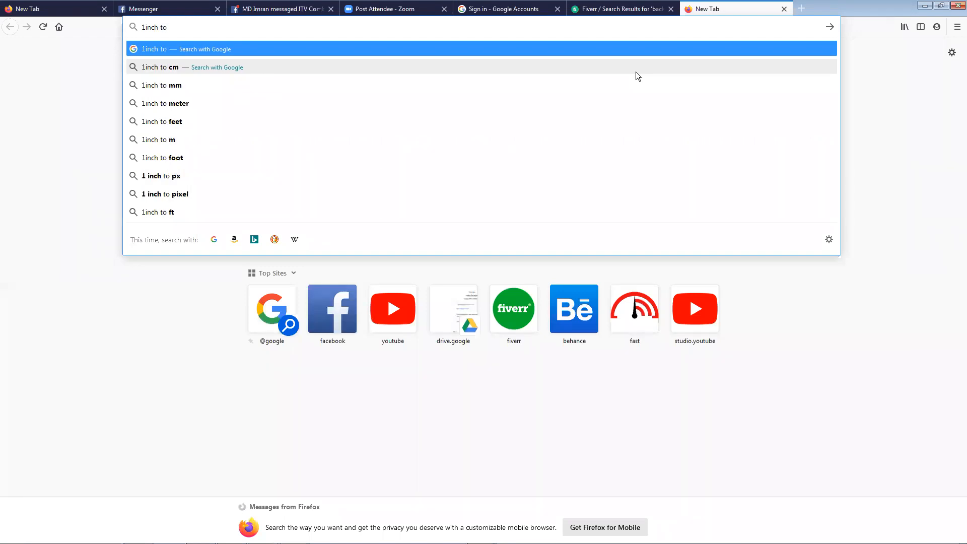
key(Down)
key(Down)
key(Down)
key(Down)
key(Down)
key(Down)
key(Down)
key(Down)
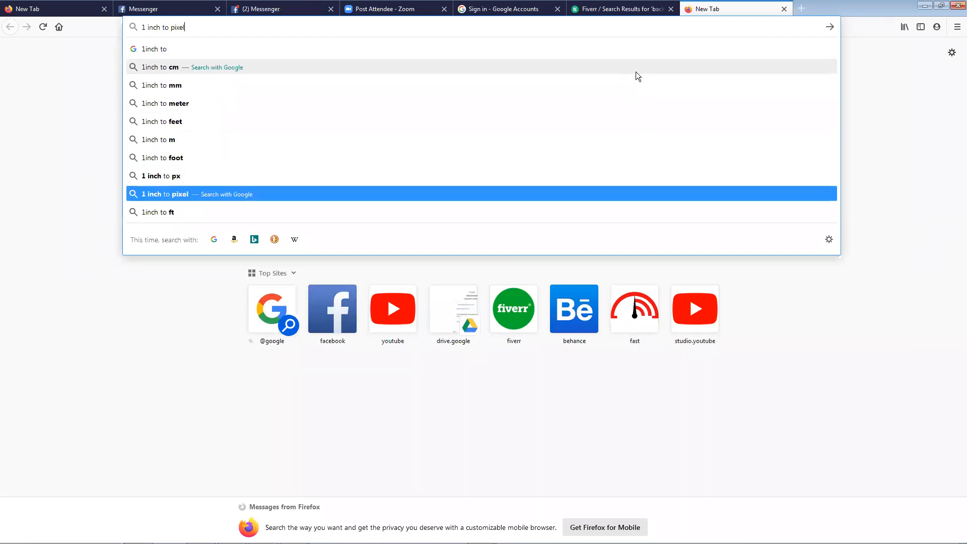
key(Return)
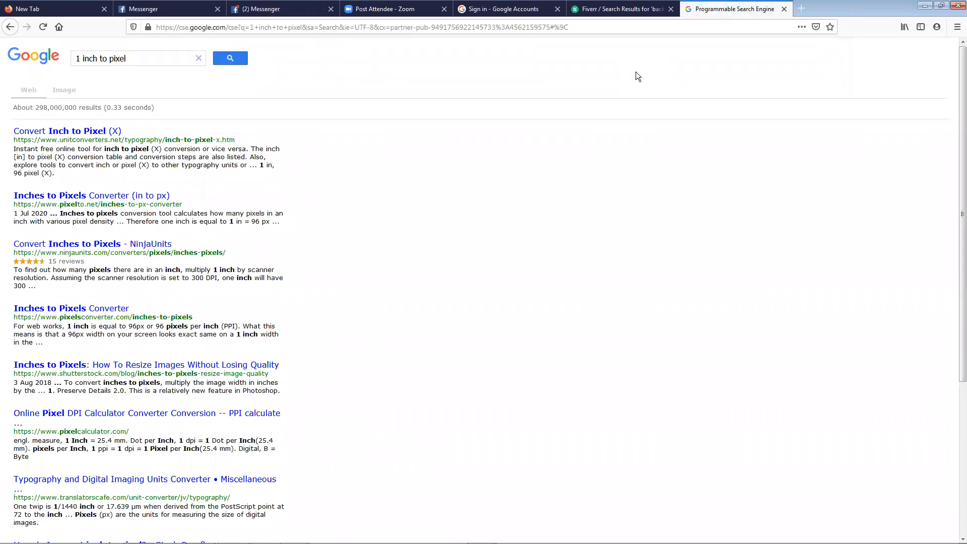
Return to Photoshop and cancel the Create Rectangle dialog
click(924, 7)
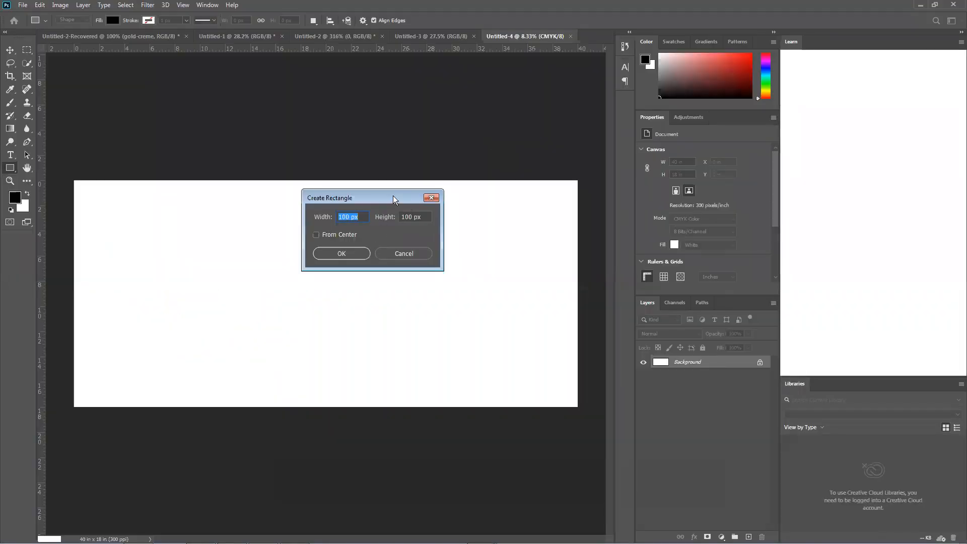
drag(393, 196, 415, 196)
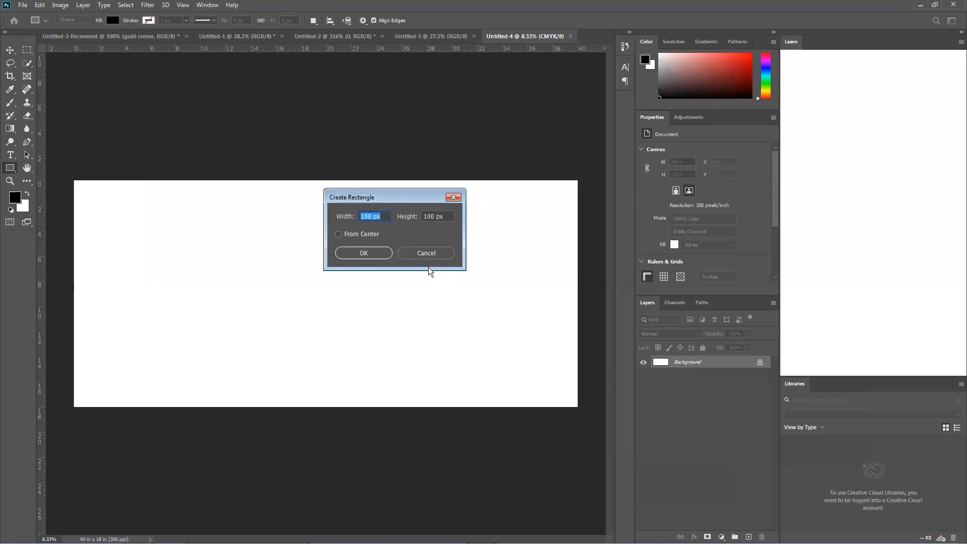
click(438, 253)
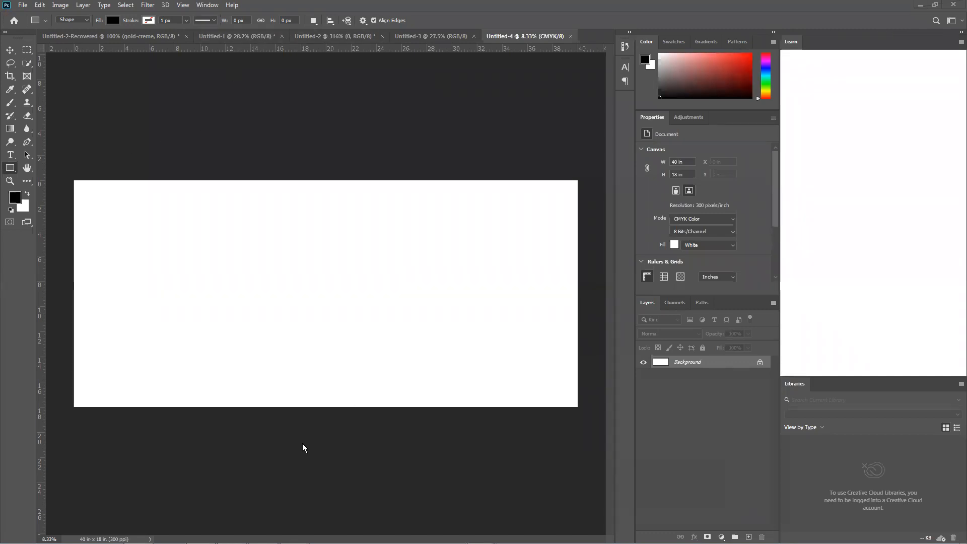
Switch to Firefox and open a new private browsing window
mouse_move(344, 543)
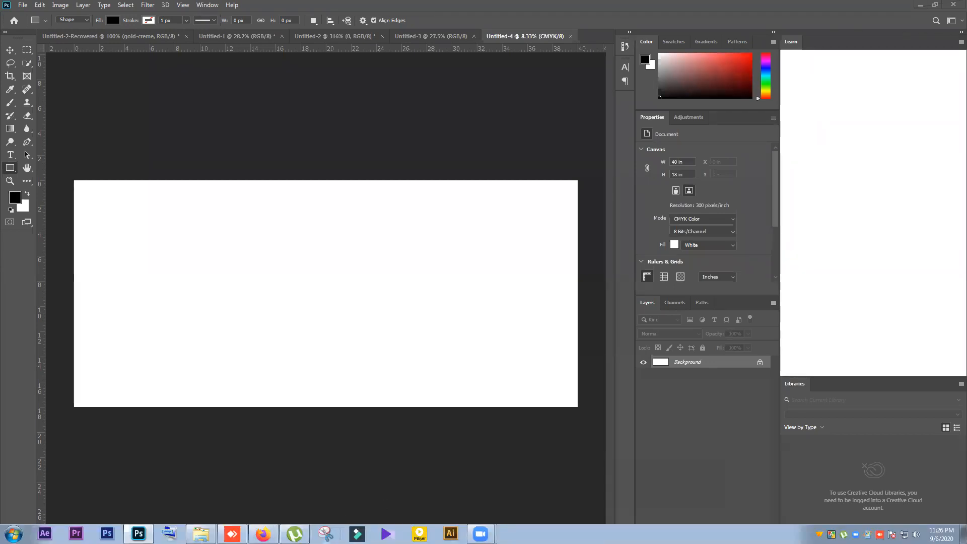
mouse_move(294, 534)
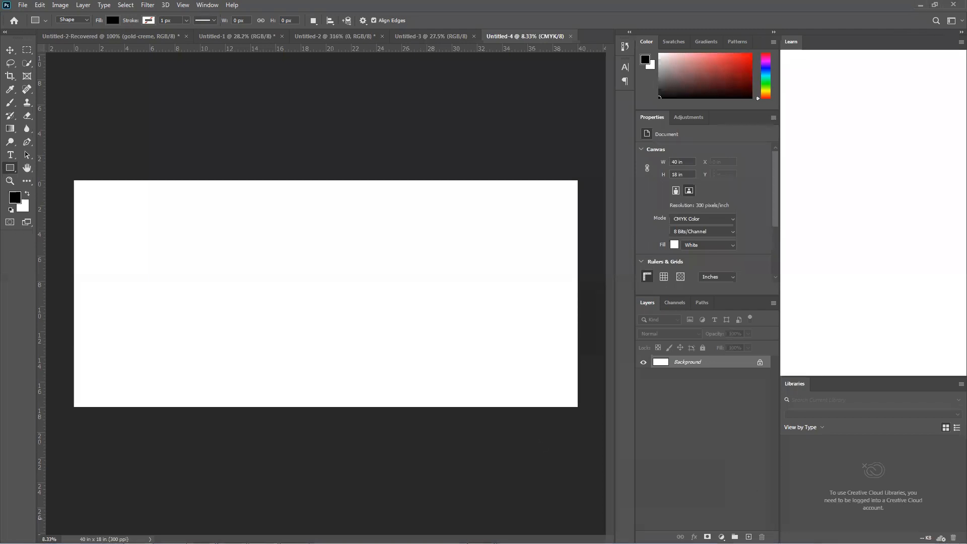
mouse_move(491, 525)
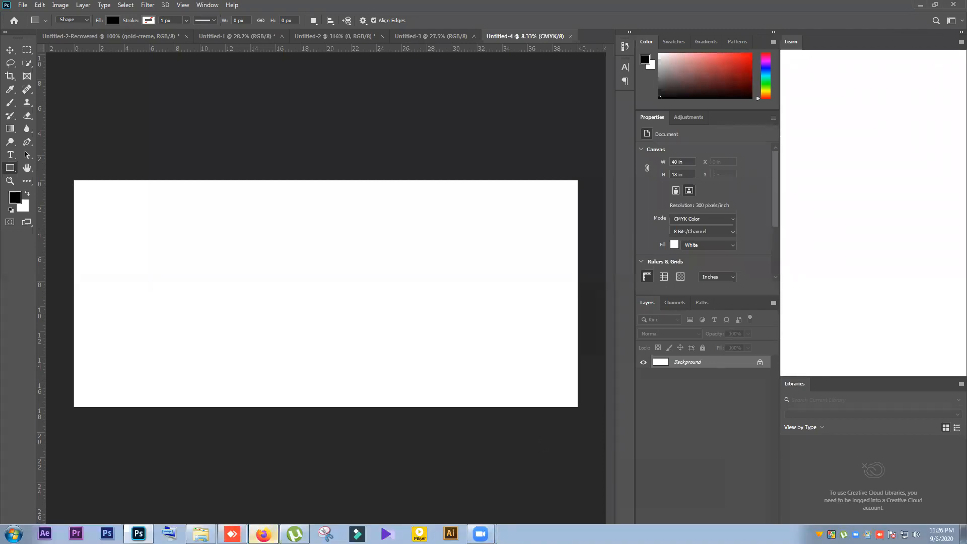
click(262, 533)
click(956, 27)
click(908, 95)
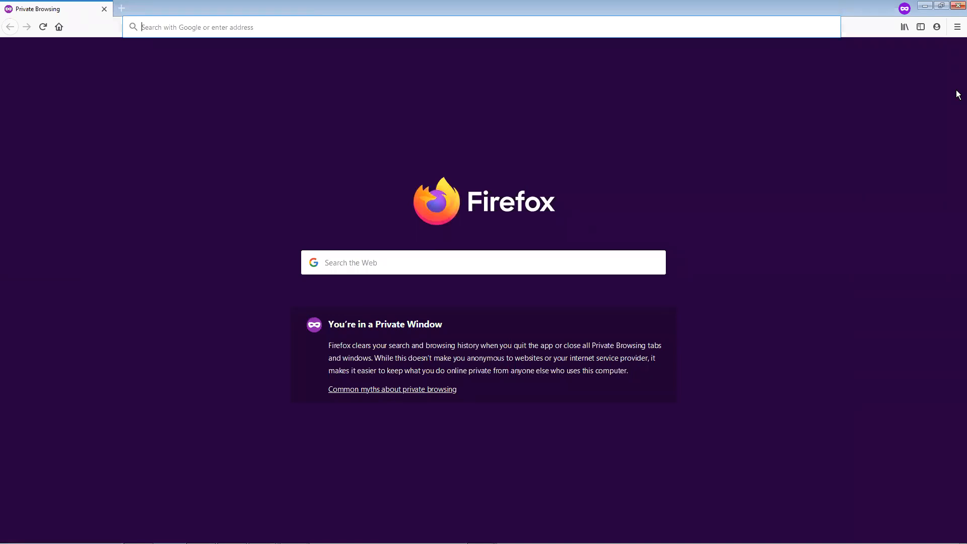
text(par)
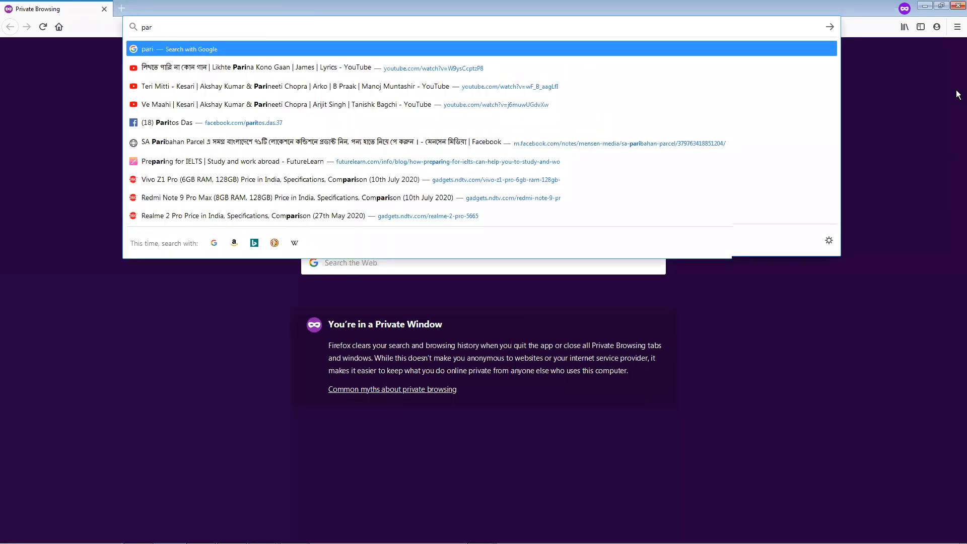
text(i)
key(BackSpace)
key(BackSpace)
key(BackSpace)
key(BackSpace)
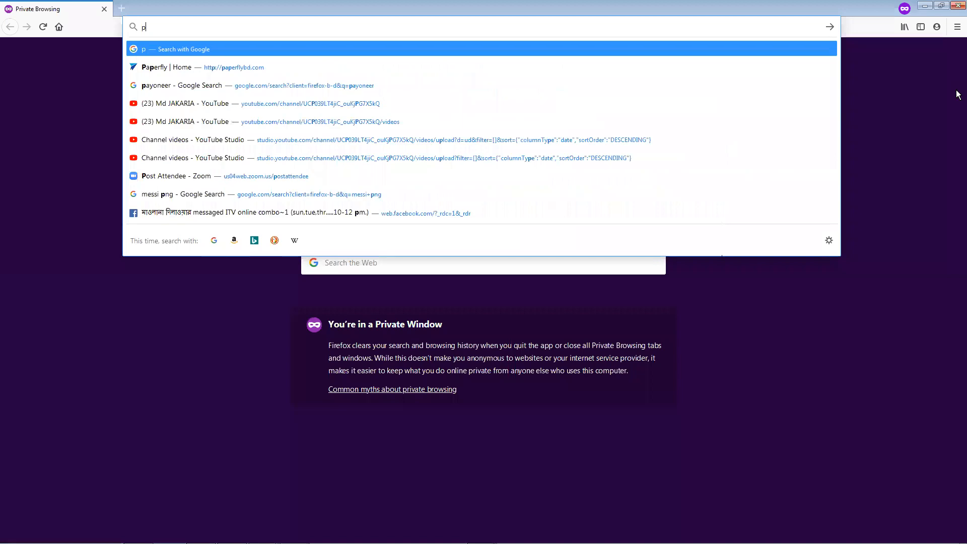
Search the web for "newyork" in the private window and show the image results
text(new)
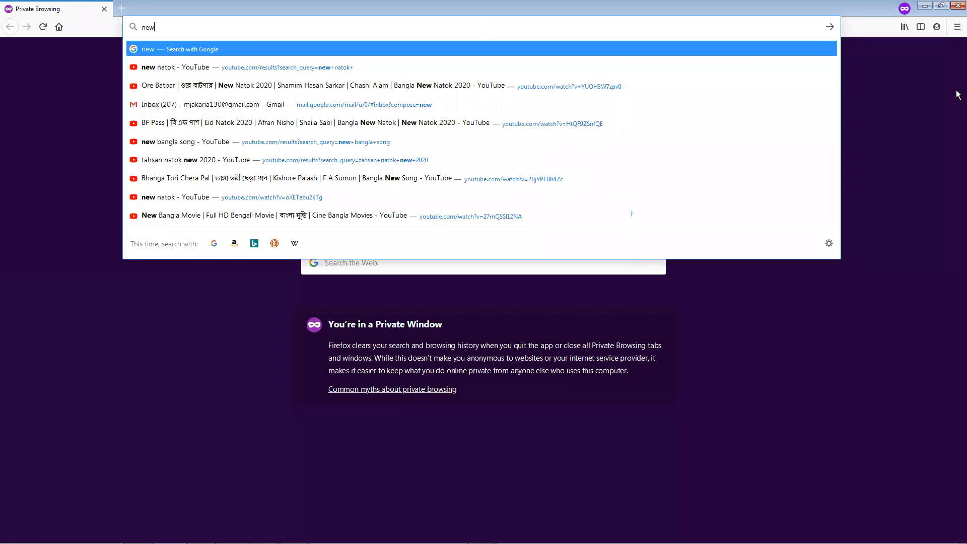
text(y)
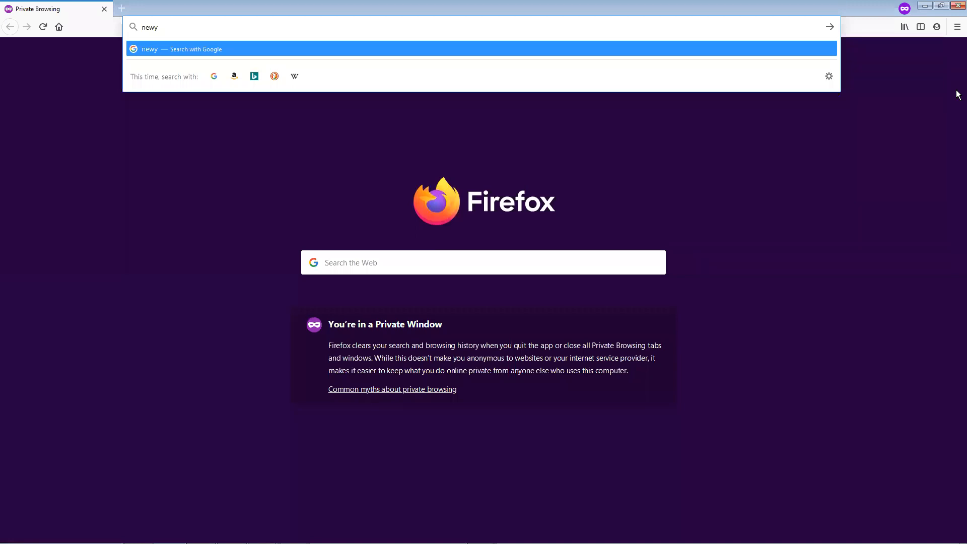
text(ork)
key(Return)
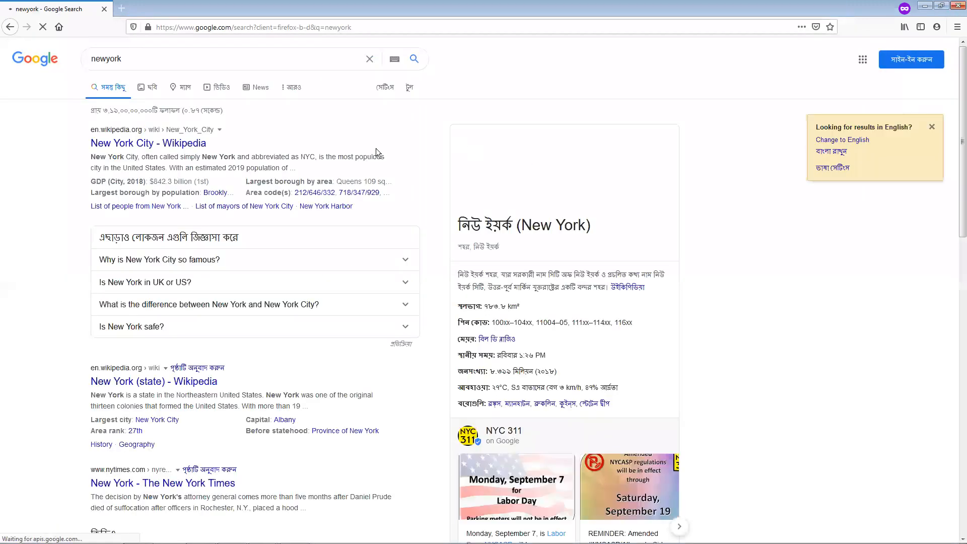
click(156, 92)
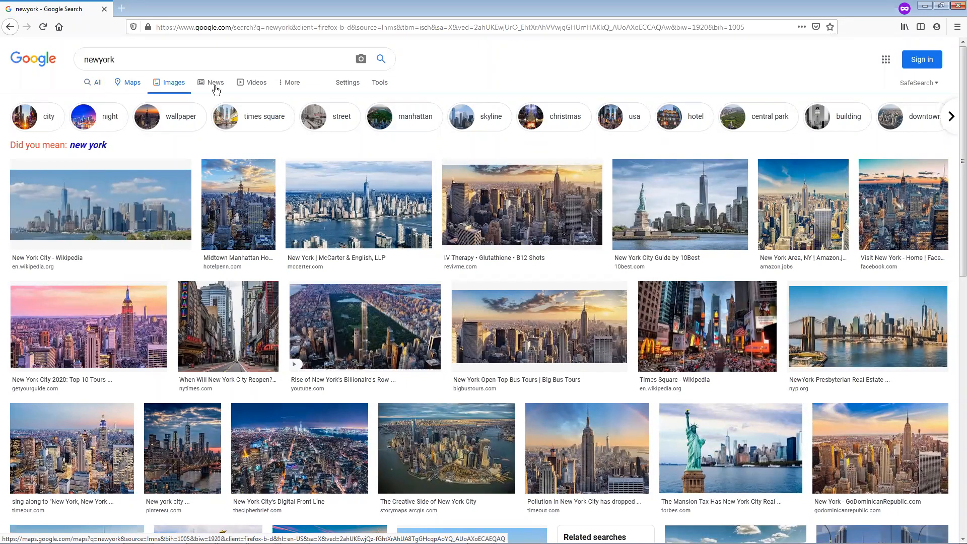
Filter the newyork image results to the Large size
click(367, 80)
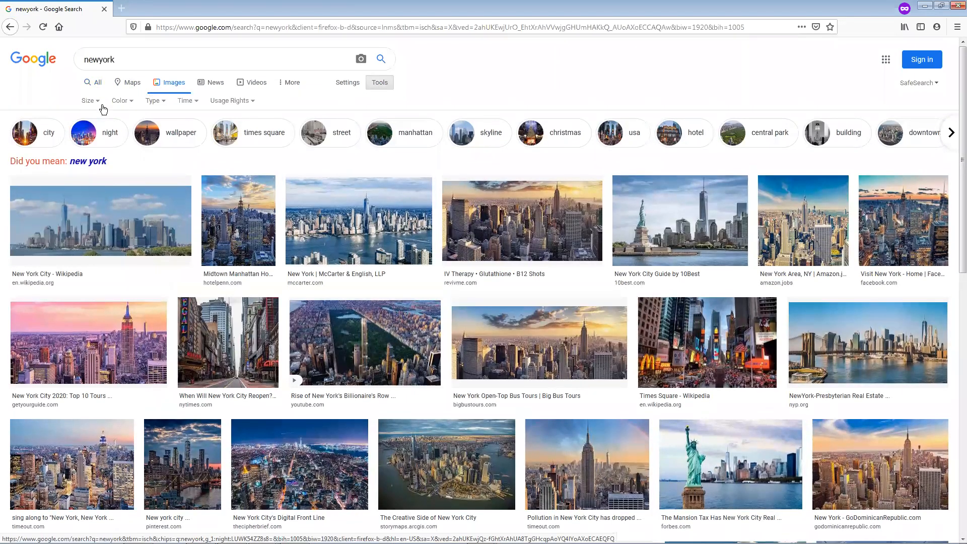
click(100, 103)
click(92, 131)
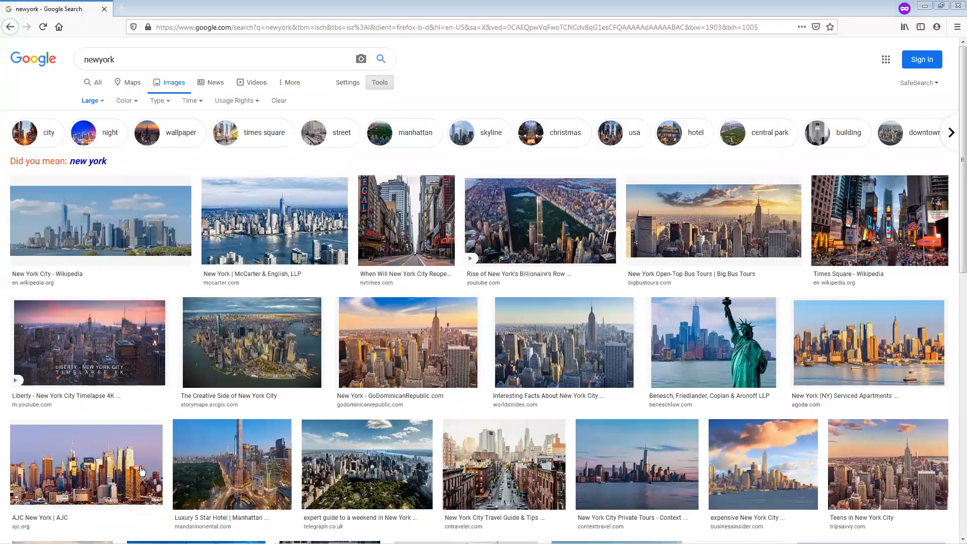
Browse the large New York images and open the preview of the orange sunset skyline photo from ny1.com
click(136, 244)
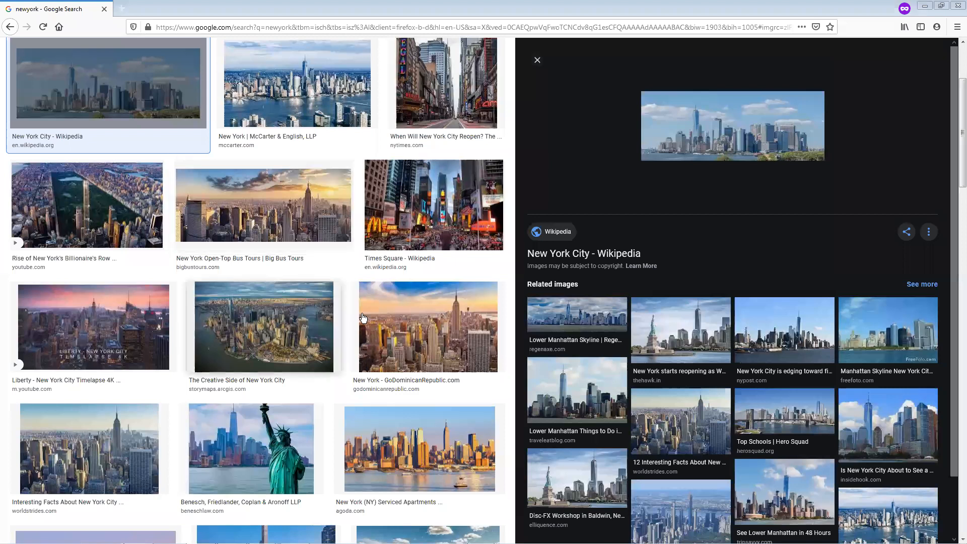
click(396, 435)
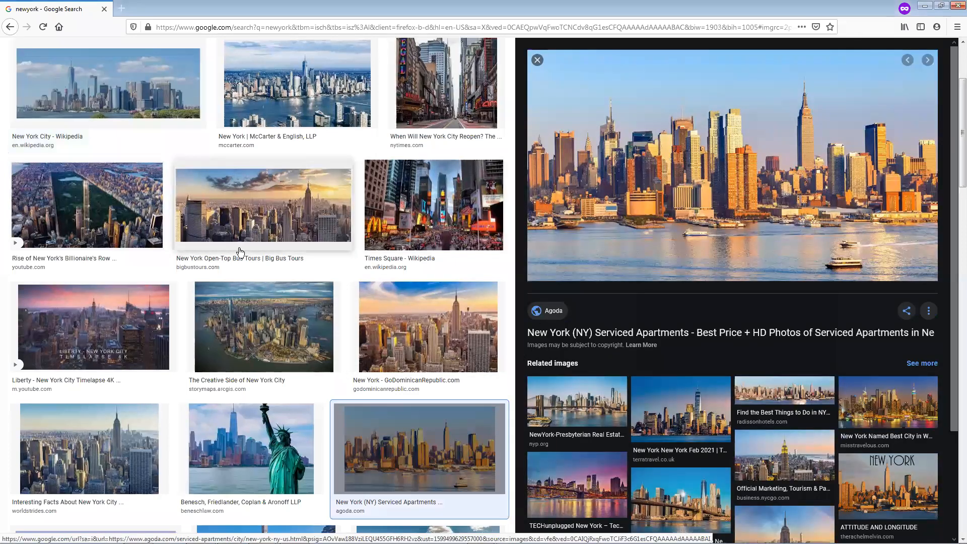
scroll(240, 361, down, 3)
scroll(240, 361, down, 5)
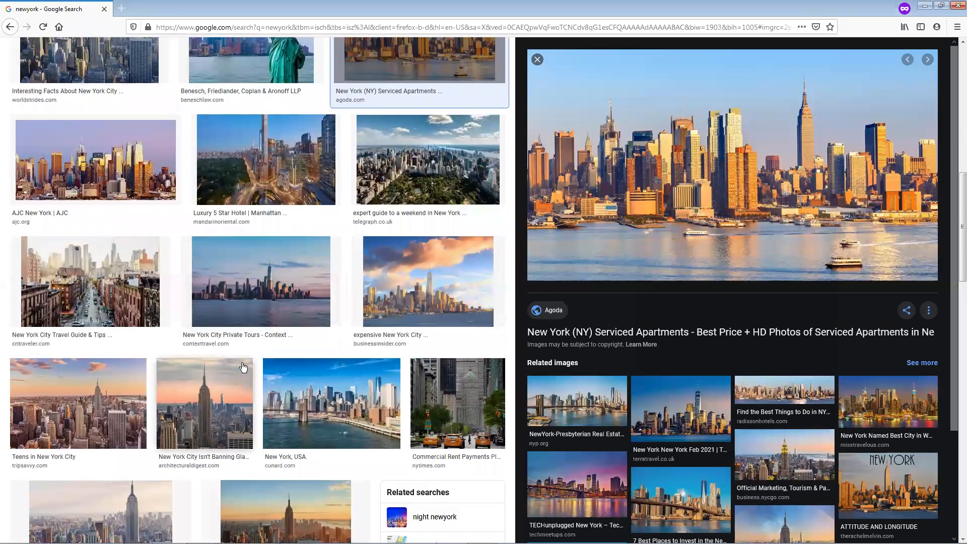
scroll(243, 367, down, 5)
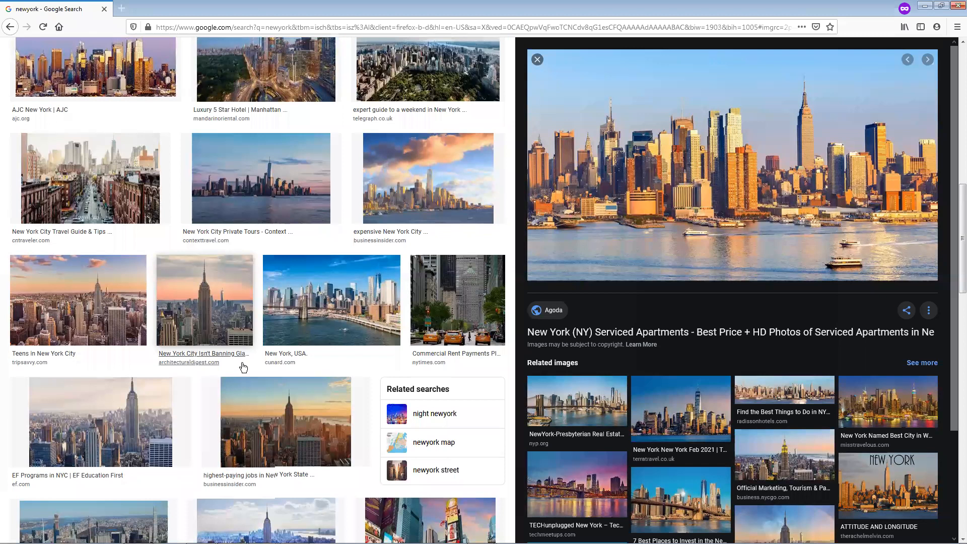
scroll(243, 366, down, 2)
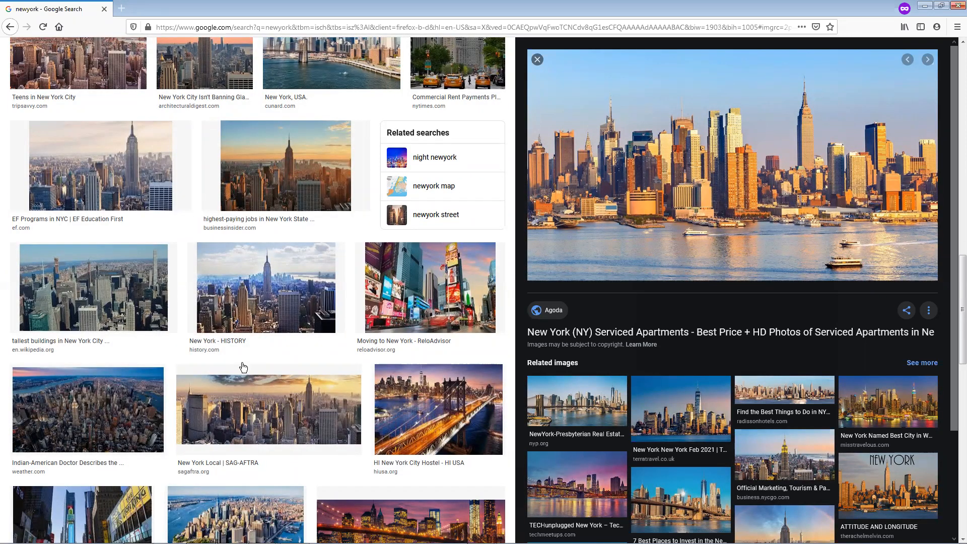
scroll(244, 366, down, 4)
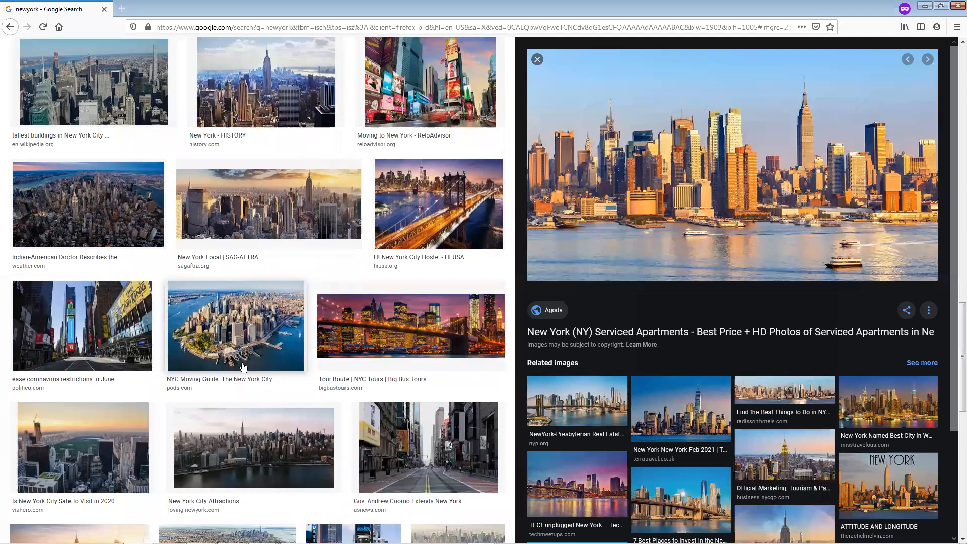
scroll(398, 335, down, 3)
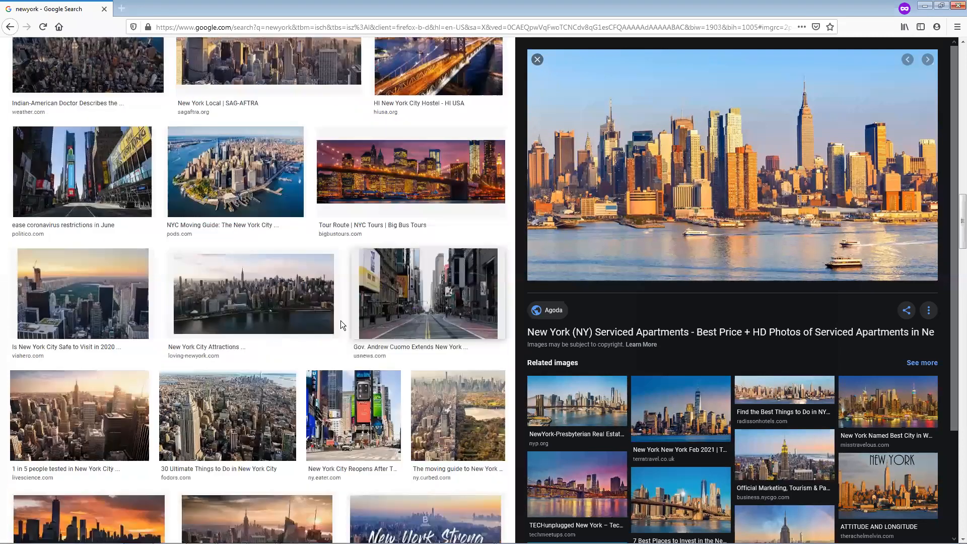
scroll(340, 320, down, 1)
scroll(306, 302, down, 1)
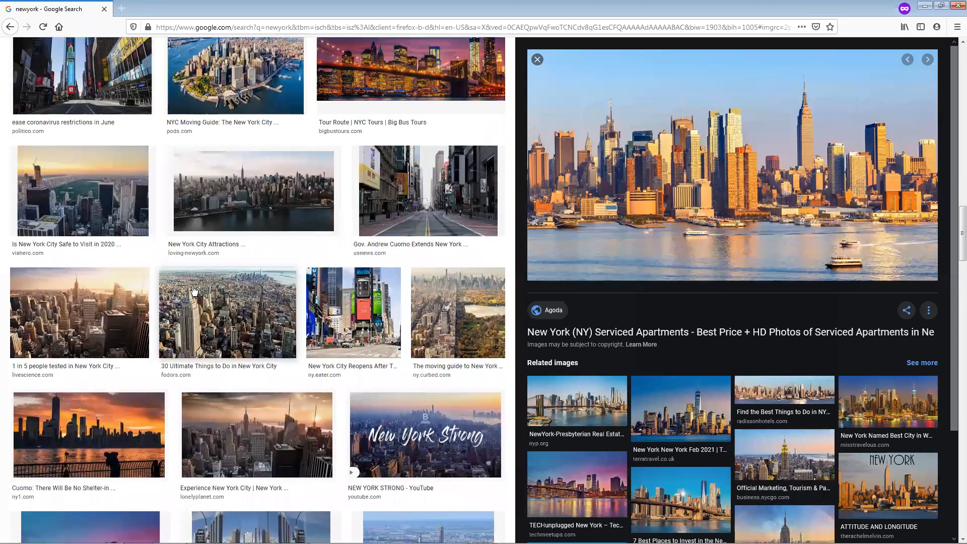
scroll(193, 290, down, 2)
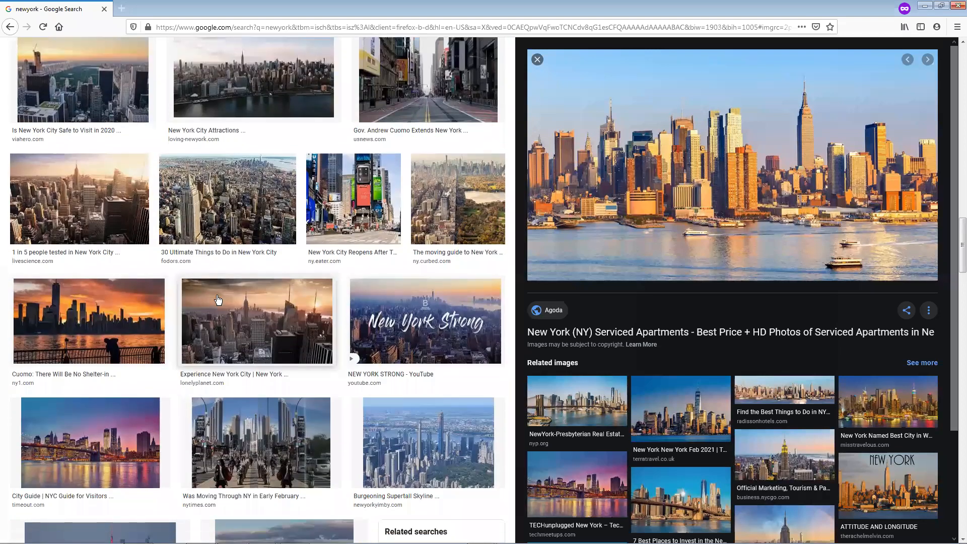
scroll(235, 300, down, 1)
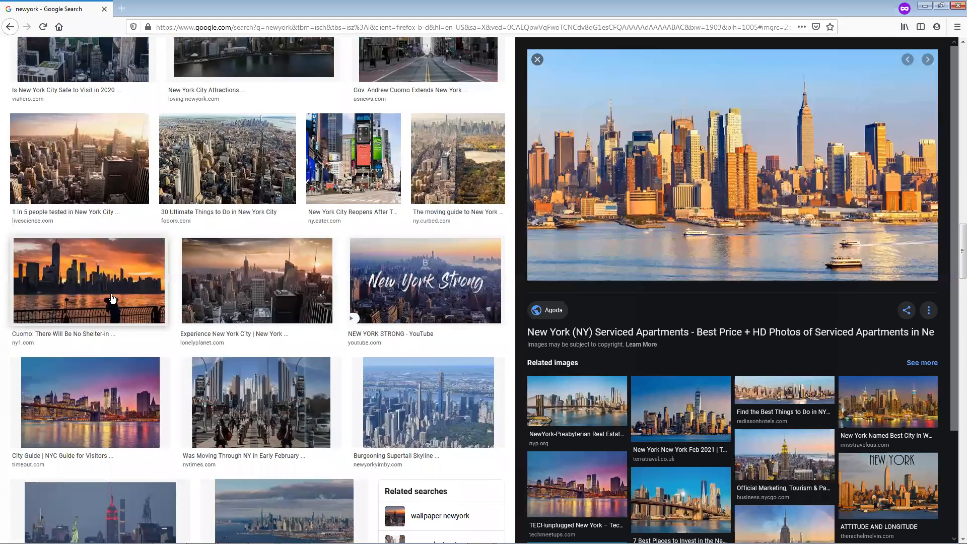
click(149, 298)
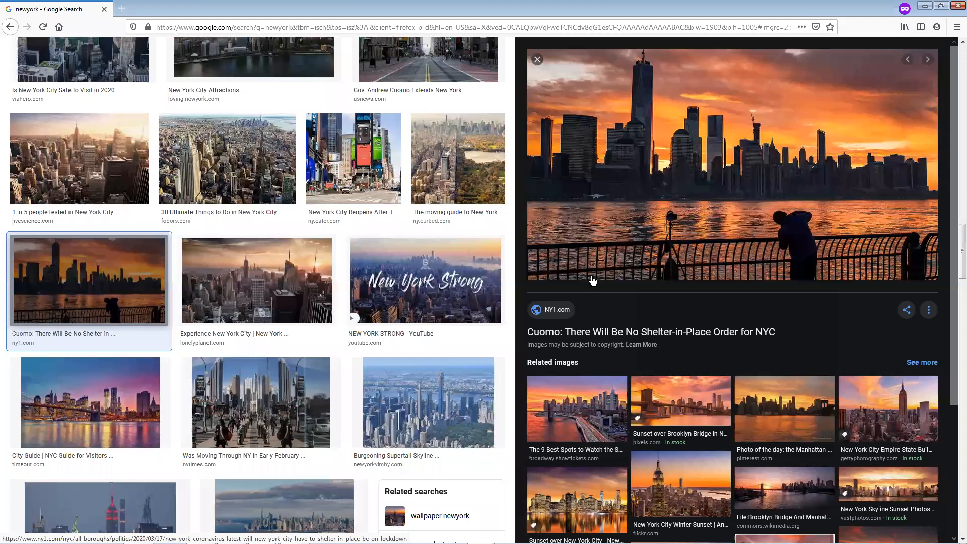
Save the sunset skyline image to the Desktop as a JPEG, keeping the file name nyc-skyline-ap_jpg
right_click(709, 135)
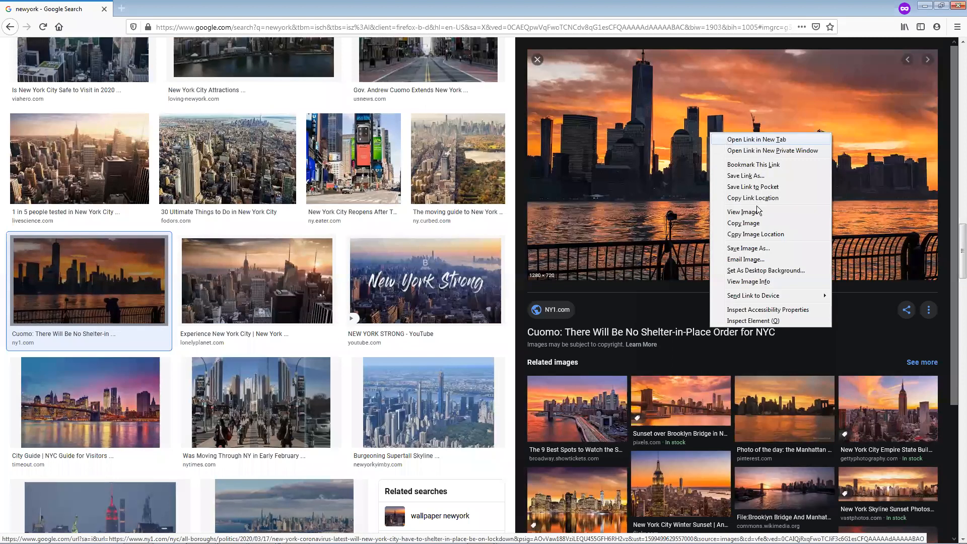
click(746, 259)
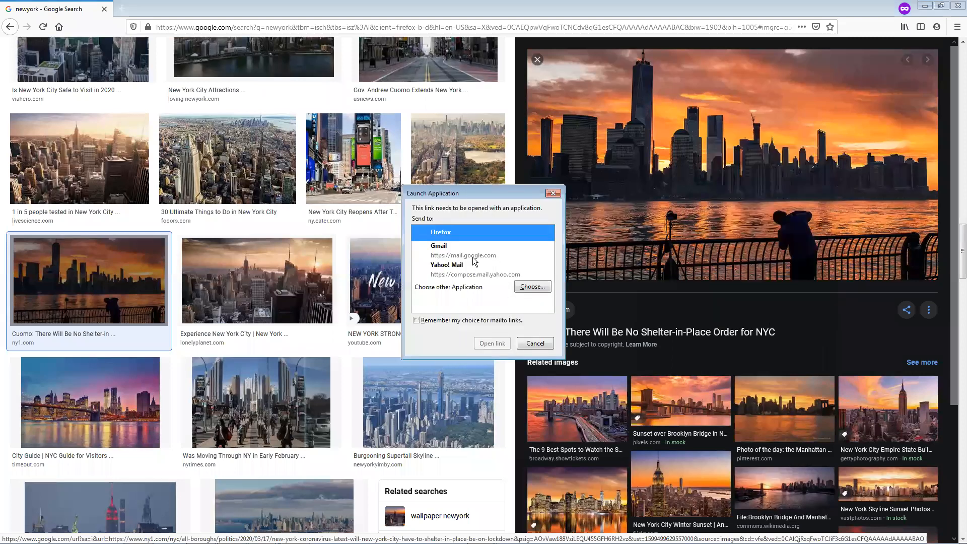
click(535, 343)
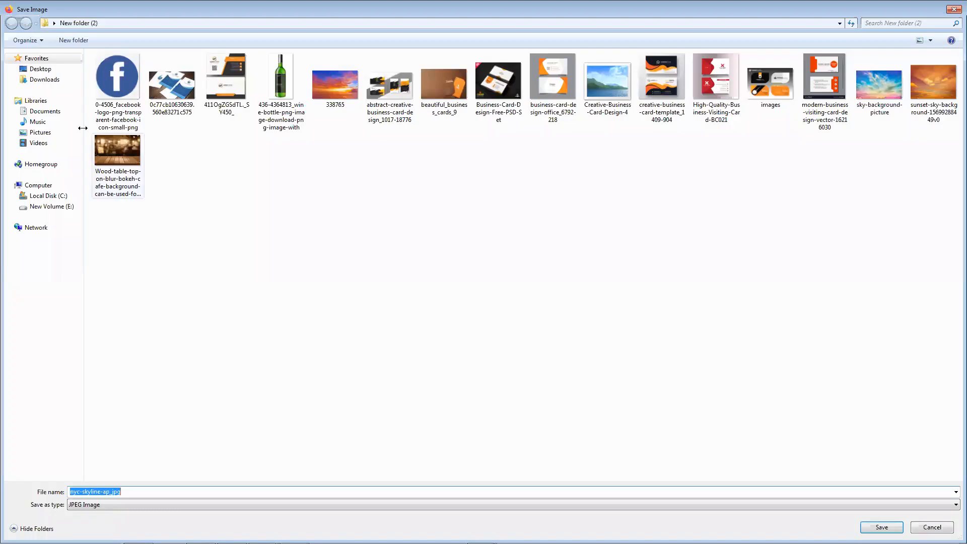
click(41, 69)
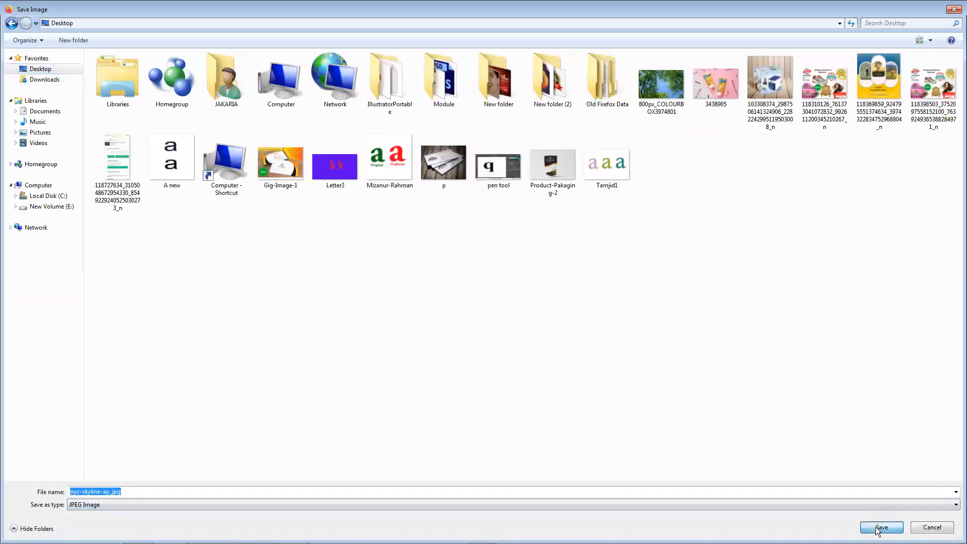
click(881, 526)
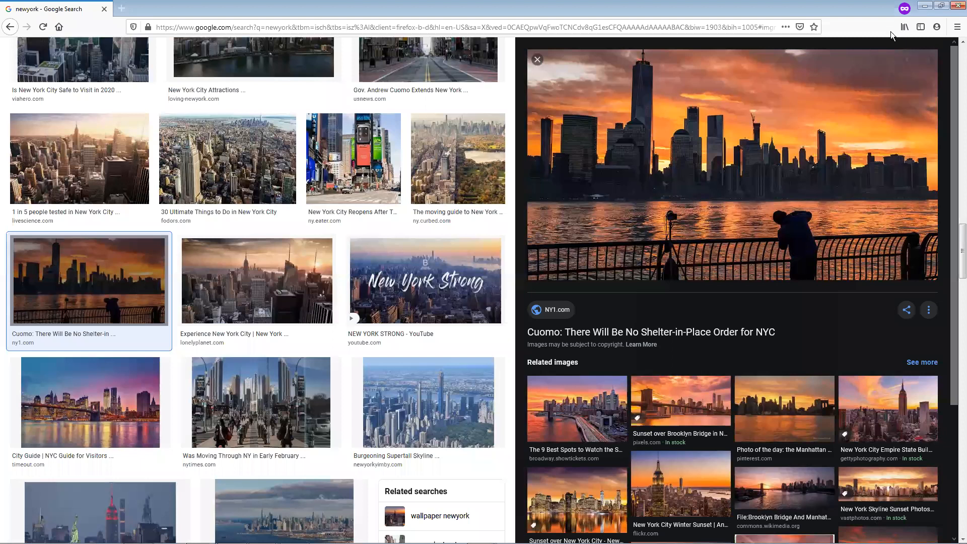
Switch to Photoshop by opening the saved skyline image from the desktop as its own document, fitted to the window
click(881, 54)
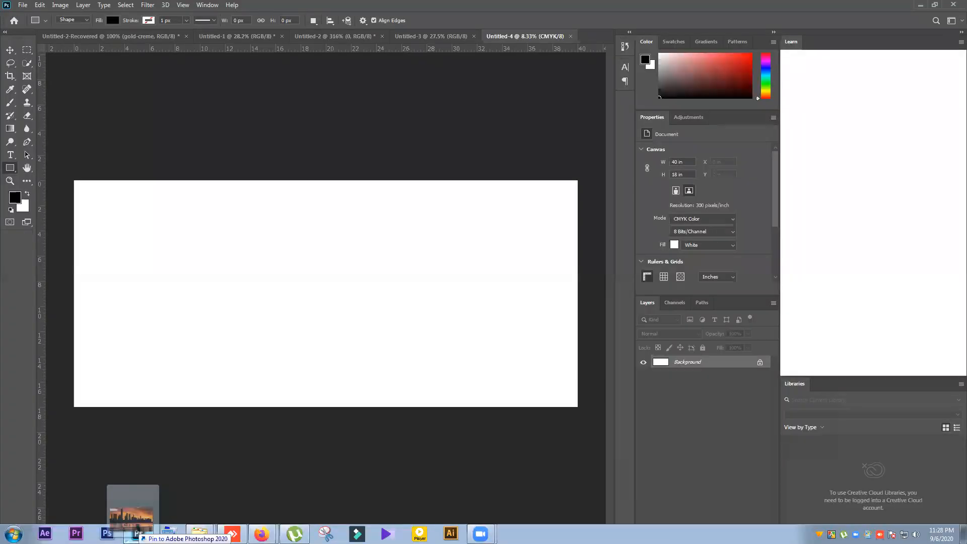
click(136, 538)
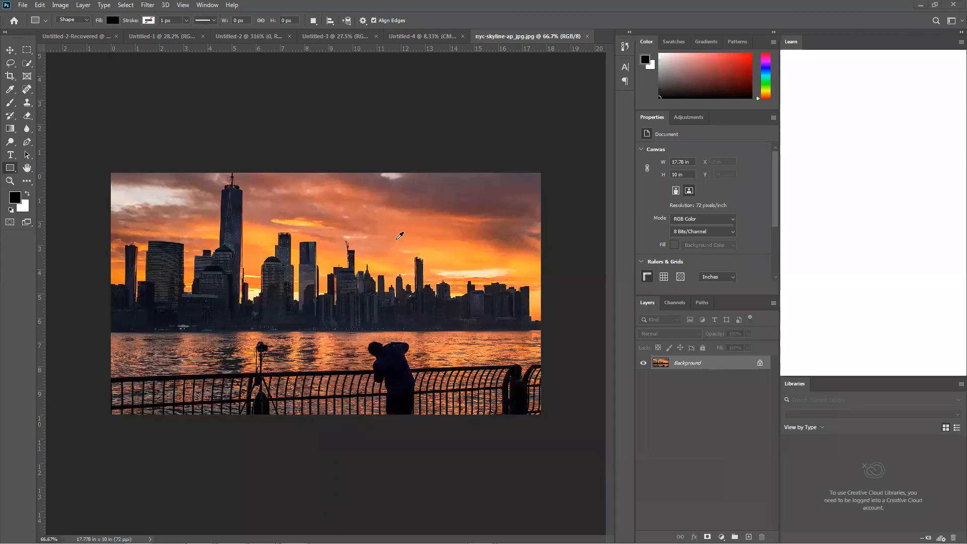
scroll(383, 244, up, 5)
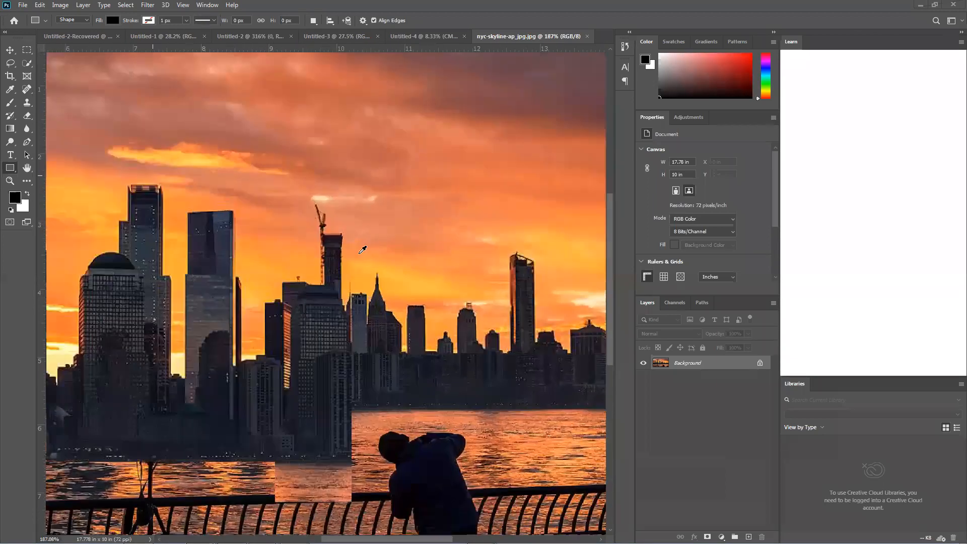
key(ctrl+0)
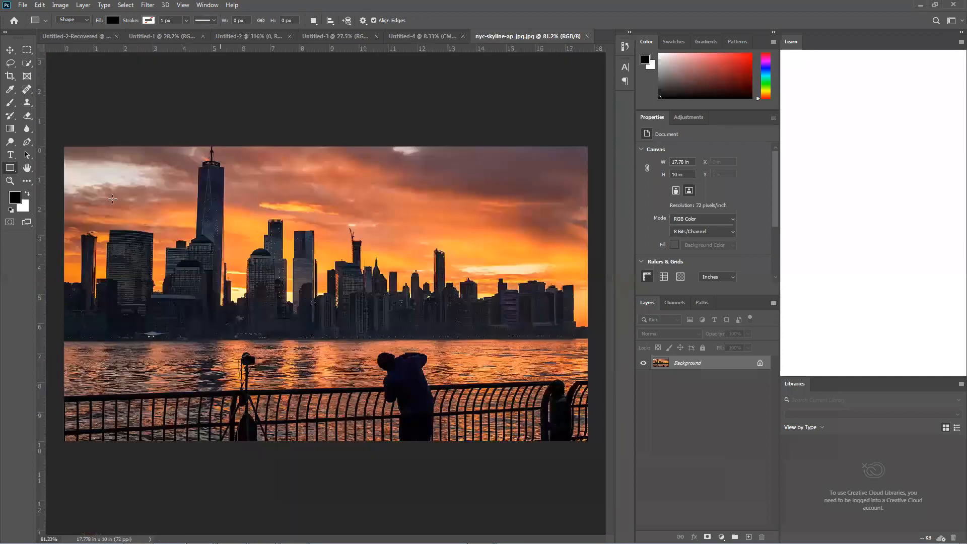
With the Pen tool in Path mode, start a path at the image's left edge on the low building's roofline, undoing the misplaced second point
drag(27, 142, 72, 176)
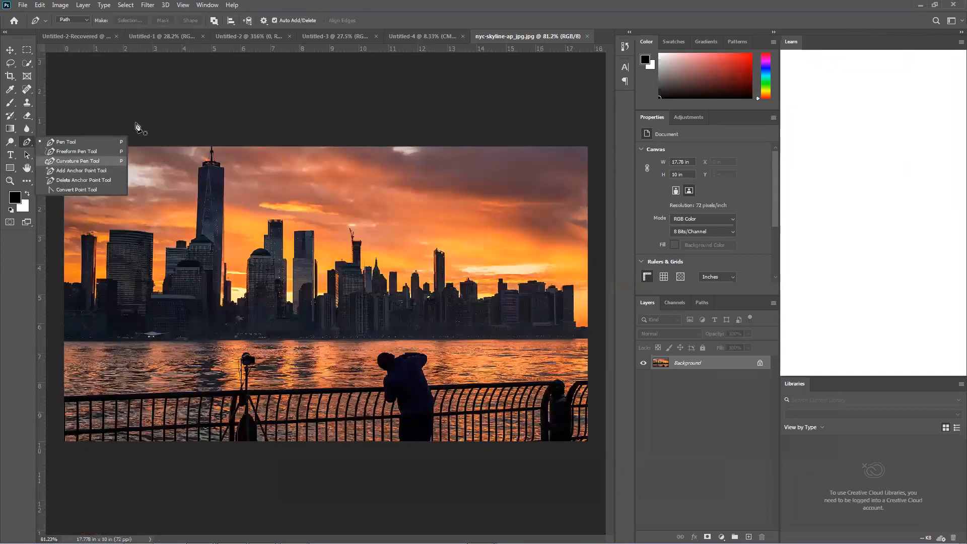
scroll(63, 285, up, 2)
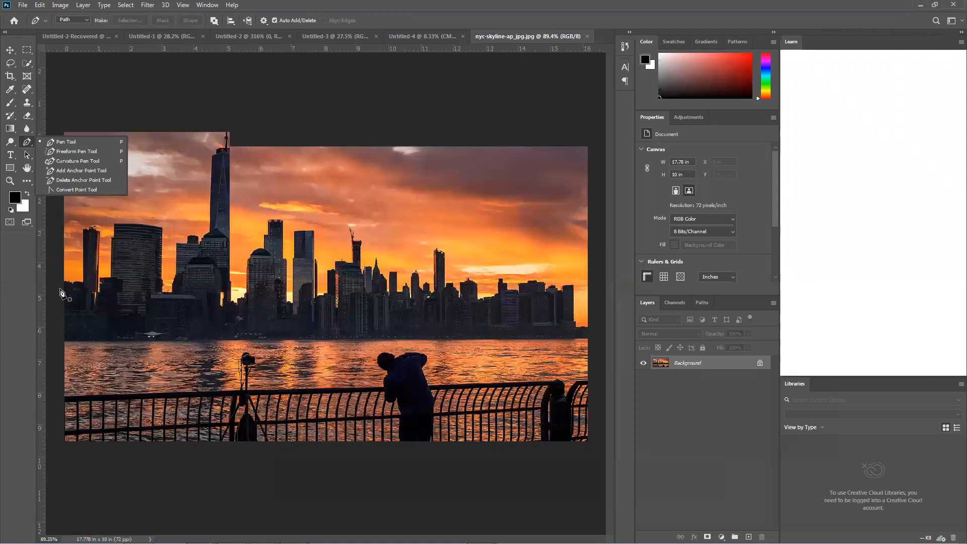
scroll(72, 274, up, 2)
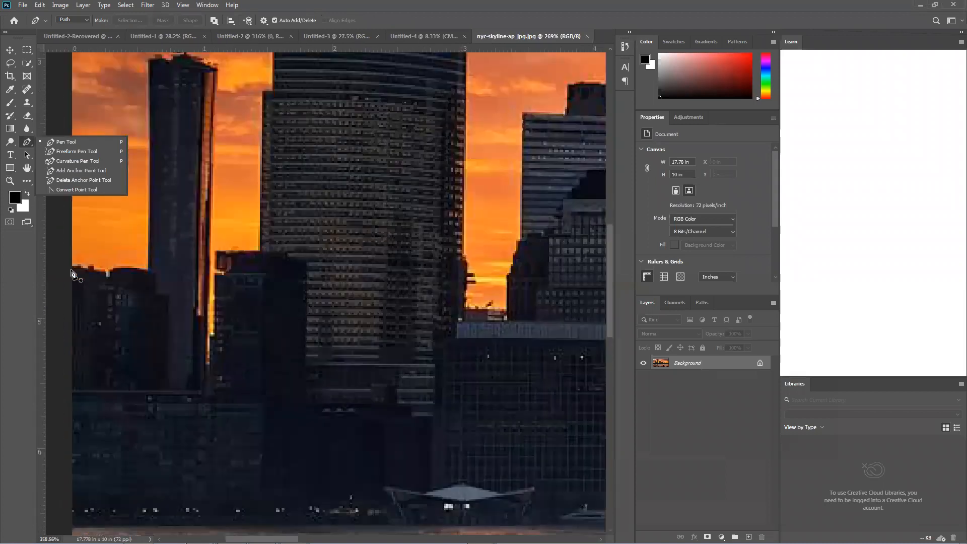
scroll(72, 269, up, 2)
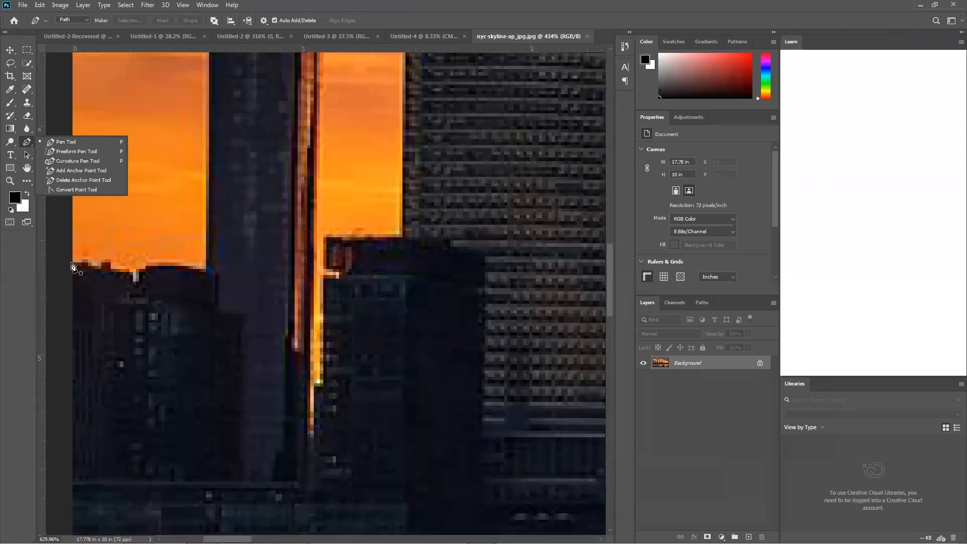
scroll(72, 267, down, 1)
click(72, 262)
drag(86, 260, 89, 265)
key(ctrl+z)
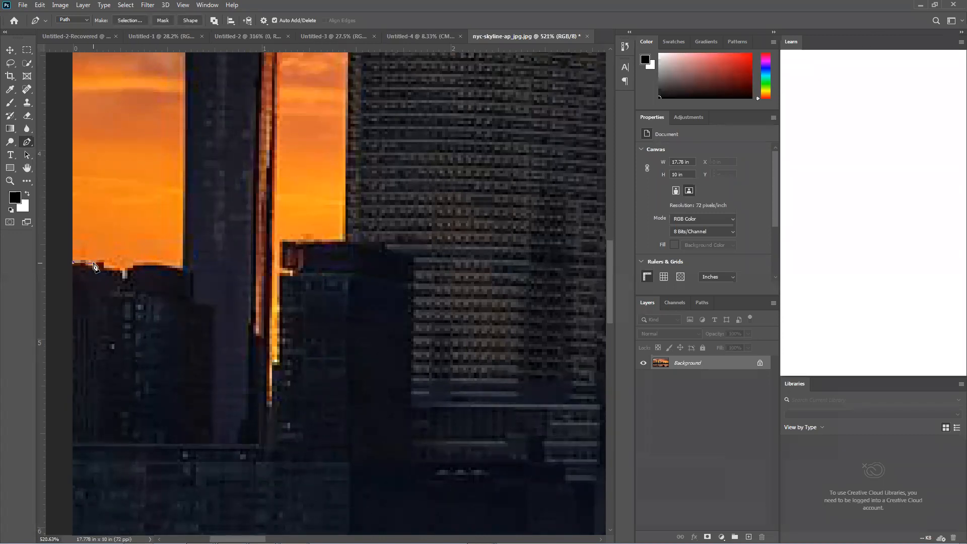
Trace the low building's roofline with Pen anchor points from the image's left edge towards the first tall tower
drag(81, 262, 87, 266)
click(97, 265)
click(96, 265)
click(94, 261)
click(123, 271)
Extend the path up the left side of the first tall tower to its upper-left corner
scroll(170, 231, down, 3)
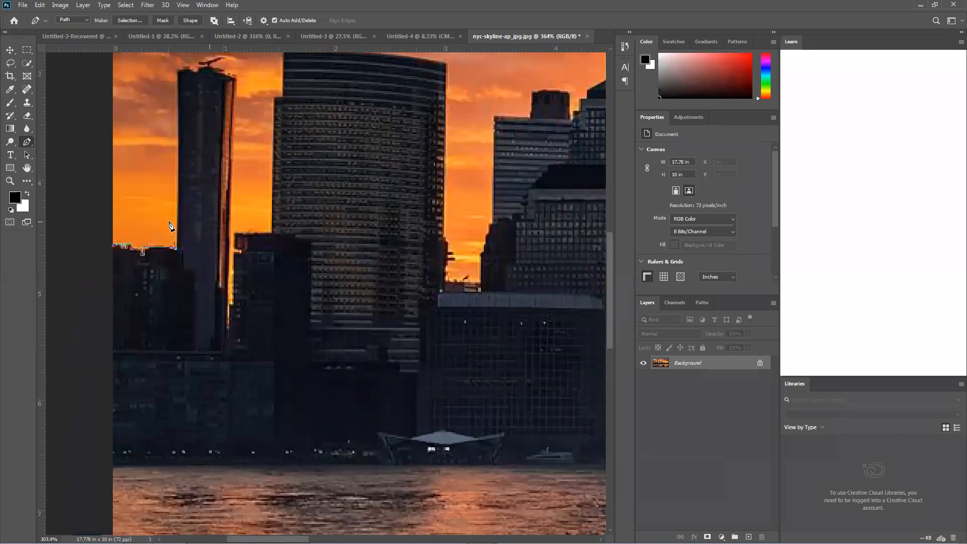
scroll(175, 151, down, 2)
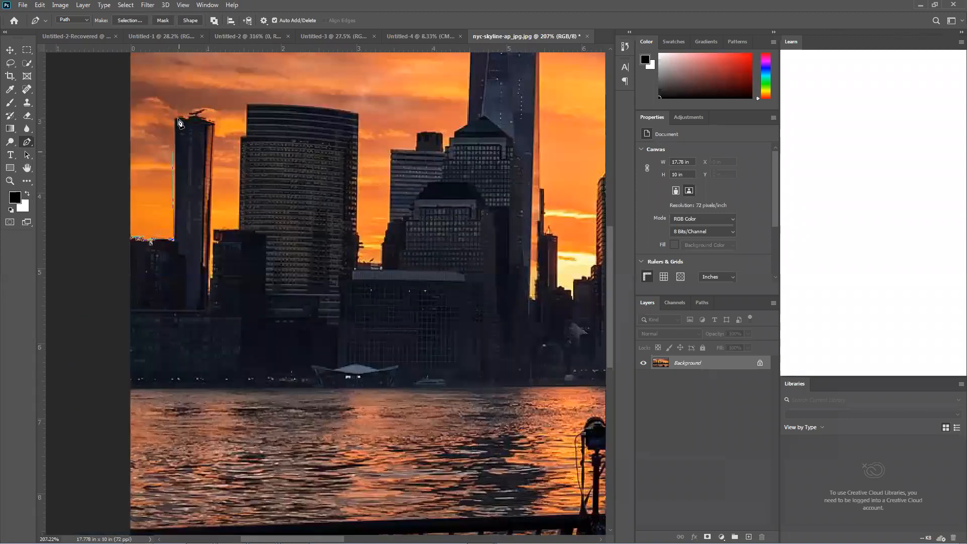
scroll(177, 125, up, 4)
scroll(167, 120, up, 1)
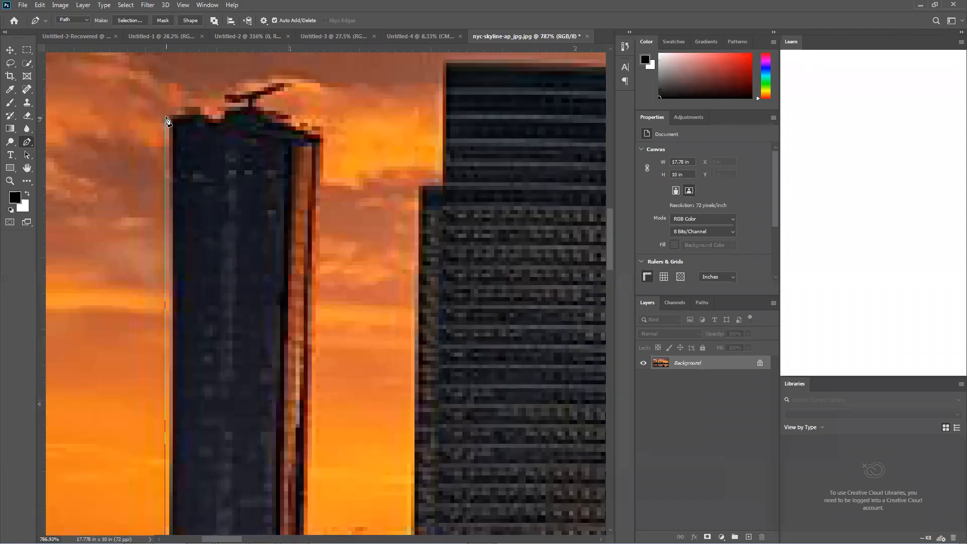
click(168, 115)
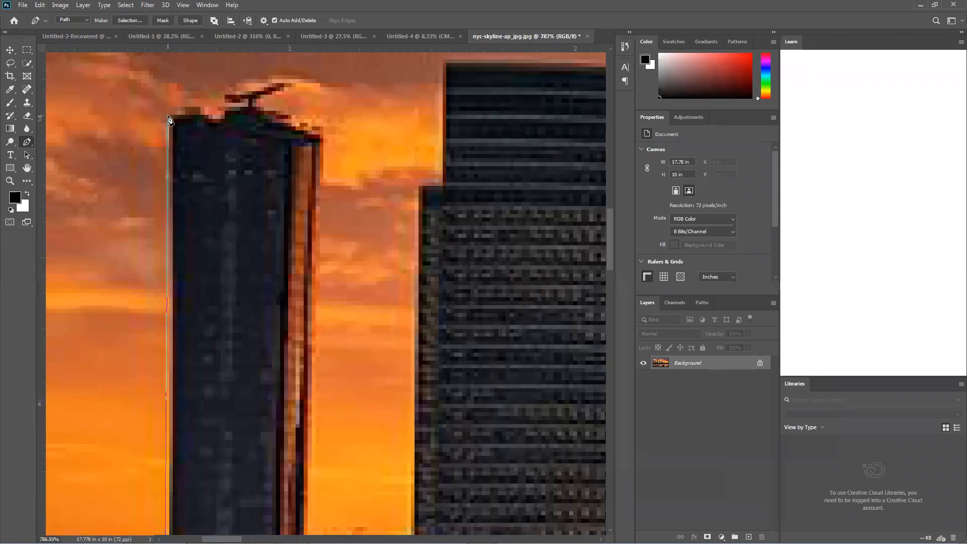
Continue the path around the first tower's roof and antenna and down its right side to the gap before the neighbouring low building
click(220, 115)
click(224, 94)
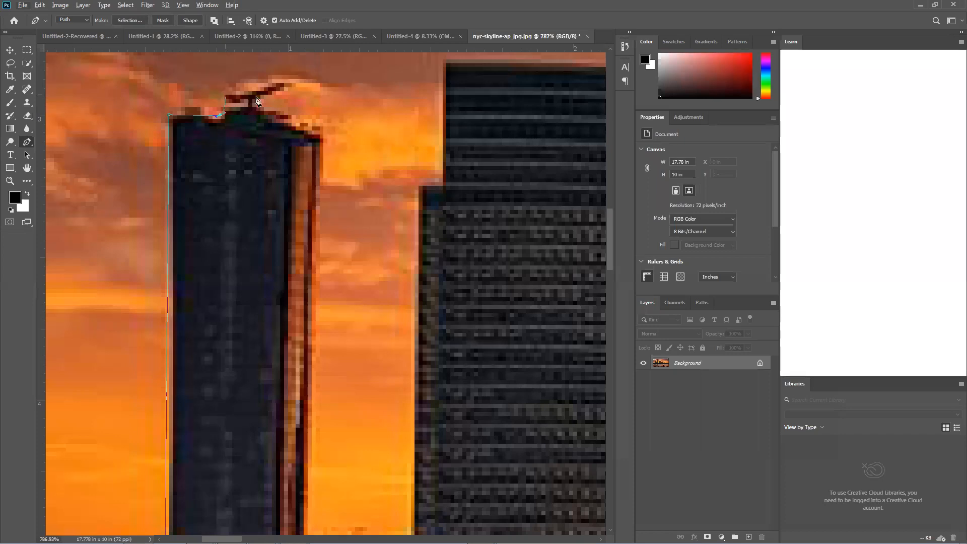
scroll(280, 86, down, 2)
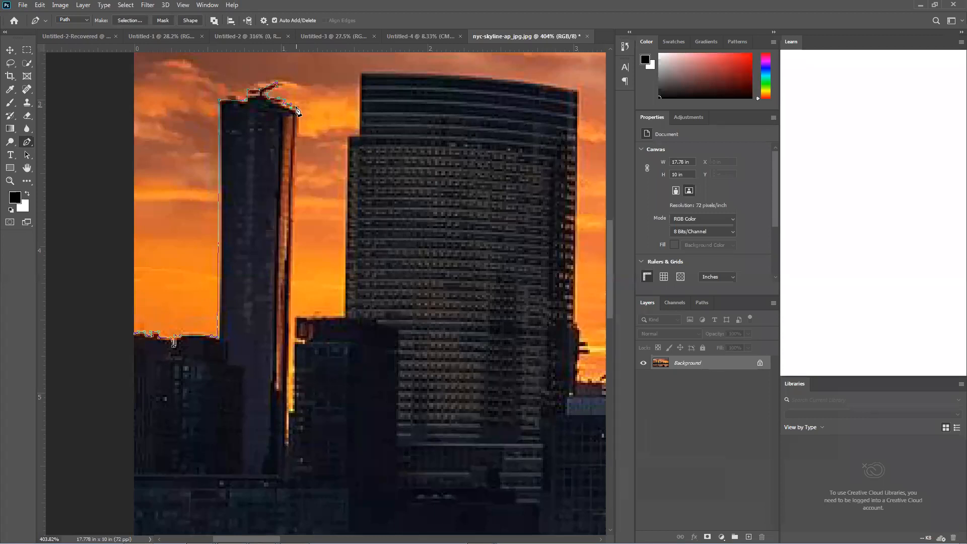
click(299, 108)
click(286, 441)
click(289, 411)
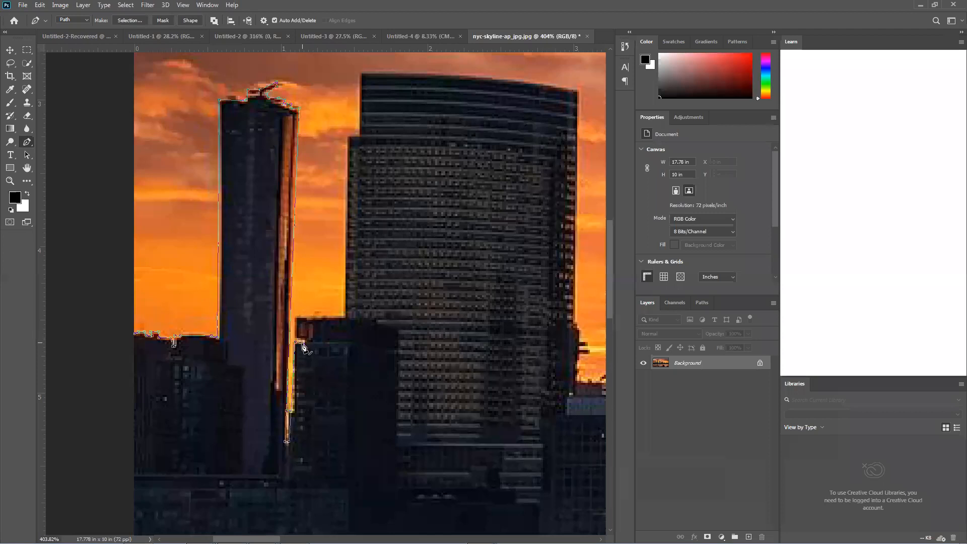
Trace the low building between the towers and continue up the wide tower's left side to its stepped ledge
click(301, 342)
click(295, 317)
click(344, 315)
click(349, 136)
scroll(361, 141, down, 3)
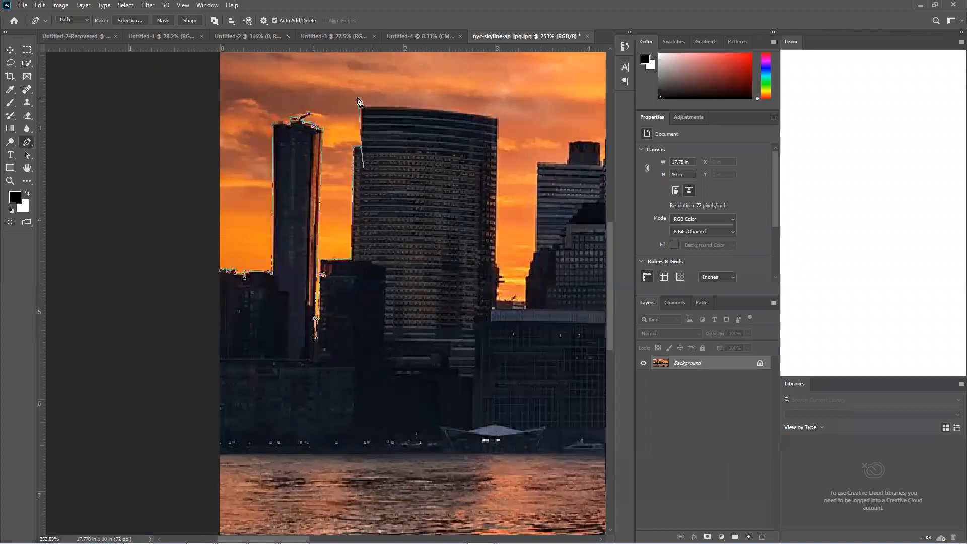
Trace the wide tower's curved roof and down its right side towards the low rooftops beside it
click(362, 108)
click(477, 117)
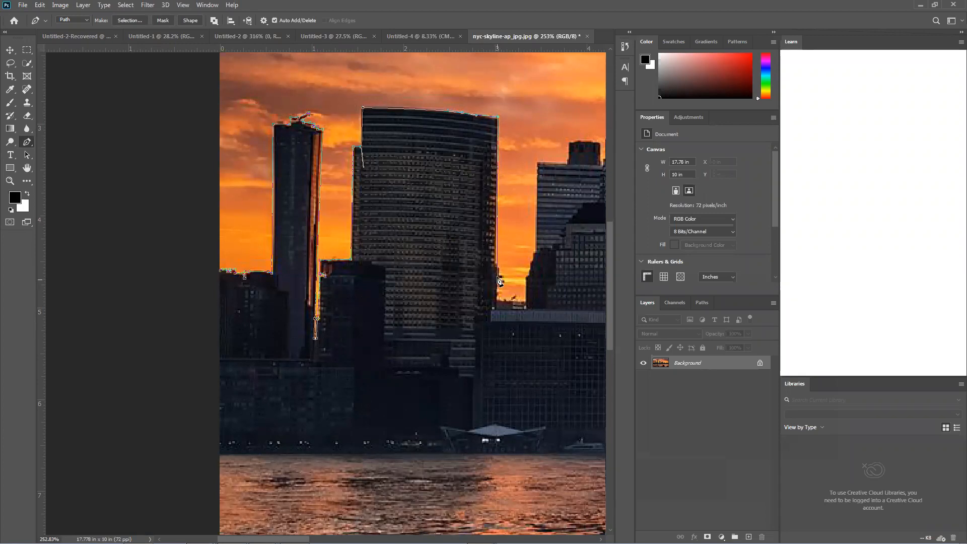
click(495, 262)
click(522, 300)
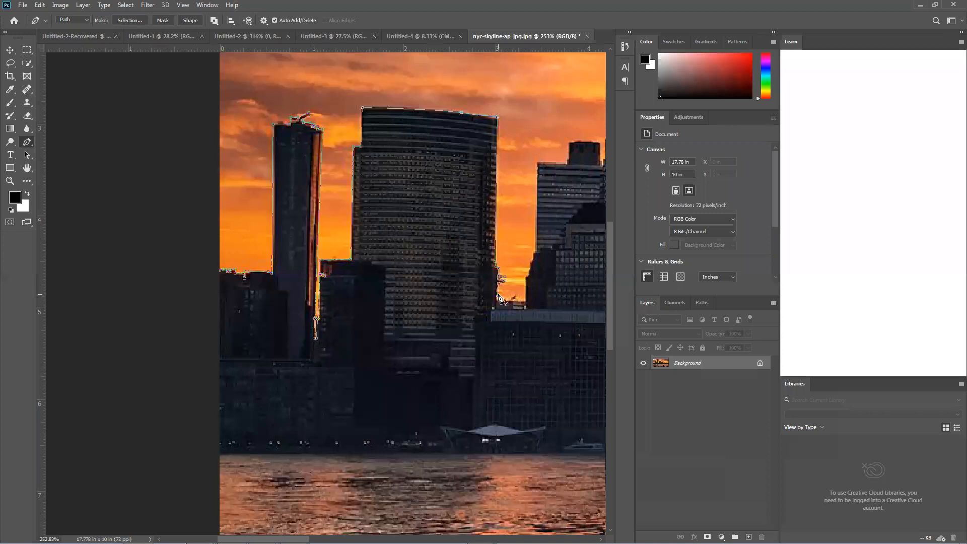
Run the path straight down past the image's lower edge, around its lower-left corner, and close it at the starting point
scroll(521, 513, down, 3)
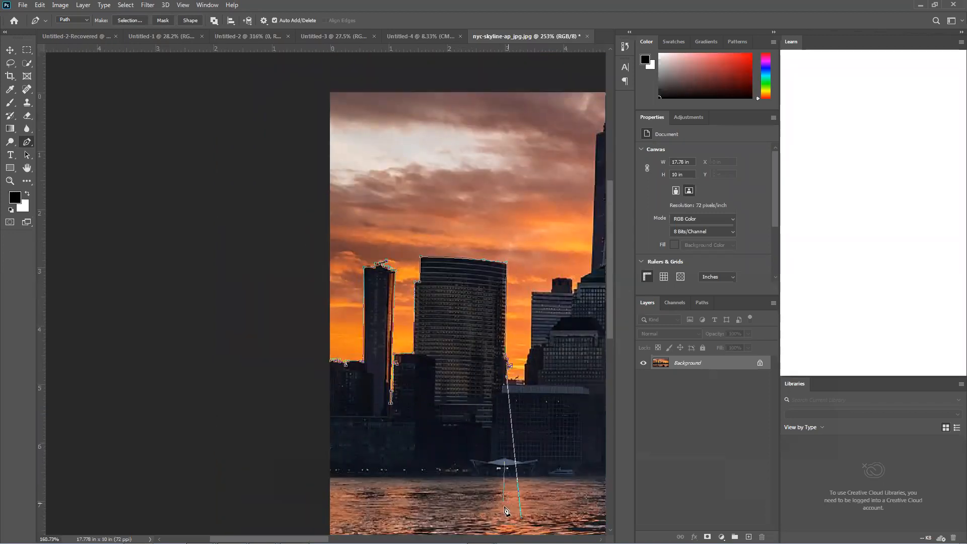
scroll(506, 510, down, 2)
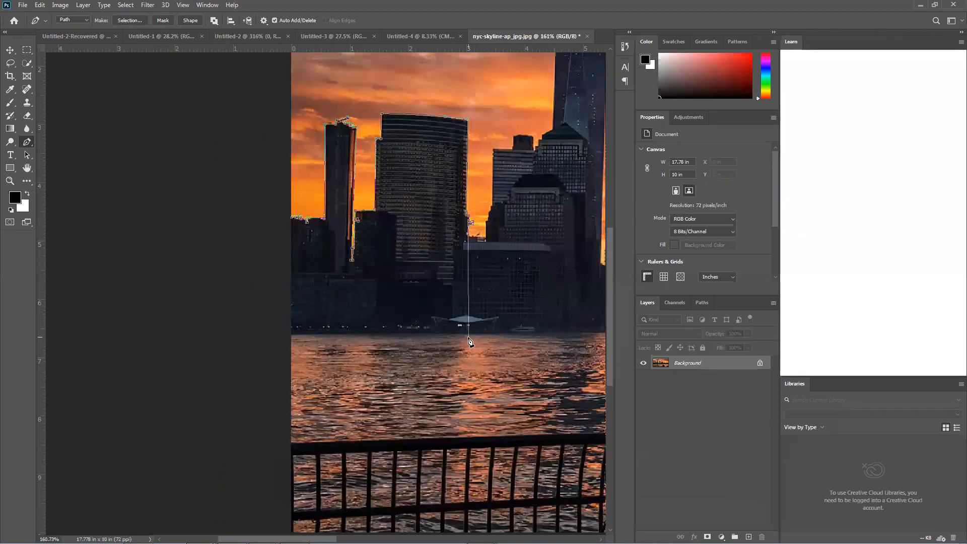
scroll(467, 333, down, 2)
scroll(463, 427, down, 1)
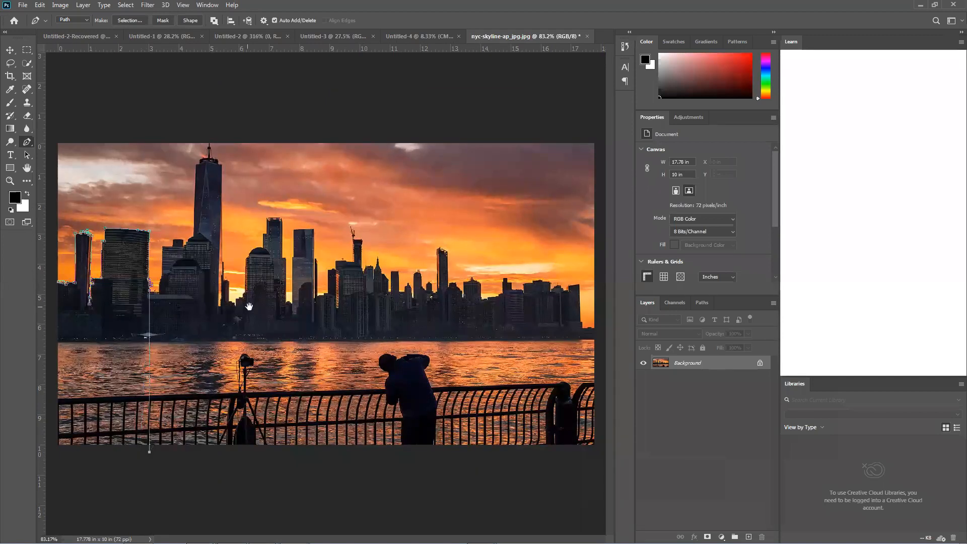
click(149, 451)
click(46, 459)
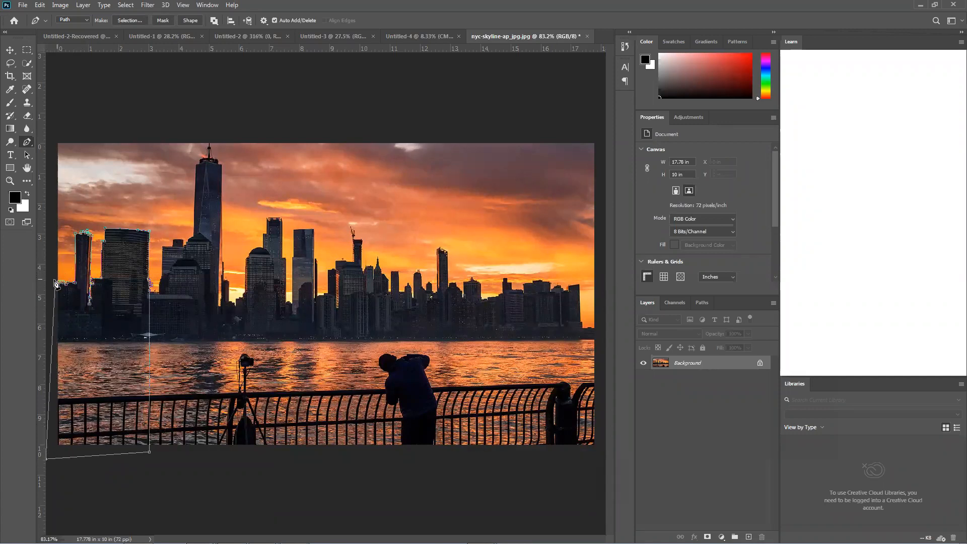
click(58, 283)
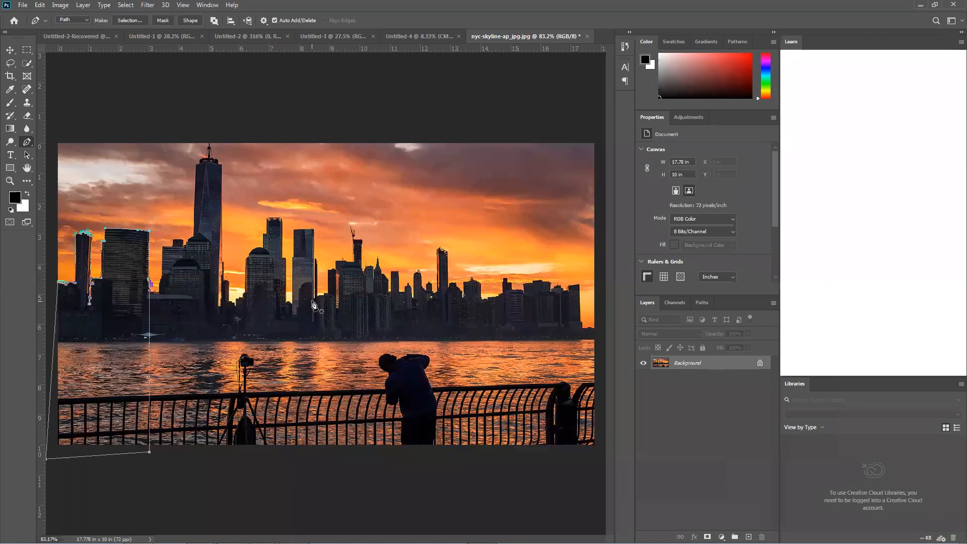
Convert the path to a selection, deselect and reselect it, and copy the selected buildings to a new layer
key(ctrl+Return)
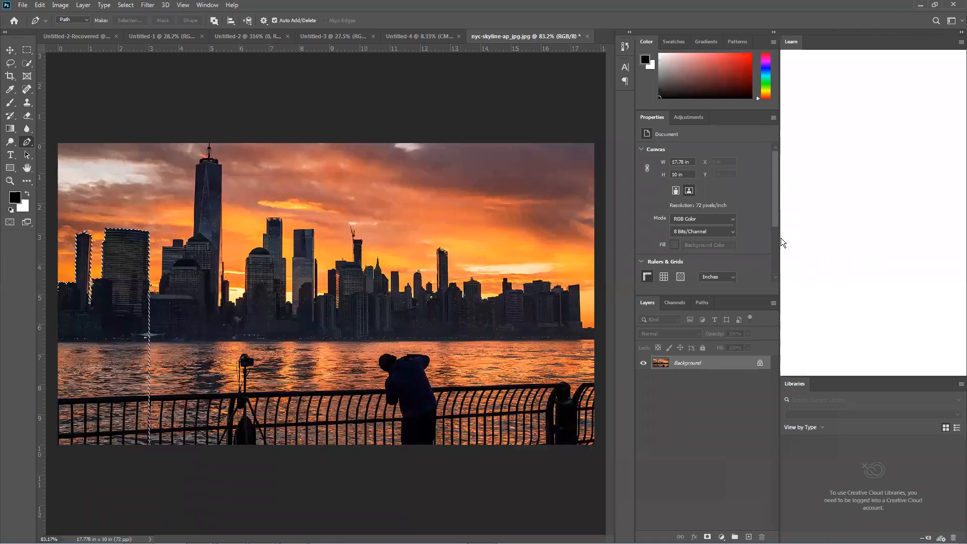
key(ctrl+d)
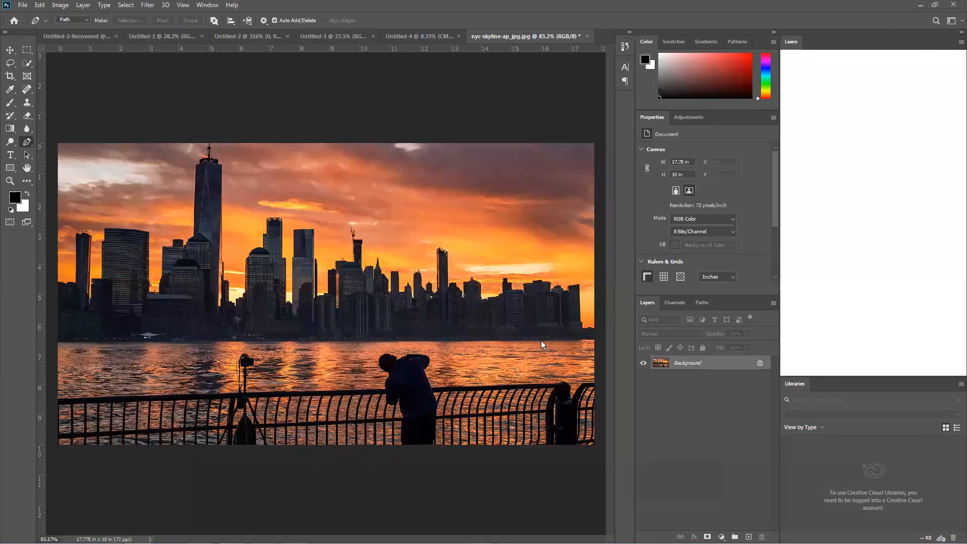
key(ctrl+shift+d)
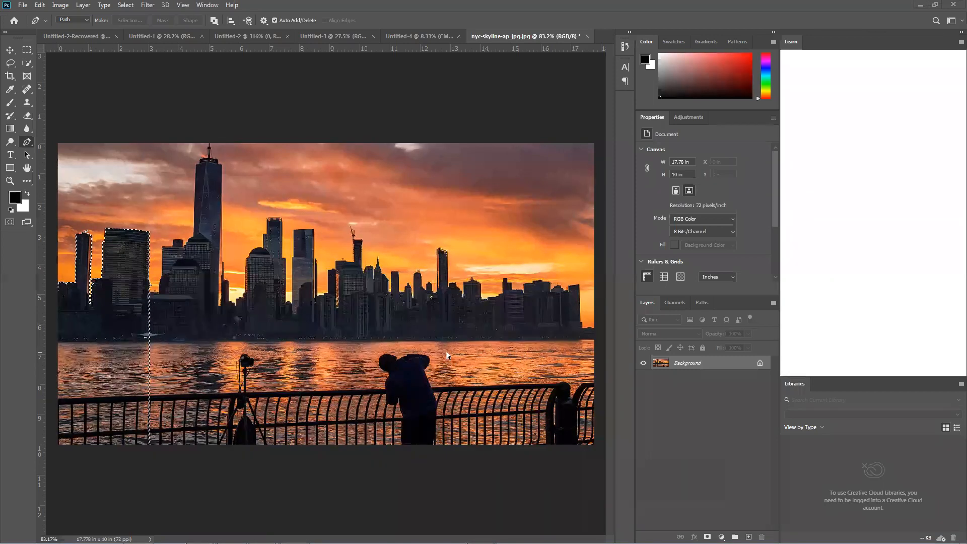
key(ctrl+j)
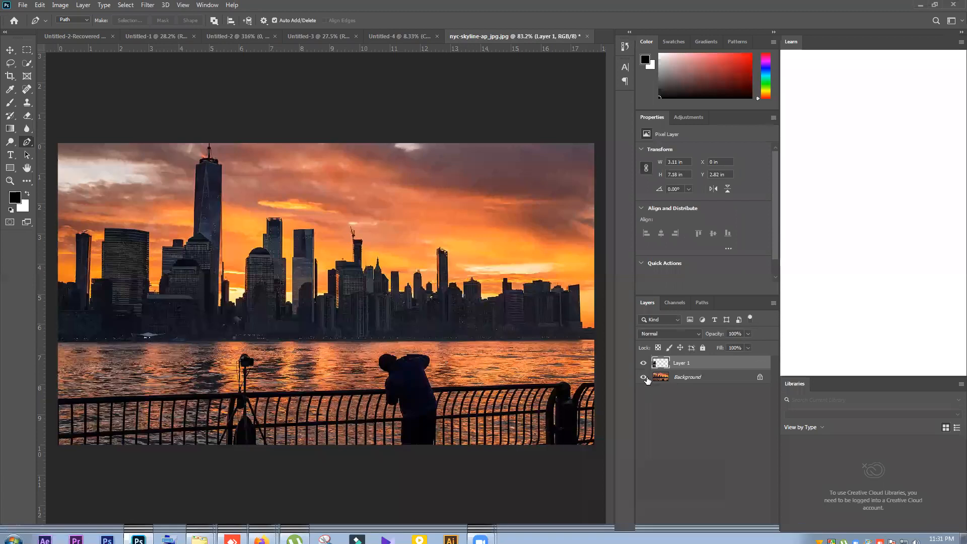
Hide the Background layer and move the building cutout to about X 6.2 in, Y 3.1 in
click(643, 377)
click(9, 50)
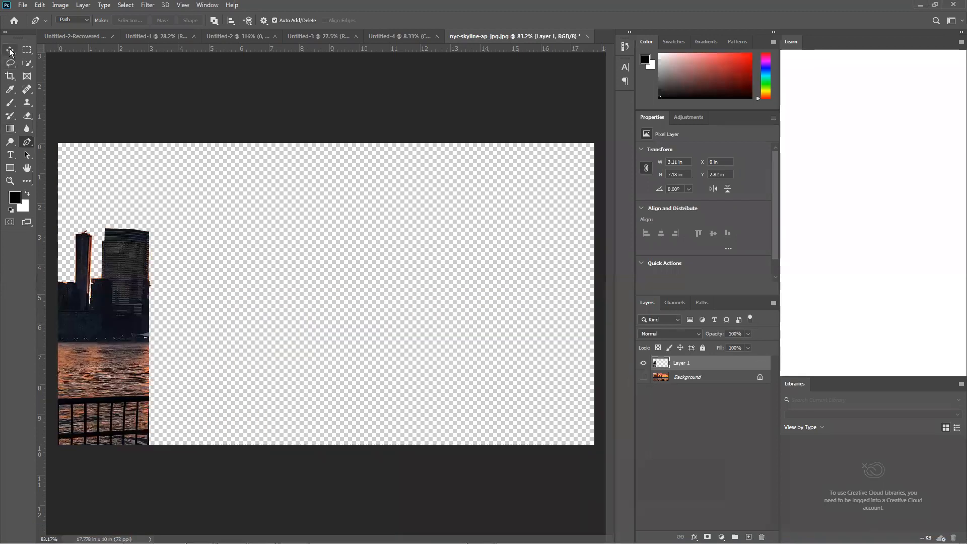
drag(121, 326, 251, 316)
Float the Photoshop window, minimize the browser windows, and open New folder (2) from the desktop
double_click(346, 10)
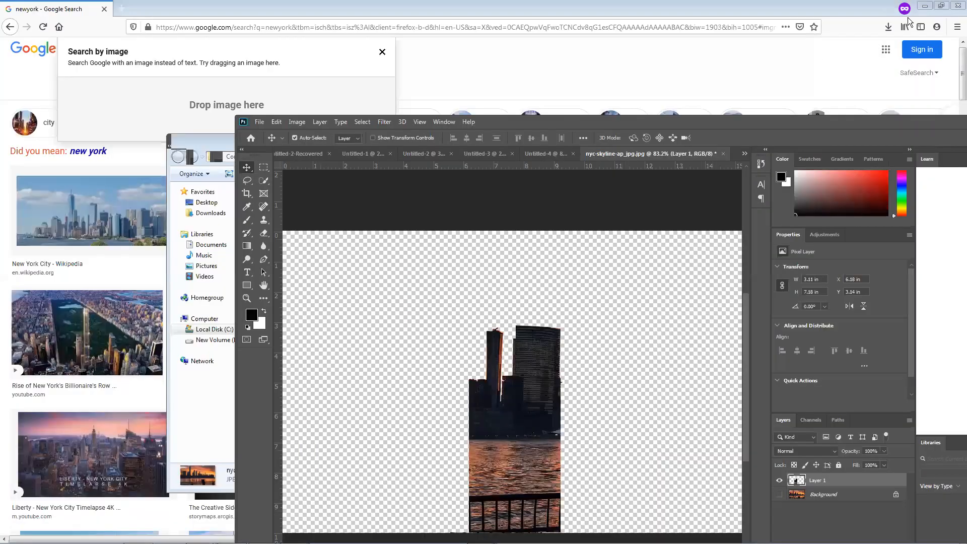
click(928, 9)
click(928, 9)
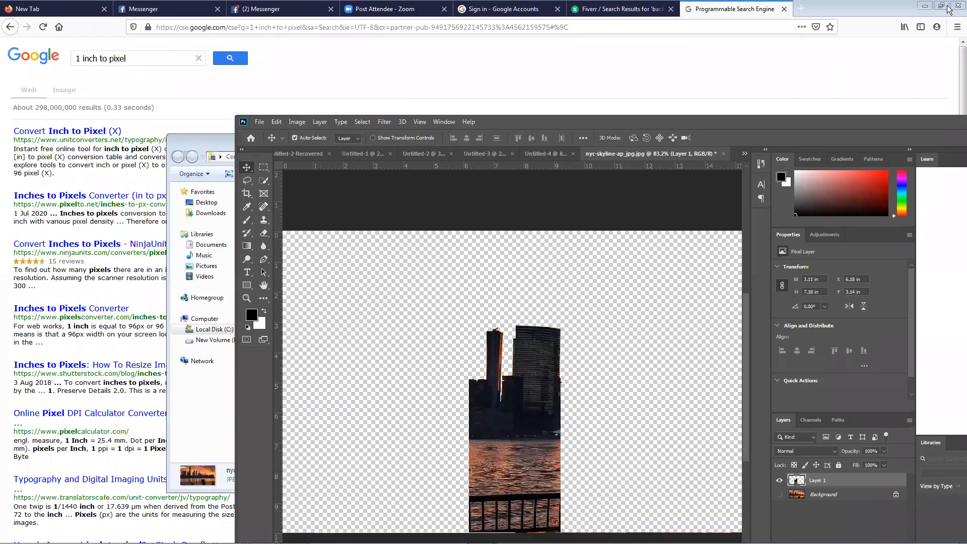
click(924, 6)
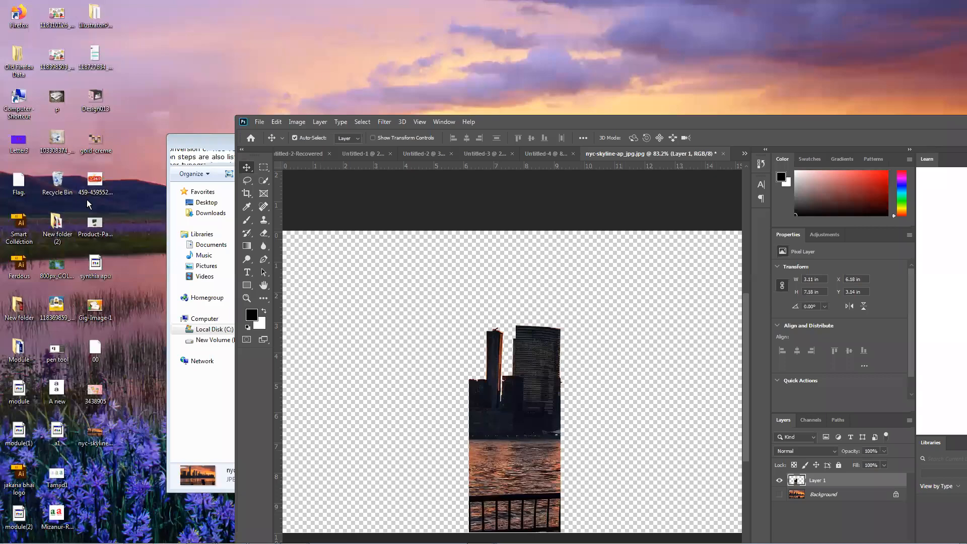
double_click(56, 224)
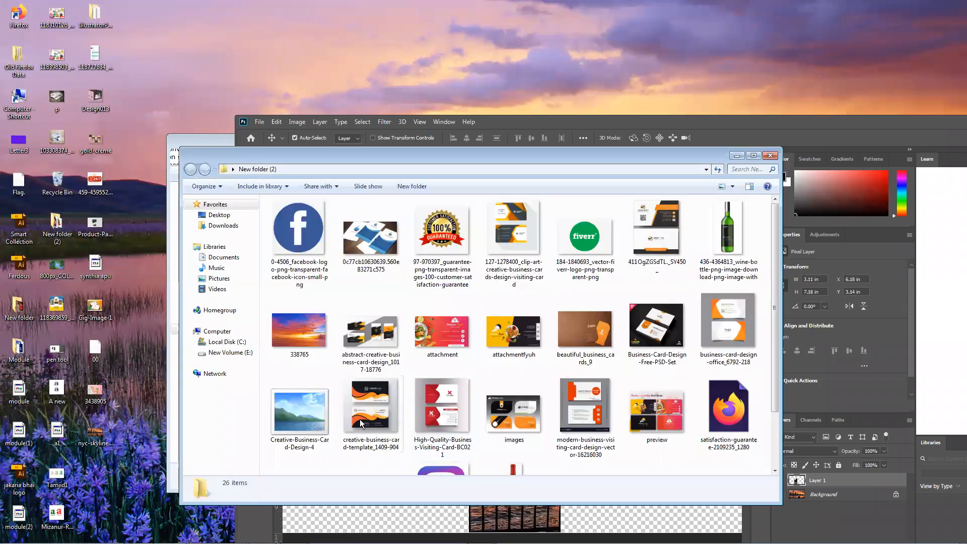
Place the 338765 sunset image from the folder into the skyline document and commit it with Photoshop maximized again
drag(308, 342, 690, 515)
double_click(805, 123)
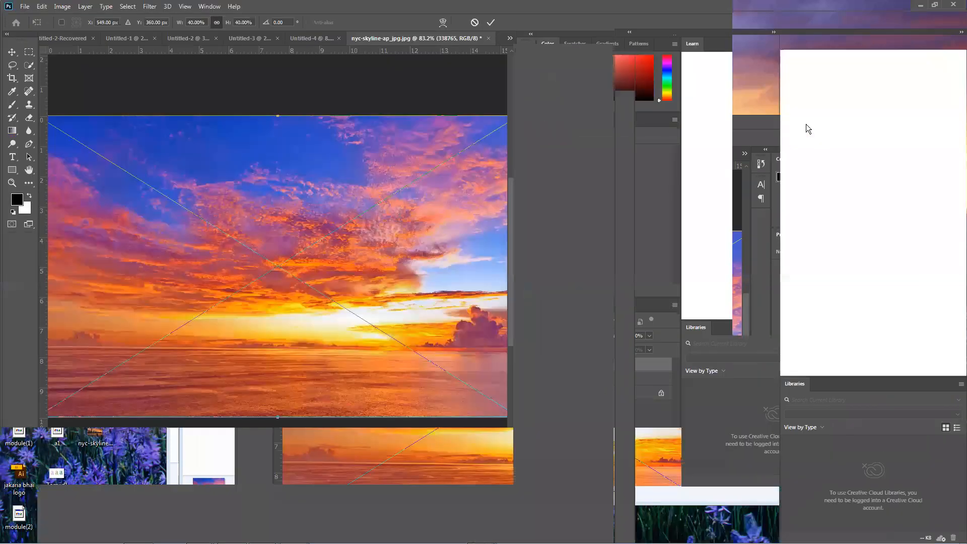
mouse_move(494, 333)
mouse_down()
mouse_move(536, 333)
mouse_move(504, 339)
mouse_up()
key(Return)
Put the sunset layer beneath the building cutout and reposition both, with the sunset at X 2.73 in, Y -0.69 in
drag(728, 370, 721, 387)
drag(293, 323, 277, 386)
drag(136, 339, 219, 327)
drag(310, 330, 308, 292)
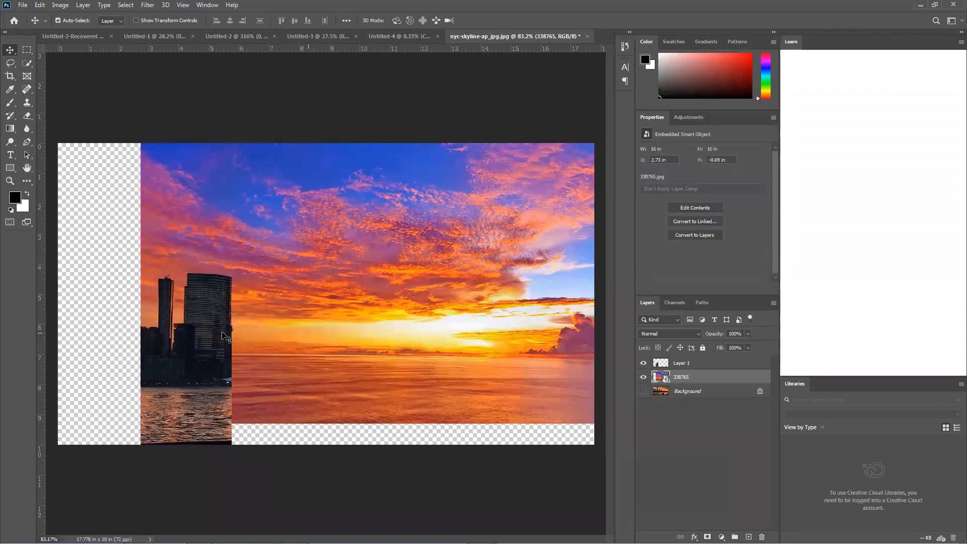
Select the building cutout and sunset layers together and delete them
click(110, 274)
drag(109, 273, 257, 352)
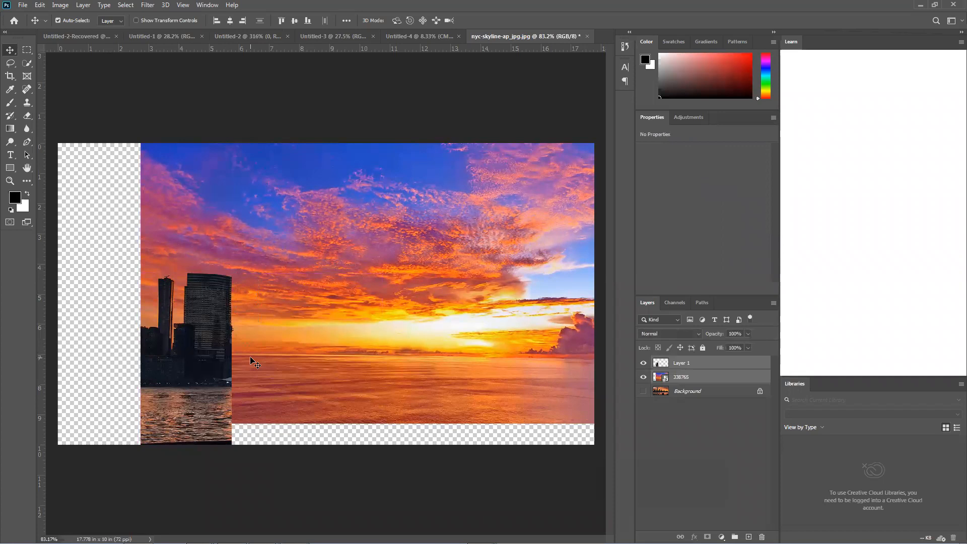
key(Delete)
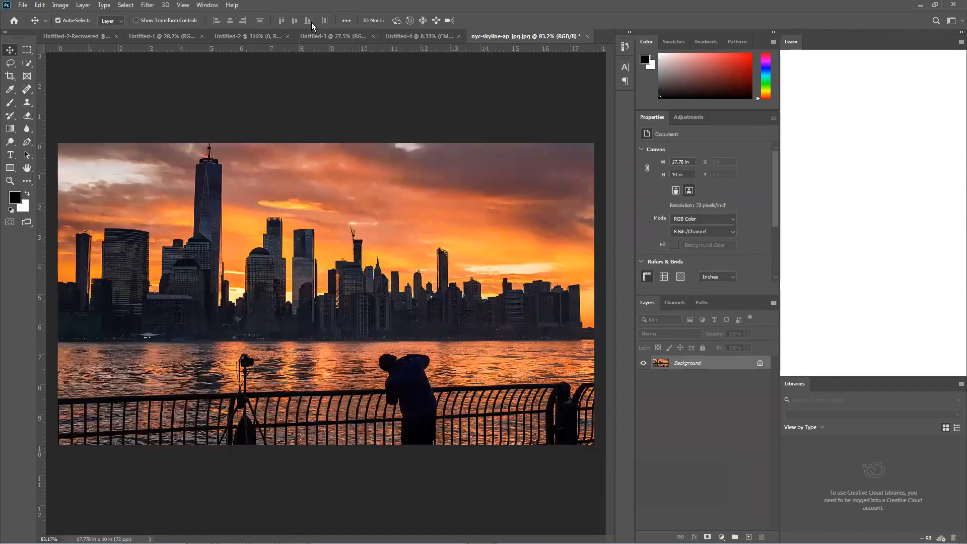
Bring up the Untitled-3 document, switch to Firefox's New York image search, dismiss the search-by-image prompt, and select the query text
click(319, 36)
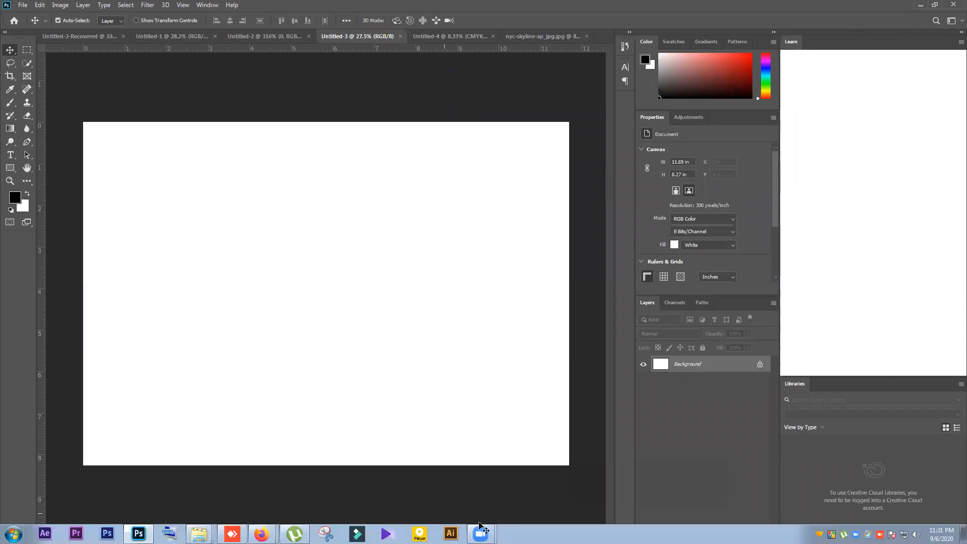
mouse_move(261, 532)
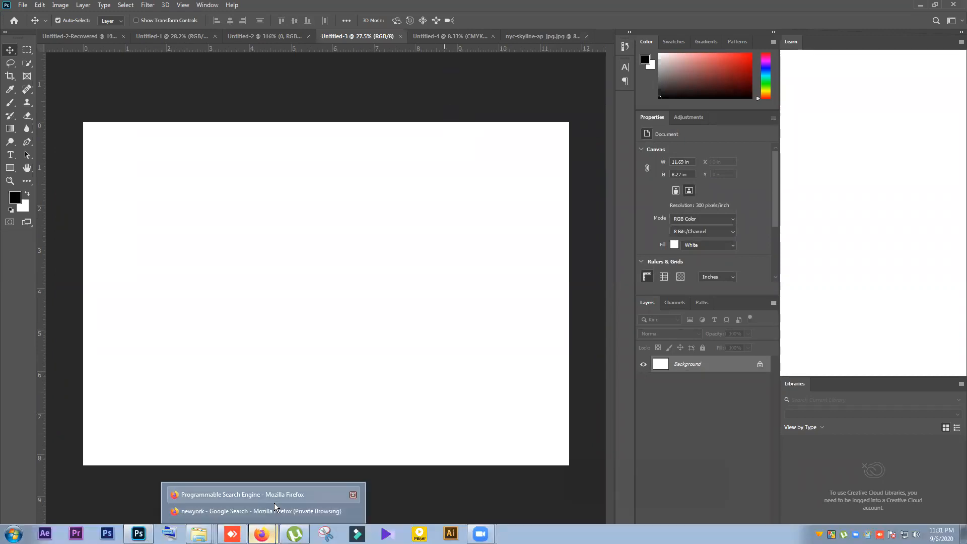
click(274, 509)
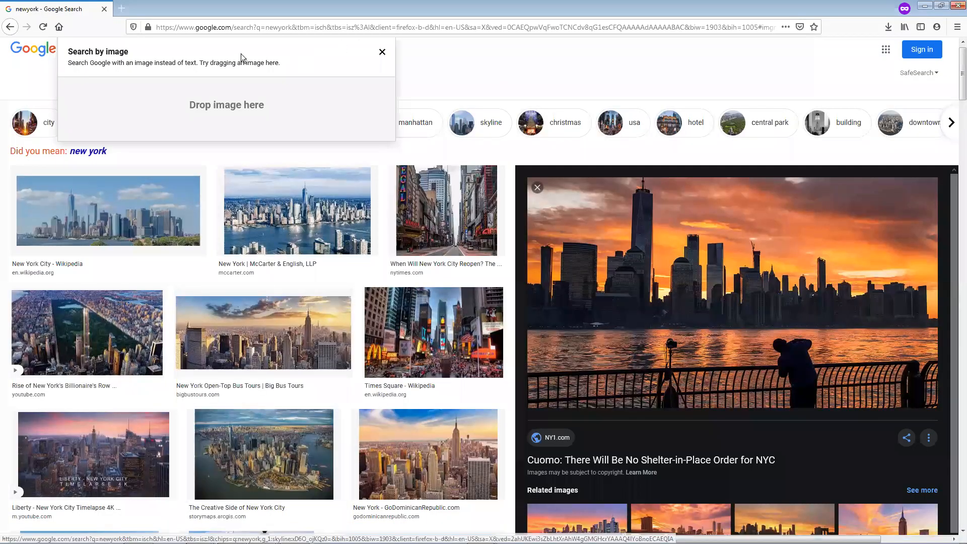
click(600, 53)
double_click(118, 53)
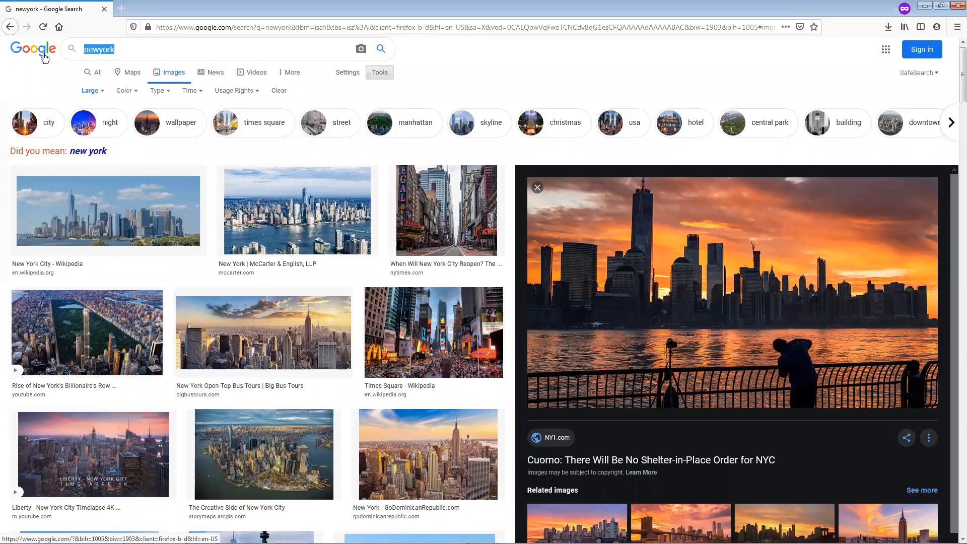
text(sh)
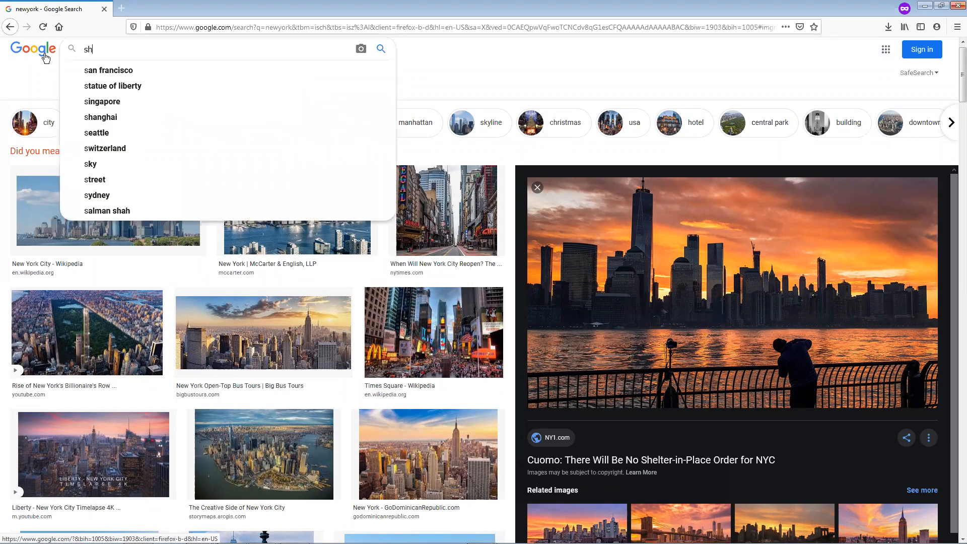
text(o)
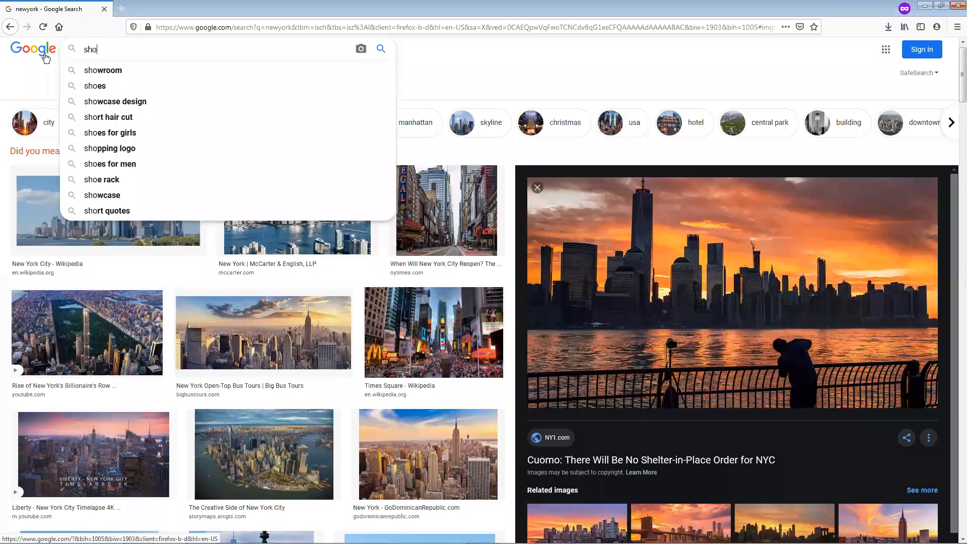
key(BackSpace)
key(BackSpace)
key(BackSpace)
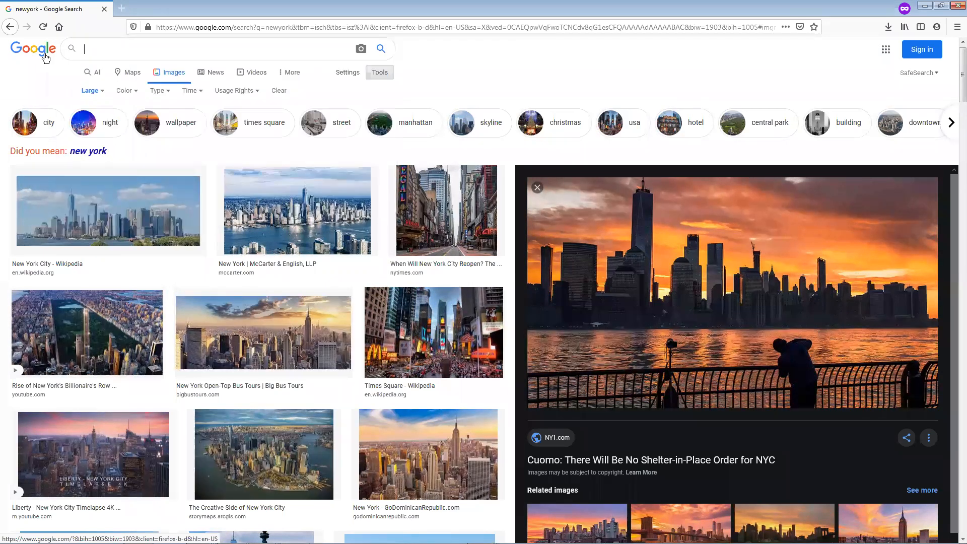
Search Google Images for bata shoes
text(bata)
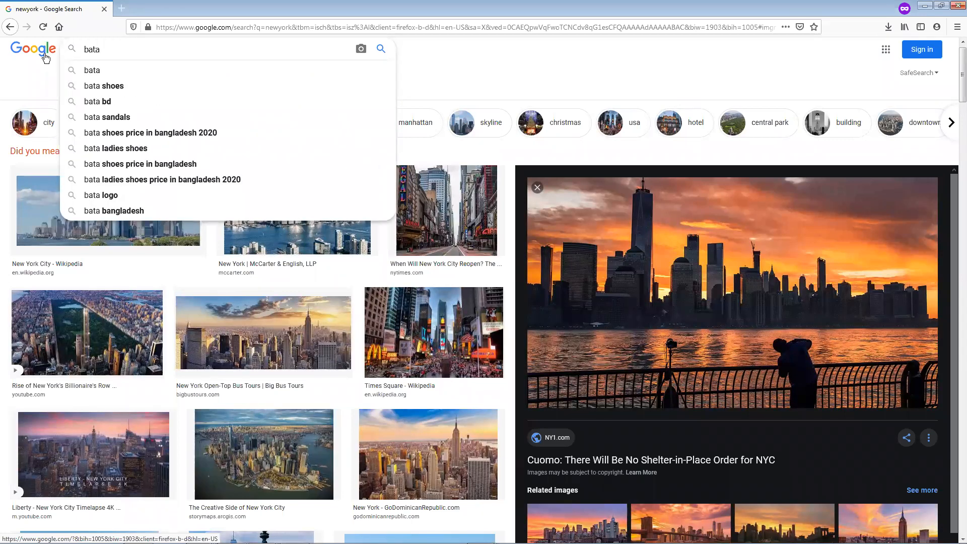
key(Down)
key(Down)
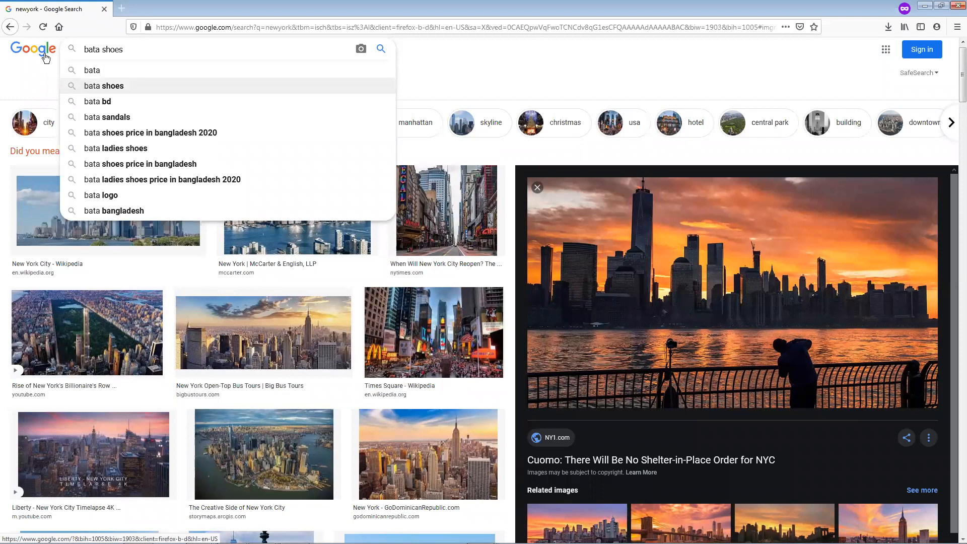
key(Return)
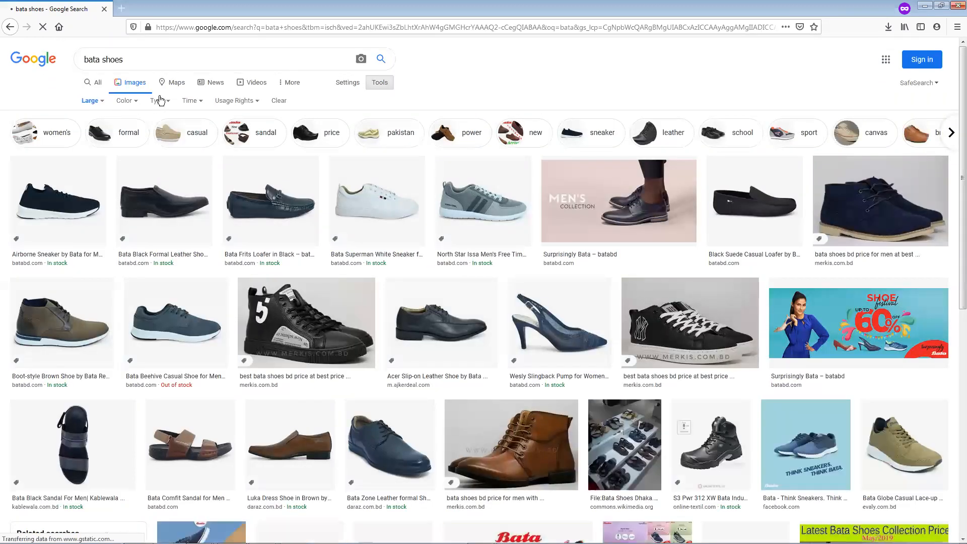
Preview the Wesly Slingback Pump for Women from the bata shoes results and show more of its related images
scroll(446, 225, down, 3)
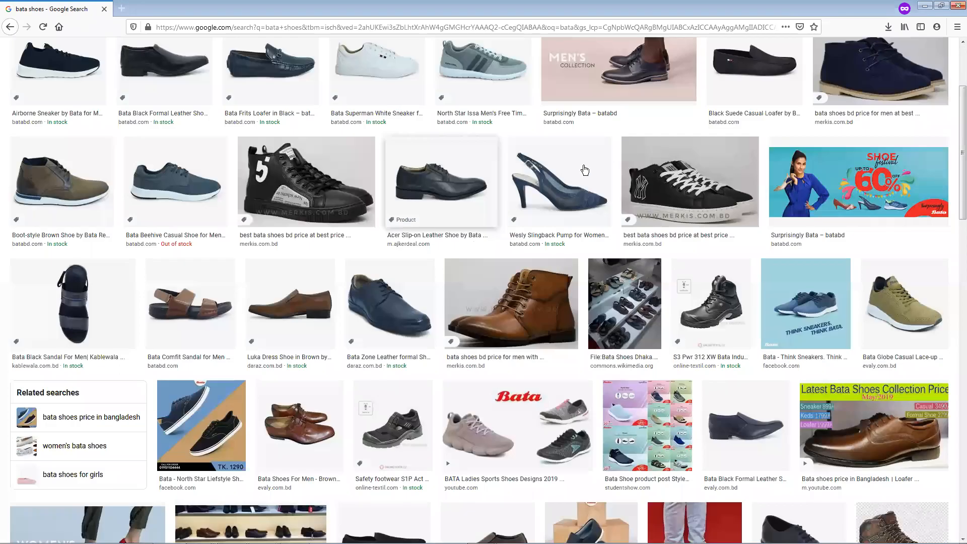
scroll(584, 169, down, 1)
scroll(582, 169, down, 1)
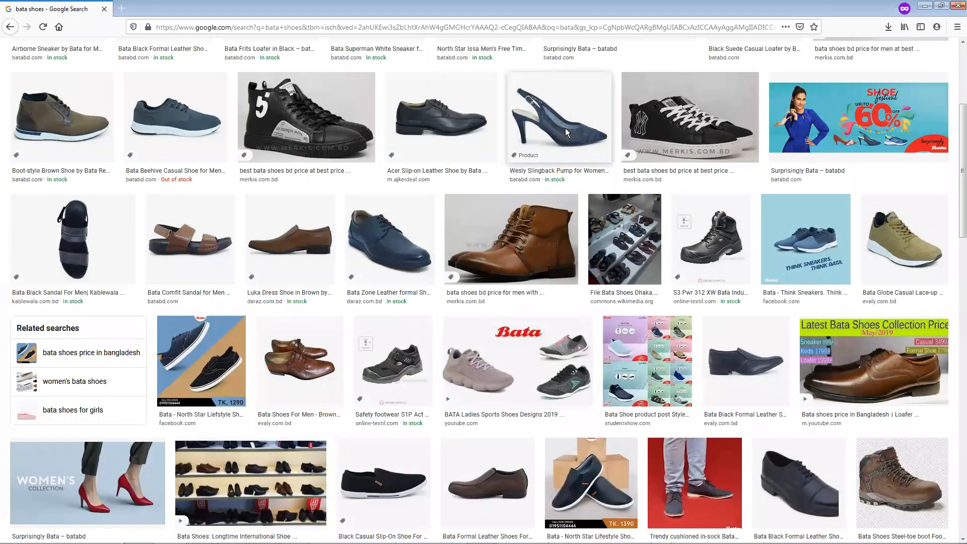
click(565, 128)
scroll(610, 200, down, 8)
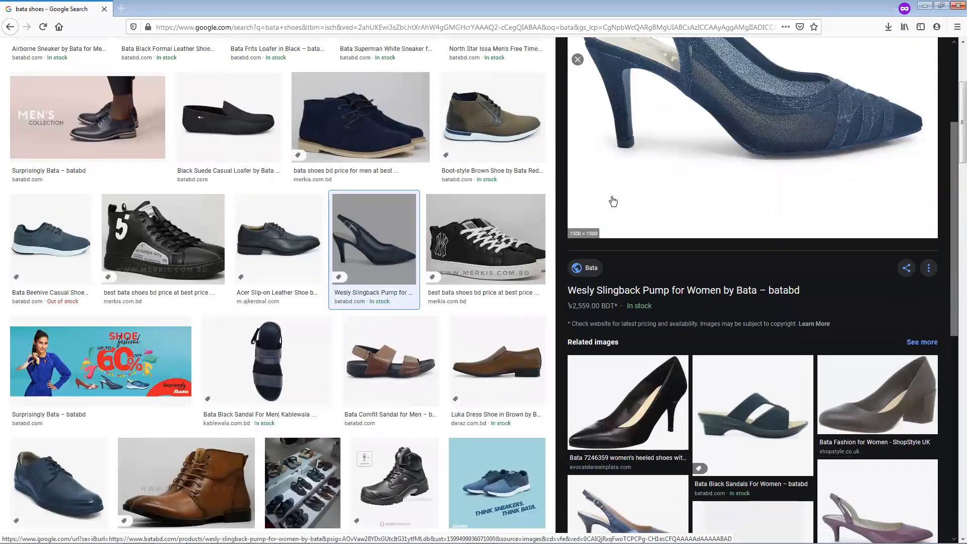
scroll(612, 201, down, 3)
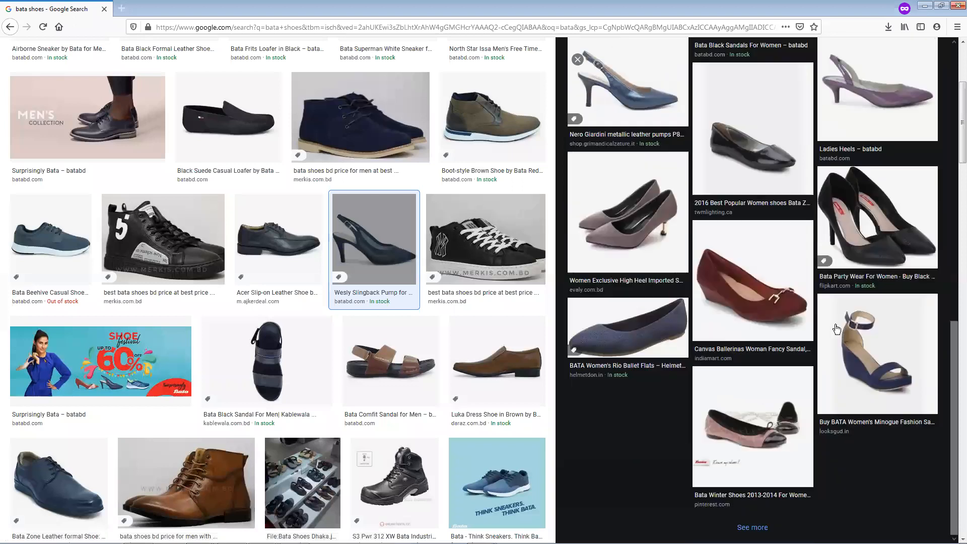
scroll(744, 524, down, 2)
click(752, 526)
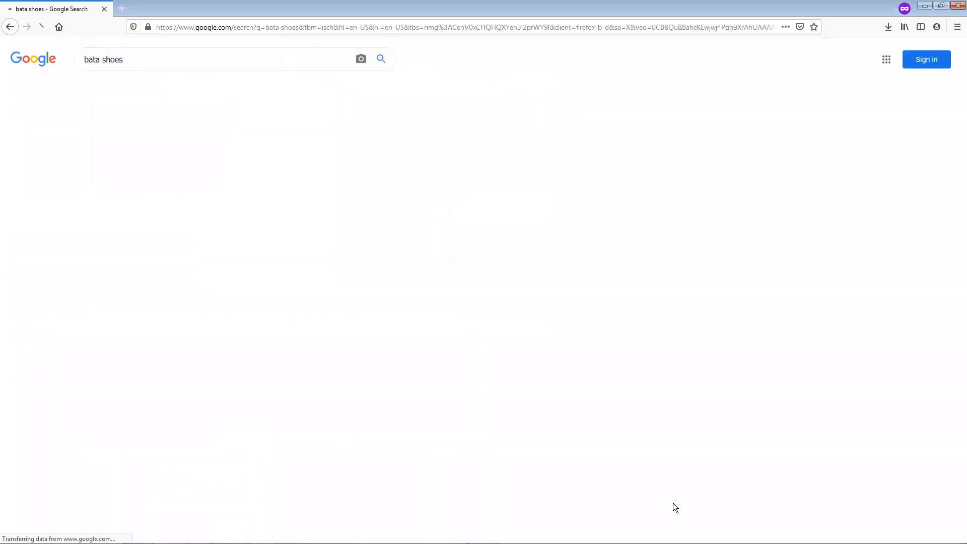
scroll(226, 226, down, 1)
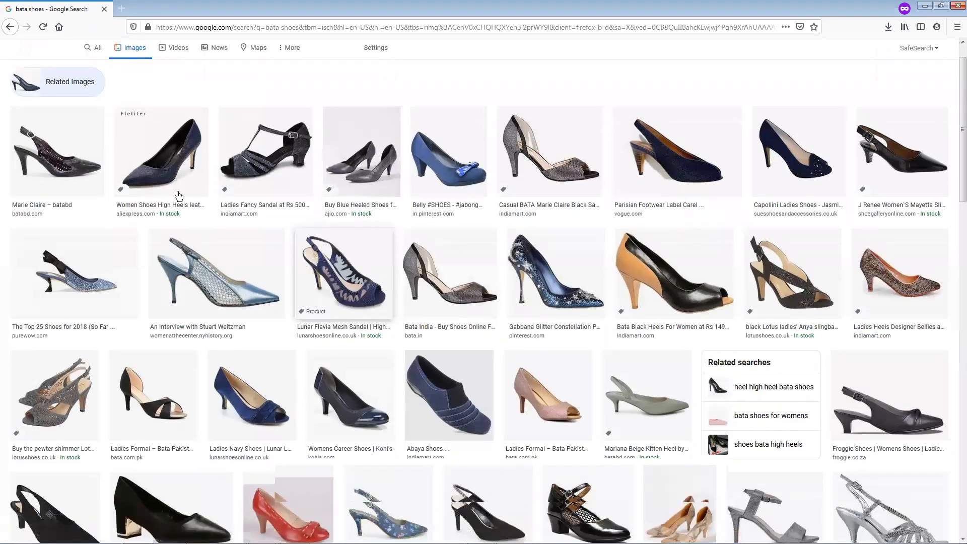
scroll(316, 105, up, 1)
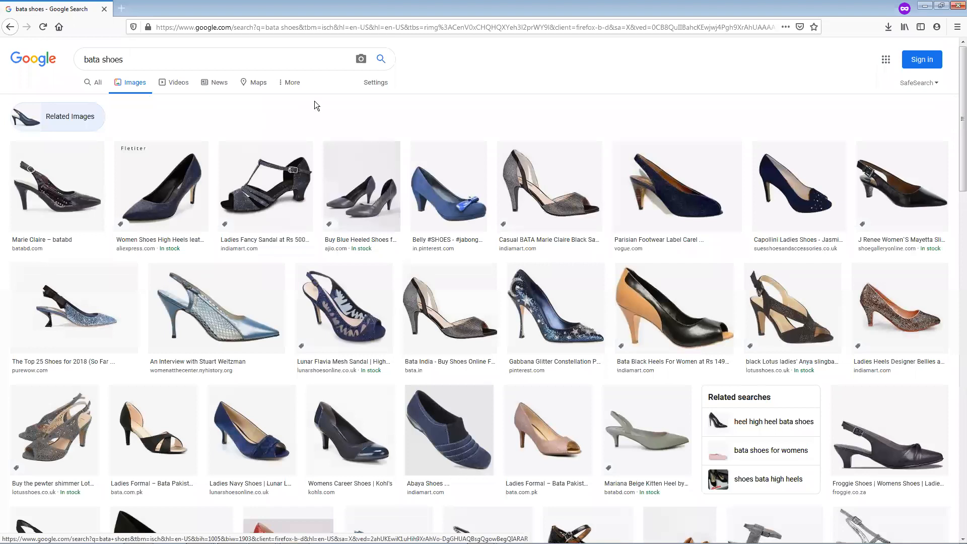
click(292, 83)
click(374, 83)
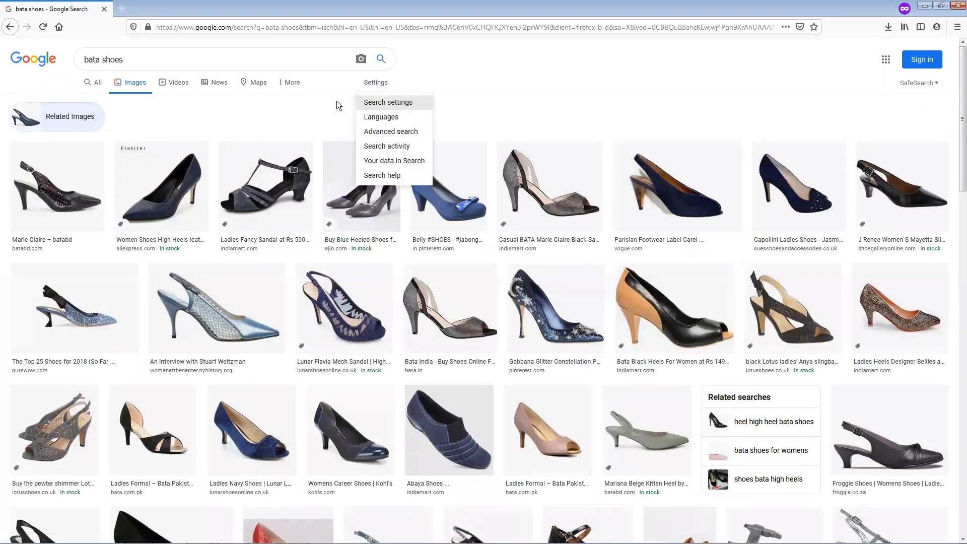
click(513, 94)
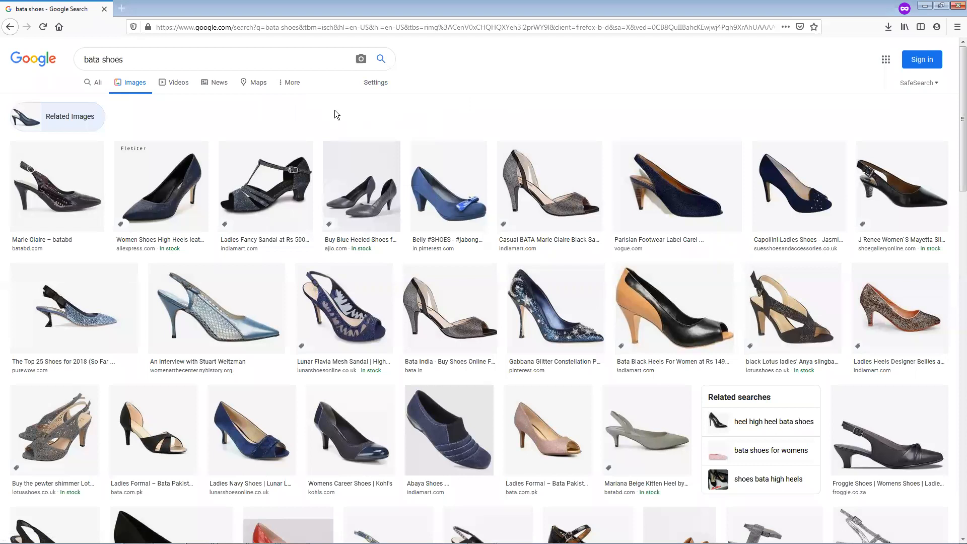
Preview the blue DYEABLES LOVELY WHITE SATIN heel among the related images and save it to the Desktop as JPEG 40339_1
scroll(392, 140, down, 5)
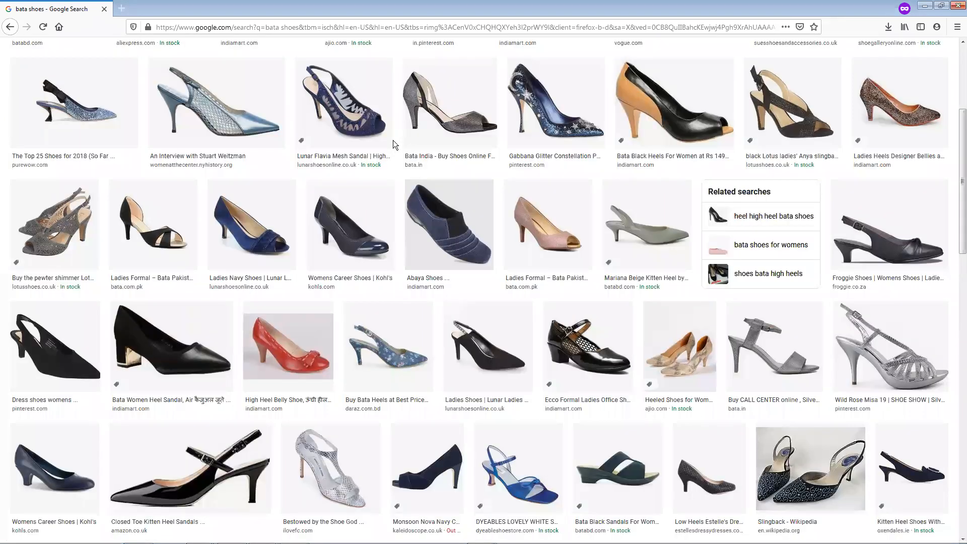
scroll(393, 140, down, 4)
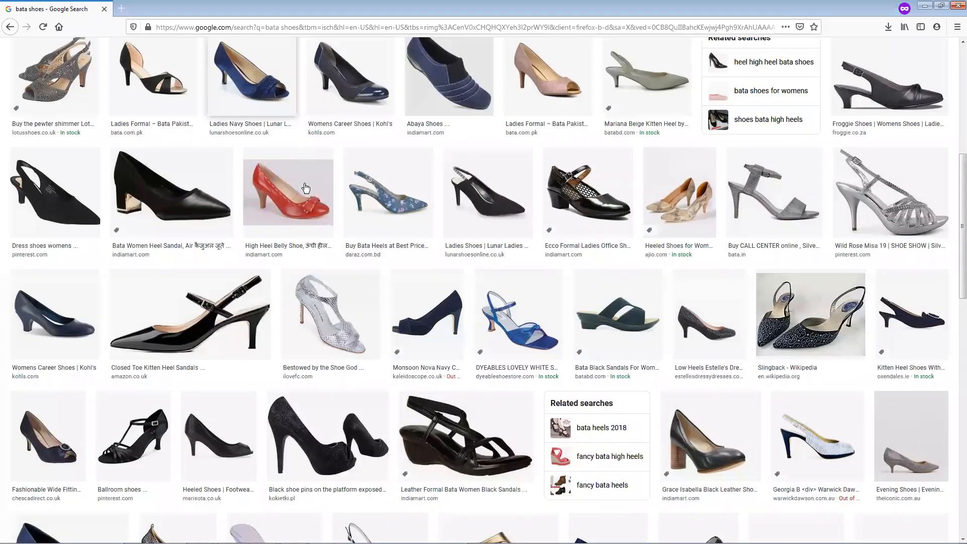
scroll(306, 191, down, 3)
click(547, 238)
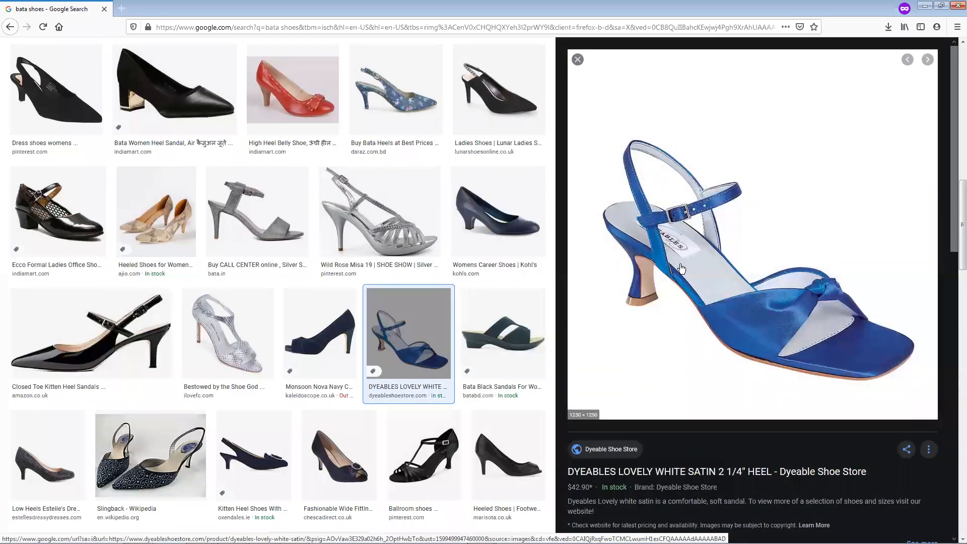
right_click(693, 219)
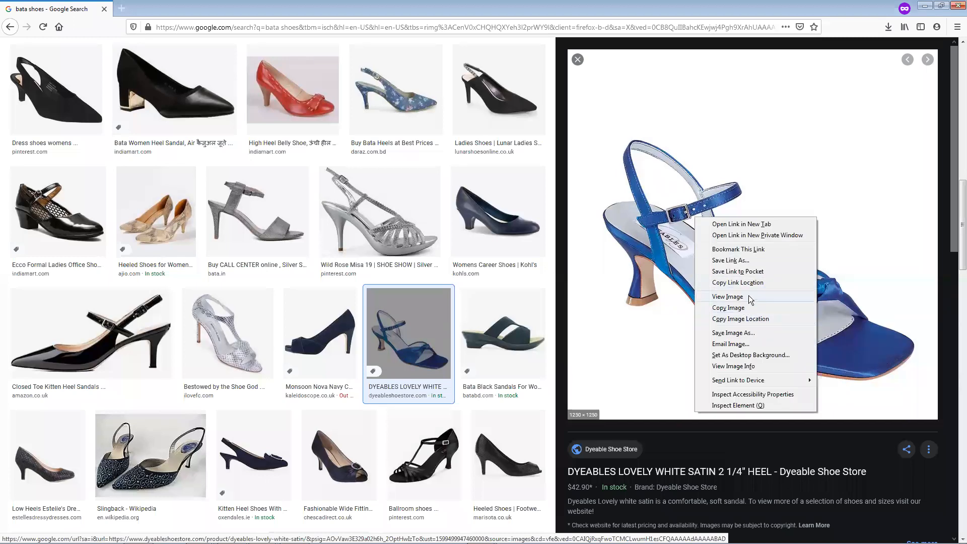
click(733, 332)
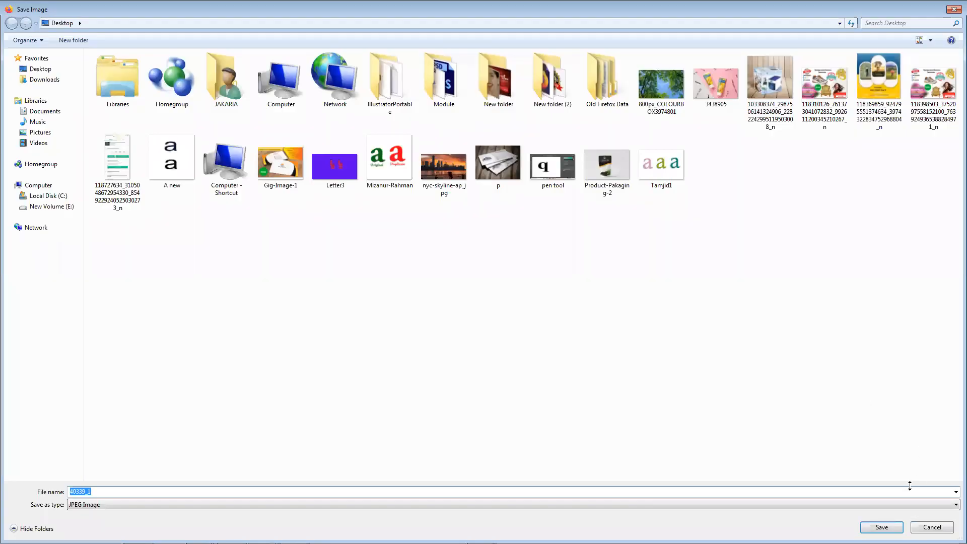
click(881, 526)
Browse further down the heel results and preview the beige-strapped BATA Women's Fashion Sandals from Amazon.in
scroll(422, 345, down, 3)
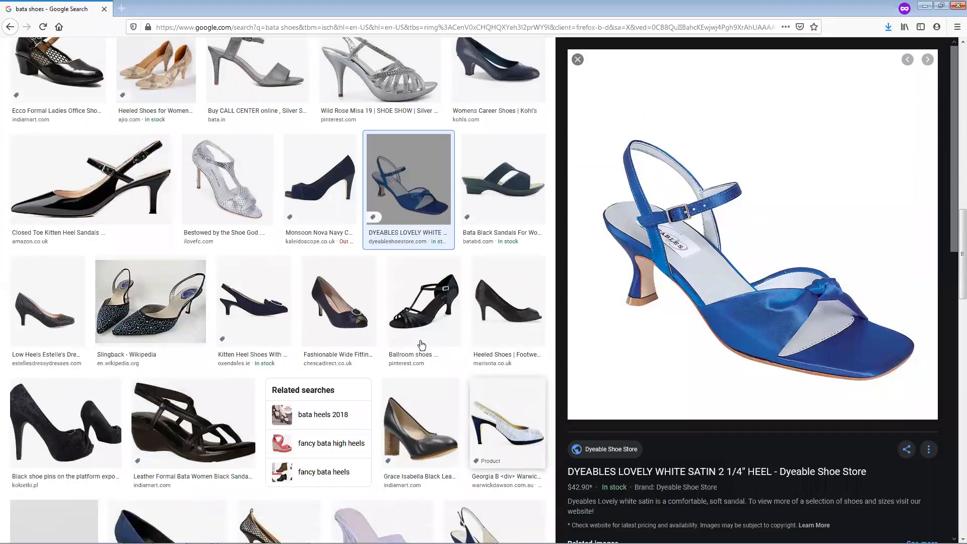
scroll(422, 345, down, 4)
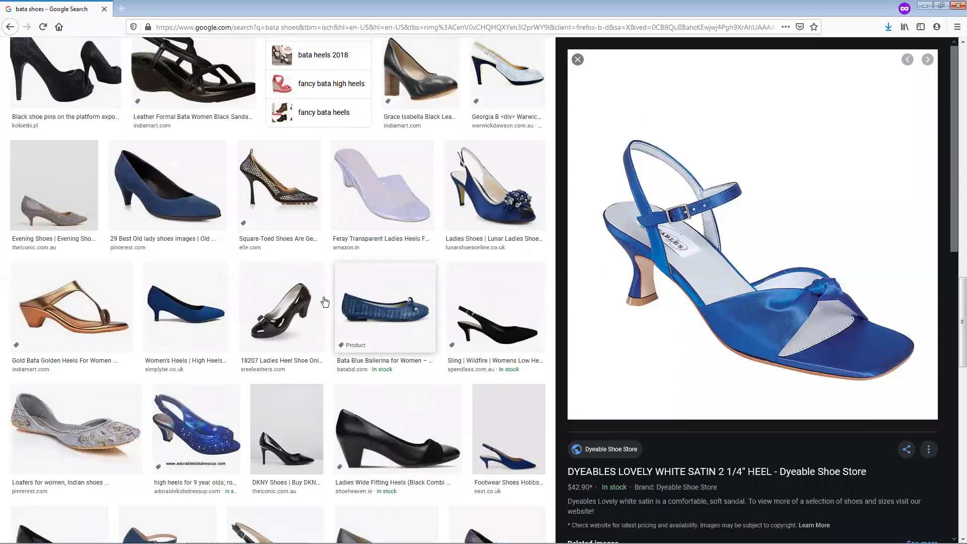
scroll(301, 330, down, 1)
scroll(300, 331, down, 4)
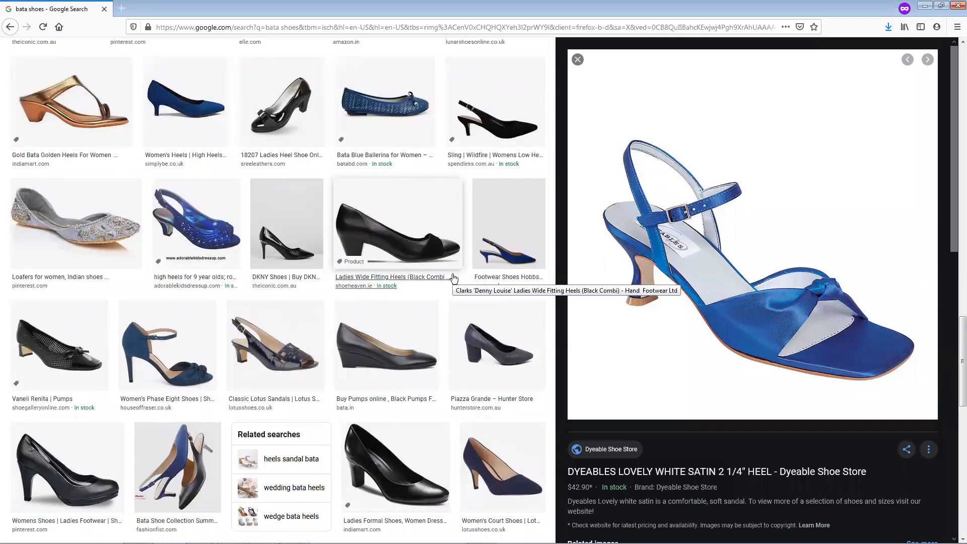
scroll(452, 279, down, 3)
scroll(450, 276, down, 6)
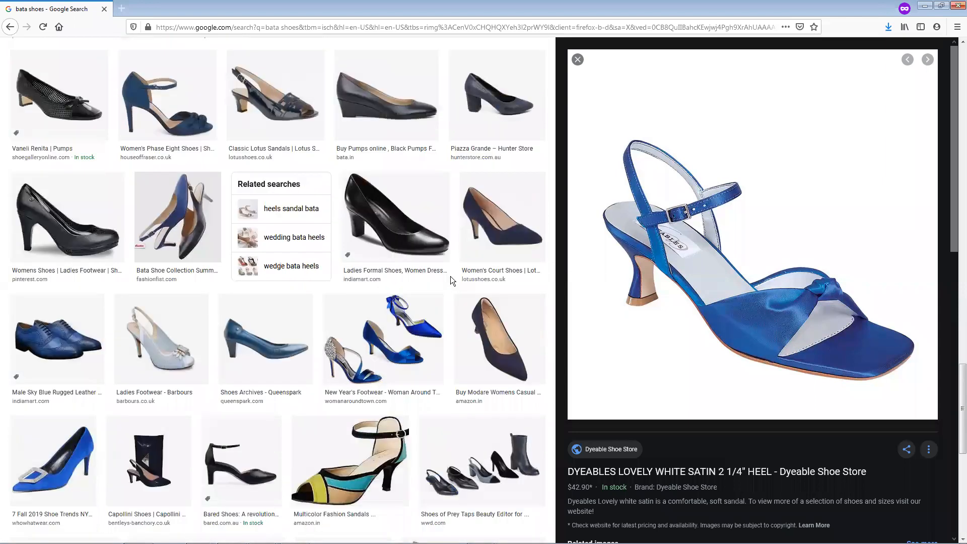
scroll(432, 292, down, 1)
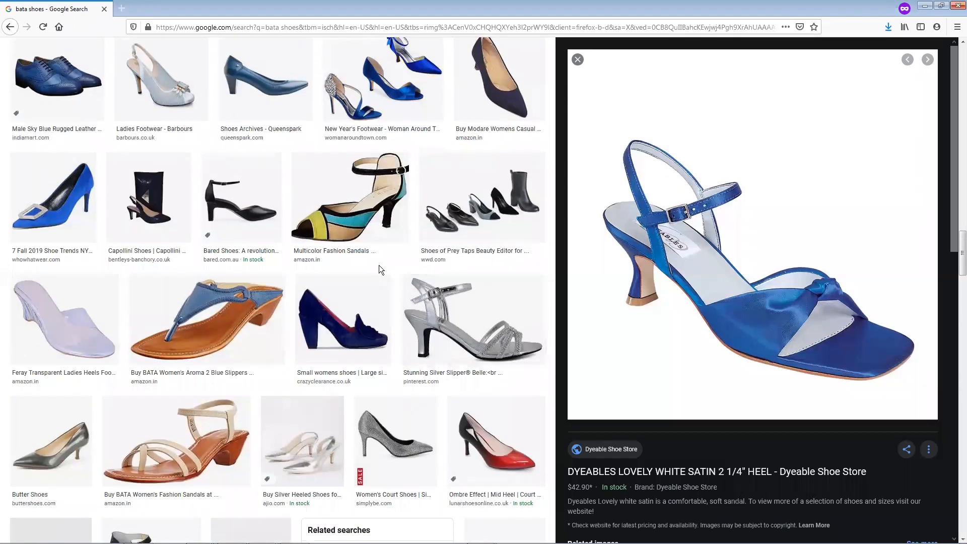
scroll(201, 413, down, 1)
click(171, 401)
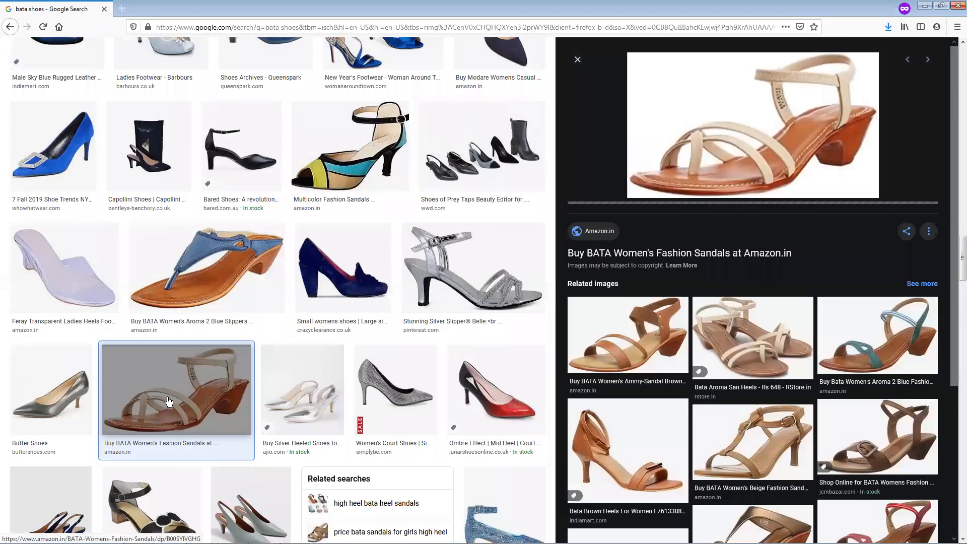
Open the related Bata Women's Aroma 2 Blue Fashion Sandals image and save it to the Desktop as a JPEG
click(844, 352)
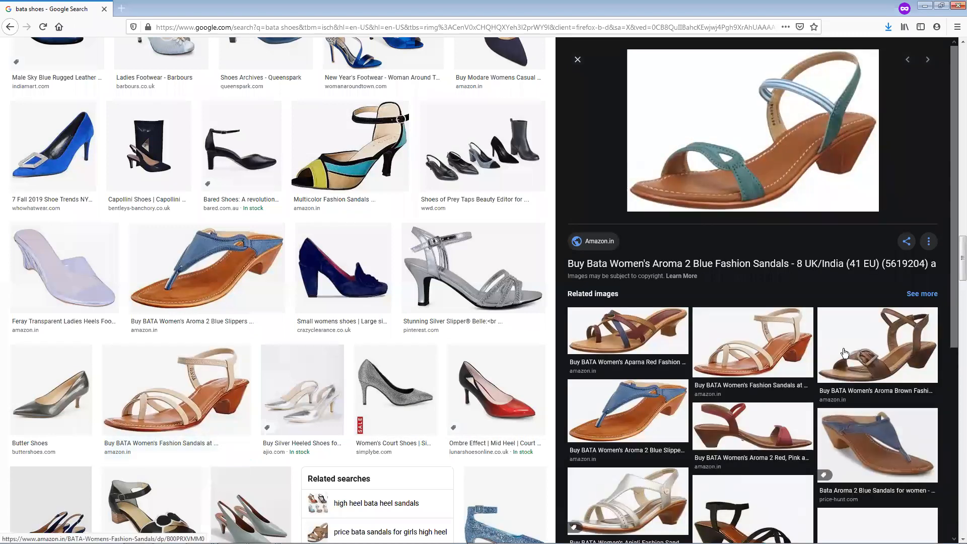
right_click(735, 157)
click(771, 272)
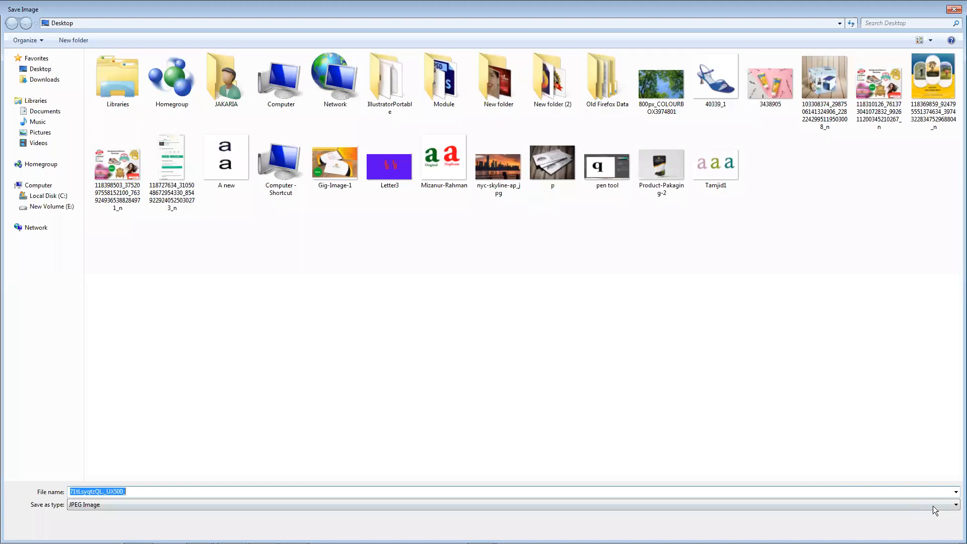
click(881, 526)
Change the image search query from bata shoes to gents shoes and run it
scroll(713, 443, down, 6)
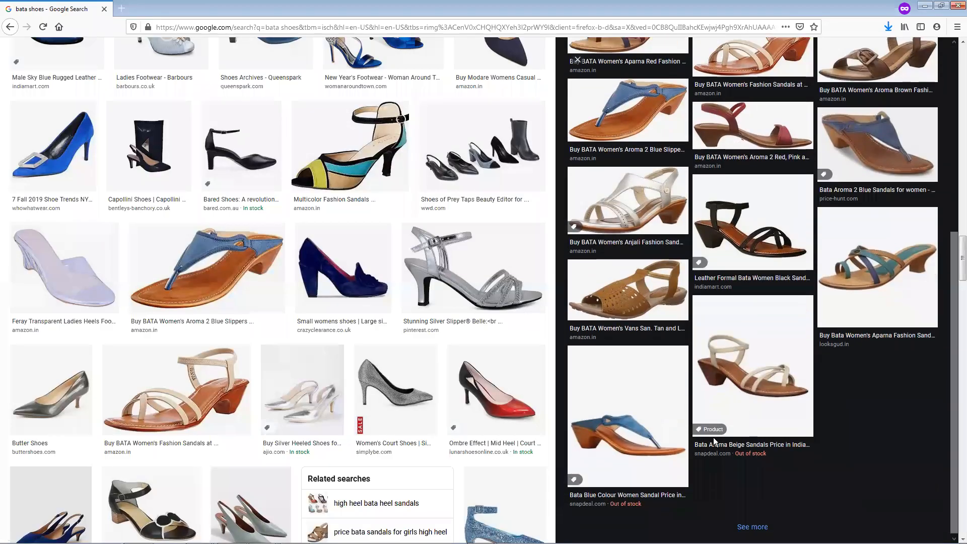
scroll(719, 441, up, 5)
drag(956, 152, 946, 55)
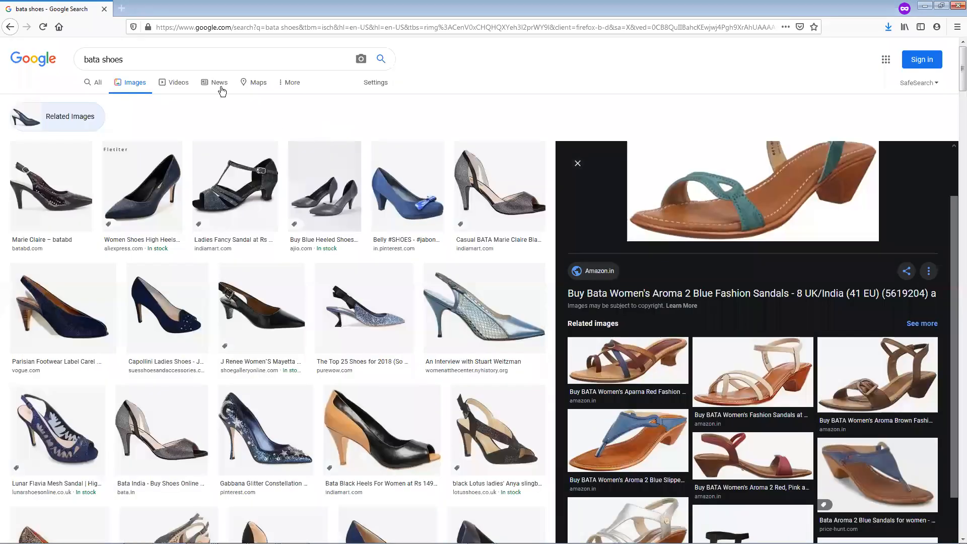
double_click(95, 60)
text(gent)
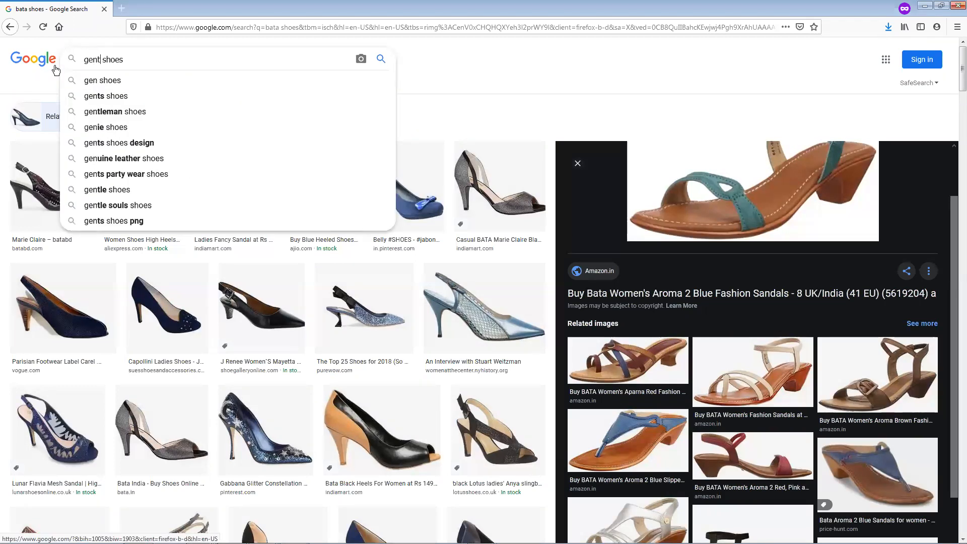
text(s)
key(Return)
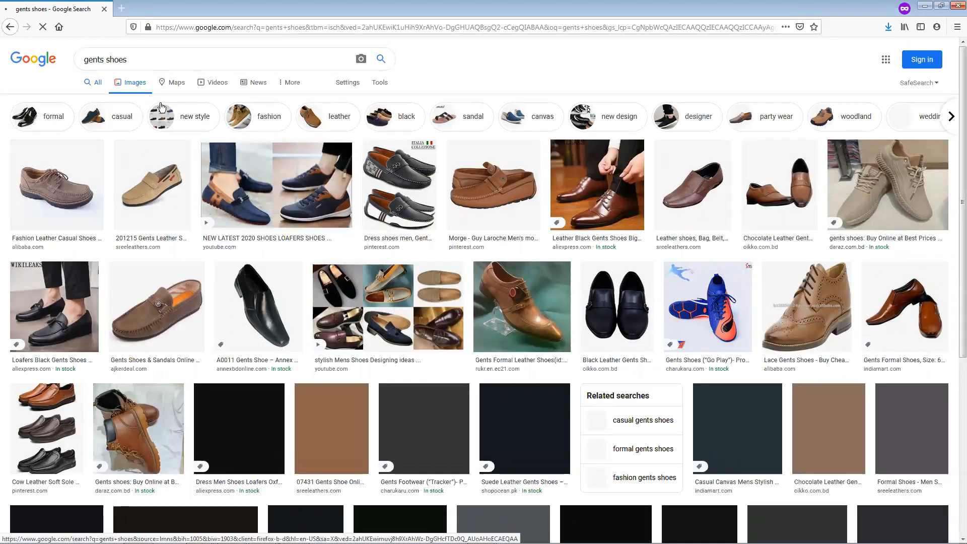
Browse the gents shoes results, preview the dark brown Mens Shoes PNG image from PNG River, and look over its related images
scroll(690, 347, down, 1)
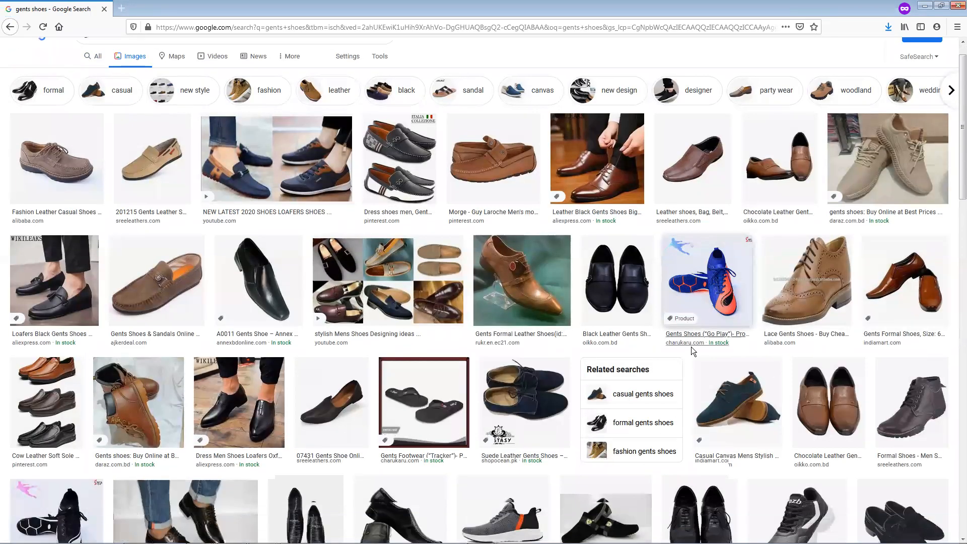
scroll(690, 343, down, 3)
scroll(641, 342, down, 3)
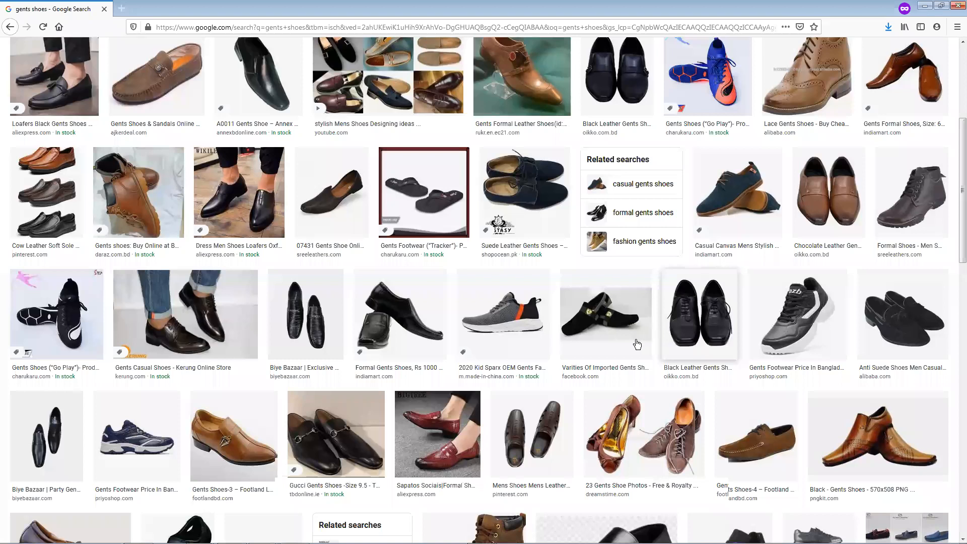
scroll(637, 344, down, 5)
scroll(637, 344, down, 7)
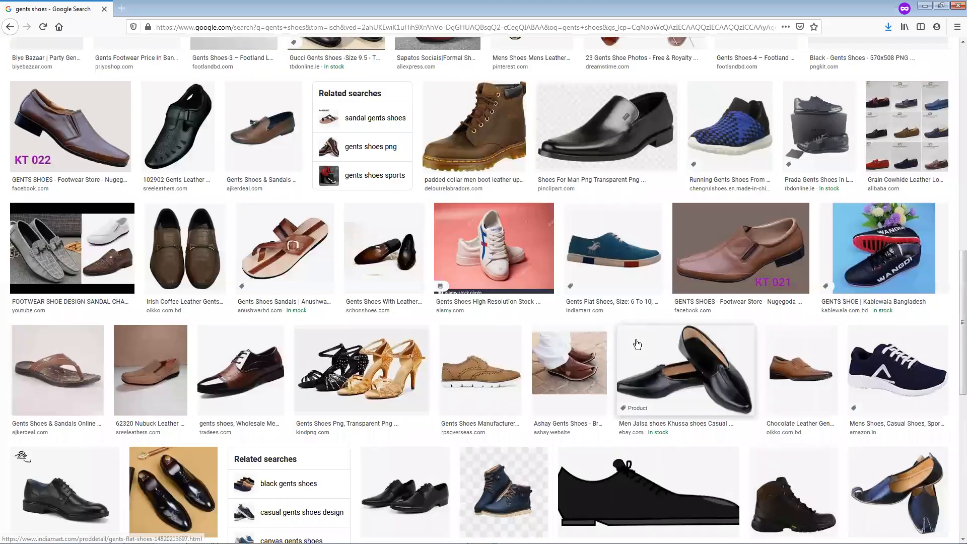
scroll(637, 343, down, 3)
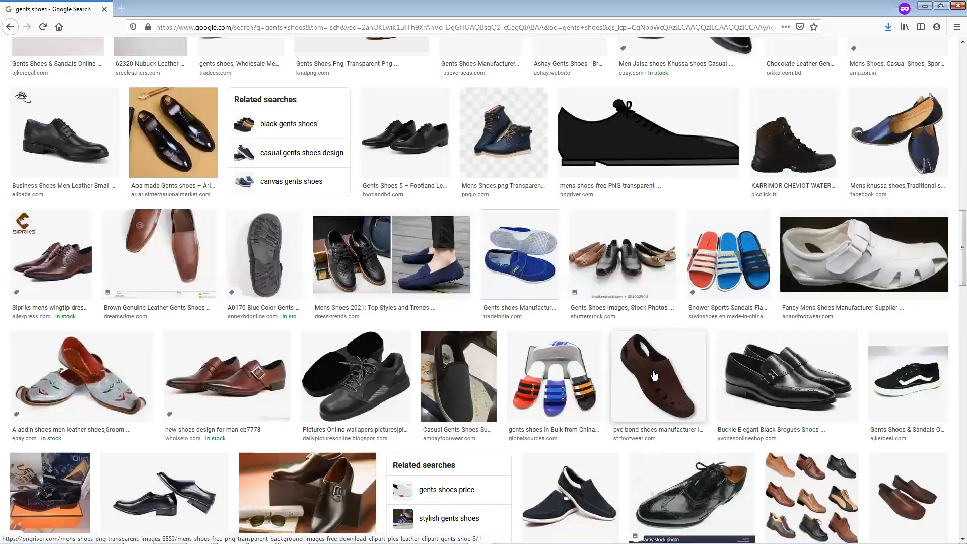
scroll(653, 376, down, 3)
scroll(653, 375, down, 3)
click(566, 323)
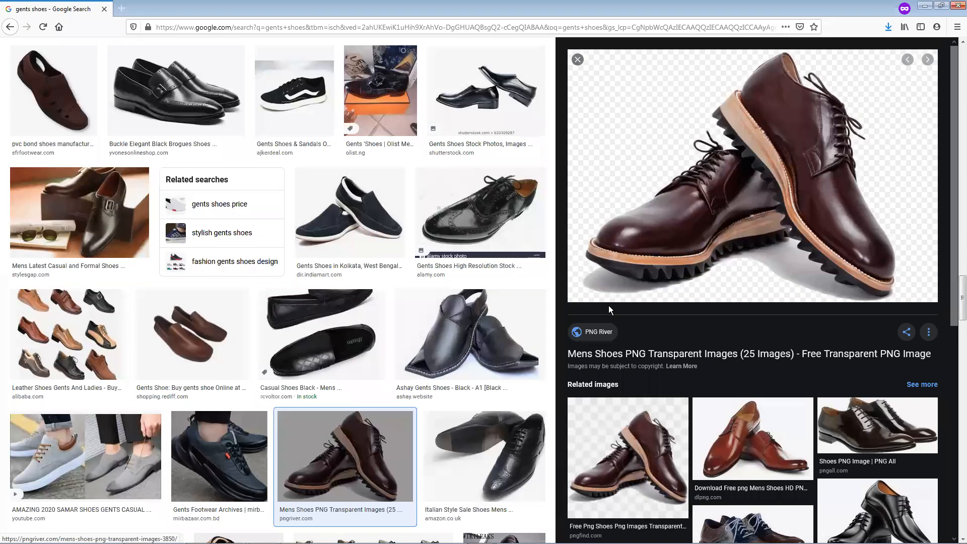
scroll(608, 305, down, 3)
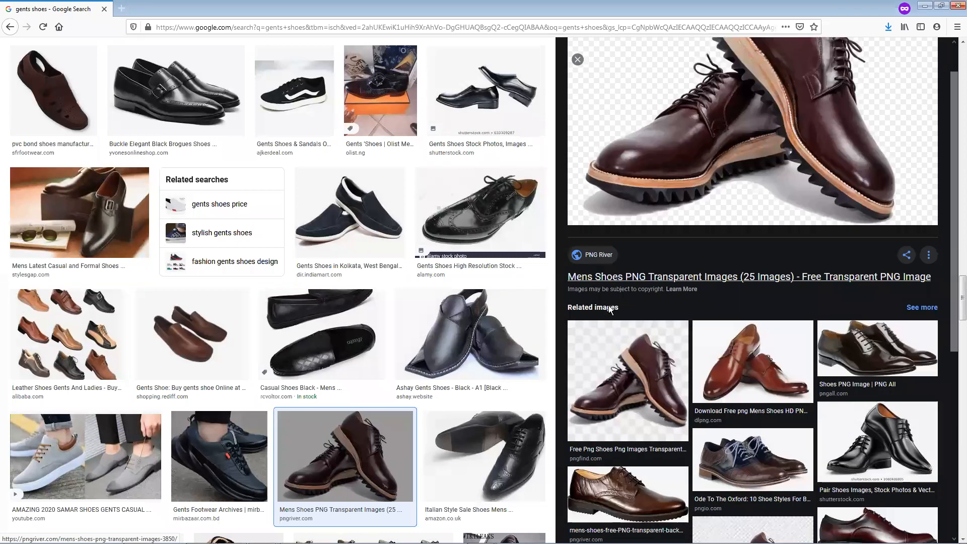
Open the full set of related images for the dark brown Mens Shoes PNG and browse down through the results
scroll(629, 316, down, 4)
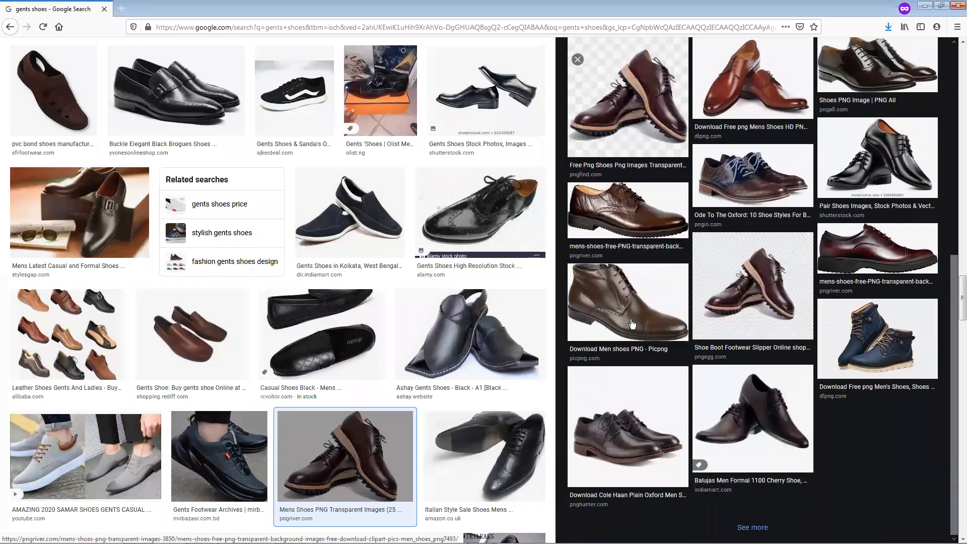
click(759, 515)
scroll(558, 353, down, 1)
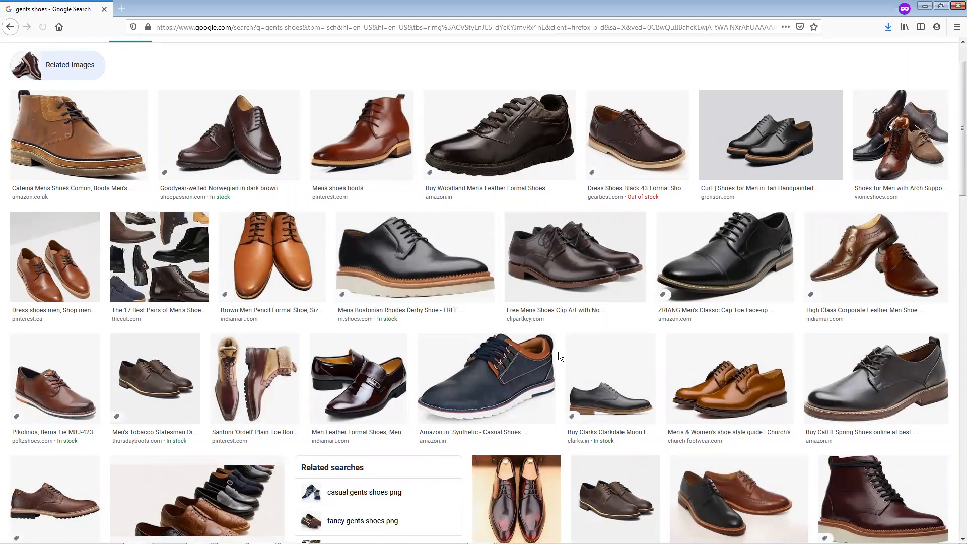
scroll(558, 353, down, 1)
scroll(560, 359, down, 3)
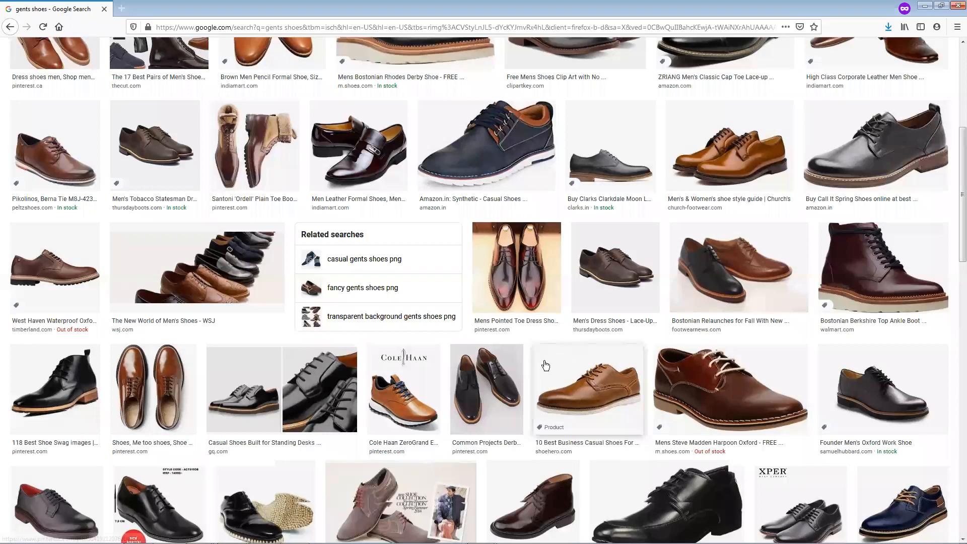
scroll(543, 366, down, 3)
scroll(542, 366, down, 4)
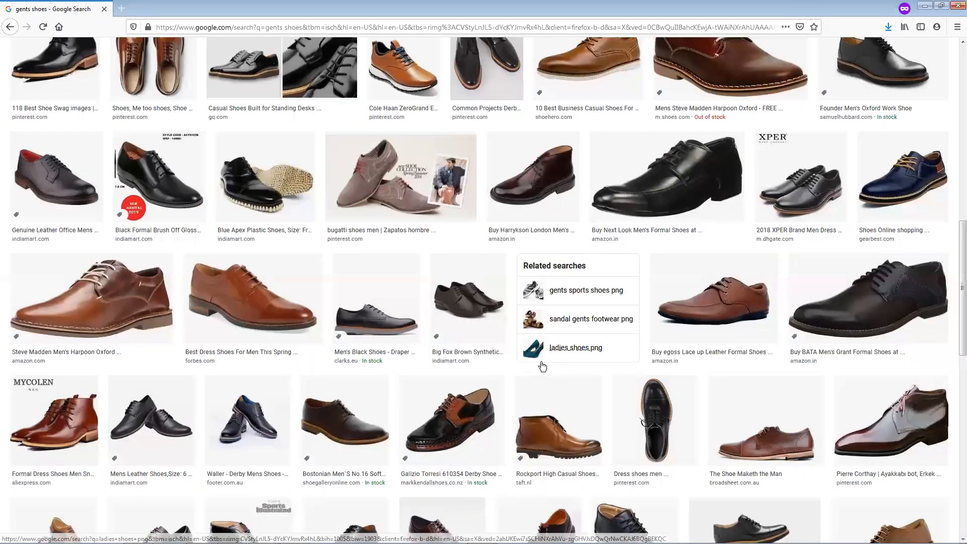
scroll(542, 366, down, 3)
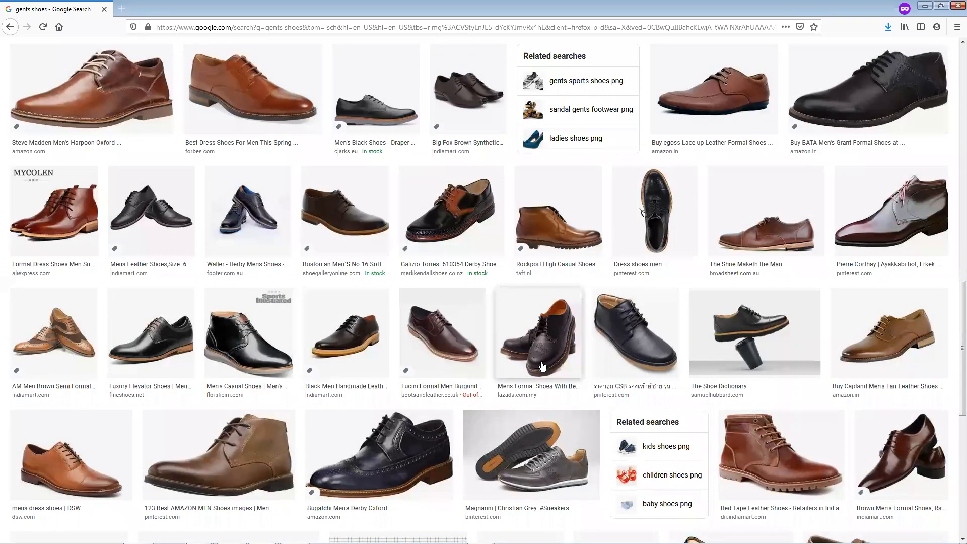
scroll(542, 366, down, 3)
scroll(534, 361, down, 1)
scroll(530, 365, down, 2)
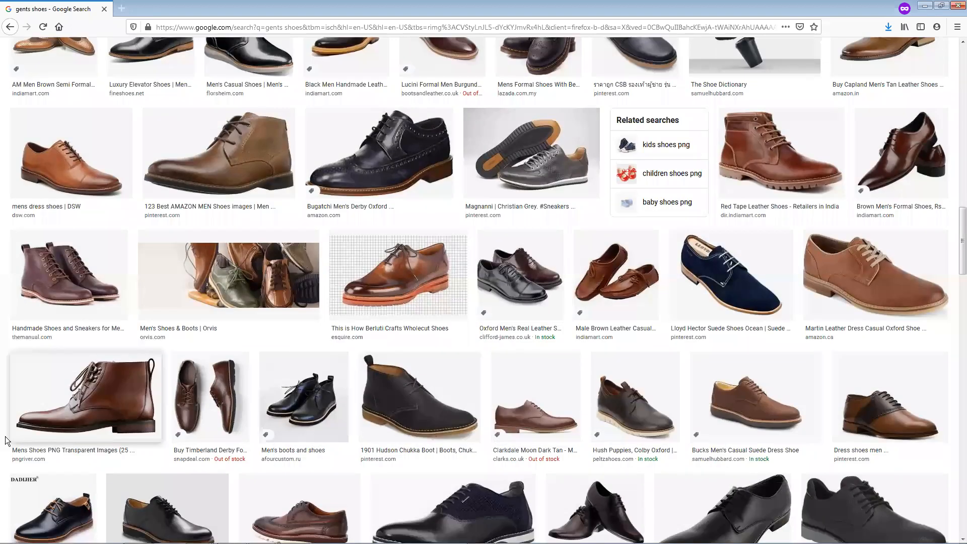
Preview the brown PNG River boot, the Draft Deer All Seasons Leather Boots and the FreePNGImg boot, and look over their related images
click(112, 409)
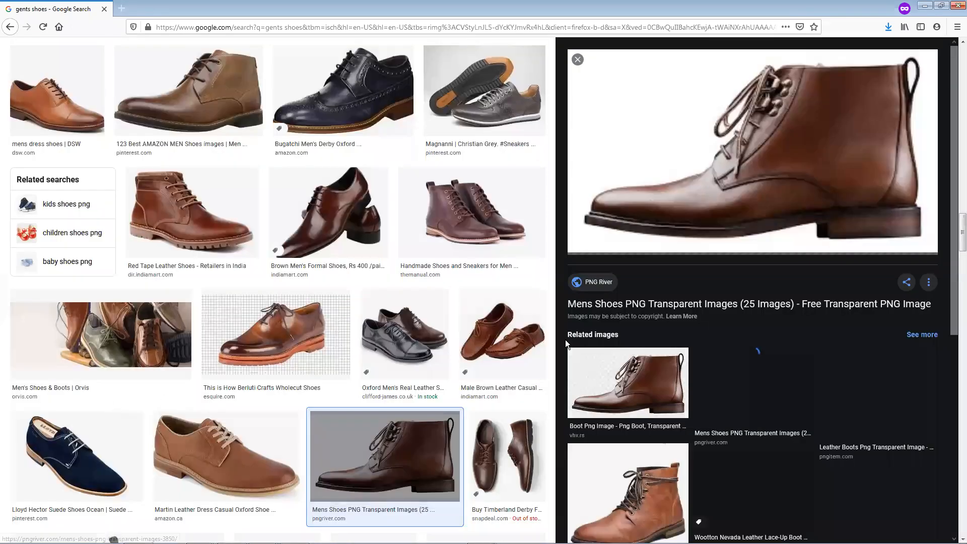
scroll(616, 340, down, 2)
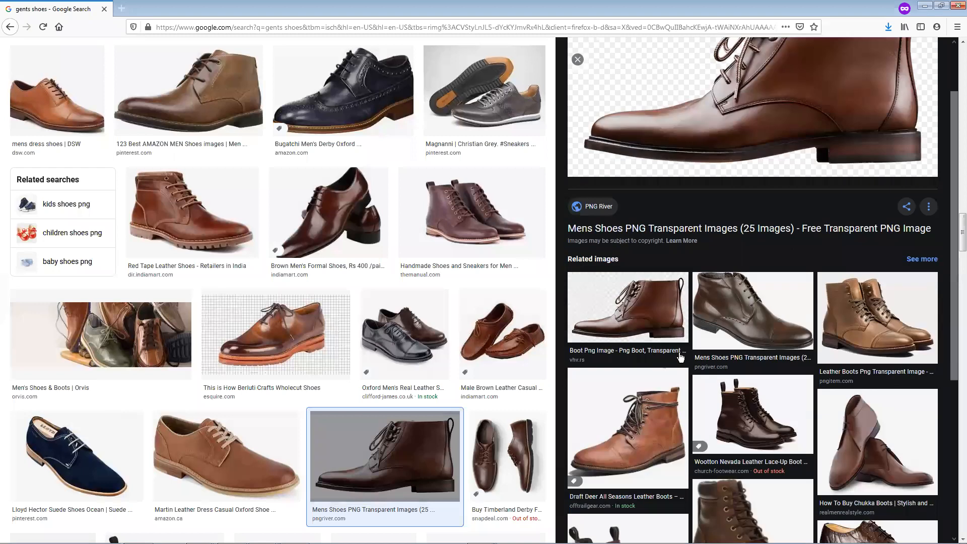
click(675, 377)
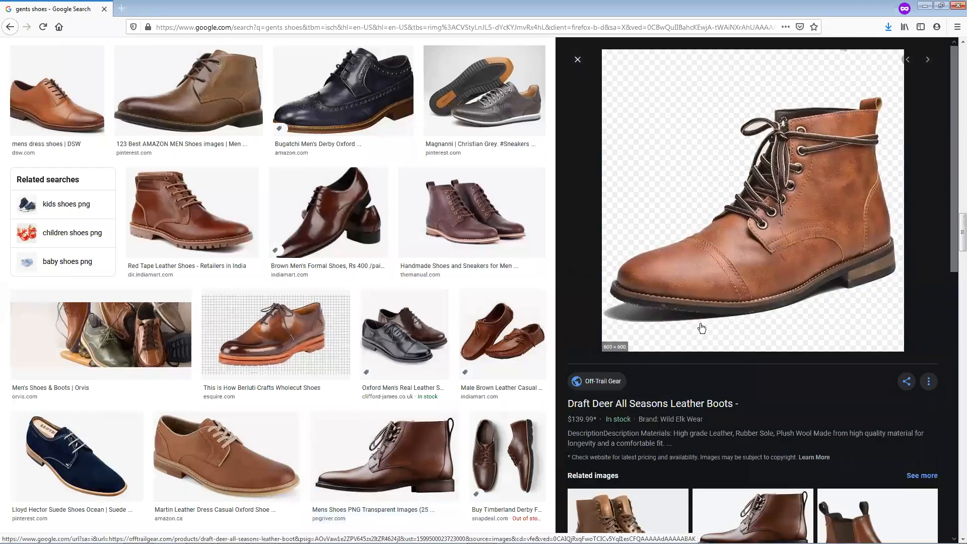
scroll(701, 325, down, 3)
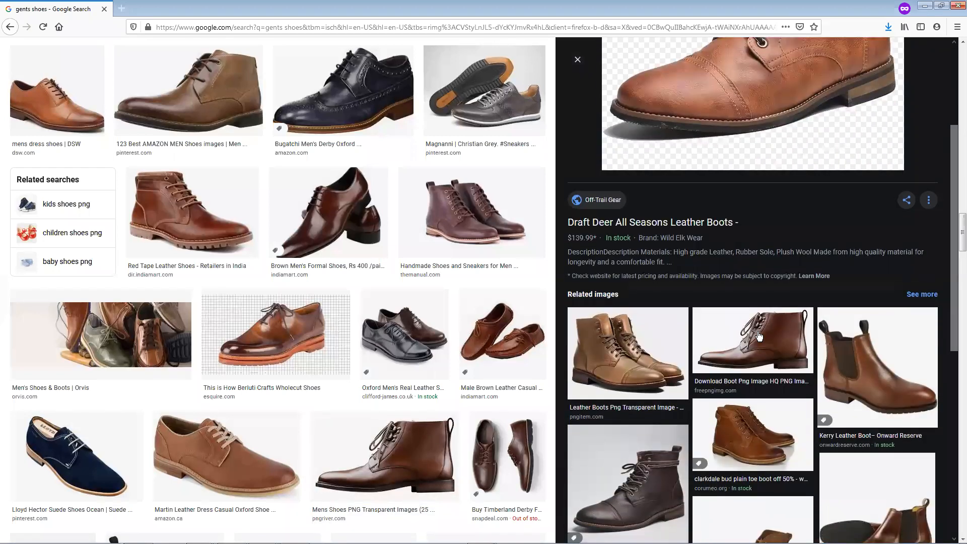
click(759, 336)
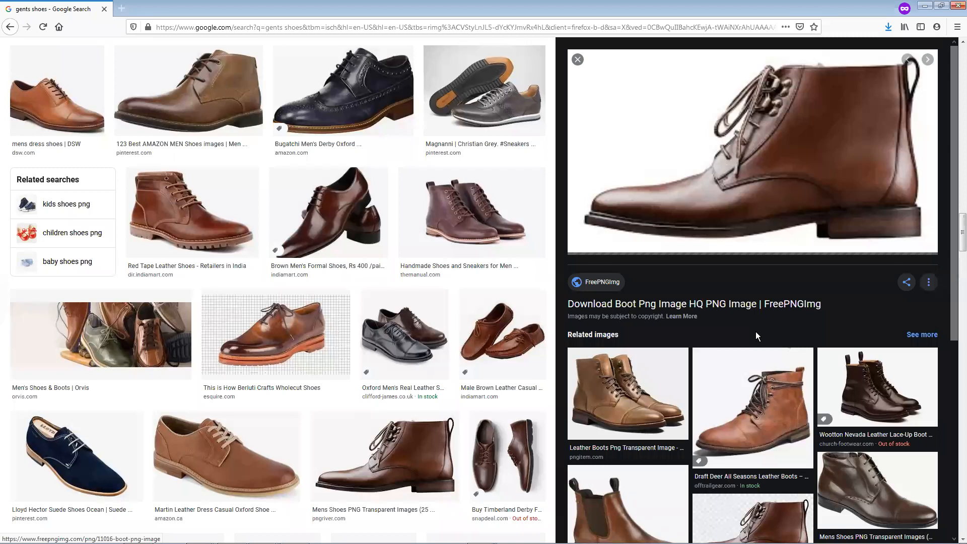
scroll(755, 333, down, 2)
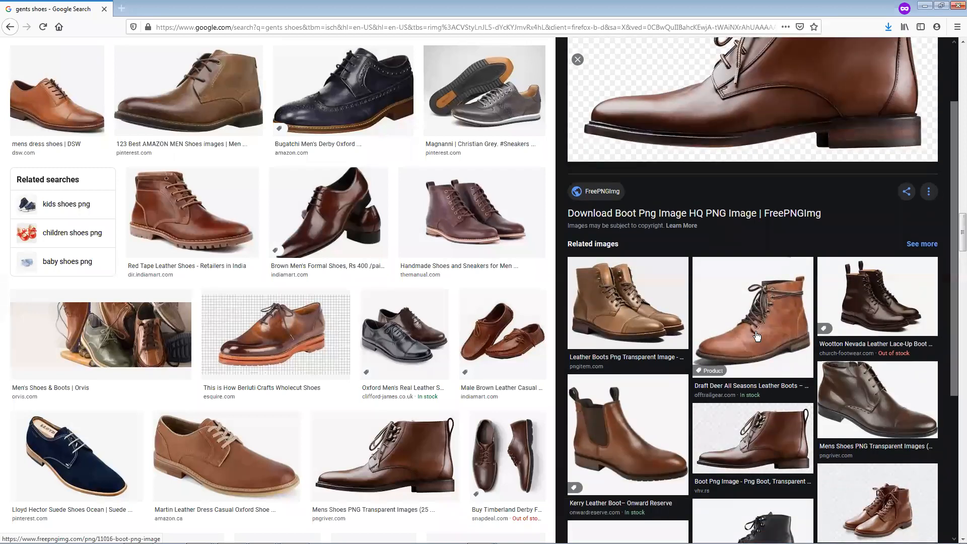
scroll(756, 336, down, 1)
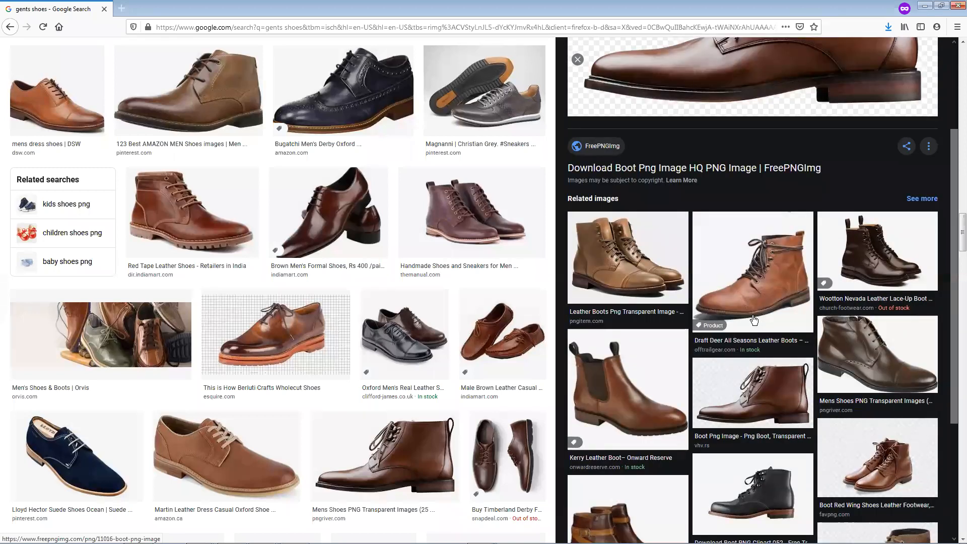
scroll(753, 320, down, 4)
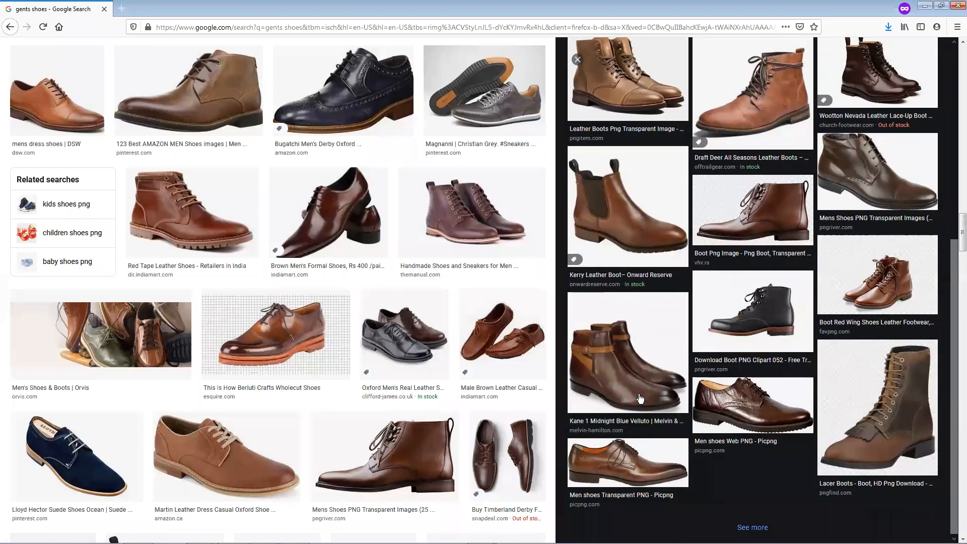
Browse further down the main gents shoes results for a shoe photo suitable for cutout practice
scroll(433, 415, down, 8)
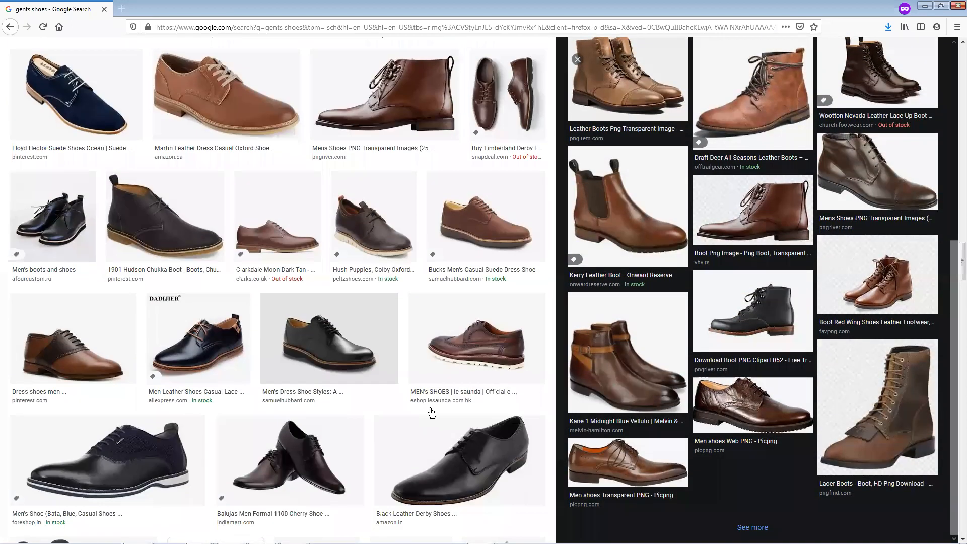
scroll(431, 411, down, 10)
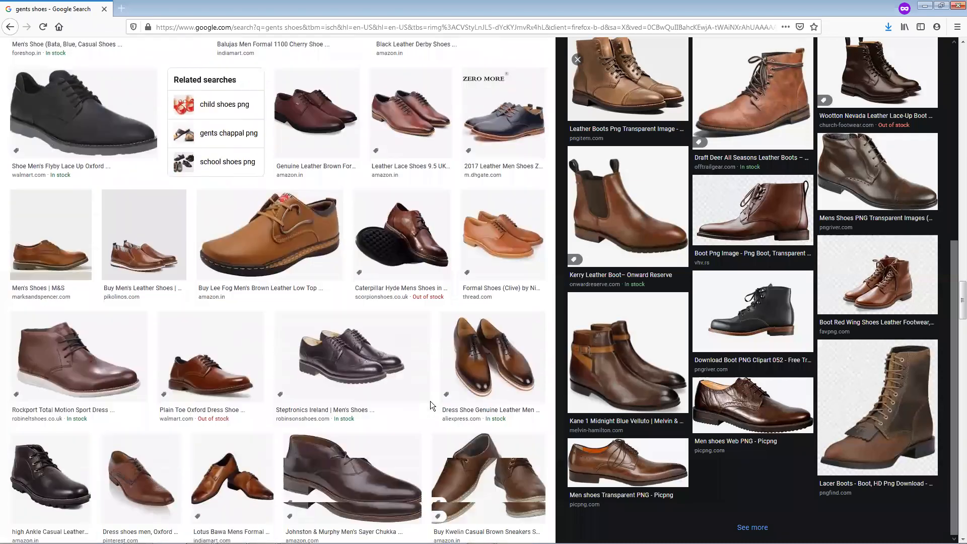
scroll(430, 400, down, 7)
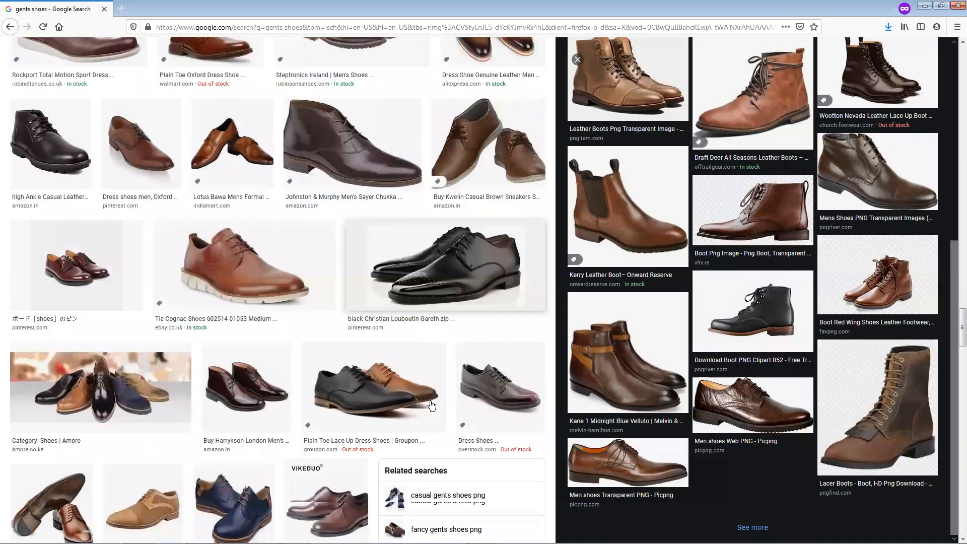
scroll(430, 401, down, 1)
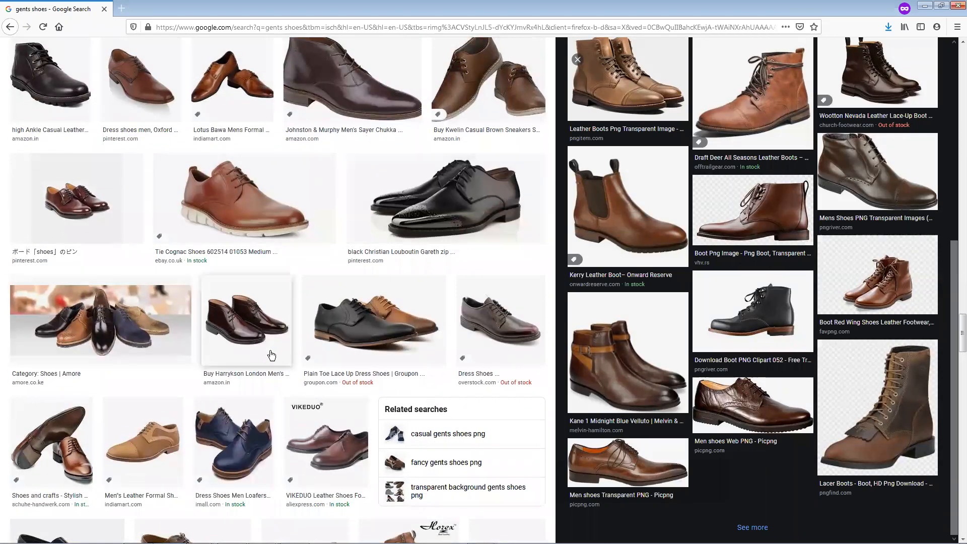
scroll(211, 433, down, 3)
scroll(157, 403, down, 3)
scroll(246, 397, down, 1)
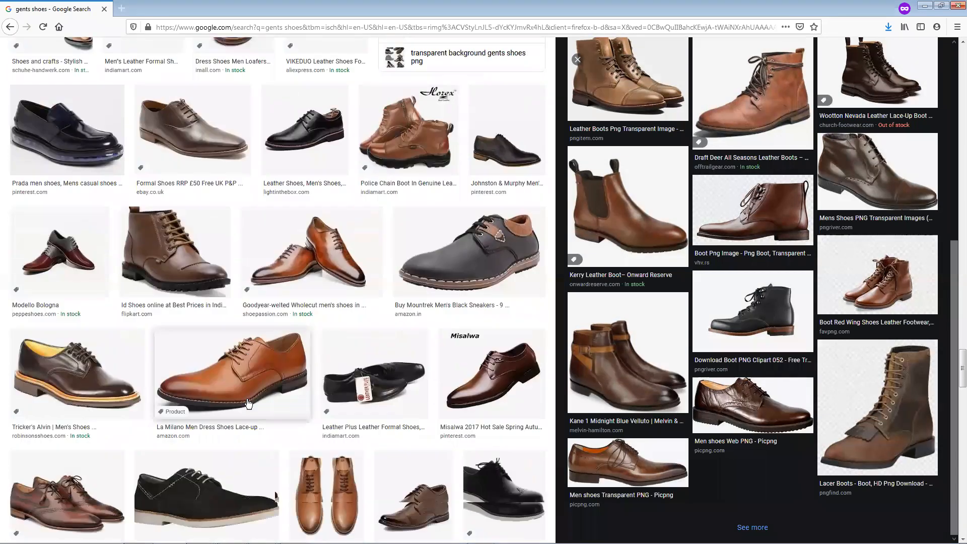
scroll(247, 403, down, 1)
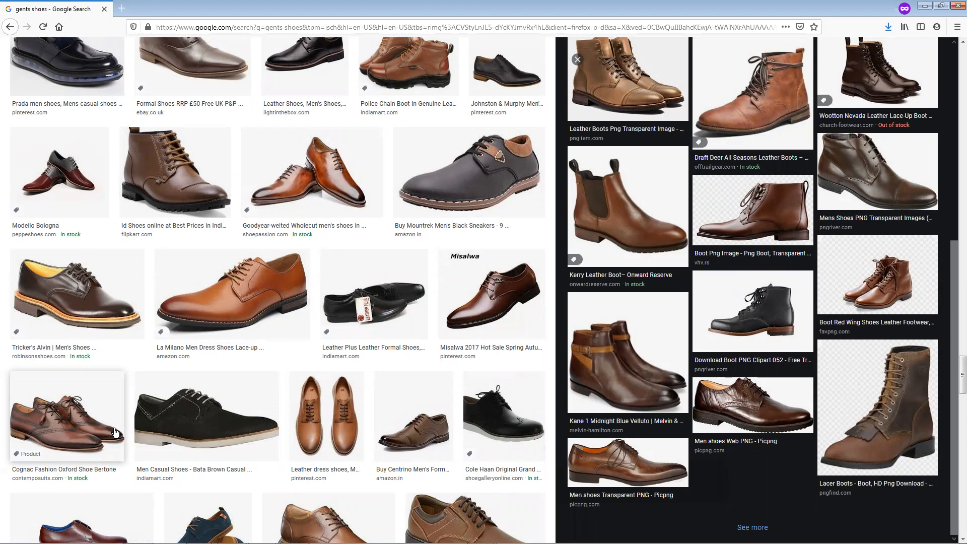
scroll(115, 432, down, 1)
Open the black COLE HAAN Original Grand Wingtip image from Shoe Gallery and save it to the Desktop as the JPEG 20836-DEFAULT-m
click(514, 375)
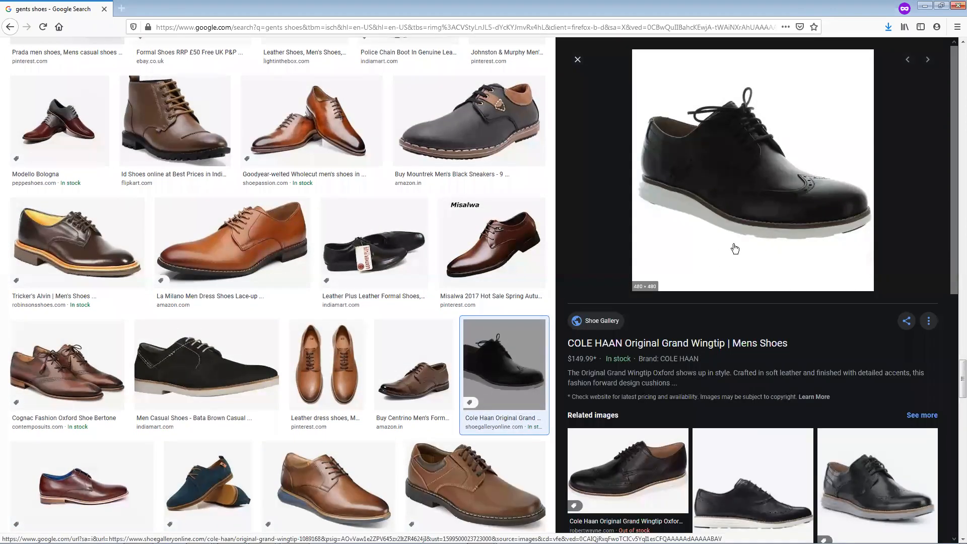
scroll(735, 248, down, 2)
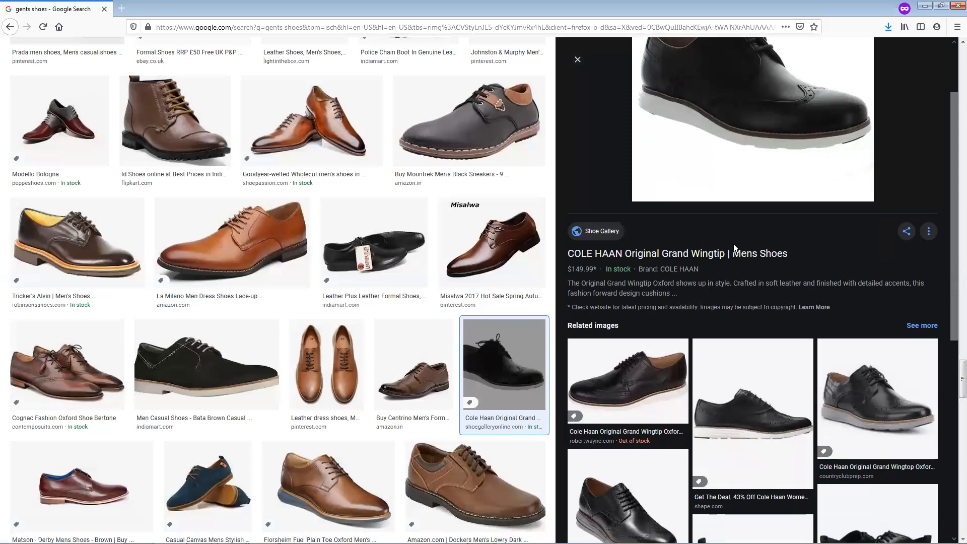
scroll(733, 243, up, 2)
right_click(750, 180)
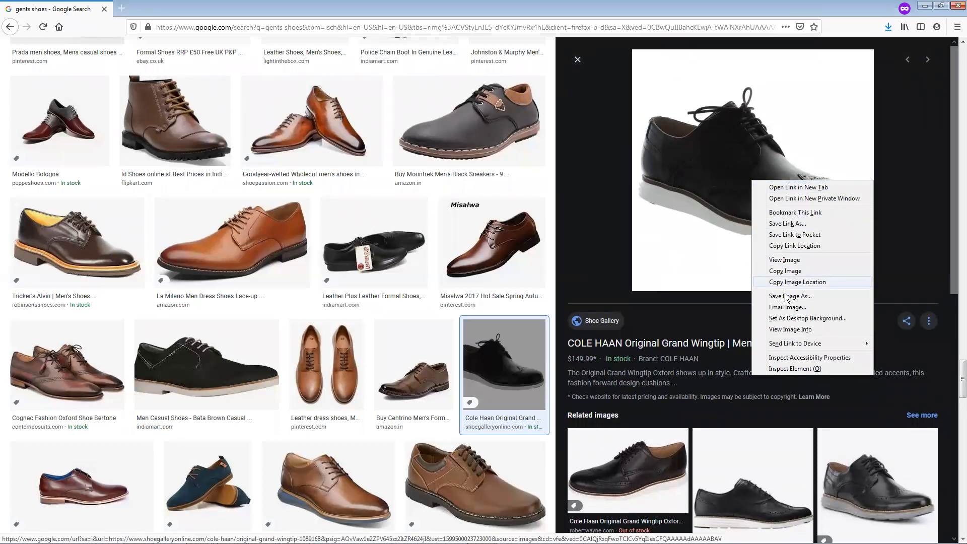
click(787, 296)
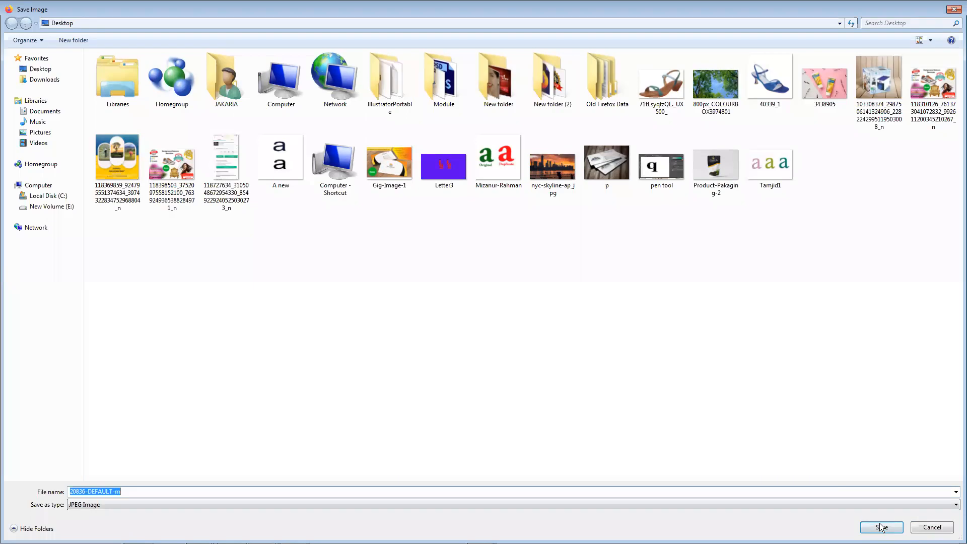
click(881, 527)
Look over the Cole Haan related images, preview the HOSF Men's Brown Formal Shoes from Amazon.in, and examine its related images
scroll(677, 385, down, 3)
scroll(676, 385, down, 8)
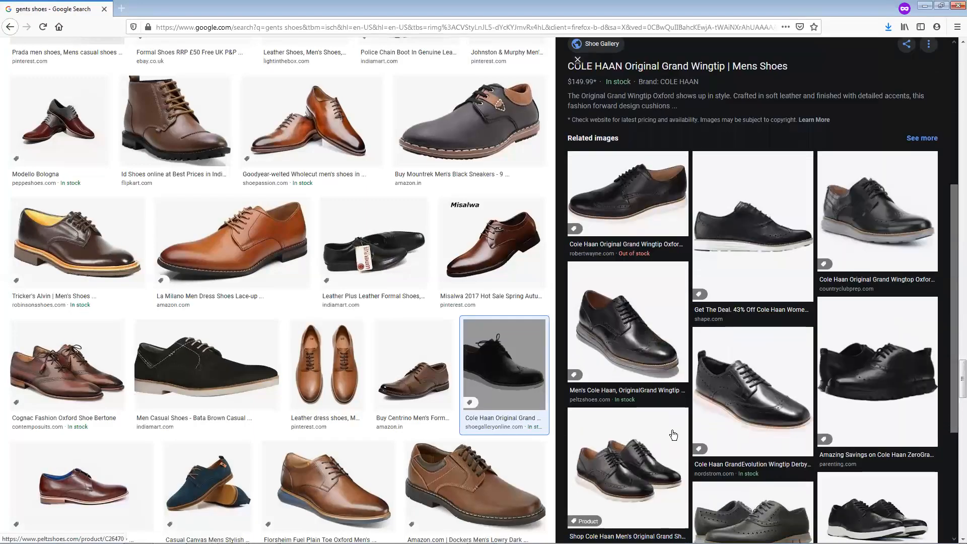
scroll(349, 327, down, 8)
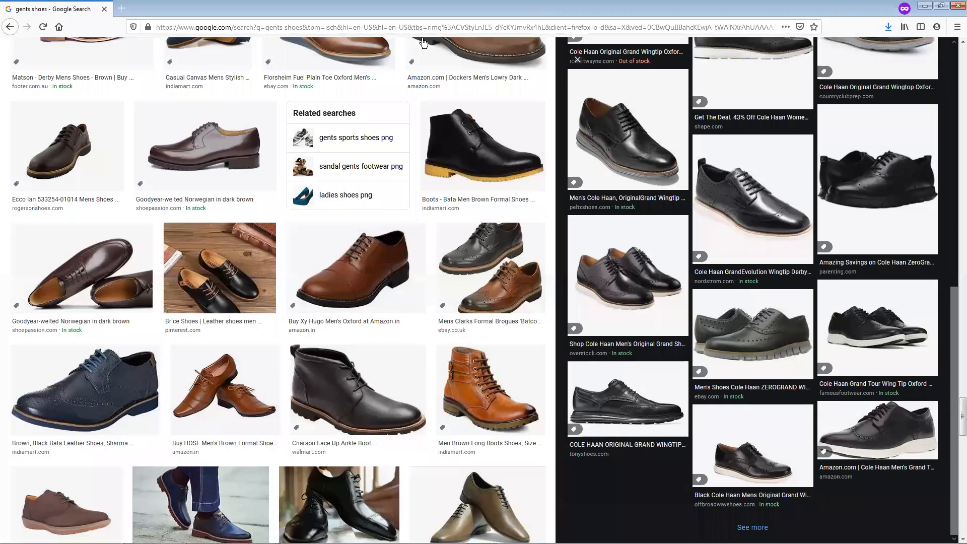
click(259, 371)
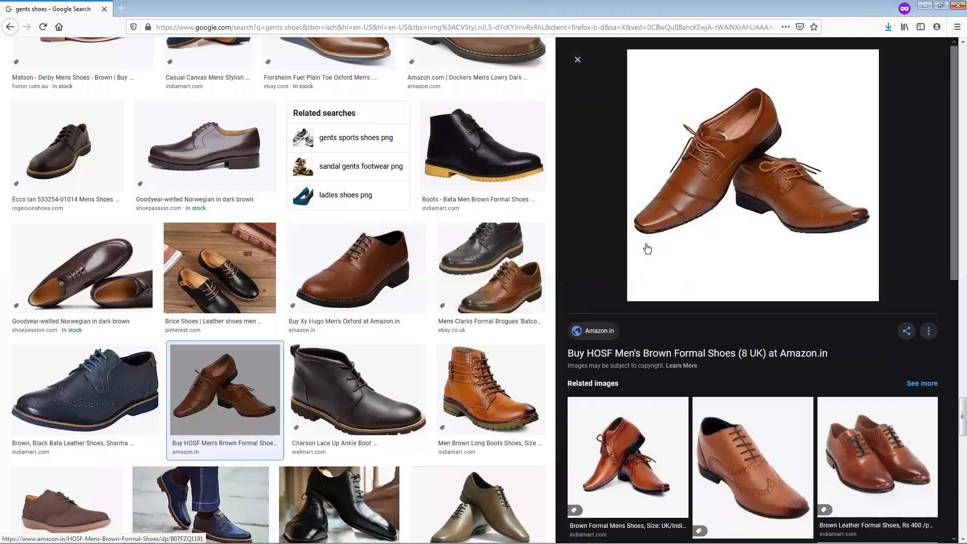
scroll(715, 342, down, 2)
scroll(723, 353, down, 3)
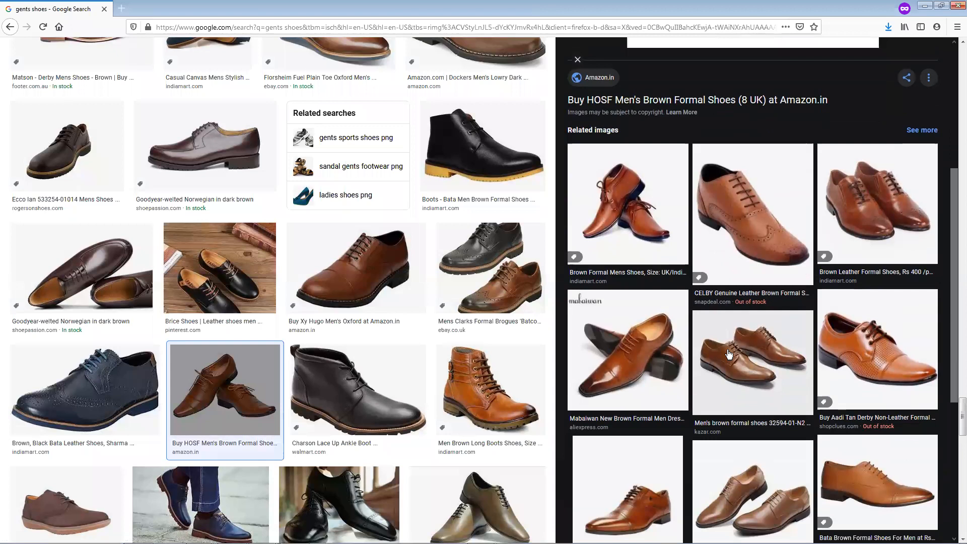
scroll(721, 356, down, 3)
scroll(721, 355, down, 2)
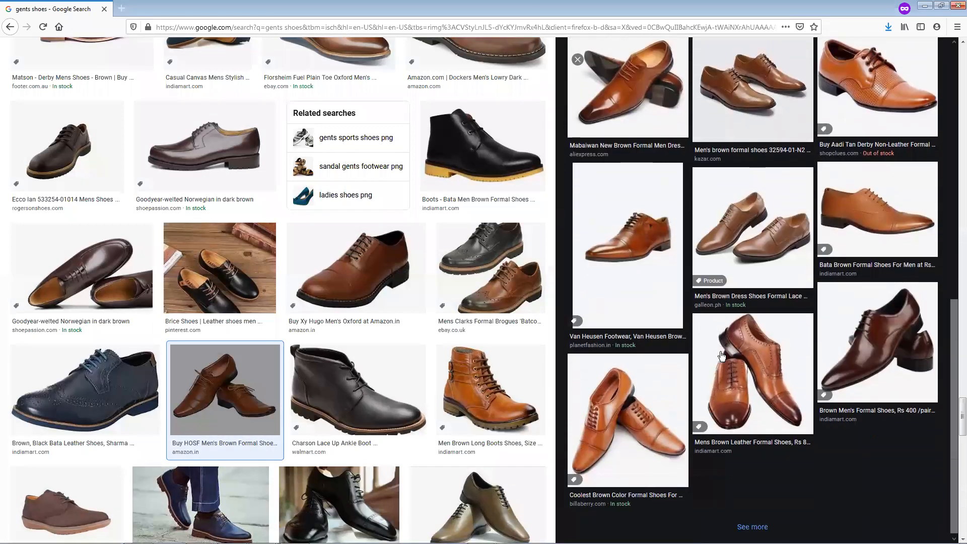
scroll(309, 386, down, 4)
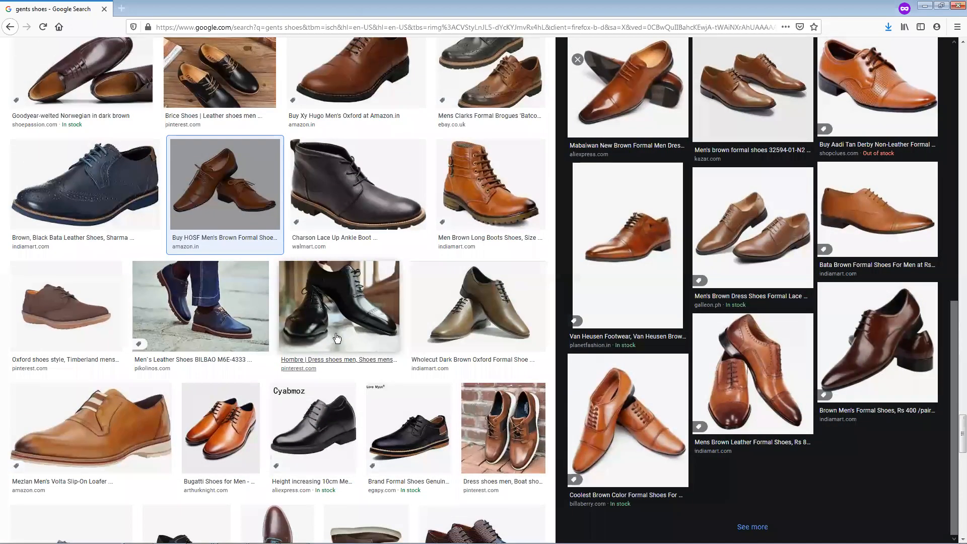
Preview the black Hombre dress shoes image from Pinterest and look over its related images
click(366, 320)
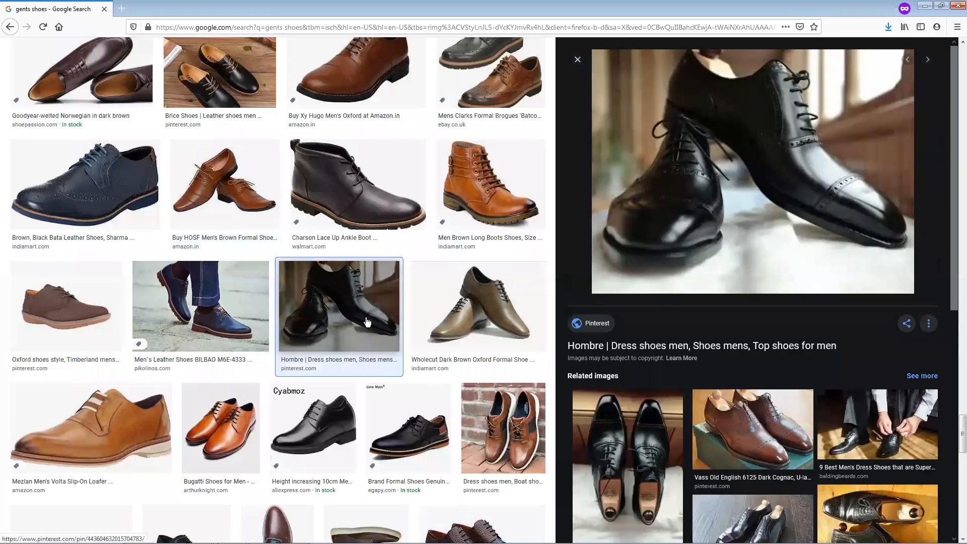
scroll(402, 323, down, 1)
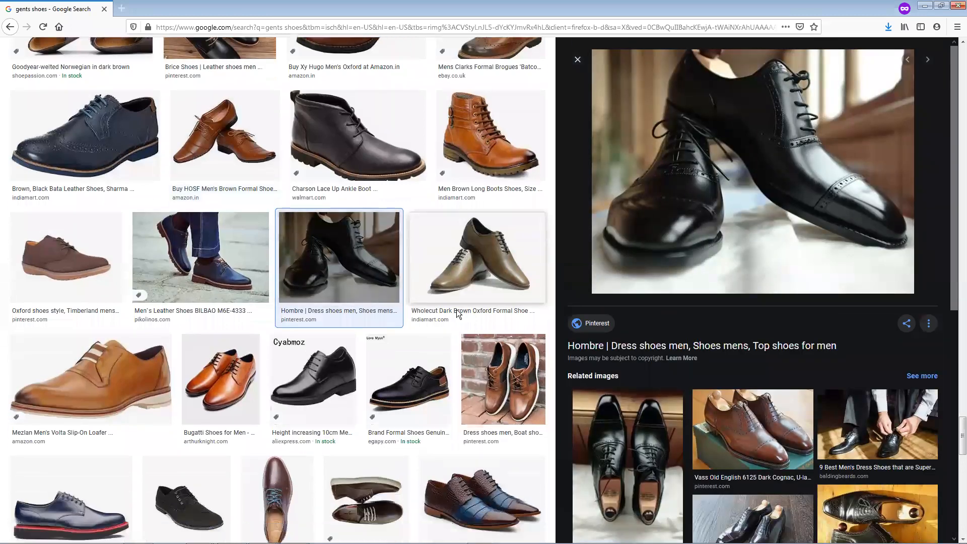
scroll(673, 433, down, 1)
scroll(673, 433, down, 6)
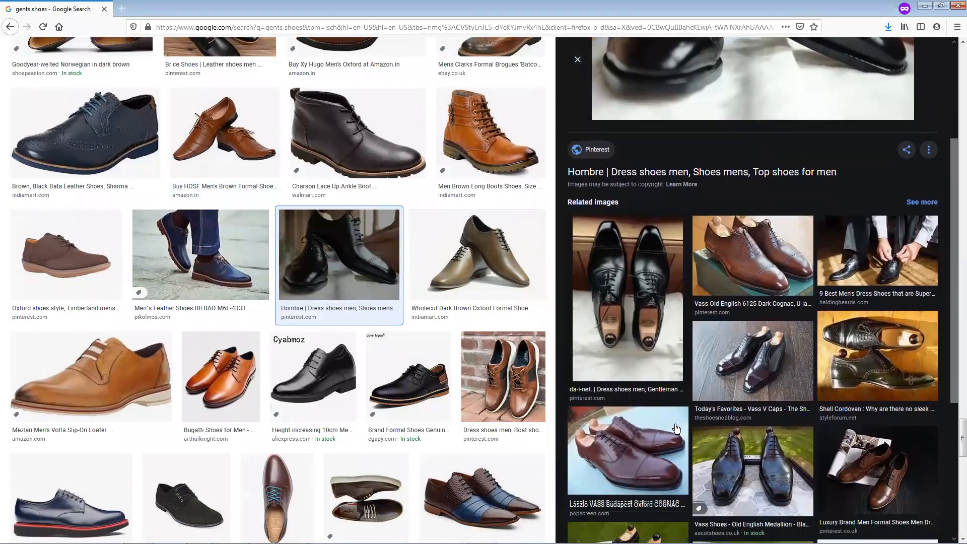
click(734, 406)
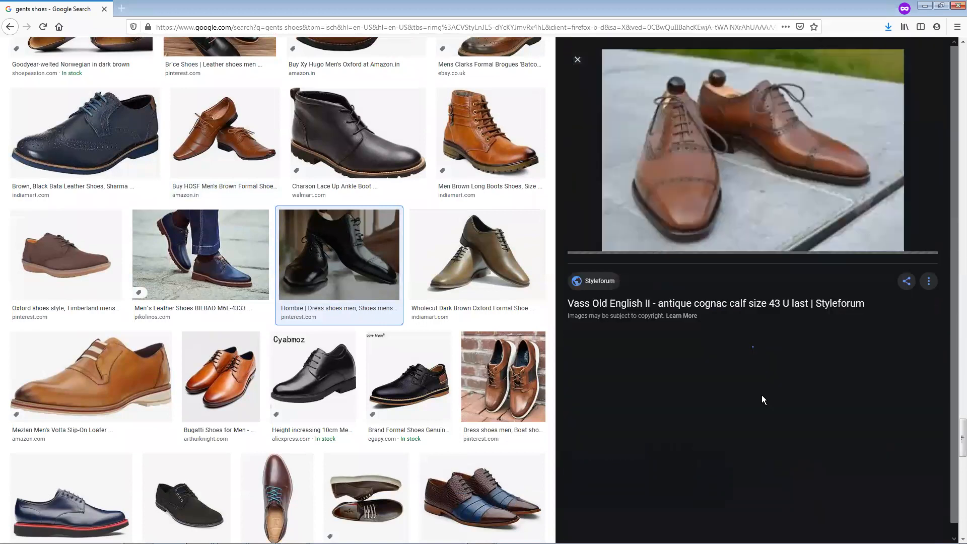
right_click(718, 201)
click(745, 305)
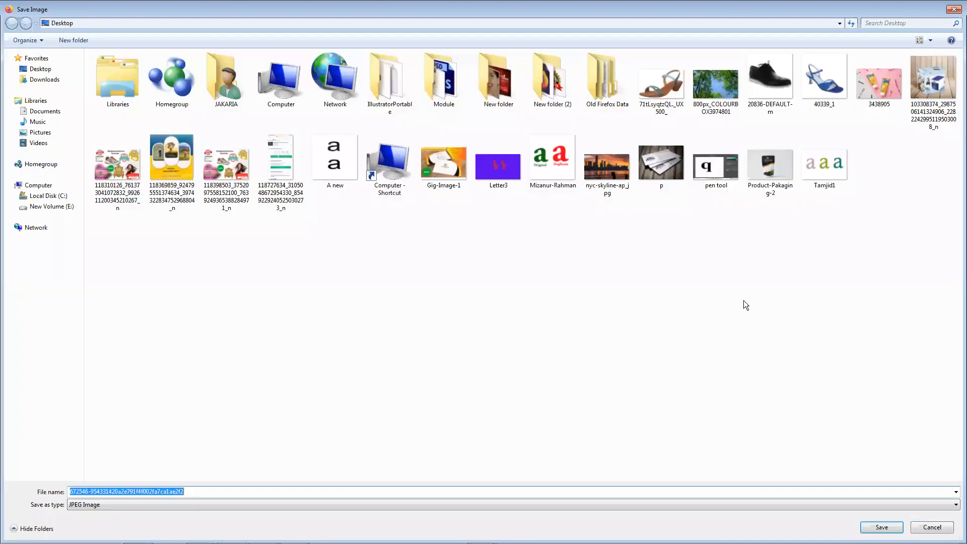
click(874, 527)
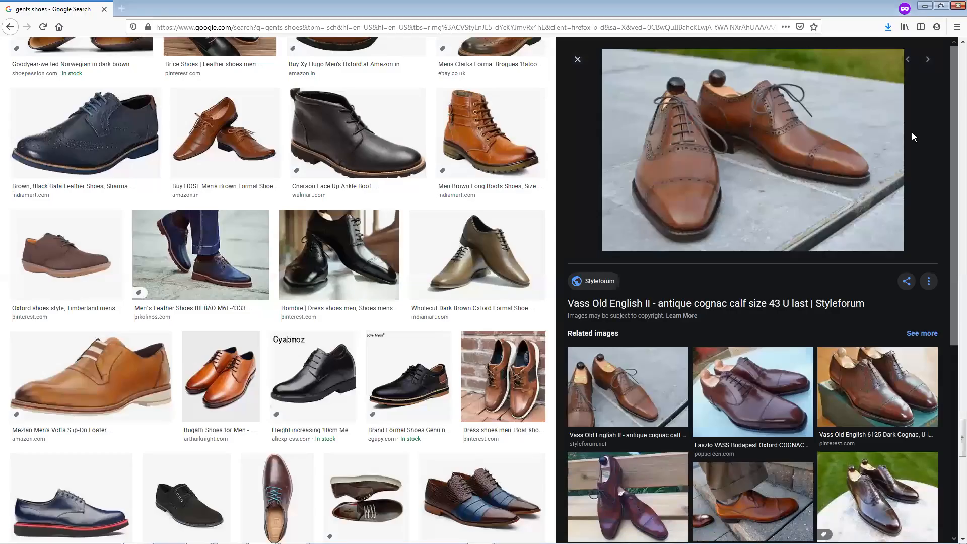
Place the downloaded brown shoe photo into the Untitled-3 document in Photoshop and rasterize its layer
click(887, 27)
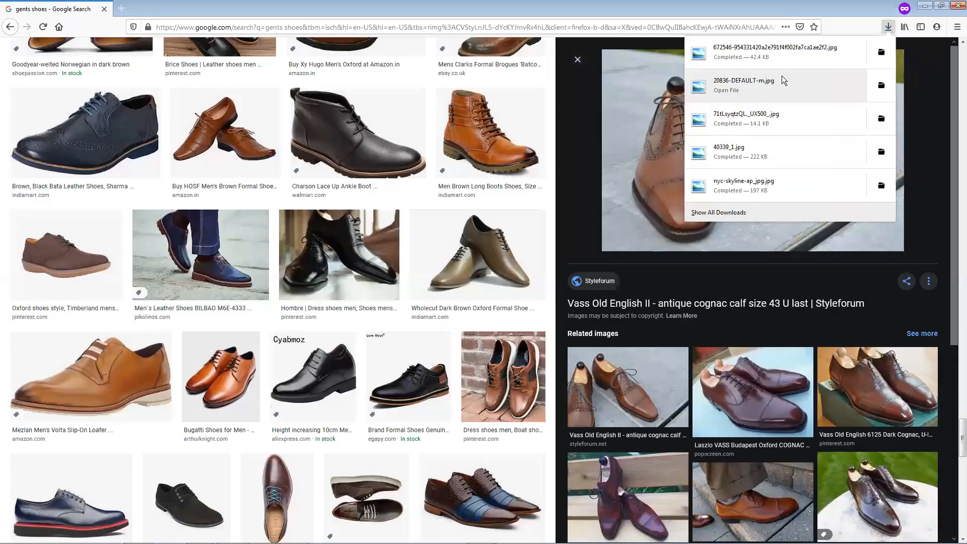
click(877, 54)
mouse_move(381, 286)
mouse_down()
mouse_move(292, 518)
mouse_move(137, 529)
mouse_move(386, 300)
mouse_up()
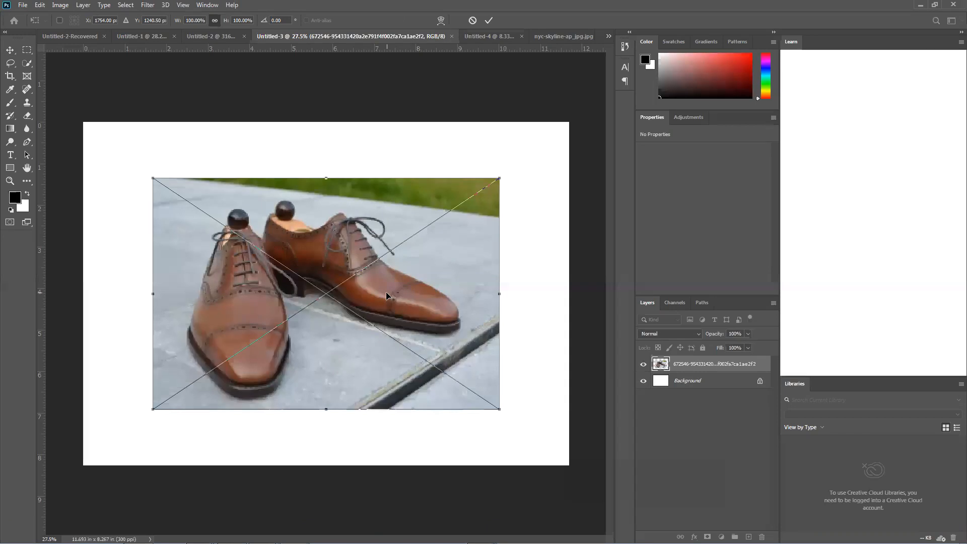
key(Return)
scroll(342, 287, up, 3)
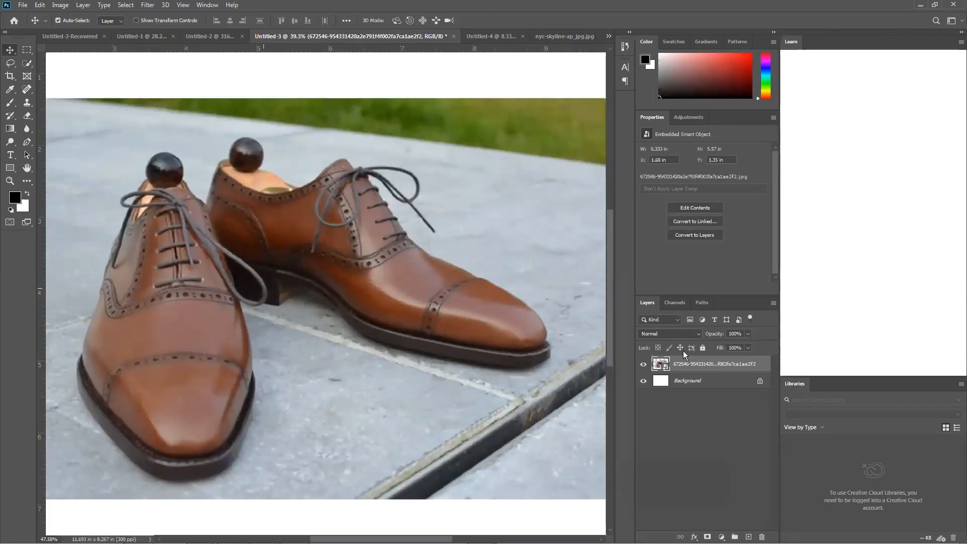
right_click(705, 368)
click(739, 297)
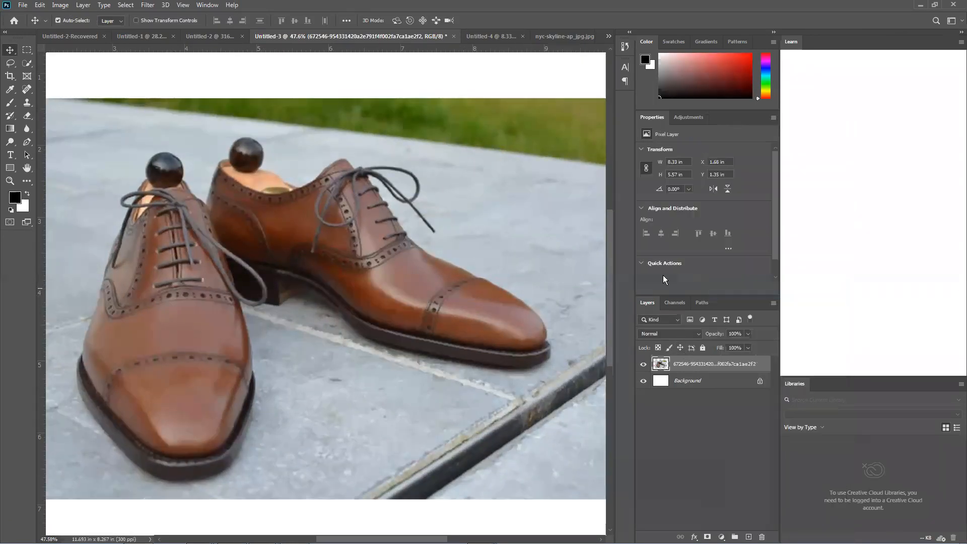
Start a Pen tool path in Path mode on the outer edge of the front shoe's sole
click(31, 144)
scroll(85, 401, down, 1)
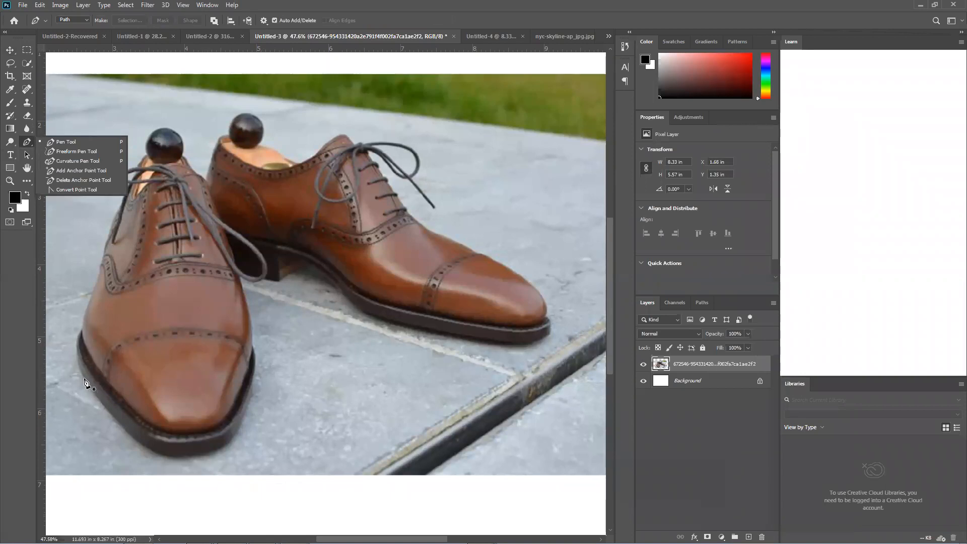
click(82, 378)
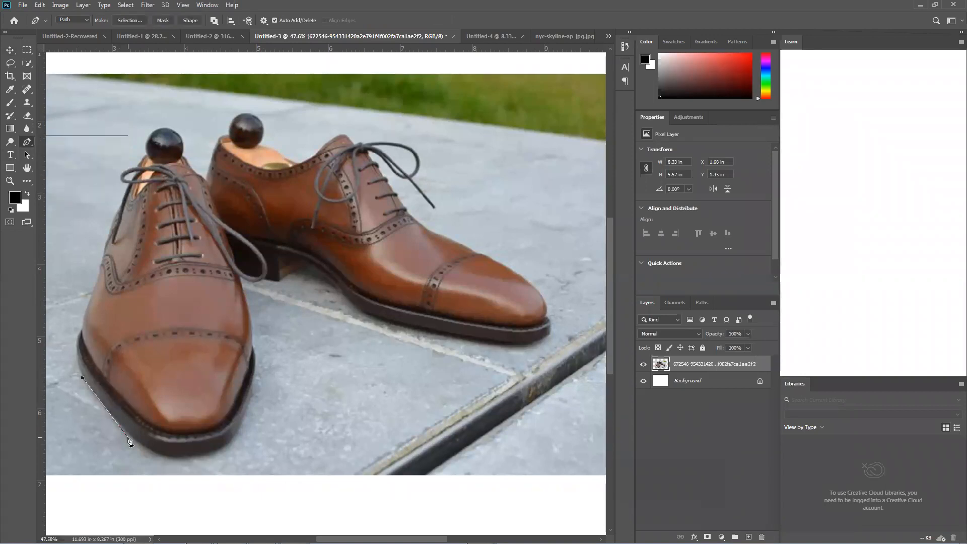
Trace the front shoe's sole with curved segments along its outer edge and around the toe to the inner side
scroll(134, 436, down, 1)
scroll(122, 428, up, 8)
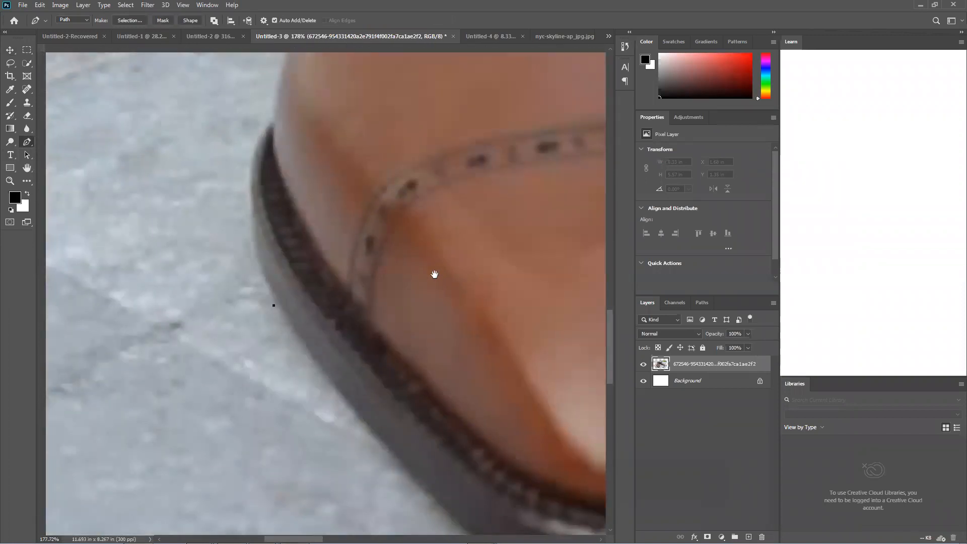
drag(434, 274, 406, 276)
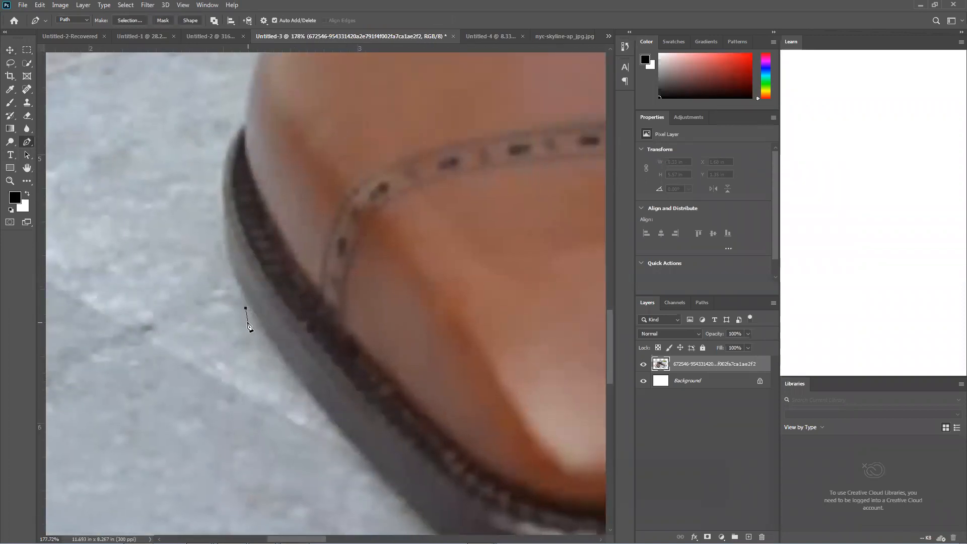
scroll(234, 339, down, 2)
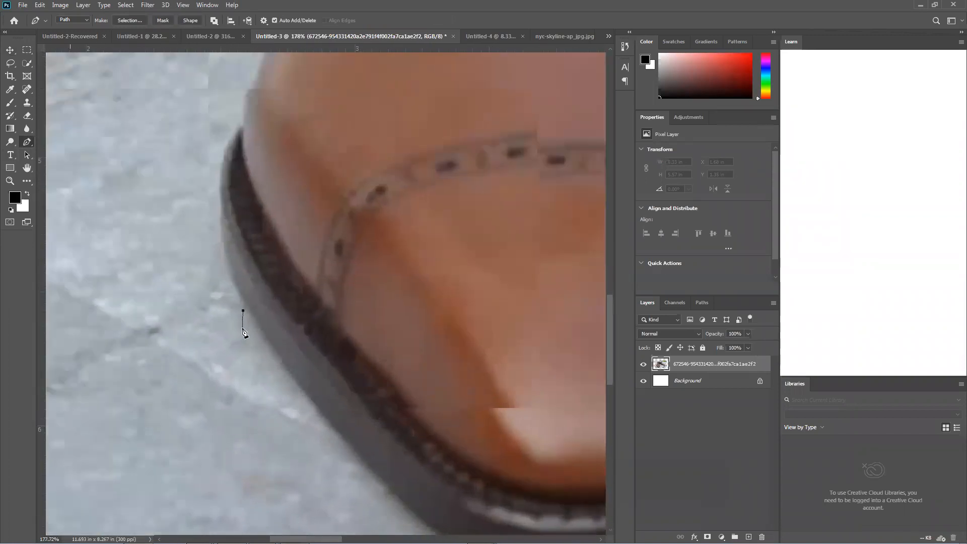
scroll(243, 327, up, 3)
scroll(243, 328, down, 4)
scroll(246, 355, down, 3)
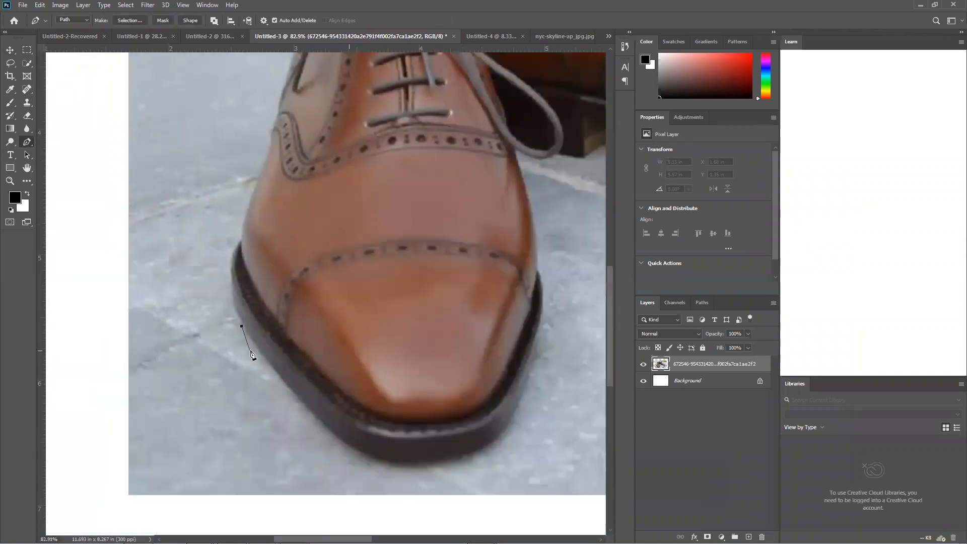
scroll(248, 356, up, 5)
scroll(217, 280, up, 3)
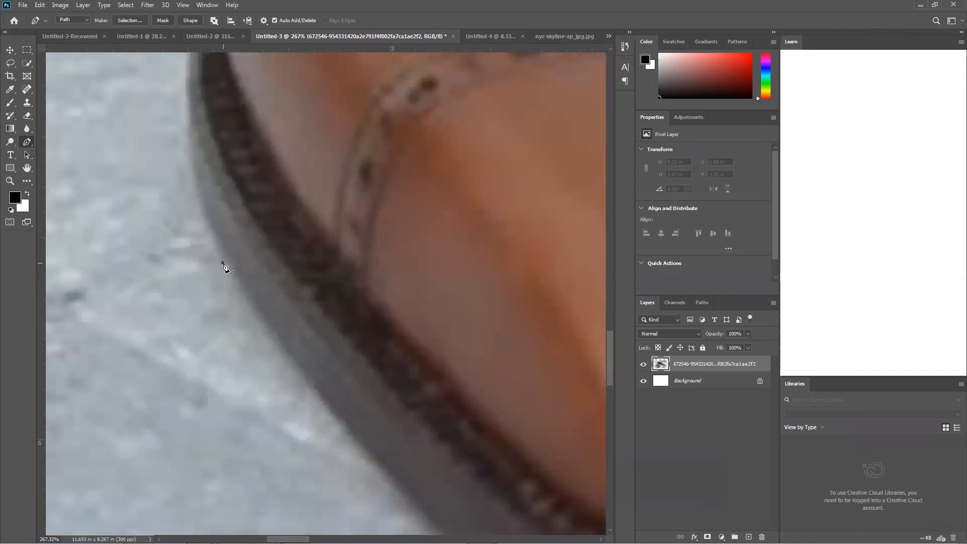
scroll(223, 265, down, 7)
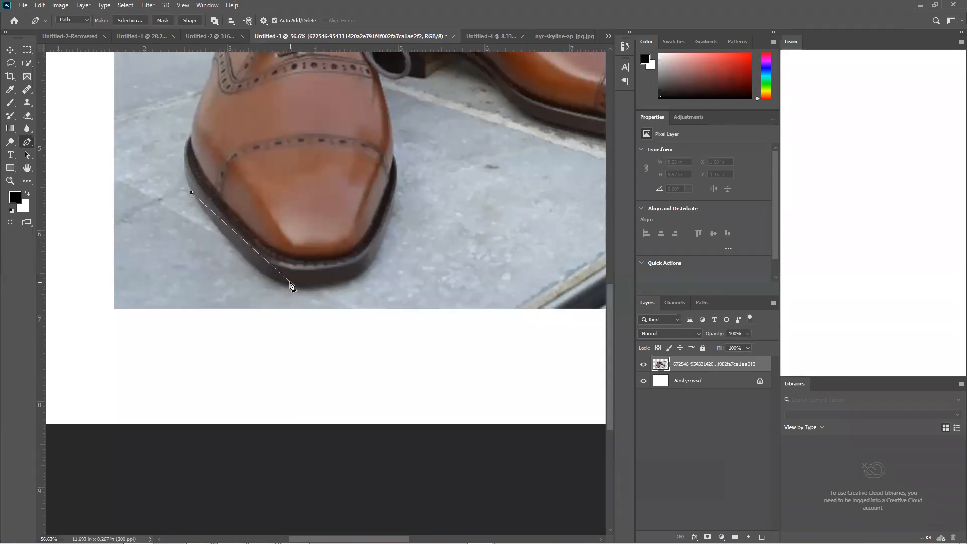
drag(289, 284, 327, 292)
key(ctrl+z)
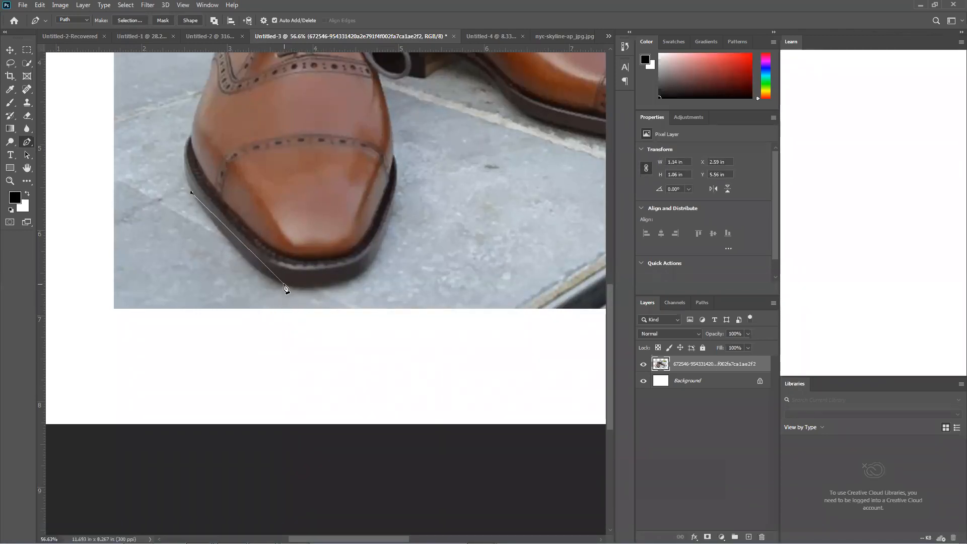
drag(287, 284, 325, 291)
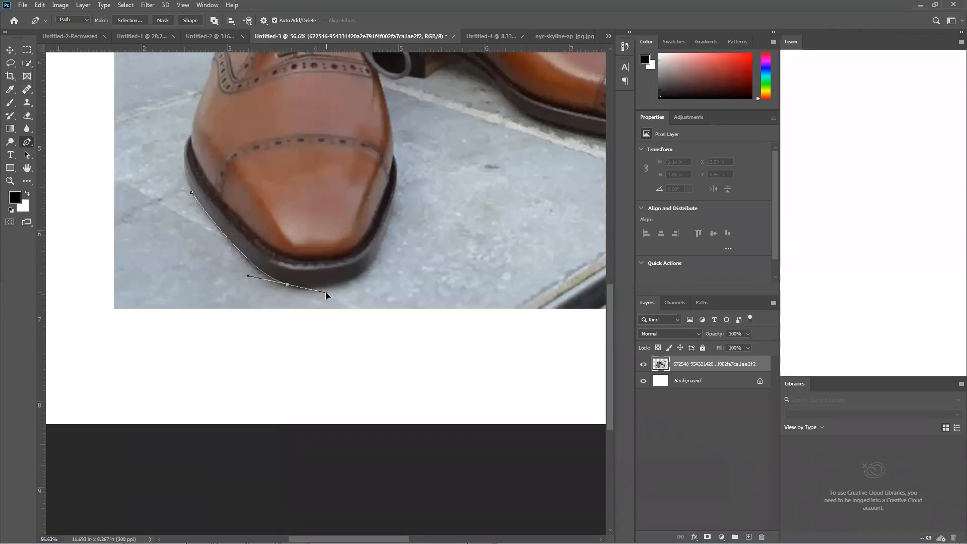
drag(328, 293, 328, 293)
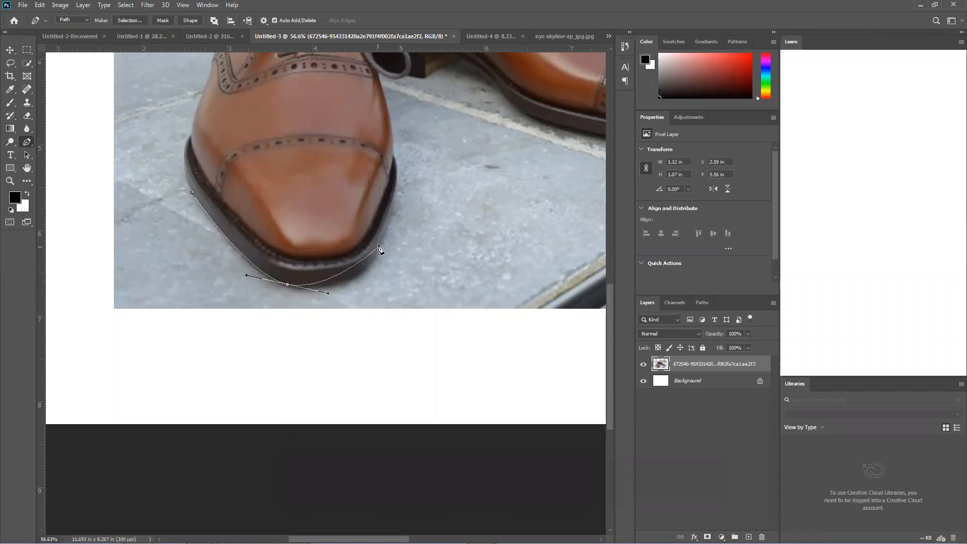
drag(375, 256, 418, 158)
scroll(412, 161, up, 5)
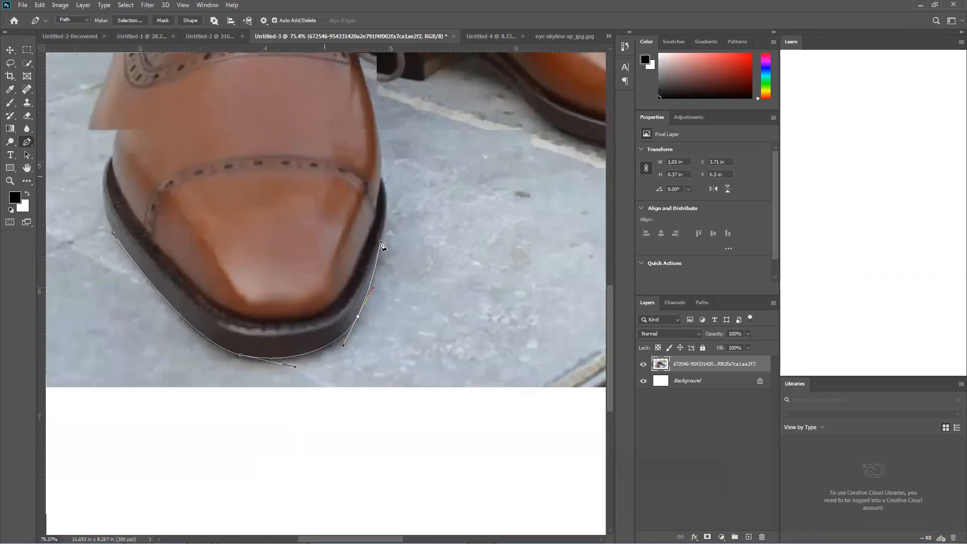
drag(387, 187, 384, 149)
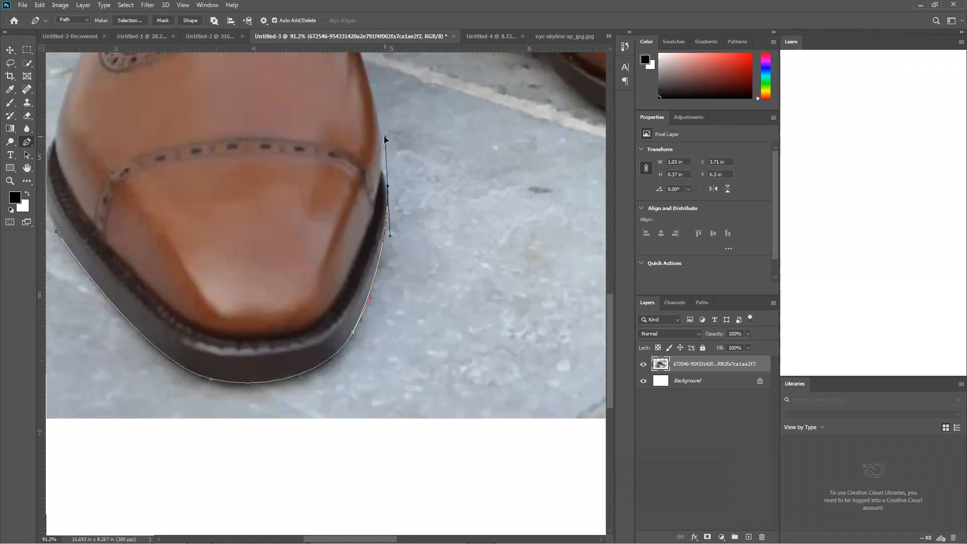
key(ctrl+z)
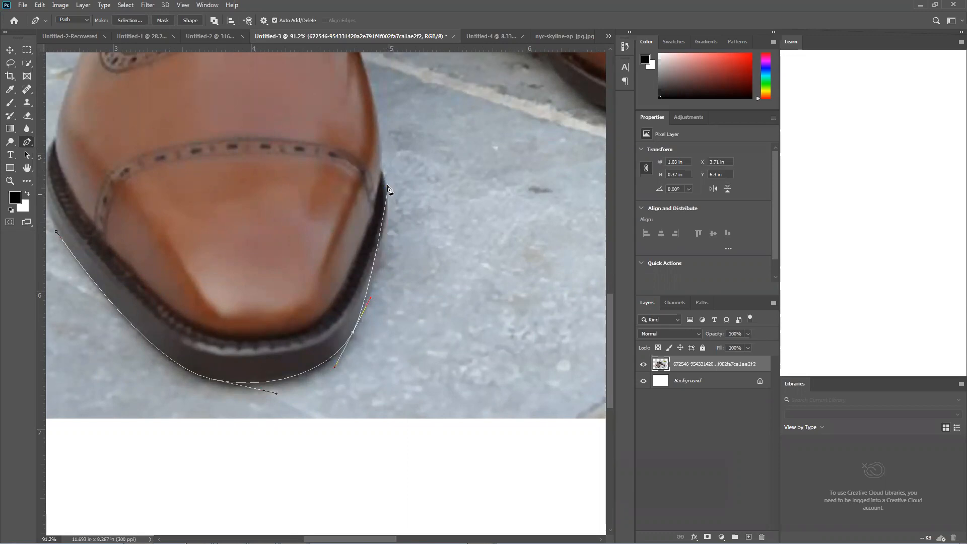
drag(382, 171, 373, 96)
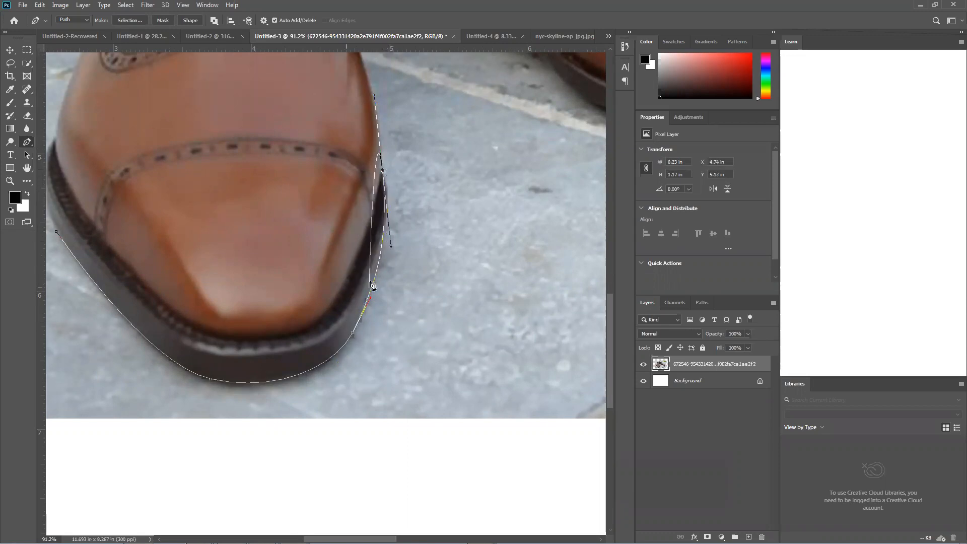
key(ctrl+z)
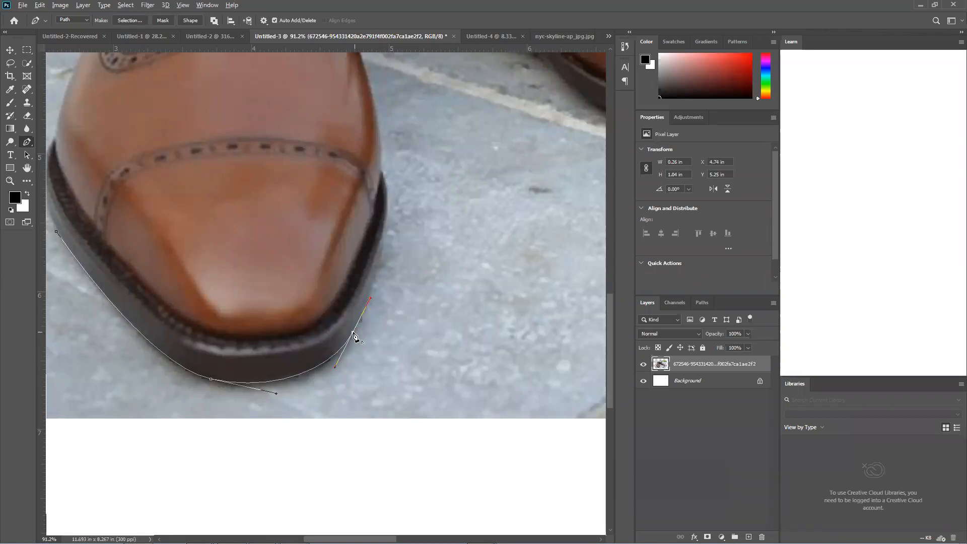
Trace the inner edge of the front shoe's sole up to the leather upper and end it with a corner point
drag(385, 225, 392, 177)
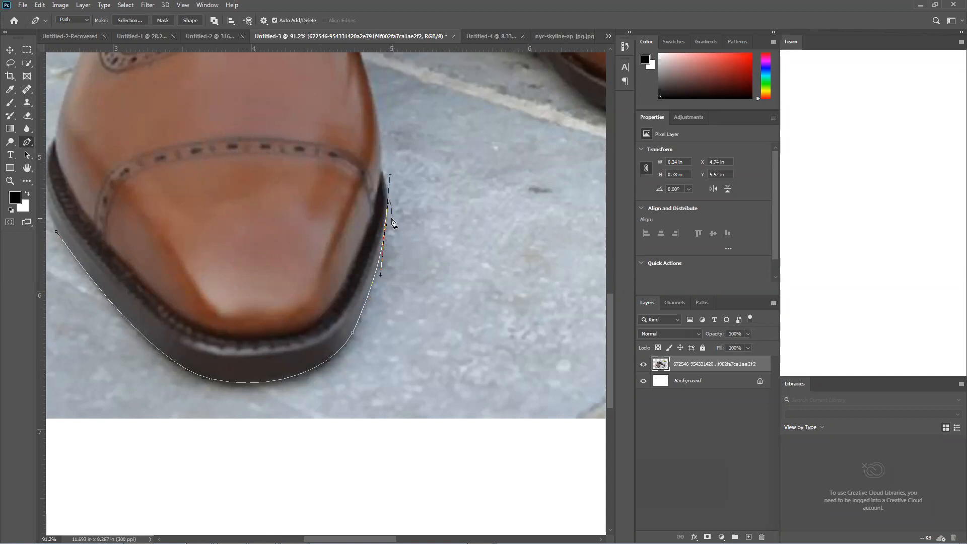
drag(381, 170, 367, 334)
alt+click(382, 170)
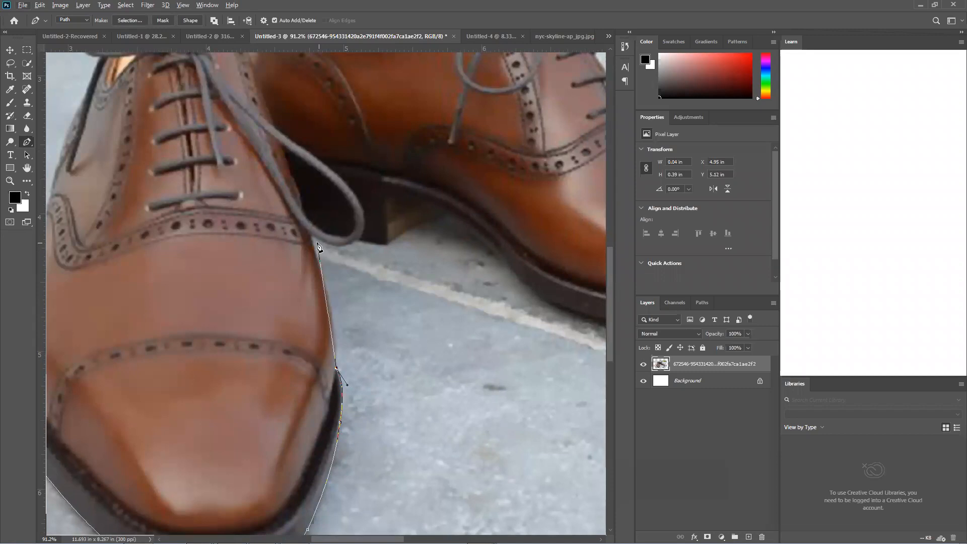
drag(312, 235, 296, 212)
drag(330, 261, 341, 312)
drag(312, 239, 315, 252)
drag(345, 323, 348, 329)
drag(335, 272, 335, 272)
scroll(317, 250, up, 3)
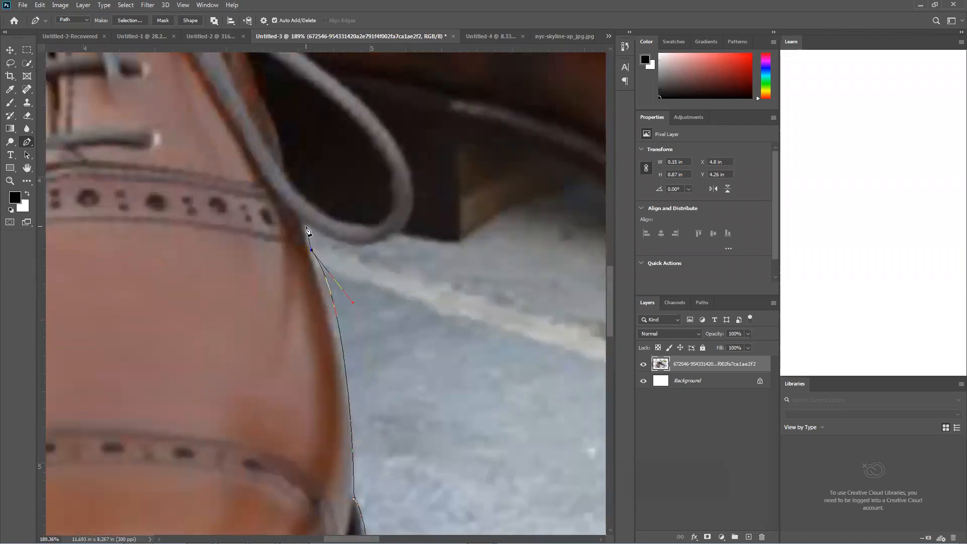
key(ctrl+z)
key(ctrl+z)
Trace a curved segment along the front shoe's side from the sole to the lace loop, ending with a corner point
drag(312, 249, 301, 225)
drag(343, 276, 361, 339)
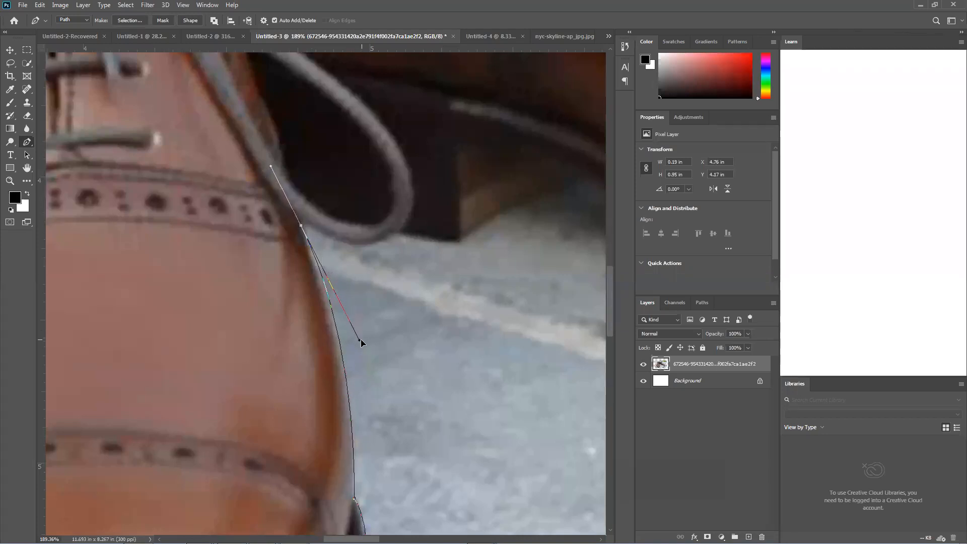
click(301, 227)
Trace around the outside of the front shoe's hanging lace loop up to the rear shoe's heel, ending with a corner point
scroll(398, 251, down, 4)
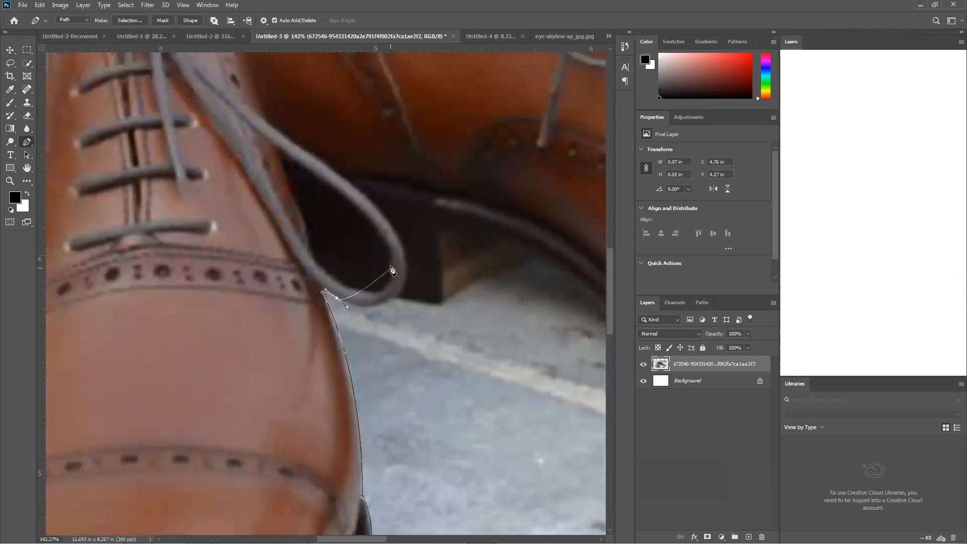
drag(407, 276, 420, 234)
click(407, 278)
drag(350, 182, 284, 135)
key(ctrl+z)
scroll(421, 254, down, 3)
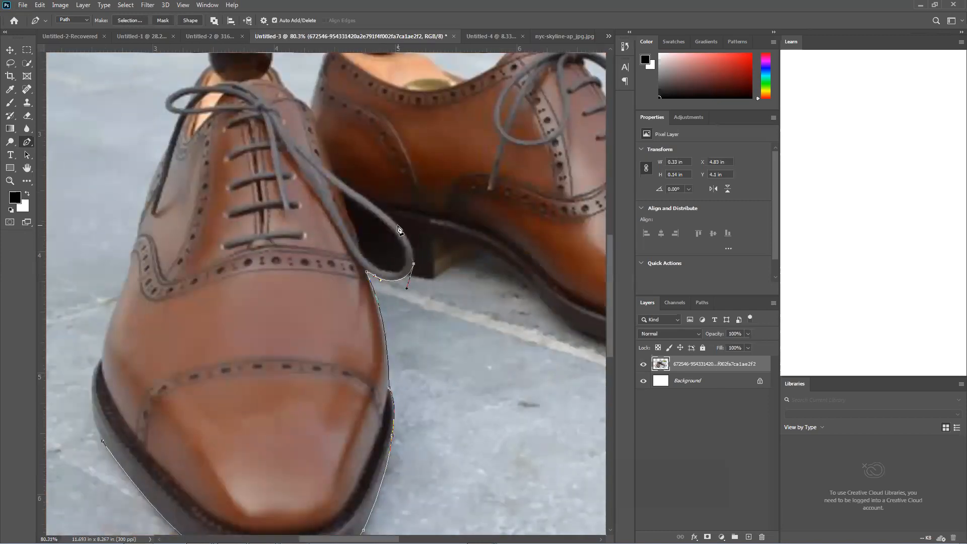
scroll(397, 229, up, 4)
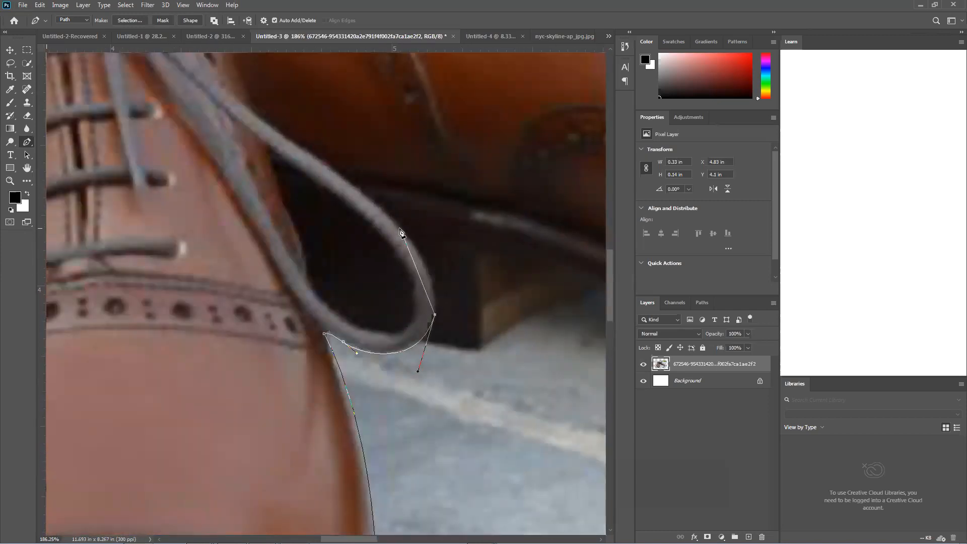
drag(399, 228, 356, 193)
scroll(359, 189, up, 3)
scroll(358, 195, down, 3)
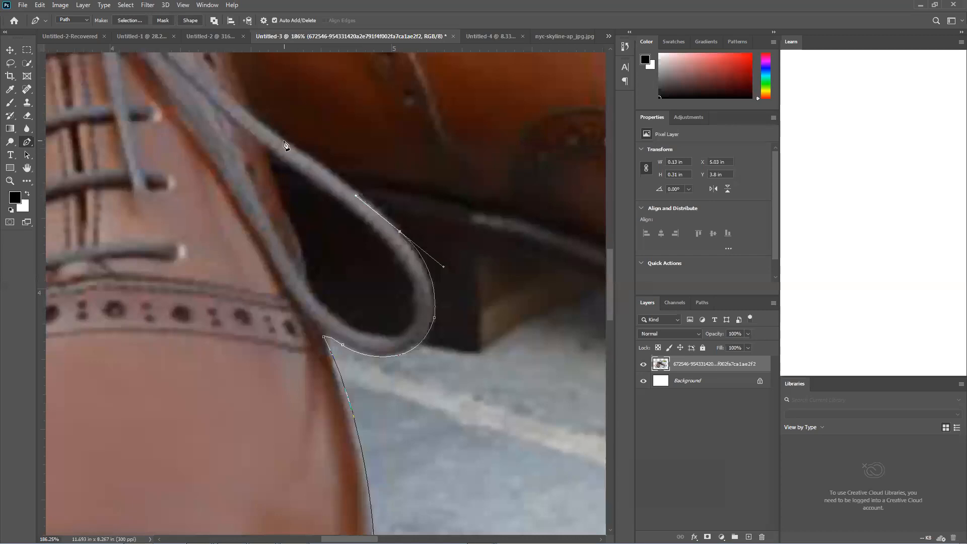
scroll(285, 146, down, 3)
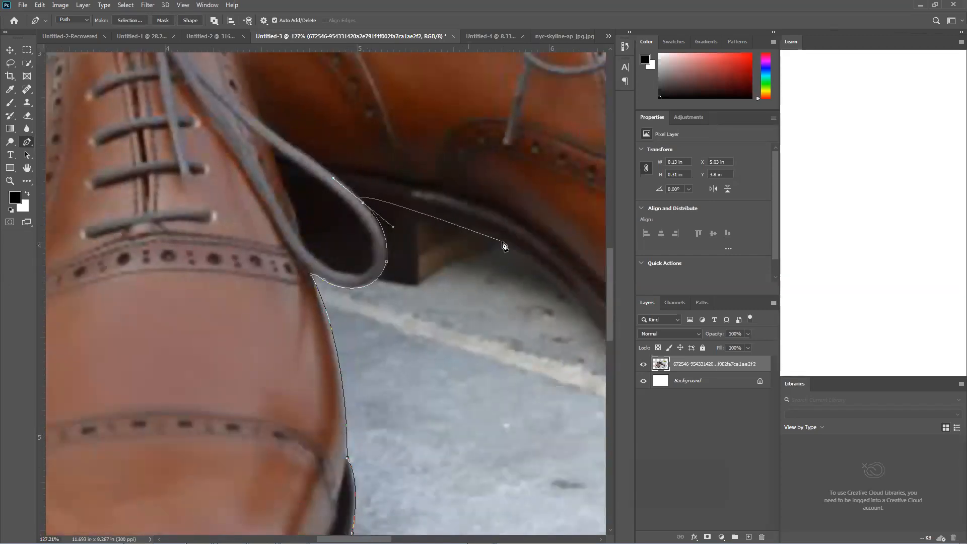
alt+click(362, 202)
Trace the rear shoe's sole with curved segments from the lace loop through the arch to the forefoot
drag(433, 214, 483, 229)
drag(561, 262, 407, 156)
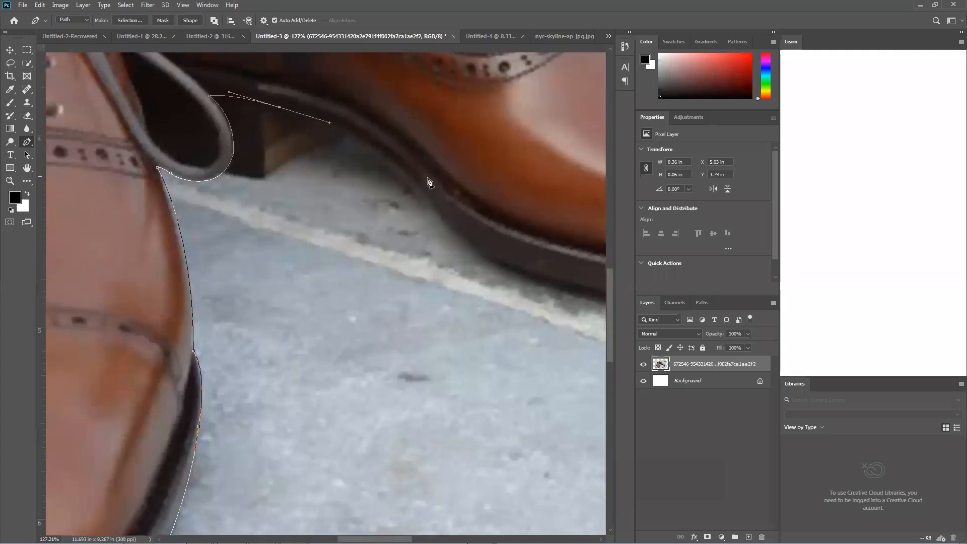
scroll(429, 183, down, 5)
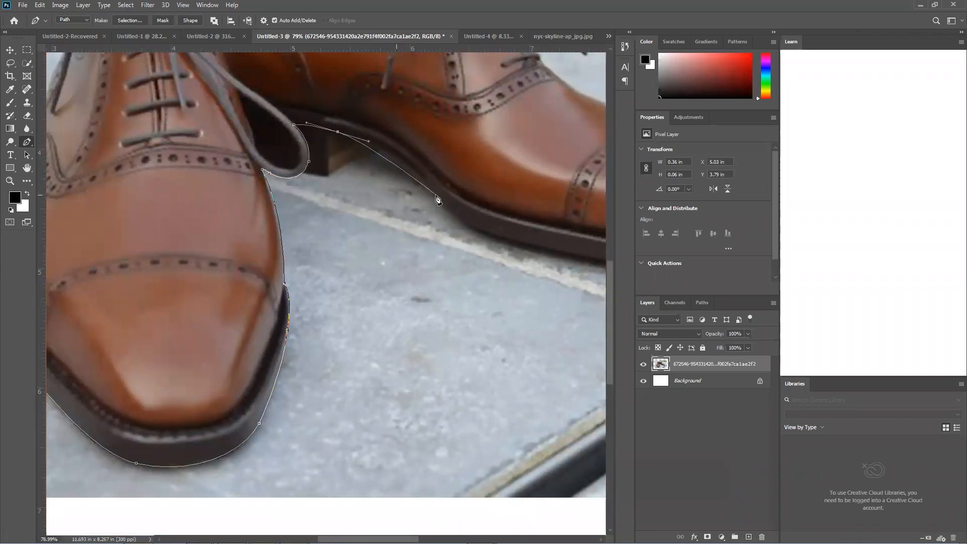
drag(436, 194, 461, 217)
drag(526, 228, 418, 203)
scroll(423, 209, down, 4)
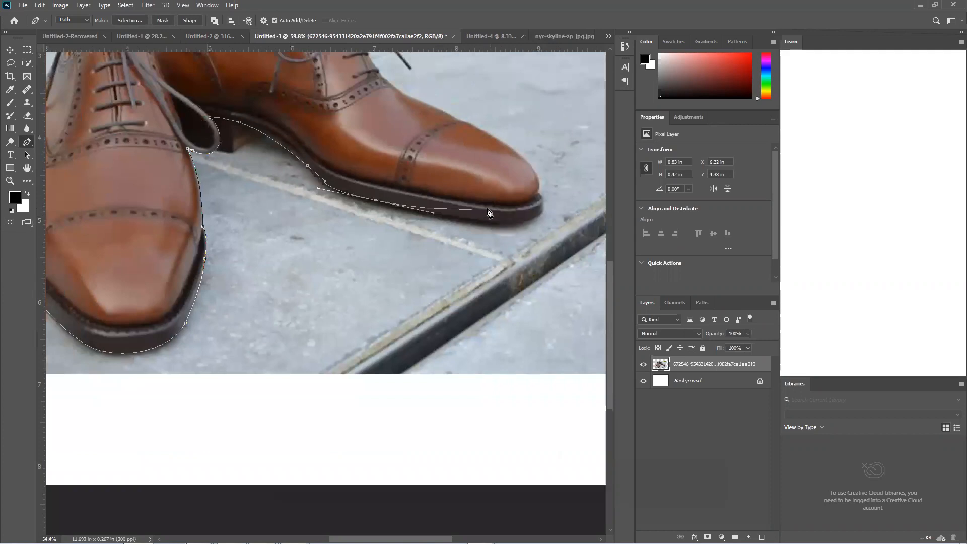
Extend the path with curved segments along the front of the rear shoe's sole and around its toe tip
drag(490, 210, 448, 242)
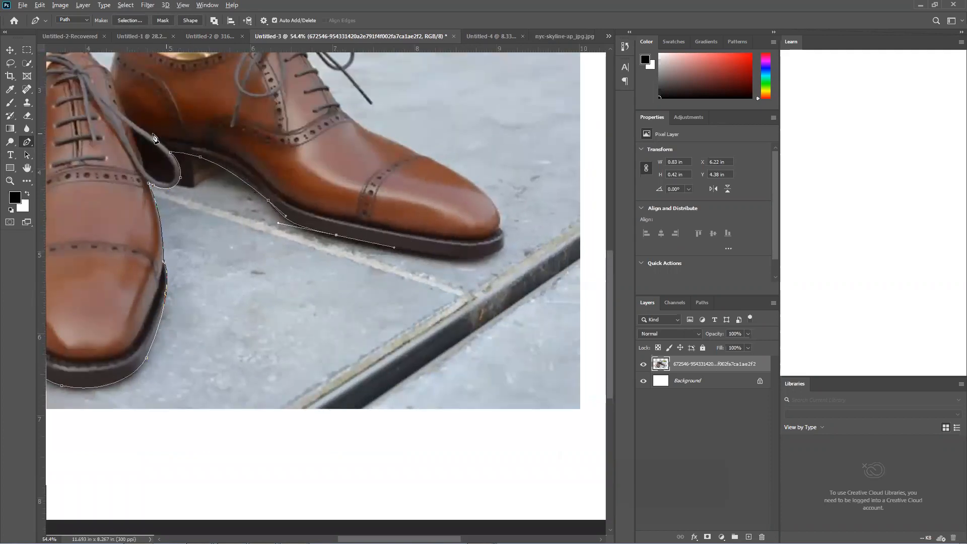
scroll(153, 135, down, 3)
click(389, 229)
drag(395, 230, 399, 227)
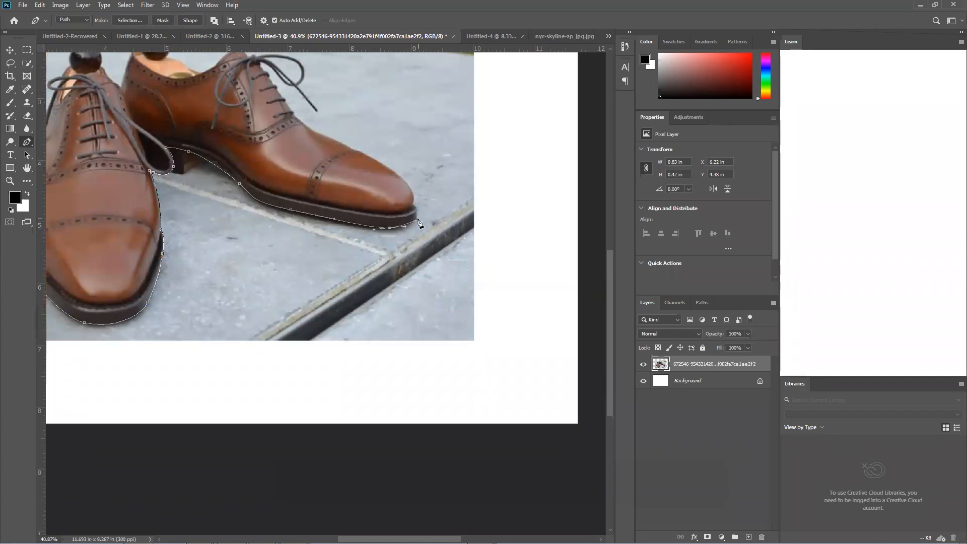
scroll(418, 222, up, 4)
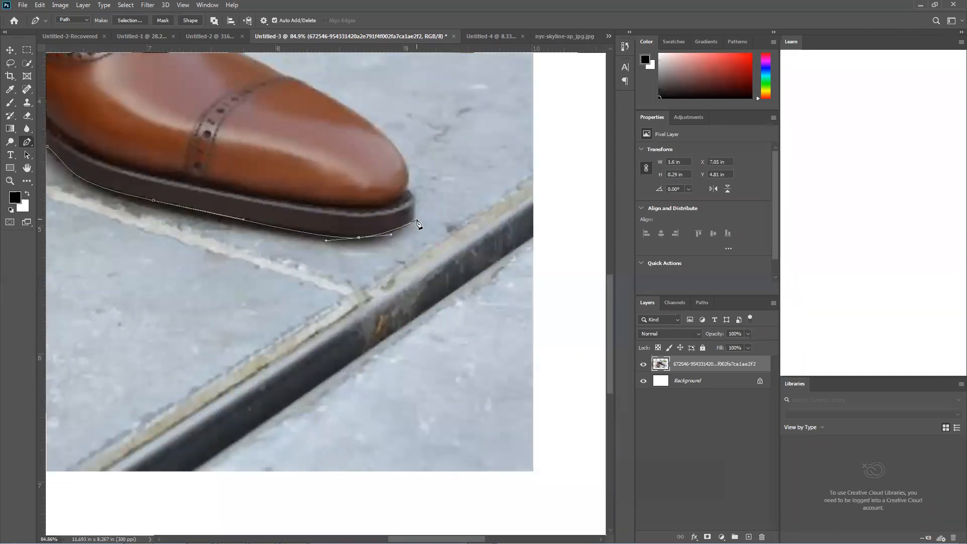
drag(410, 226, 420, 214)
scroll(398, 218, down, 6)
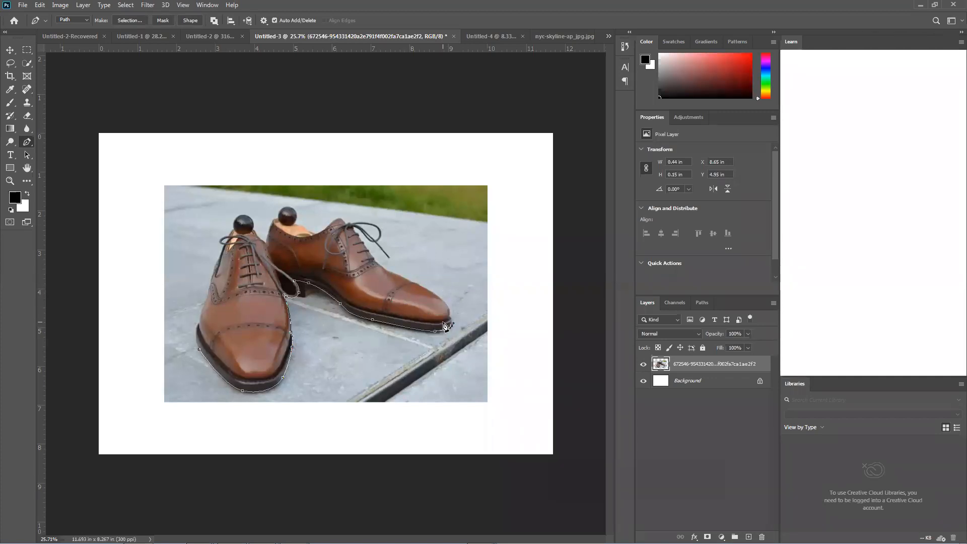
scroll(424, 333, up, 5)
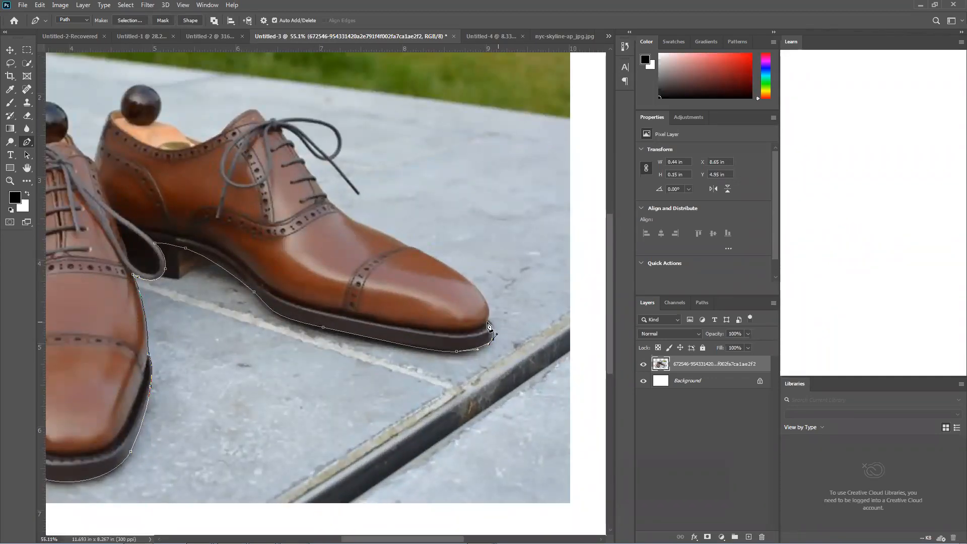
scroll(498, 332, up, 2)
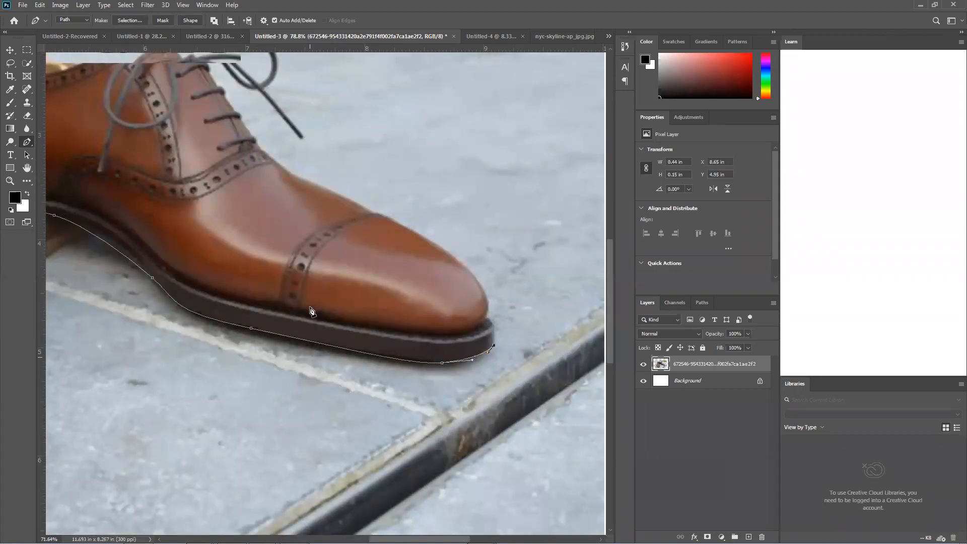
scroll(308, 313, down, 3)
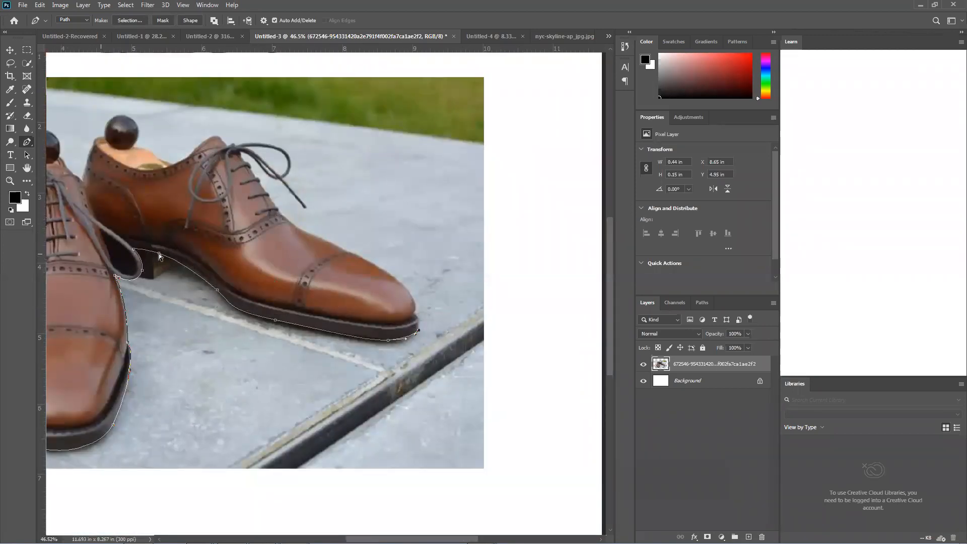
click(142, 273)
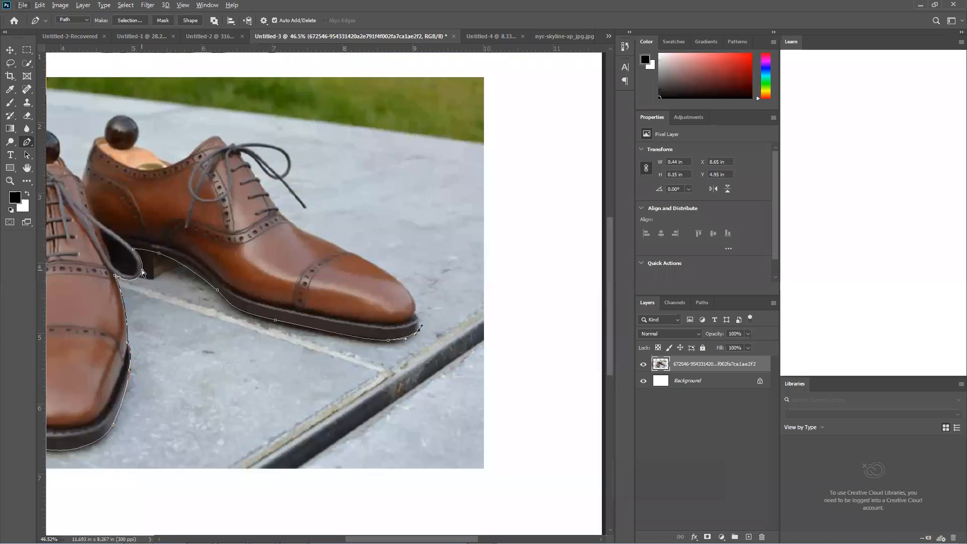
Reposition the anchor points and handles along the rear shoe's heel and arch to follow the lace loop, heel corner and sole
mouse_move(141, 269)
mouse_down()
mouse_move(137, 278)
mouse_move(141, 270)
mouse_up()
mouse_move(156, 279)
mouse_down()
mouse_move(167, 288)
mouse_move(143, 283)
mouse_up()
scroll(144, 283, up, 5)
drag(140, 281, 205, 252)
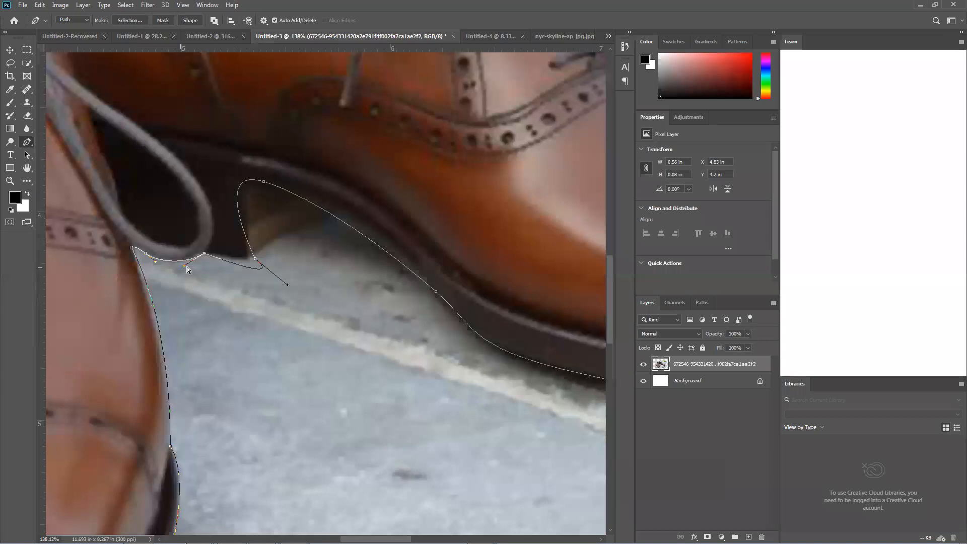
drag(287, 285, 209, 261)
ctrl+click(256, 259)
drag(255, 259, 249, 258)
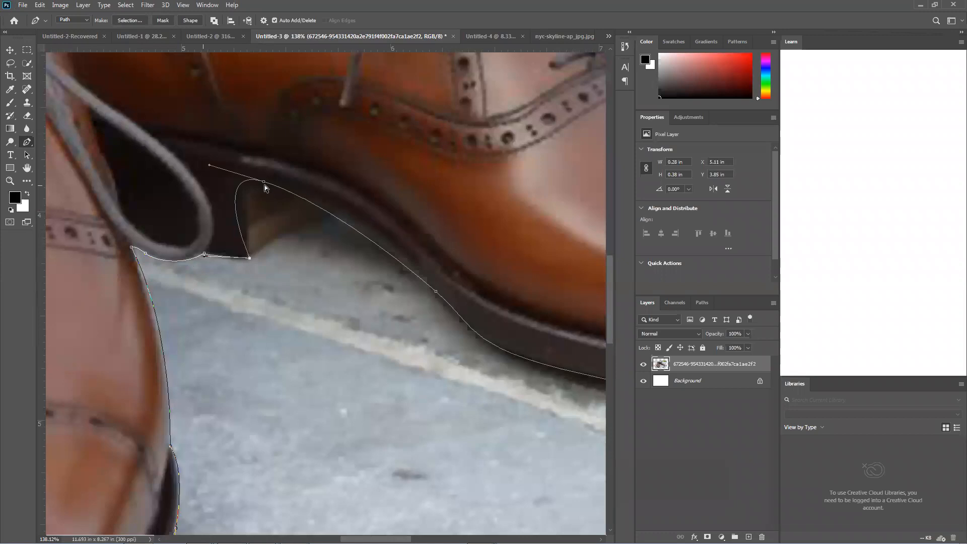
drag(264, 183, 329, 231)
drag(272, 216, 329, 221)
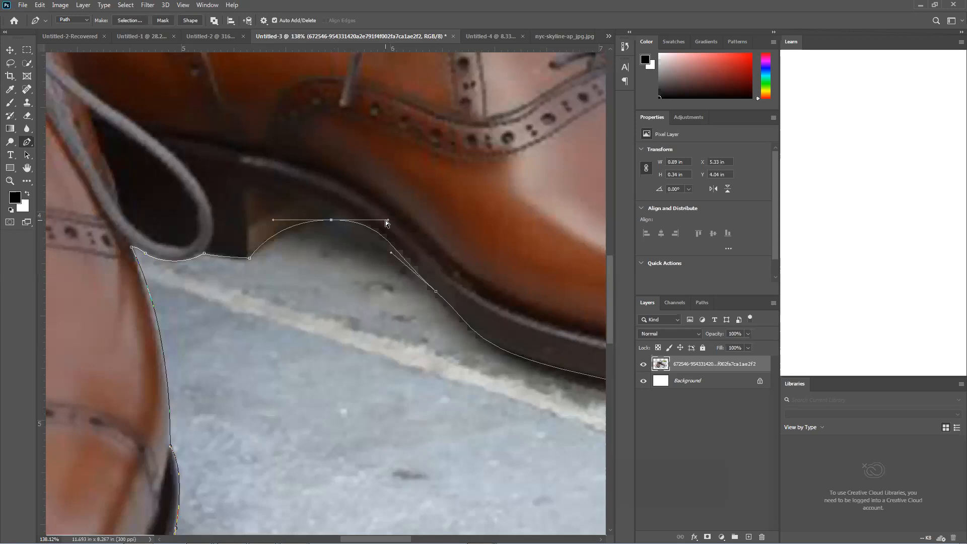
Add an anchor point to the curve under the rear shoe's arch and shift it to fit the sole's lower edge
right_click(28, 141)
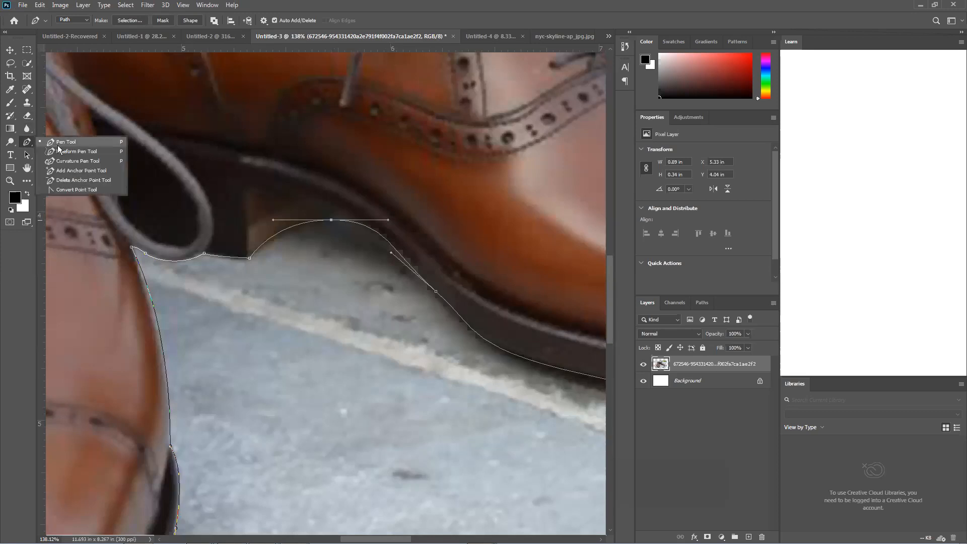
click(70, 160)
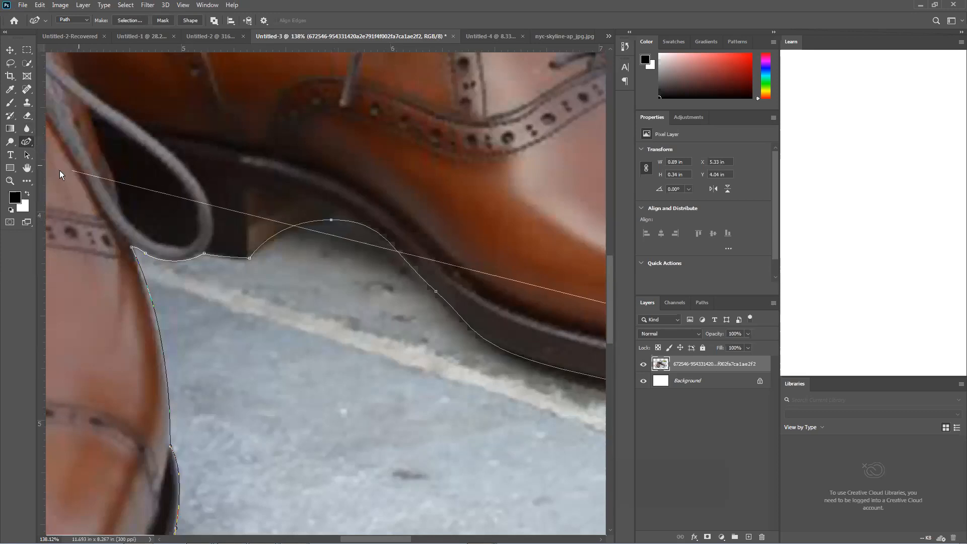
right_click(29, 142)
click(70, 170)
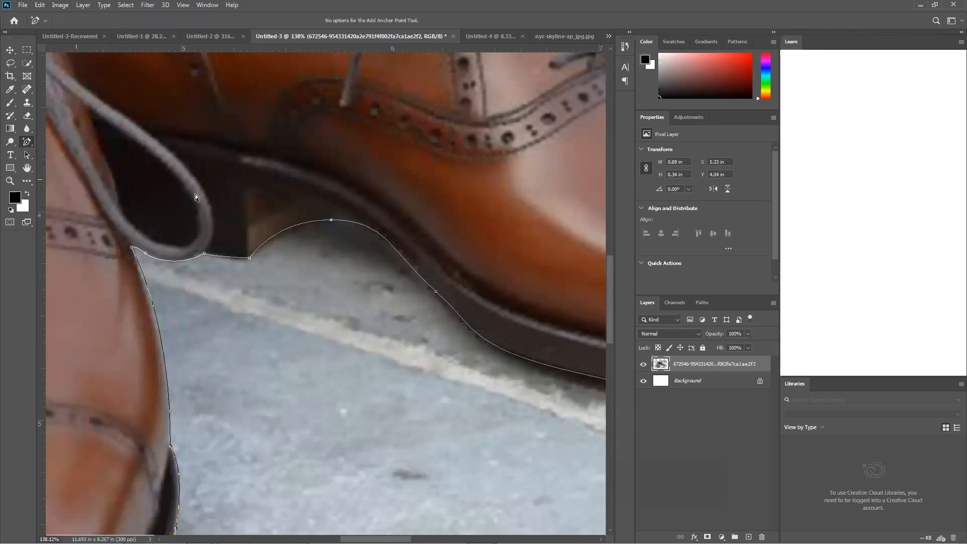
click(386, 239)
right_click(27, 146)
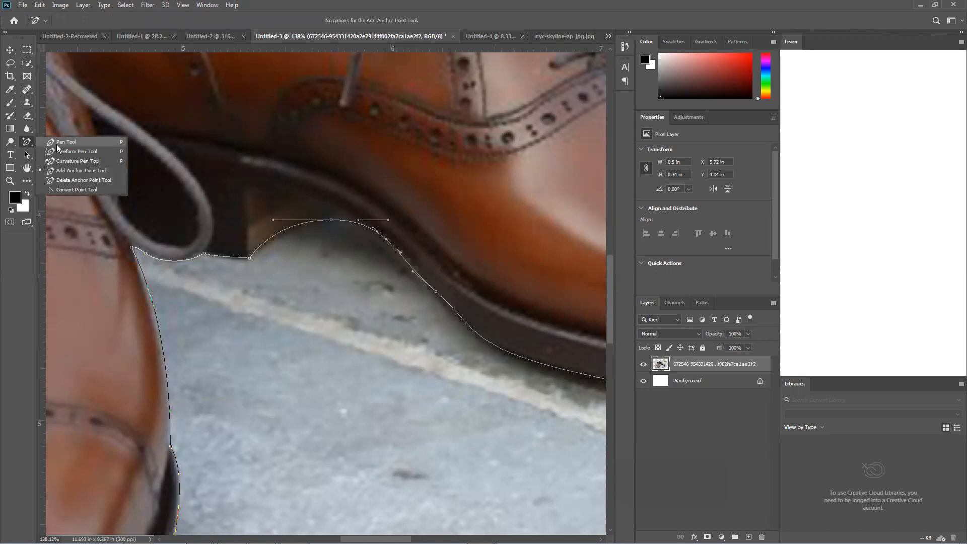
click(57, 143)
ctrl+click(331, 220)
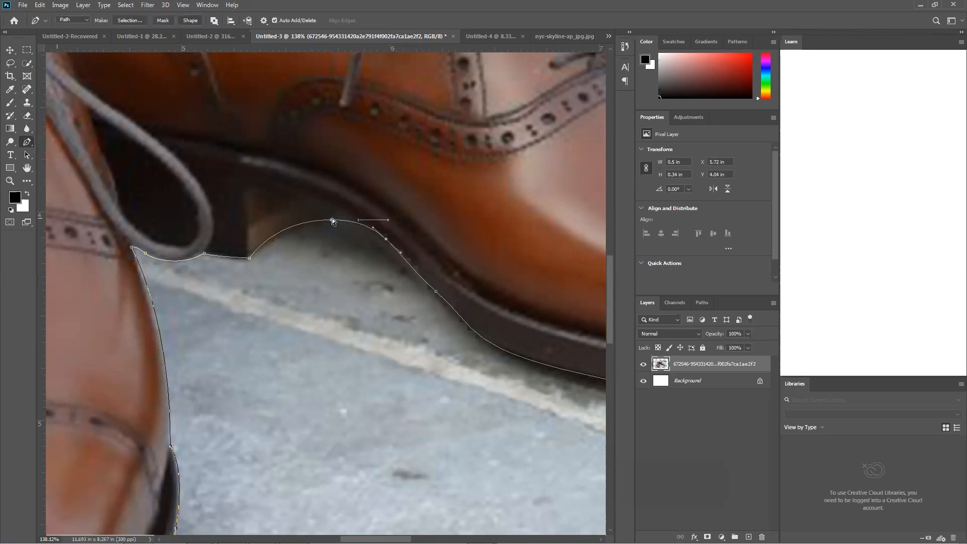
drag(385, 239, 377, 241)
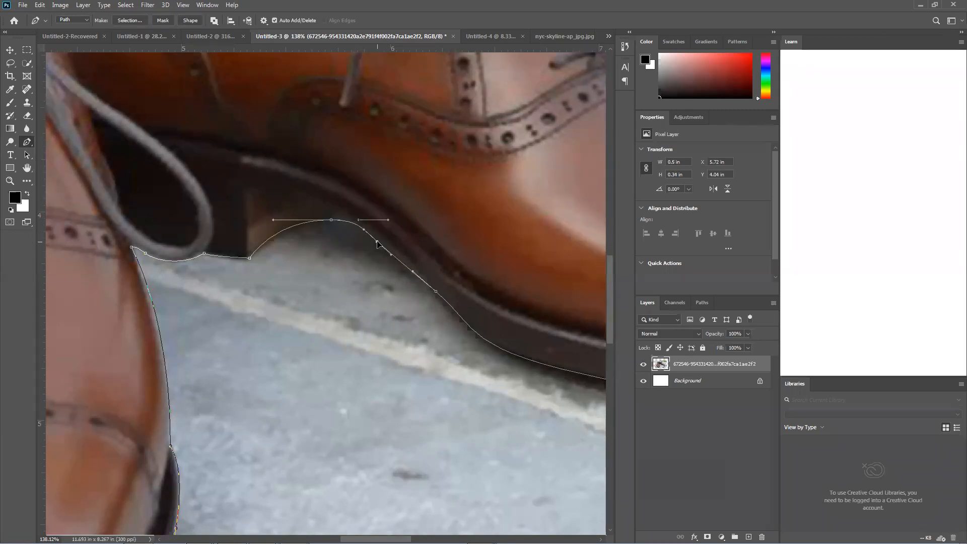
ctrl+click(331, 219)
Continue the path around the rear shoe's toe tip to where the sole meets the upper, adjusting the sole-edge anchor and handles
scroll(441, 336, down, 3)
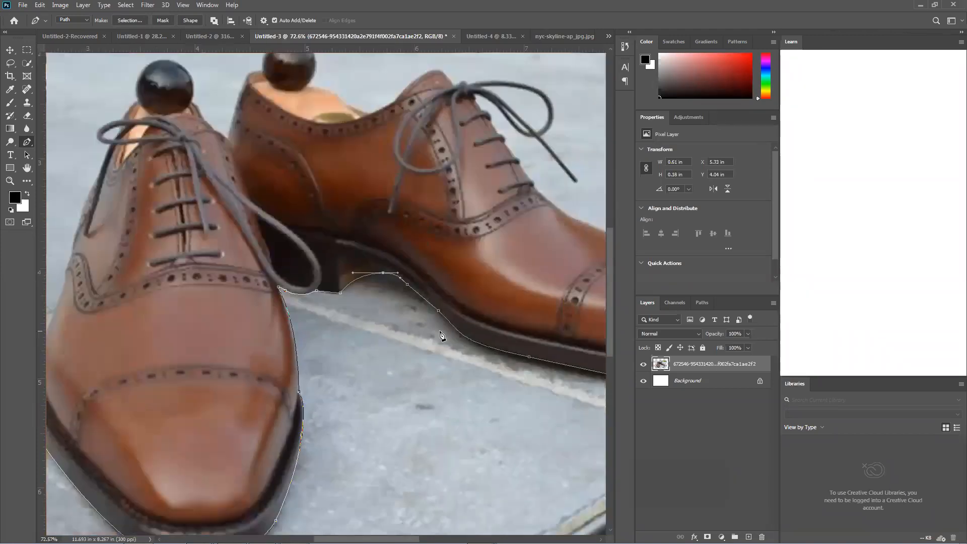
scroll(441, 336, down, 2)
drag(557, 307, 417, 261)
drag(514, 297, 332, 275)
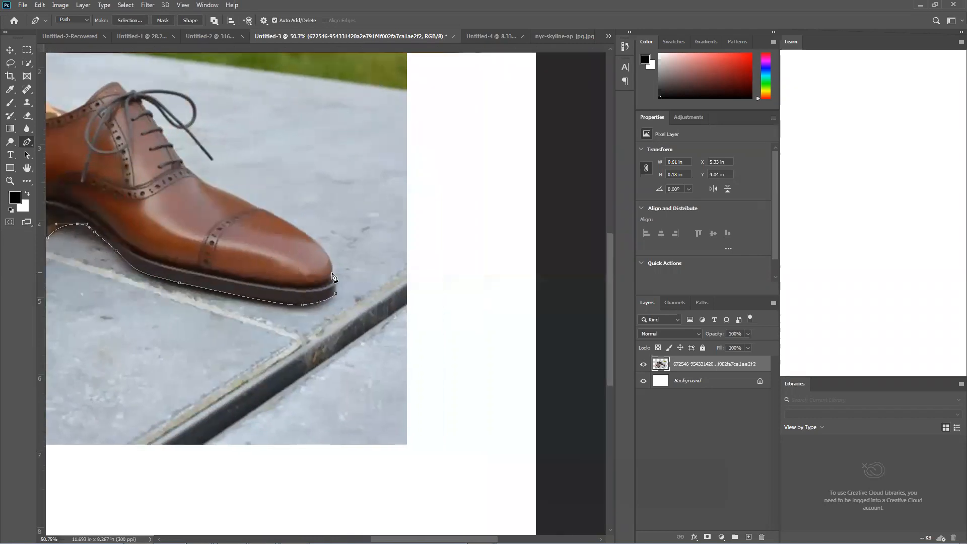
scroll(333, 276, up, 5)
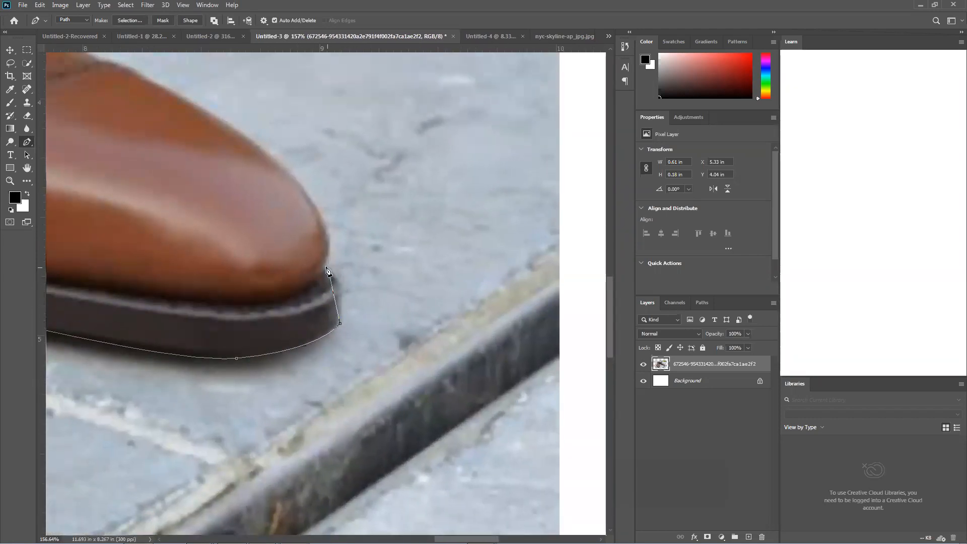
click(327, 268)
drag(309, 247, 299, 251)
click(340, 325)
drag(340, 326, 337, 327)
drag(353, 282, 353, 306)
click(327, 266)
drag(273, 188, 367, 313)
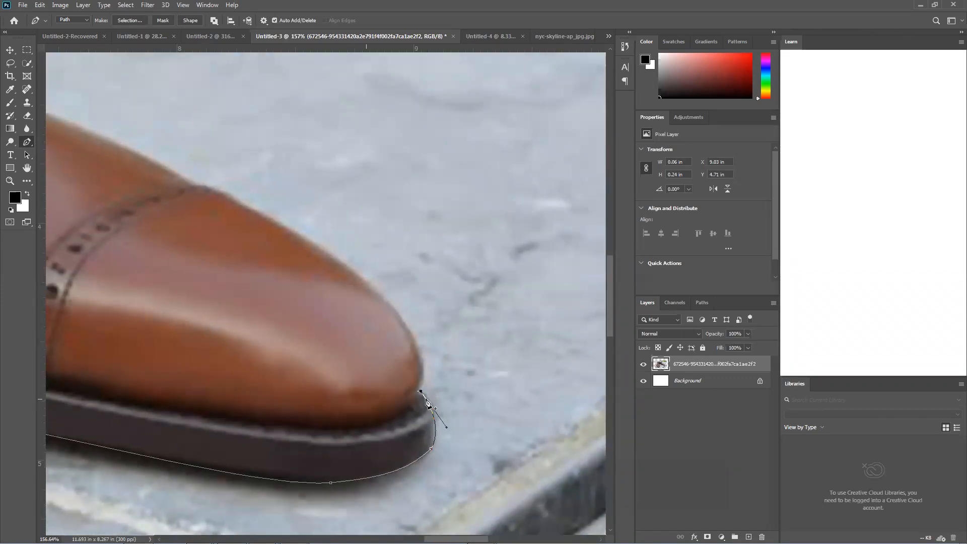
Add a short segment from the sole's top edge into the notch at the toe leather, directing its handle up the toe
click(422, 389)
drag(421, 391, 422, 391)
scroll(418, 395, up, 5)
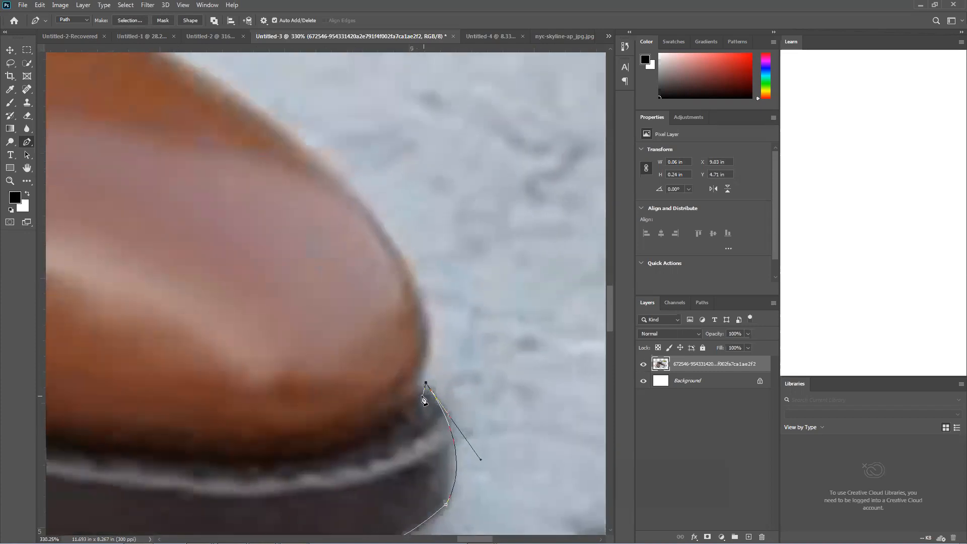
scroll(424, 371, down, 3)
scroll(425, 373, up, 3)
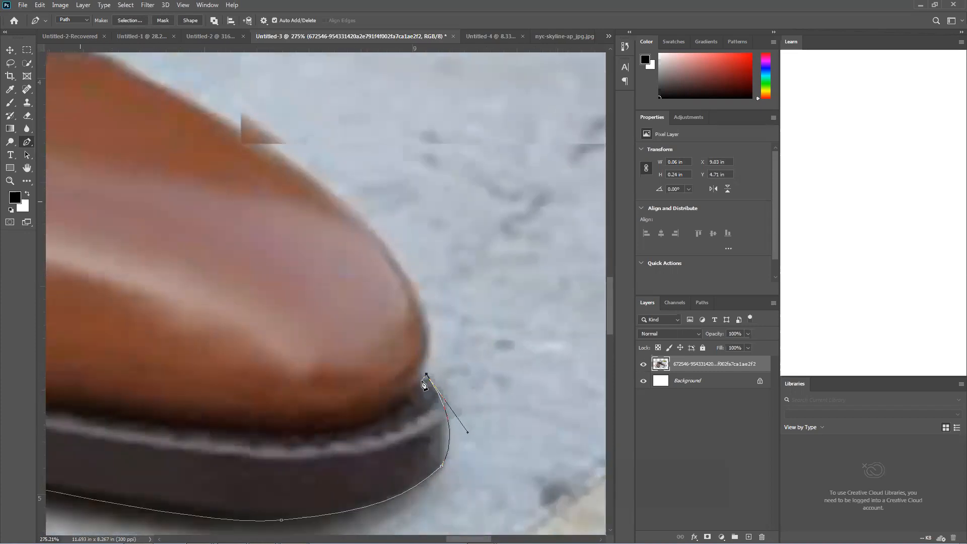
drag(423, 358, 426, 348)
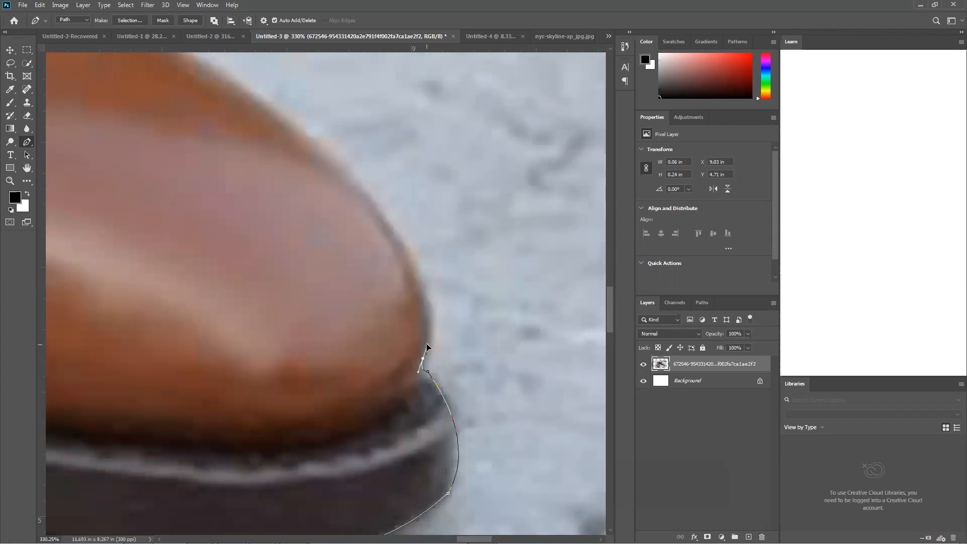
Trace the rear shoe's rounded toe with a curved segment from the sole notch up to the toe-cap seam
scroll(274, 242, down, 4)
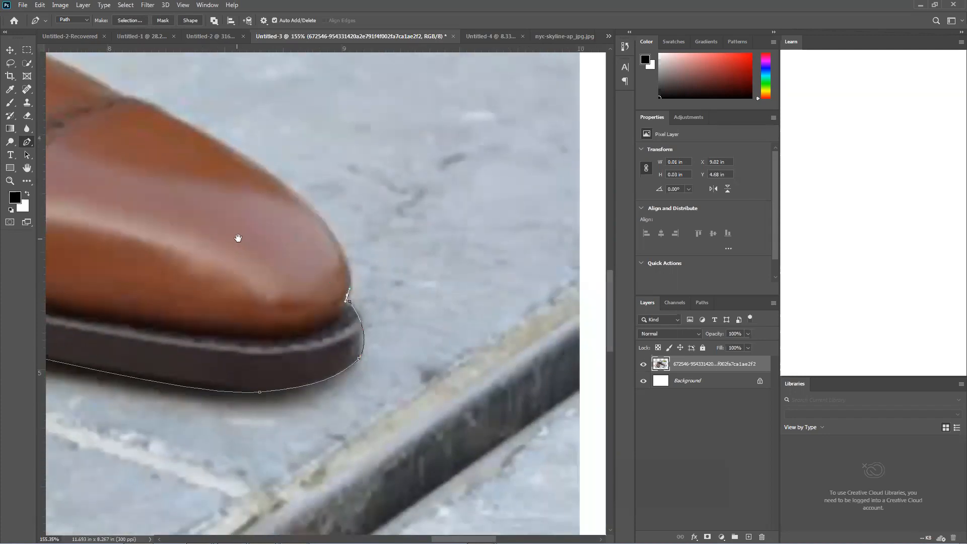
drag(238, 238, 334, 342)
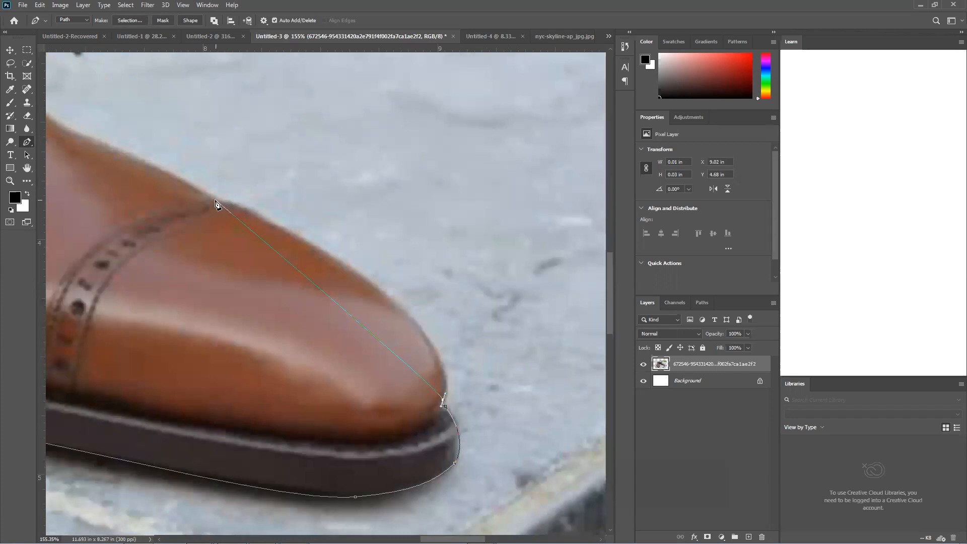
drag(218, 203, 127, 250)
drag(309, 156, 476, 302)
drag(219, 204, 222, 200)
drag(479, 295, 479, 305)
Trace the top of the rear shoe with curved segments from the toe-cap seam to the lowest lace
drag(213, 204, 423, 287)
click(432, 285)
drag(207, 204, 313, 254)
key(ctrl+z)
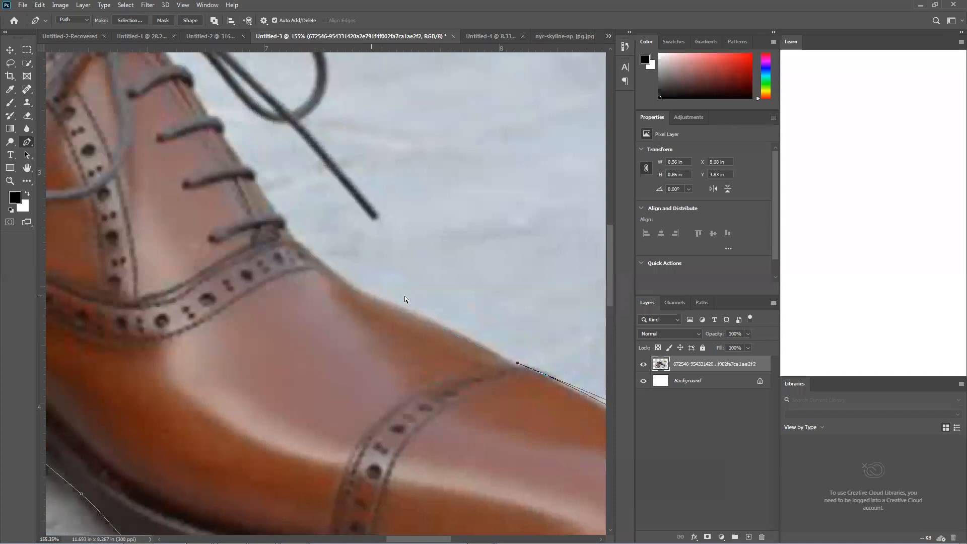
drag(384, 301, 345, 294)
drag(288, 222, 287, 218)
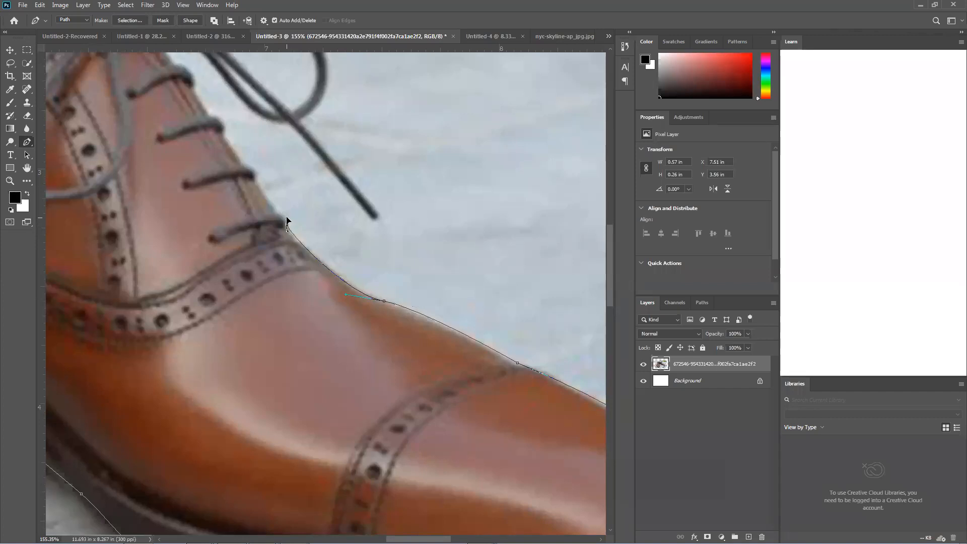
Trace around the outer bumps of the rear shoe's two lowest laces with short segments and corner points
scroll(322, 232, up, 2)
scroll(325, 290, up, 3)
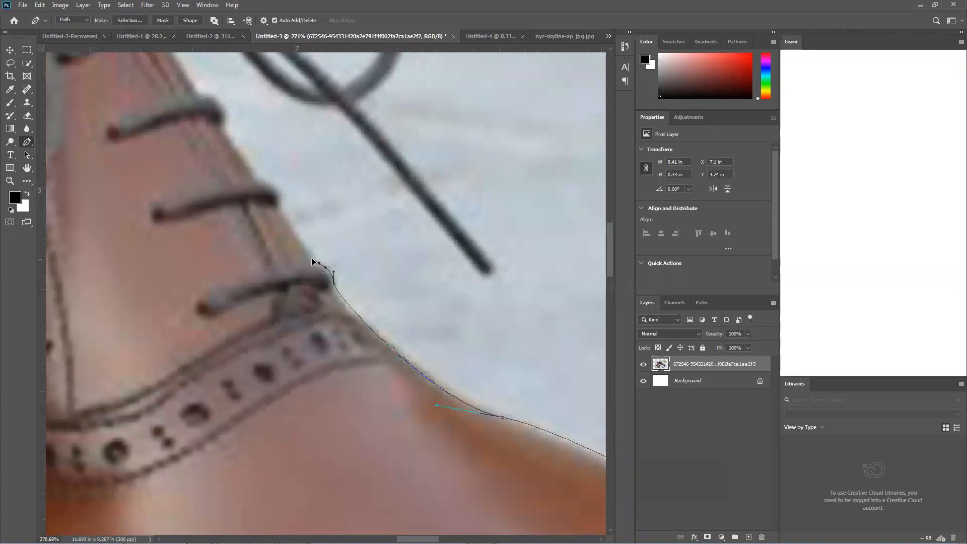
drag(314, 256, 313, 254)
key(ctrl+z)
click(308, 254)
drag(279, 207, 229, 163)
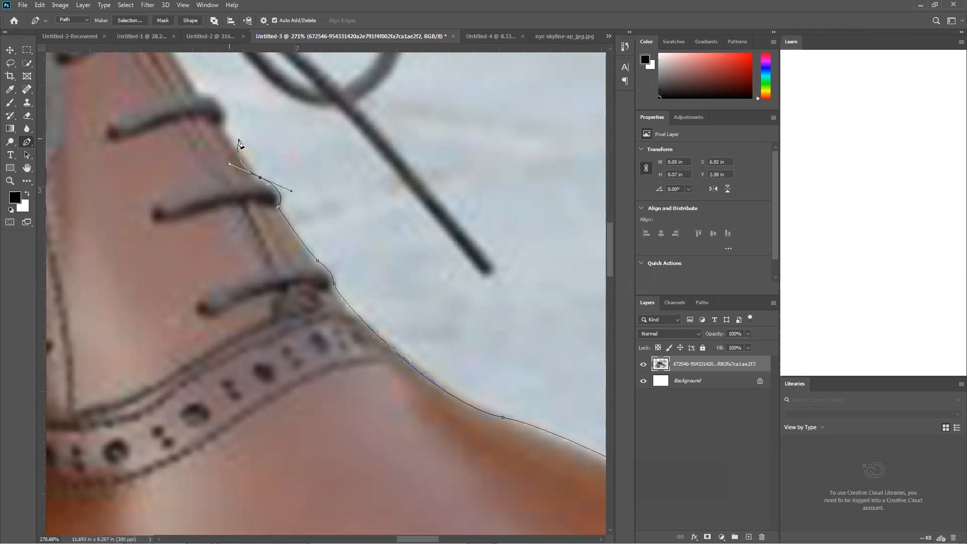
alt+click(260, 176)
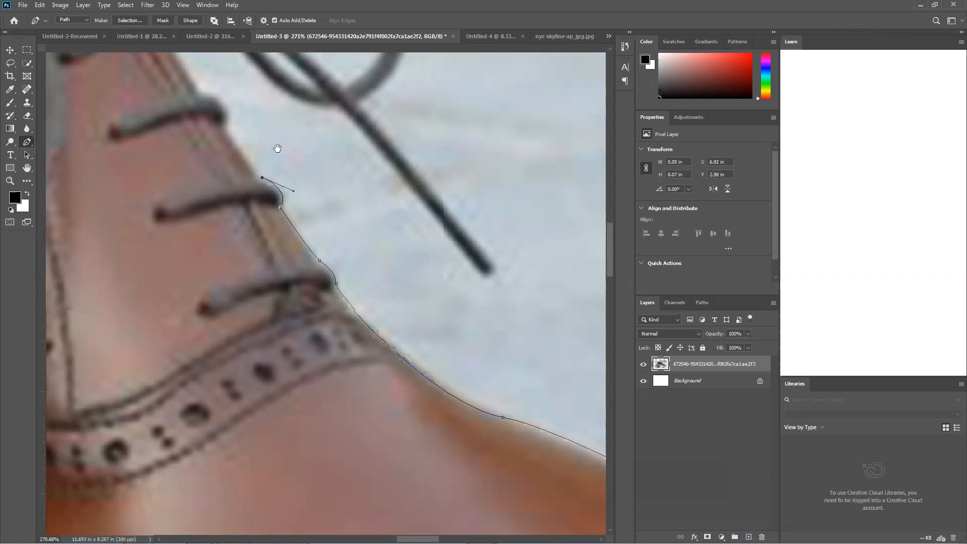
Trace around the rear shoe's two upper laces and continue the path up to just below the bow knot
drag(276, 147, 346, 289)
scroll(308, 292, up, 2)
scroll(308, 294, down, 3)
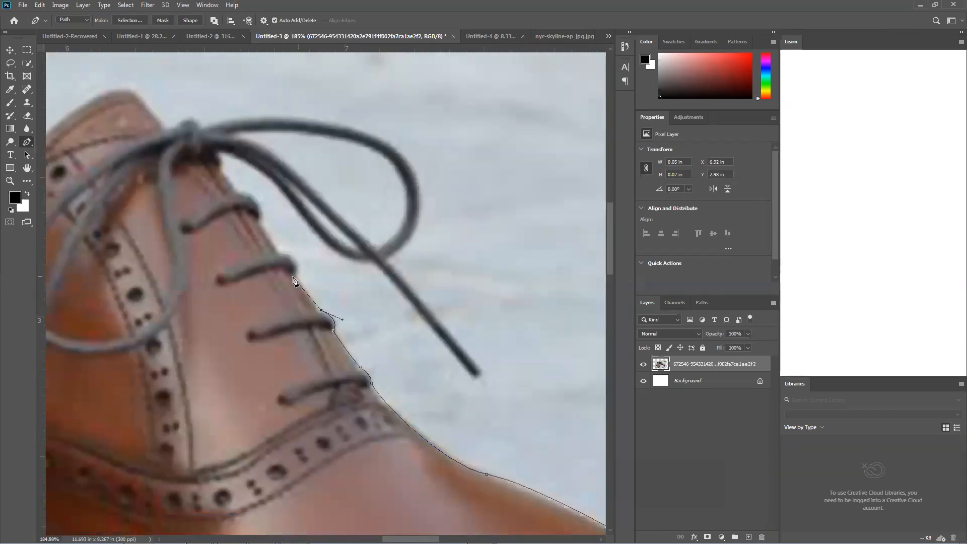
mouse_move(292, 266)
mouse_down()
mouse_move(297, 278)
mouse_move(280, 257)
mouse_up()
mouse_move(252, 232)
mouse_down()
mouse_move(240, 240)
mouse_move(253, 246)
mouse_up()
click(278, 250)
click(260, 222)
drag(216, 187, 204, 190)
click(222, 172)
Trace the underside of the rear shoe's bow from the knot, past the lace crossing, to the end of the loose lace
drag(210, 154, 251, 166)
drag(308, 225, 335, 271)
click(309, 227)
drag(376, 263, 426, 264)
click(375, 262)
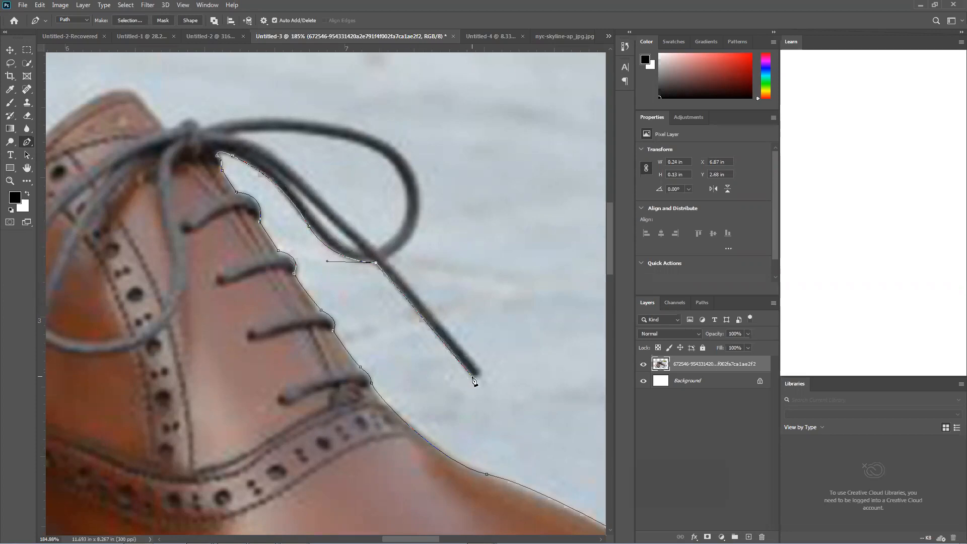
click(472, 374)
Round the path around the loose lace's tip and trace its other edge back to the bow loop
scroll(489, 367, up, 4)
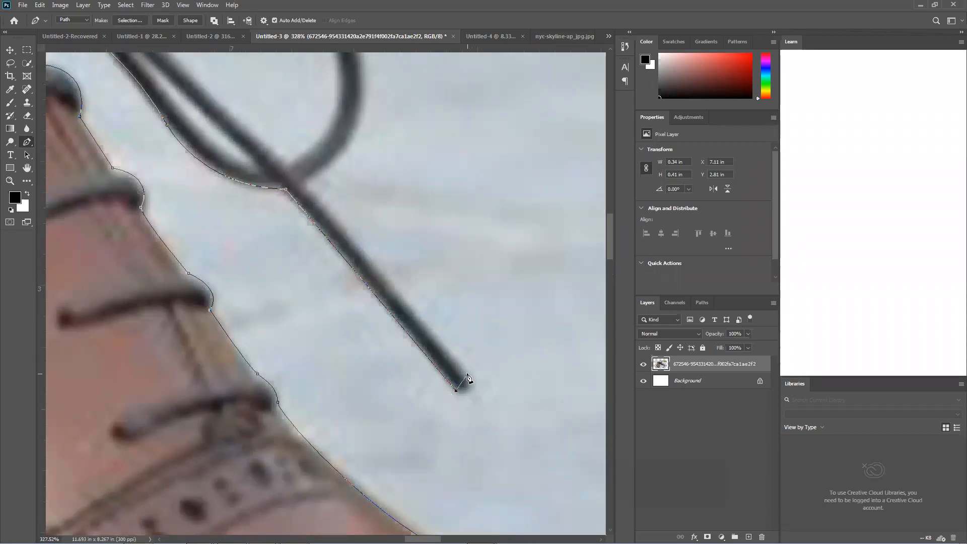
scroll(468, 378, down, 2)
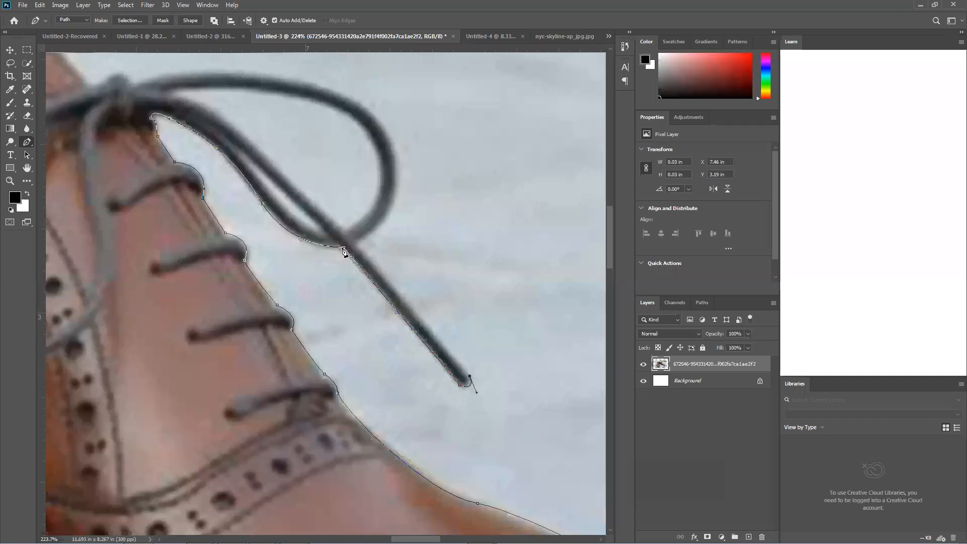
scroll(362, 255, up, 1)
scroll(362, 255, down, 1)
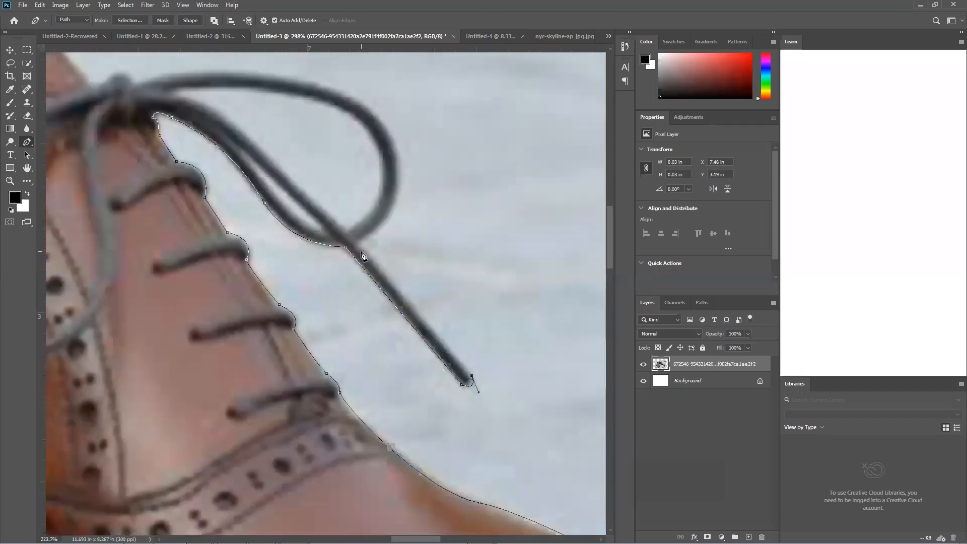
scroll(361, 248, down, 1)
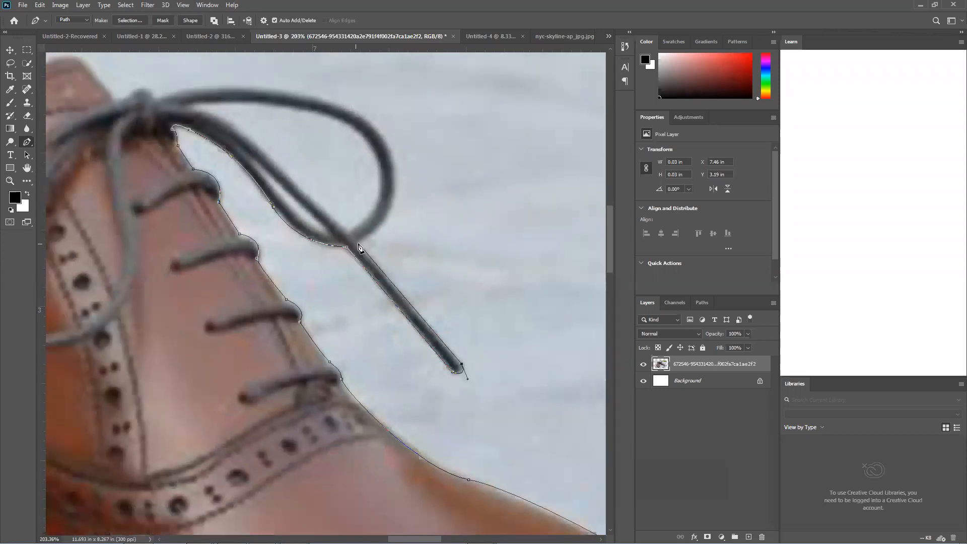
drag(425, 179, 381, 333)
Trace the outside of the bow loop back to the knot with curved segments, ending with a corner point
drag(336, 209, 237, 129)
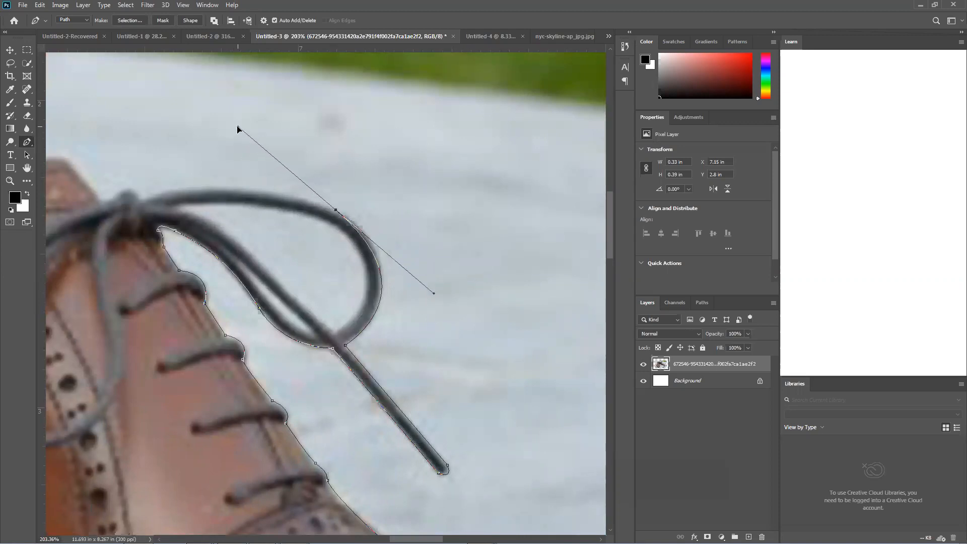
key(ctrl+z)
drag(378, 253, 355, 189)
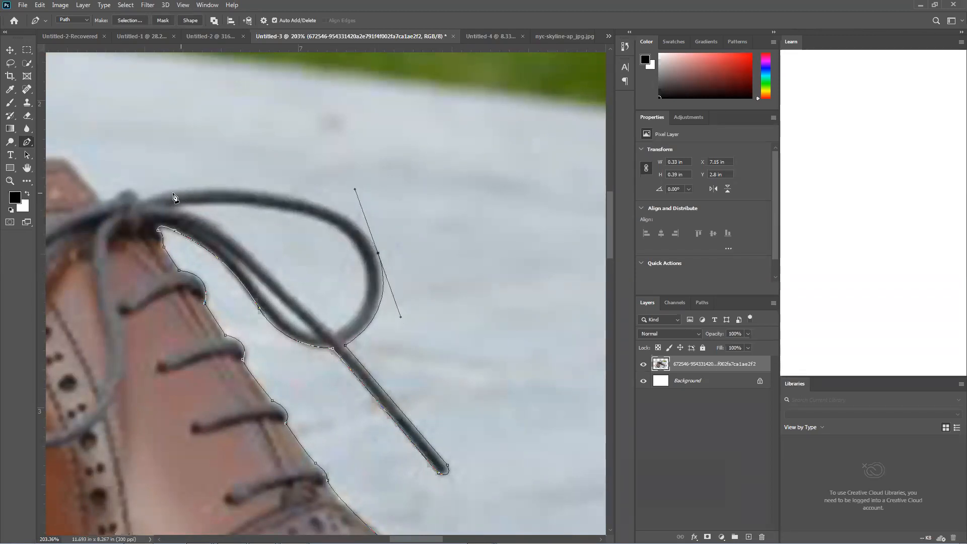
drag(141, 198, 93, 246)
scroll(128, 247, down, 4)
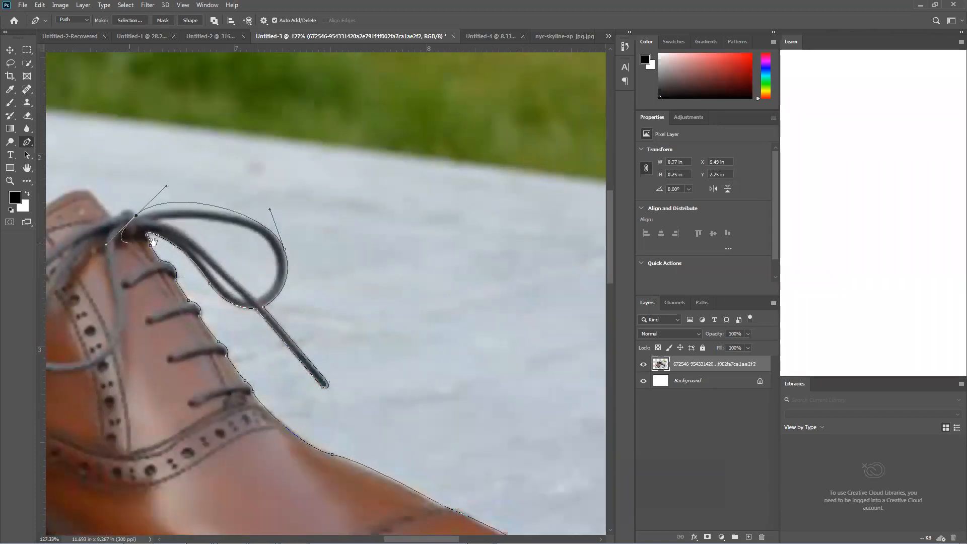
scroll(315, 213, up, 3)
drag(318, 207, 354, 223)
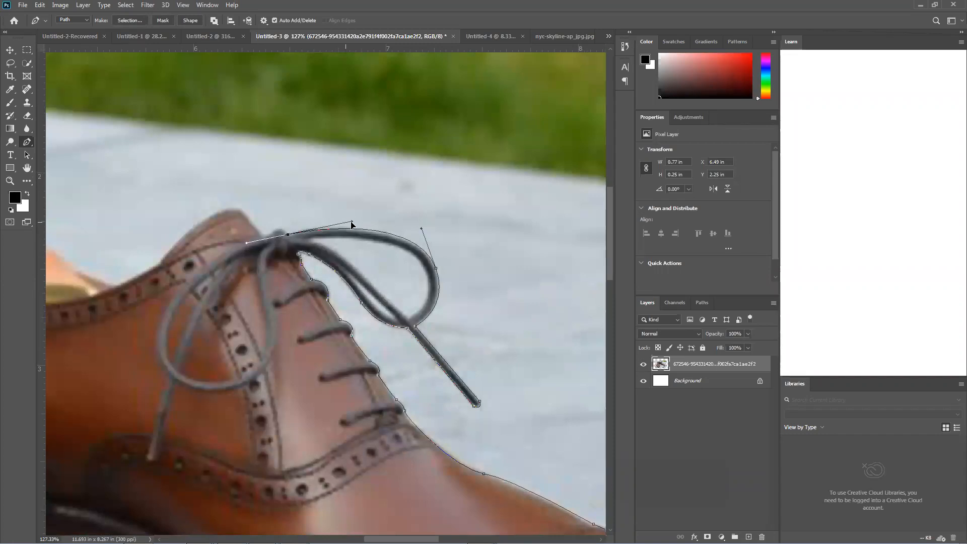
alt+click(288, 235)
Trace over the top of the bow knot and onto the edge of the rear shoe's tongue with short curved segments
scroll(290, 237, up, 4)
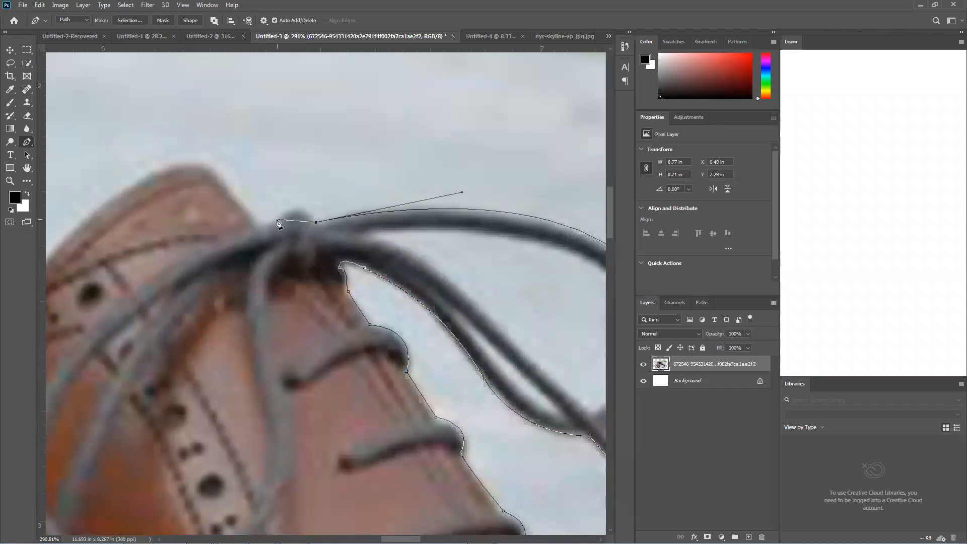
drag(277, 218, 254, 243)
scroll(247, 203, down, 3)
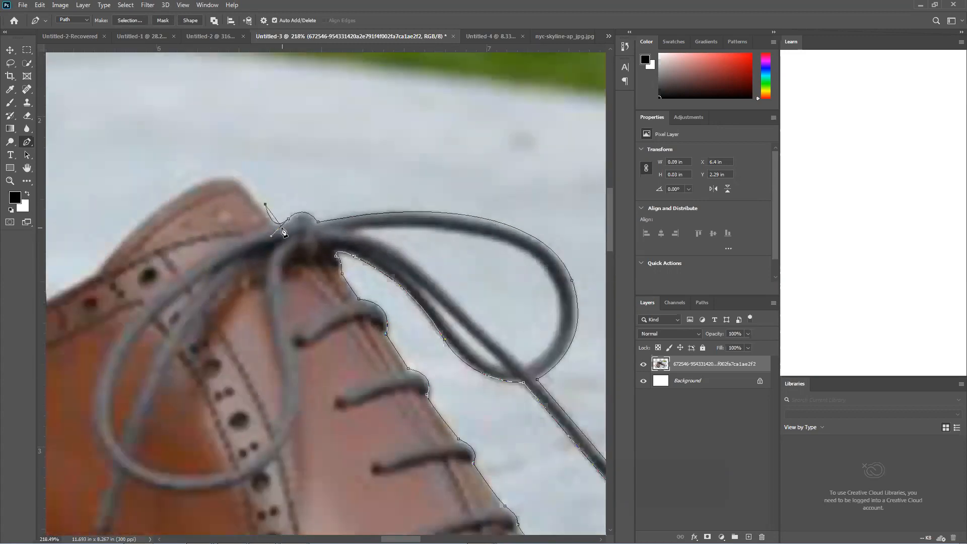
scroll(403, 252, up, 2)
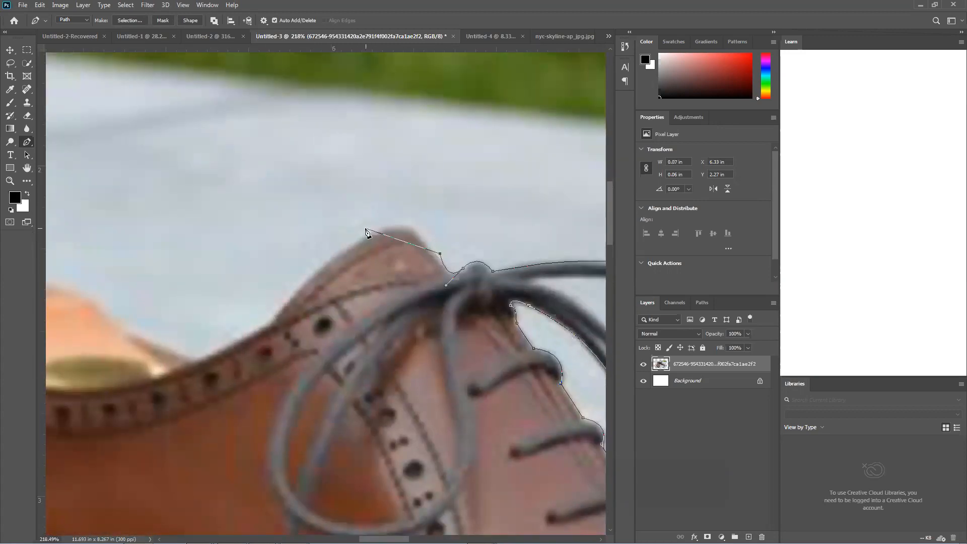
Trace over the rear shoe's tongue and down onto its collar edge with curved path segments
drag(348, 240, 297, 284)
drag(282, 322, 380, 282)
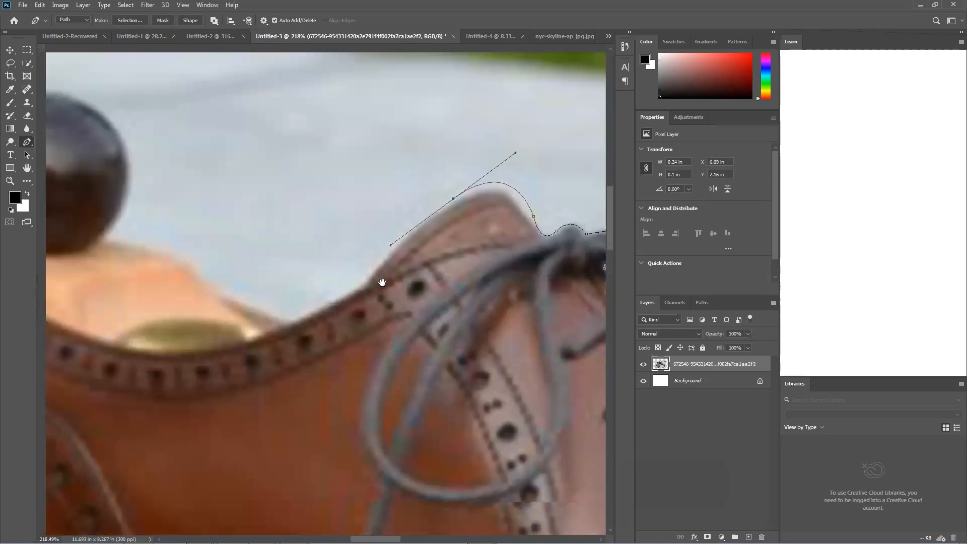
scroll(380, 283, down, 2)
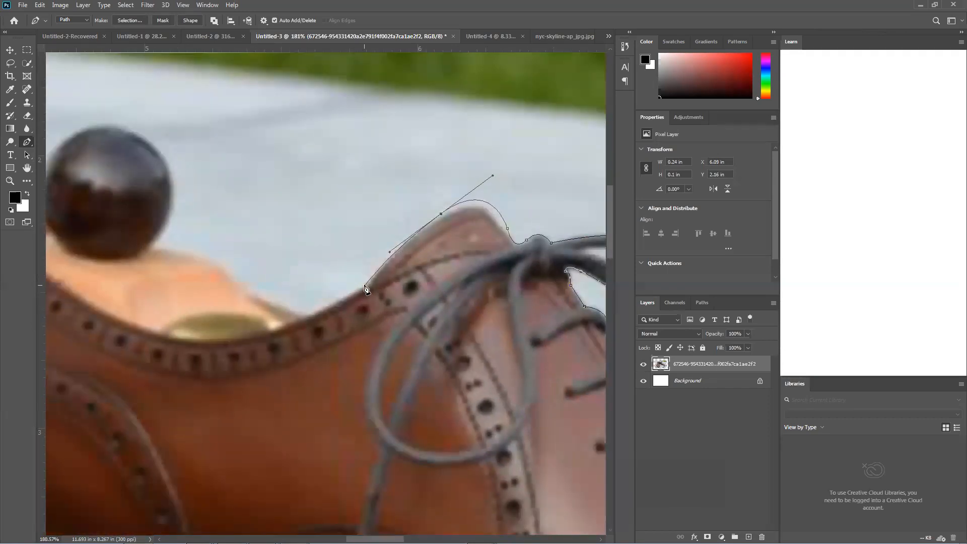
drag(355, 296, 346, 299)
drag(373, 266, 433, 222)
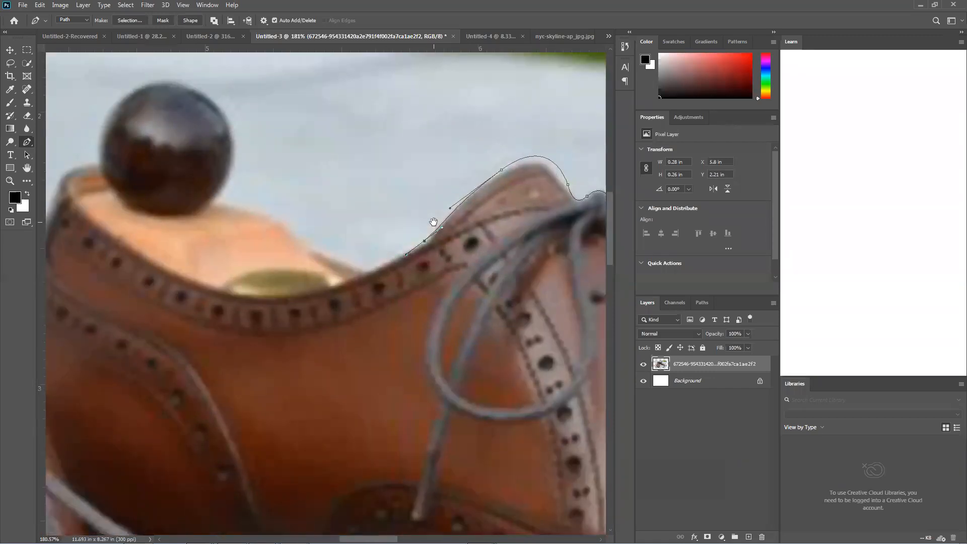
Continue the path along the collar's low point and up the wooden shoe tree to a corner at the rear knob's base
click(321, 281)
scroll(321, 281, down, 3)
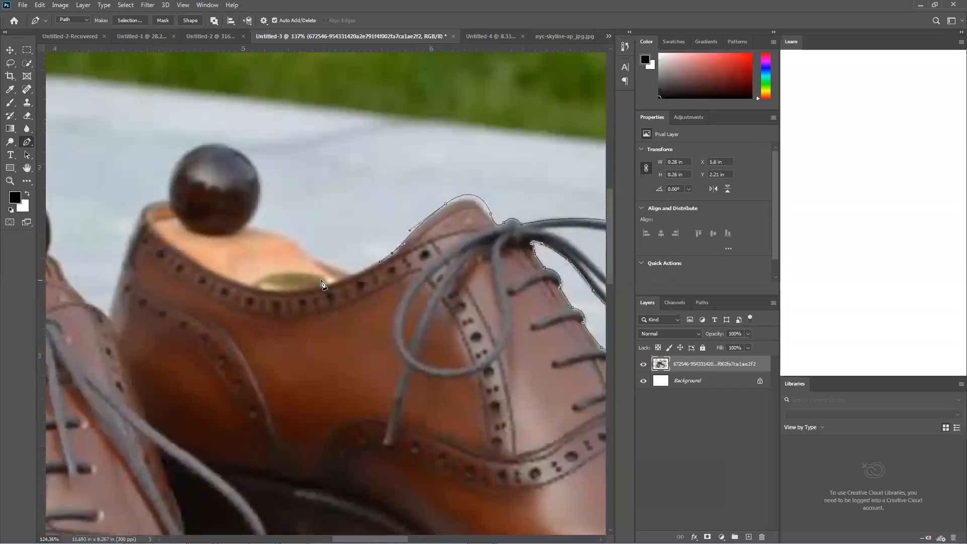
click(351, 274)
drag(246, 224, 212, 210)
key(ctrl+z)
drag(303, 250, 294, 240)
drag(240, 225, 230, 227)
click(245, 227)
Curve the path around the rear shoe's knob and down its heel to a corner where it meets the front shoe
drag(253, 165, 231, 135)
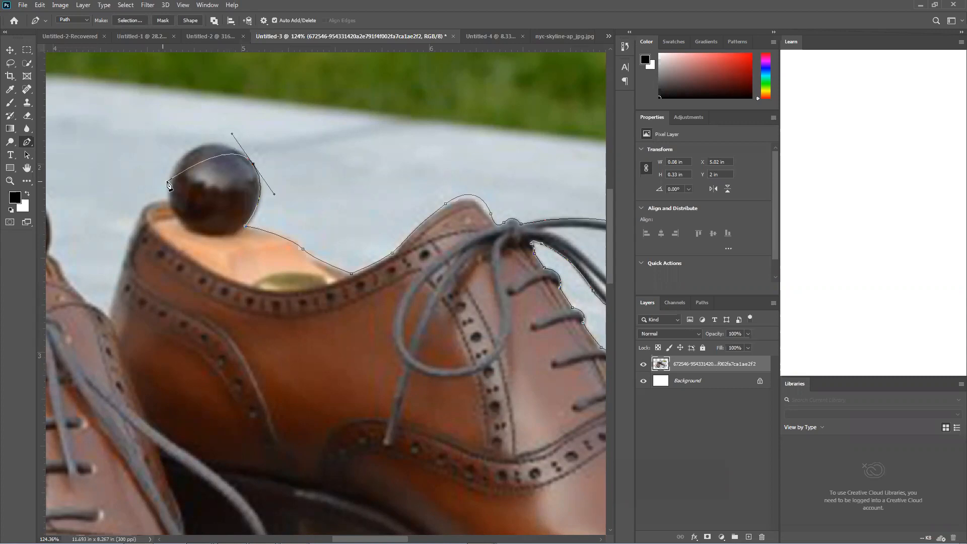
drag(174, 166, 198, 188)
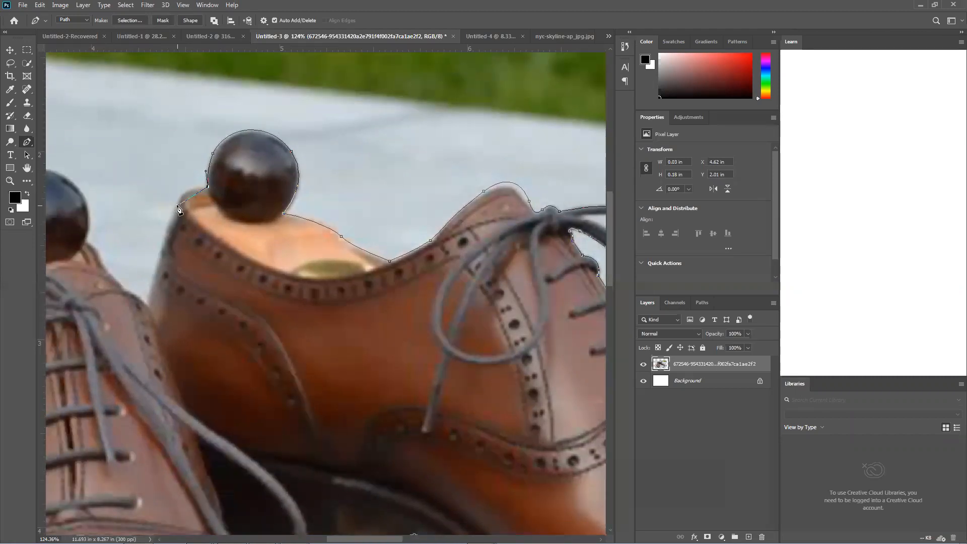
drag(174, 224, 167, 297)
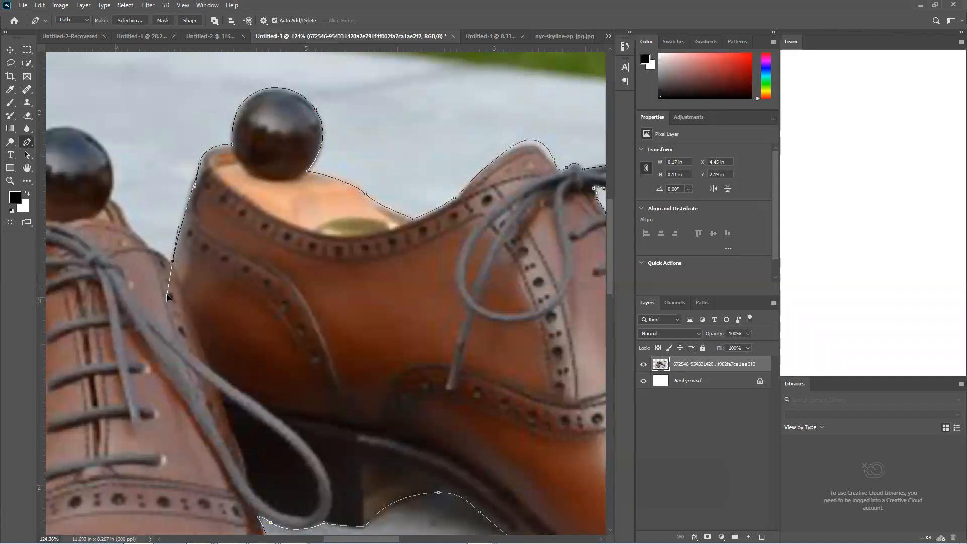
alt+click(173, 262)
Trace up the front shoe's collar and around its round knob, ending with a corner point at the knob's far side
drag(187, 231, 302, 232)
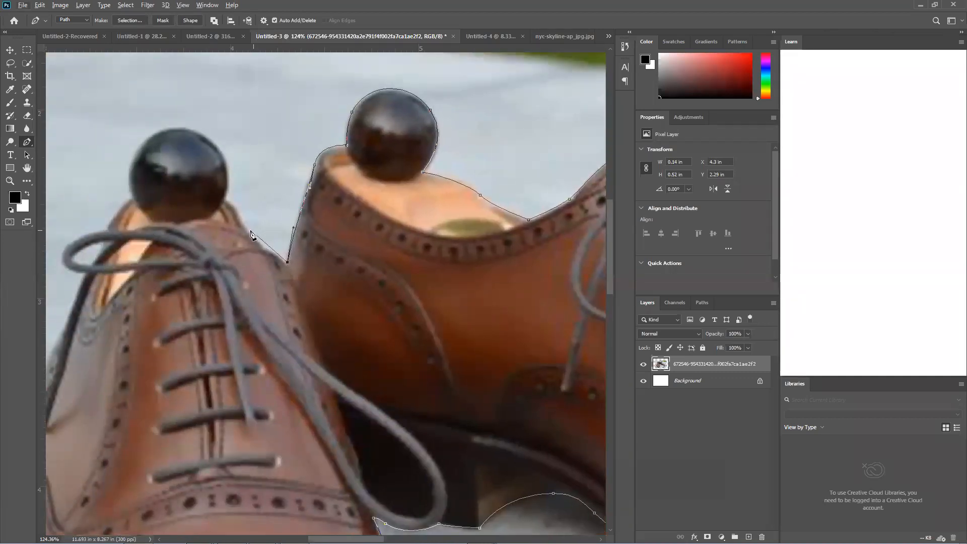
drag(244, 224, 235, 207)
click(225, 200)
drag(200, 132, 156, 107)
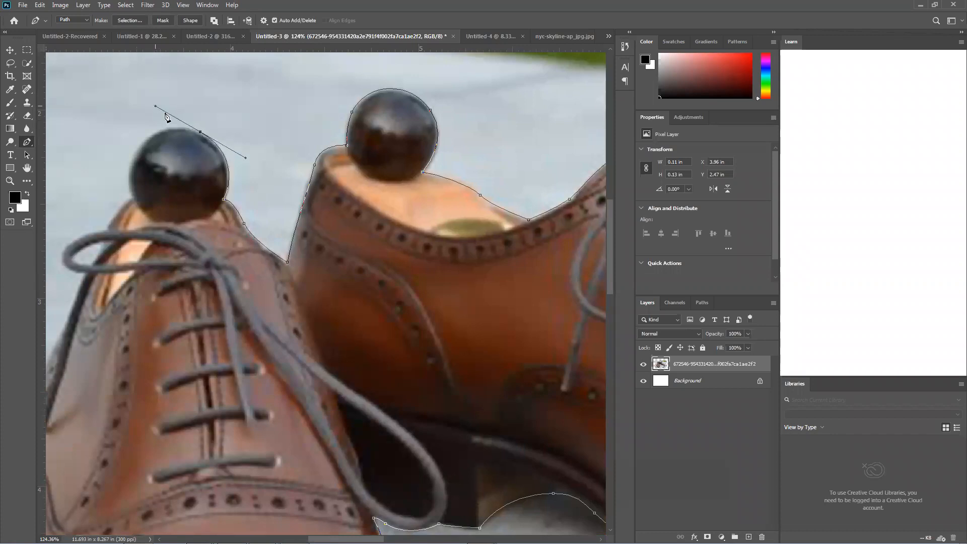
alt+click(201, 133)
drag(130, 175, 120, 243)
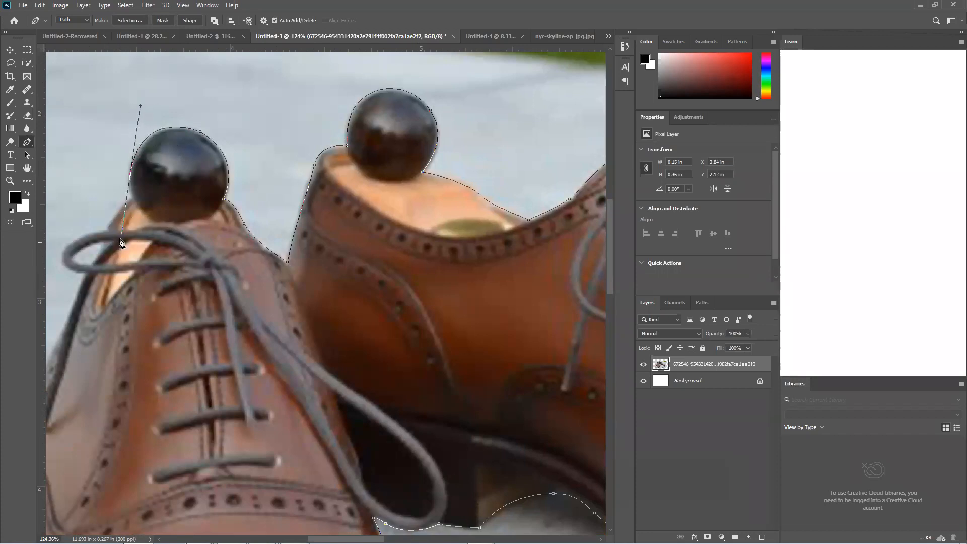
alt+click(130, 175)
Trace from the front shoe's knob down the collar and around the outside of the bow loop
drag(176, 196, 360, 164)
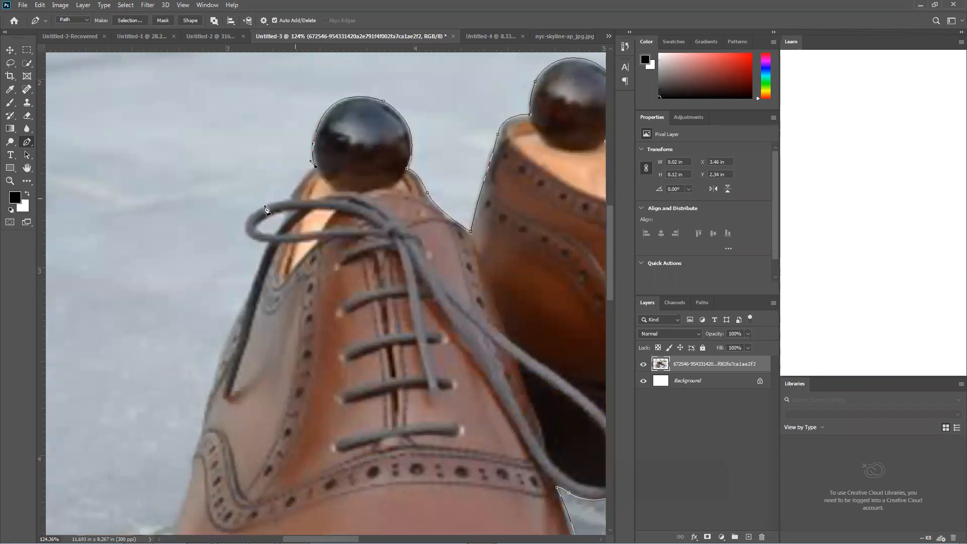
scroll(265, 209, down, 5)
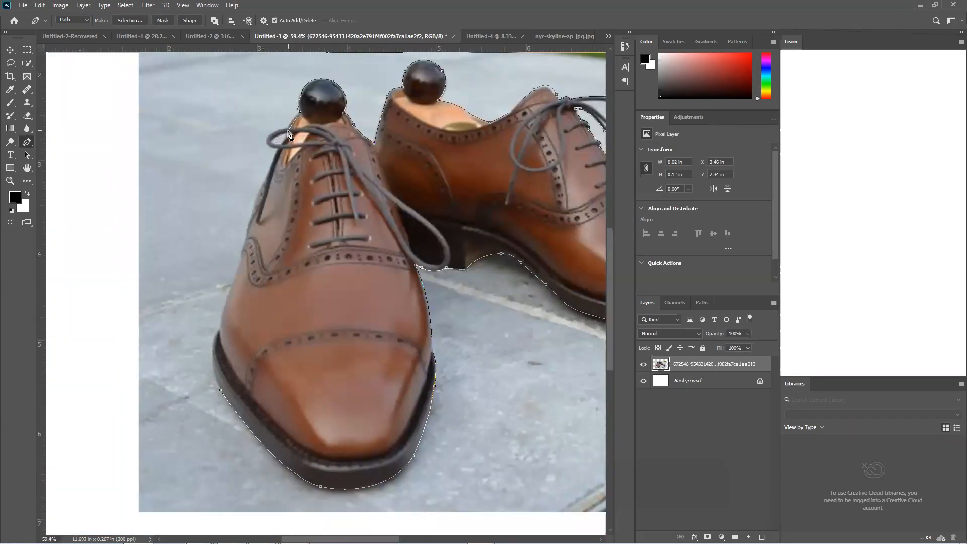
scroll(293, 127, up, 2)
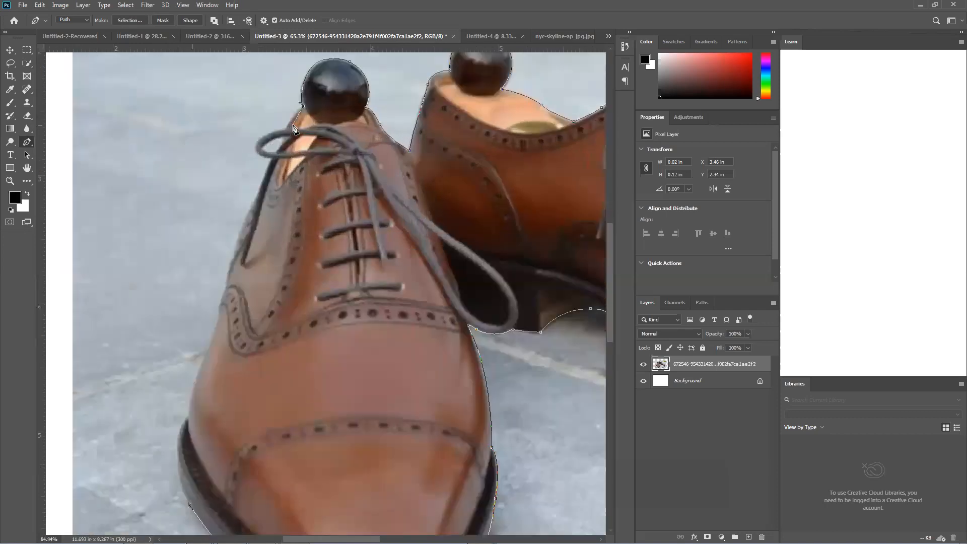
scroll(293, 127, up, 1)
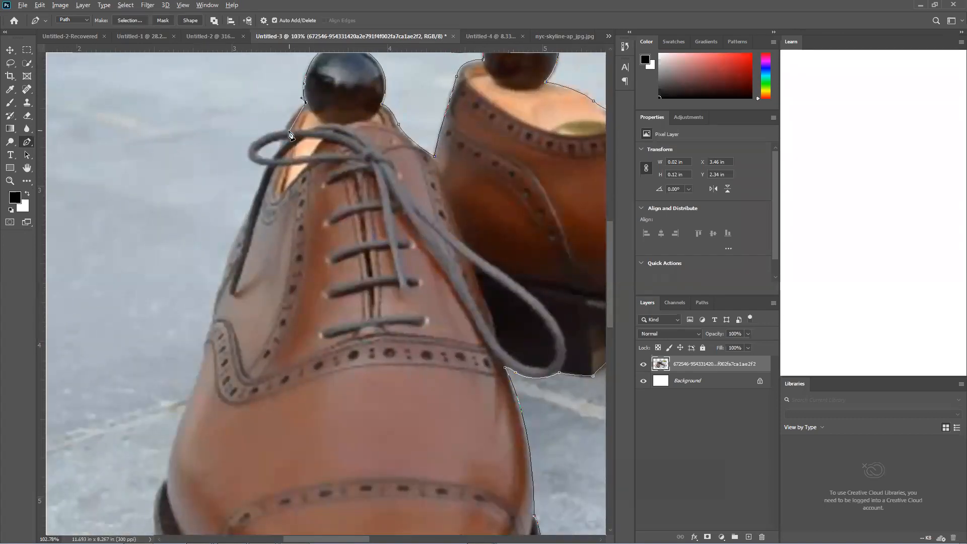
scroll(287, 133, up, 2)
scroll(275, 217, up, 2)
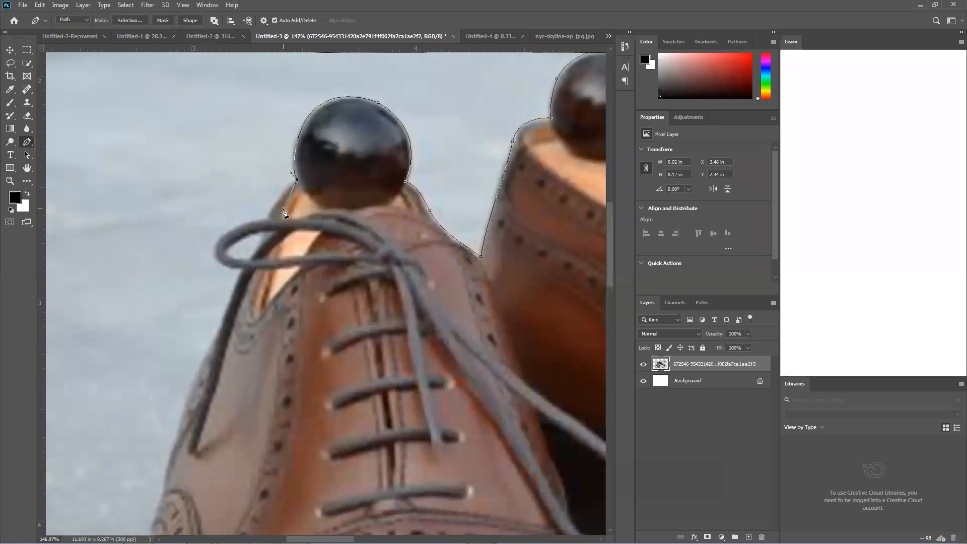
drag(268, 218, 267, 228)
drag(214, 250, 296, 207)
alt+click(242, 268)
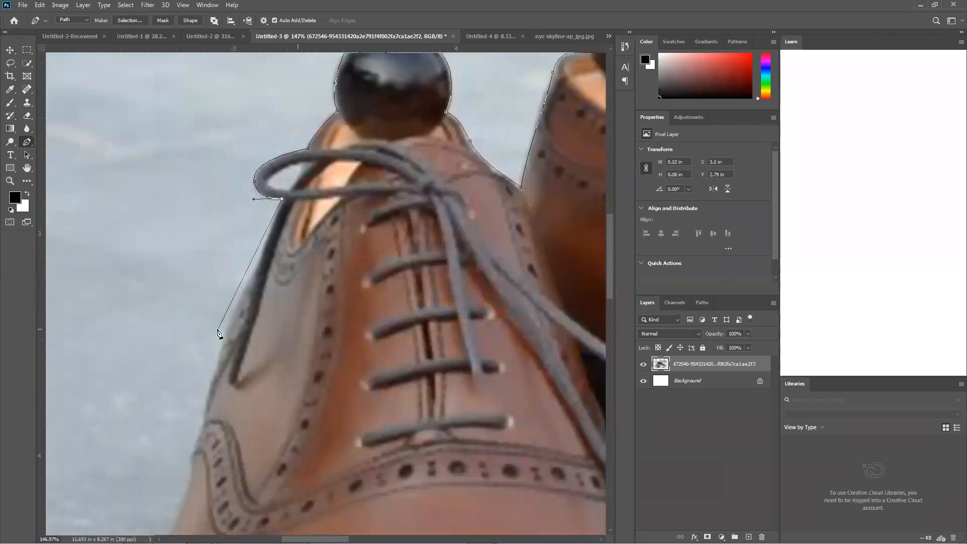
Trace down the front shoe's outer side to the start of the sole, ending with a corner point
drag(223, 337, 215, 376)
drag(267, 341, 275, 266)
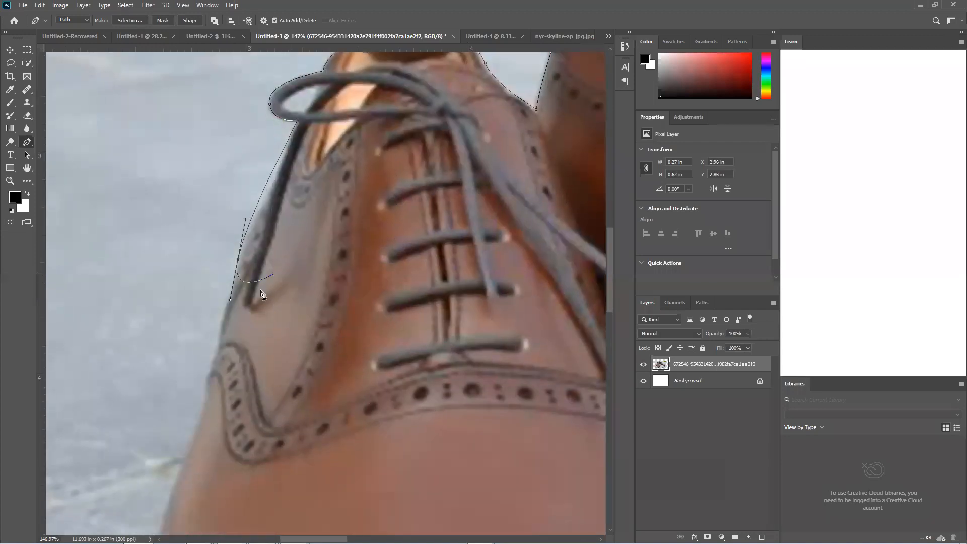
drag(235, 327, 266, 240)
drag(228, 314, 231, 334)
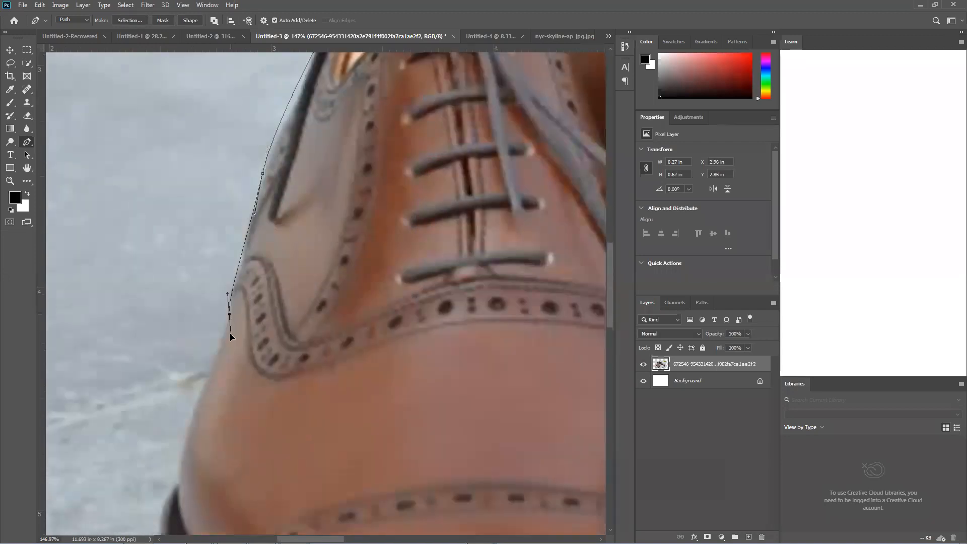
drag(255, 283, 292, 185)
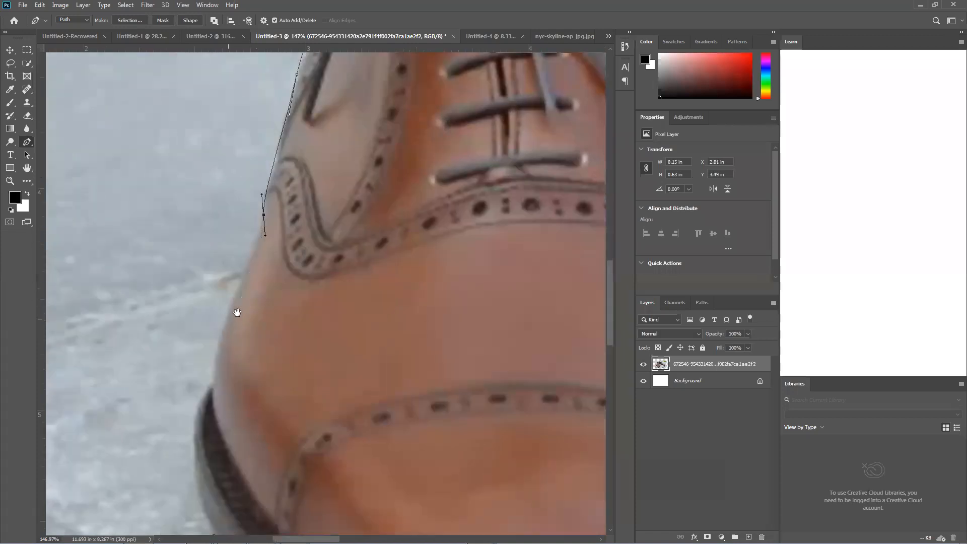
drag(237, 313, 248, 257)
drag(226, 326, 218, 402)
alt+click(226, 326)
Curve the path around the front shoe's sole edge and close it at its starting anchor point
drag(266, 245, 295, 120)
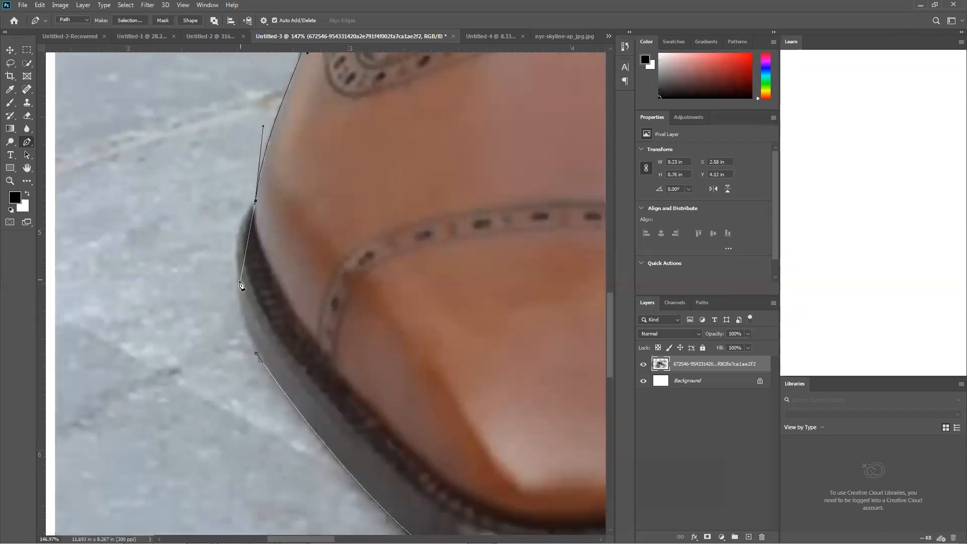
click(239, 282)
key(ctrl+z)
drag(236, 286, 245, 344)
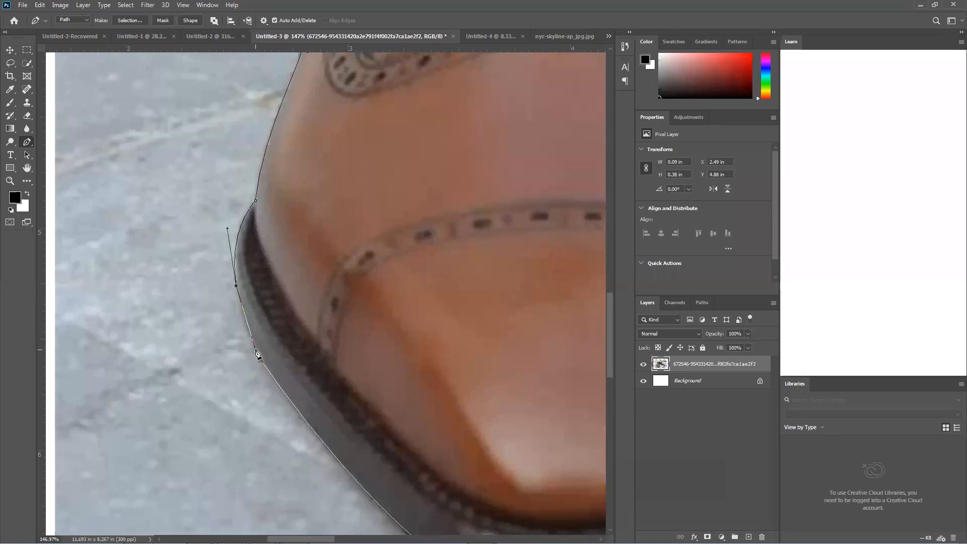
click(257, 354)
drag(260, 364, 268, 379)
Convert the closed path to a selection, delete the selected shoes from the photo layer, and undo the deletion
scroll(267, 379, down, 3)
scroll(351, 272, down, 2)
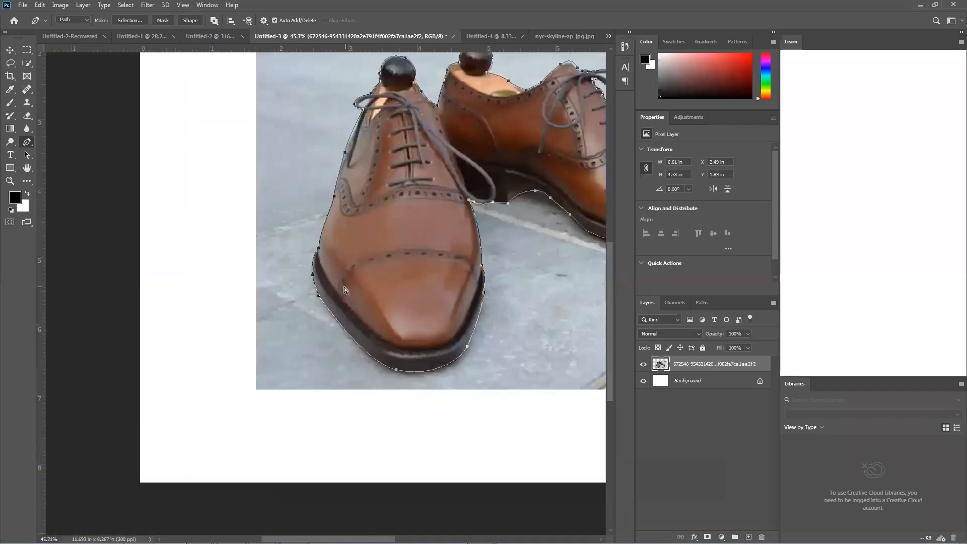
scroll(343, 286, down, 2)
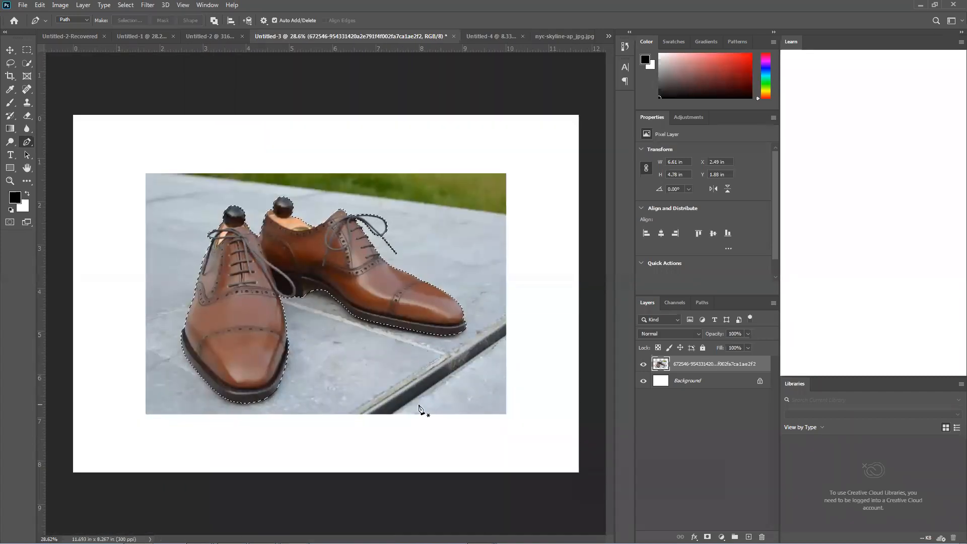
key(Delete)
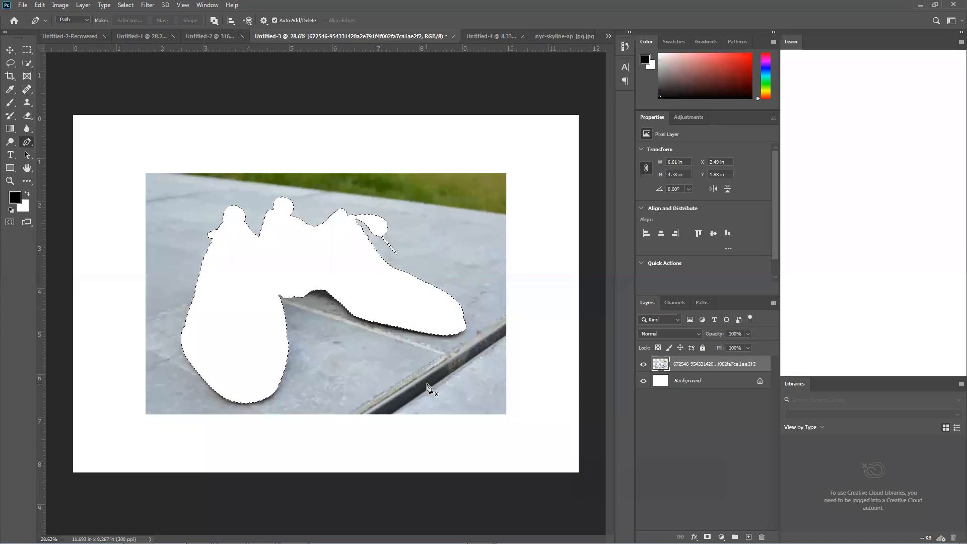
key(ctrl+z)
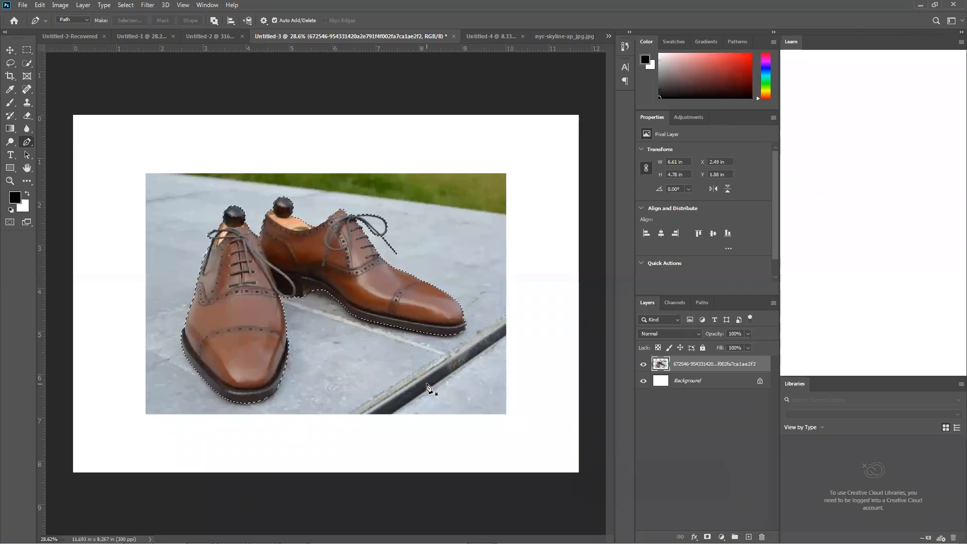
Copy the selected shoes onto a new layer and hide the photo and Background layers
key(ctrl+j)
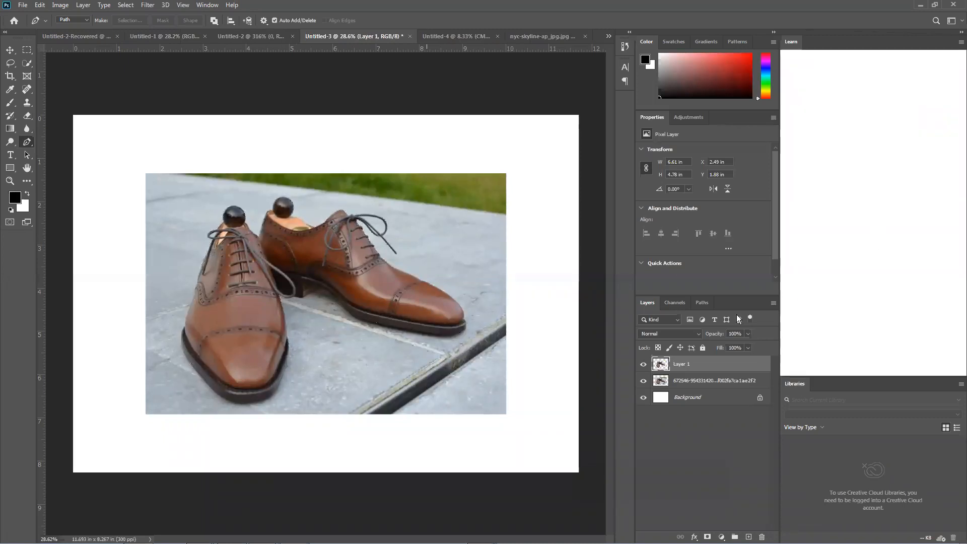
click(643, 380)
click(643, 397)
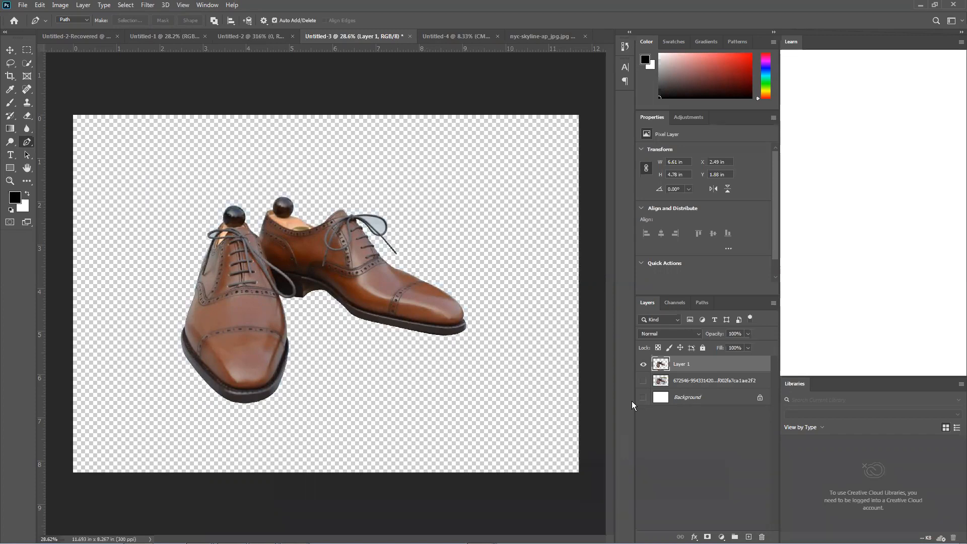
Try moving the shoe cutout aside with the Move tool, and undo back to the active shoe selection
click(11, 49)
drag(229, 296, 142, 290)
key(ctrl+z)
key(ctrl+z)
key(ctrl+z)
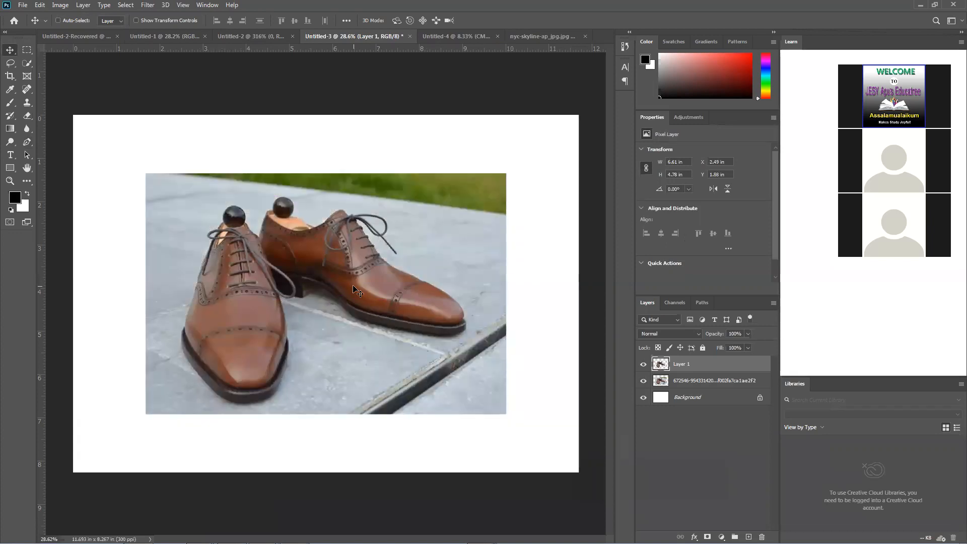
key(ctrl+z)
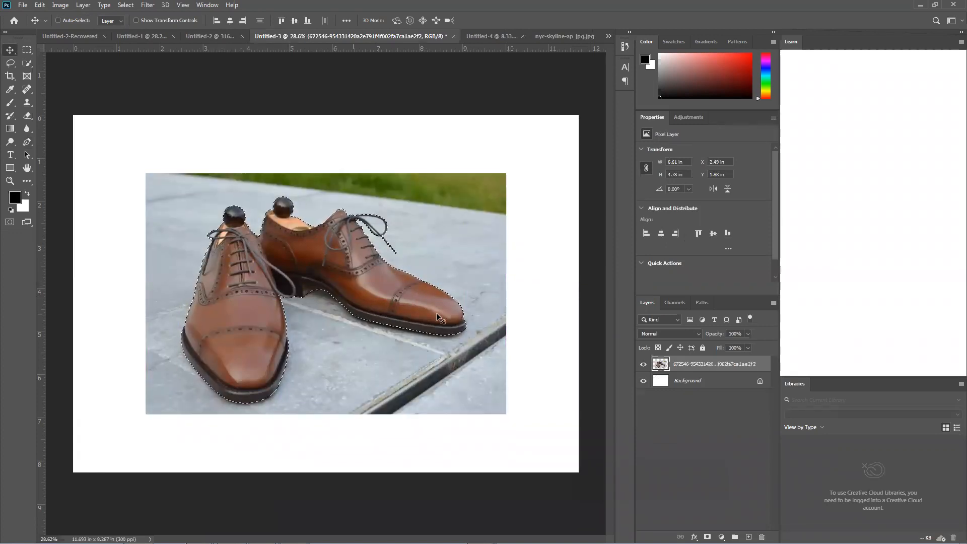
Copy the selected shoes onto a new layer again and move the cutout and the original photo apart
key(ctrl+j)
drag(389, 294, 478, 191)
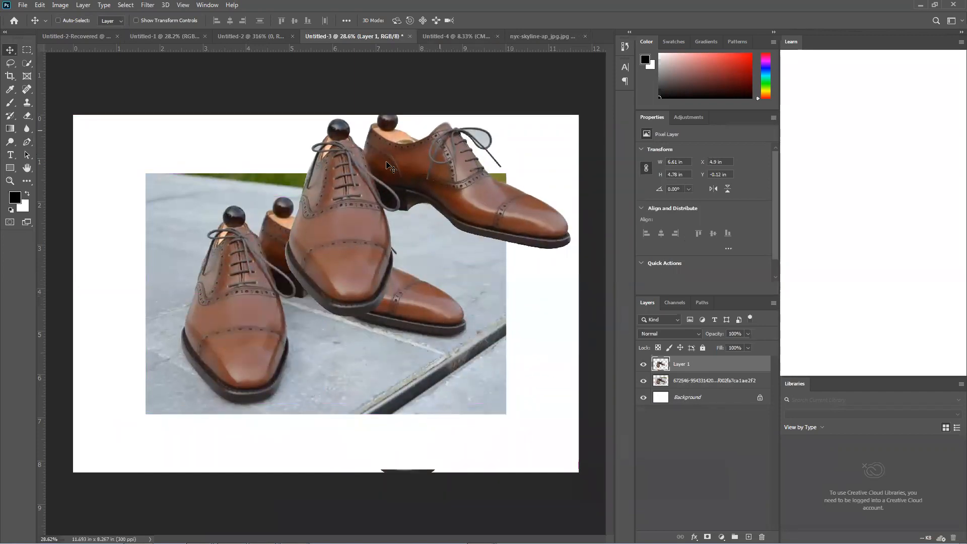
drag(195, 295, 125, 445)
Delete the layer holding the copied shoes
scroll(317, 146, up, 3)
drag(339, 133, 300, 223)
key(Delete)
key(Delete)
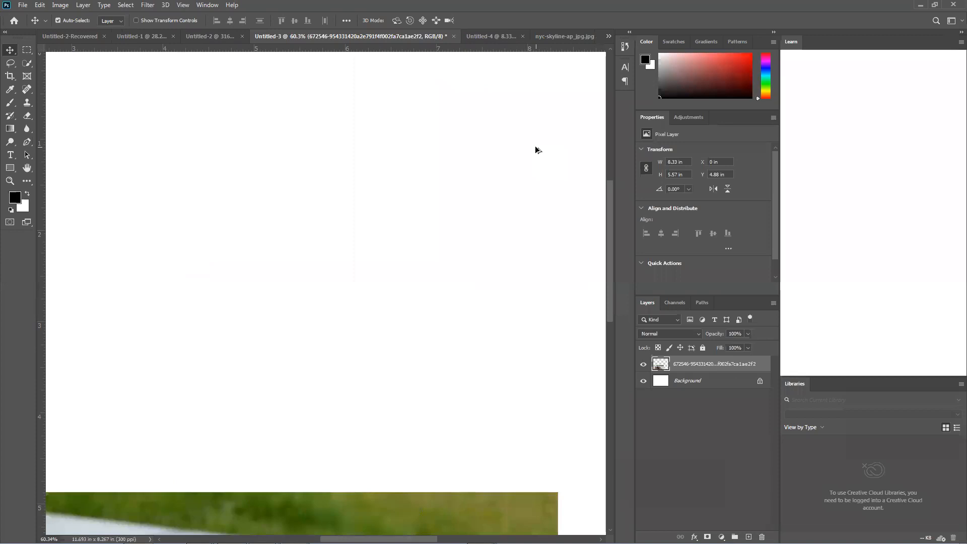
Undo the layer deletion, the moves, the layer copy and the selection to return to the shoe path
key(ctrl+z)
key(ctrl+z)
key(ctrl+z)
key(ctrl+z)
key(ctrl+z)
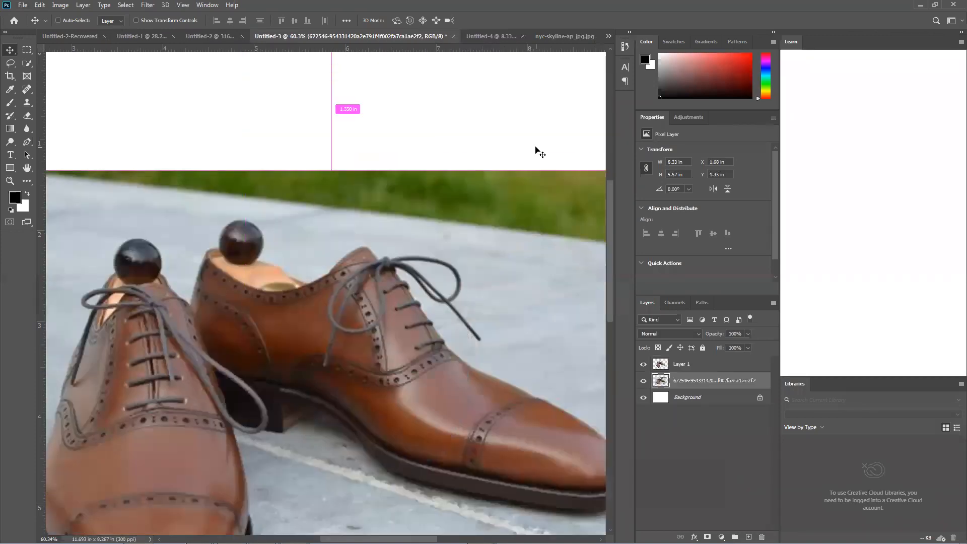
key(ctrl+z)
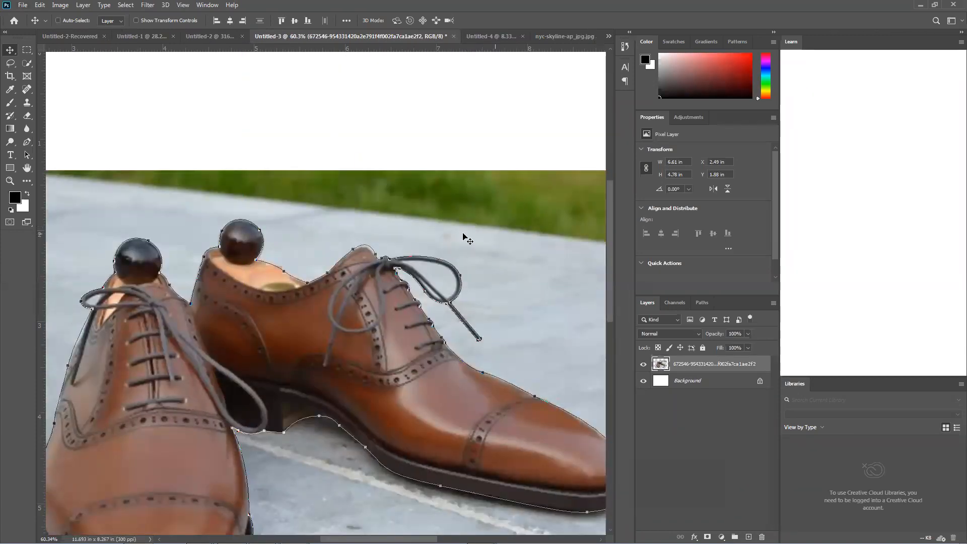
Trace and close a Pen tool subpath around the gap inside the small lace loop on the front shoe
scroll(413, 276, up, 2)
drag(126, 274, 235, 236)
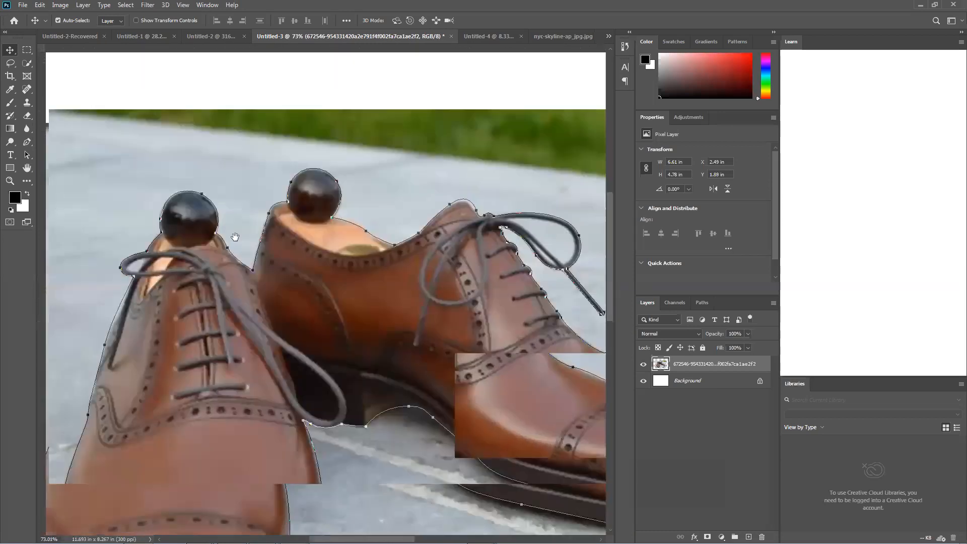
scroll(151, 270, up, 5)
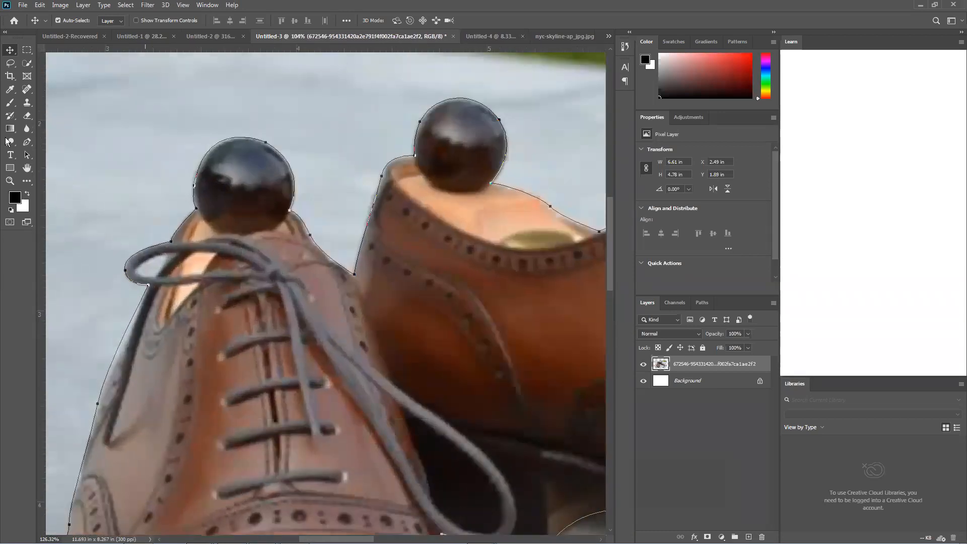
scroll(155, 261, up, 3)
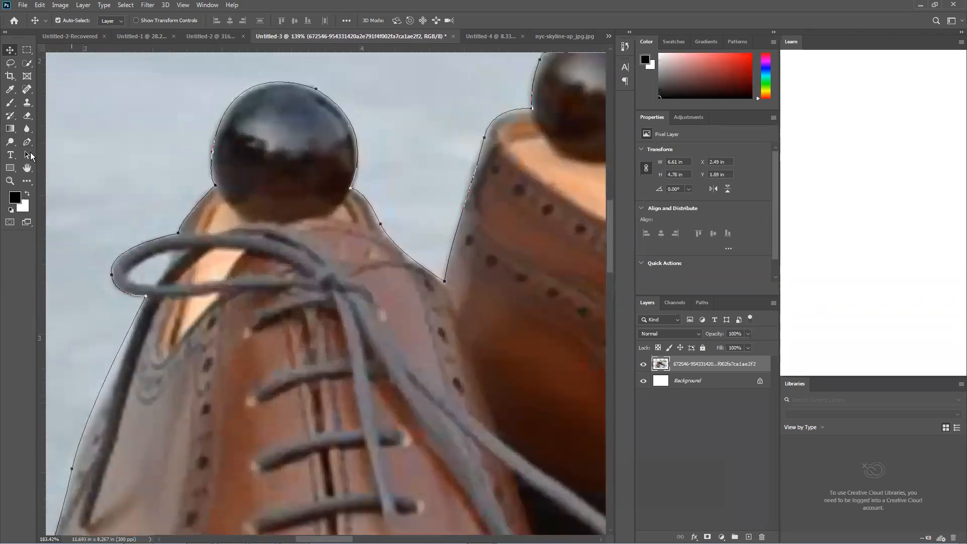
click(27, 146)
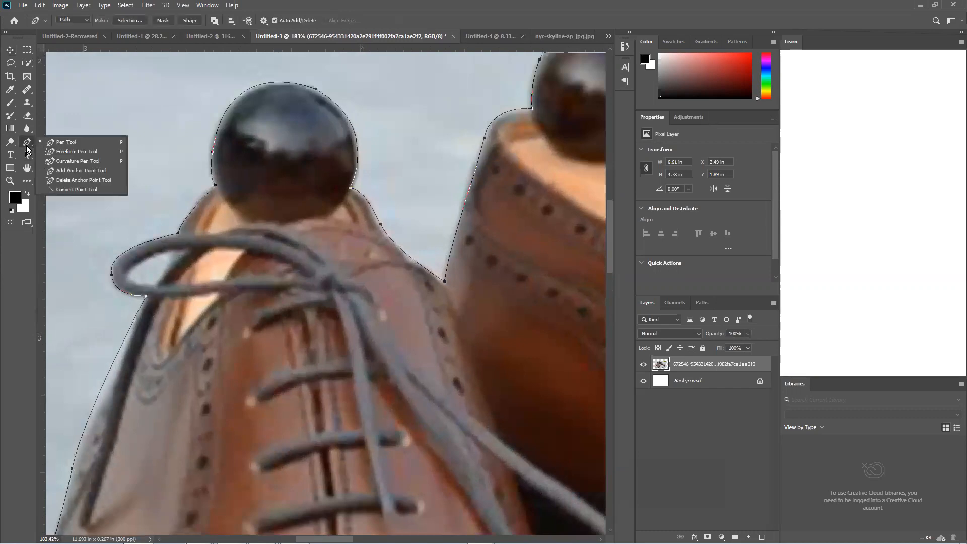
click(181, 252)
click(132, 275)
drag(129, 272, 125, 294)
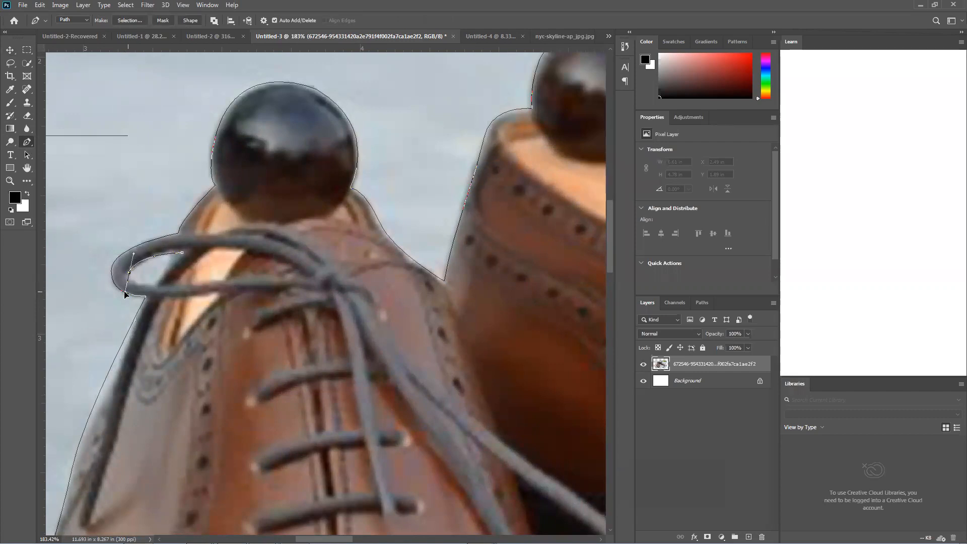
click(157, 284)
drag(183, 252, 199, 243)
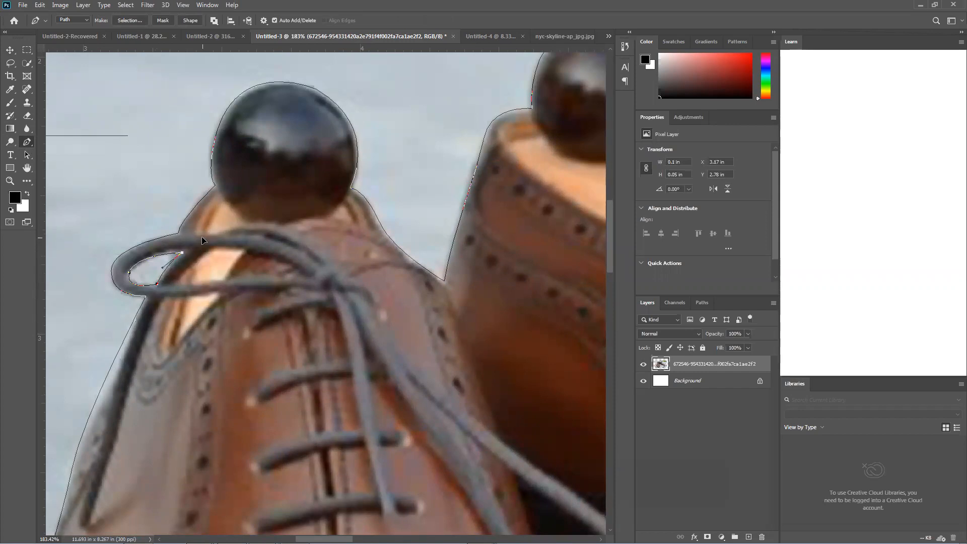
Trace and close a Pen tool subpath around the gap inside the large lace loop on the rear shoe
drag(494, 298, 125, 297)
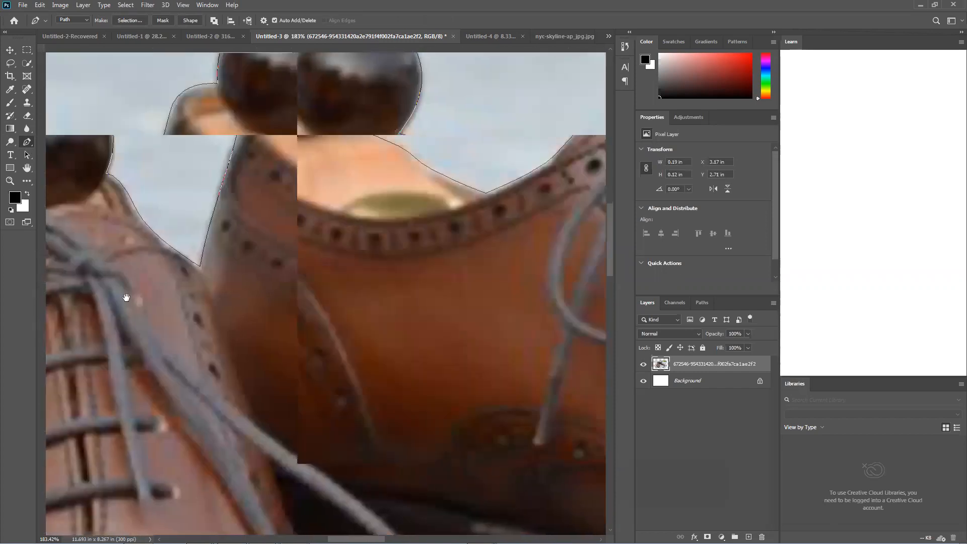
drag(385, 185, 282, 229)
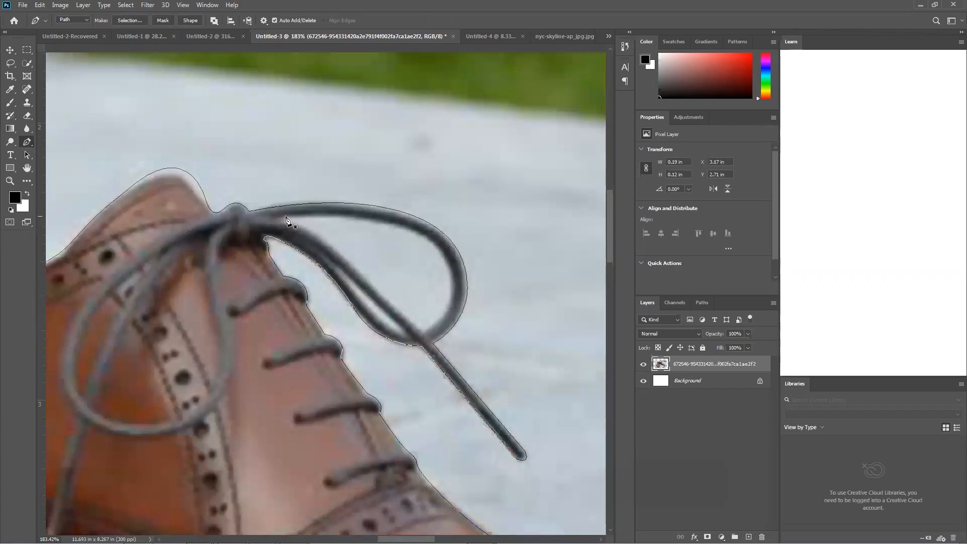
click(285, 219)
drag(449, 294, 435, 394)
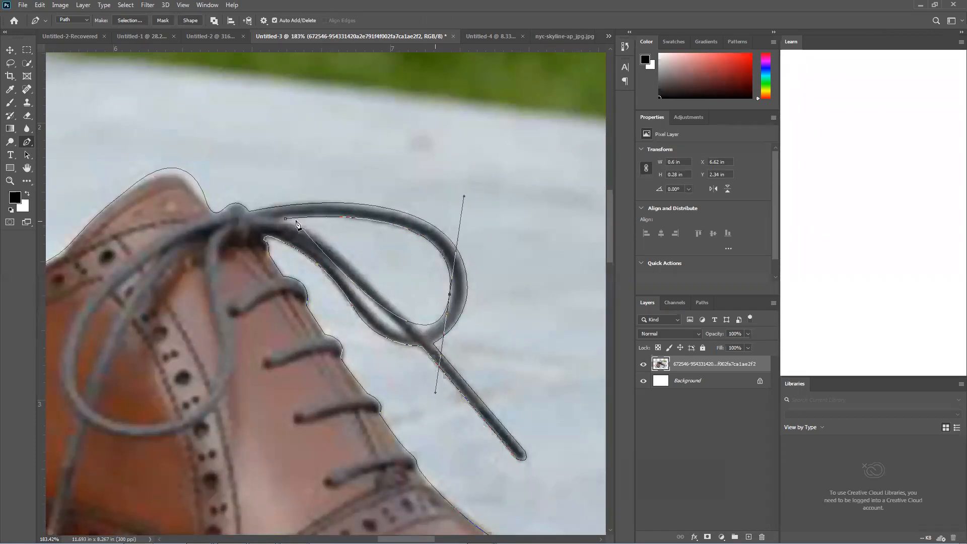
alt+click(450, 294)
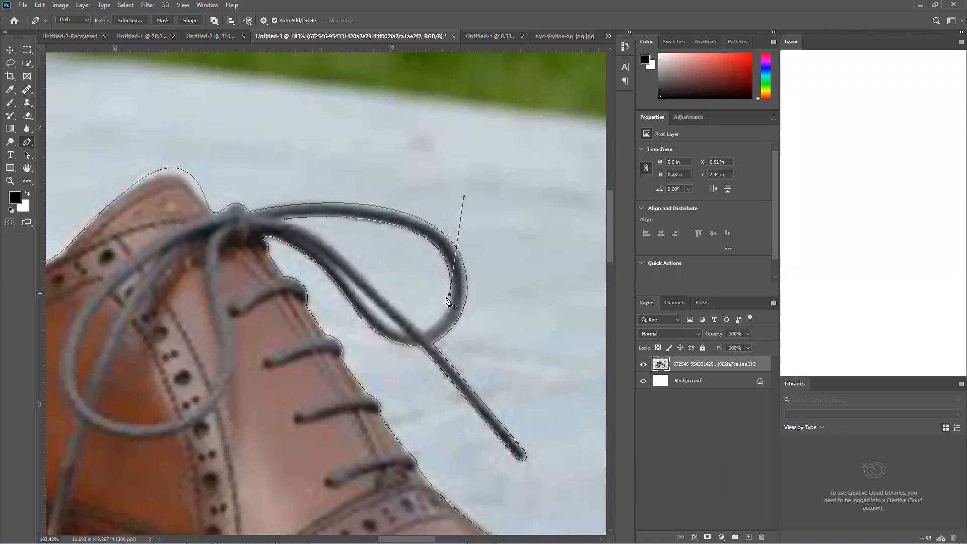
click(416, 326)
click(396, 308)
drag(285, 219, 246, 214)
Convert the shoe outline and lace-loop paths into a selection
scroll(495, 288, down, 8)
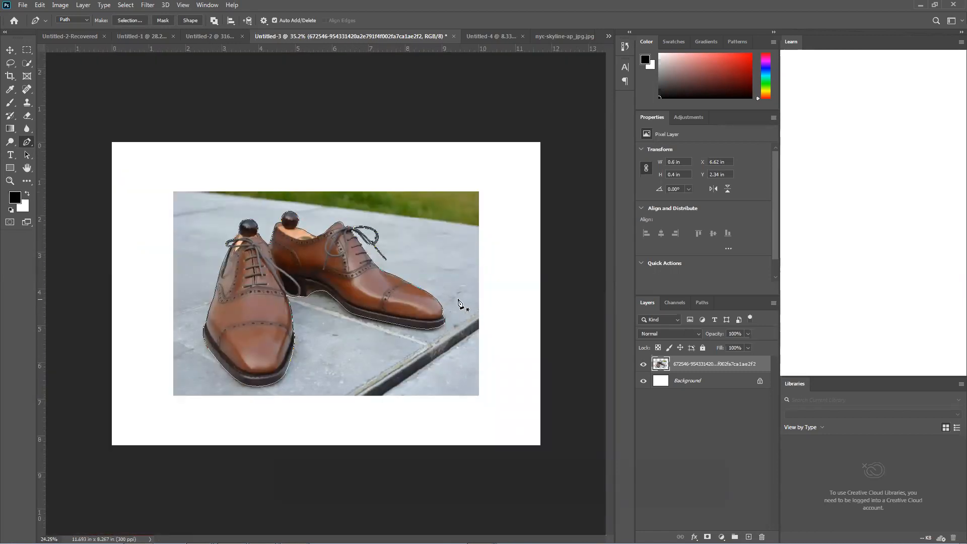
key(ctrl+Return)
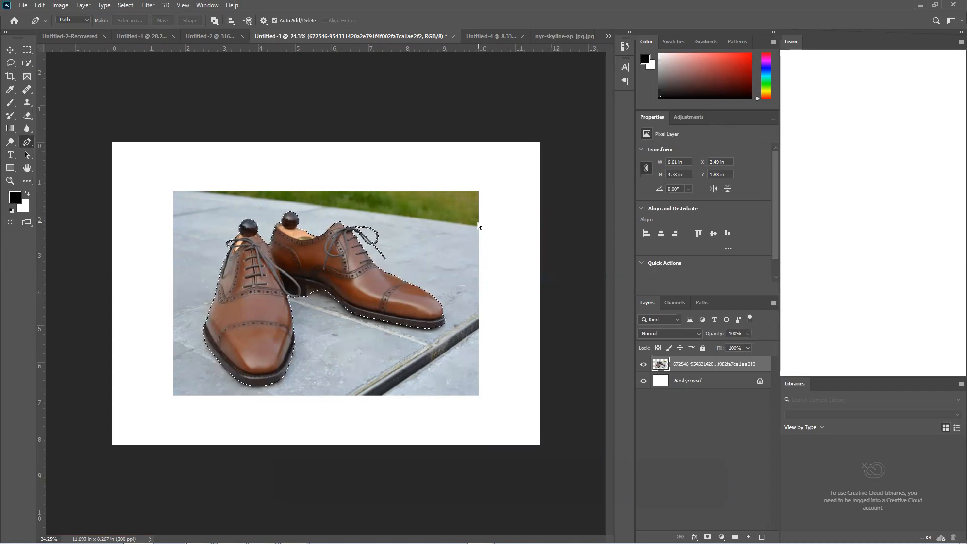
Try deleting the background with the selection inverted, undo the deletion, and invert back to the shoe selection
key(ctrl+shift+i)
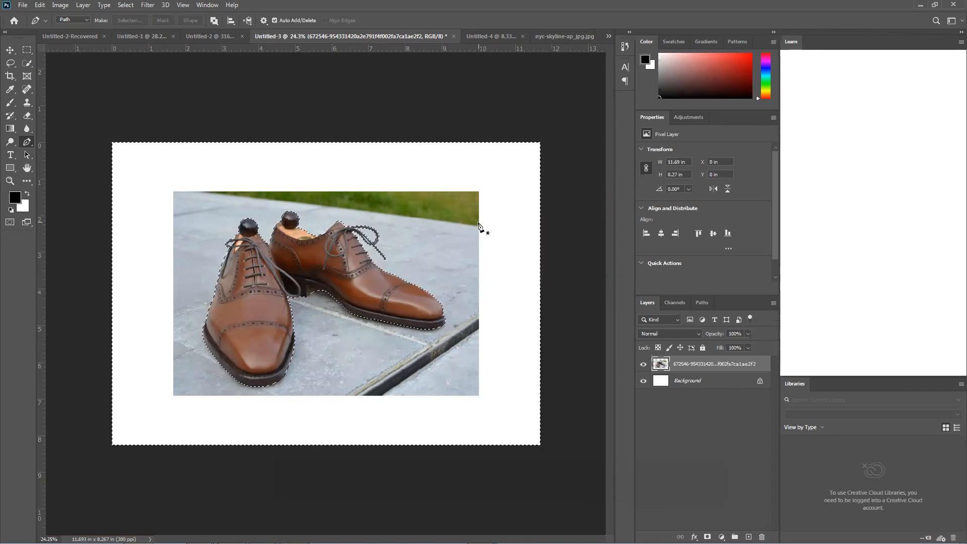
key(Delete)
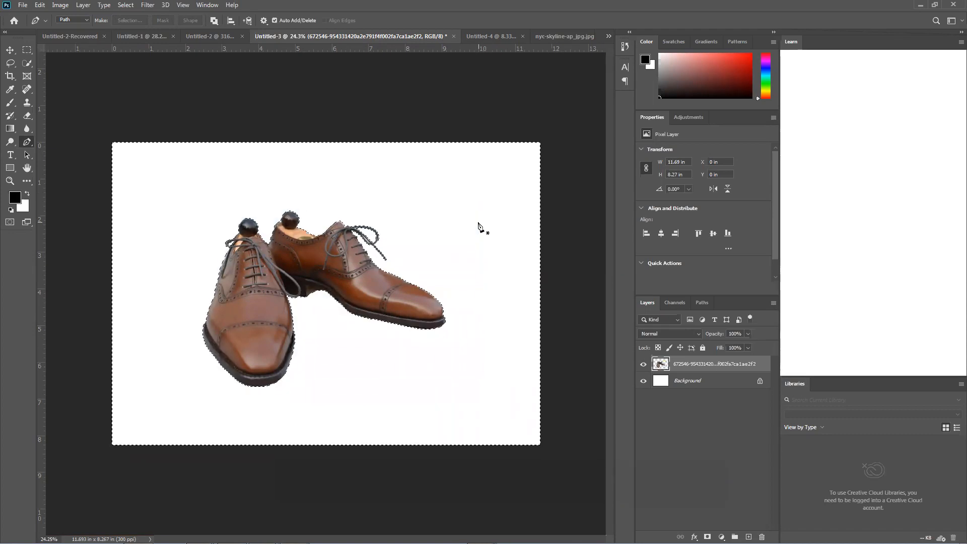
key(ctrl+z)
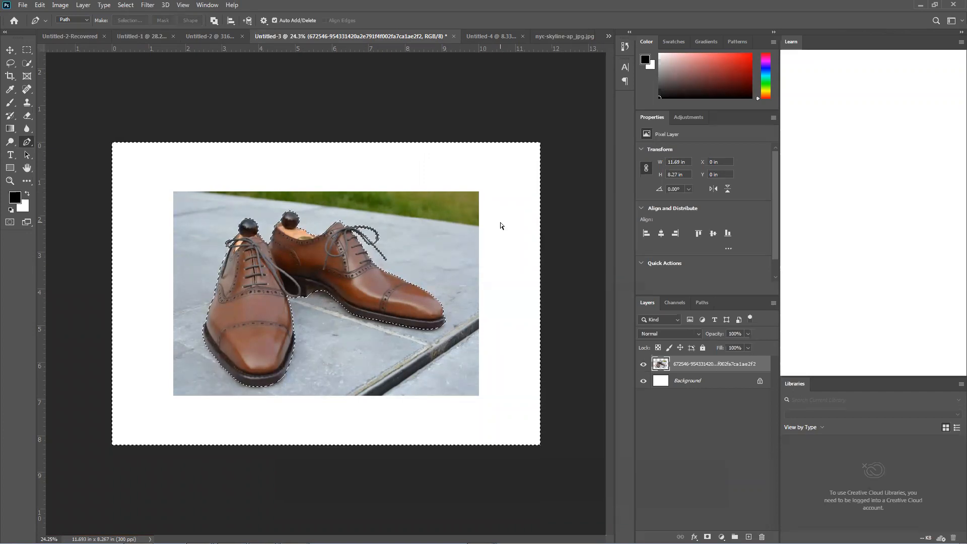
key(shift+ctrl+i)
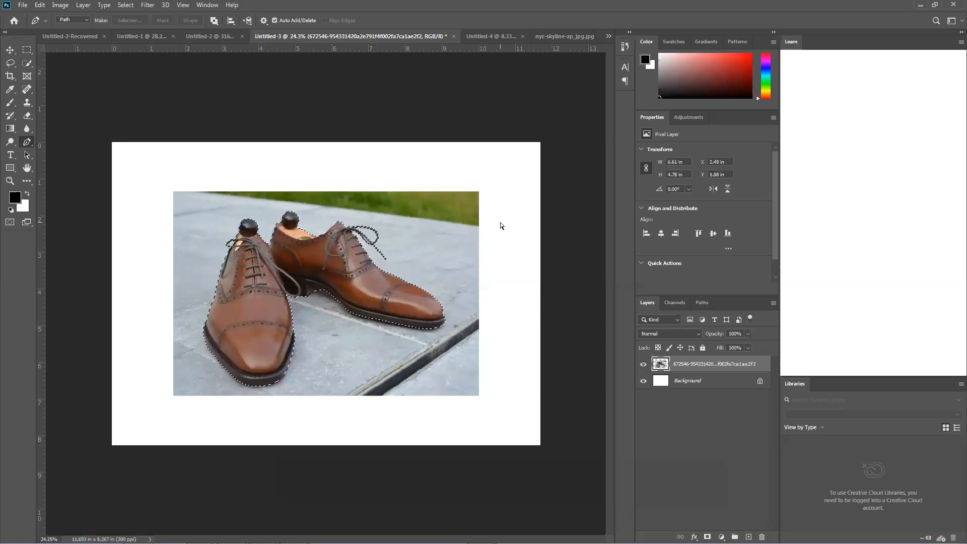
Copy the selected shoes onto a new layer and move the cutout and the original photo apart
key(ctrl+j)
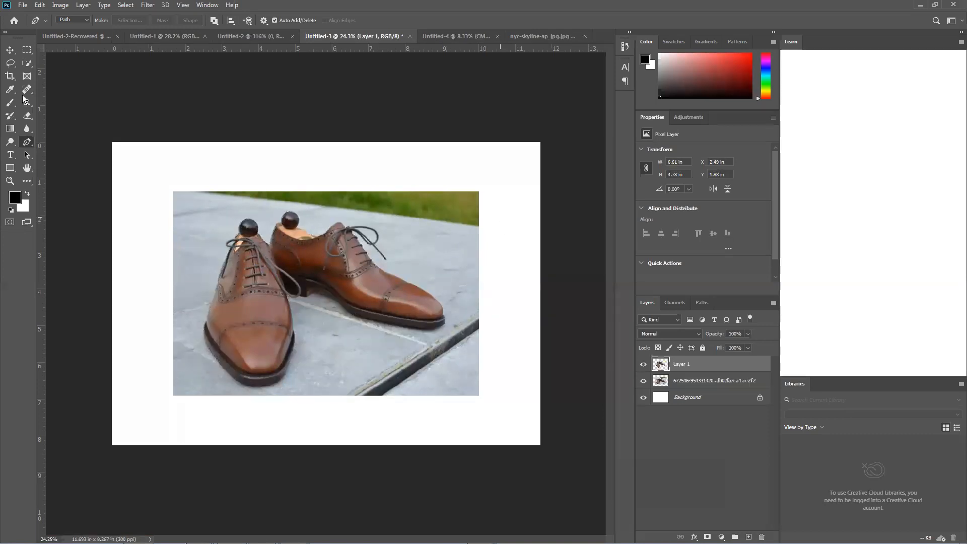
click(11, 50)
drag(358, 261, 512, 250)
drag(330, 275, 270, 226)
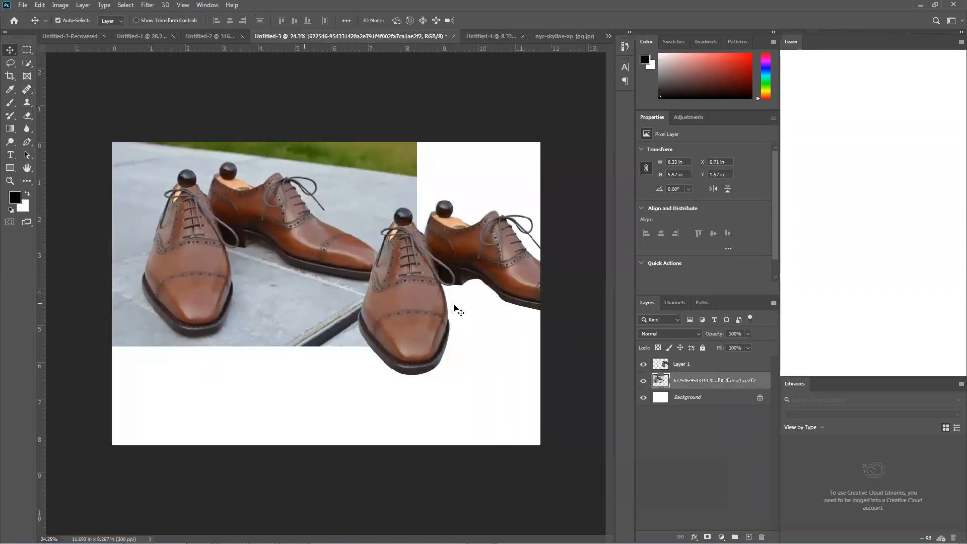
click(514, 326)
Extend the canvas sideways with the Crop tool to about 19.45 in wide and move the shoe cutout into the added space
click(10, 76)
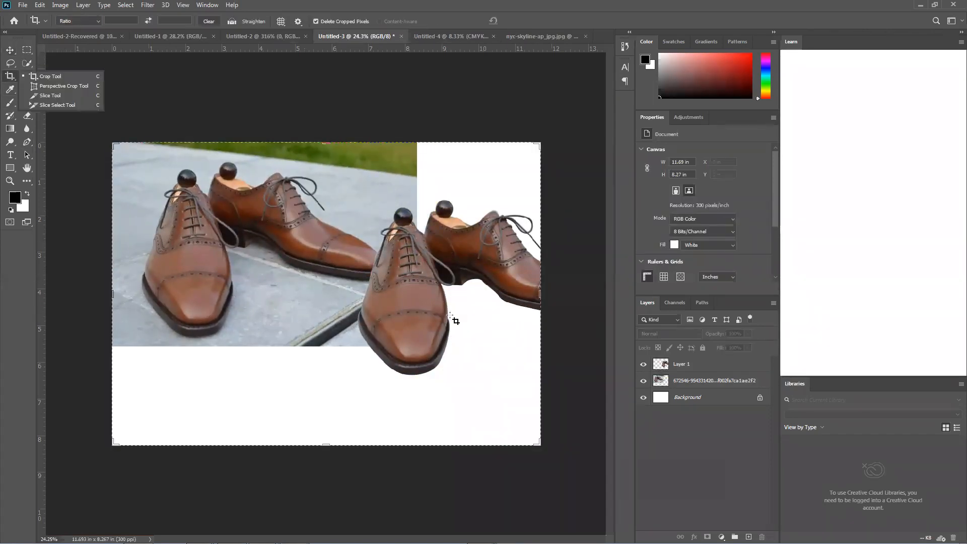
drag(543, 292, 598, 299)
key(Return)
drag(455, 270, 566, 296)
key(ctrl+z)
key(Return)
click(10, 50)
drag(365, 278, 495, 272)
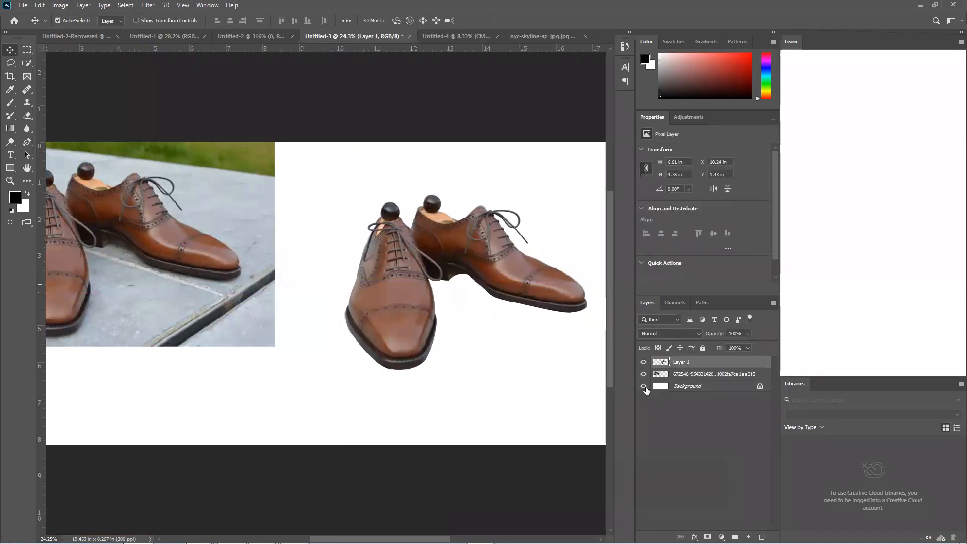
Hide the Background layer and reposition the shoe cutout and the original photo side by side
click(643, 386)
scroll(403, 347, down, 1)
scroll(398, 342, down, 2)
drag(395, 319, 418, 327)
drag(286, 303, 287, 323)
drag(380, 322, 348, 312)
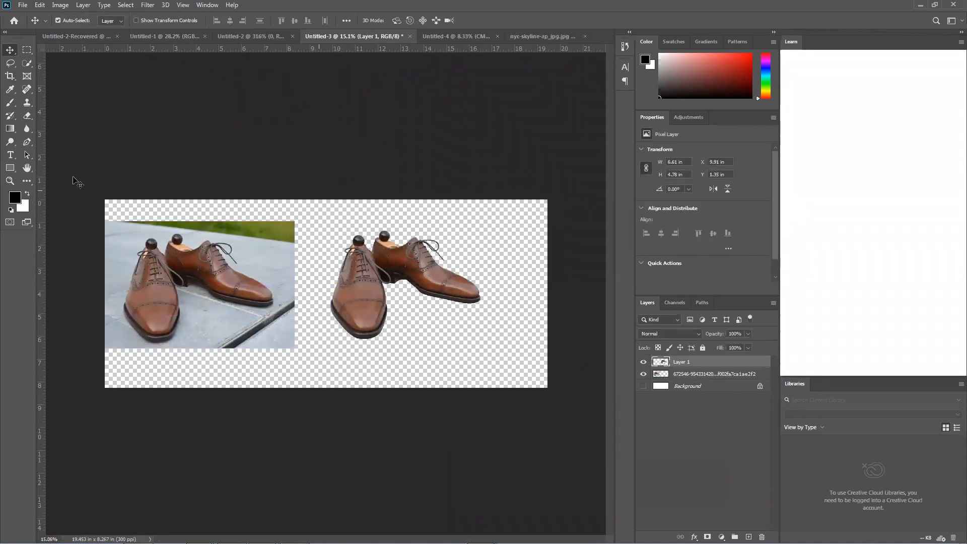
Crop the empty strip beside the cutout so the canvas is about 16.93 in wide
right_click(12, 78)
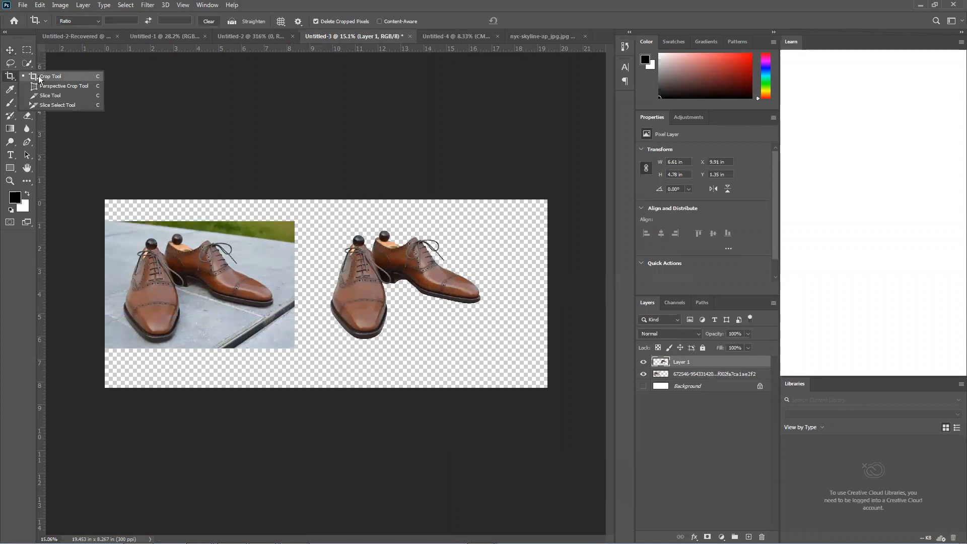
click(39, 77)
drag(546, 389, 519, 387)
key(Return)
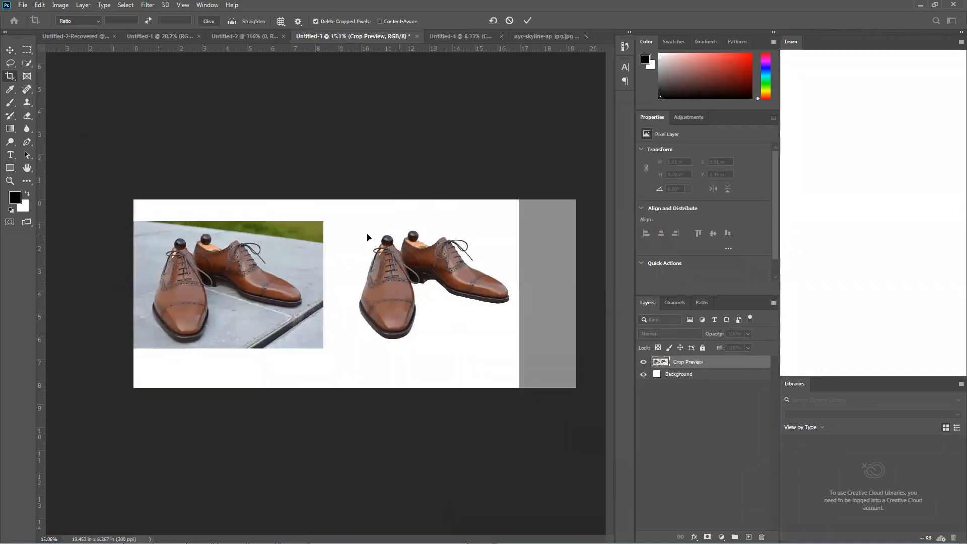
Move the original photo and the shoe cutout down to the lower edge of the canvas, aligned side by side
click(15, 52)
mouse_move(224, 309)
mouse_down()
mouse_move(237, 310)
mouse_move(223, 293)
mouse_up()
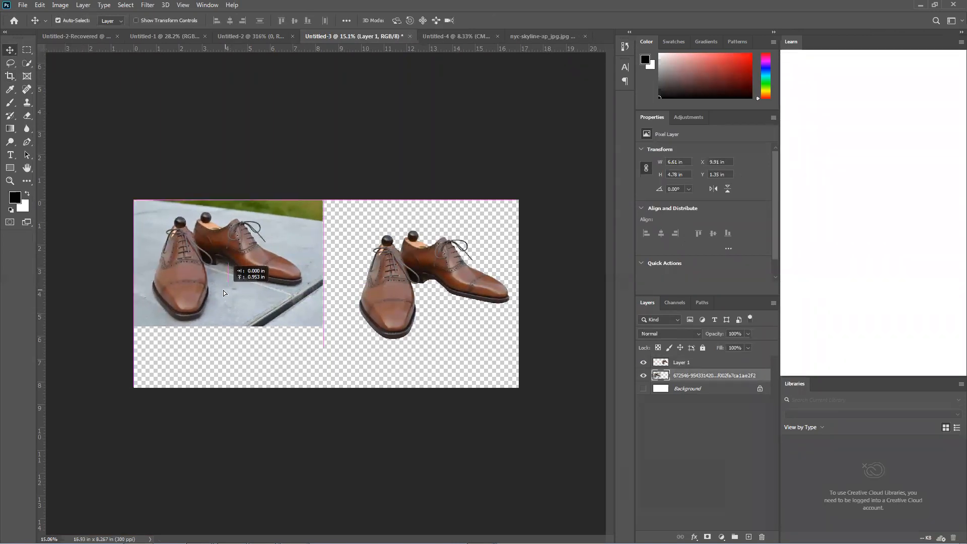
drag(377, 321, 382, 355)
drag(201, 293, 201, 357)
click(375, 337)
drag(378, 336, 373, 337)
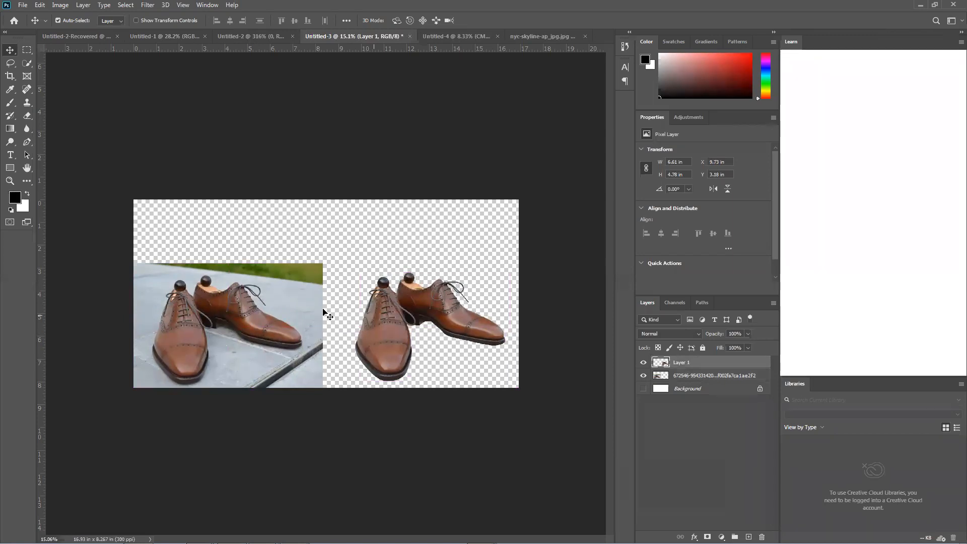
Toggle the Background layer's visibility repeatedly to compare the cutout on white and on transparency
click(644, 389)
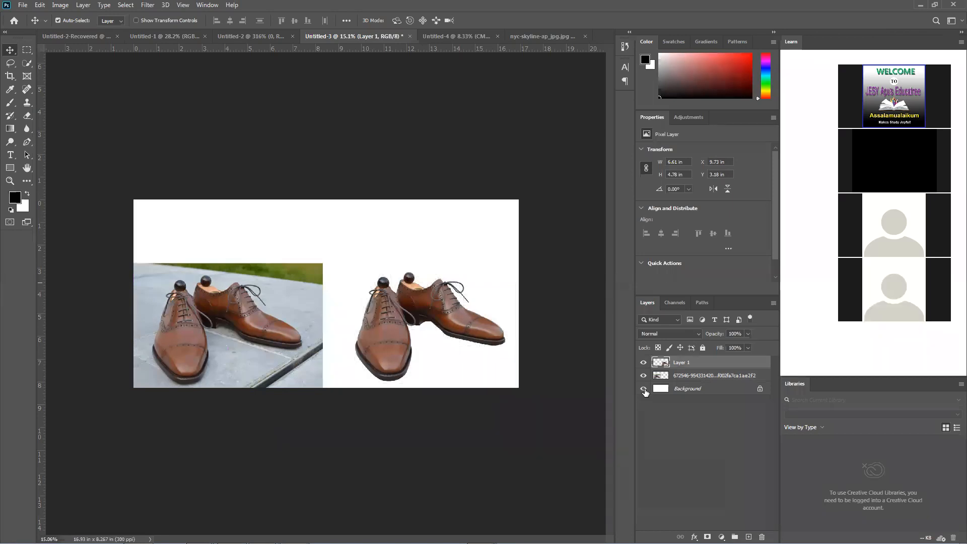
click(644, 390)
click(644, 390)
click(644, 390)
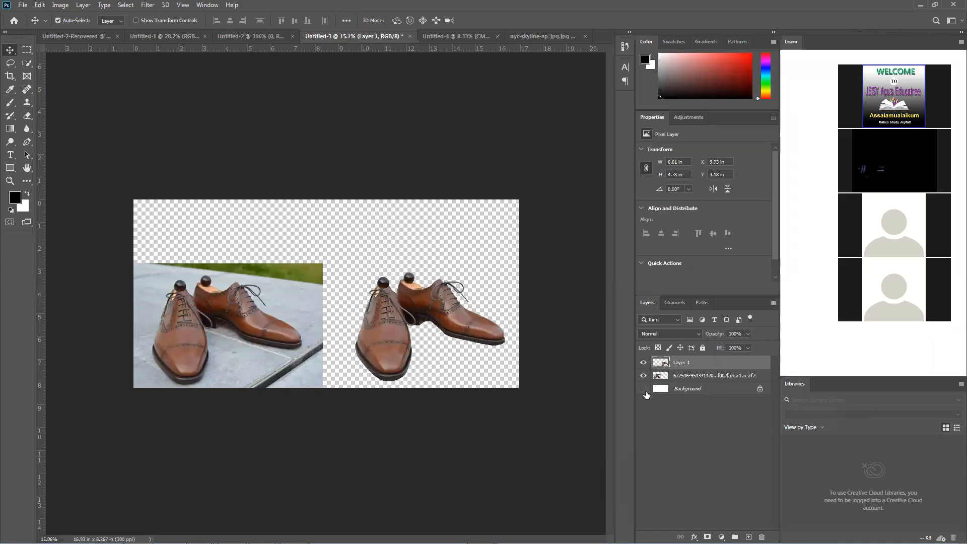
click(645, 390)
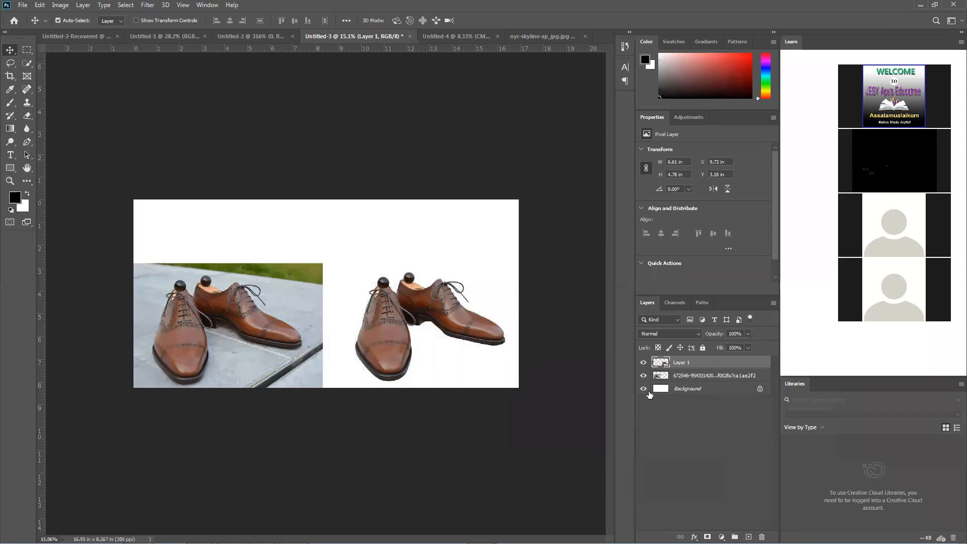
click(648, 391)
click(649, 391)
click(648, 392)
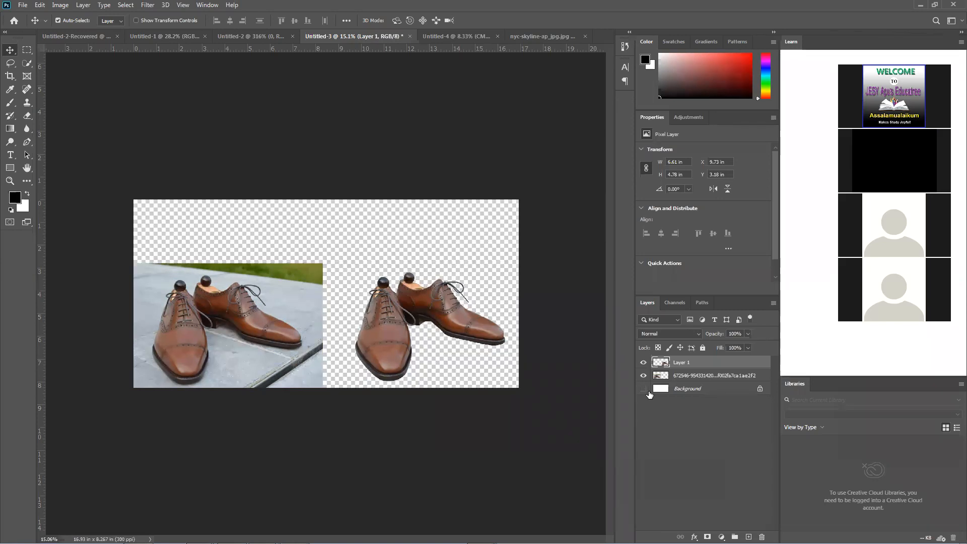
click(639, 390)
click(640, 390)
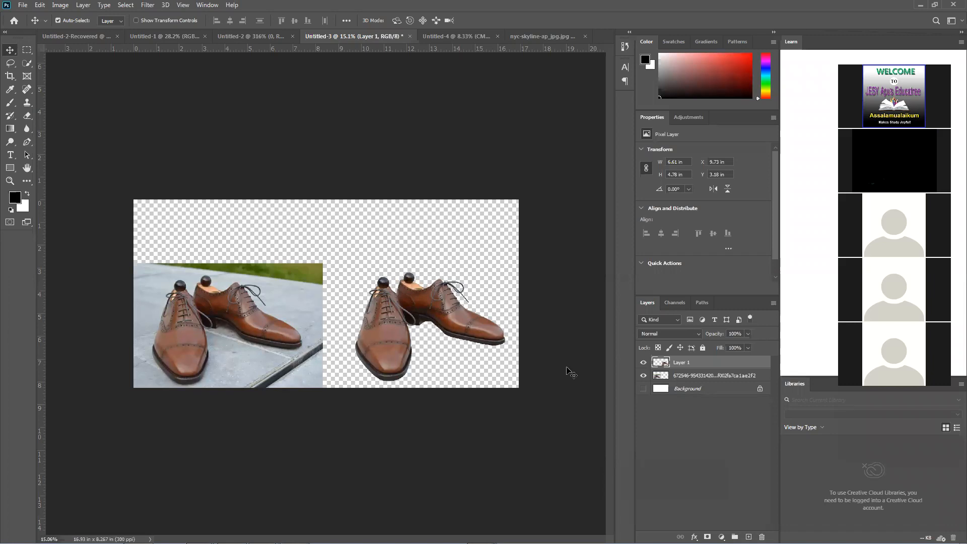
Switch to the Untitled-2-Recovered document with the cream packaging box
click(248, 34)
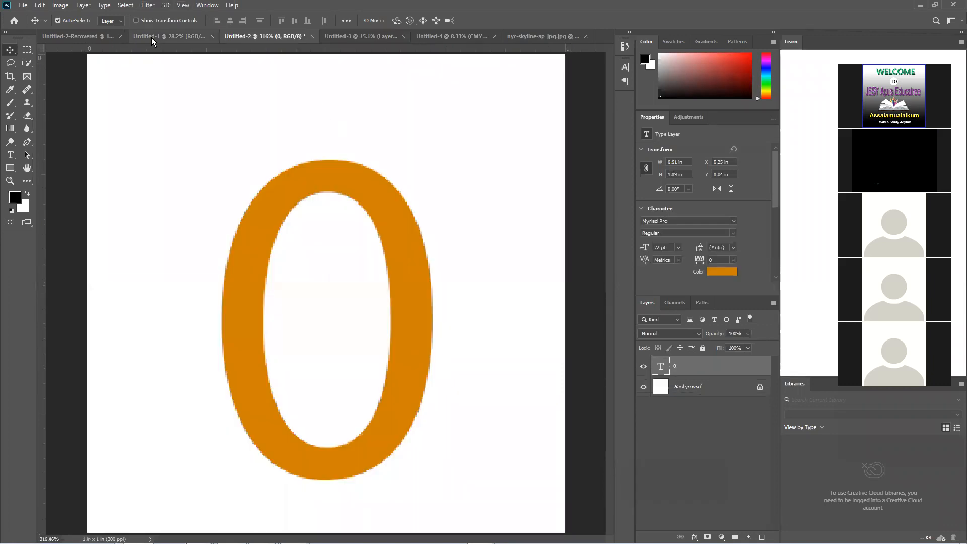
click(151, 37)
click(97, 37)
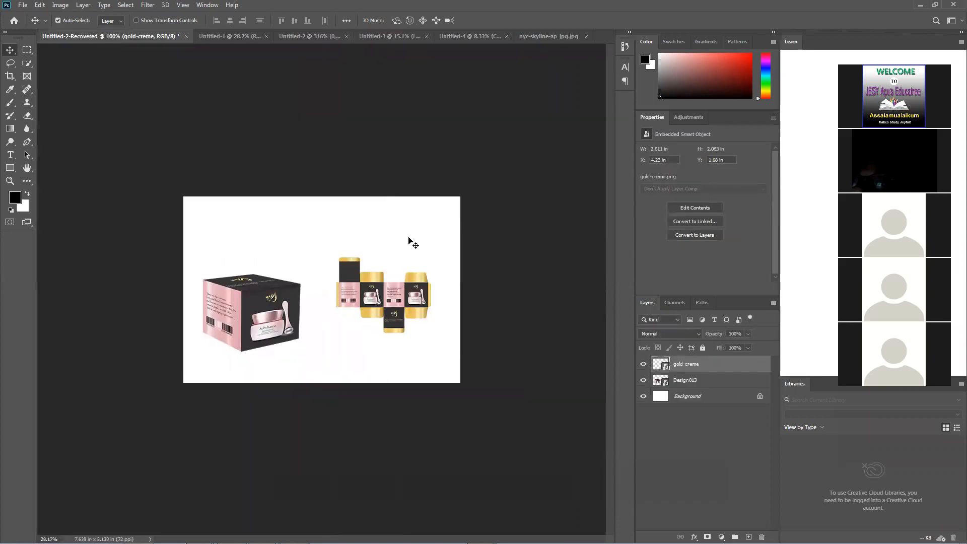
Hide the Background and gold-creme layers and move the Design013 box toward the middle of the canvas
click(643, 396)
click(416, 335)
drag(403, 319, 402, 319)
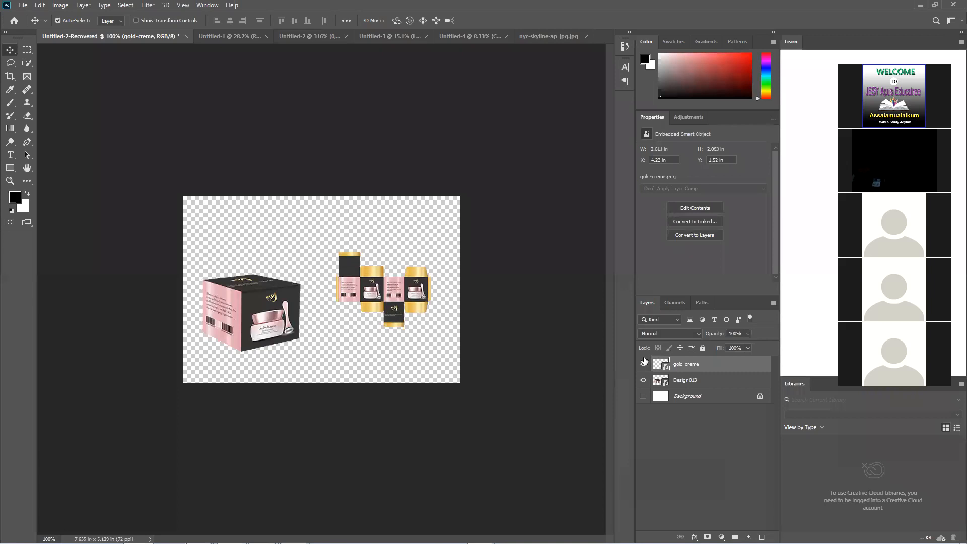
drag(302, 320, 368, 314)
Load the Design013 box's outline as a selection and invert it
ctrl+click(667, 384)
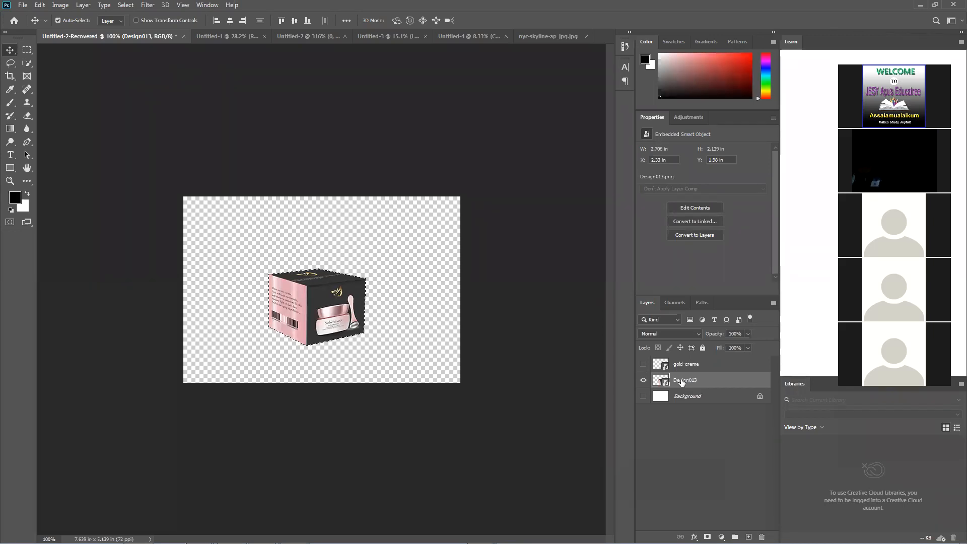
key(ctrl+shift+i)
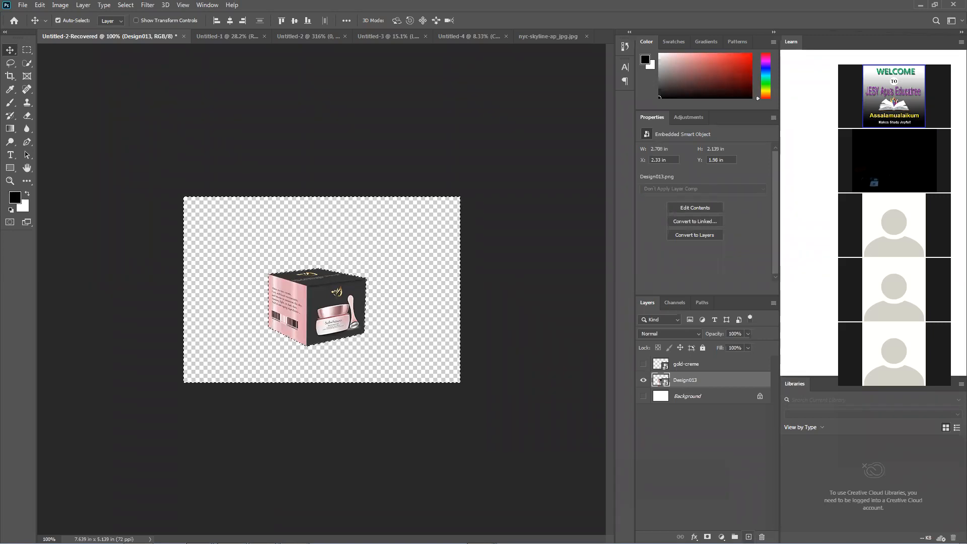
Fill the inverted selection around the box with black on a new layer and deselect
click(748, 537)
key(alt+BackSpace)
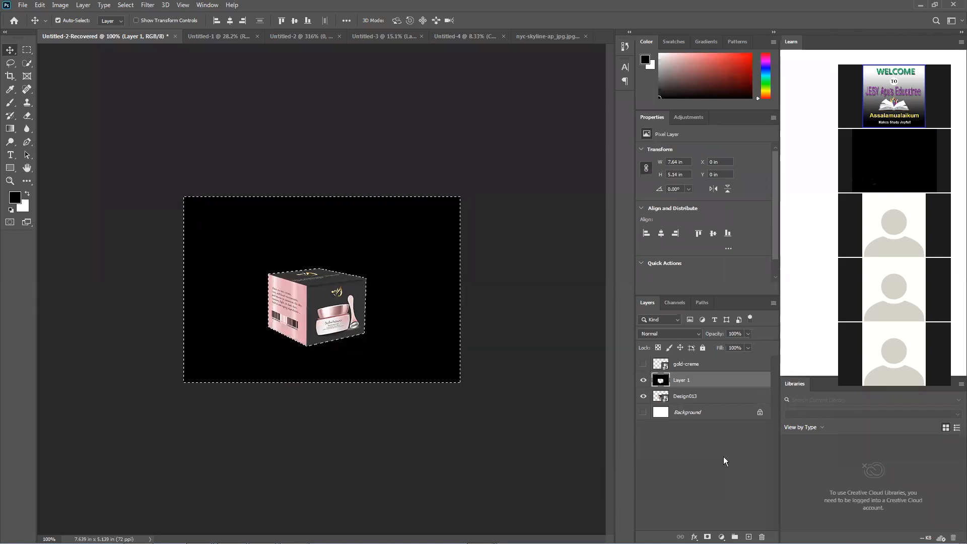
key(ctrl+d)
Shift the Design013 box slightly on the canvas and delete the black-filled layer
drag(338, 317, 340, 293)
click(412, 313)
key(Delete)
Show the white Background layer and merge the Design013 layer with it
click(643, 395)
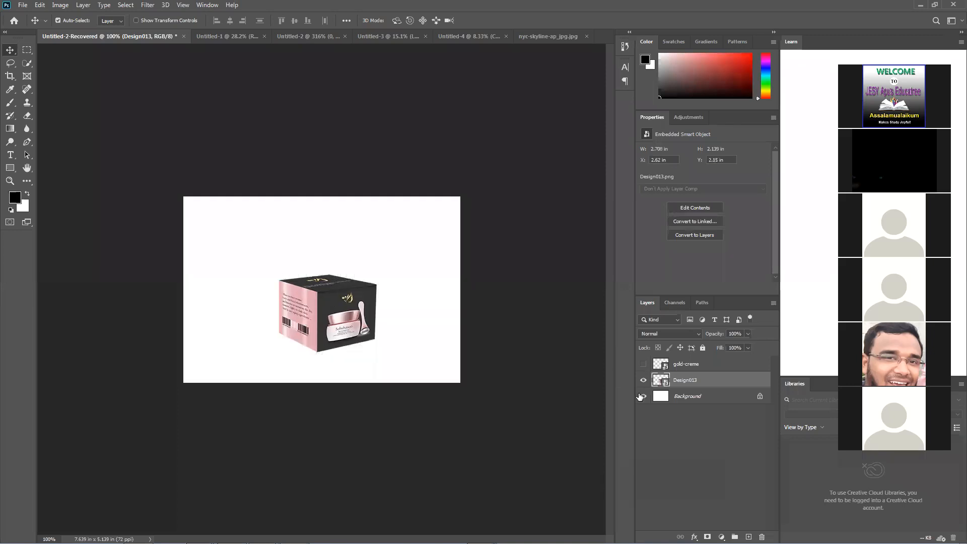
ctrl+click(706, 396)
right_click(705, 396)
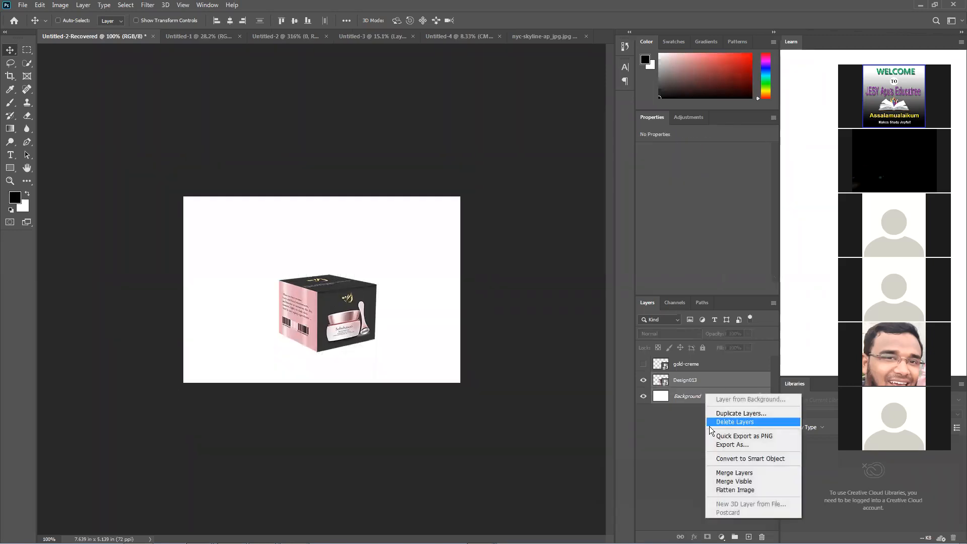
click(746, 473)
Delete the gold-creme layer and convert the locked Background into a normal layer
click(732, 372)
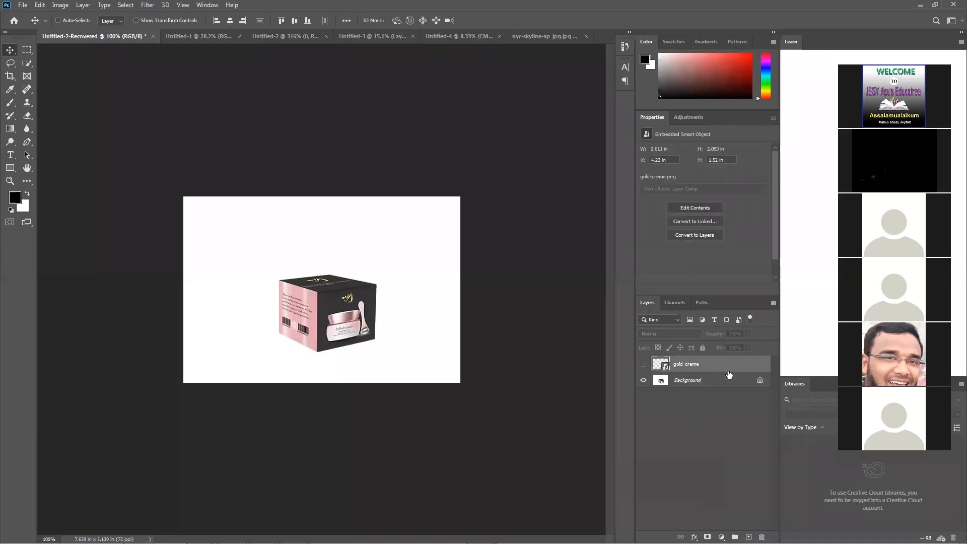
key(Delete)
drag(365, 282, 325, 301)
click(477, 228)
drag(316, 300, 322, 290)
Select the white area around the box with the Magic Wand tool
click(28, 63)
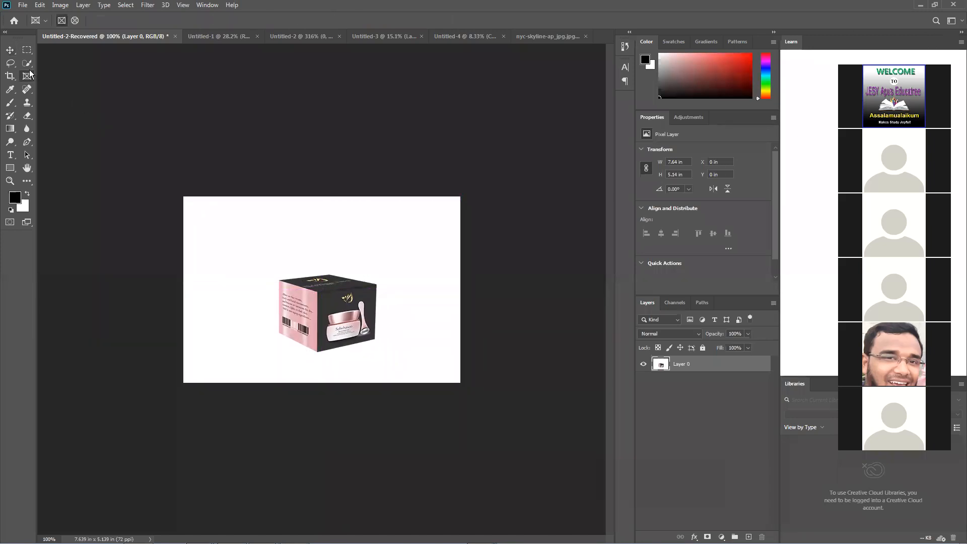
right_click(27, 63)
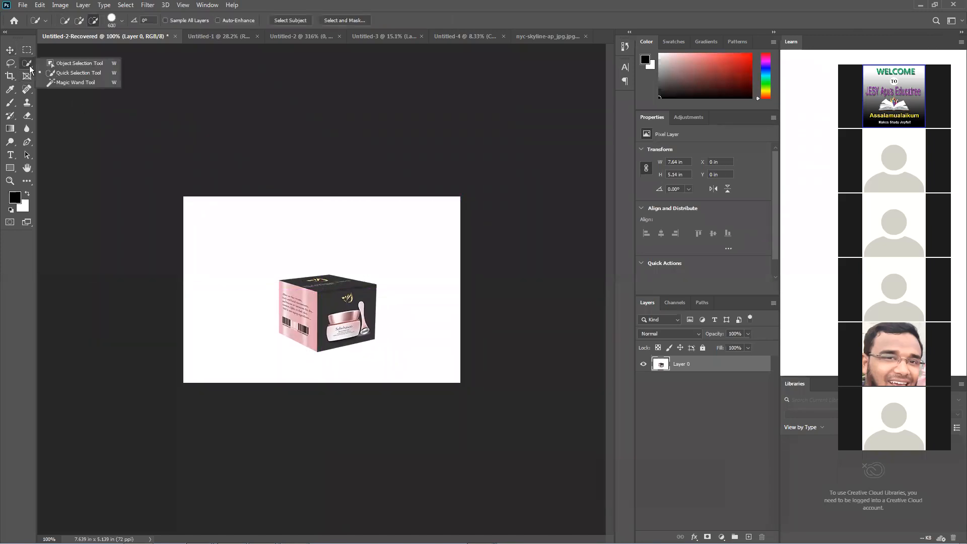
click(75, 82)
click(310, 255)
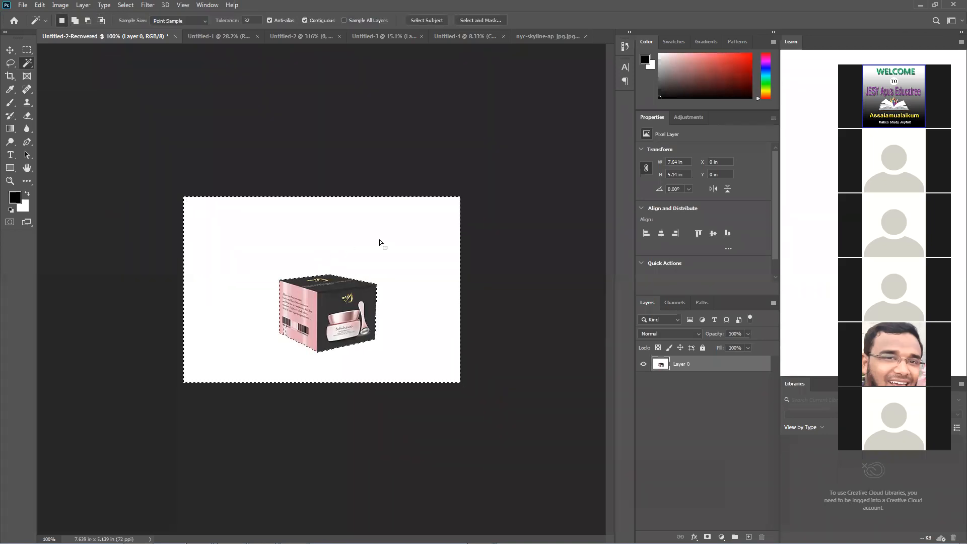
Delete the selected white area around the box twice, undoing each deletion
key(Delete)
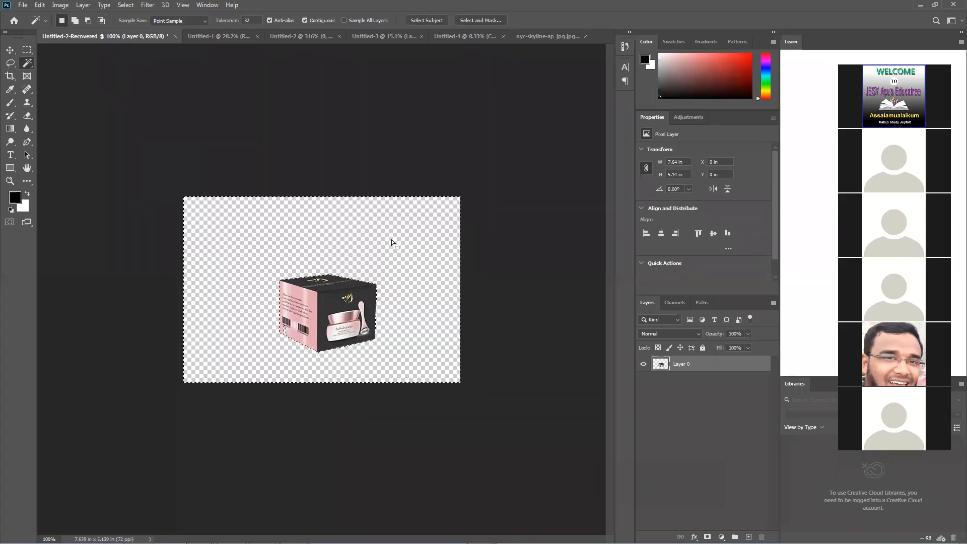
key(ctrl+z)
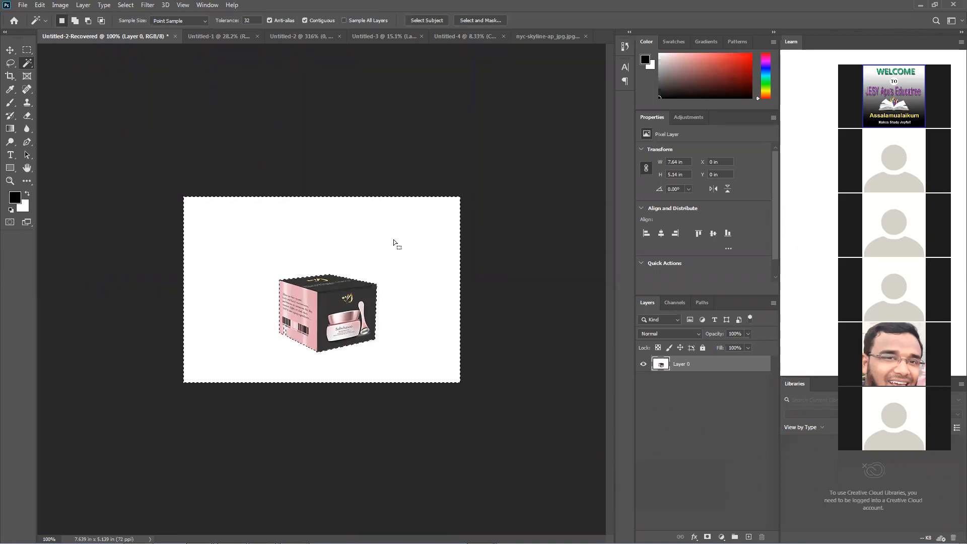
key(Delete)
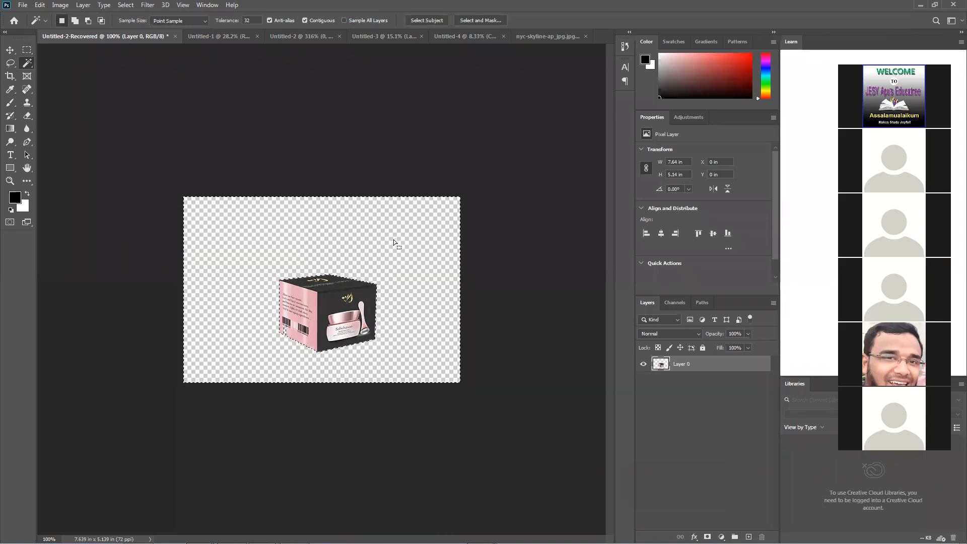
key(ctrl+z)
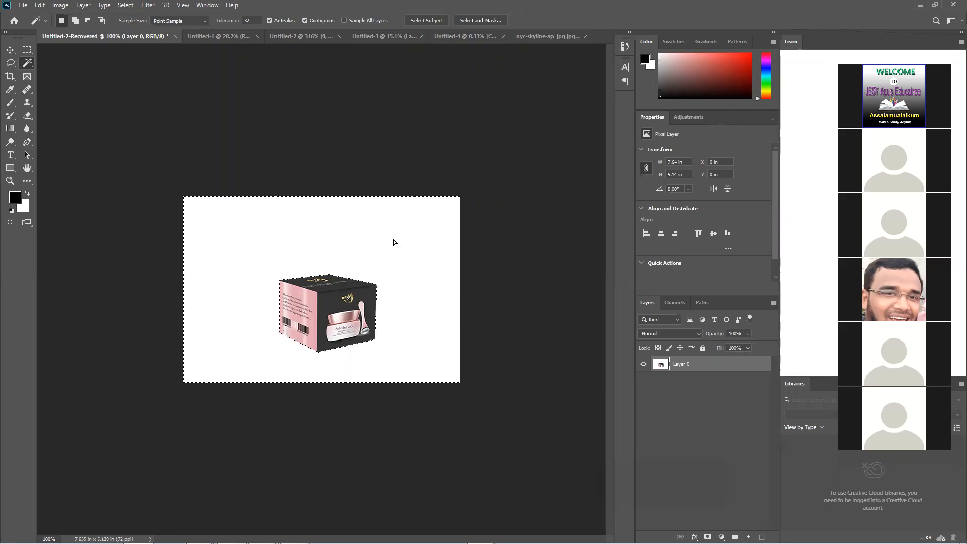
Invert the selection to the box and delete the box, undoing both changes
alt+click(393, 240)
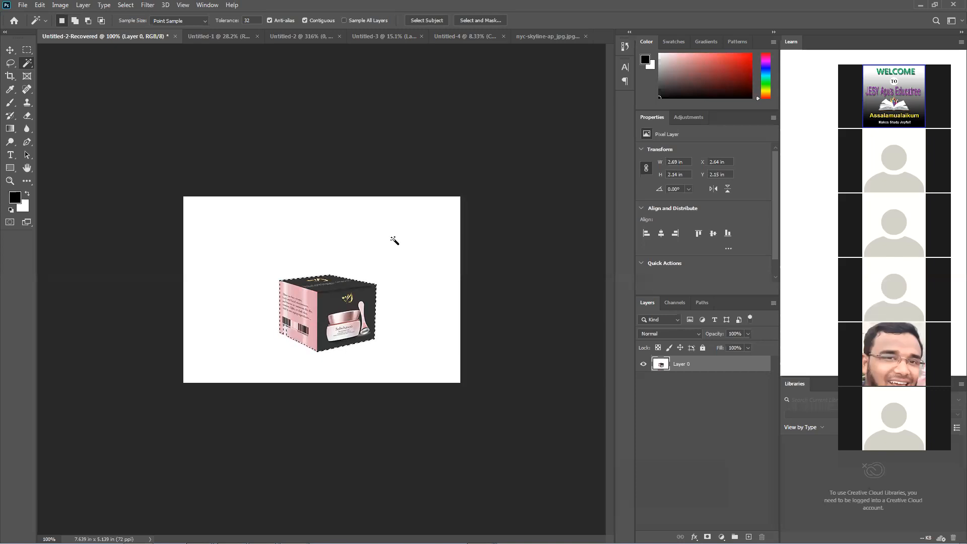
key(Delete)
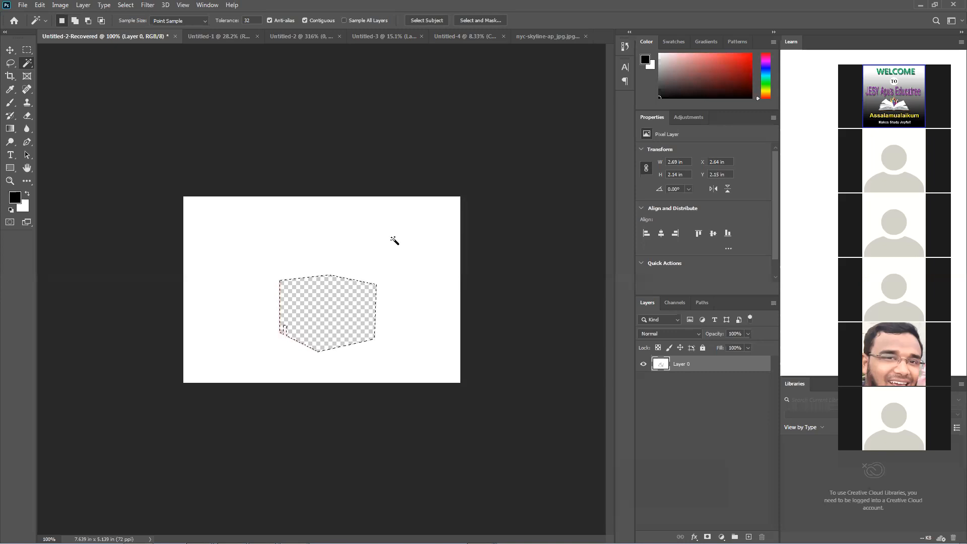
key(ctrl+z)
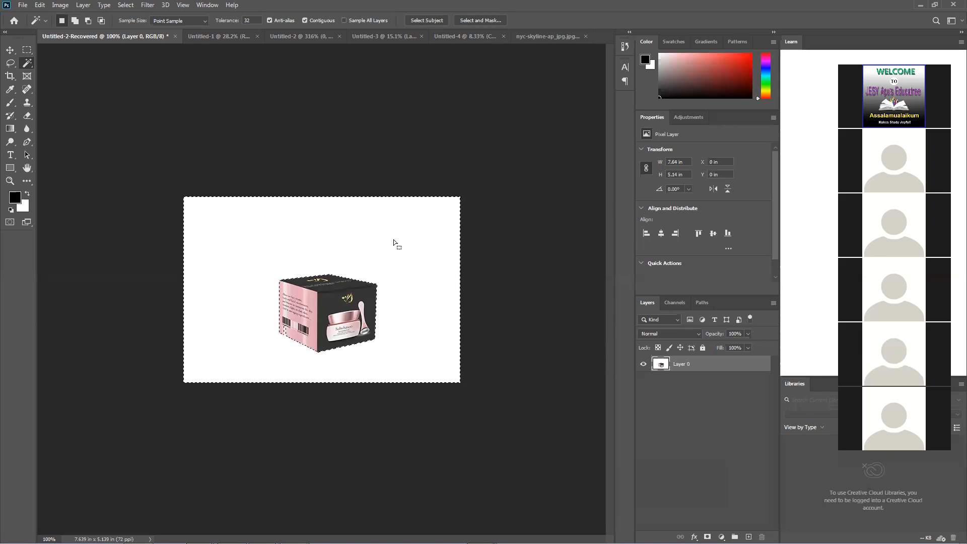
Deselect, reselect the white area with the Magic Wand, and invert the selection to the box
key(ctrl+d)
click(393, 240)
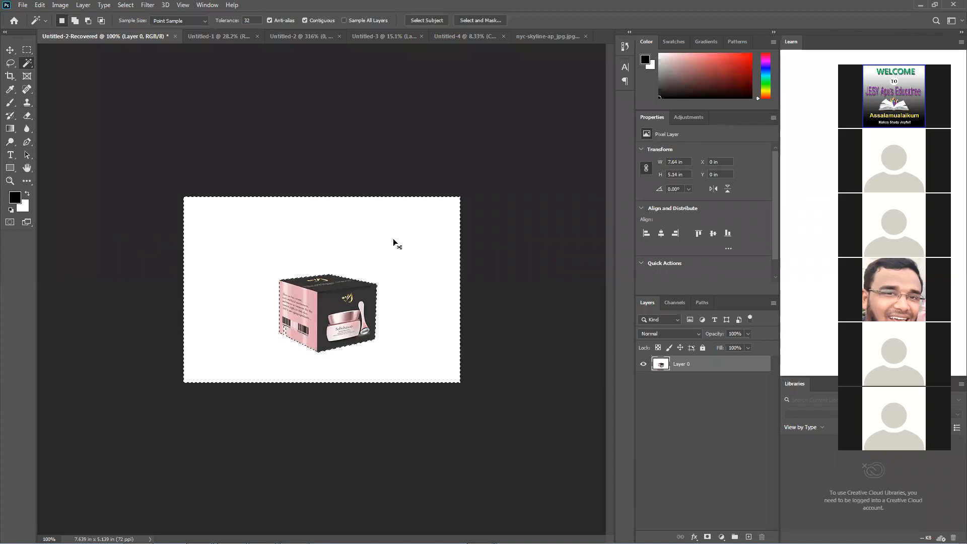
alt+click(393, 240)
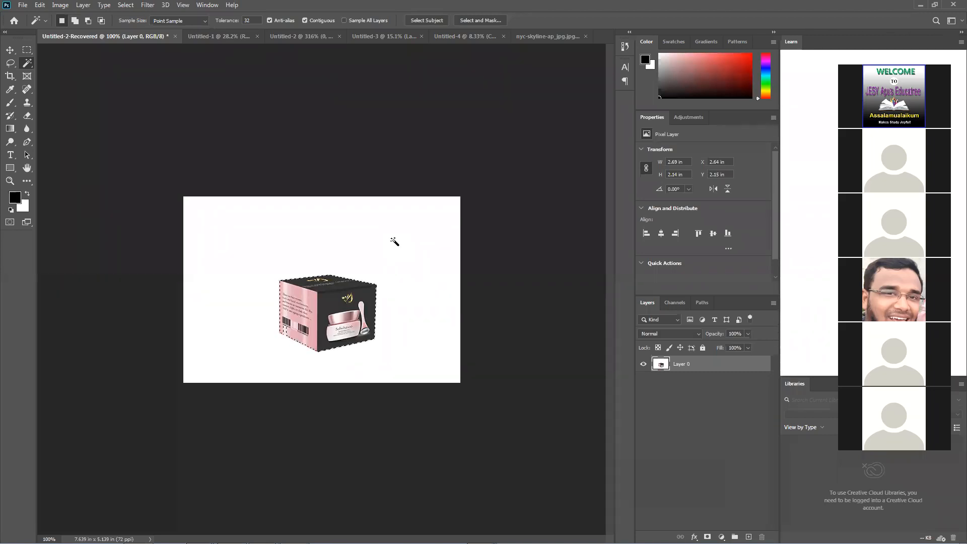
Enable Sample All Layers for the Magic Wand and switch to the Untitled-3 shoes document
click(345, 21)
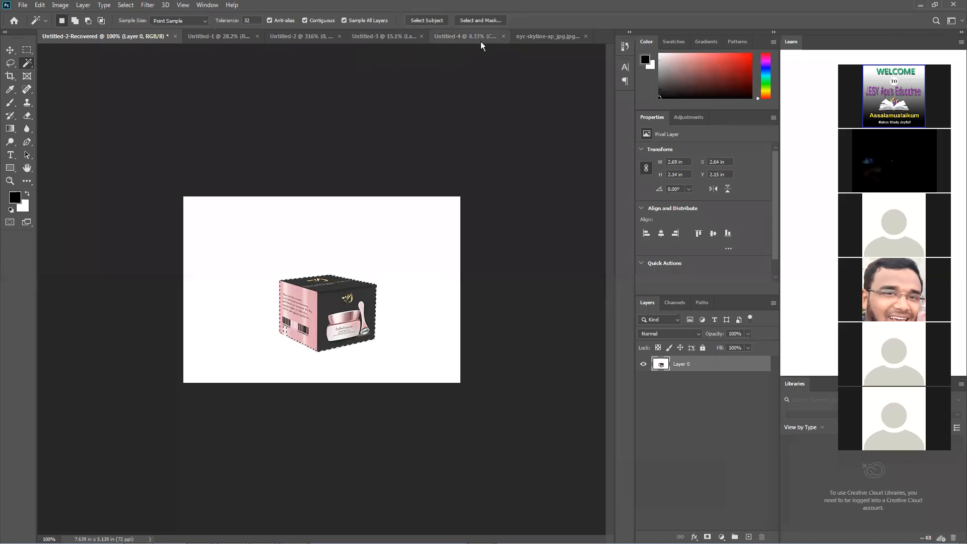
click(543, 39)
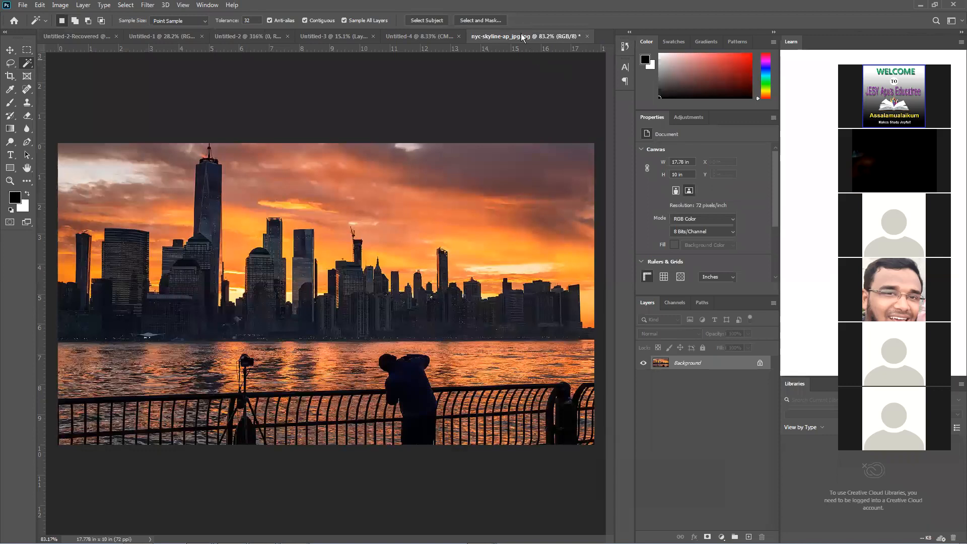
click(401, 40)
click(346, 38)
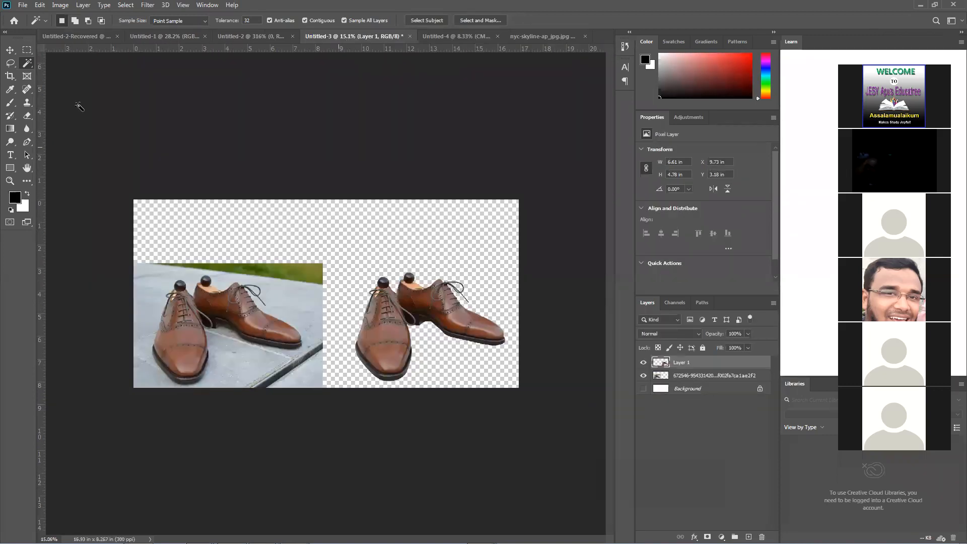
right_click(23, 66)
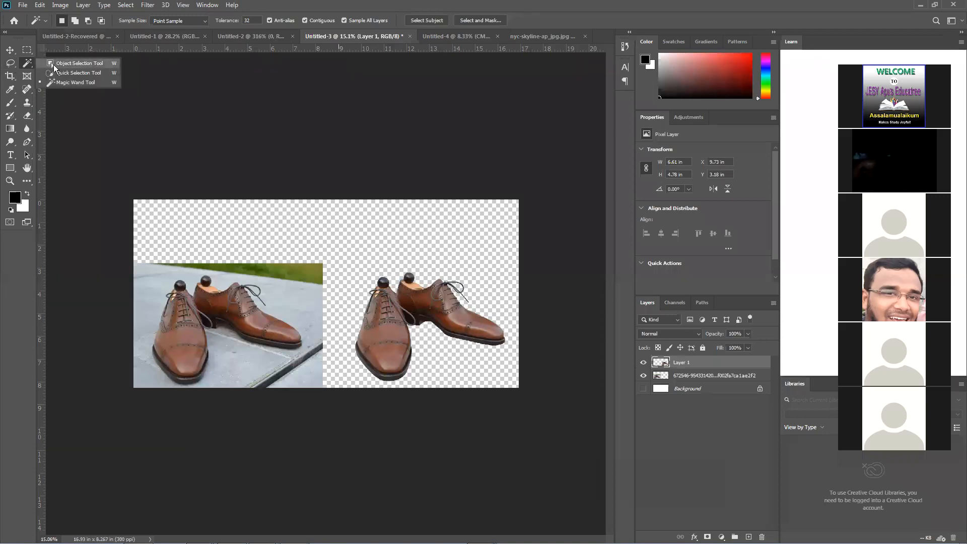
click(99, 81)
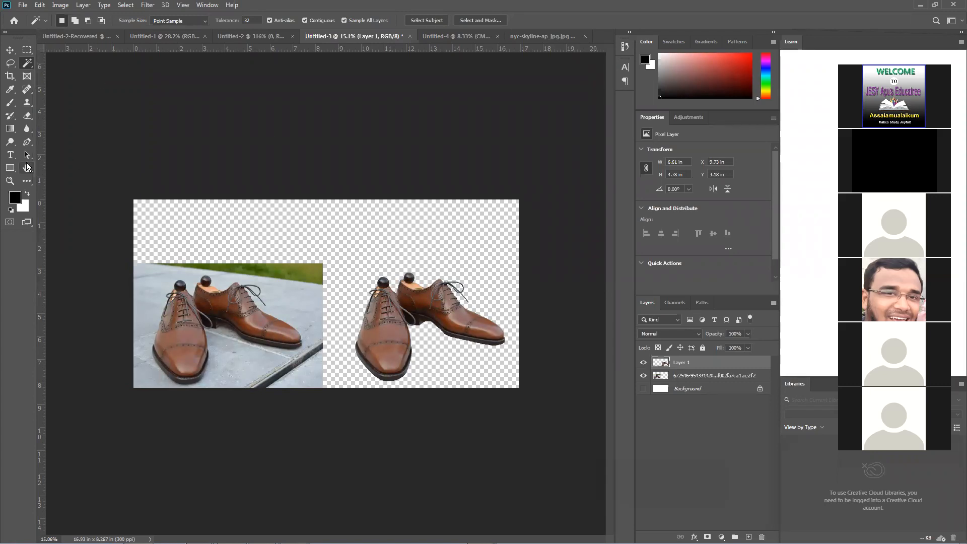
Draw a black rectangle of about 4861 by 750 px across the empty area above the shoes and rasterize its layer
drag(14, 165, 30, 167)
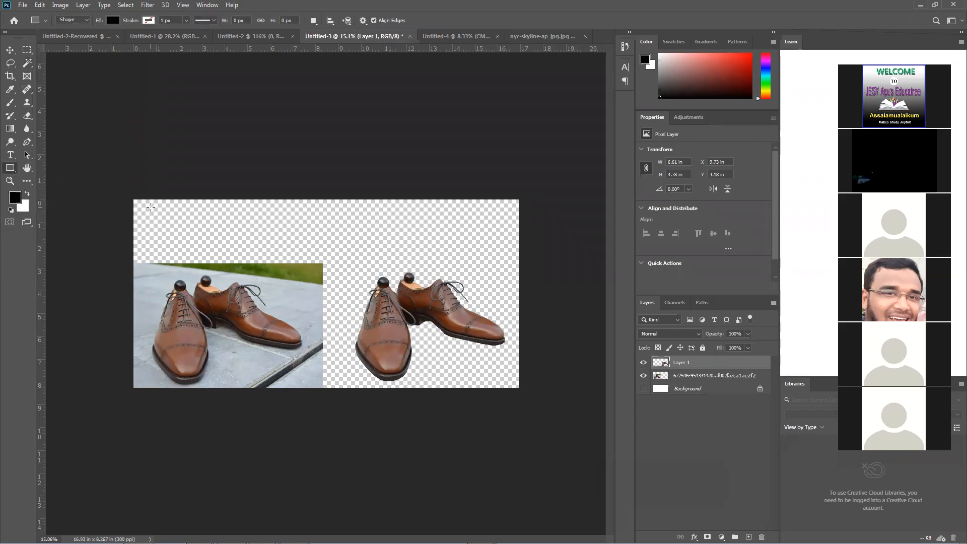
drag(141, 203, 510, 262)
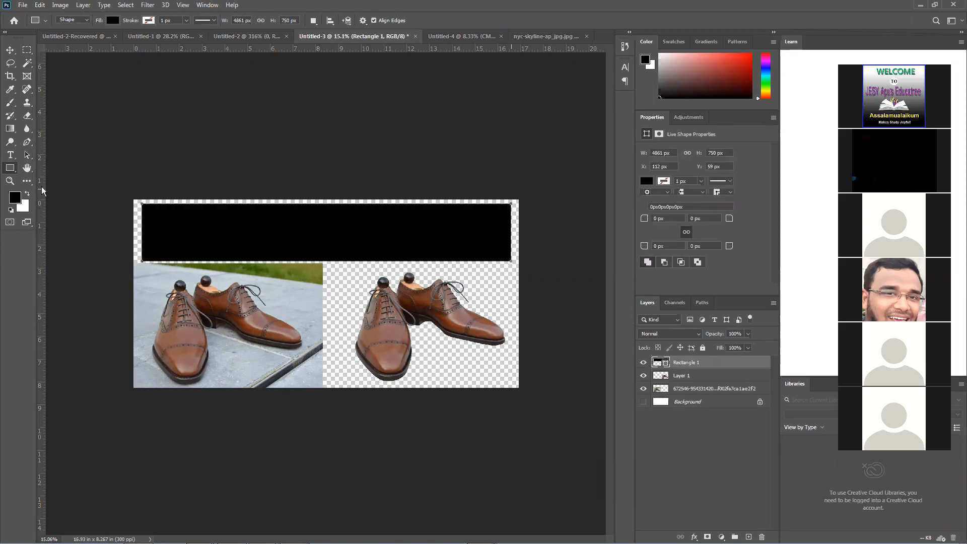
right_click(733, 362)
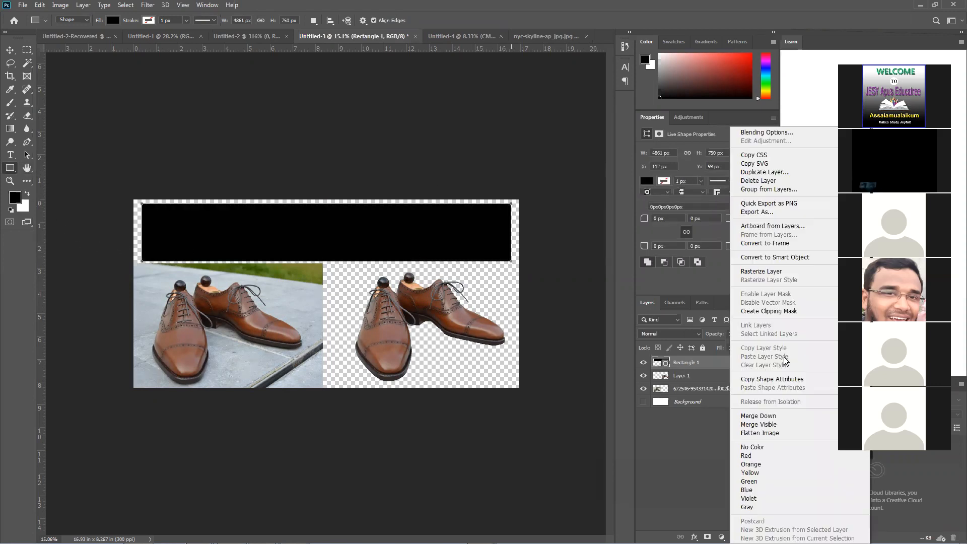
click(771, 272)
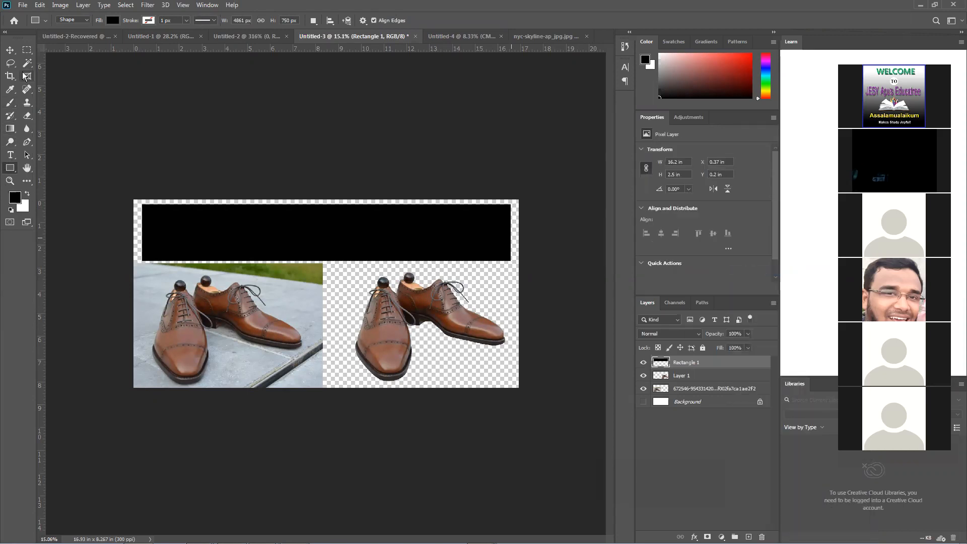
Sample a dark brown from the original shoe photo and fill the rectangle with it, using the rectangle's outline as a selection
click(10, 89)
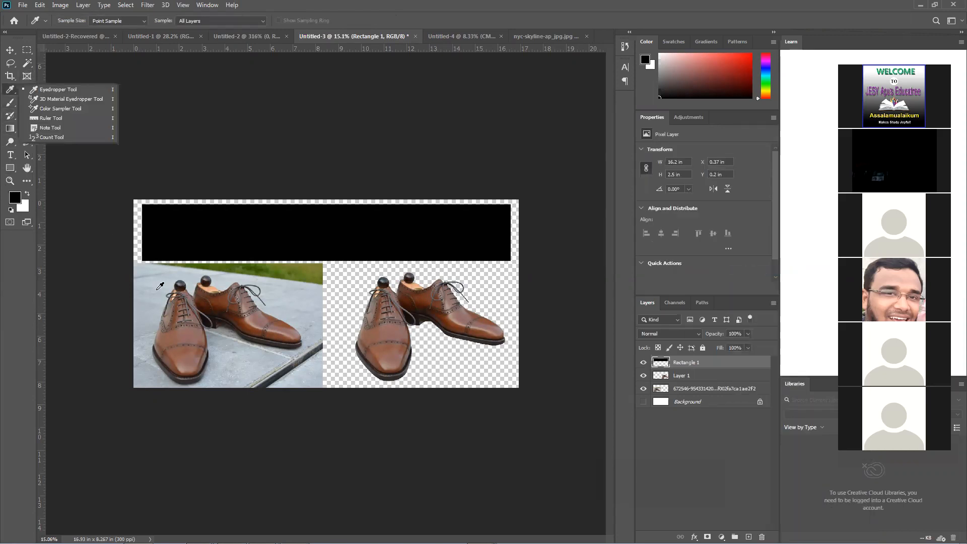
click(174, 328)
click(209, 338)
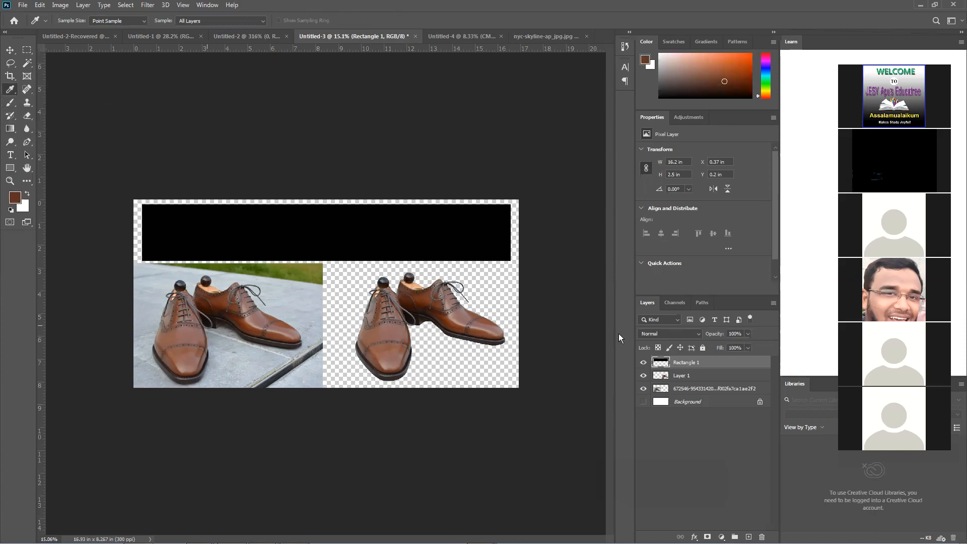
ctrl+click(656, 363)
key(alt+BackSpace)
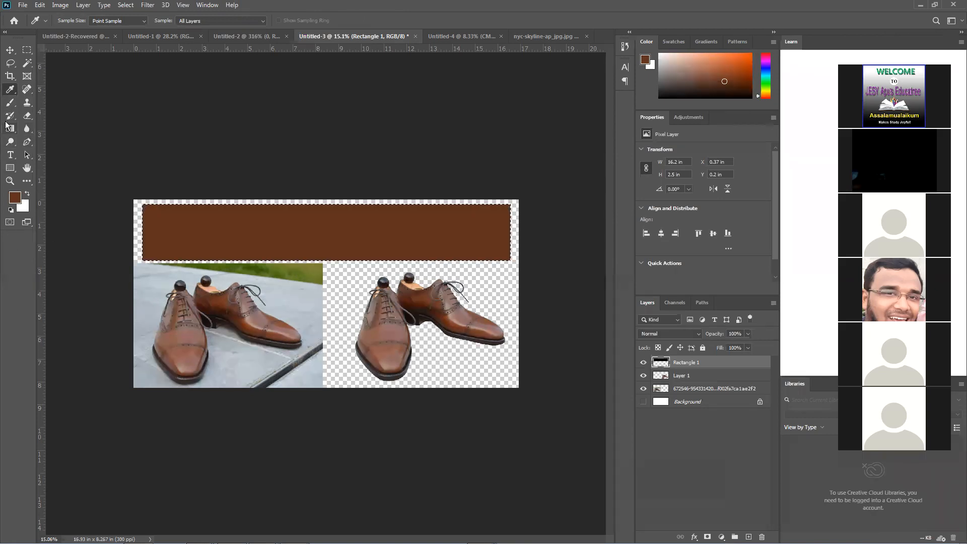
Sample a lighter brown from the shoe and paint a soft highlight in the rectangle's middle with a 3300 px brush
click(182, 333)
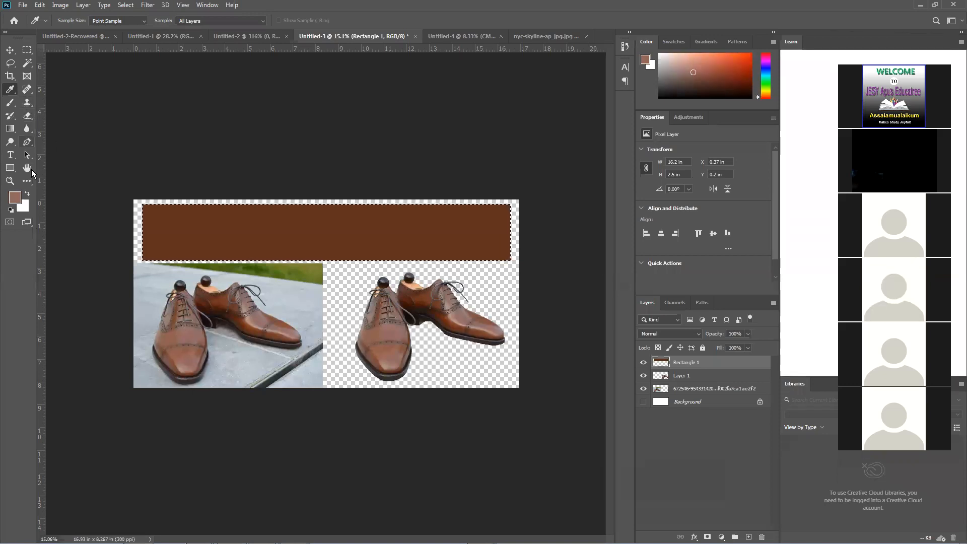
click(10, 102)
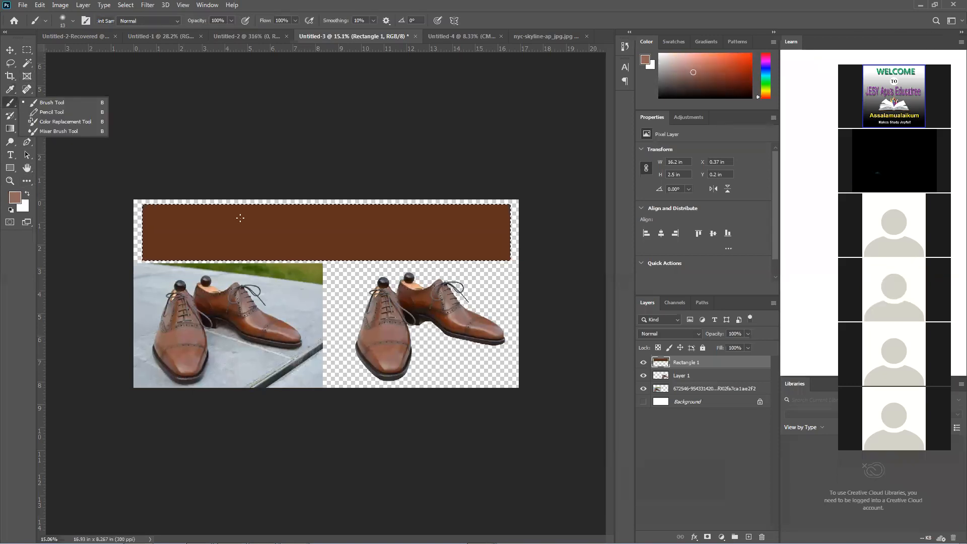
click(206, 110)
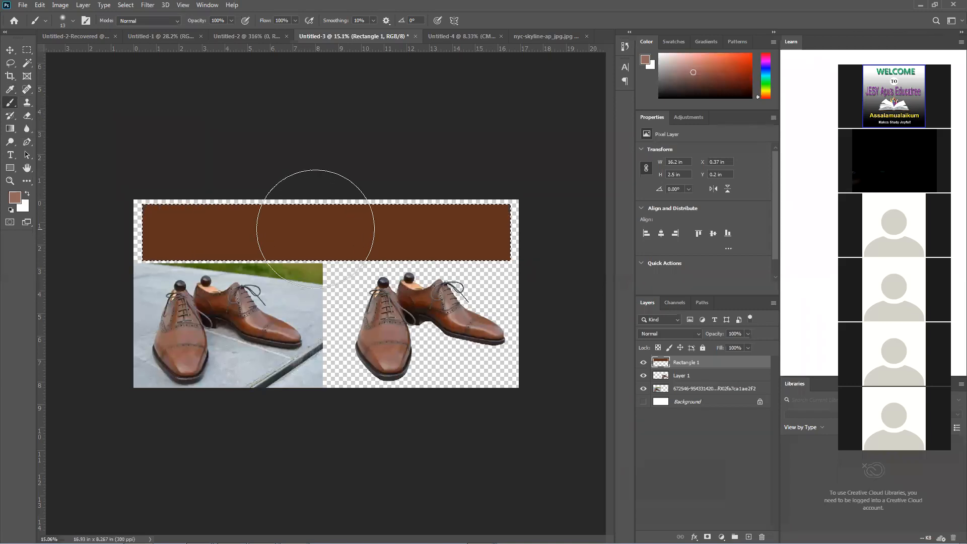
click(321, 228)
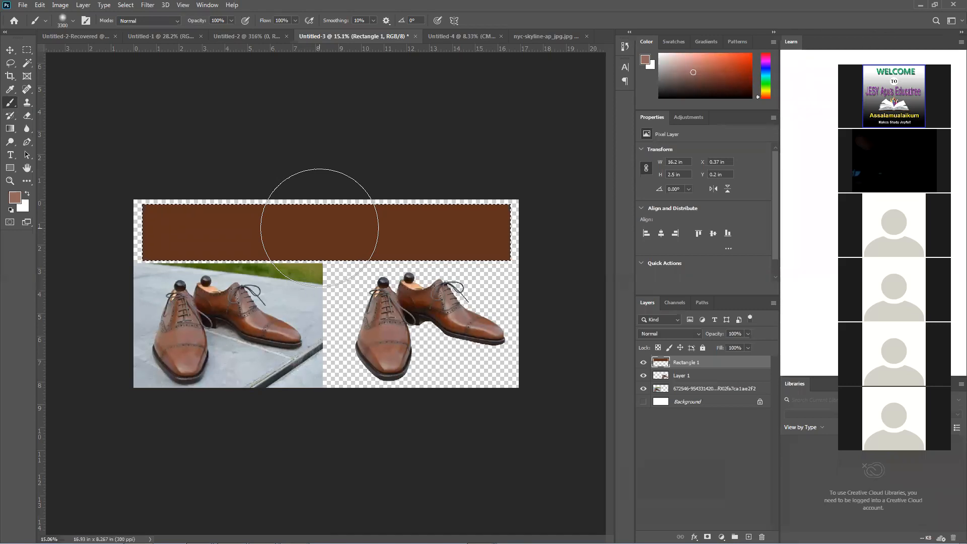
click(321, 228)
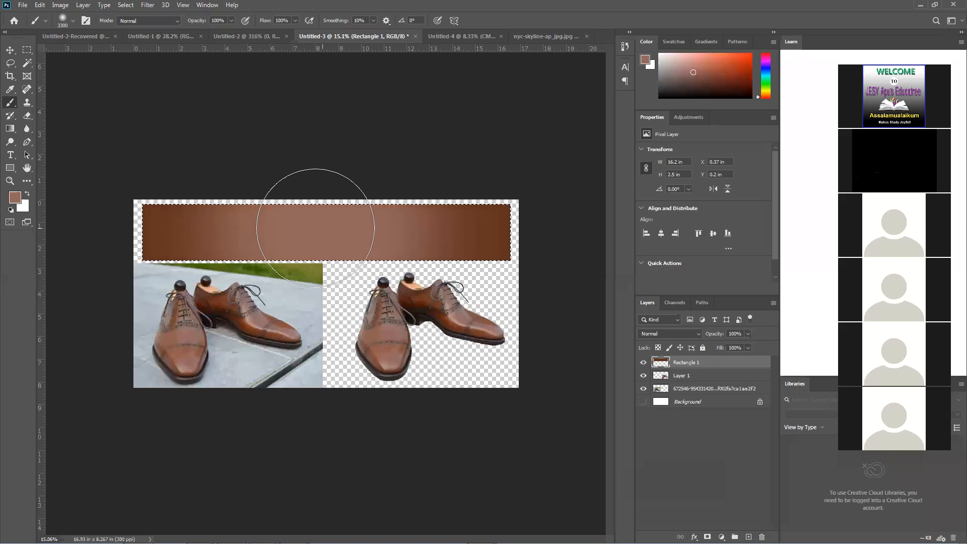
Fill the rectangle above the shoes with white and clear the selection
click(11, 53)
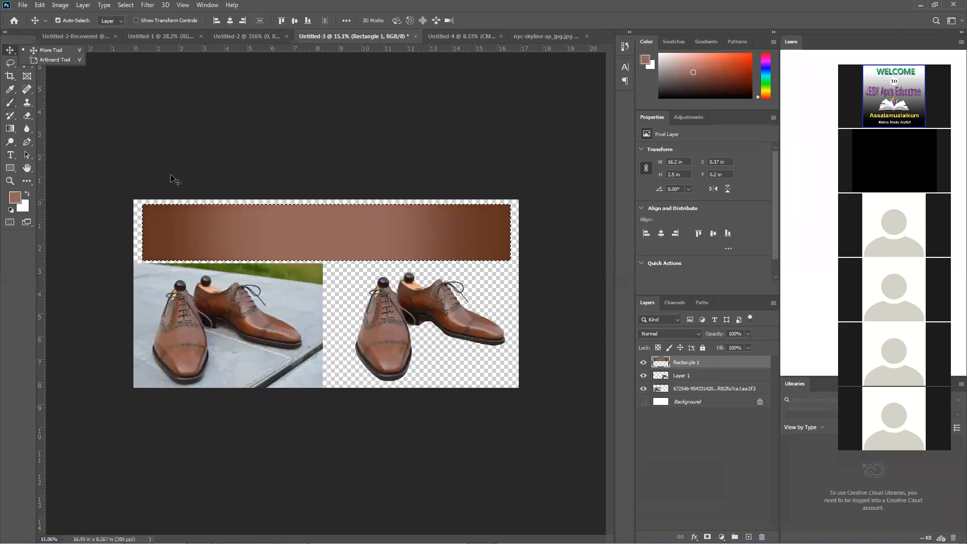
key(ctrl+d)
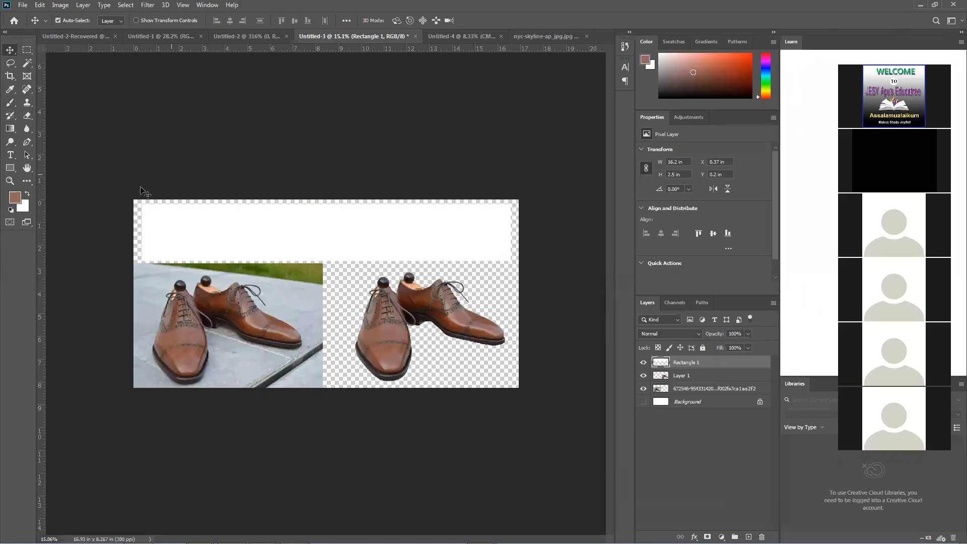
click(11, 156)
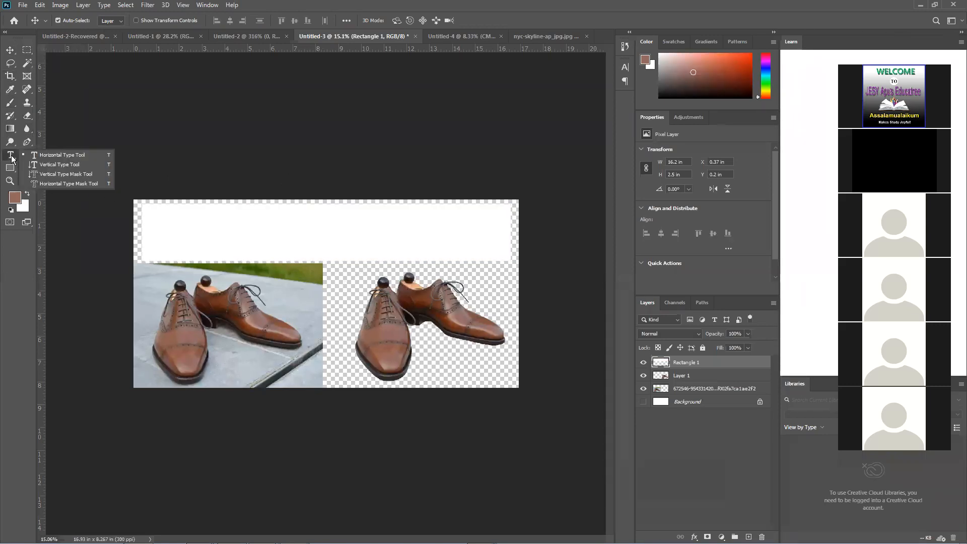
click(174, 237)
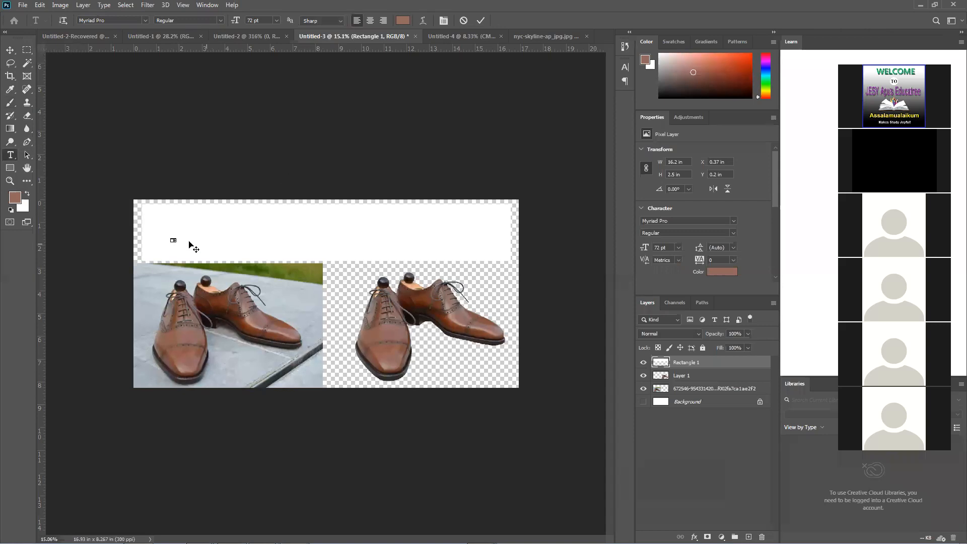
drag(172, 239, 488, 222)
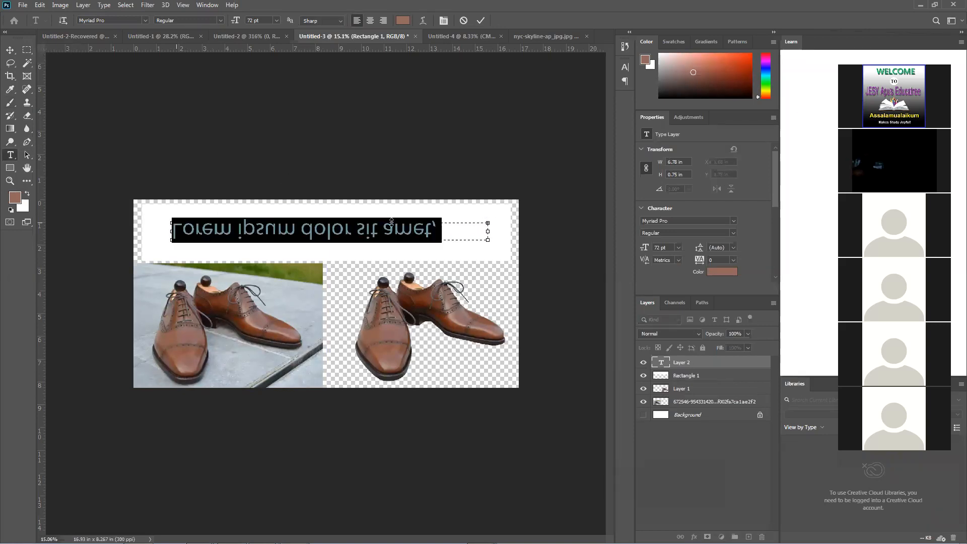
text(dfsdf)
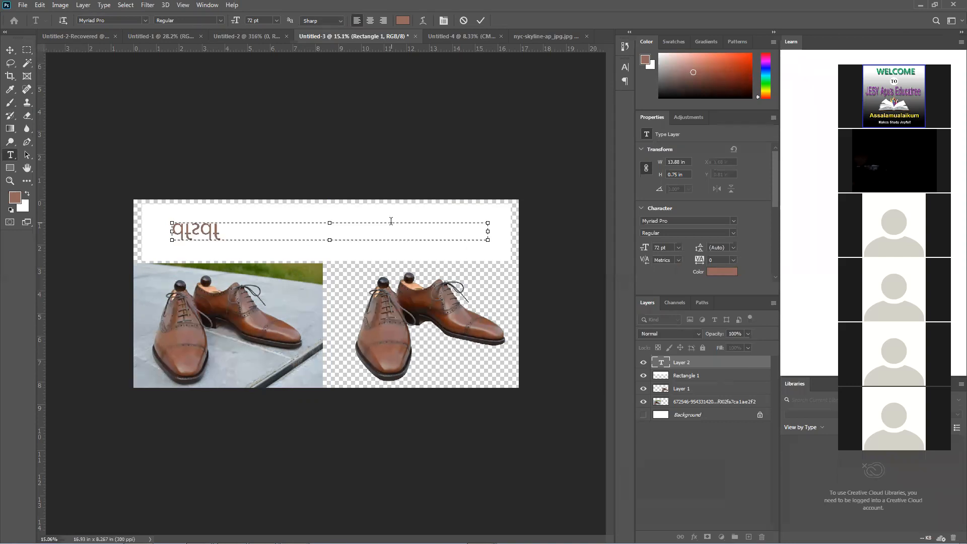
click(481, 23)
key(ctrl+z)
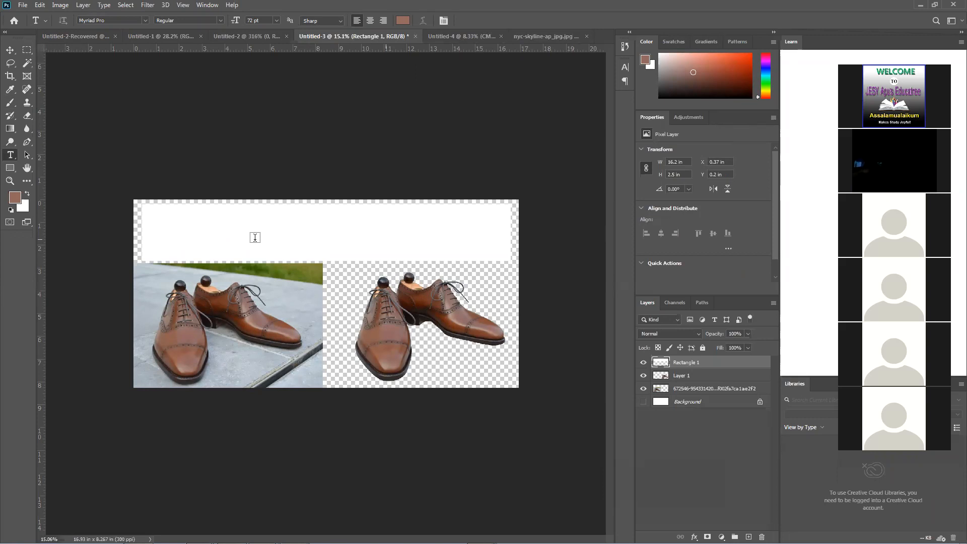
Start a horizontal point-text line on the white rectangle above the shoes reading "Backgro"
click(241, 244)
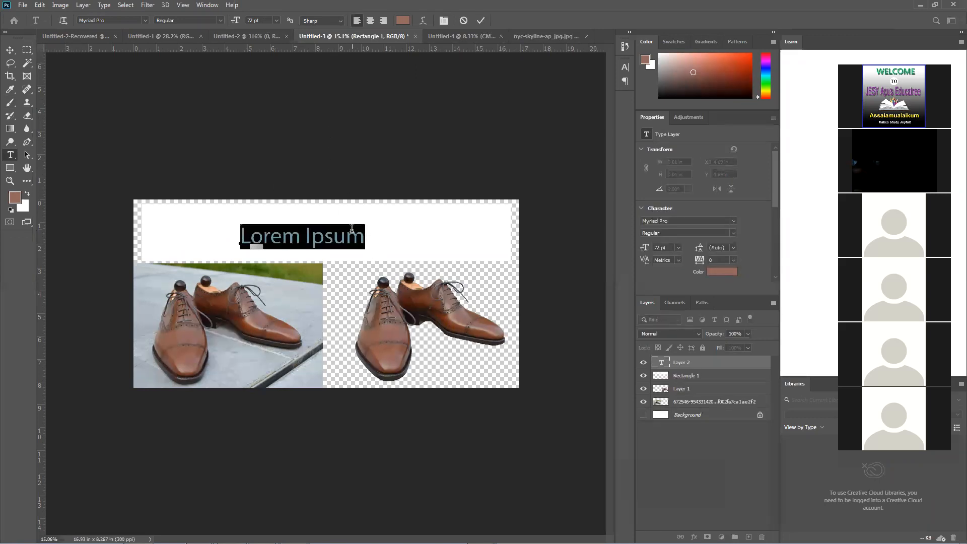
text(B)
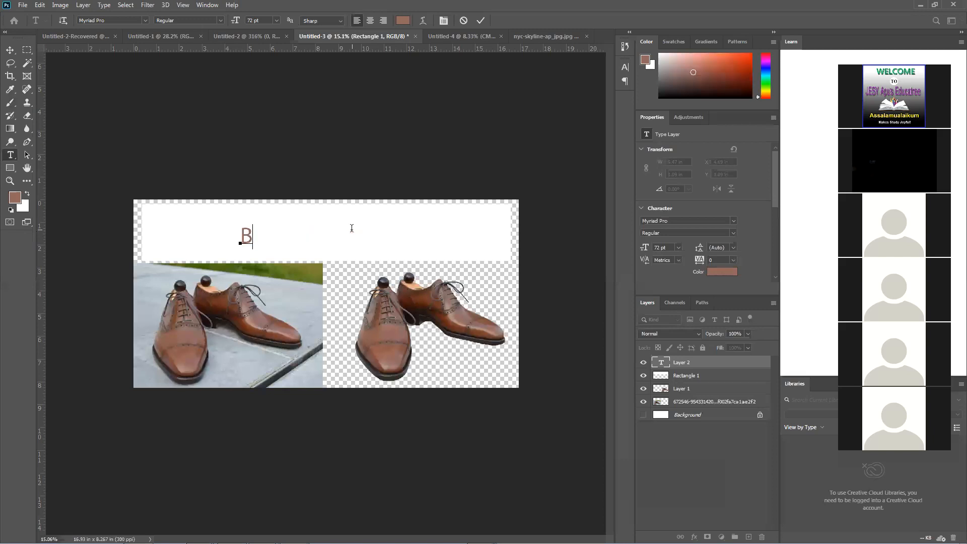
text(ack)
key(BackSpace)
text(gro)
Open the character and paragraph settings as a floating group and right-align the text line
key(ctrl+t)
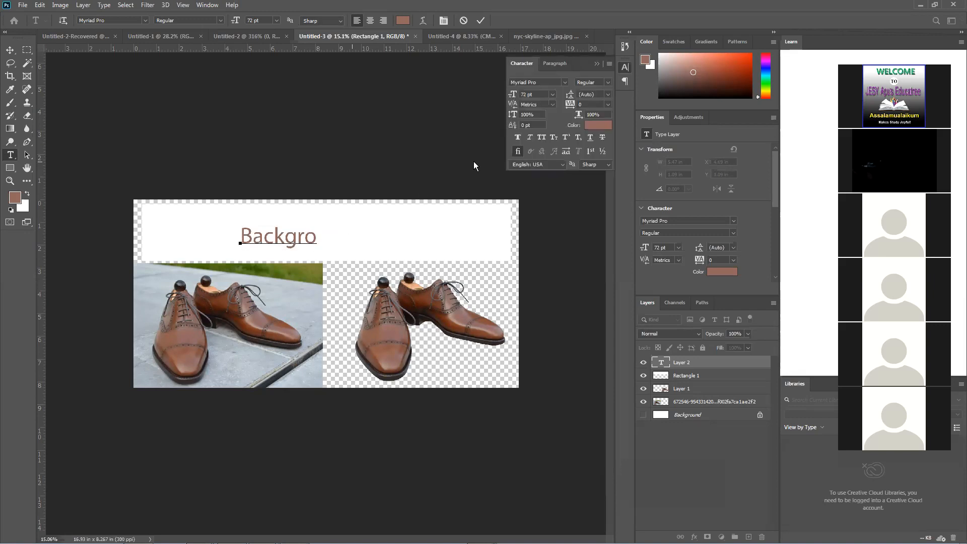
click(556, 64)
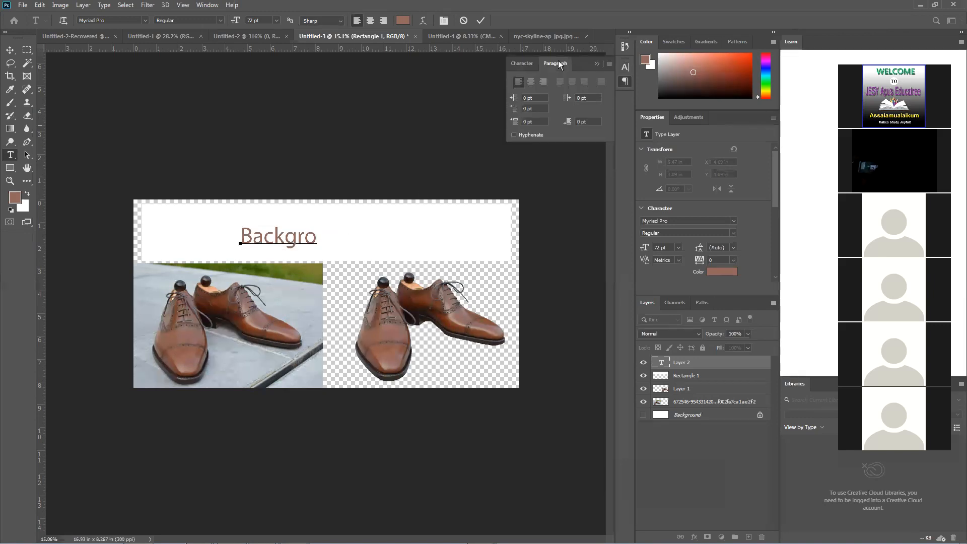
click(524, 62)
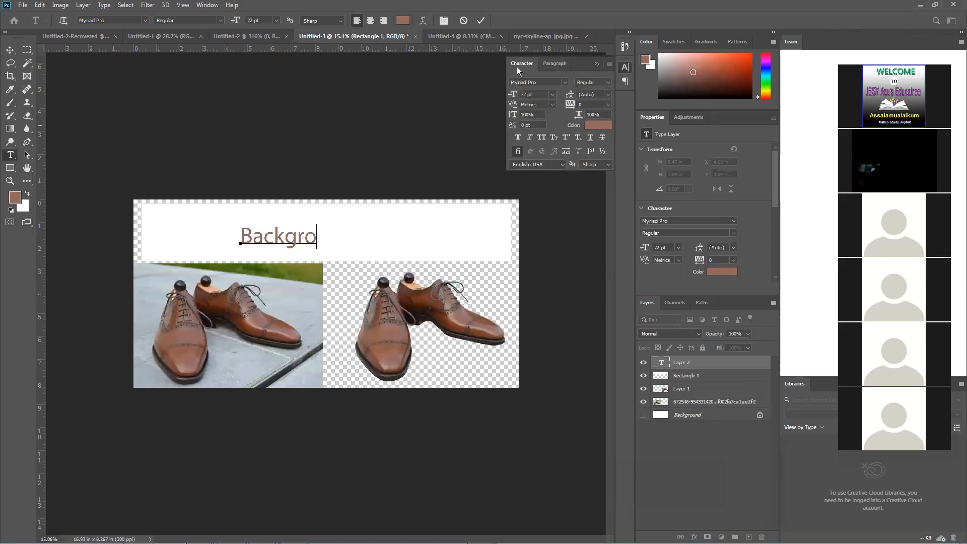
click(550, 64)
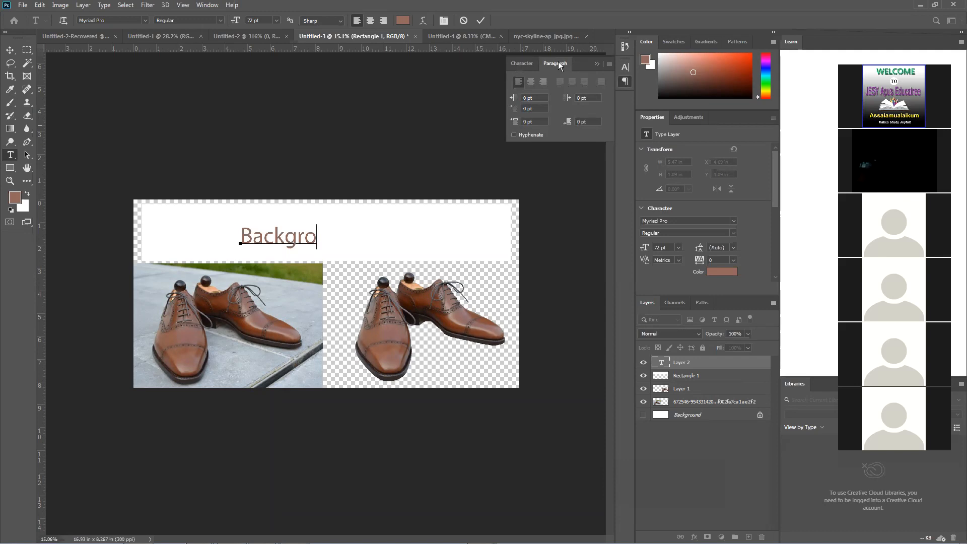
drag(582, 64, 585, 117)
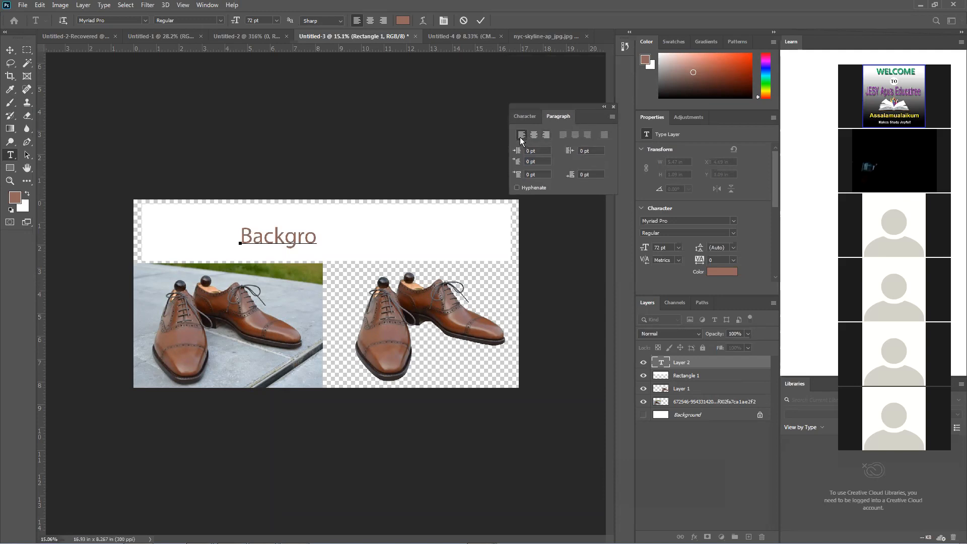
click(546, 135)
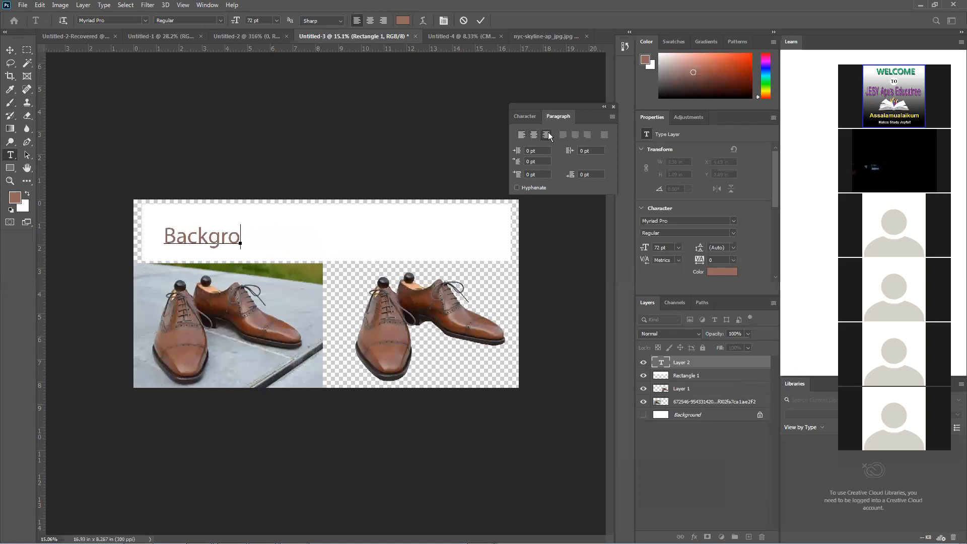
Complete the text line to read "Background Removal" and left-align all of it
text(und Removal)
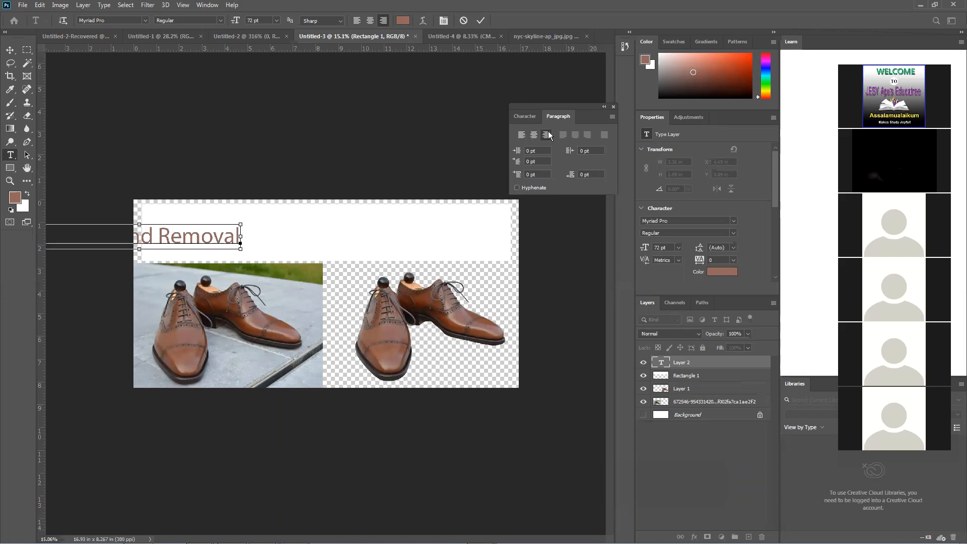
key(ctrl+a)
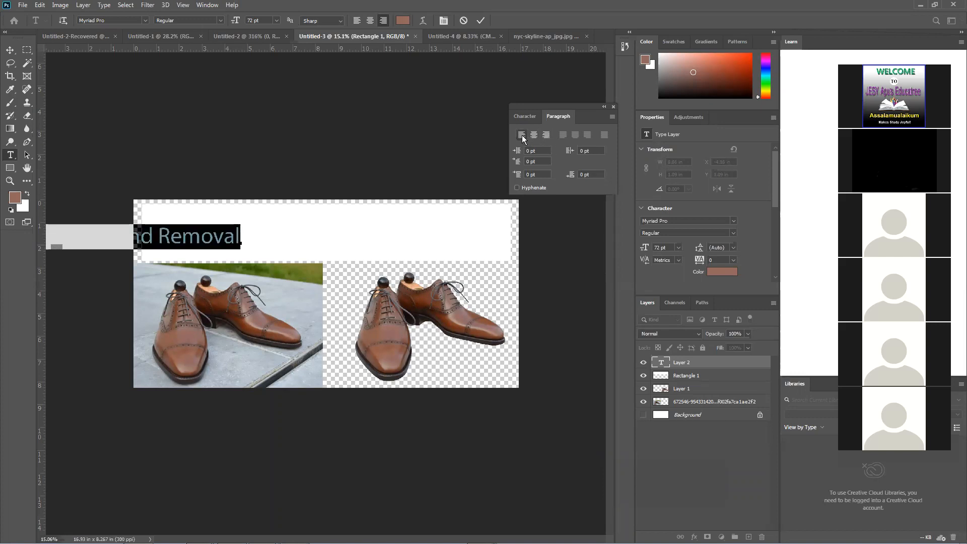
click(522, 135)
Apply Faux Bold and the Bold font style to the whole title and commit the text
click(526, 116)
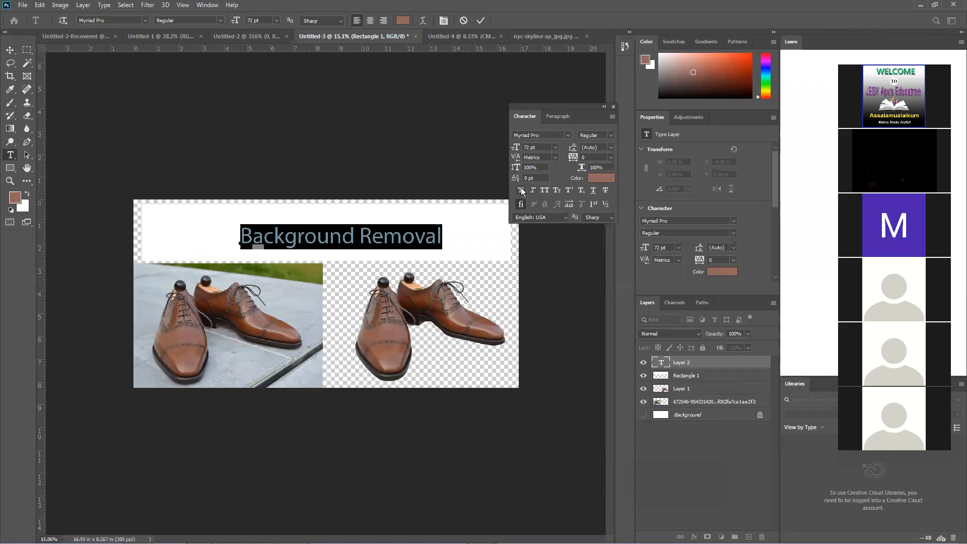
click(520, 191)
click(611, 136)
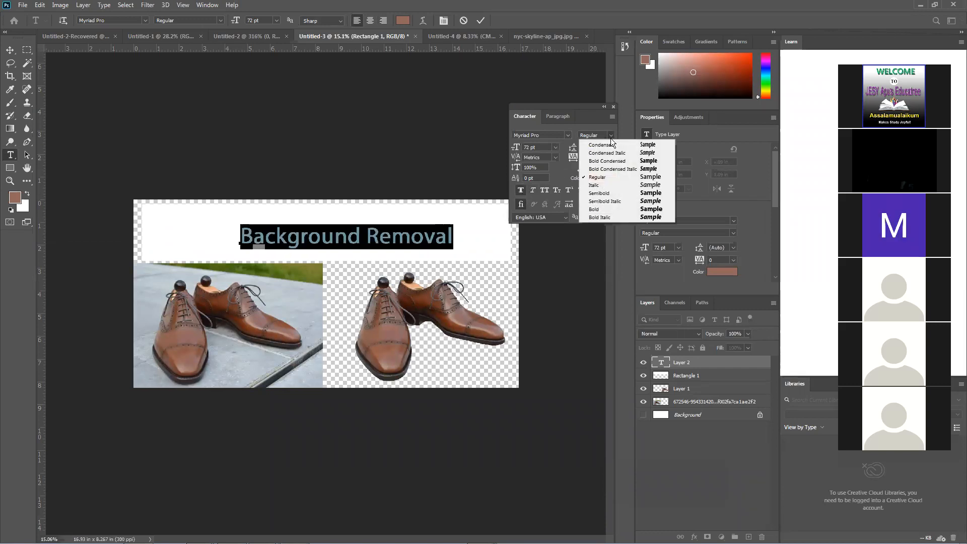
click(600, 211)
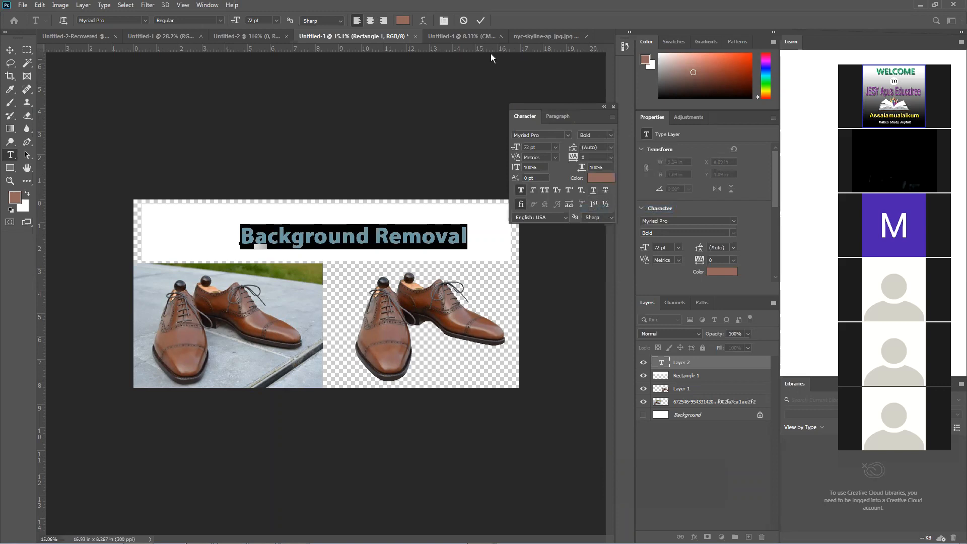
click(481, 20)
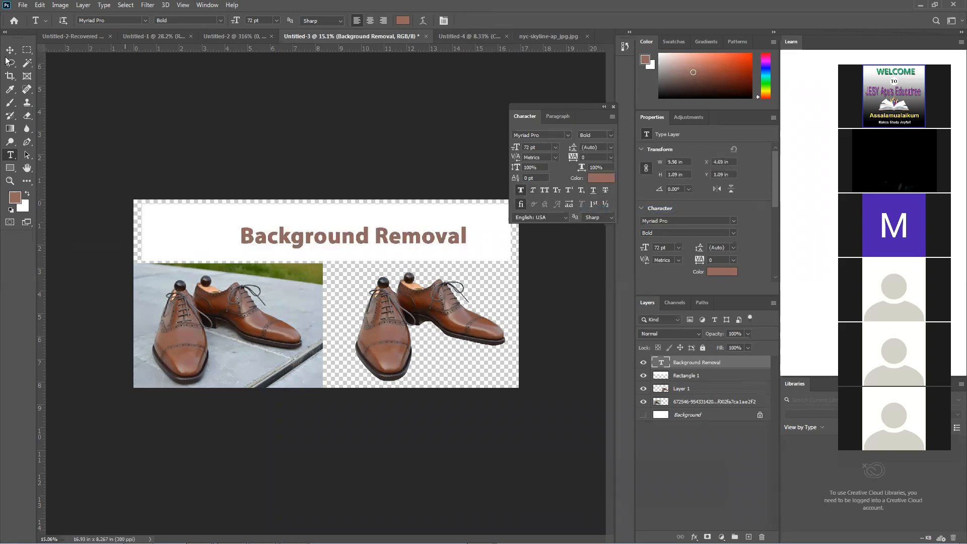
Enlarge the title proportionally to about 14.6 in wide and position it across the white rectangle
click(10, 50)
drag(333, 237, 291, 233)
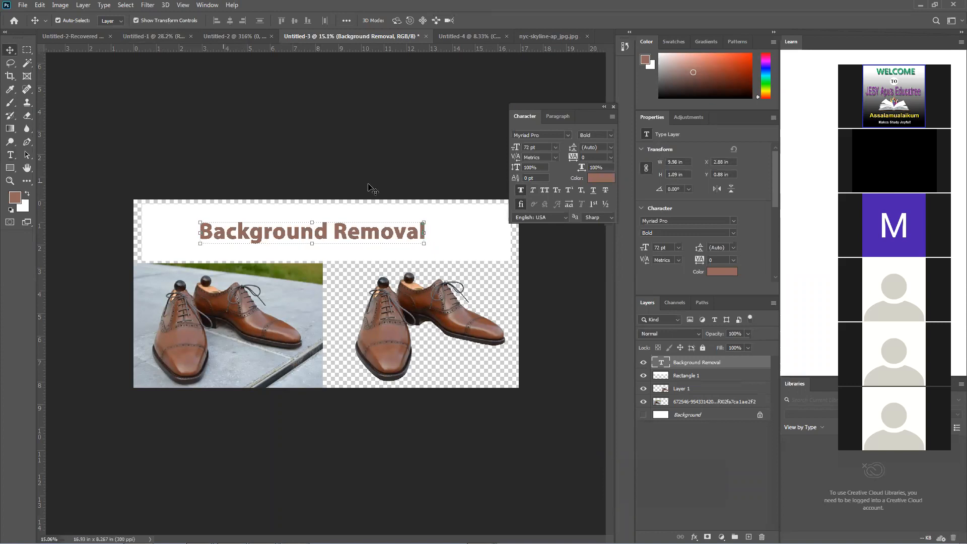
key(ctrl+t)
drag(428, 218, 504, 210)
drag(425, 229, 389, 235)
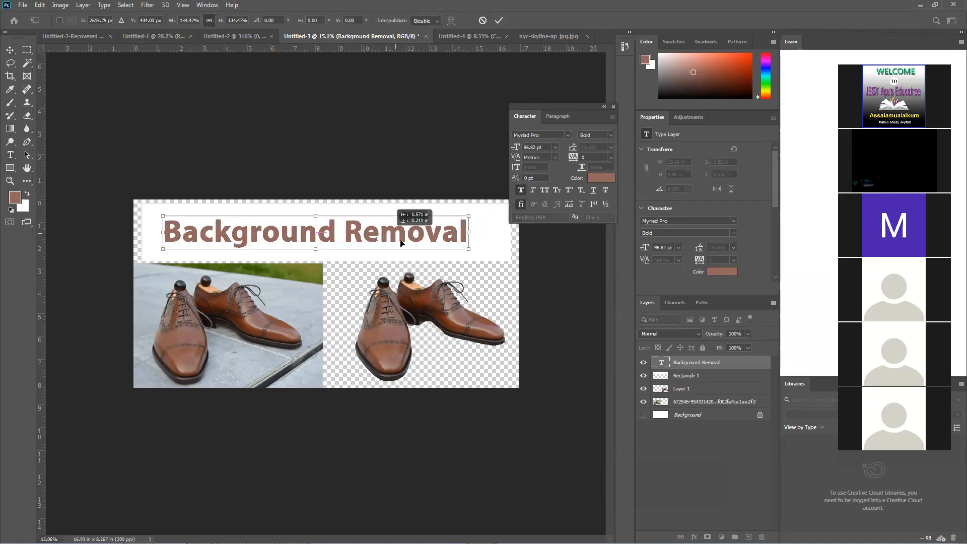
drag(472, 247, 501, 249)
key(Return)
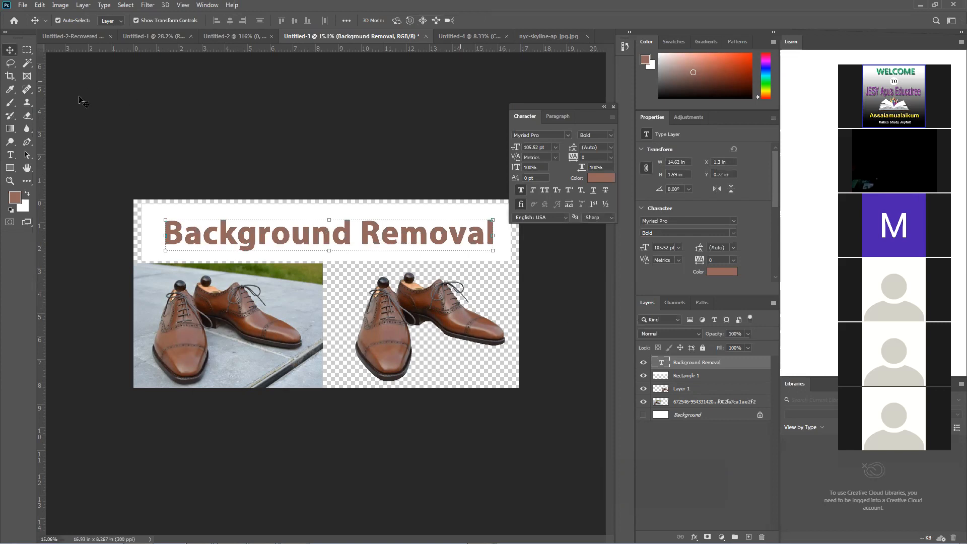
Change the title's text colour to black
right_click(16, 155)
click(16, 156)
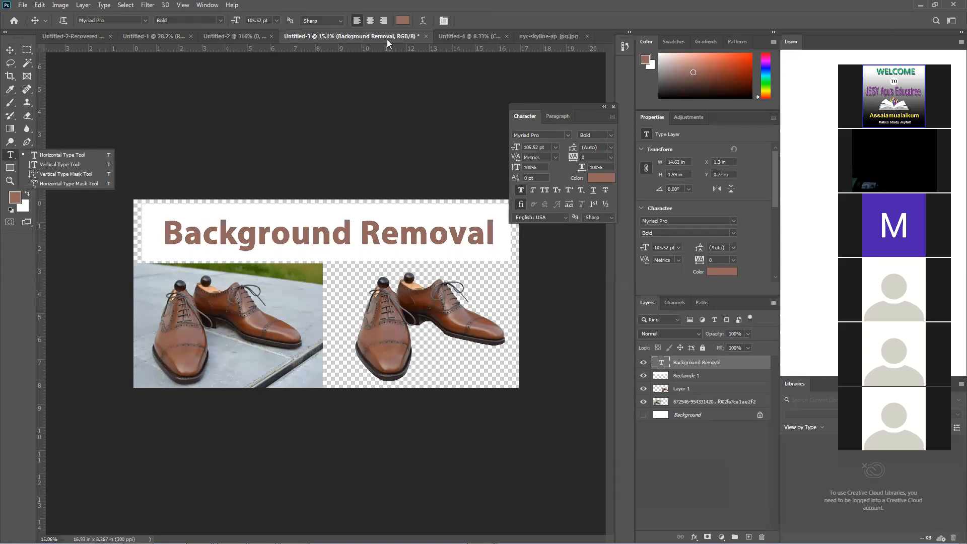
click(402, 20)
drag(452, 227, 479, 256)
click(567, 124)
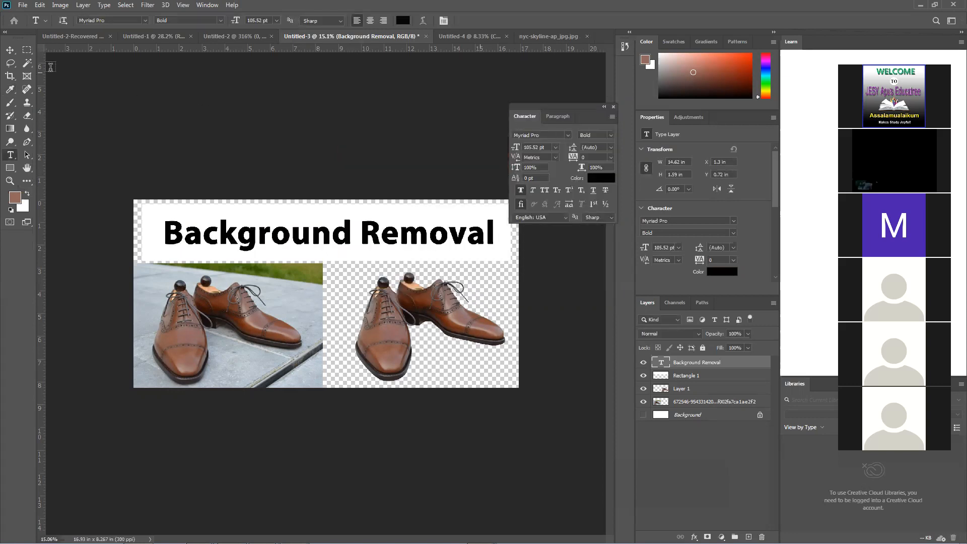
Align the title and the white rectangle to each other's horizontal and vertical centres, then deselect both layers
right_click(10, 50)
click(237, 173)
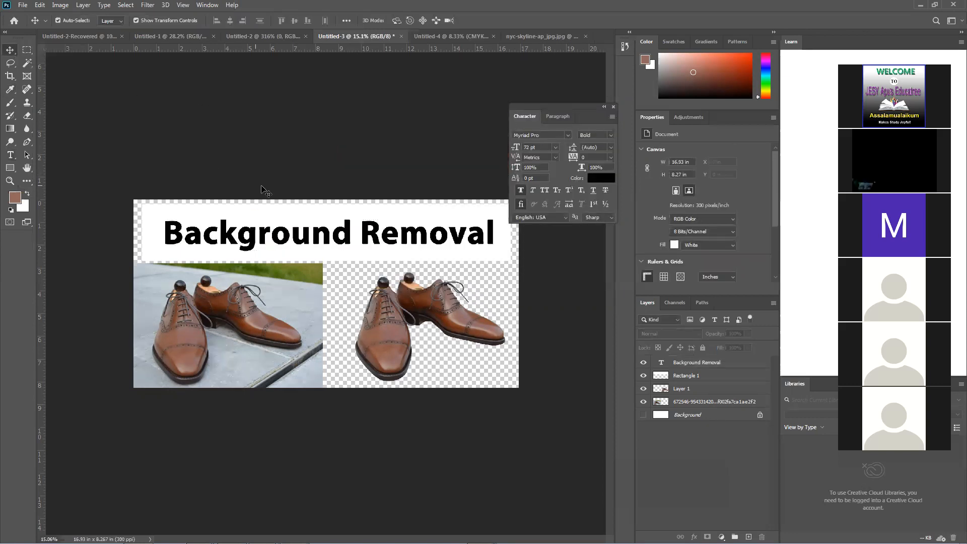
drag(262, 186, 325, 242)
click(230, 20)
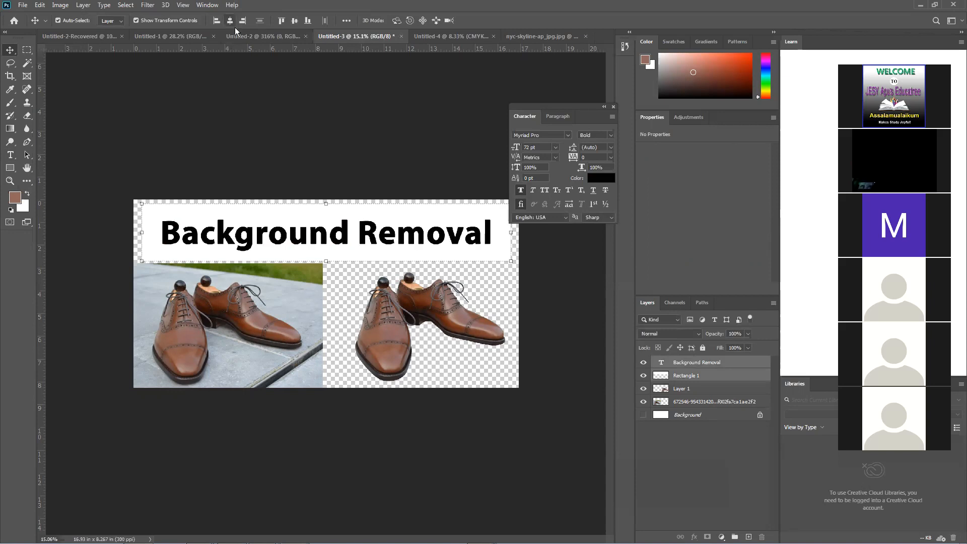
click(293, 20)
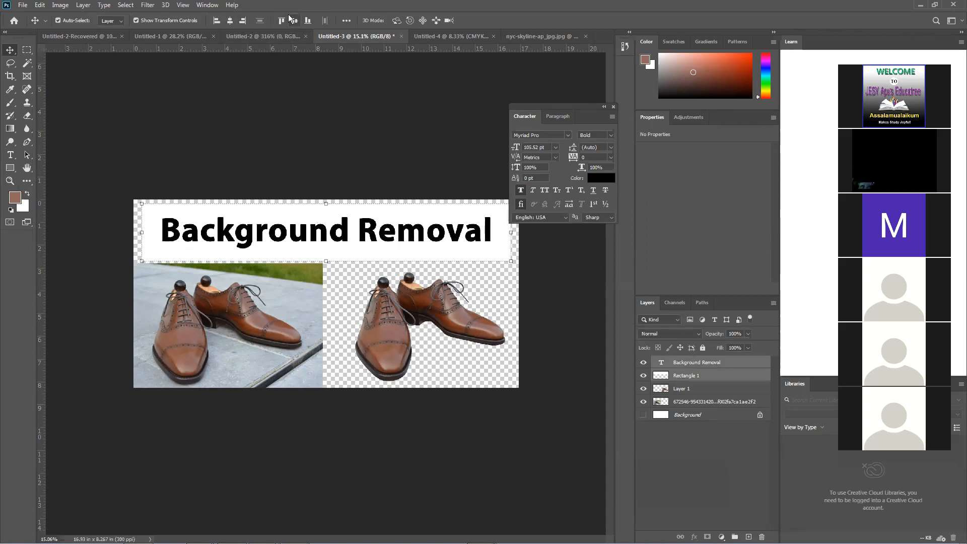
click(298, 135)
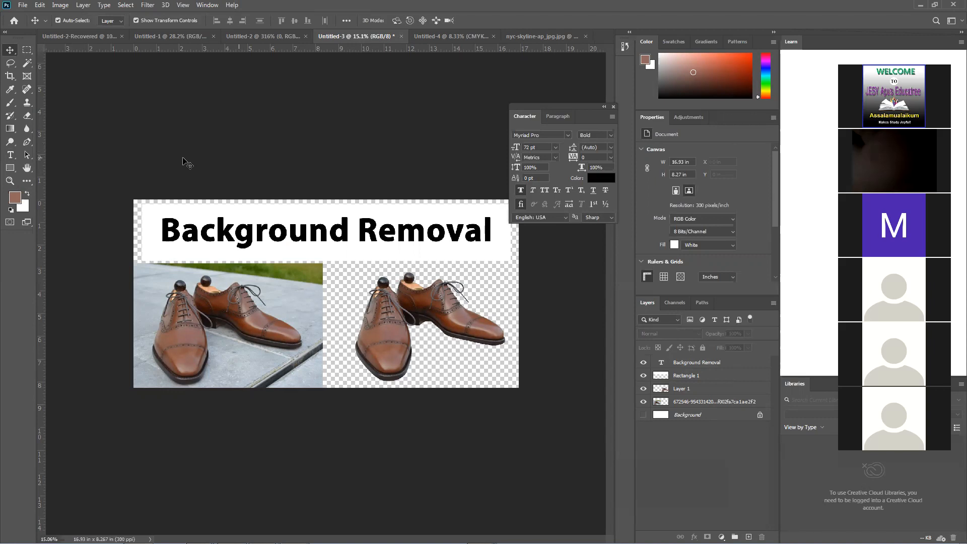
Save a copy of the shoe comparison to the Desktop as a PNG named png, using the large file size option
click(21, 5)
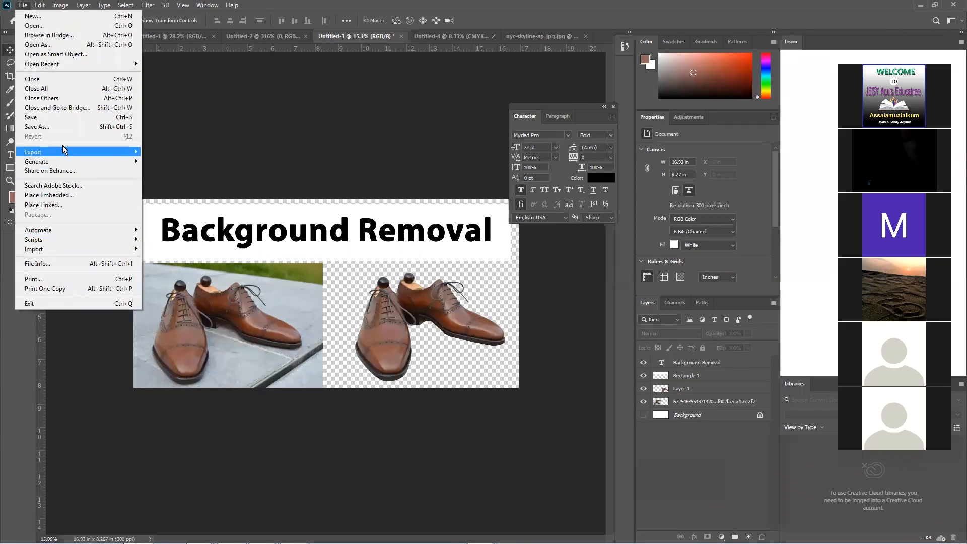
click(65, 126)
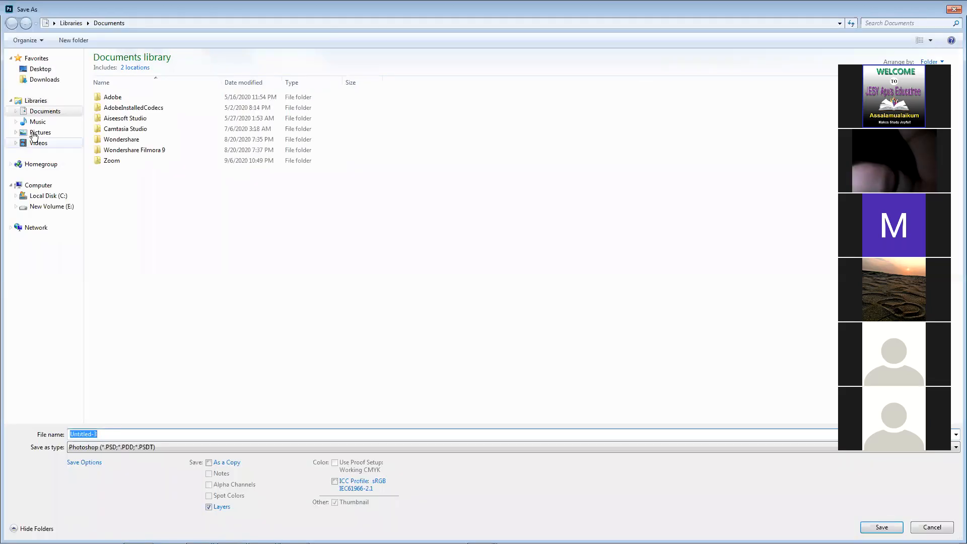
click(41, 69)
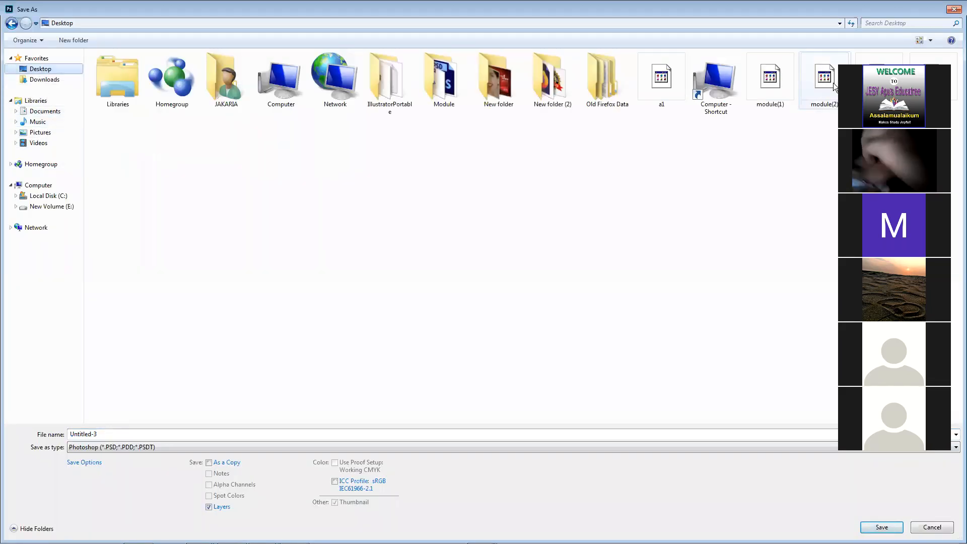
click(121, 447)
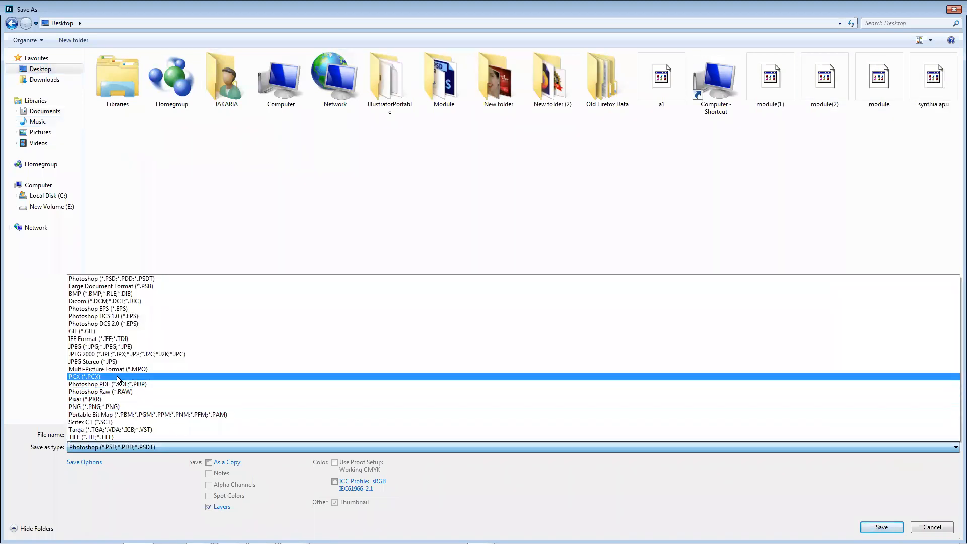
click(98, 407)
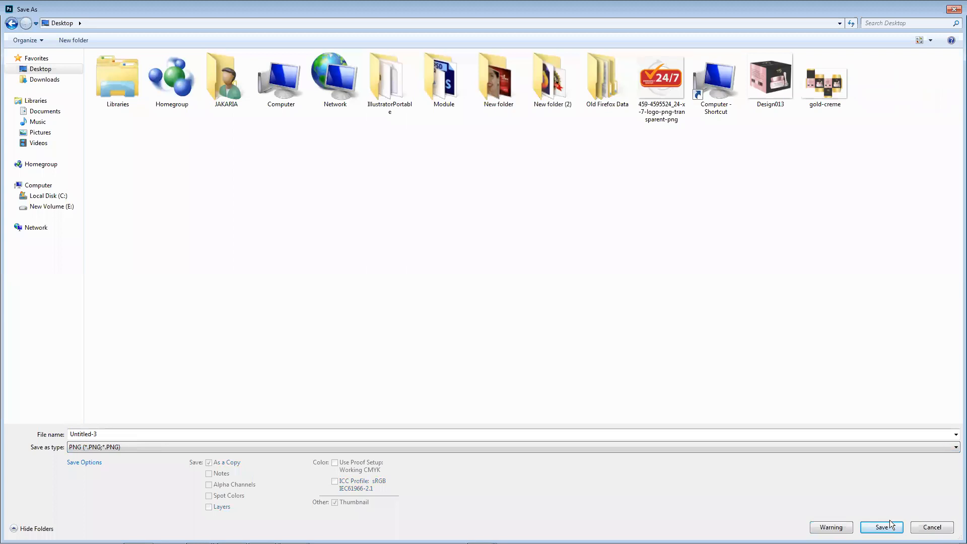
click(783, 431)
text(png)
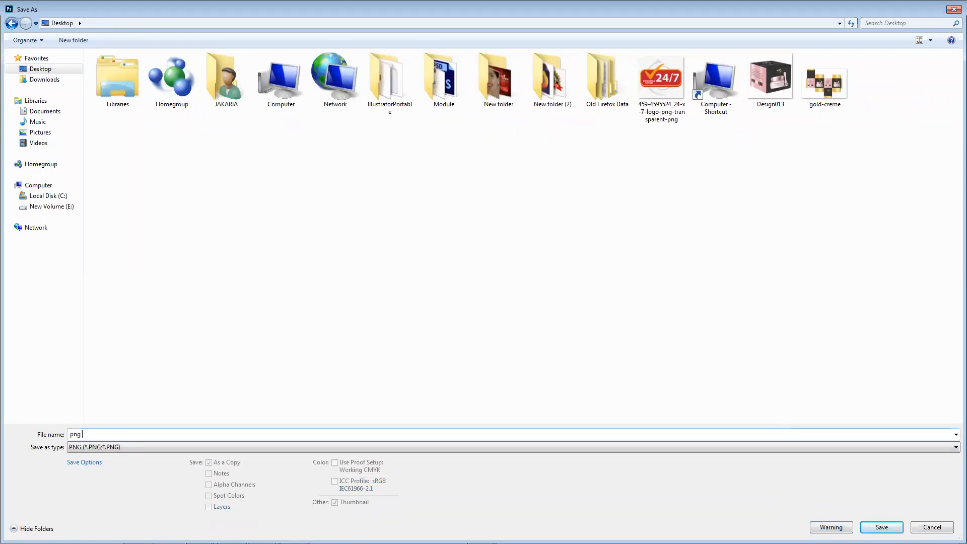
click(882, 526)
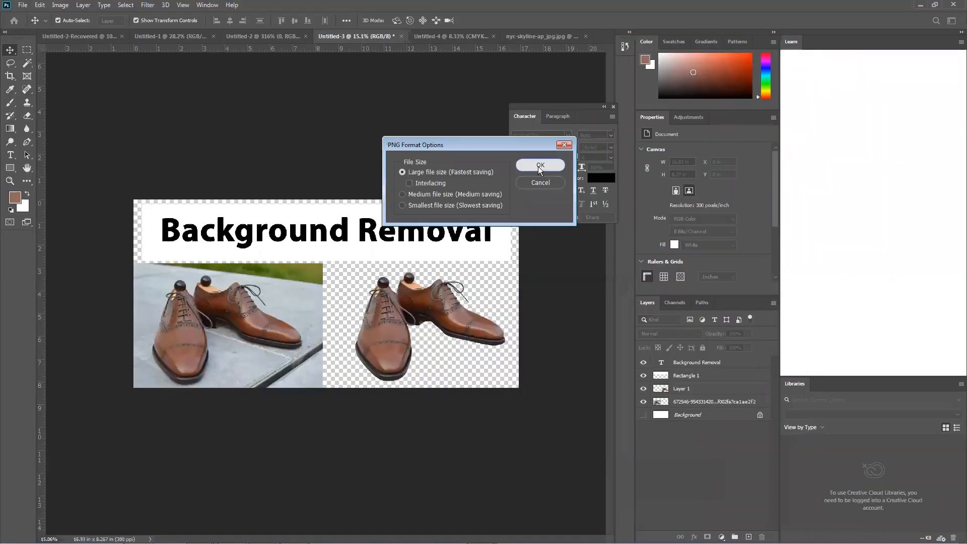
click(540, 166)
Switch to the file explorer, show the Desktop folder full screen and open the saved png image for viewing
click(919, 6)
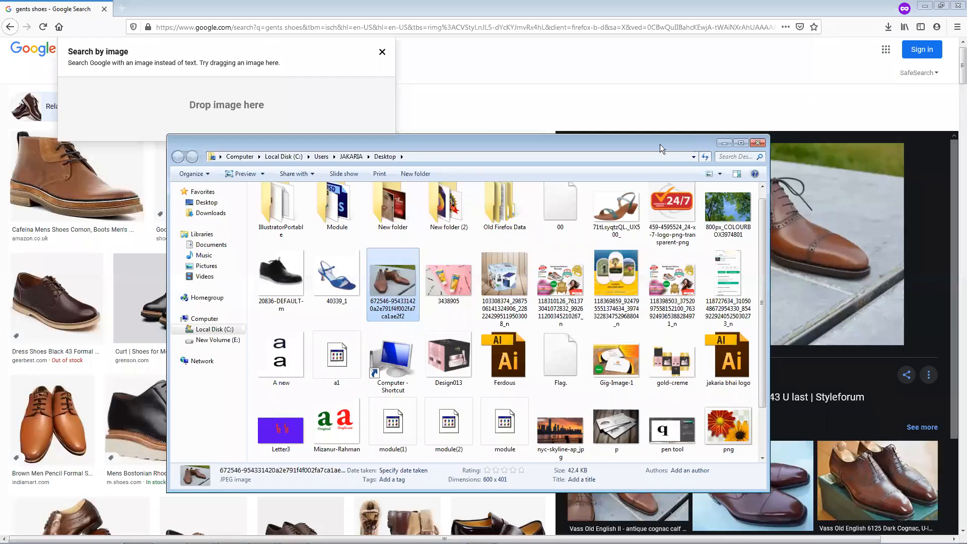
click(205, 202)
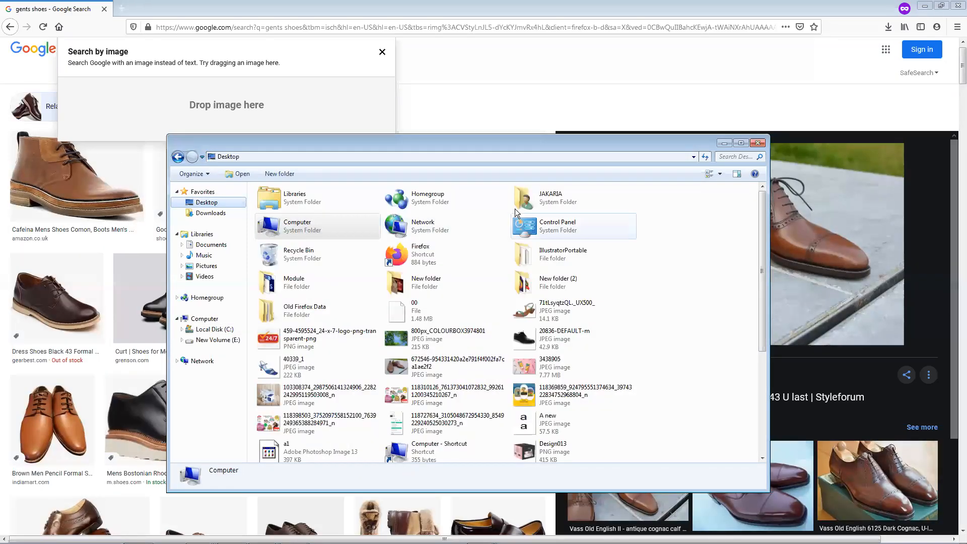
double_click(566, 146)
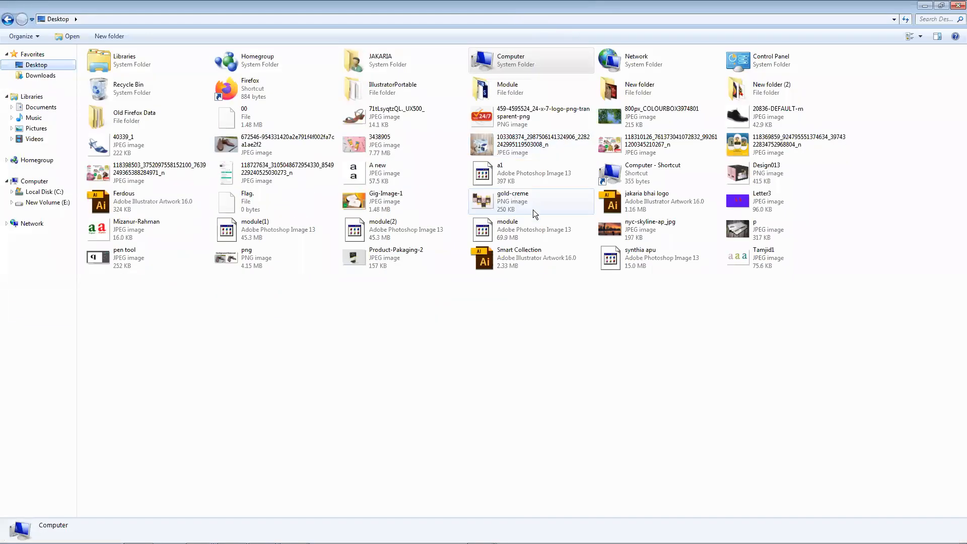
double_click(257, 261)
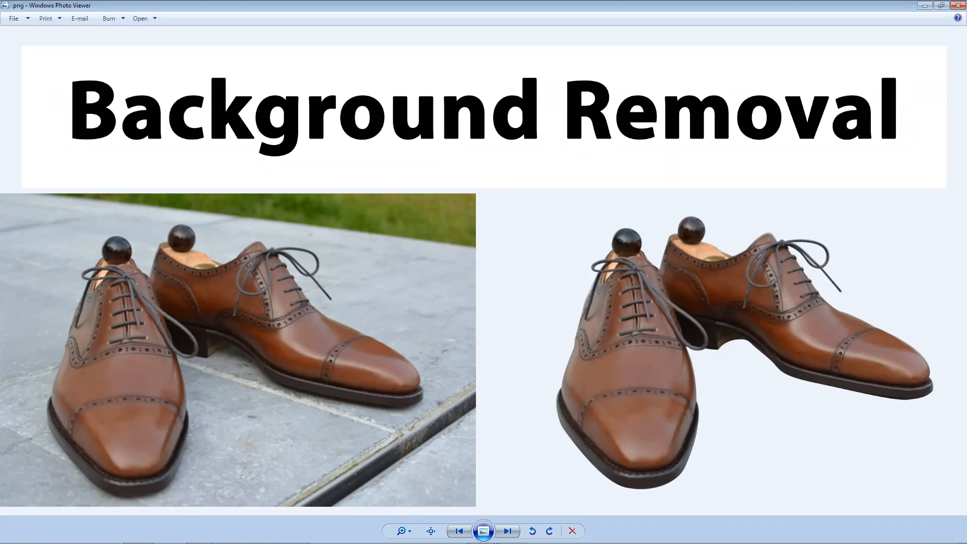
Minimise Photoshop, the image viewer and the shoe search browser window, and restore the Desktop folder window to its smaller size
mouse_move(200, 542)
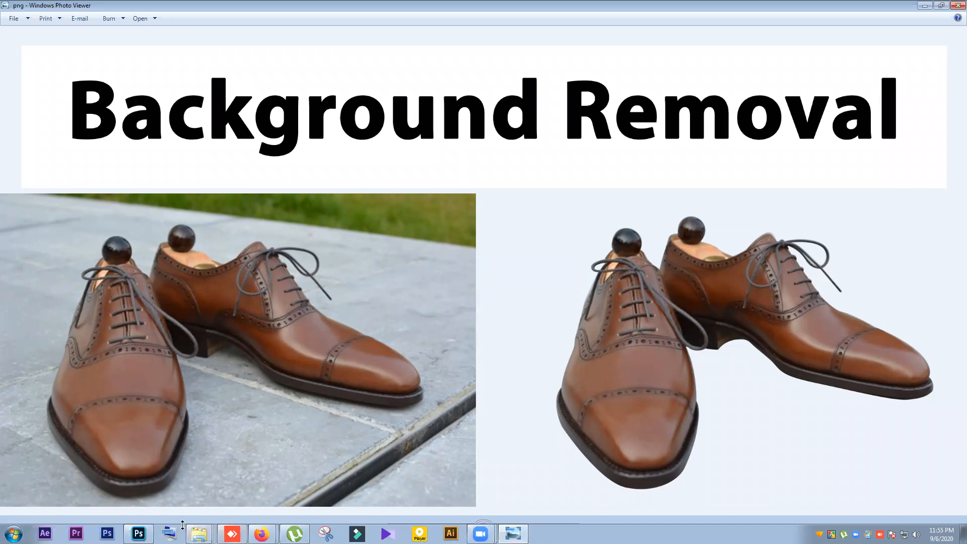
mouse_move(148, 532)
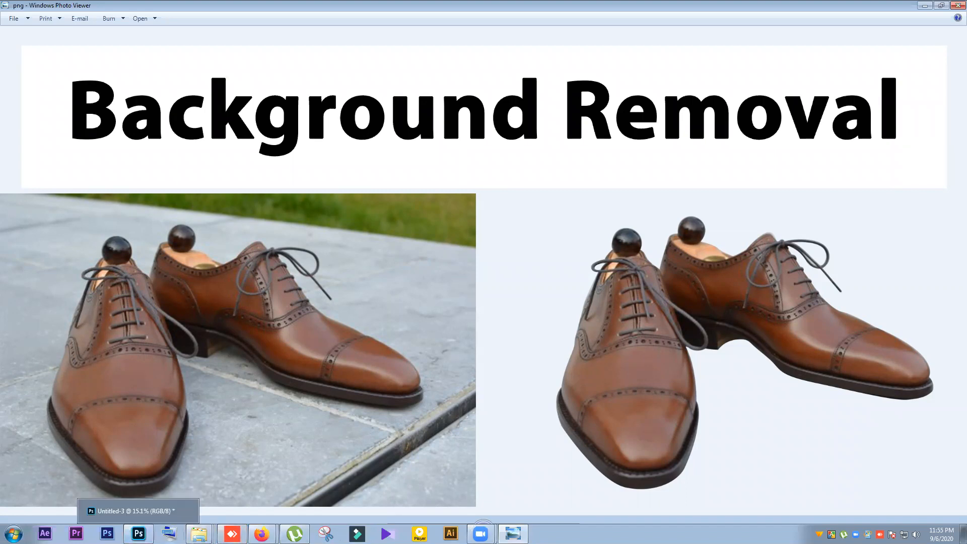
click(139, 533)
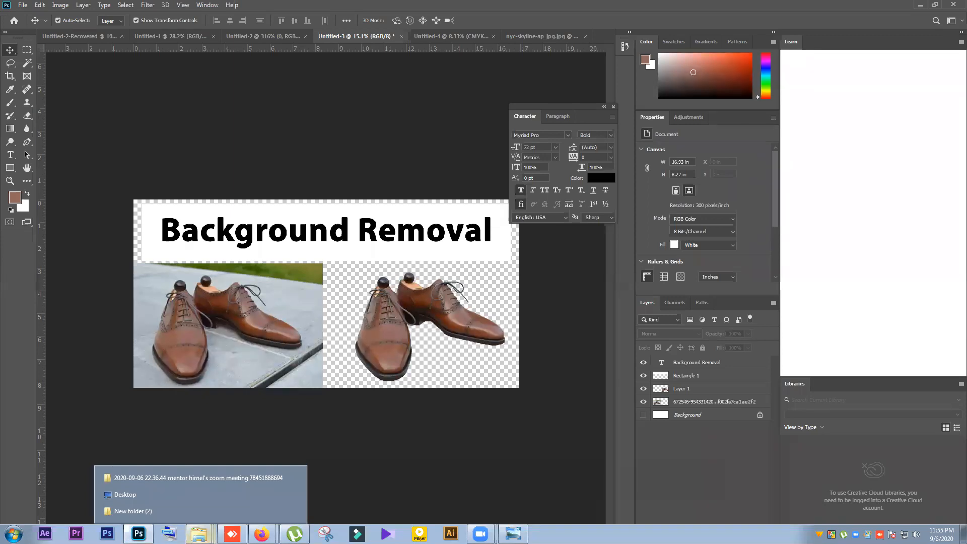
click(920, 5)
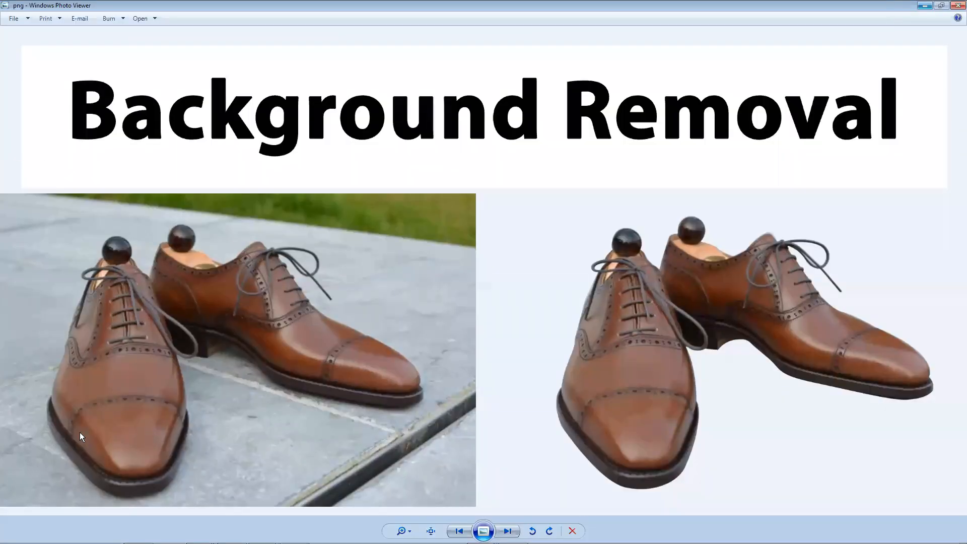
click(925, 5)
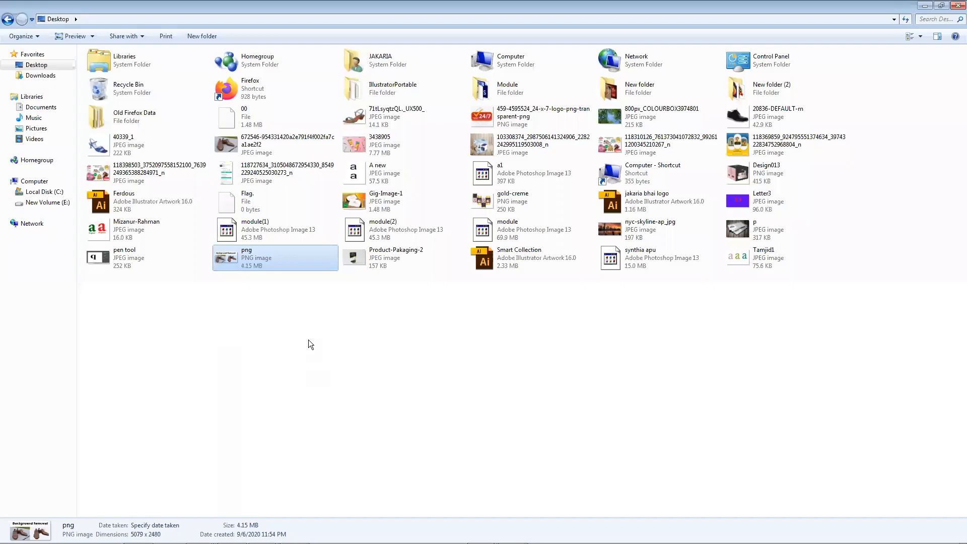
double_click(518, 9)
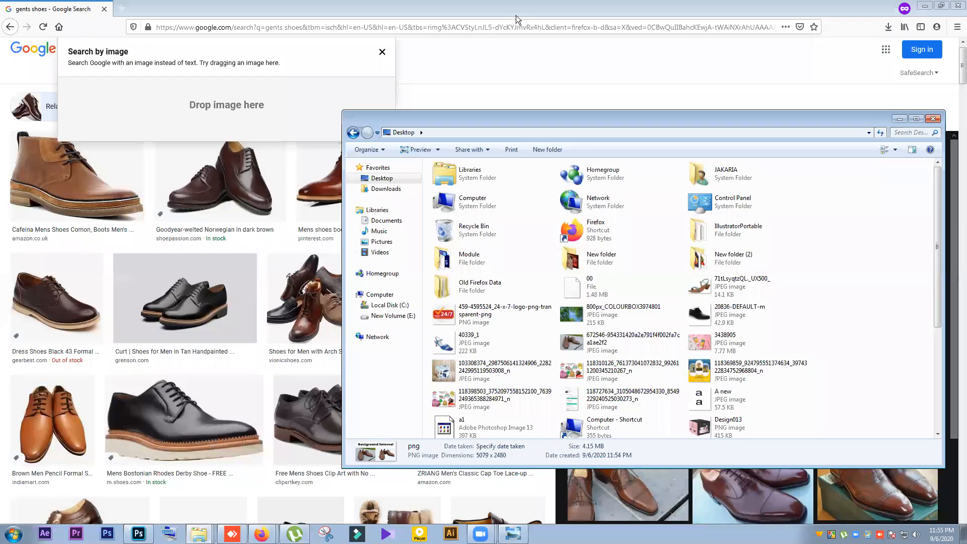
click(929, 7)
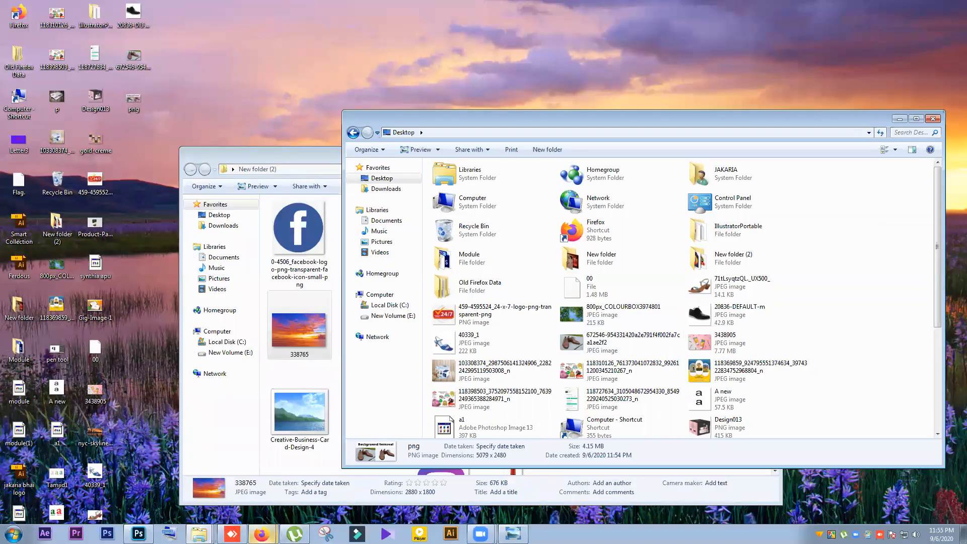
Switch to the Messenger conversation in the other Firefox window and reduce that window so the desktop icons are accessible
click(261, 534)
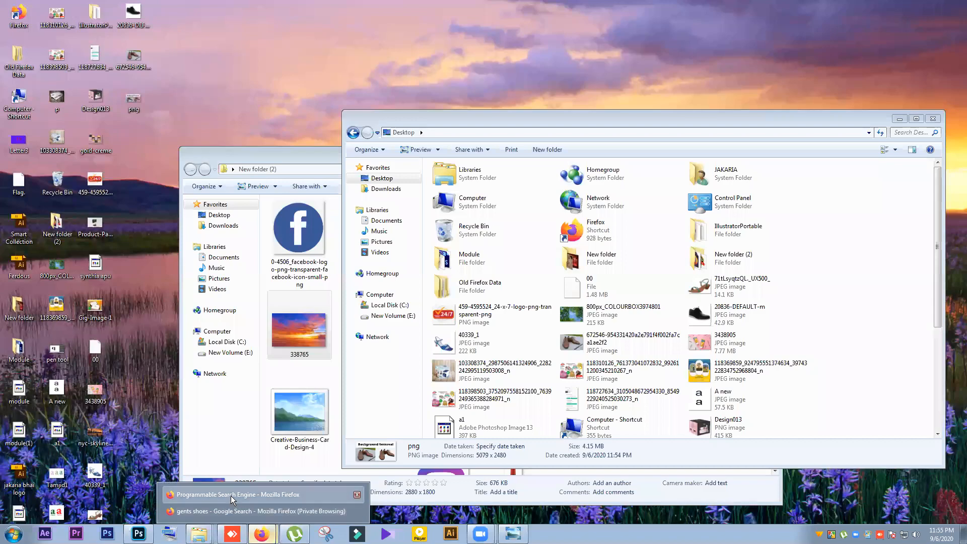
click(228, 495)
click(181, 10)
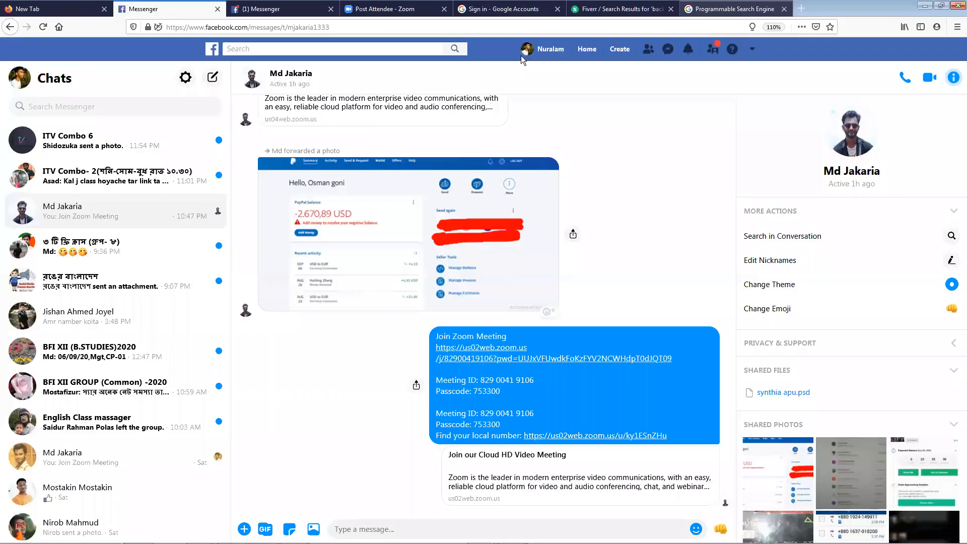
key(super+Down)
Move the Desktop folder window down clear of the chat and close the New folder (2) window
click(738, 126)
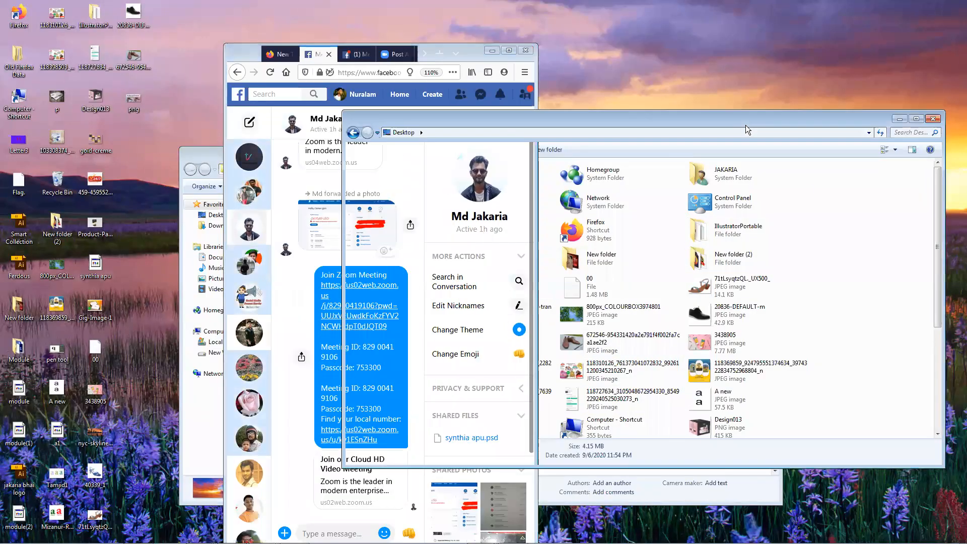
drag(749, 126, 783, 378)
click(659, 163)
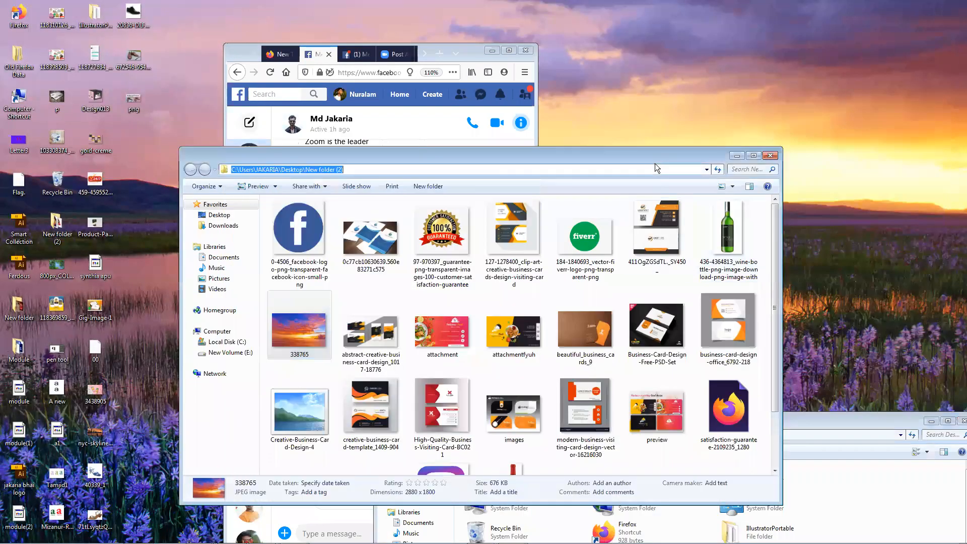
click(769, 156)
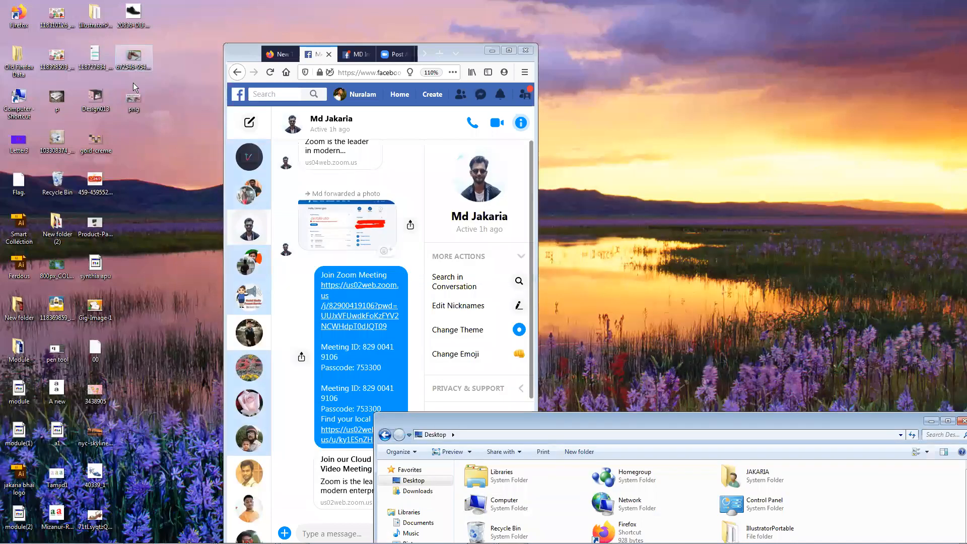
Attach the png image from the desktop to the open Messenger conversation, send it and maximise the browser window
drag(138, 104, 294, 325)
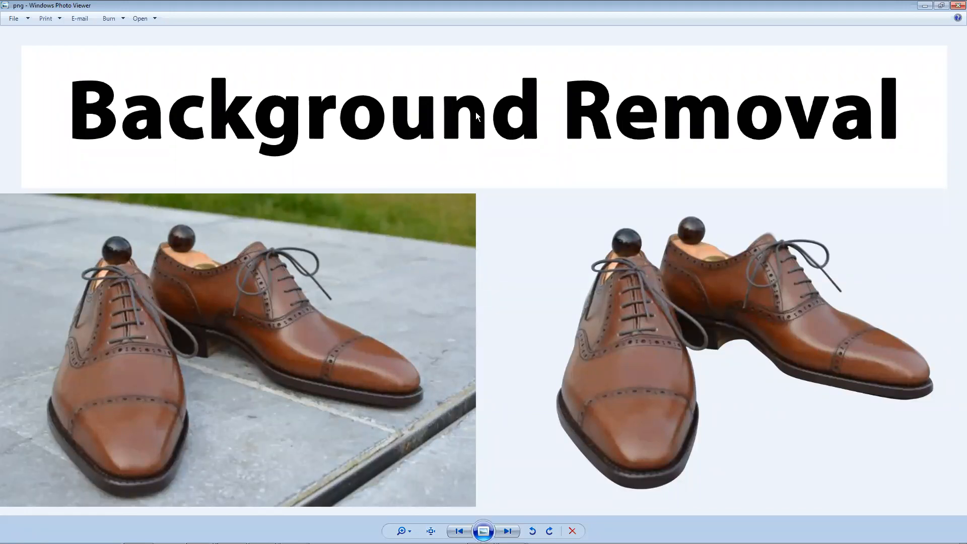
click(925, 6)
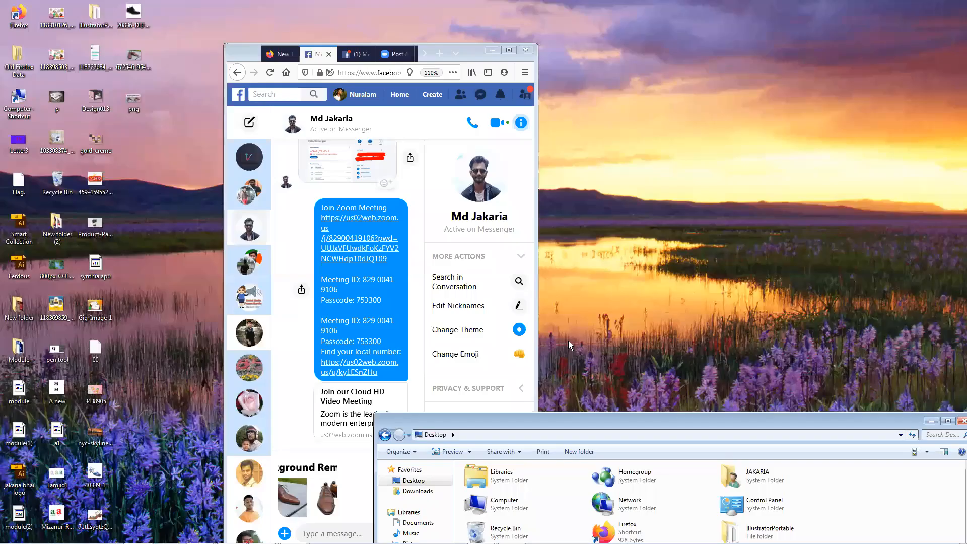
click(289, 424)
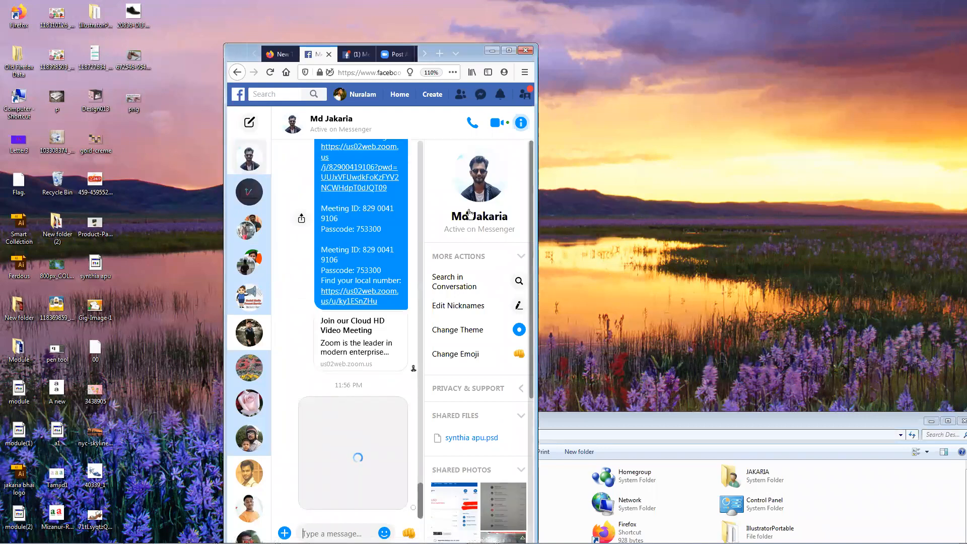
click(509, 50)
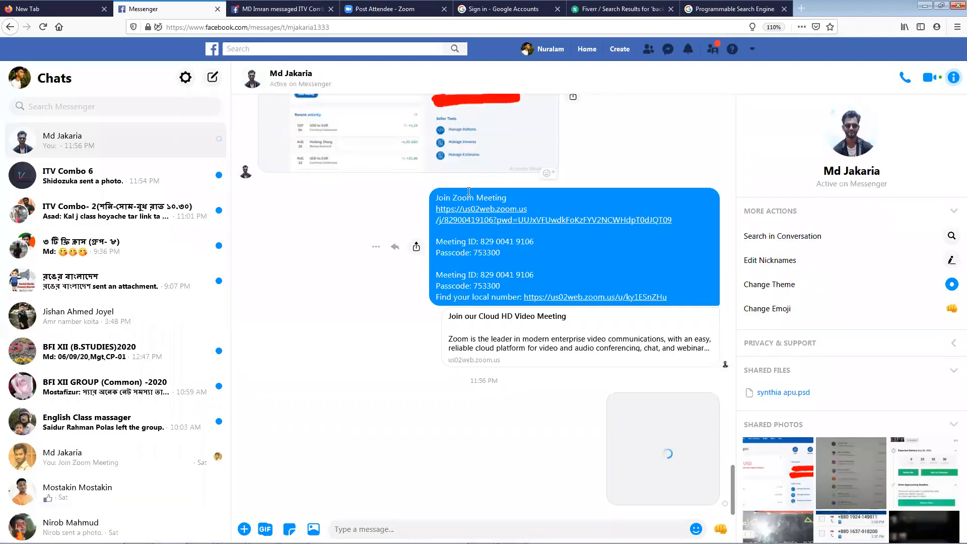
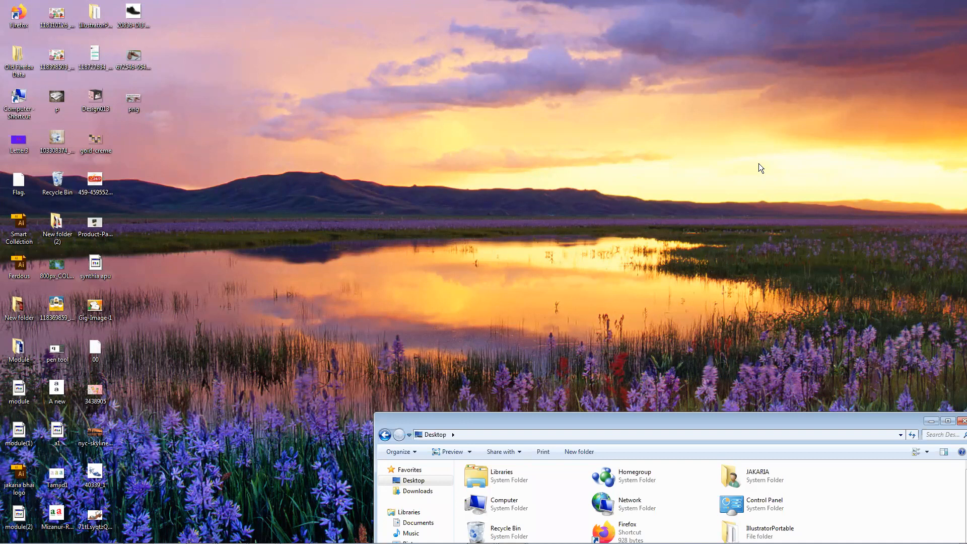
Maximise the Desktop folder window, switch to the Firefox window with Messenger and show its Programmable Search Engine page
double_click(700, 423)
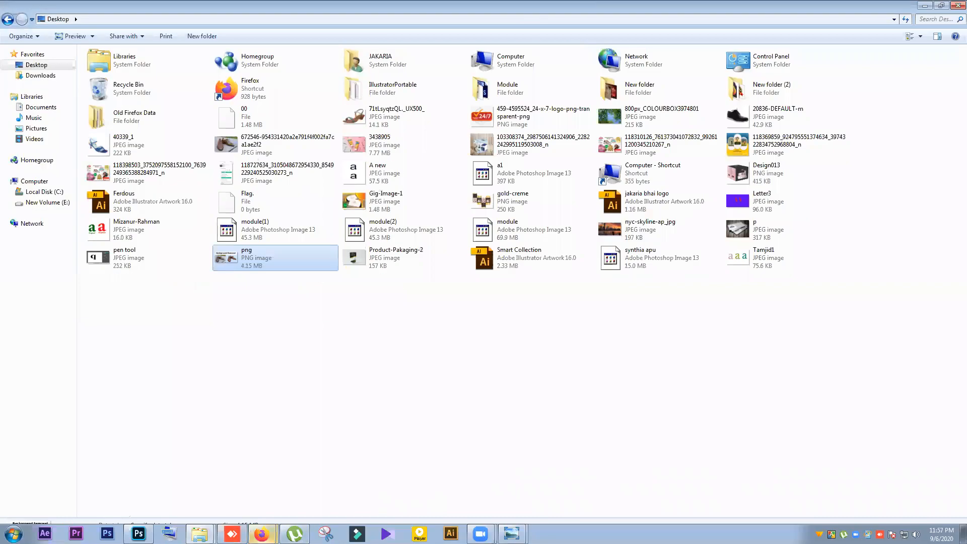
mouse_move(261, 533)
click(248, 489)
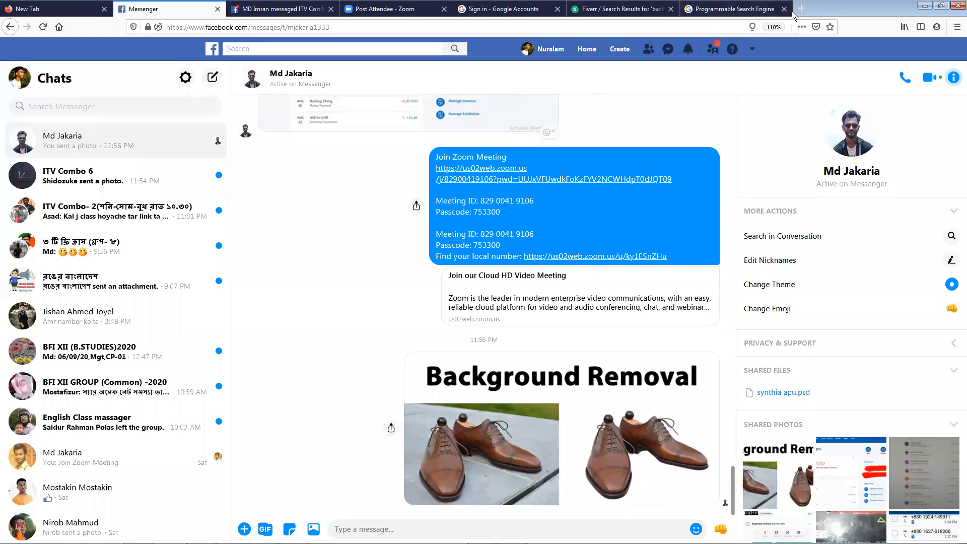
click(775, 11)
Search the web for "png background jpg" and show the image results
click(544, 28)
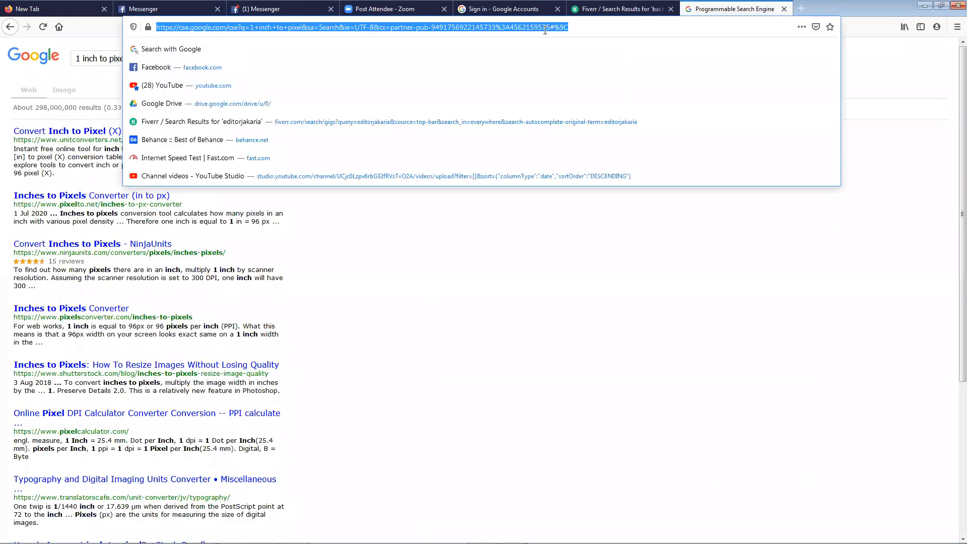
text(png ba)
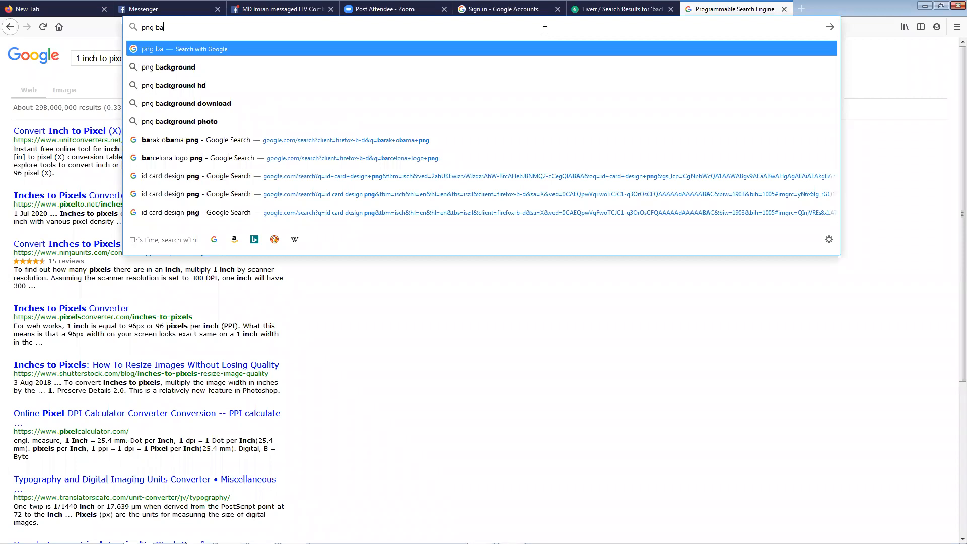
key(Down)
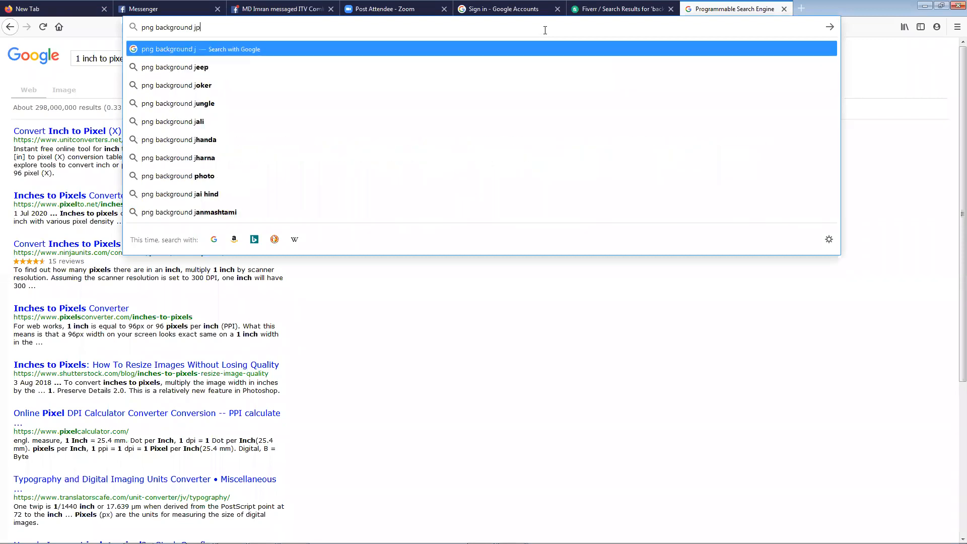
text(jpg)
key(Return)
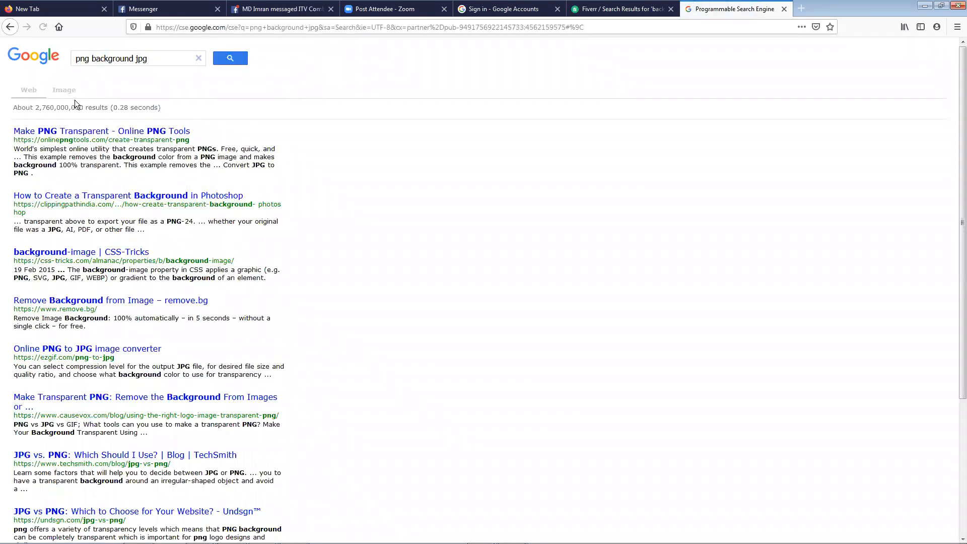
click(57, 91)
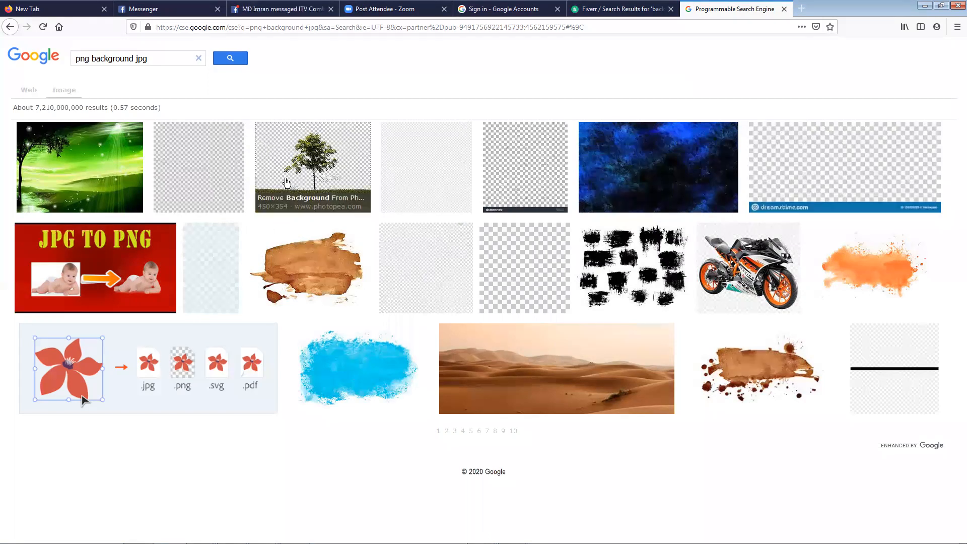
Preview several checkerboard transparency images from the first row of results, including the Dreamstime, iconspng and PNGio ones
click(168, 150)
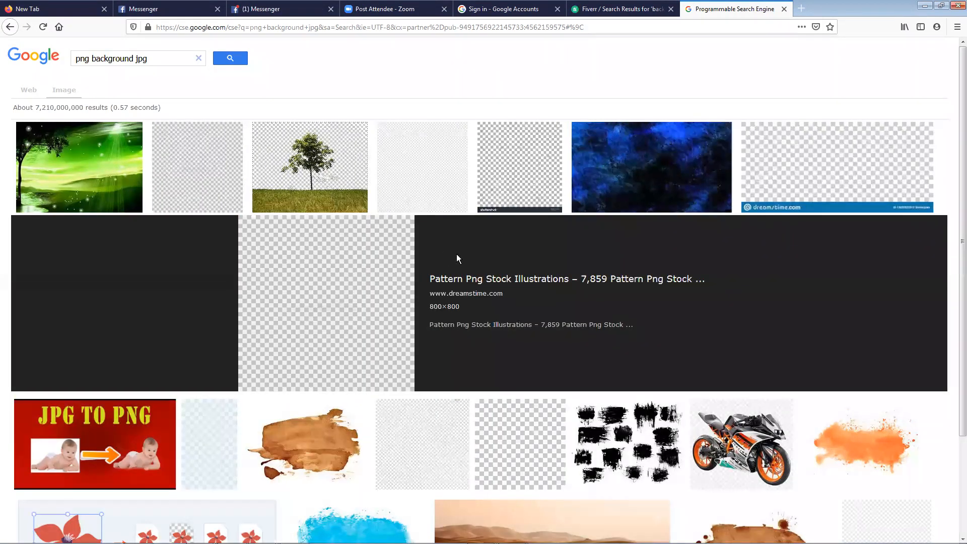
click(455, 187)
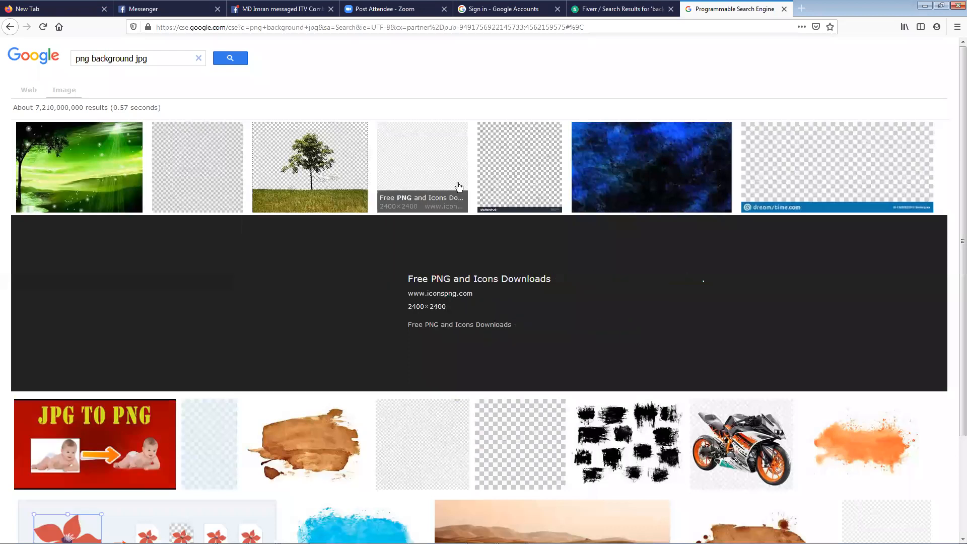
click(509, 165)
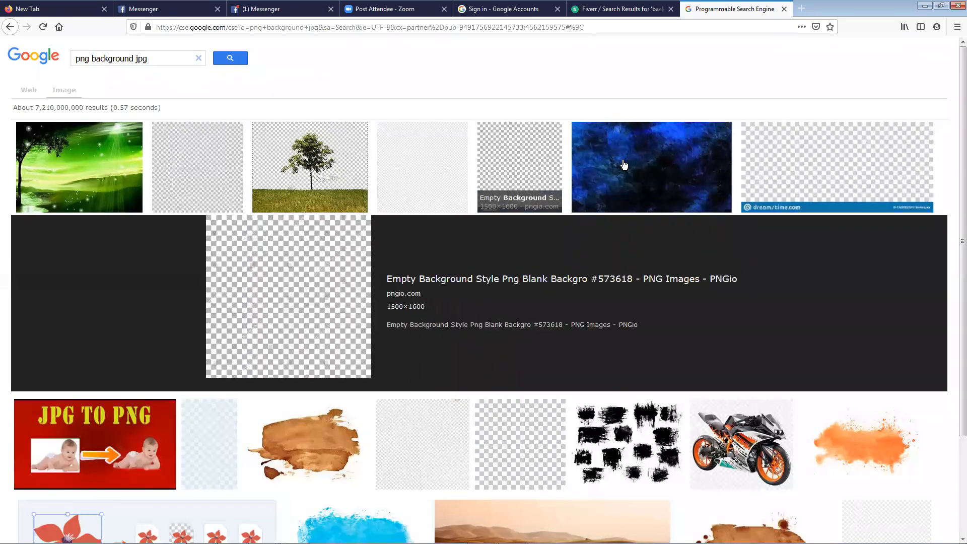
click(890, 174)
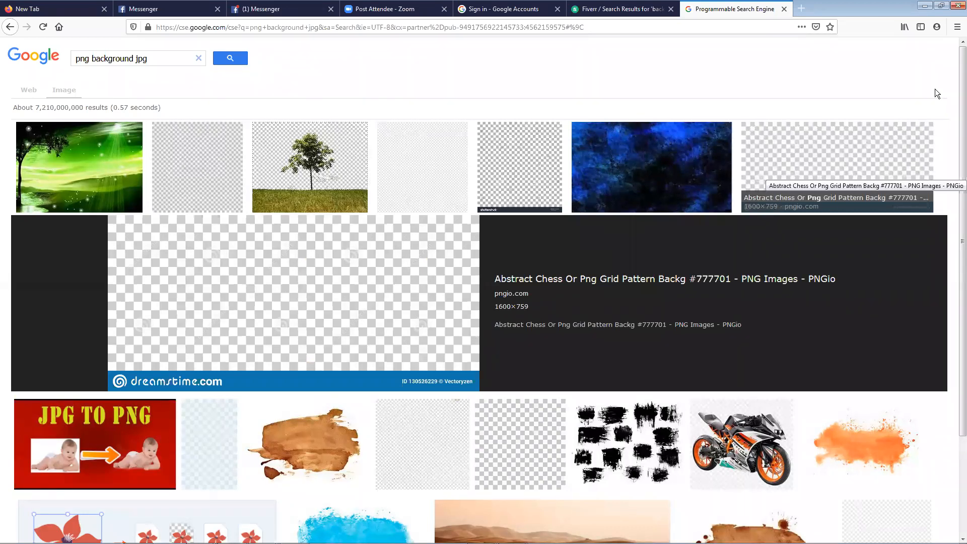
Open a private browsing window and search Google for "png background hd"
key(ctrl+shift+p)
text(png)
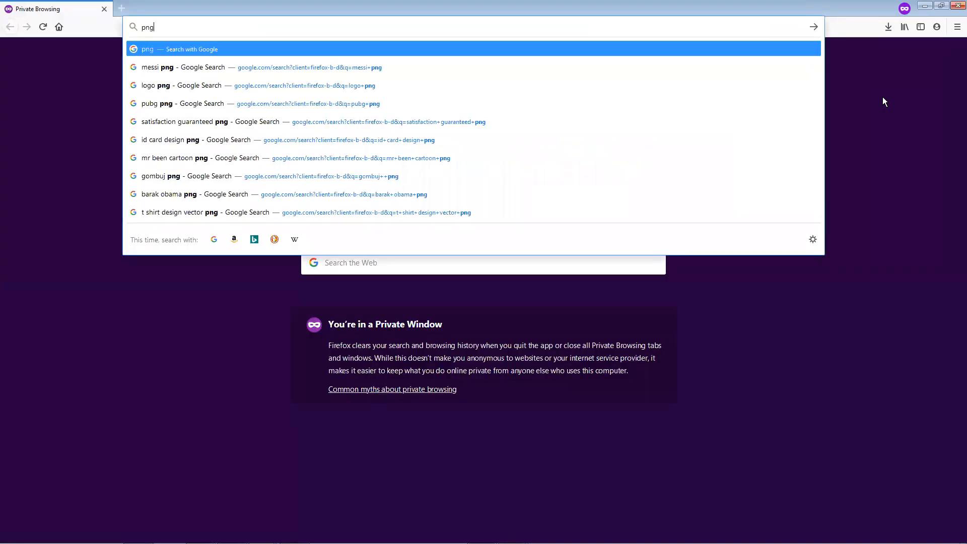
text( back)
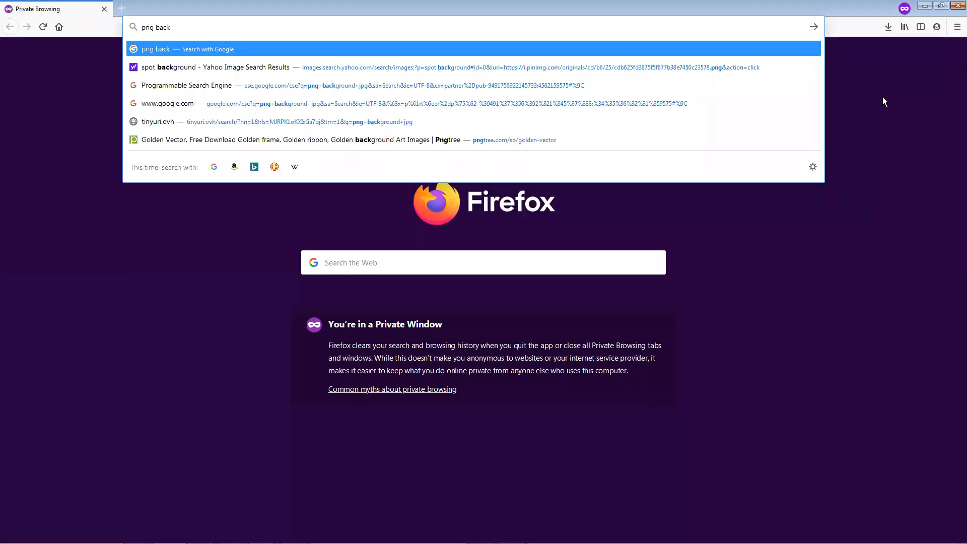
key(Down)
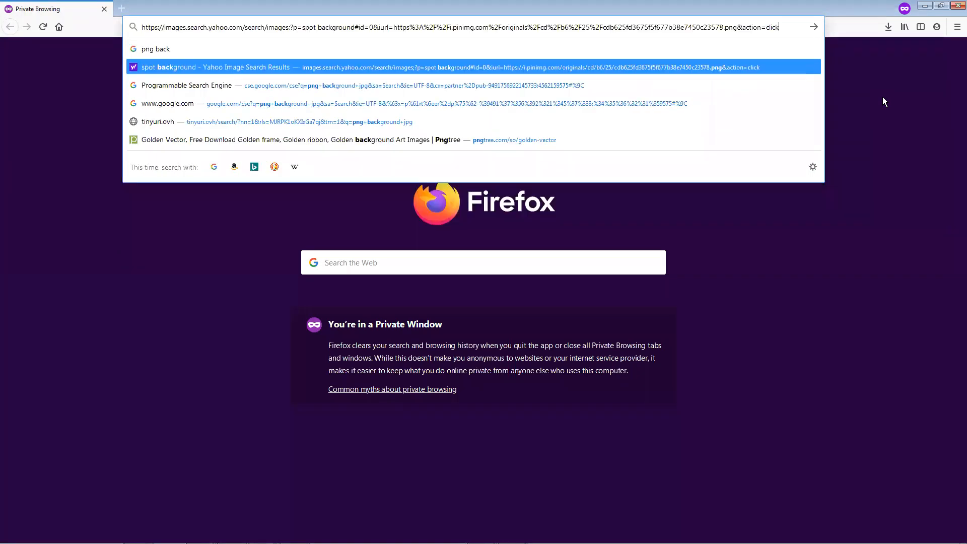
key(Up)
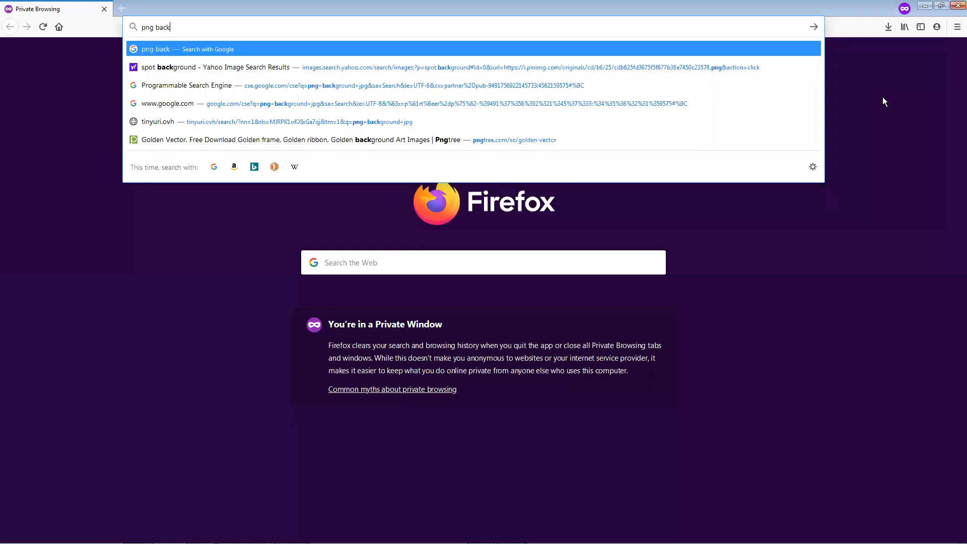
text(gro)
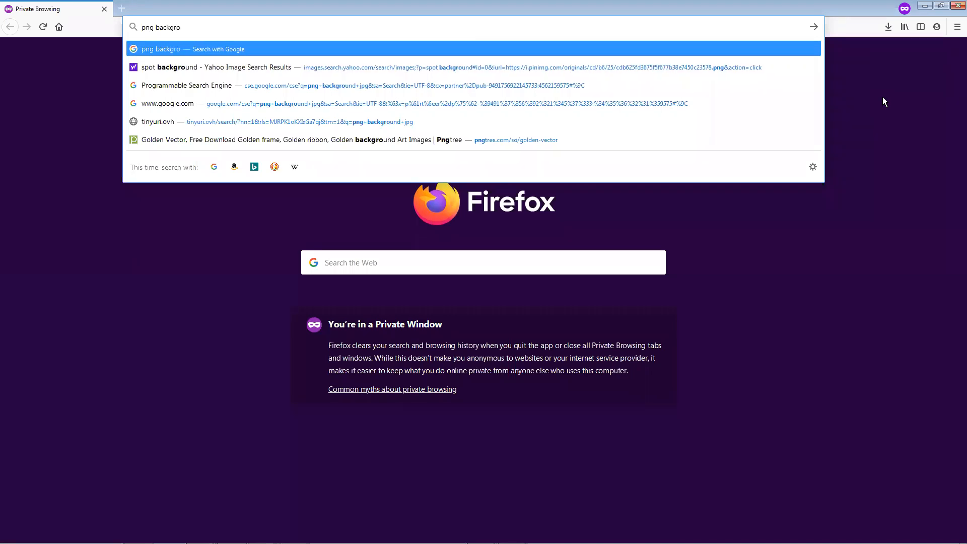
text(und)
text( hd)
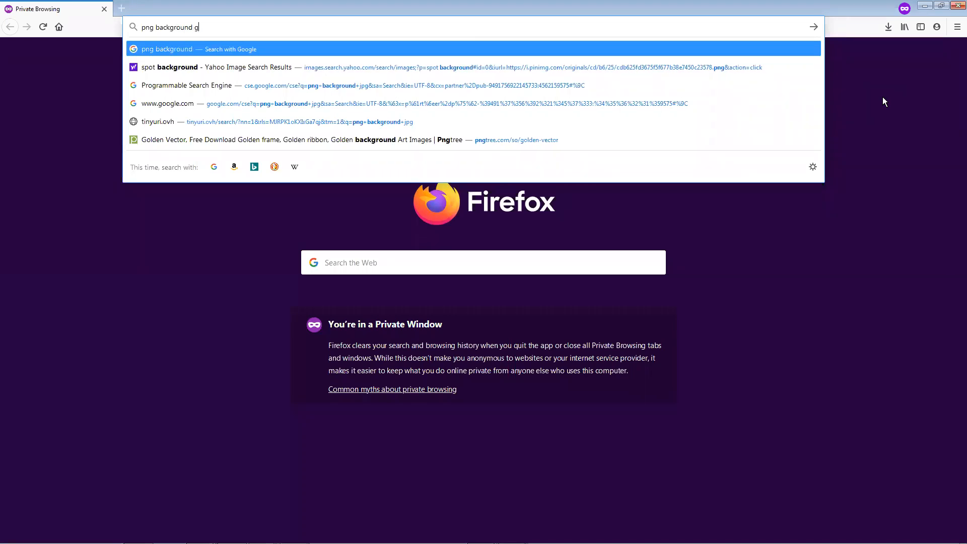
key(Return)
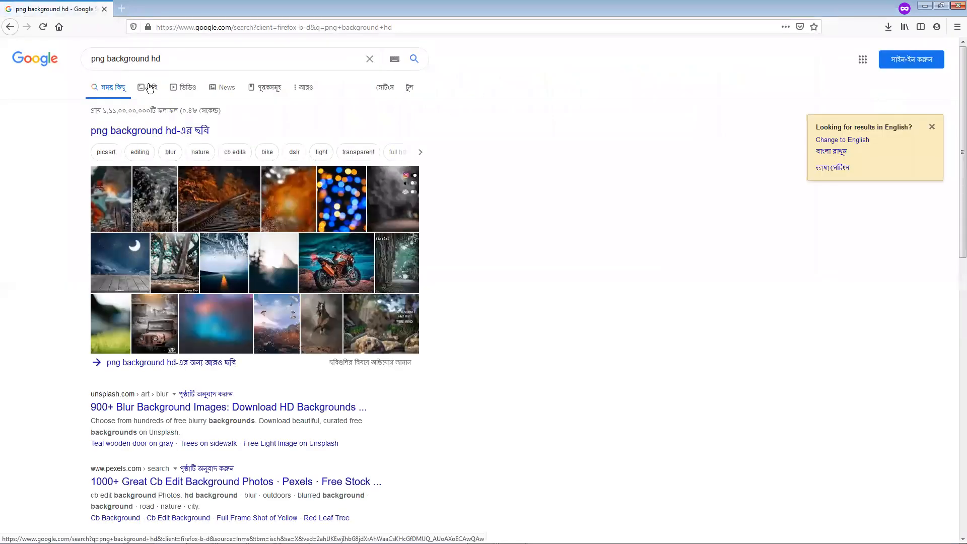
Show the image results for "png background hd" and look through them for a plain transparency checkerboard
click(148, 85)
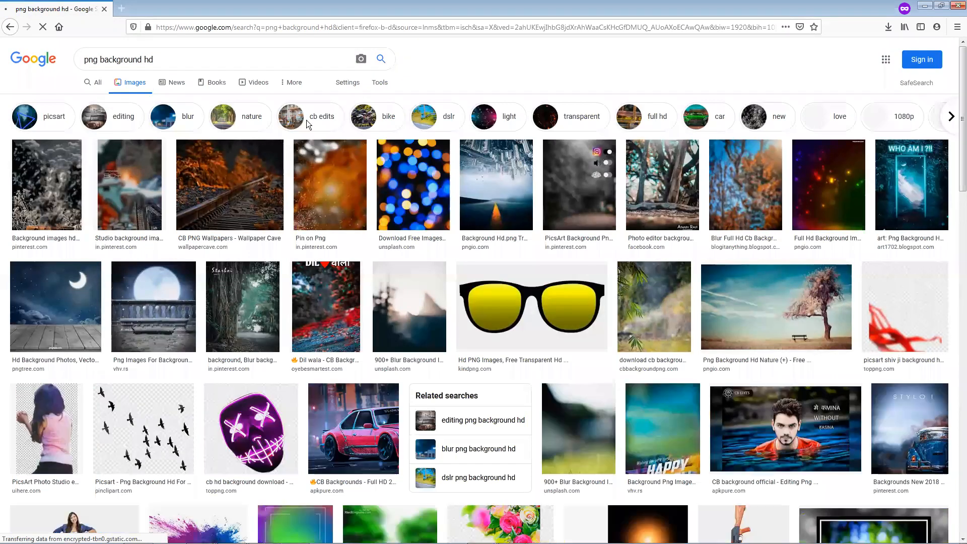
scroll(342, 342, down, 5)
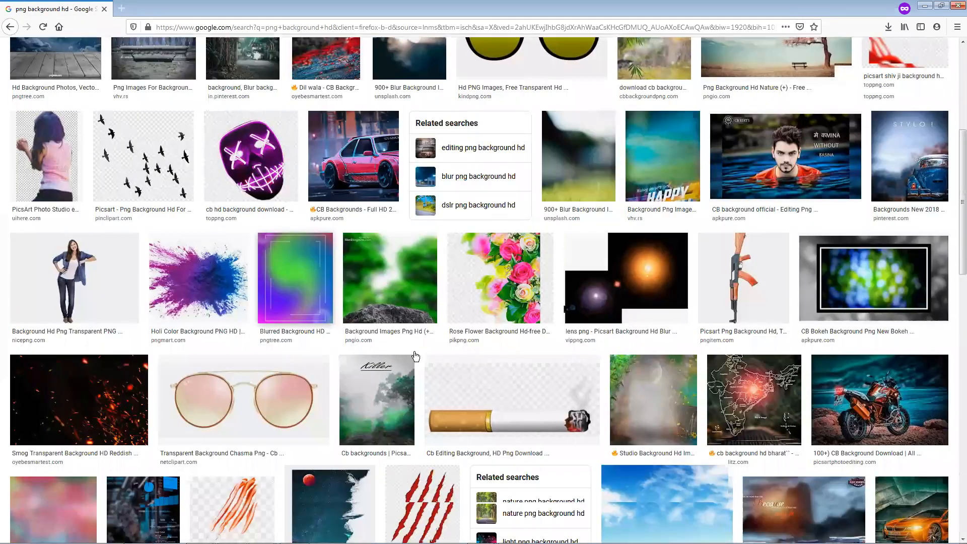
scroll(413, 352, down, 3)
scroll(413, 351, down, 4)
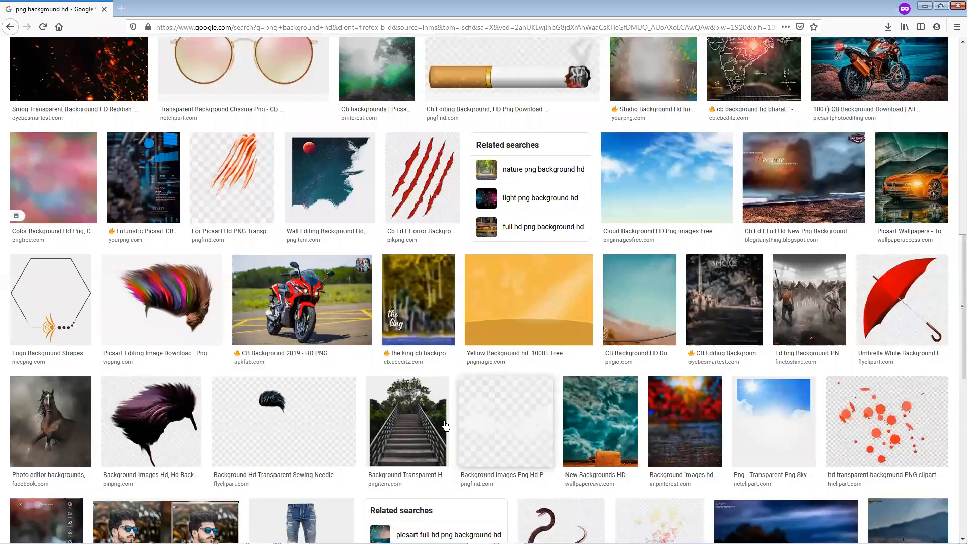
key(Home)
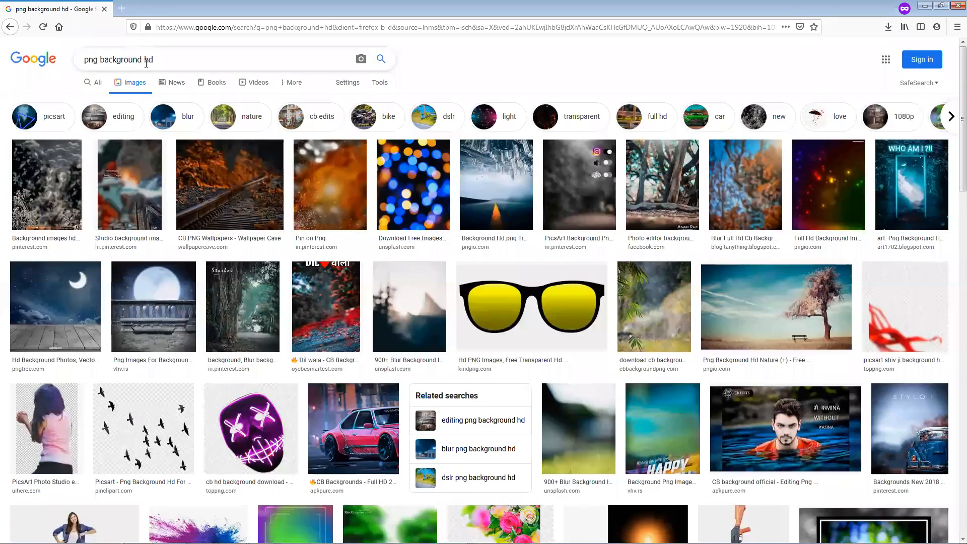
Change the image search query to "png background jpg" and run it
click(146, 63)
double_click(146, 63)
text(j)
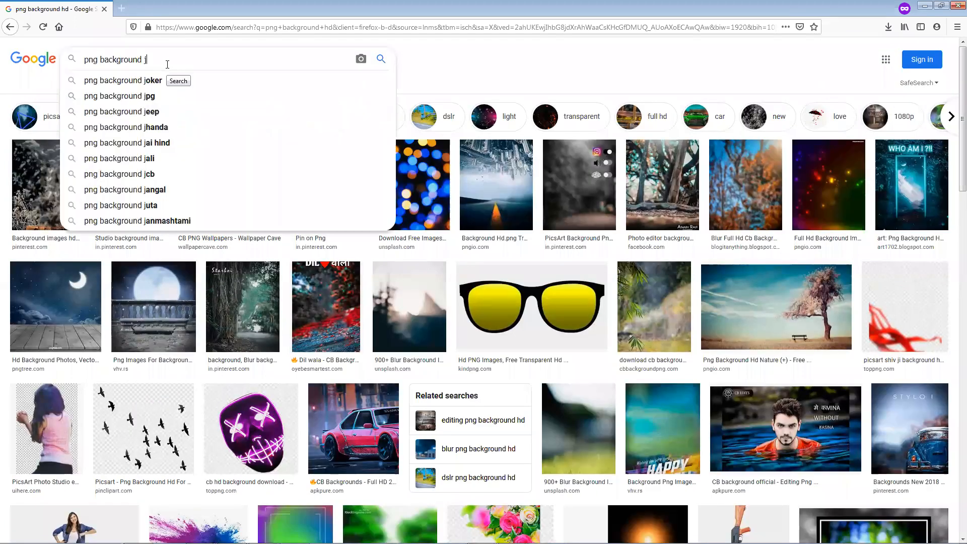
text(pg)
key(Return)
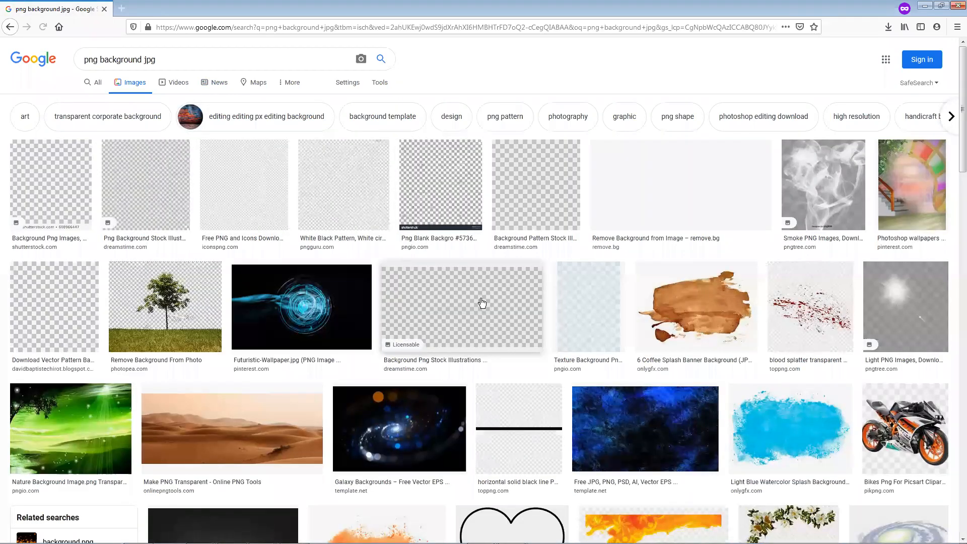
Preview the Dreamstime, Shutterstock and related PNGio checkerboard images to compare their patterns and watermarks
click(482, 303)
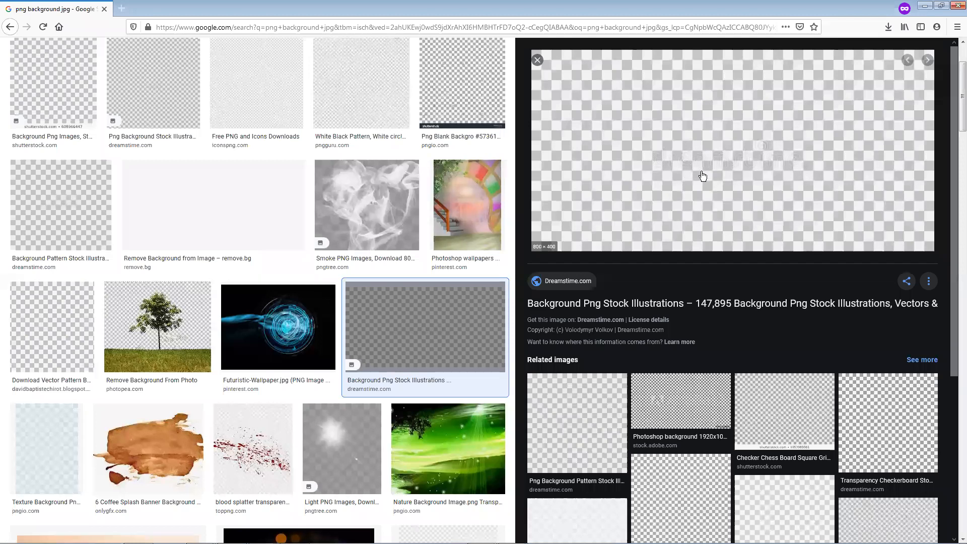
scroll(125, 300, up, 2)
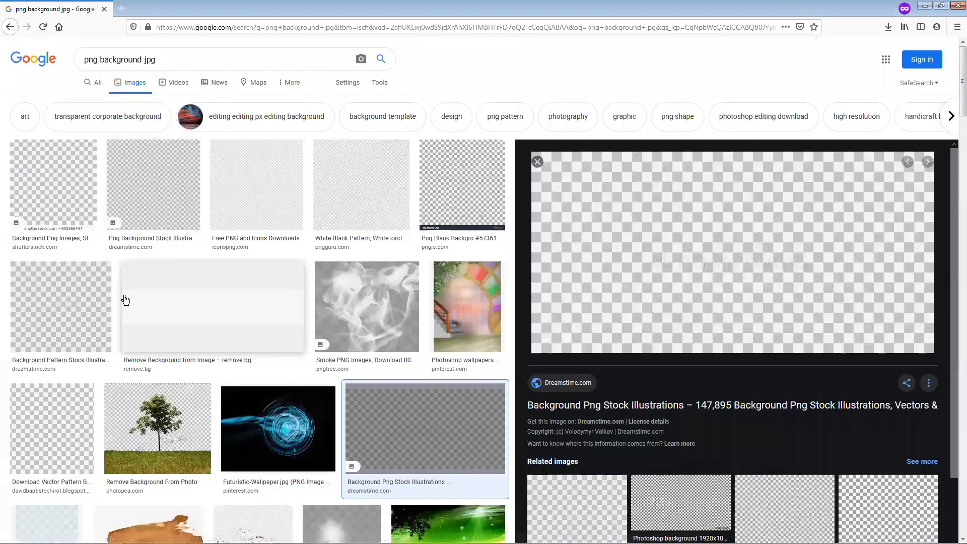
click(95, 311)
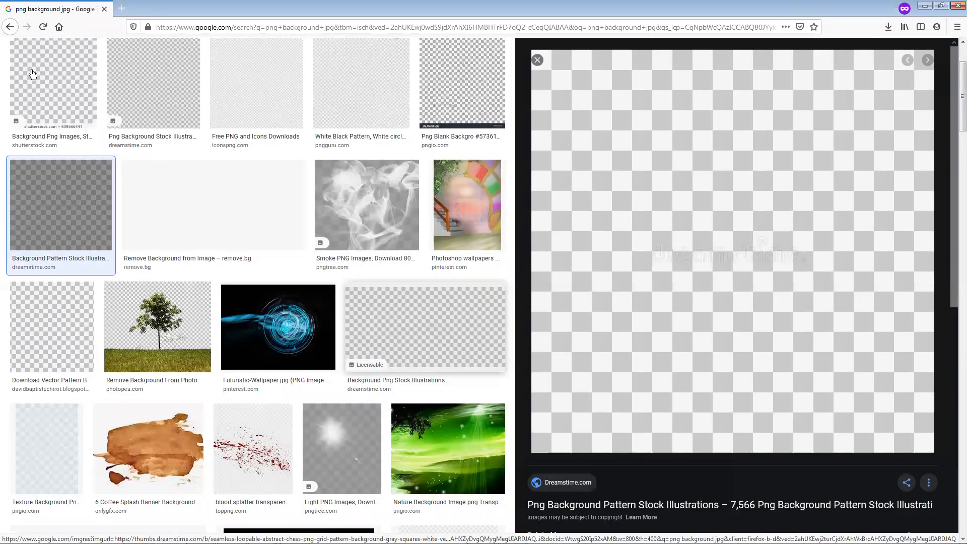
click(32, 74)
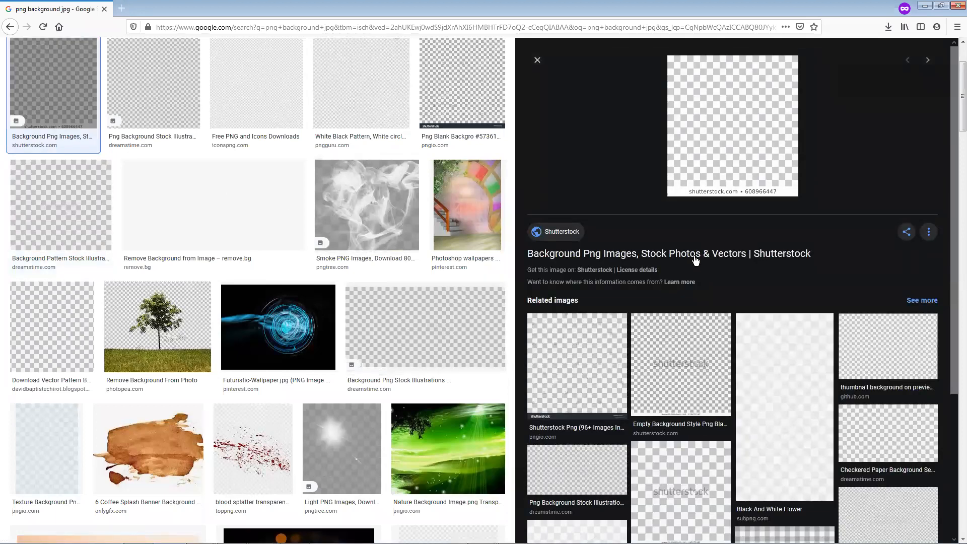
click(577, 366)
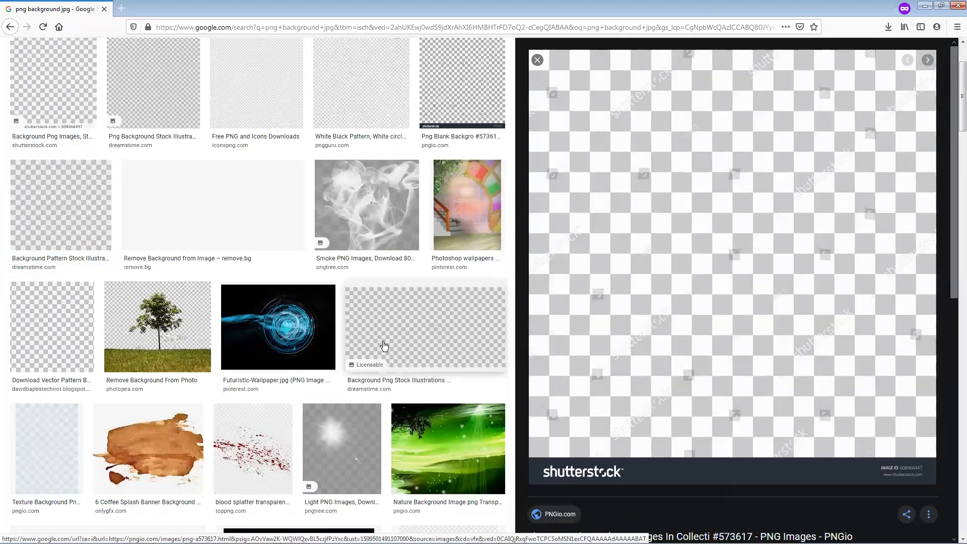
scroll(423, 352, up, 1)
scroll(153, 309, up, 2)
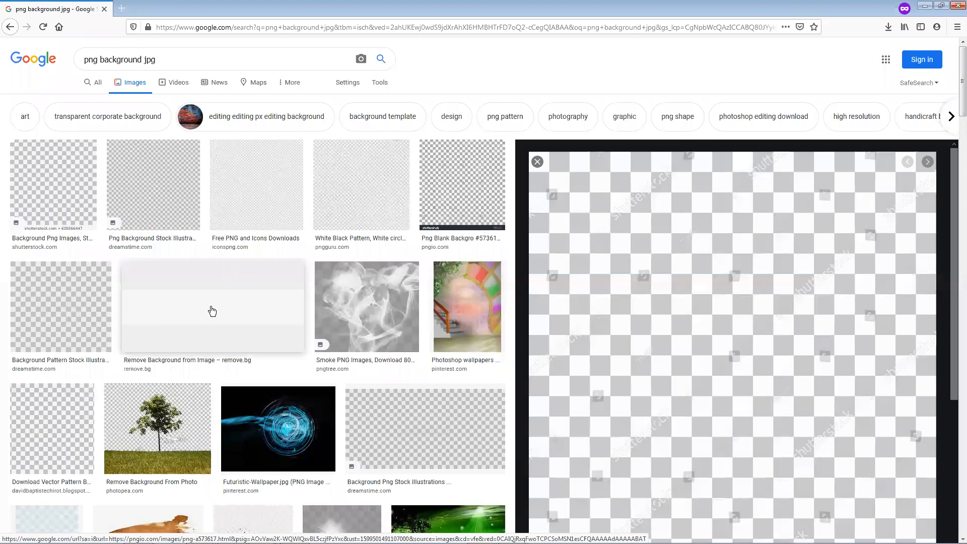
Change the image search query to "transparent png background jpg" and run it
click(86, 61)
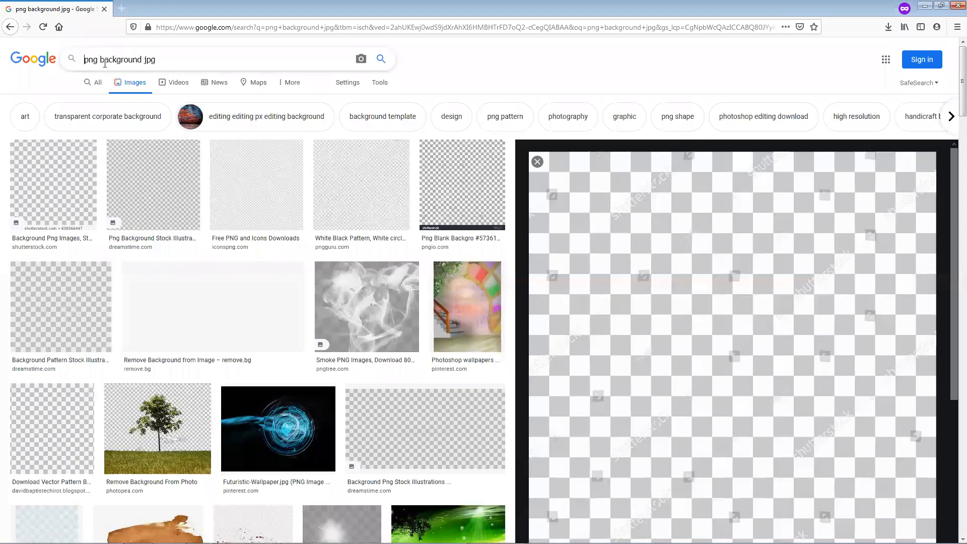
text(tran)
text(sparen)
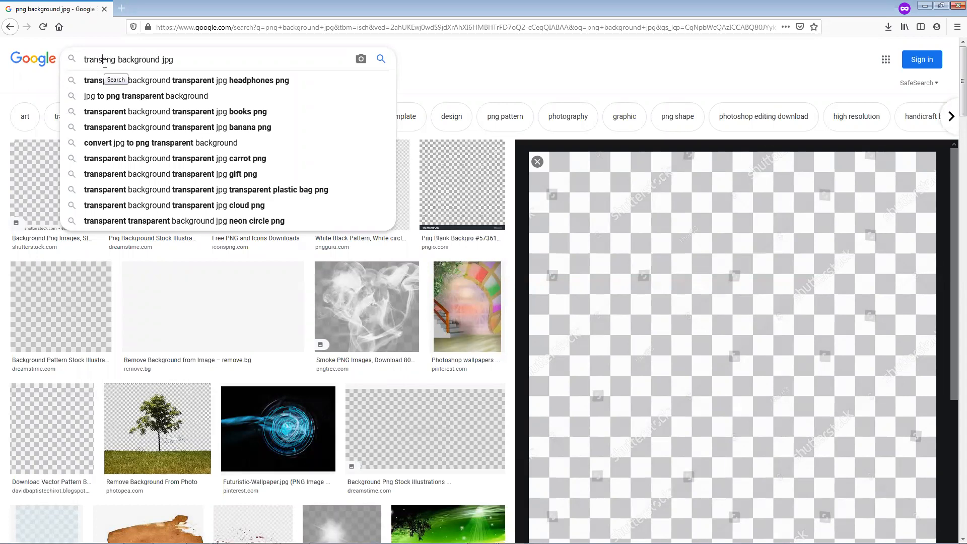
text(t)
key(Down)
key(Down)
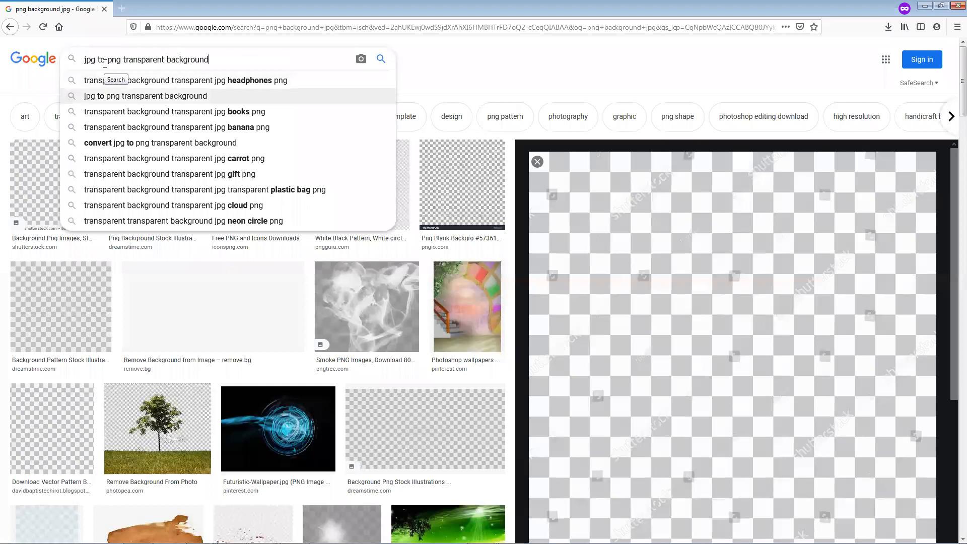
key(Down)
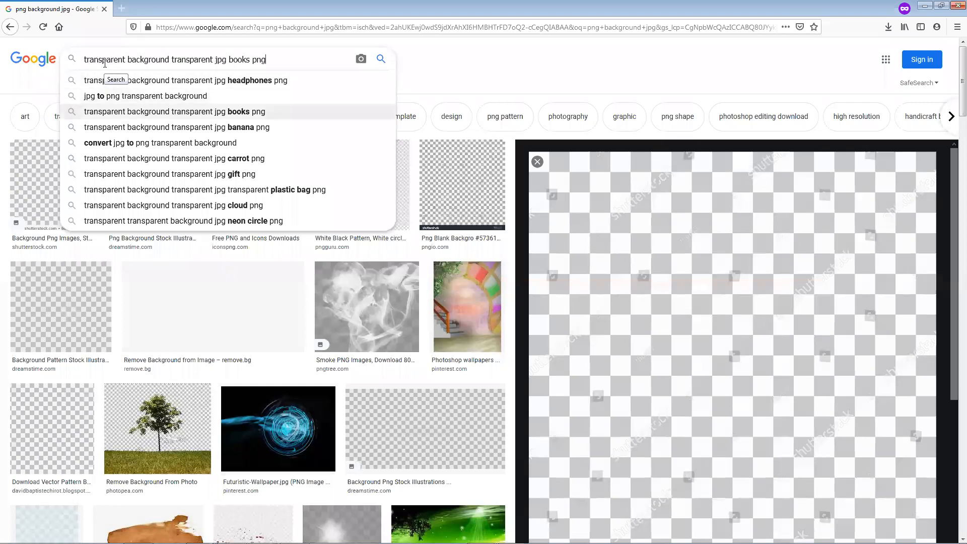
key(Up)
key(Up)
key(Up)
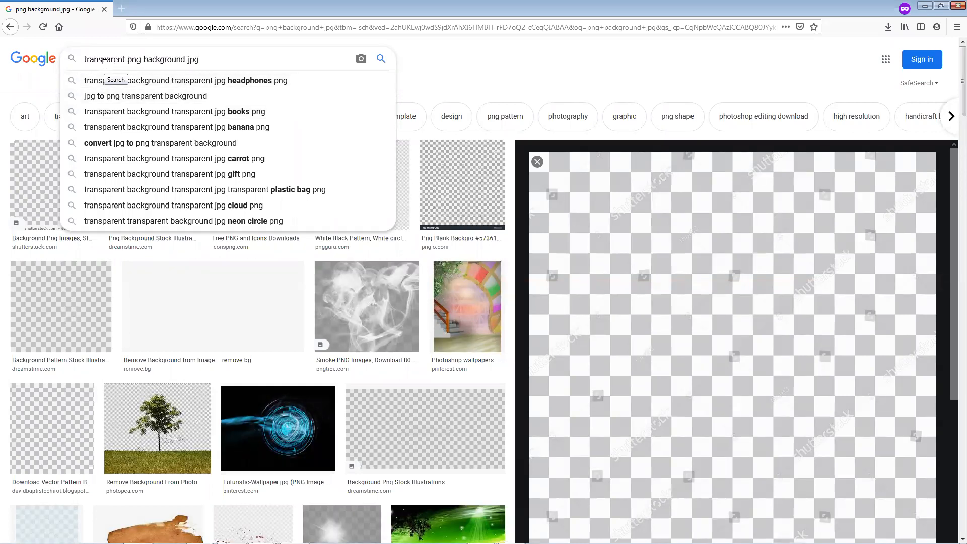
key(Return)
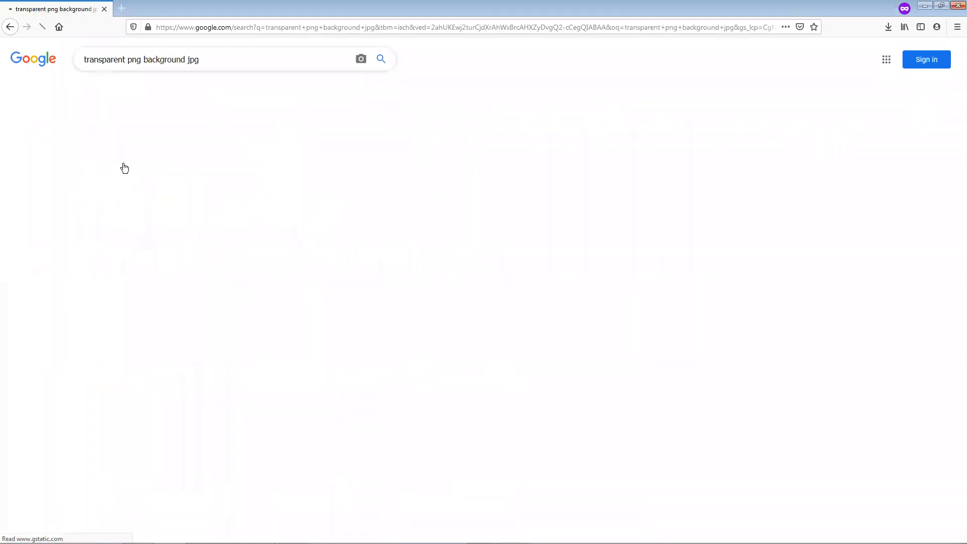
Look through the image results, shorten the query to "transparent background jpg" and run the search again
scroll(429, 253, down, 3)
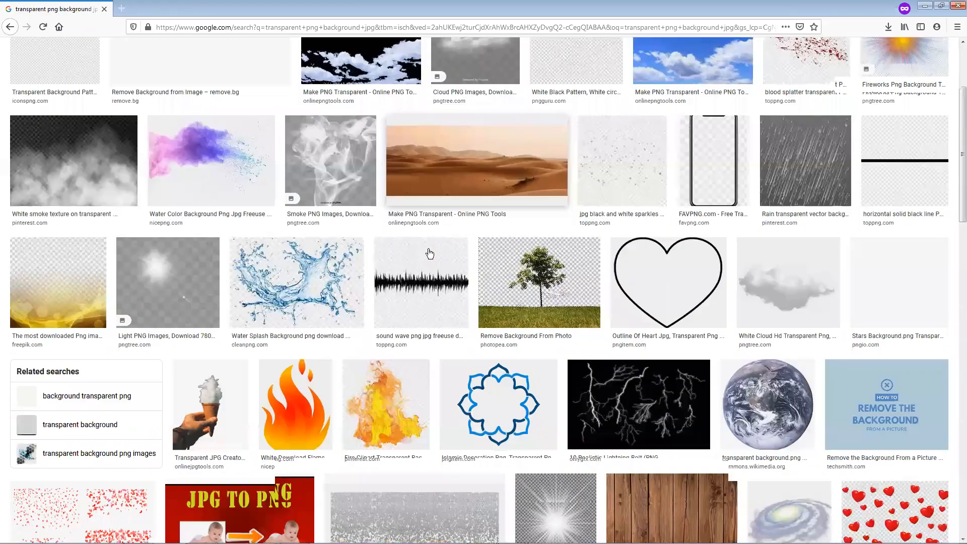
scroll(430, 253, down, 4)
scroll(422, 259, down, 3)
scroll(421, 260, up, 4)
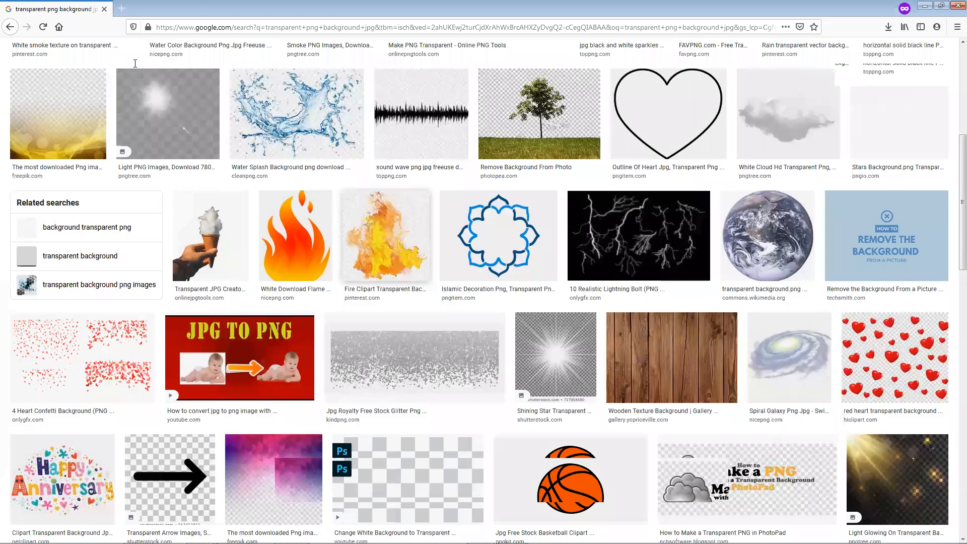
scroll(129, 62, up, 6)
drag(128, 61, 144, 65)
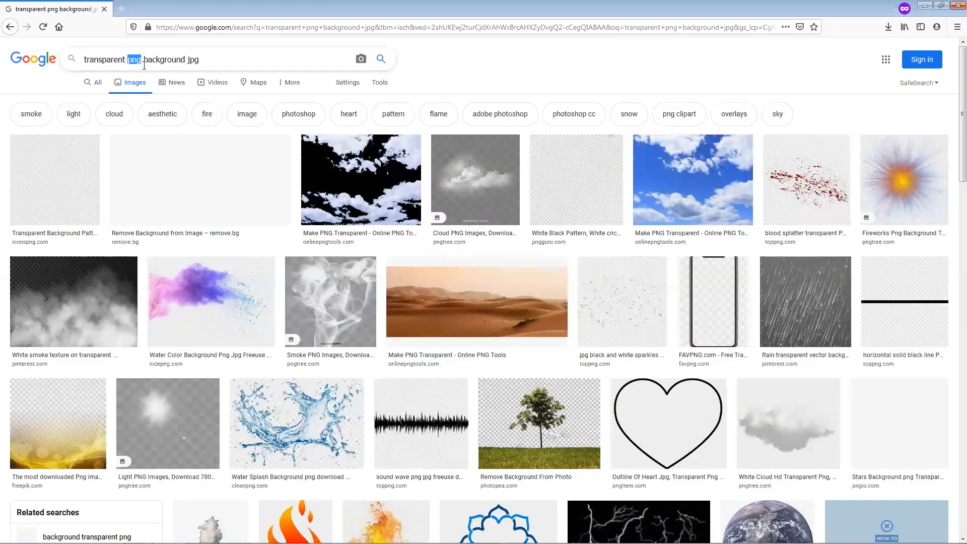
key(BackSpace)
key(Return)
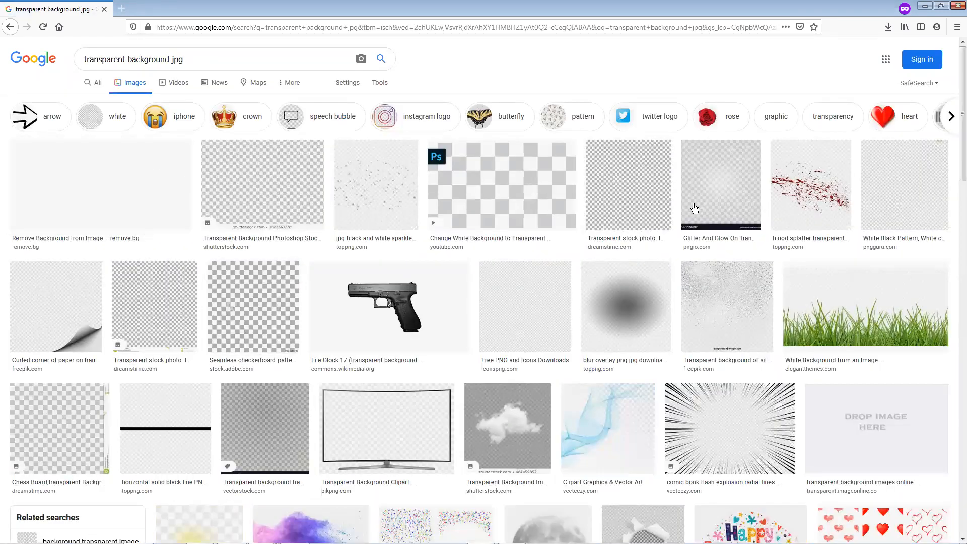
Open the plain Dreamstime "Transparent stock photo" checkerboard and save the image to the Desktop under its suggested name
click(643, 198)
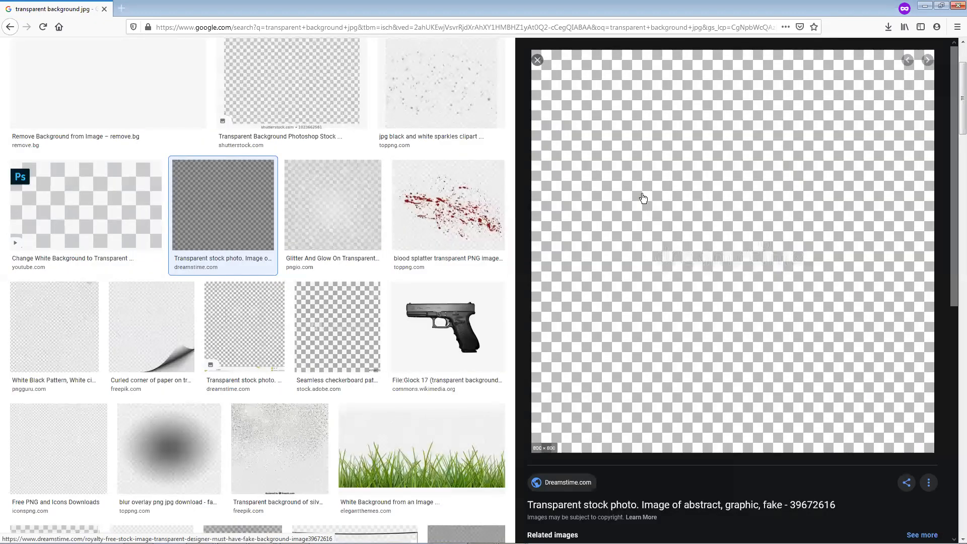
right_click(643, 197)
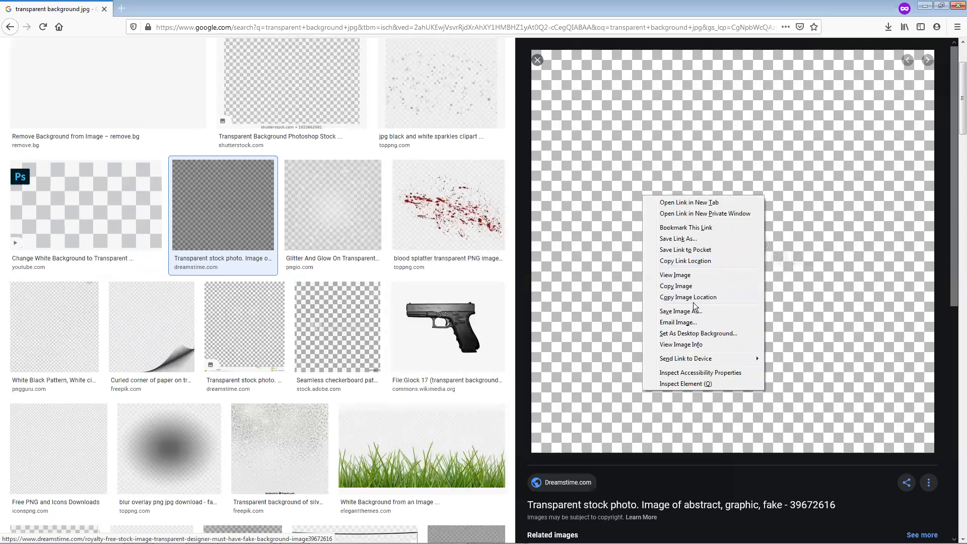
click(677, 312)
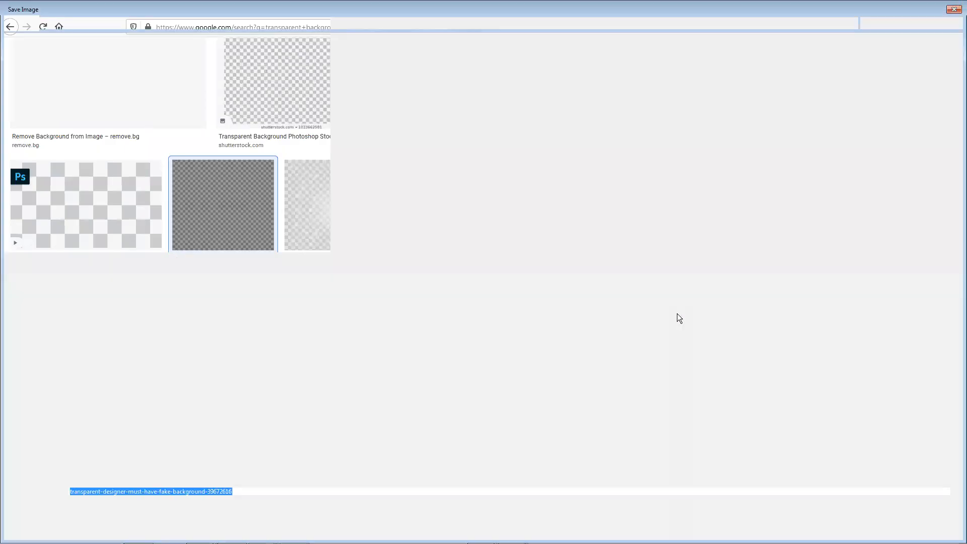
click(880, 526)
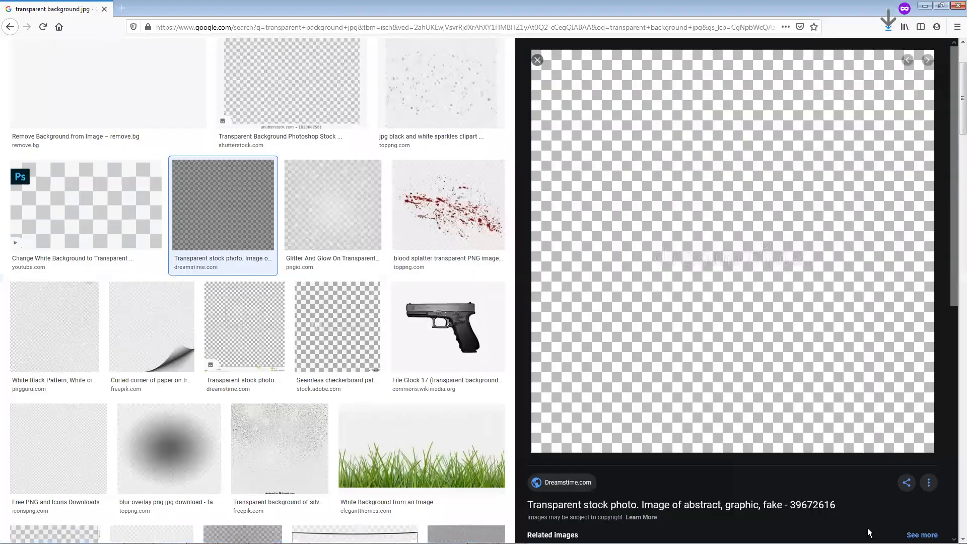
Open the PNGGuru checkerboard among the iconspng result's related images and save it to the Desktop as JPEG "white-black-pattern-white-circle-background"
scroll(90, 403, down, 2)
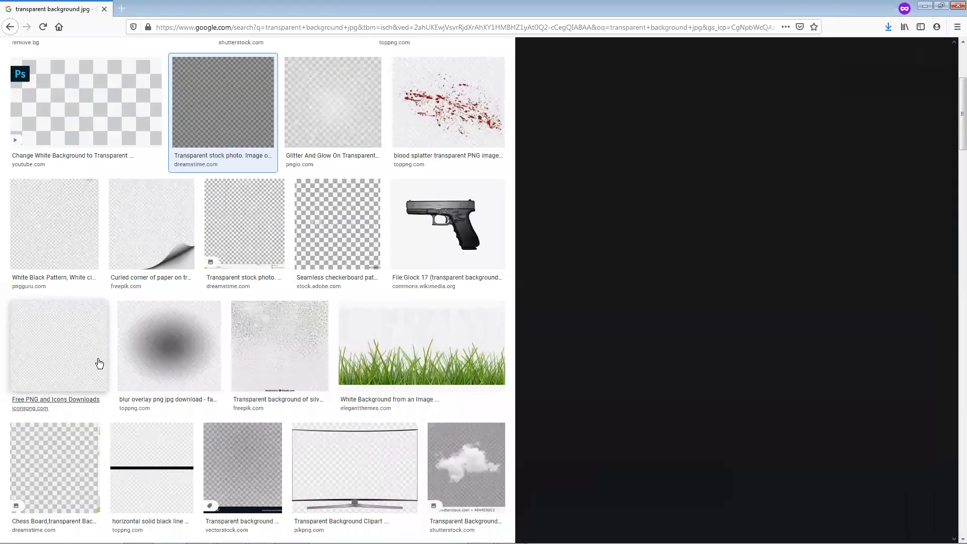
click(99, 364)
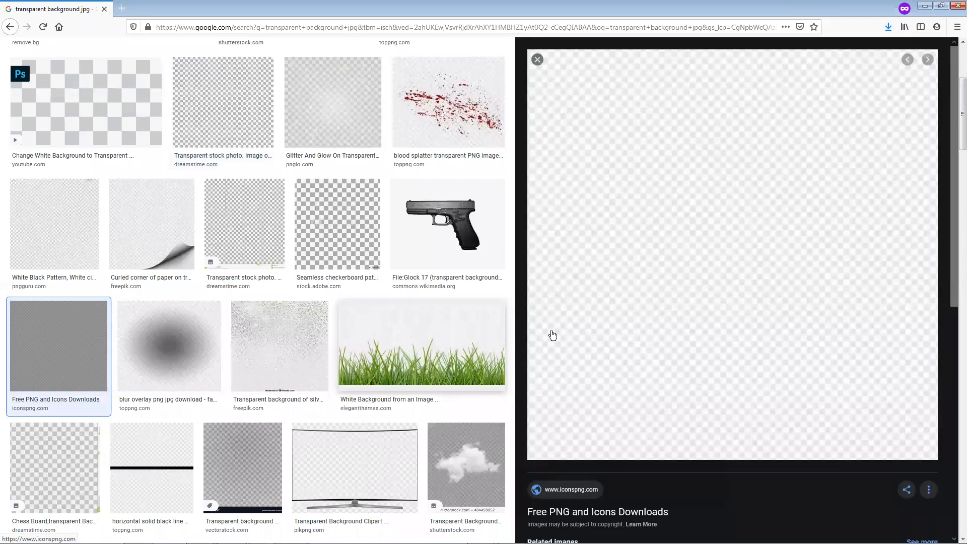
scroll(811, 274, down, 3)
scroll(486, 297, down, 1)
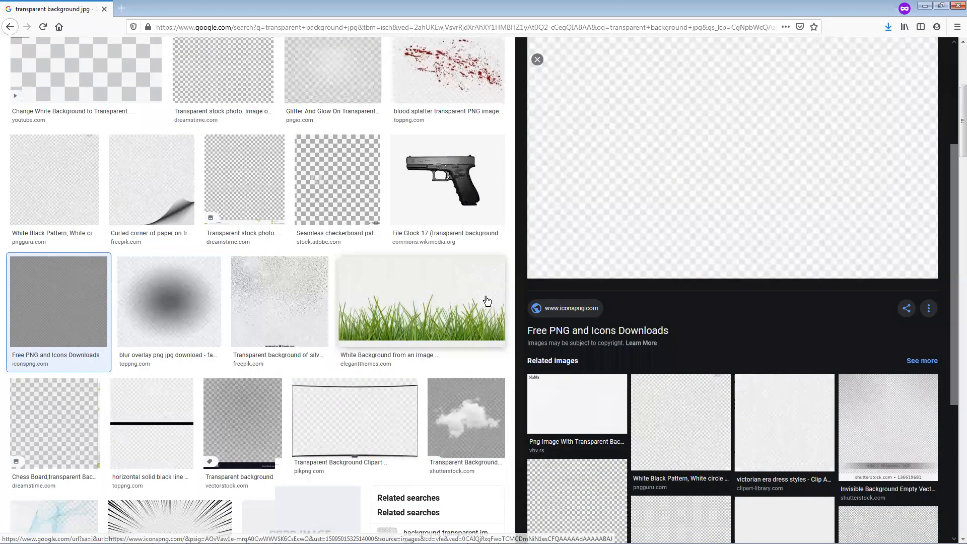
scroll(506, 295, down, 8)
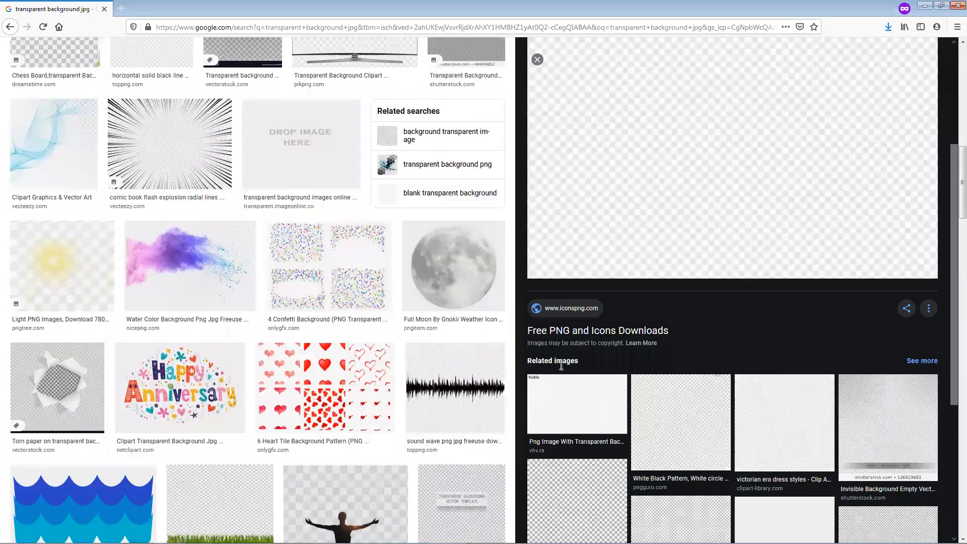
click(675, 420)
right_click(705, 194)
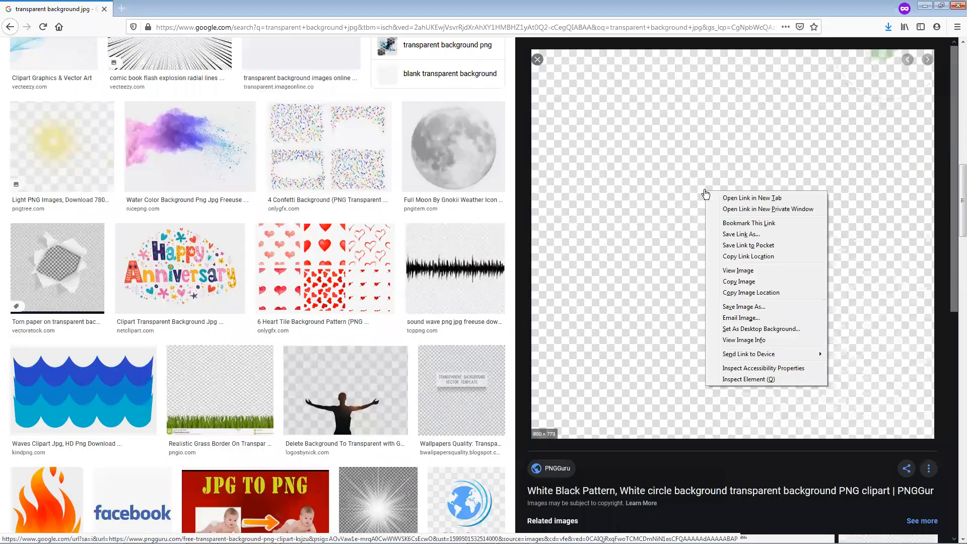
click(757, 307)
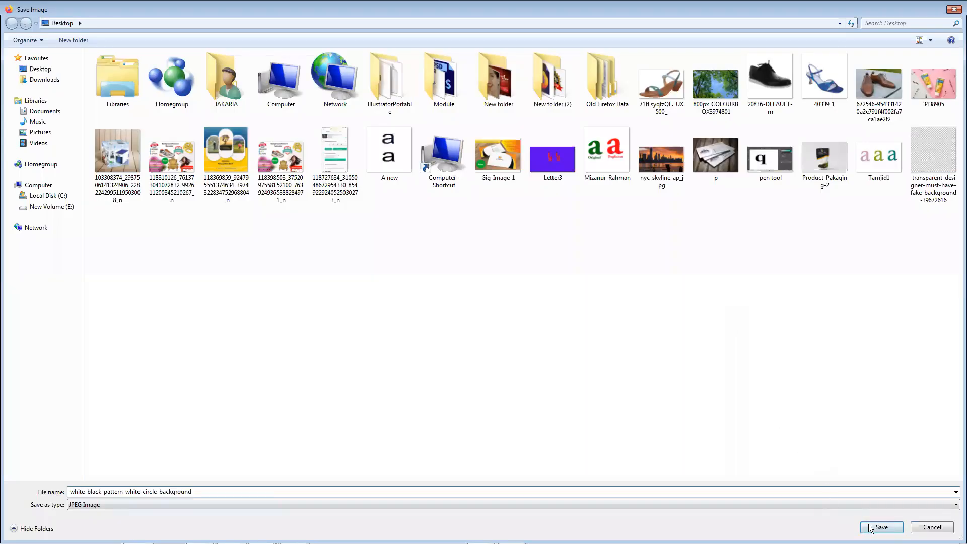
click(869, 528)
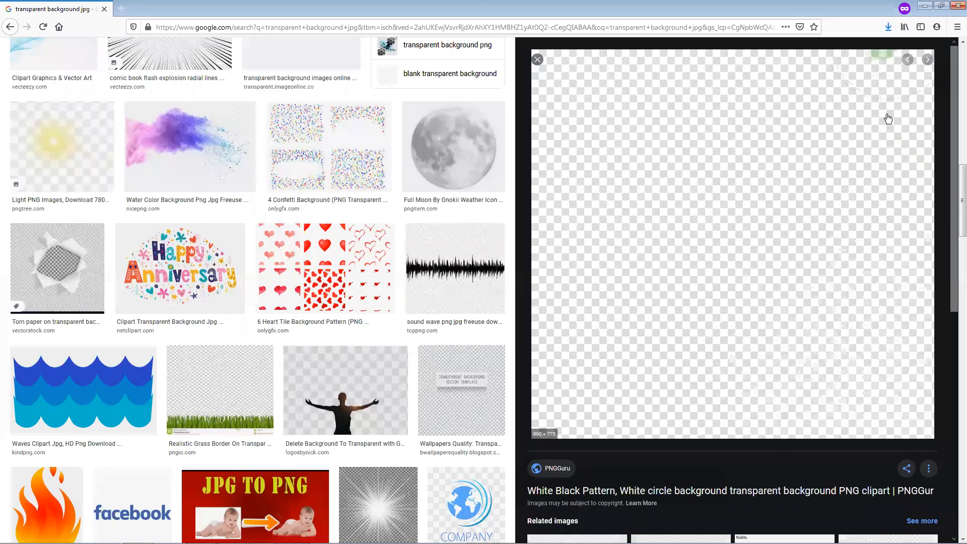
Place the downloaded white-black-pattern image over the left half of Photoshop's Untitled-3 document and duplicate it across the right half
click(887, 27)
click(881, 52)
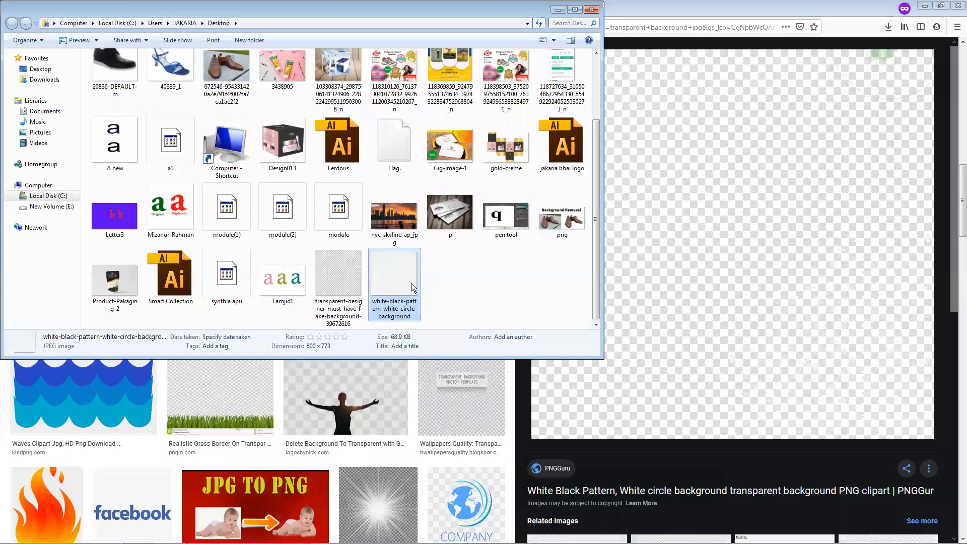
drag(413, 371, 359, 287)
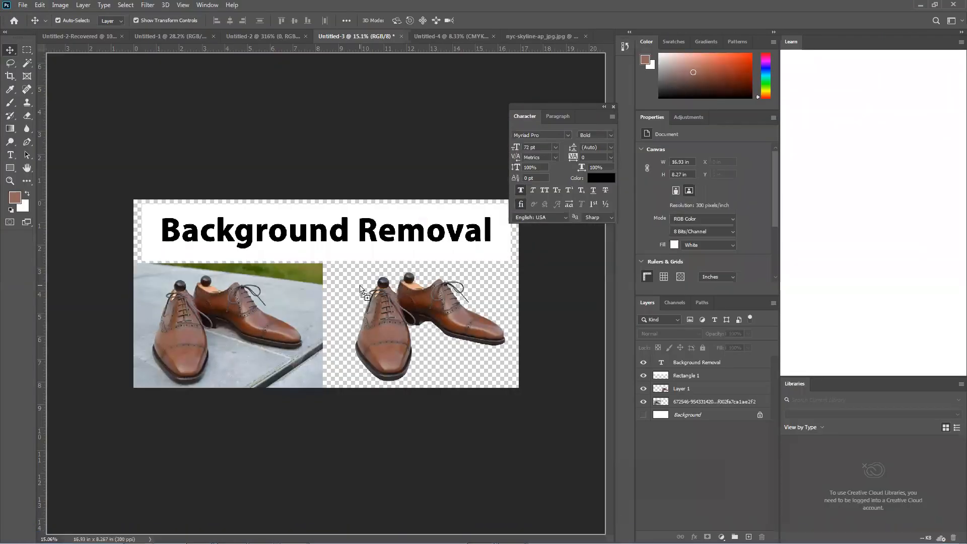
drag(388, 328, 289, 330)
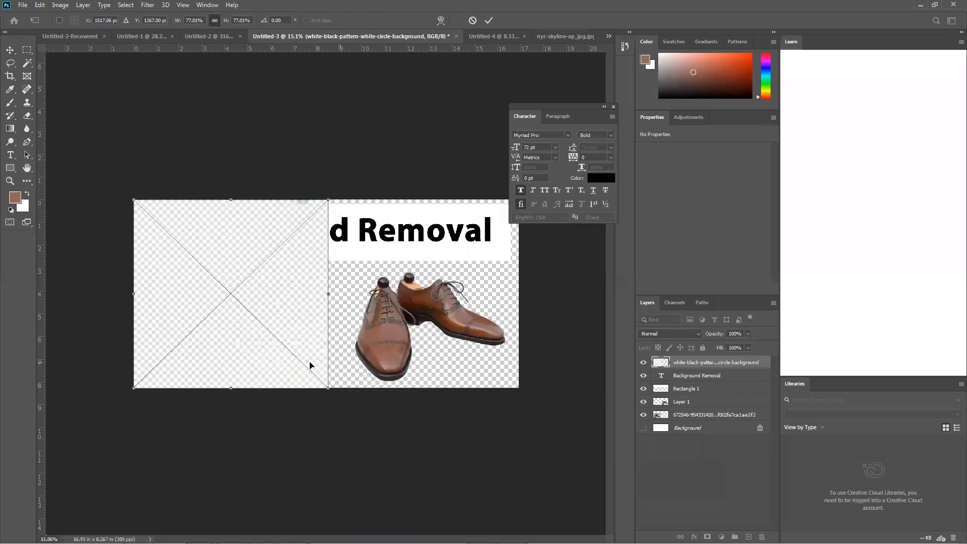
key(Return)
drag(301, 334, 486, 334)
drag(489, 332, 494, 332)
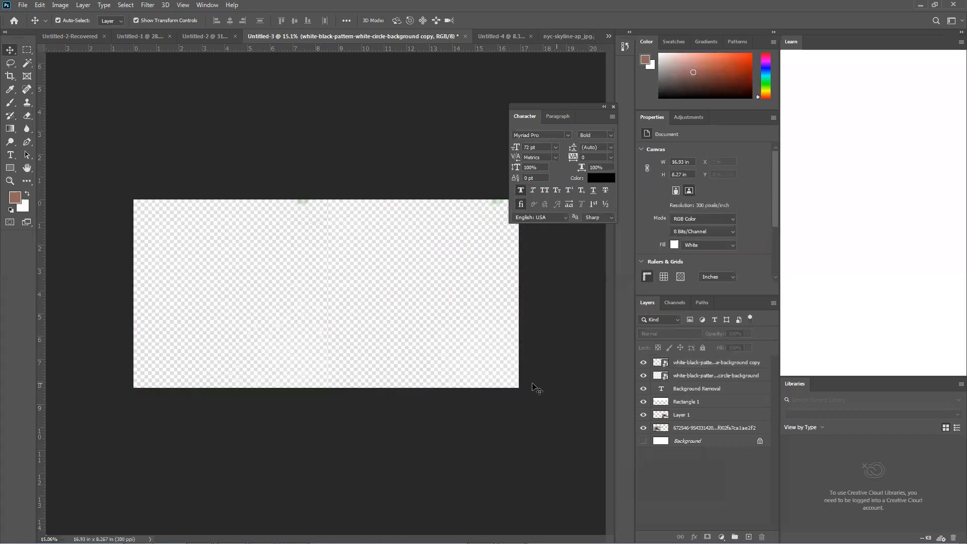
Rasterize both checkerboard layers and move them below the shoe photo layer, directly above the Background layer
click(701, 377)
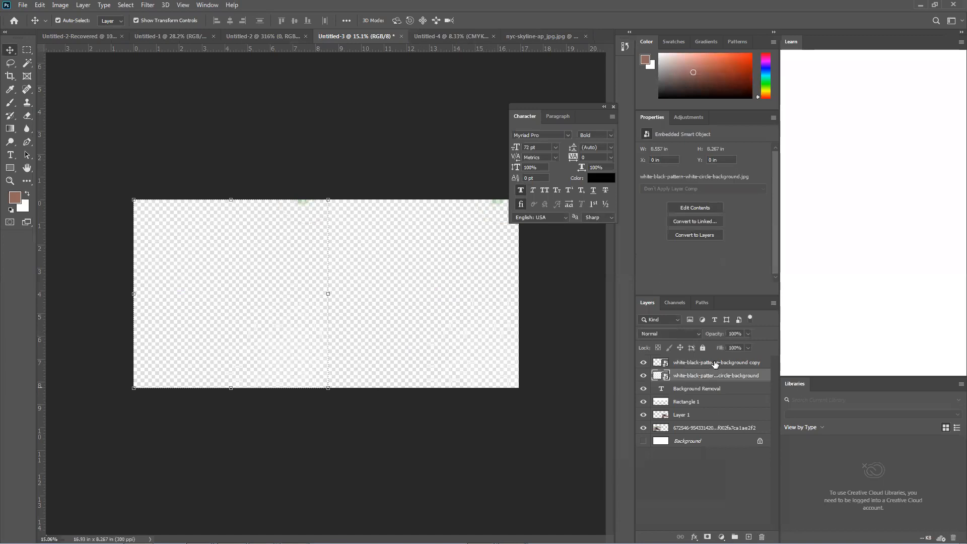
shift+click(714, 361)
right_click(714, 361)
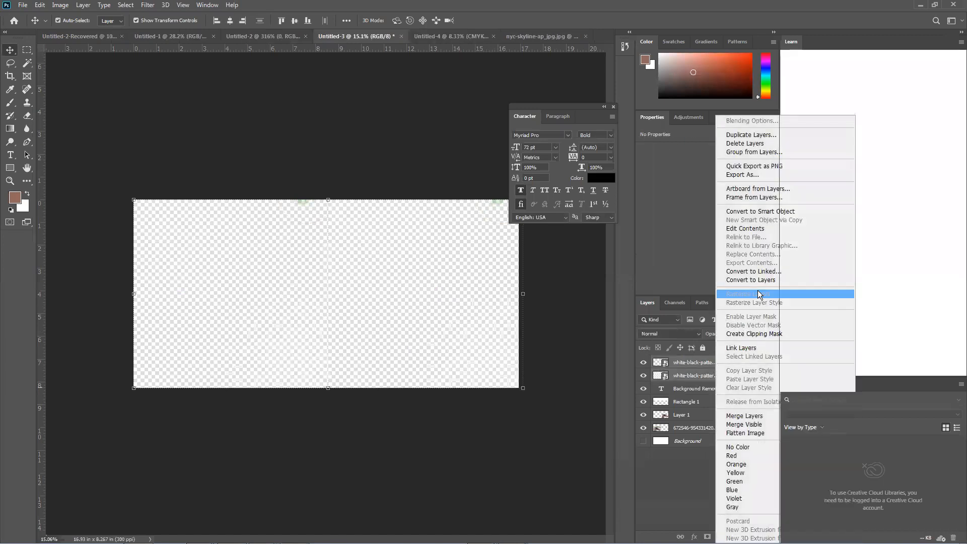
click(757, 292)
drag(710, 372, 697, 433)
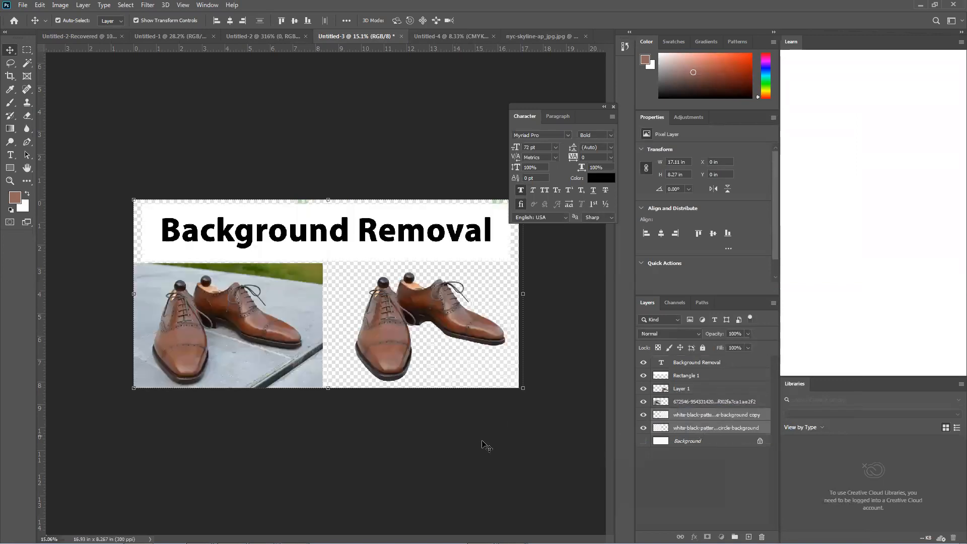
Nudge the duplicate checkerboard layer left in large increments to line it up with the canvas's right edge
click(352, 322)
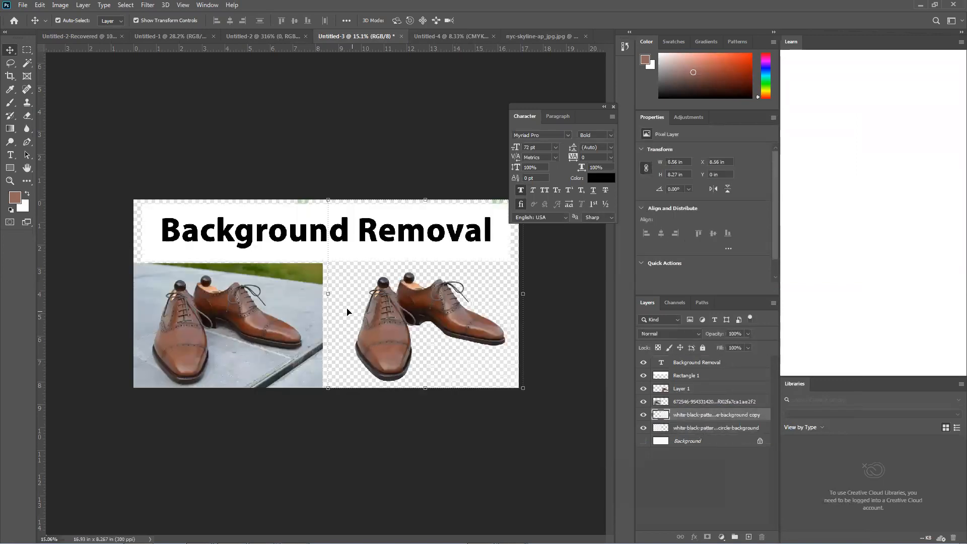
key(shift+Left)
key(shift+Left)
key(shift+Left)
key(shift+Left)
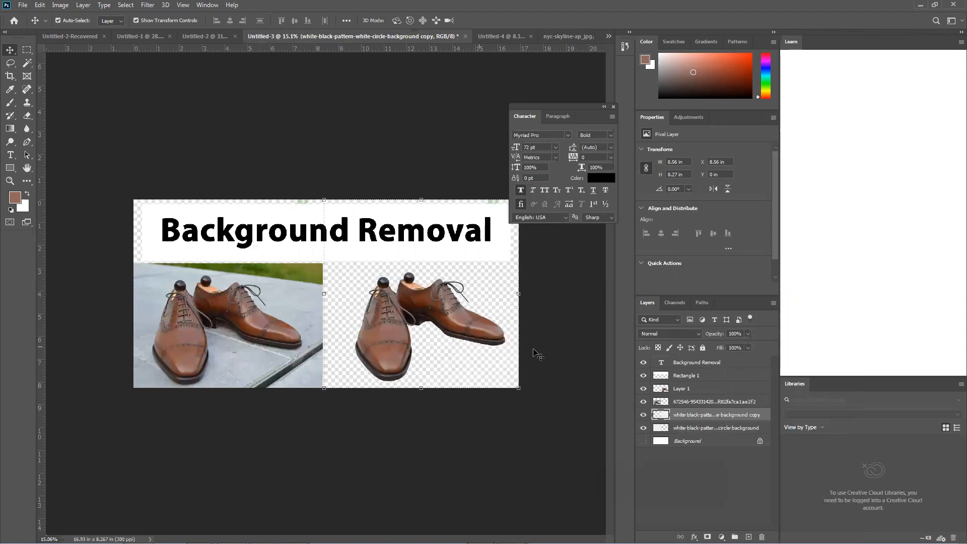
click(551, 351)
Reposition the duplicate checkerboard behind the cut-out shoes at about X 8.33 in, Y 0.2 in, bordering the original photo
mouse_move(356, 286)
mouse_down()
mouse_move(375, 267)
mouse_move(404, 310)
mouse_move(382, 276)
mouse_move(358, 287)
mouse_up()
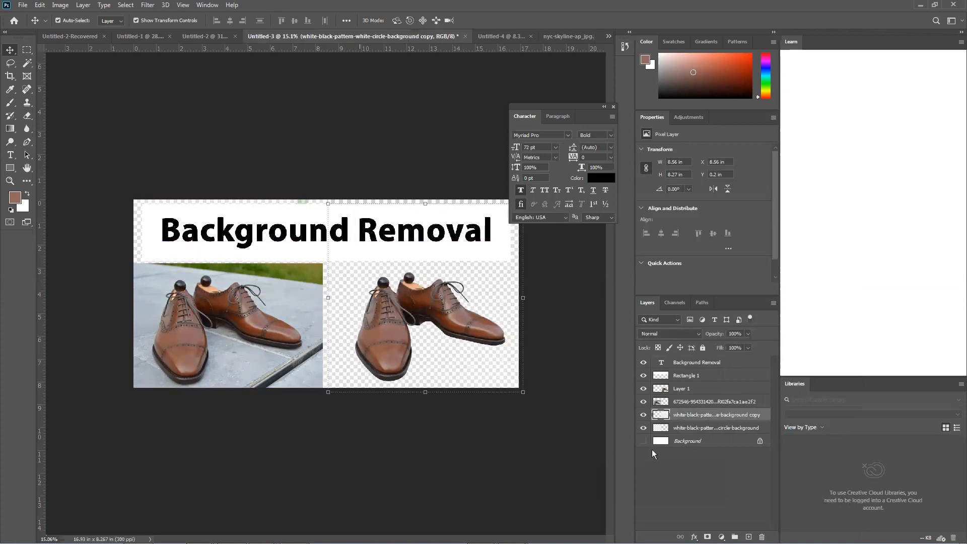
drag(425, 368, 486, 343)
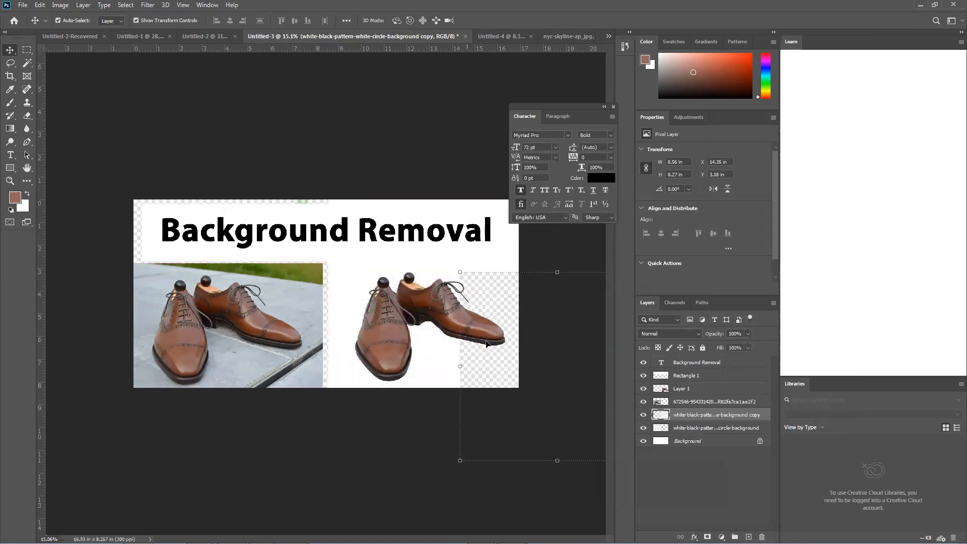
drag(504, 294, 373, 250)
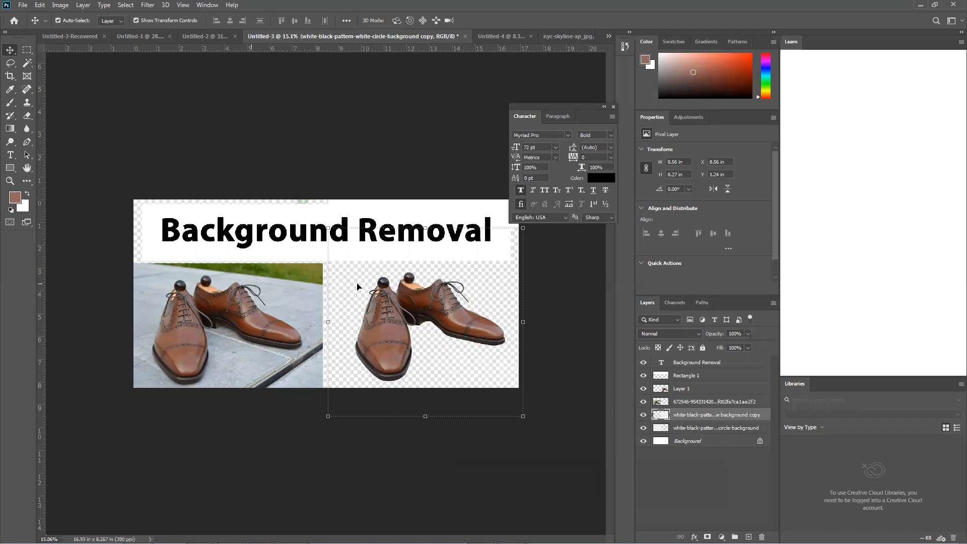
mouse_move(349, 283)
mouse_down()
mouse_move(358, 289)
mouse_move(341, 293)
mouse_move(412, 264)
mouse_move(353, 229)
mouse_move(363, 262)
mouse_move(349, 268)
mouse_up()
mouse_move(347, 337)
mouse_down()
mouse_move(335, 346)
mouse_move(372, 304)
mouse_move(329, 338)
mouse_up()
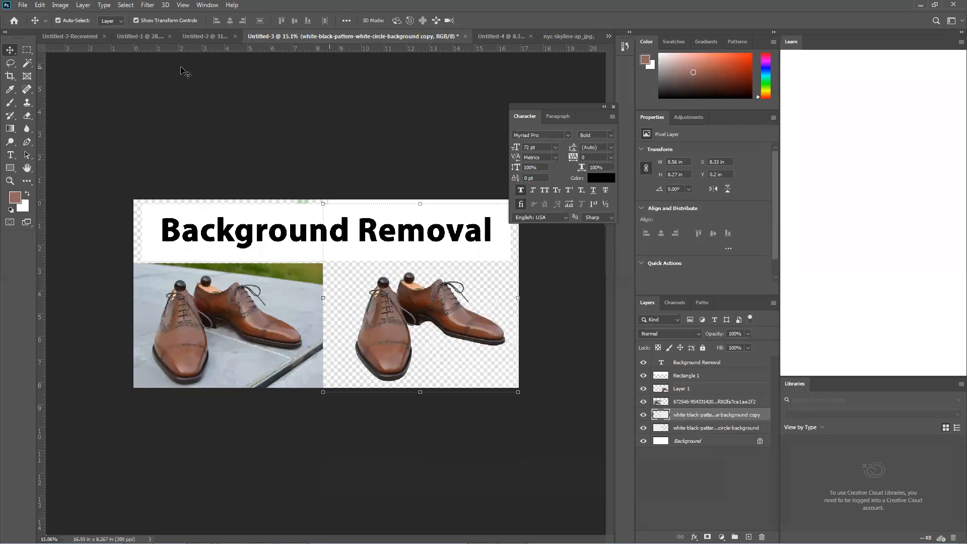
Switch to the Untitled-2-Recovered document containing the cosmetic box
click(150, 36)
click(91, 34)
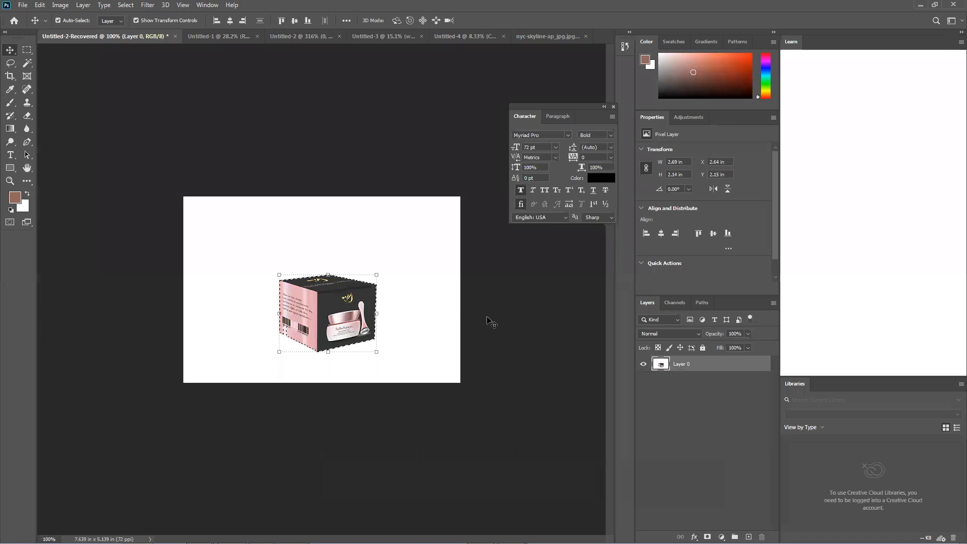
Deselect the cosmetic box and hide Layer 0 so only the canvas's transparency checkerboard shows
click(518, 336)
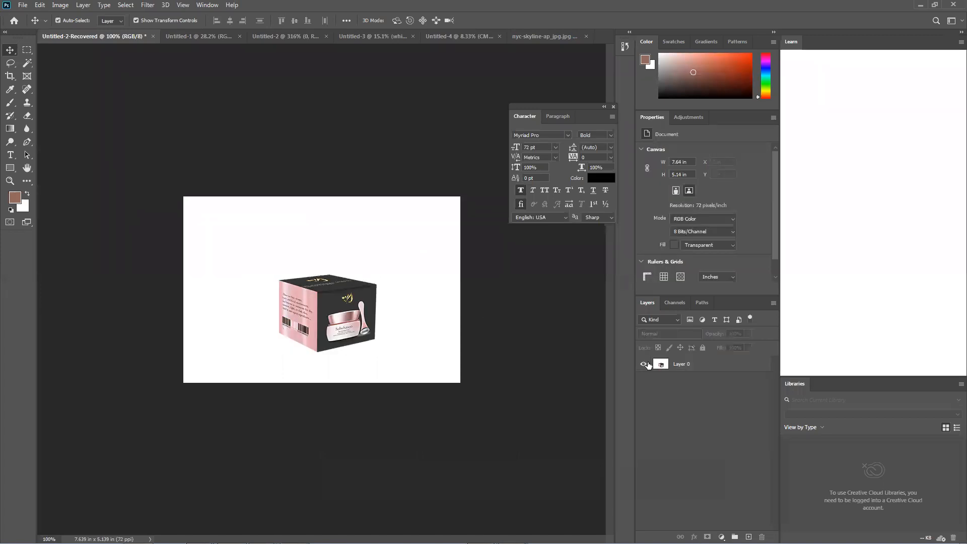
click(644, 364)
click(644, 364)
click(644, 364)
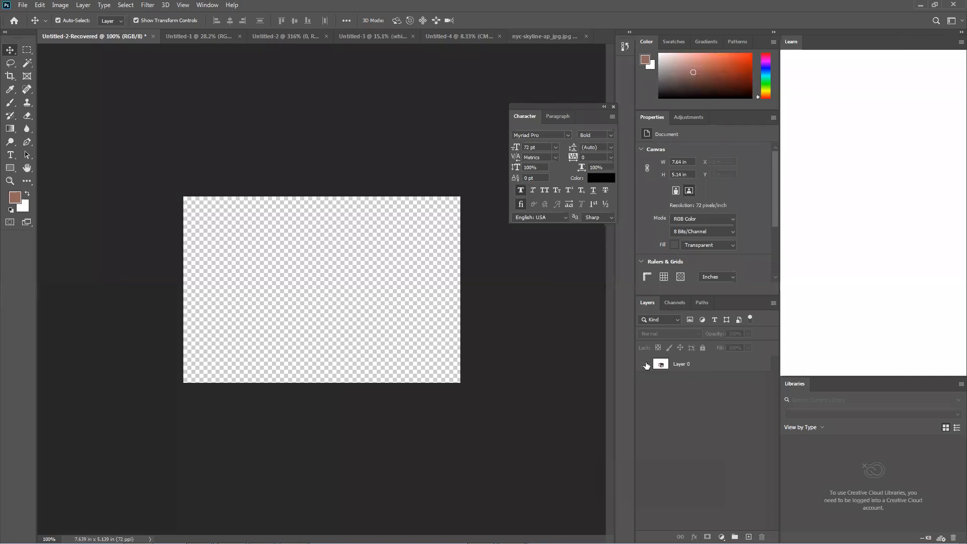
click(644, 364)
click(644, 364)
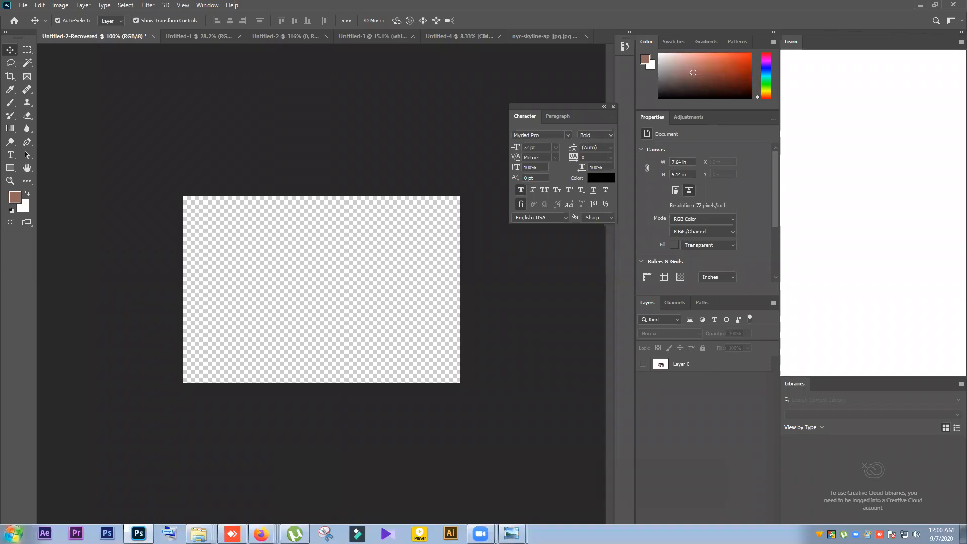
Search the installed programs for "sni" and launch the Snipping Tool
click(14, 533)
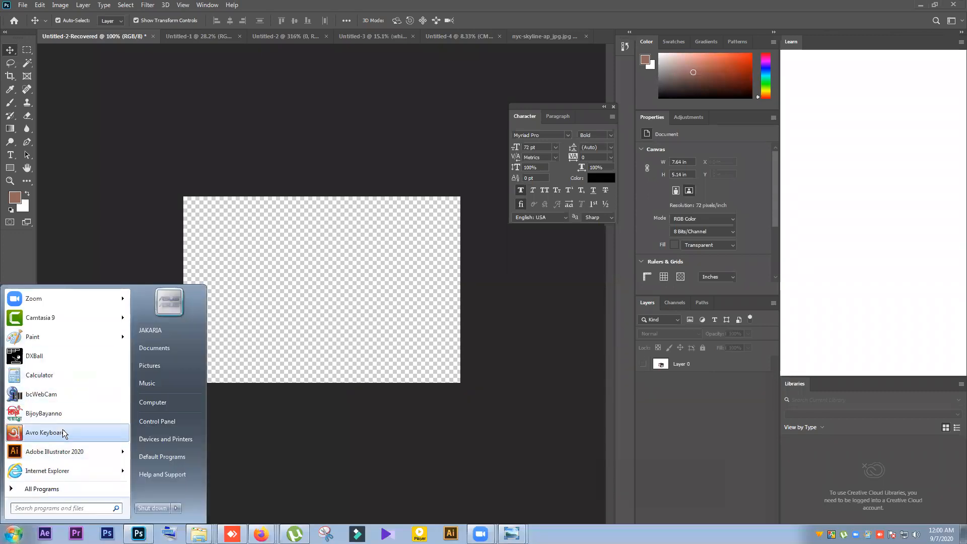
click(63, 506)
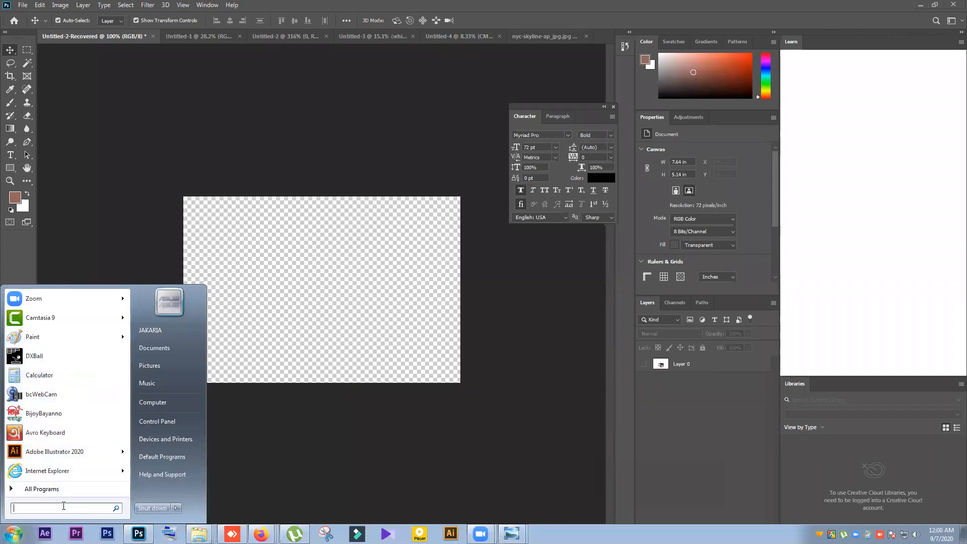
text(sni)
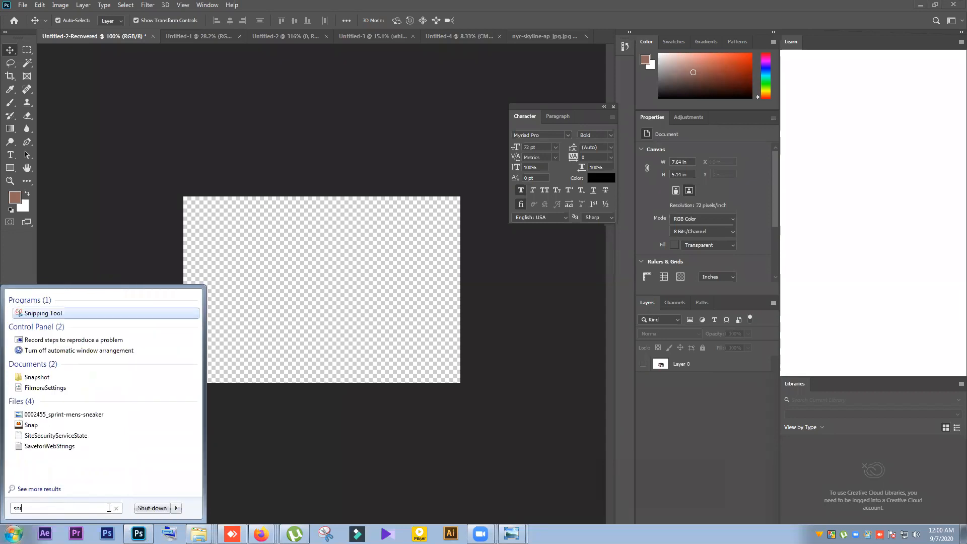
click(45, 313)
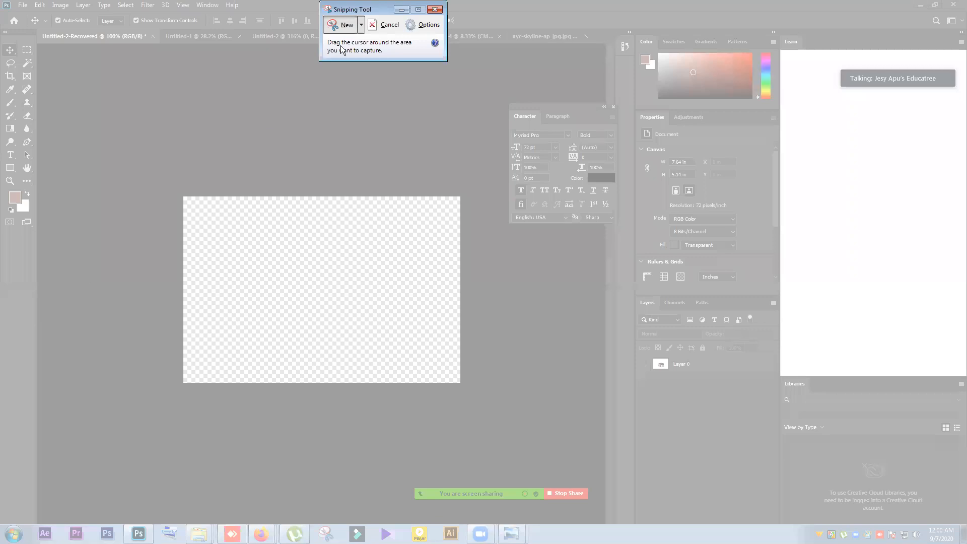
Capture a rectangular snip covering the empty checkerboard canvas, with the Snipping Tool window moved off its original spot
drag(388, 9, 471, 149)
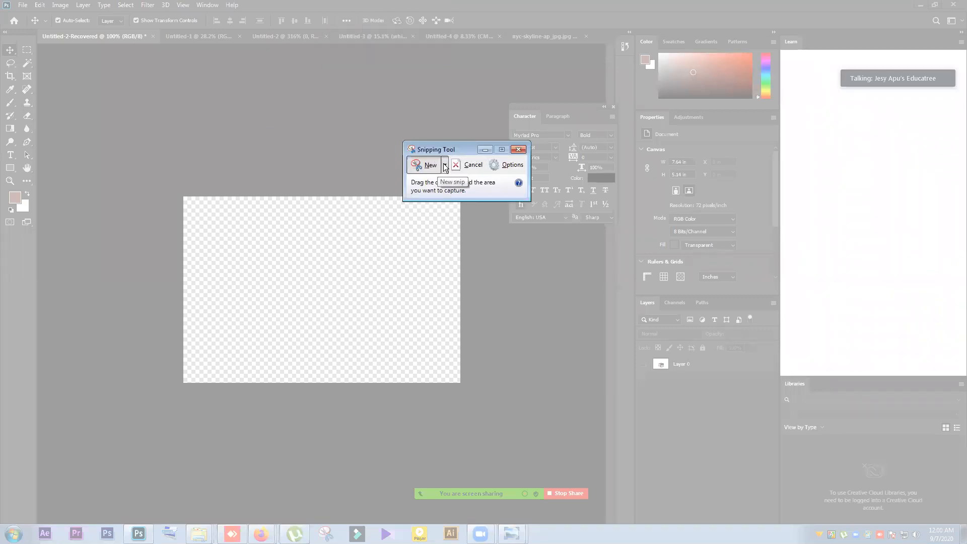
click(445, 166)
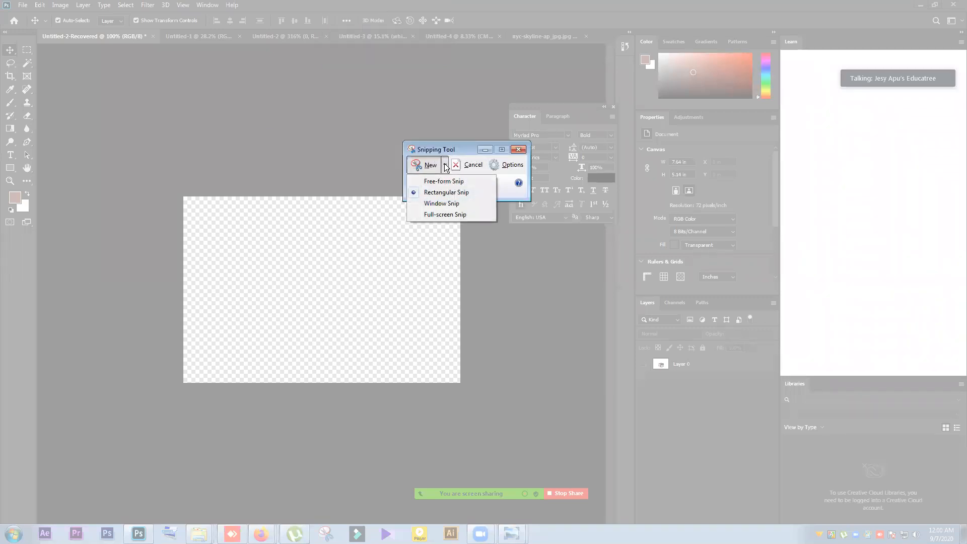
click(464, 193)
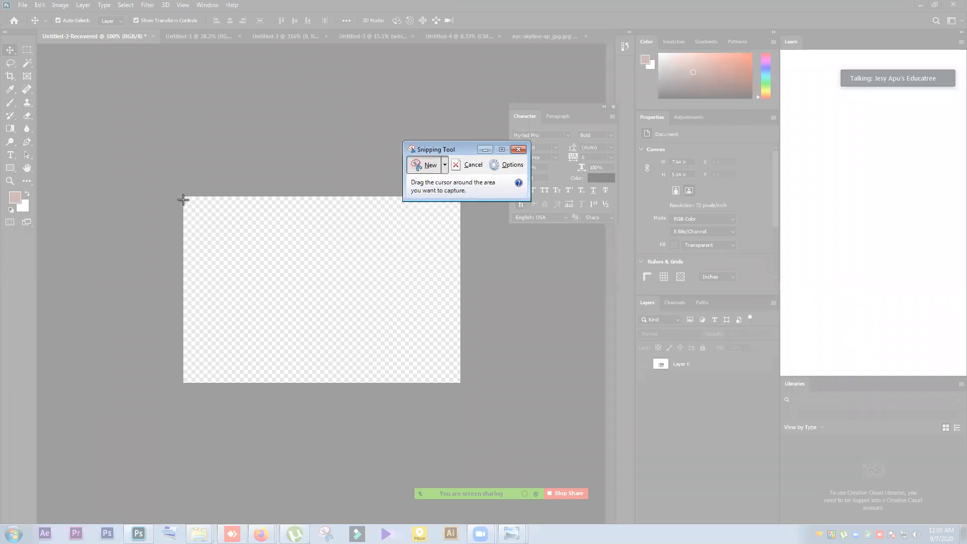
drag(183, 200, 460, 379)
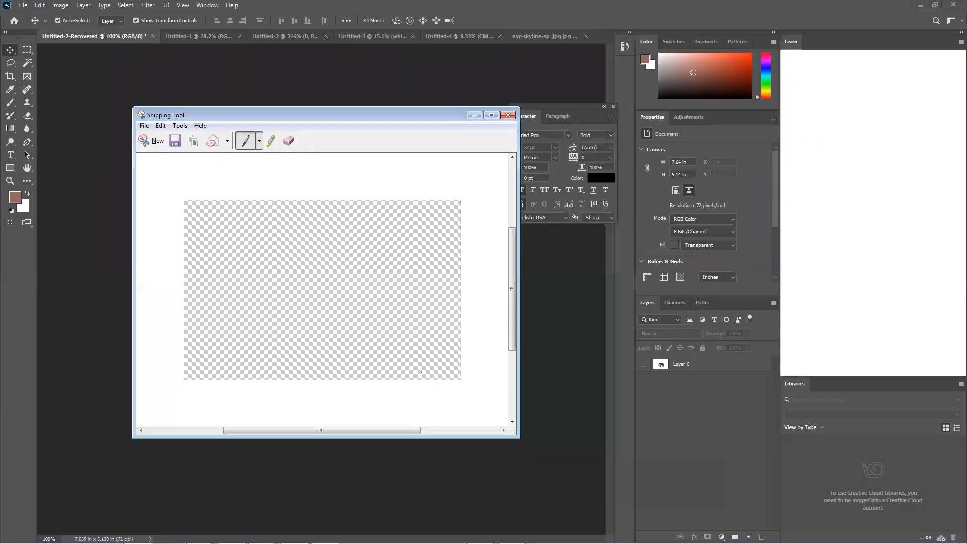
Save the checkerboard snip to the Desktop as a PNG named fghdfhgfh and minimize the Snipping Tool
click(144, 126)
click(166, 153)
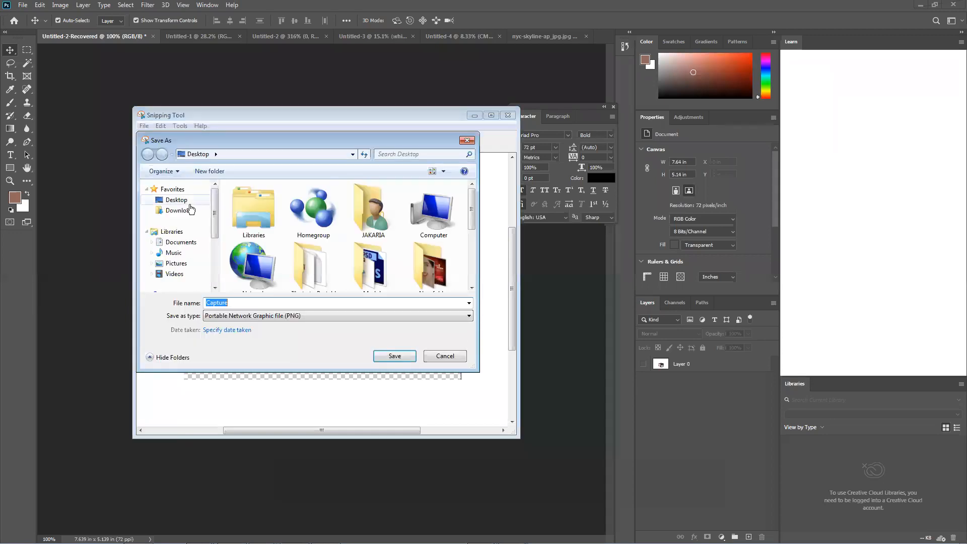
click(252, 303)
text(fghfghfgh)
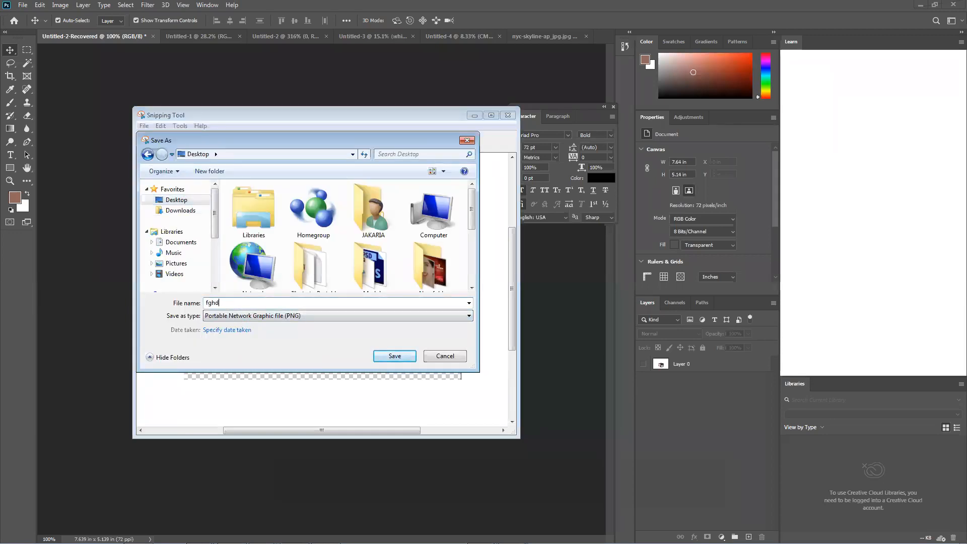
click(386, 358)
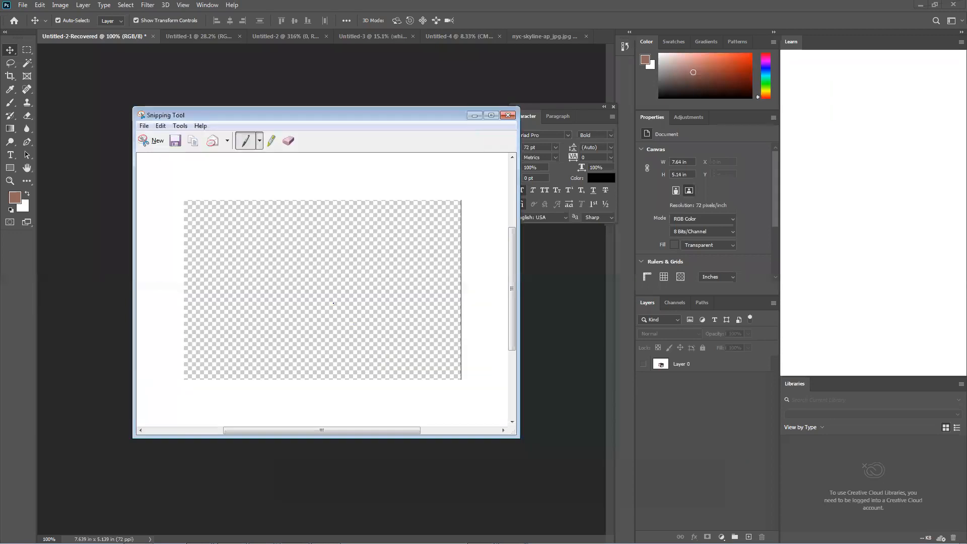
click(474, 115)
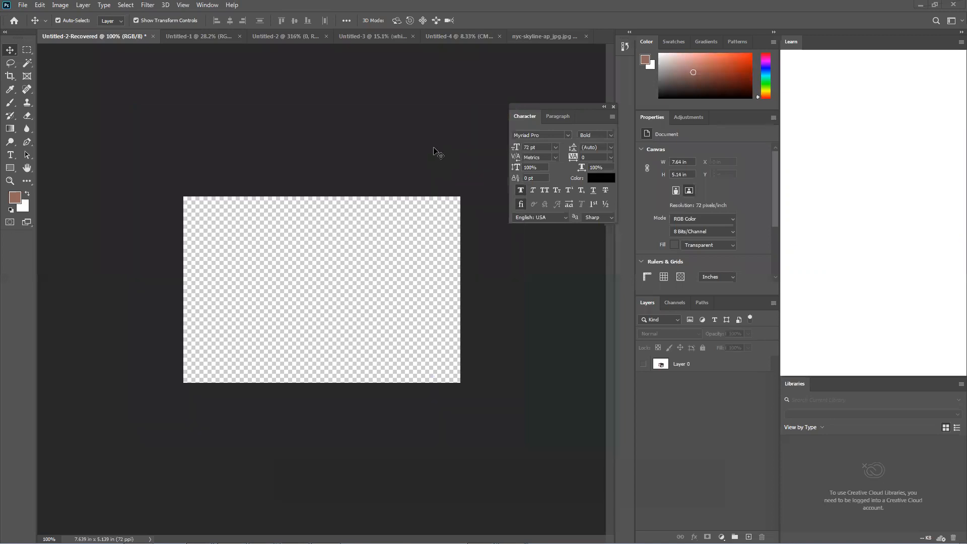
Switch to the Untitled-3 document and place the fghdfhgfh image from the Desktop folder onto its Background Removal canvas
click(508, 35)
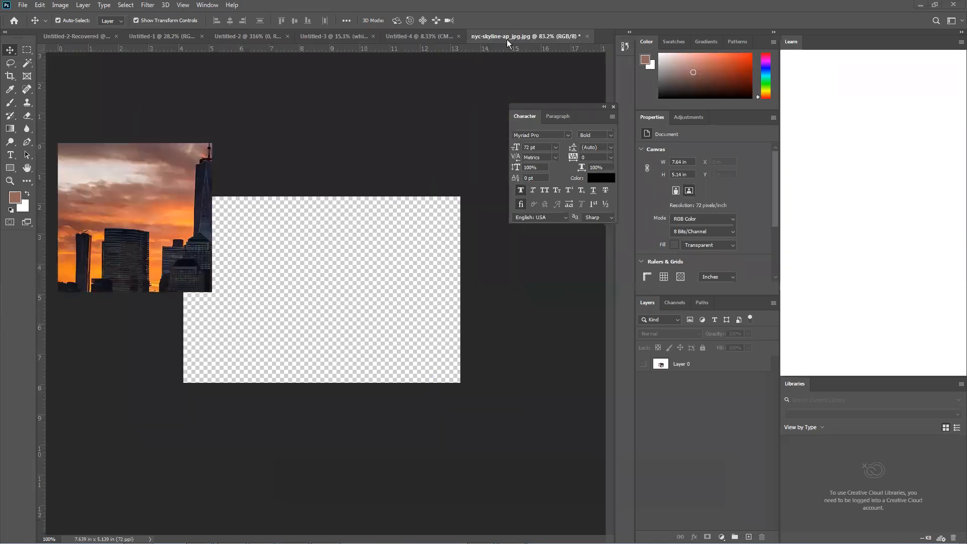
click(438, 38)
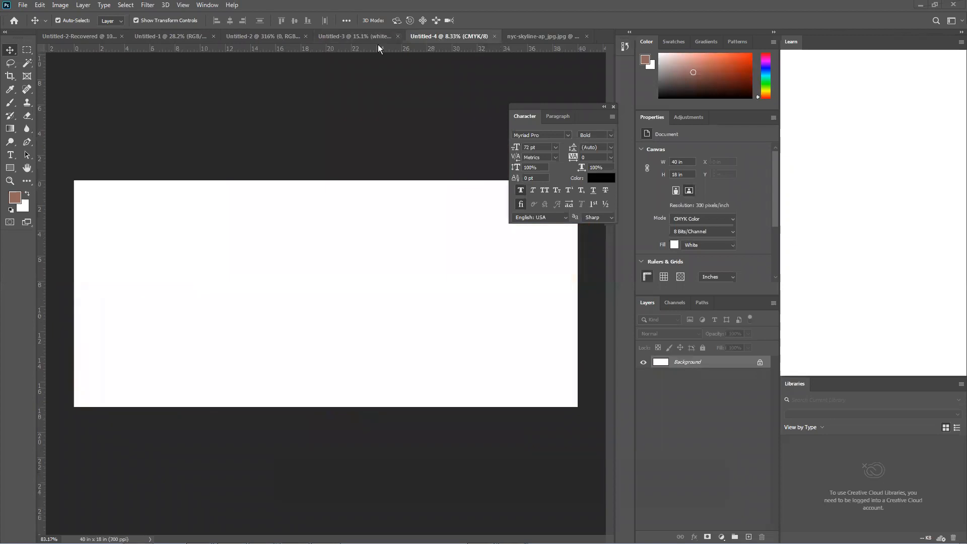
click(366, 35)
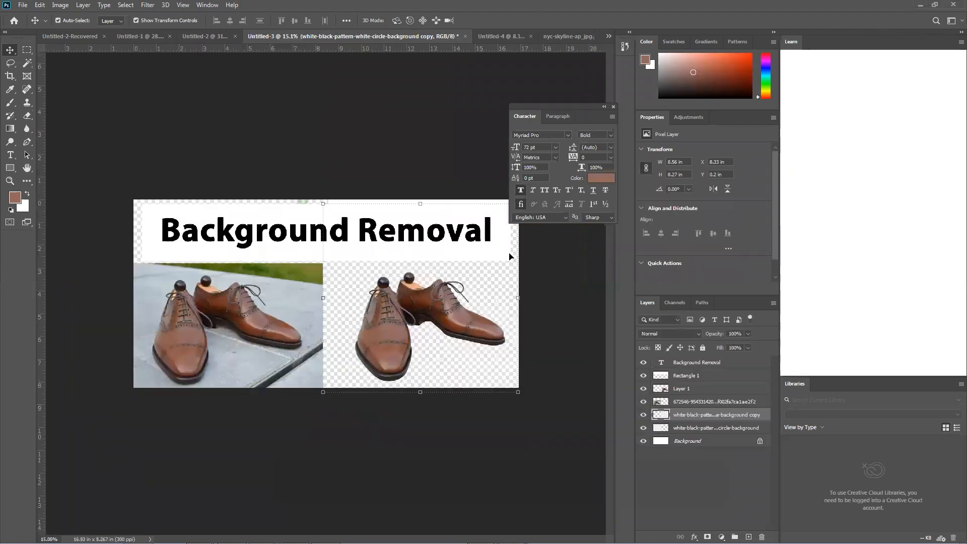
click(557, 323)
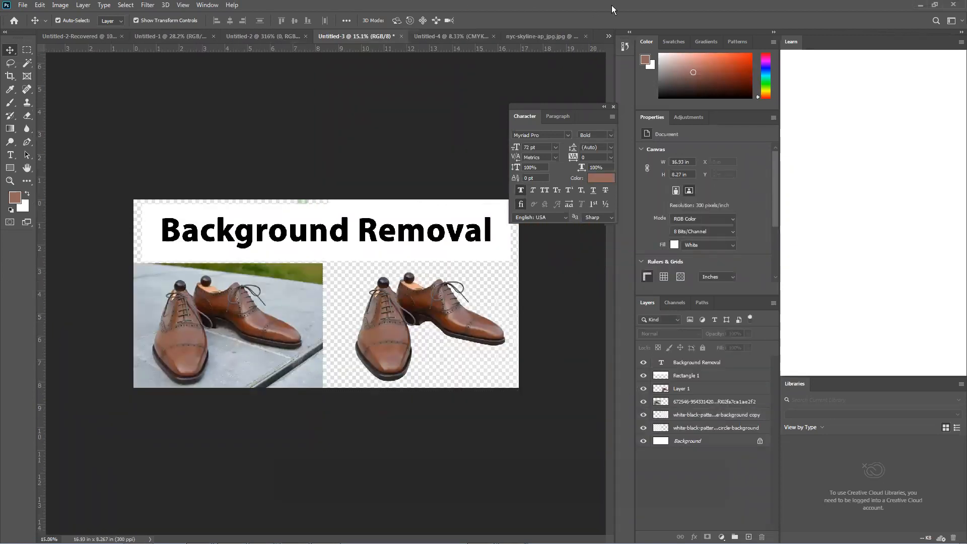
double_click(611, 5)
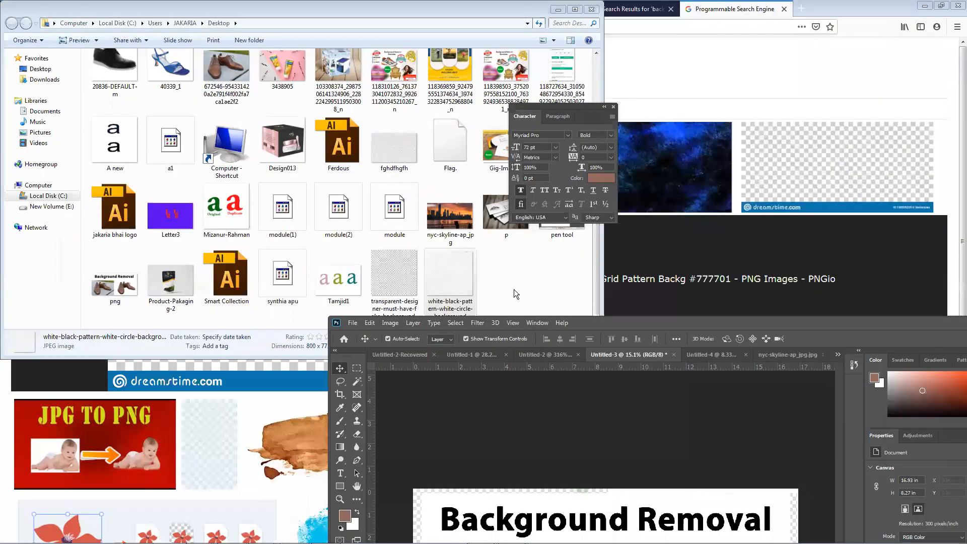
drag(394, 146, 560, 439)
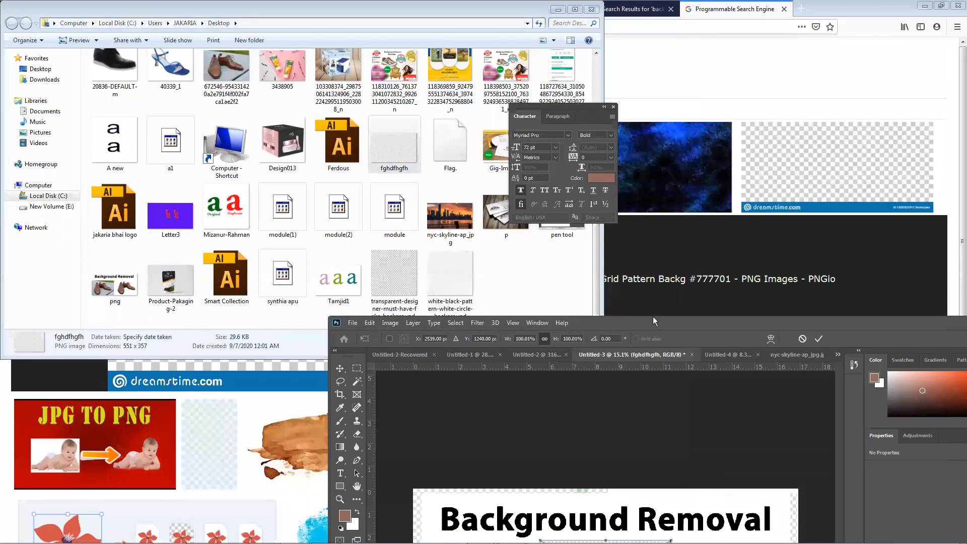
Enlarge the placed checkerboard to about 19.2 × 12.44 in, covering the canvas, and move its layer directly below the shoe photo layer
double_click(668, 321)
key(Return)
drag(368, 308, 556, 394)
key(Return)
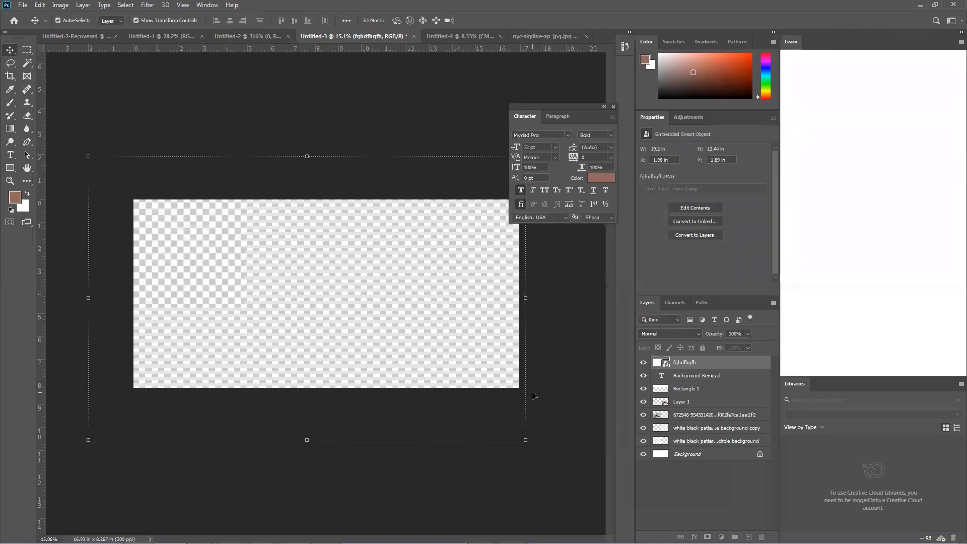
drag(699, 364, 699, 418)
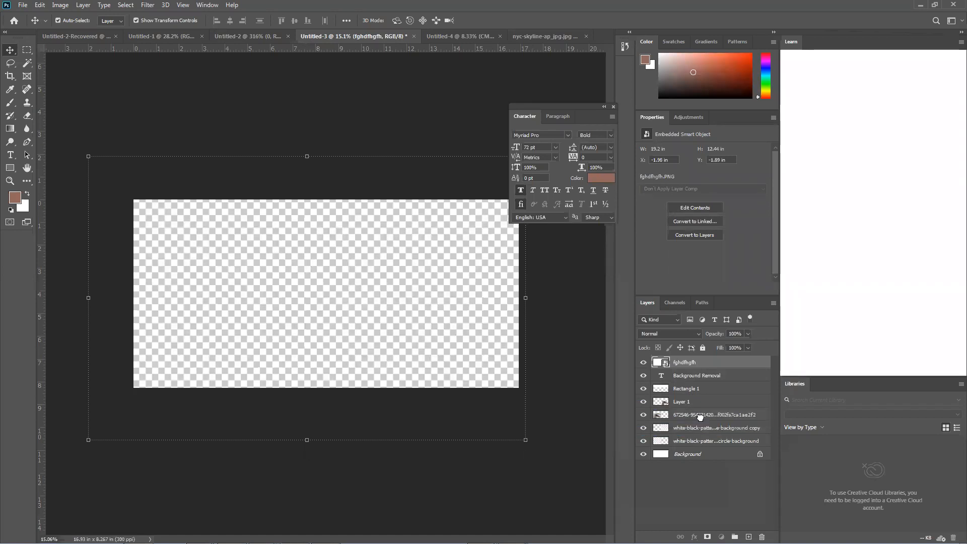
click(60, 254)
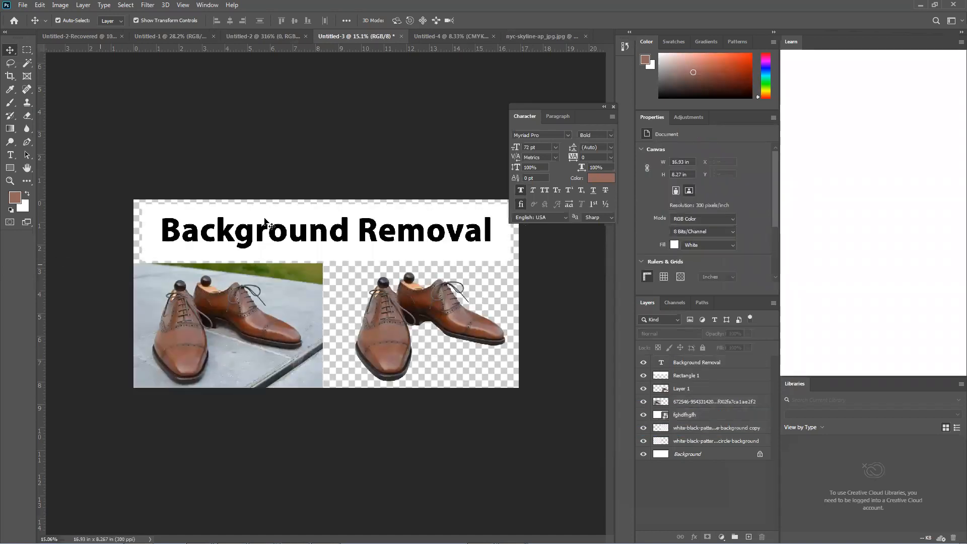
Save the shoe comparison to the Desktop as a JPEG named ghysh with quality 8 (High) and Baseline ("Standard") format
click(22, 5)
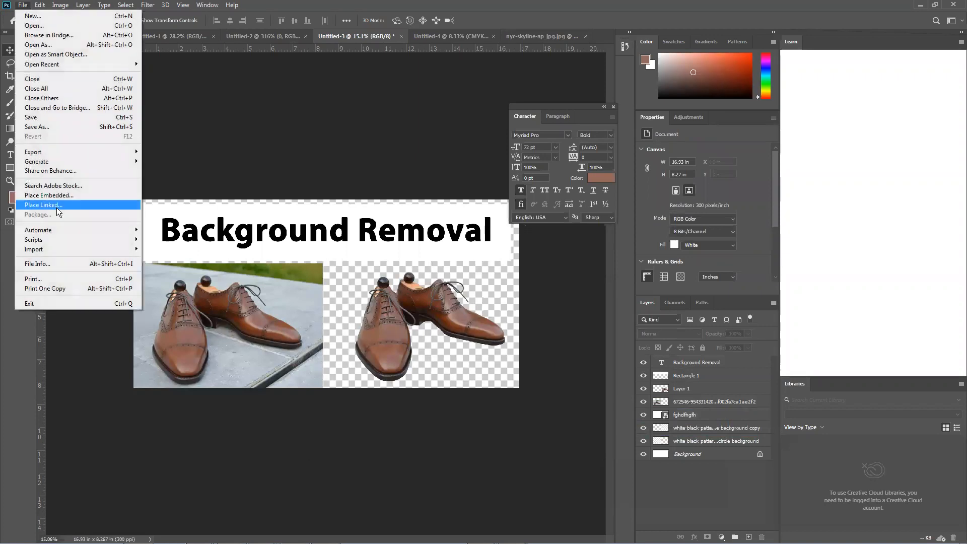
click(36, 127)
click(119, 447)
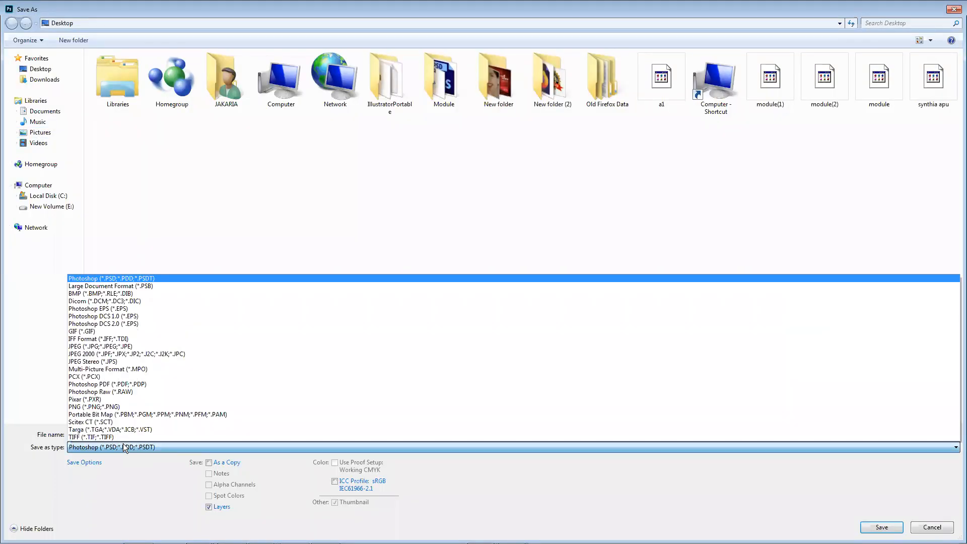
click(131, 347)
click(281, 434)
text(ghysh)
click(876, 527)
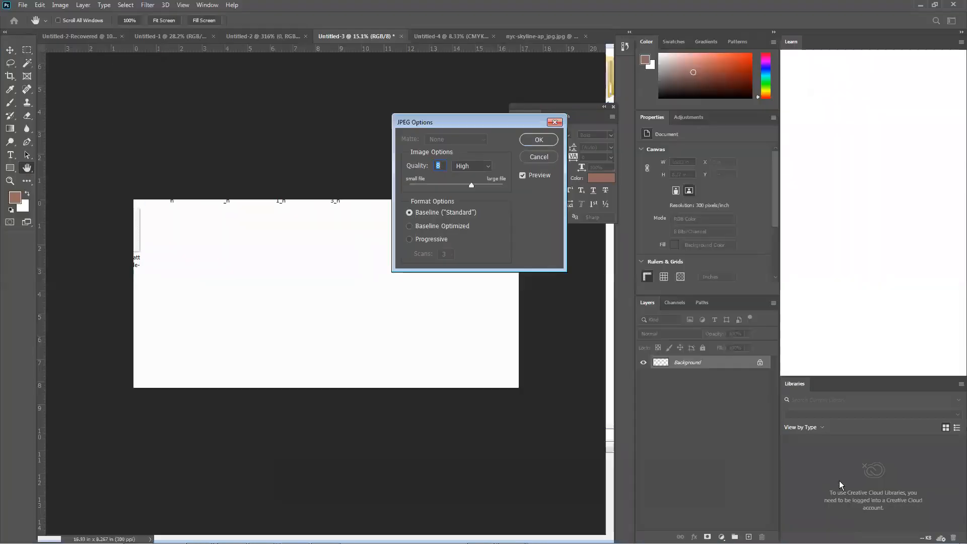
click(539, 140)
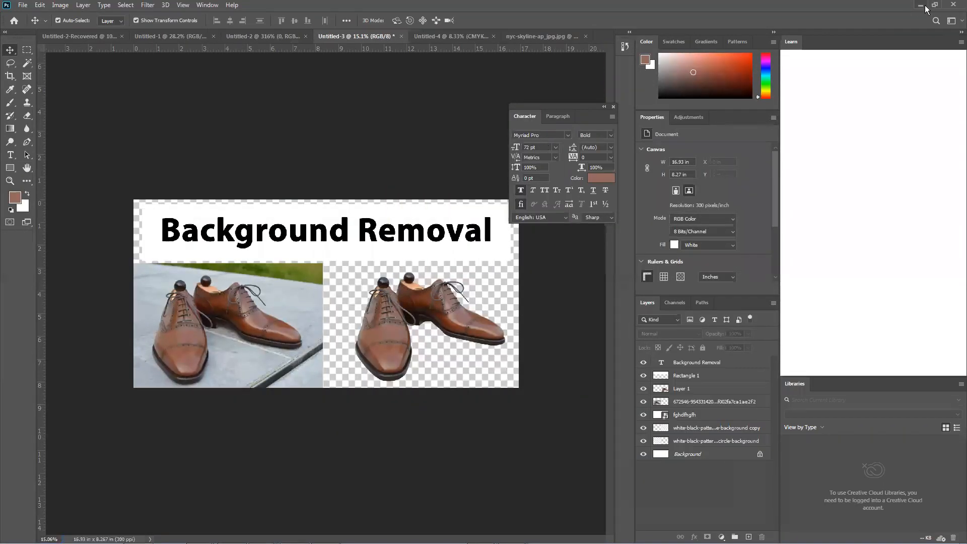
Minimize Photoshop and the browser, and view the ghysh JPEG from the Desktop folder
click(924, 6)
click(851, 9)
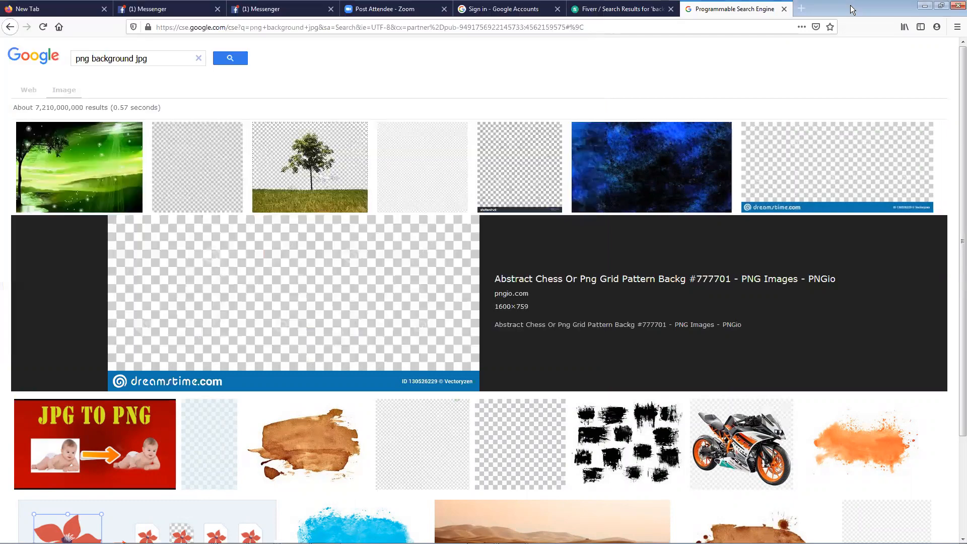
click(925, 7)
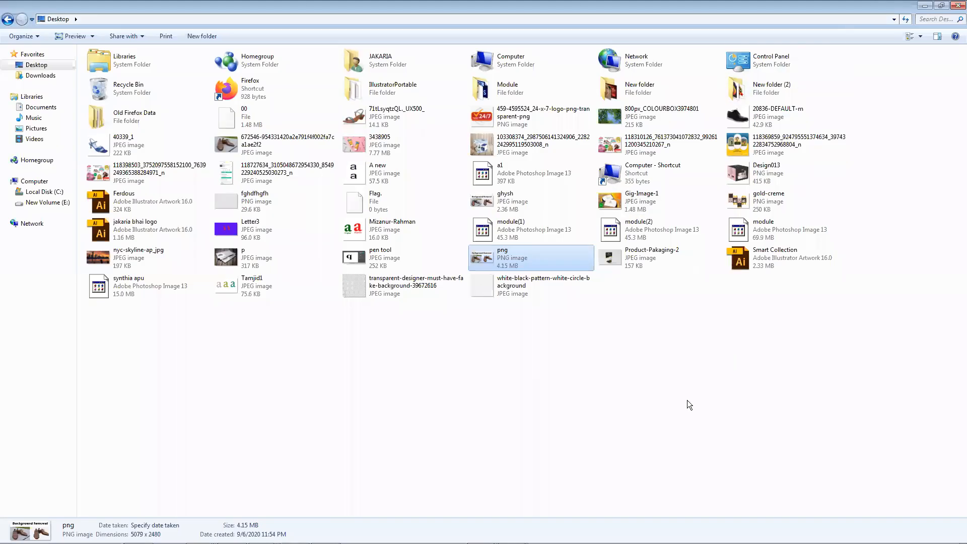
click(508, 336)
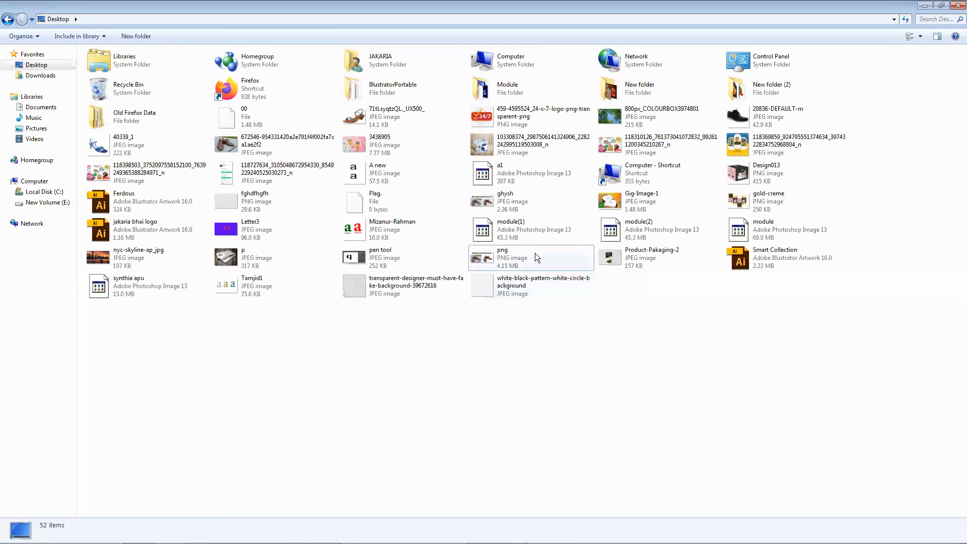
double_click(535, 211)
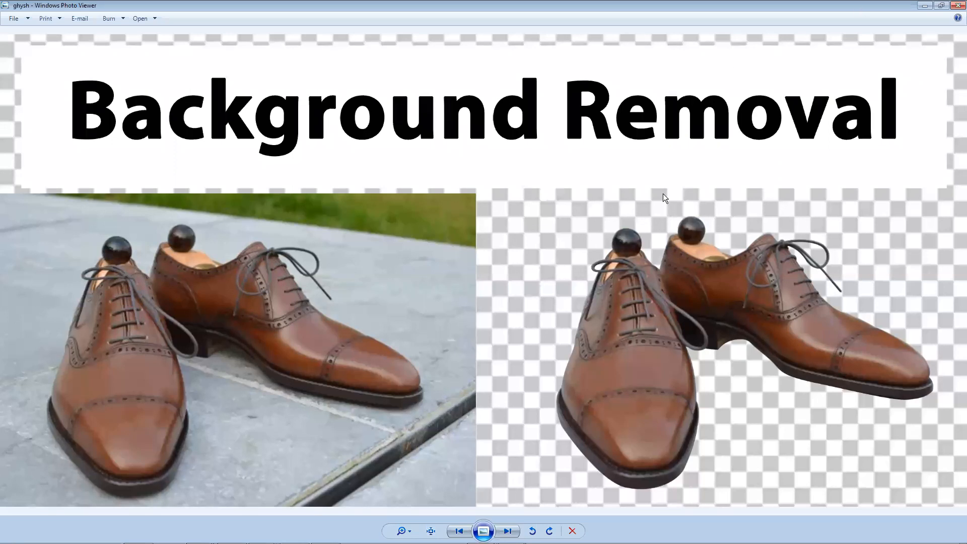
Minimize the image viewer and folder window, and reopen the ghysh image directly from the desktop
click(917, 7)
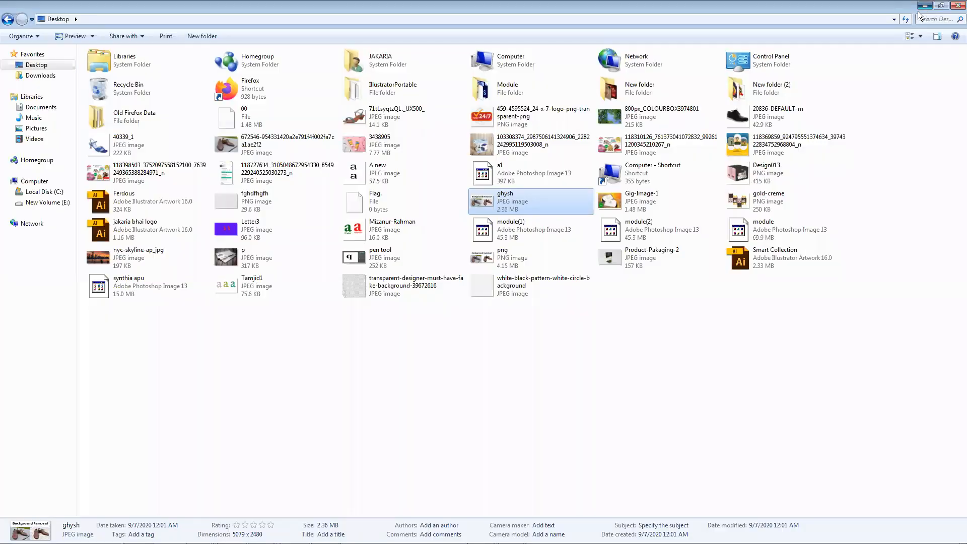
click(923, 6)
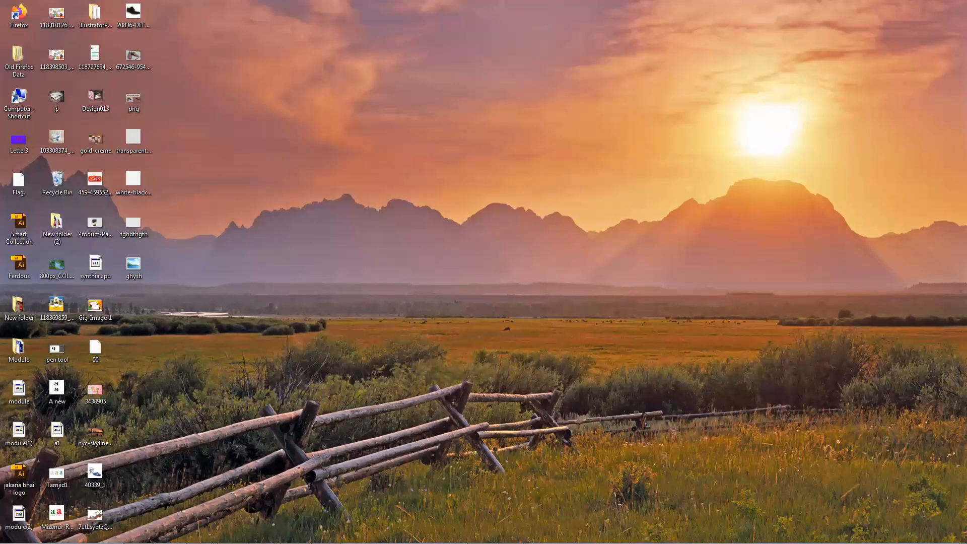
double_click(142, 275)
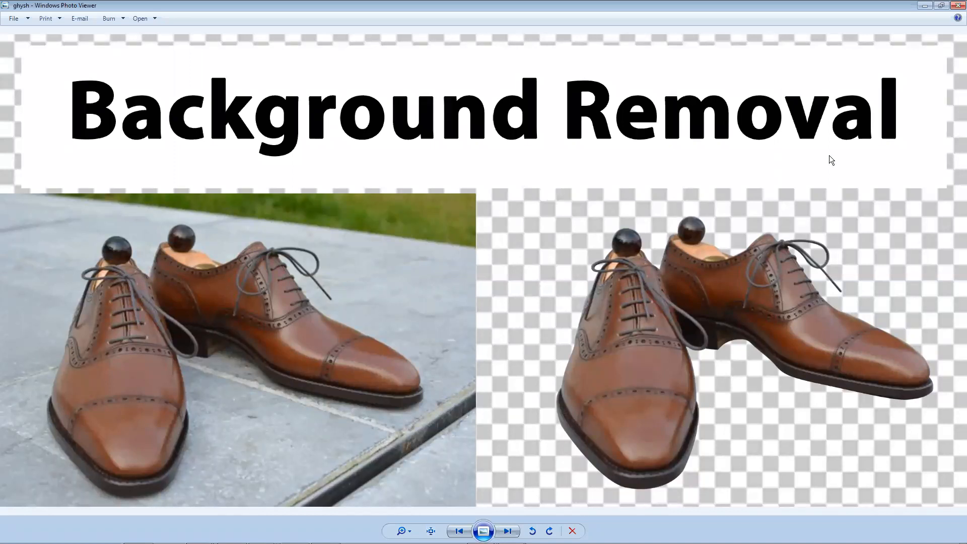
Close the ghysh image, reopen it from the desktop for another look, and close the viewer again
click(956, 6)
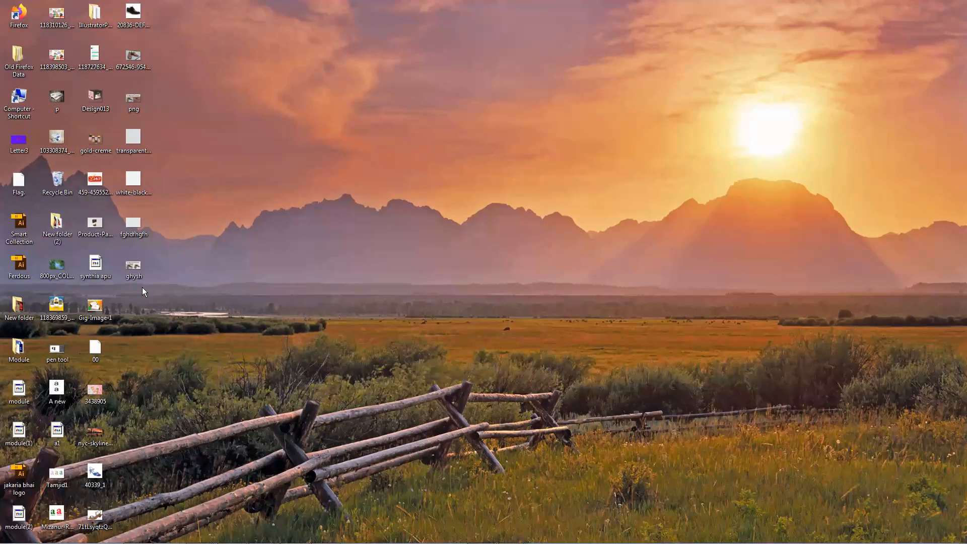
double_click(134, 267)
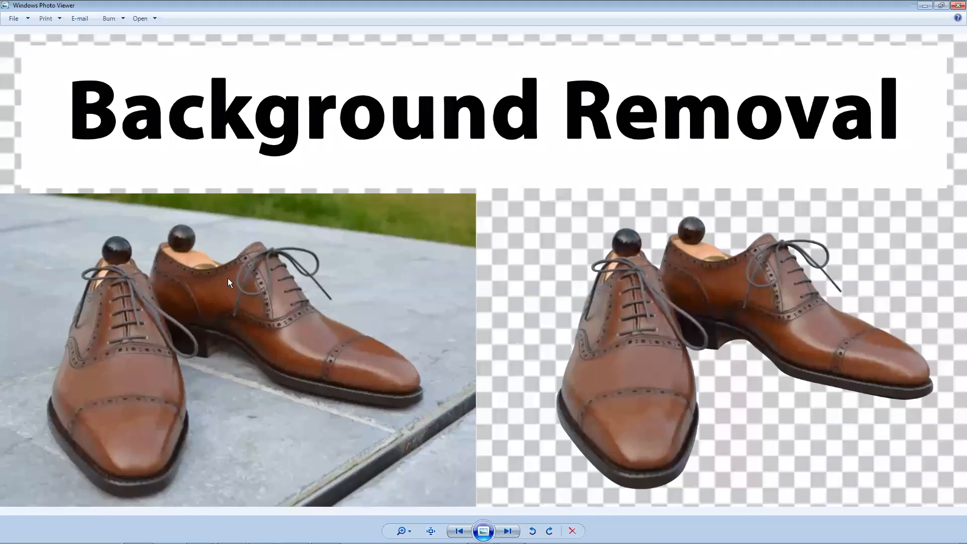
click(956, 6)
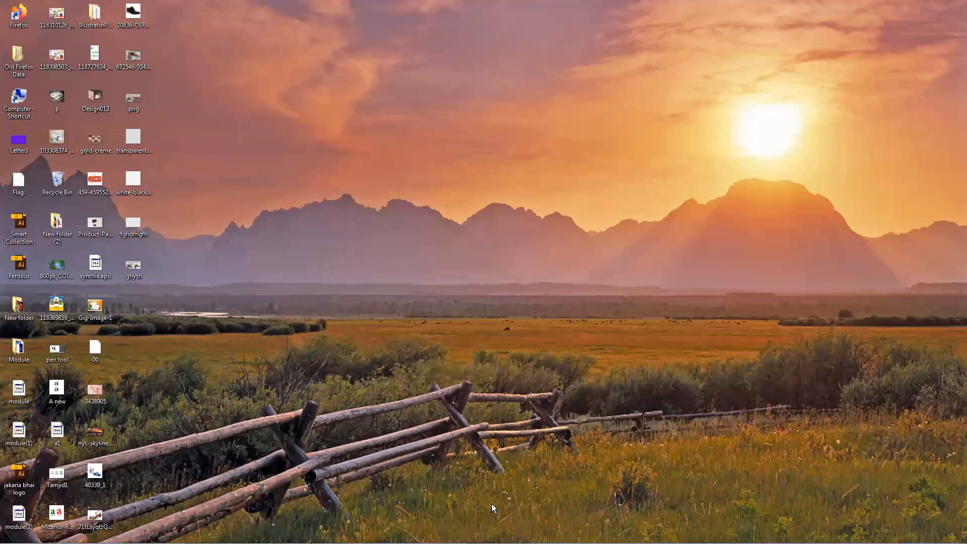
Switch to Photoshop and hide both the 0 text layer and the Background layer in the Untitled-2 document
mouse_move(491, 543)
click(138, 532)
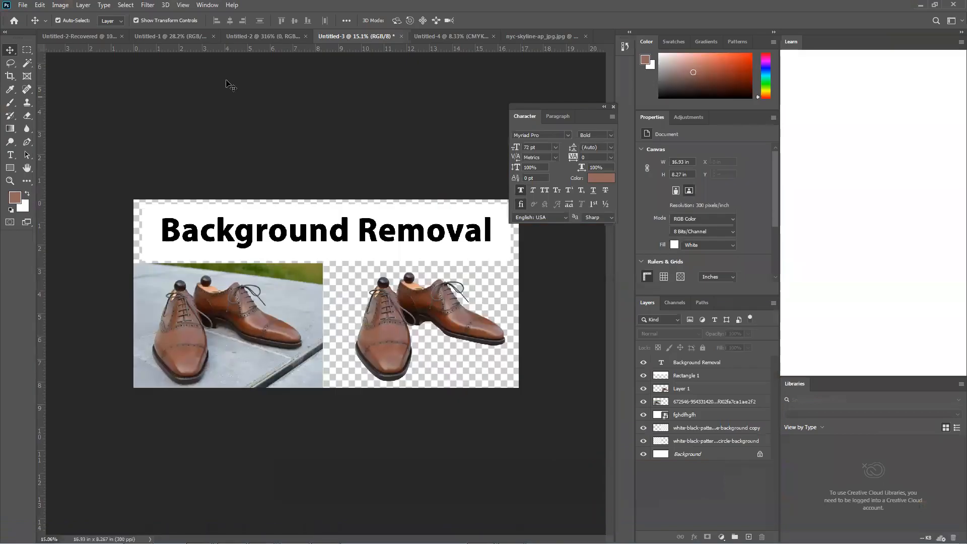
click(245, 36)
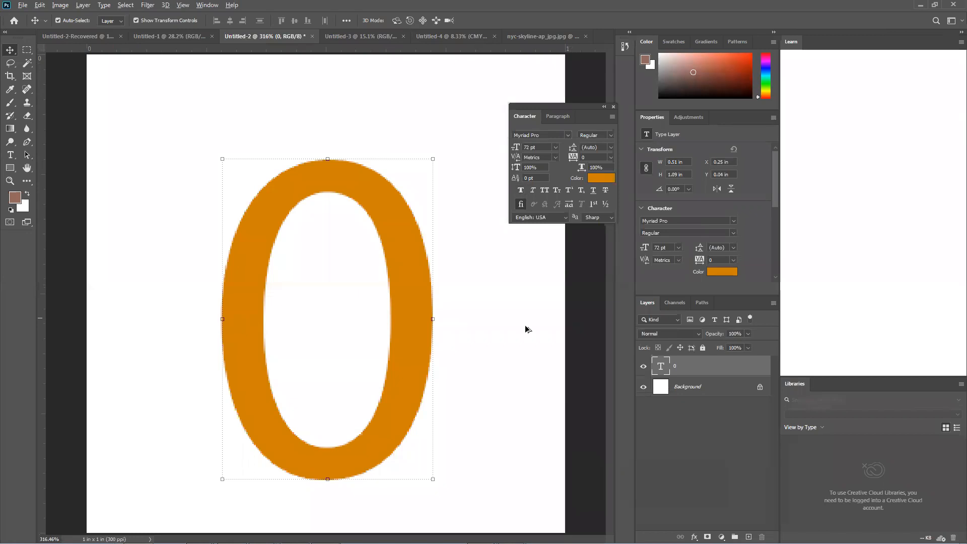
scroll(526, 329, down, 4)
drag(643, 369, 643, 387)
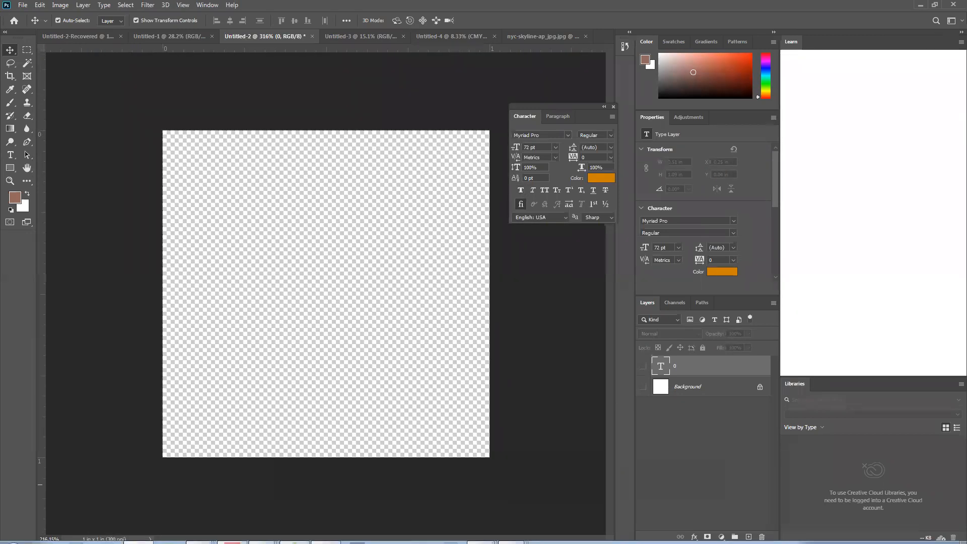
Take a rectangular snip of the transparent canvas and neighbouring panels with Snipping Tool, then close it without saving the snip
click(14, 532)
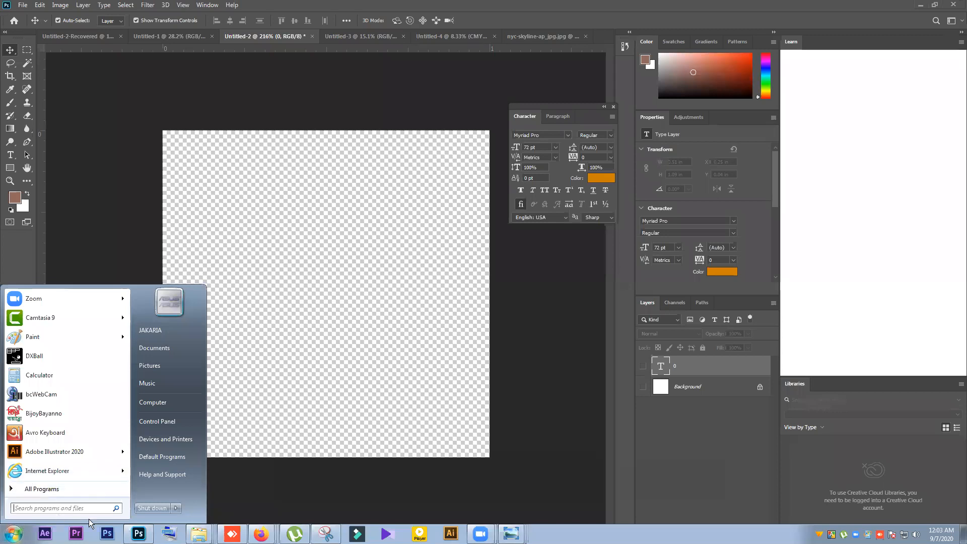
click(326, 533)
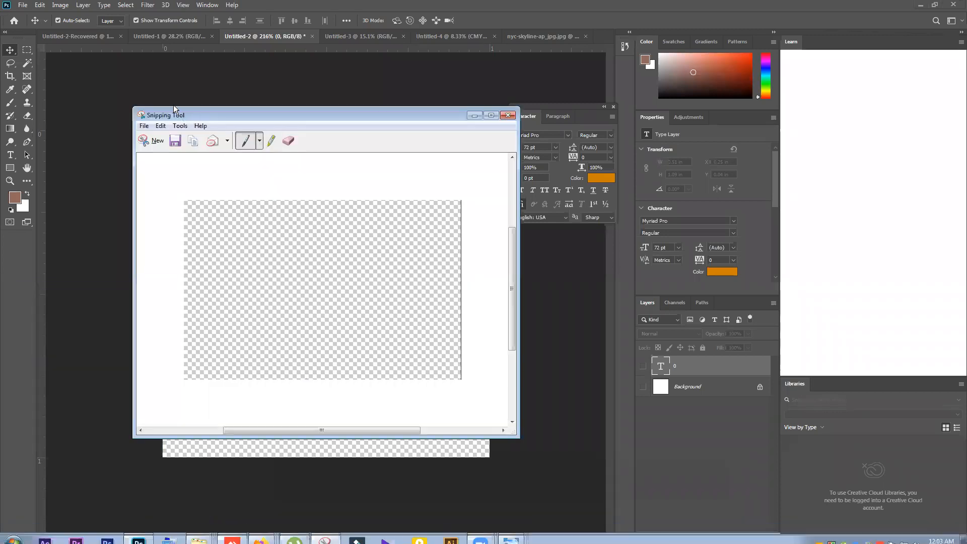
click(153, 141)
drag(421, 149, 483, 78)
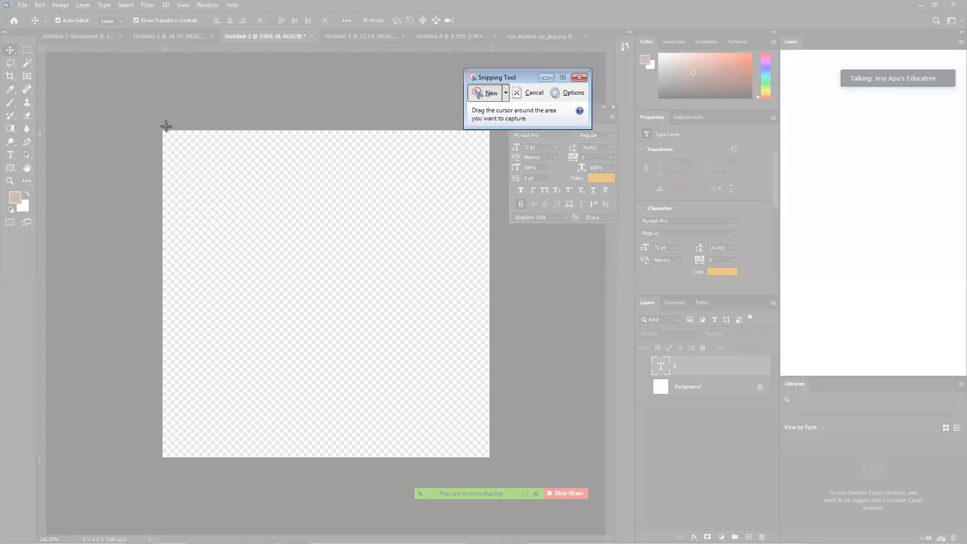
drag(164, 131, 887, 516)
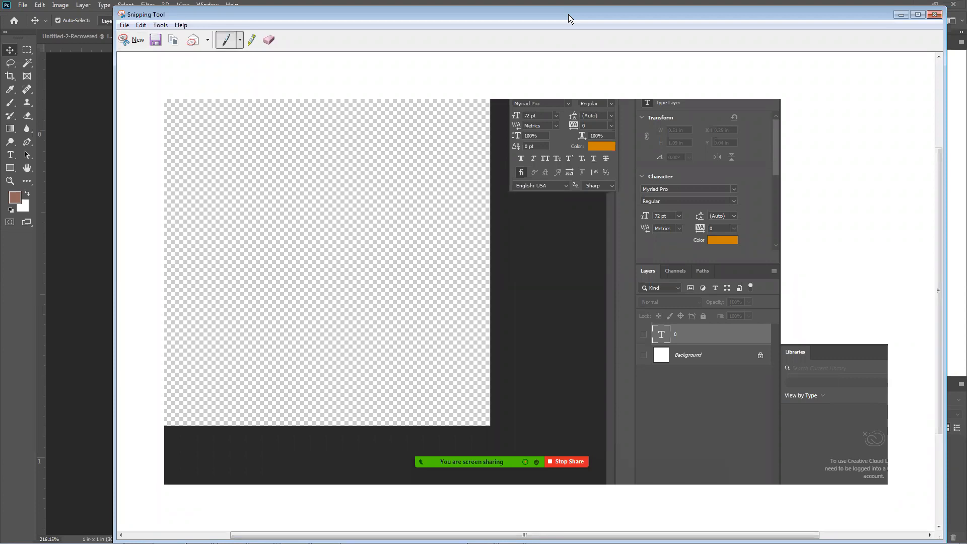
drag(568, 15, 448, 185)
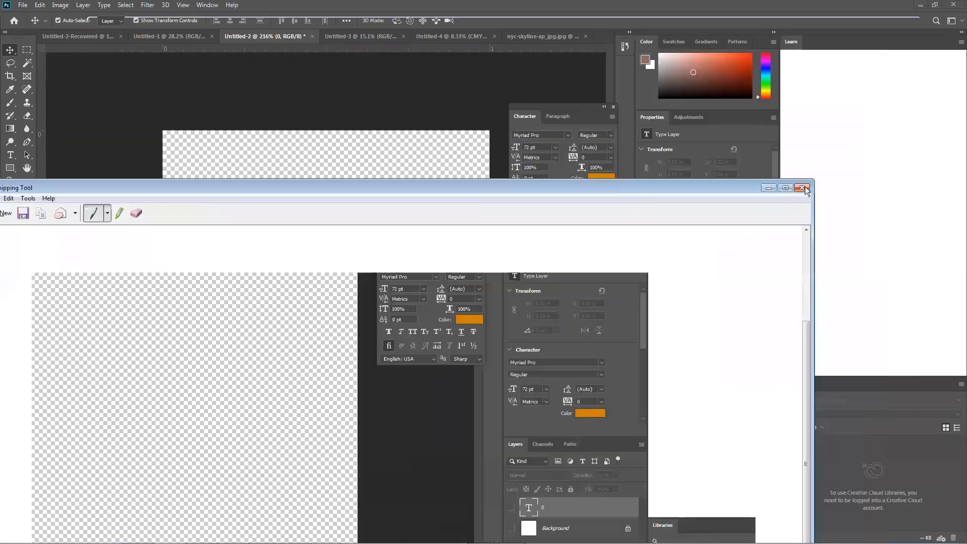
click(802, 188)
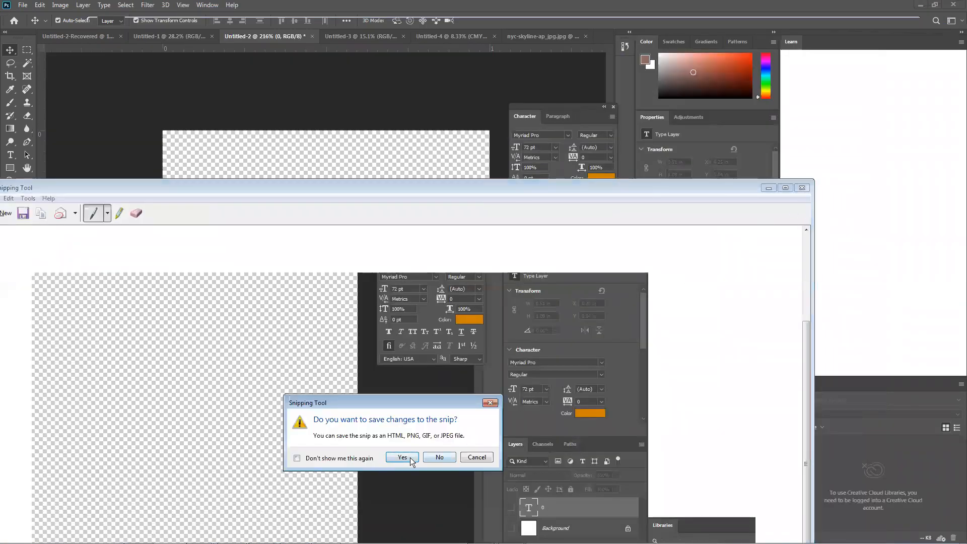
click(439, 457)
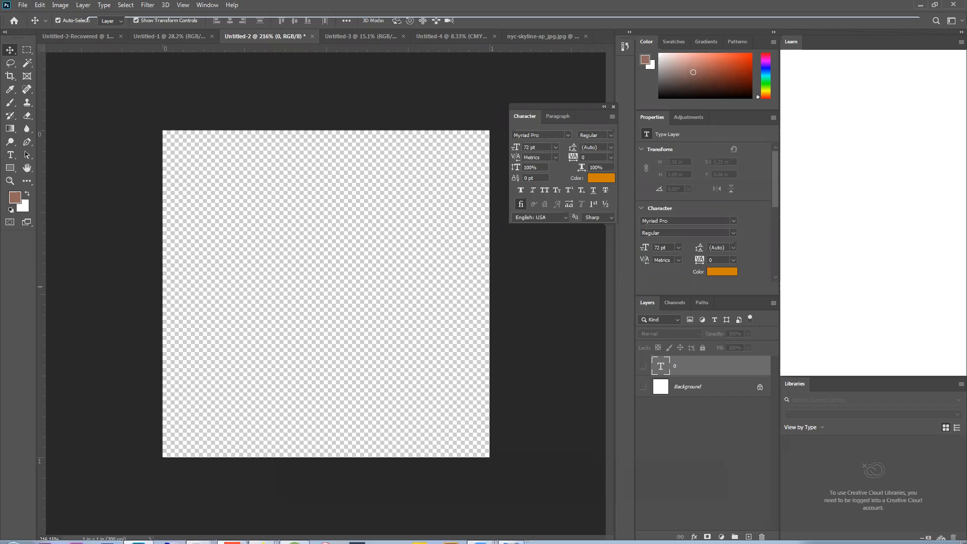
Capture the whole Photoshop window using Snipping Tool's Window Snip mode and discard the capture
mouse_move(339, 531)
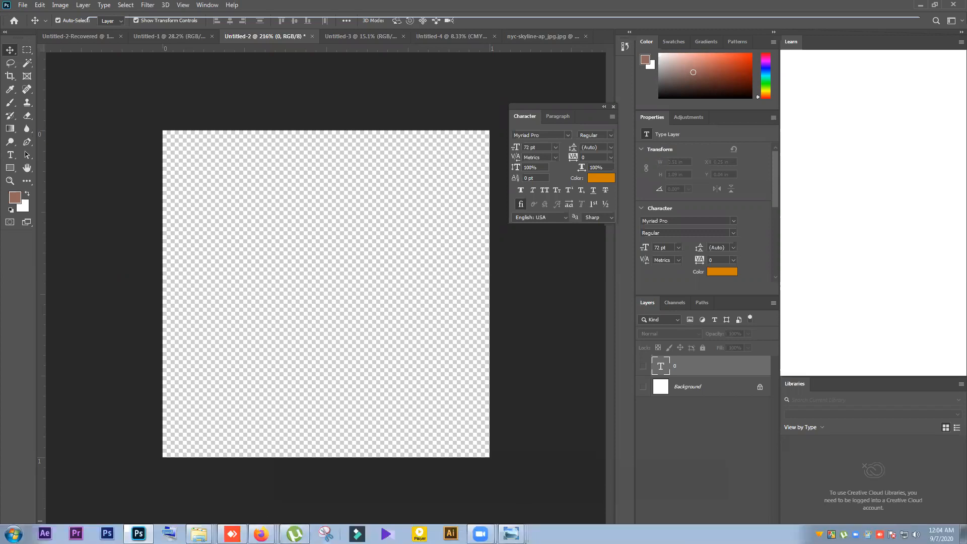
right_click(326, 533)
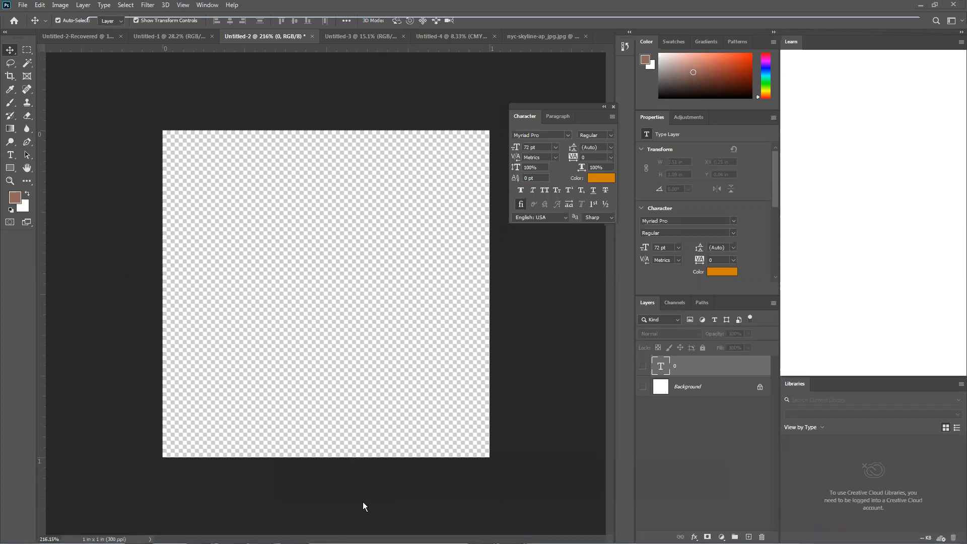
mouse_move(262, 542)
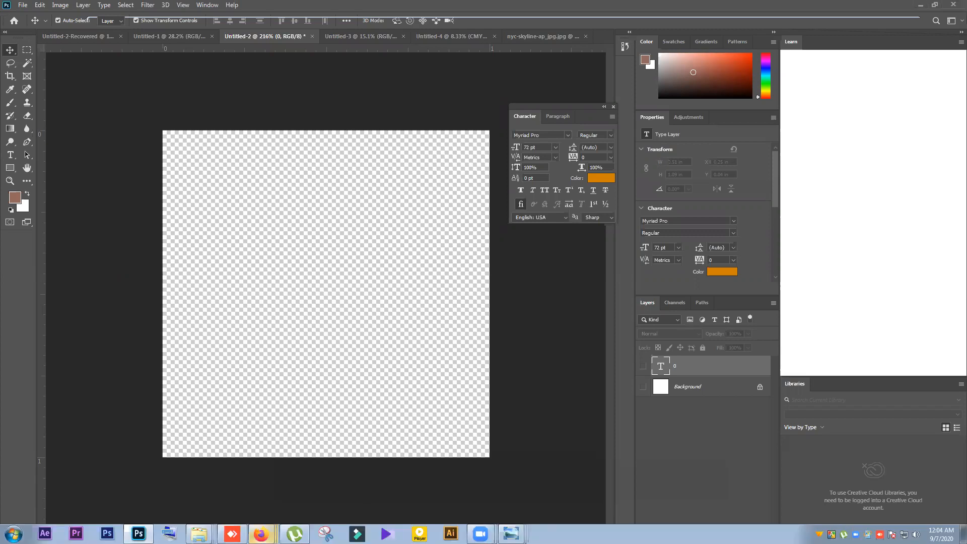
click(326, 533)
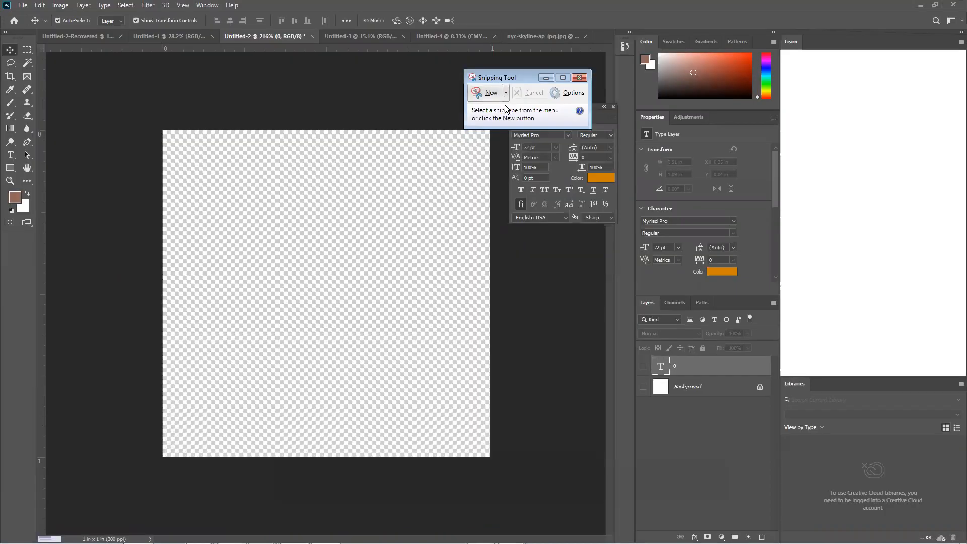
click(503, 94)
click(506, 92)
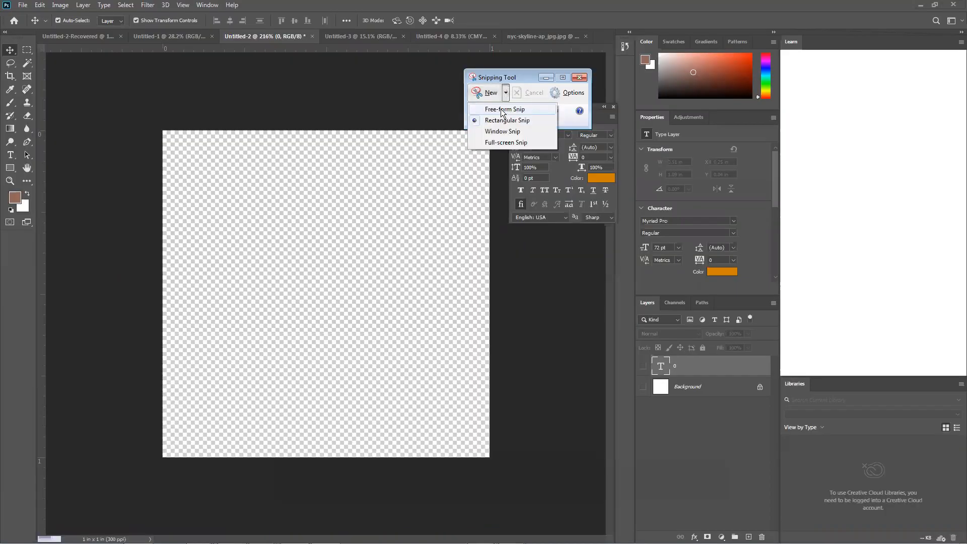
click(497, 131)
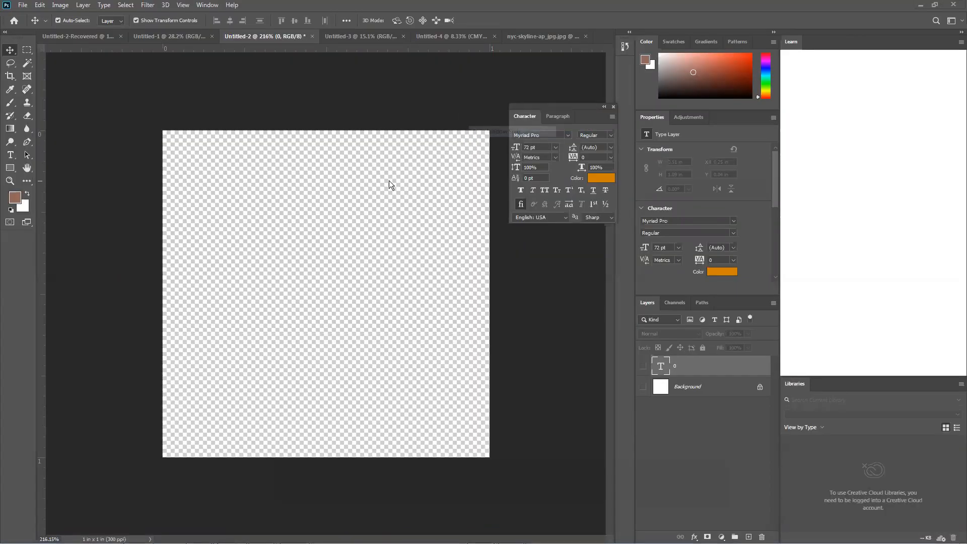
click(388, 180)
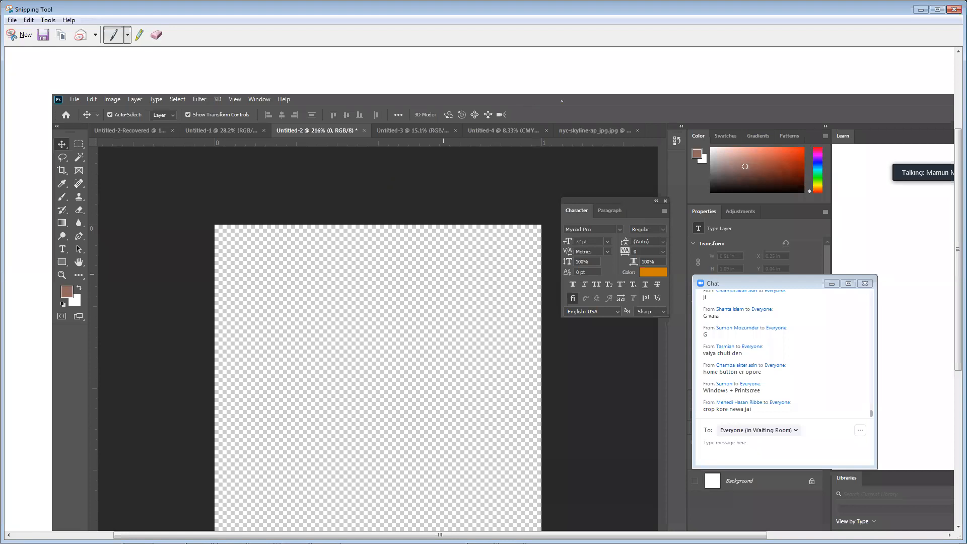
click(953, 9)
click(524, 280)
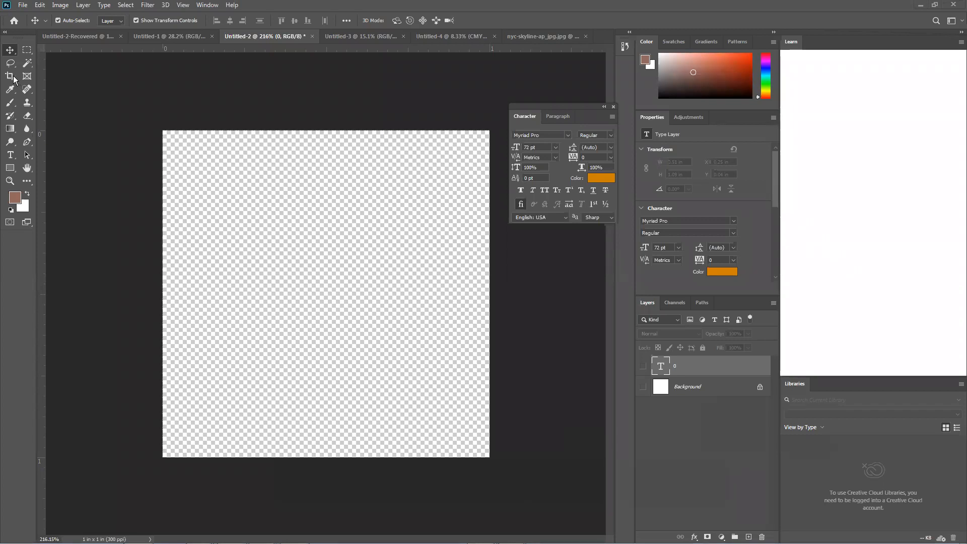
Switch to the Untitled-2-Recovered document and make Layer 0 with the product box visible
click(145, 39)
click(83, 37)
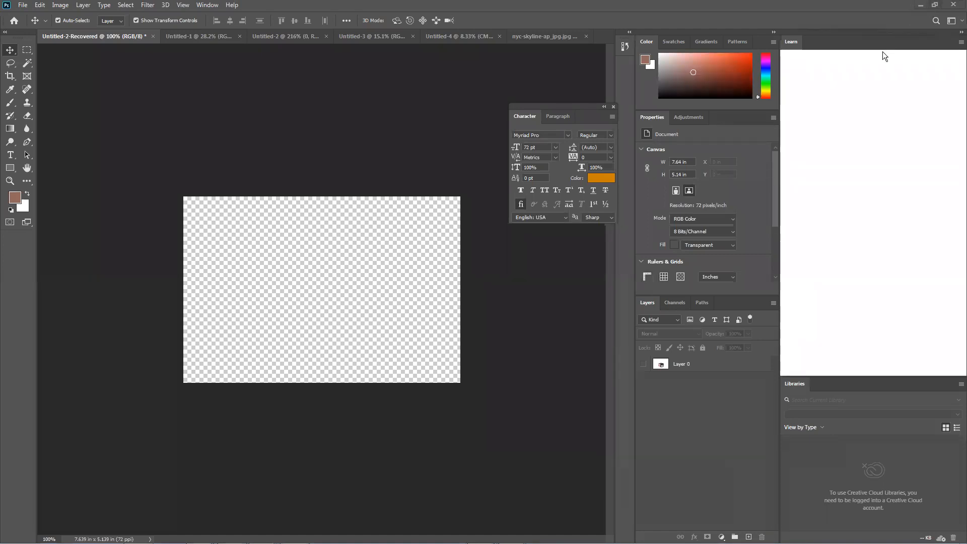
click(643, 364)
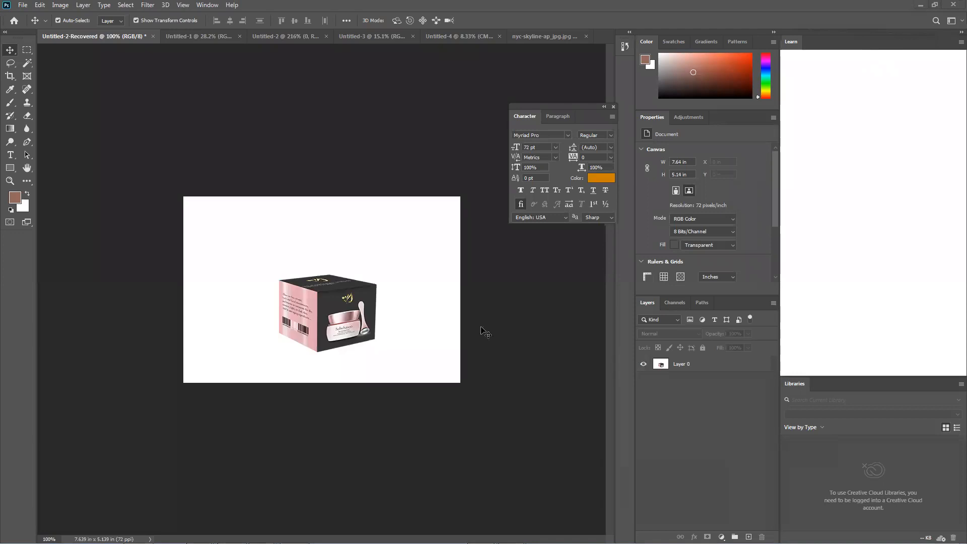
Extend the product box canvas to about 12.58 × 7.19 in with the Crop tool
click(9, 77)
click(58, 81)
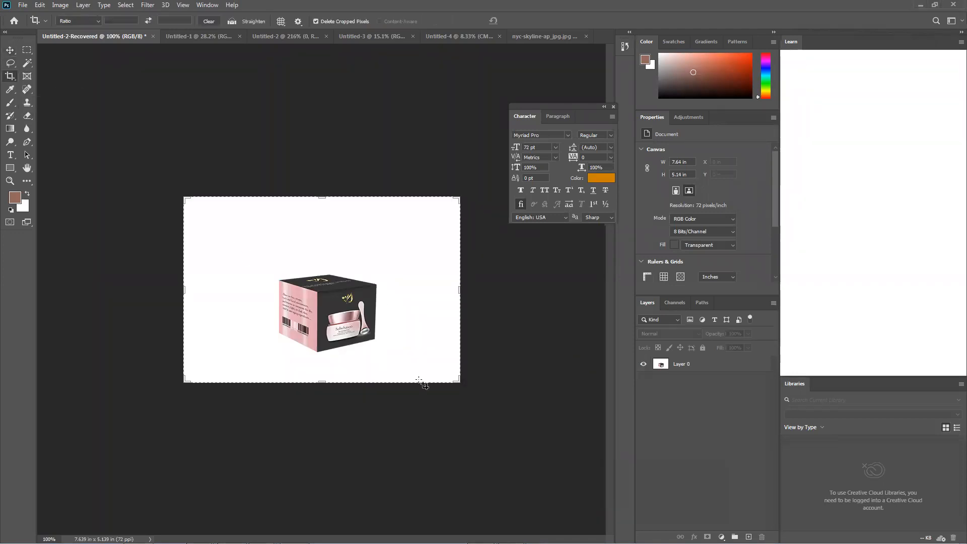
drag(458, 381, 549, 418)
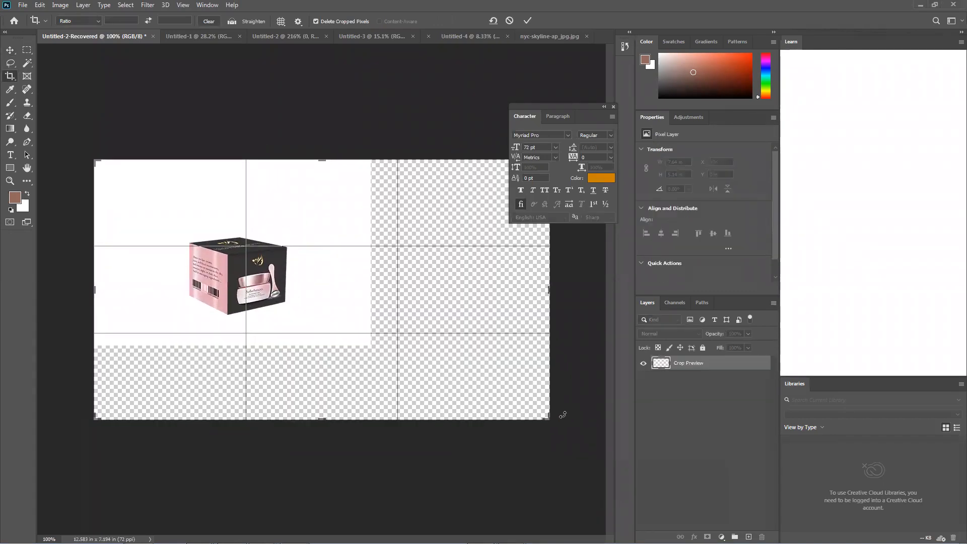
click(534, 22)
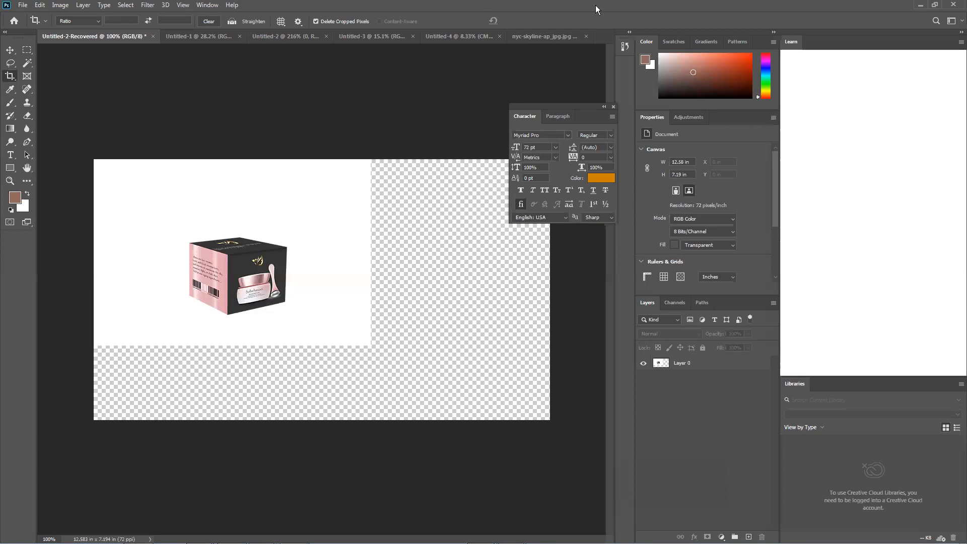
Restore Photoshop to a floating window beside the desktop icons and close the floating Character panel
drag(595, 5, 574, 56)
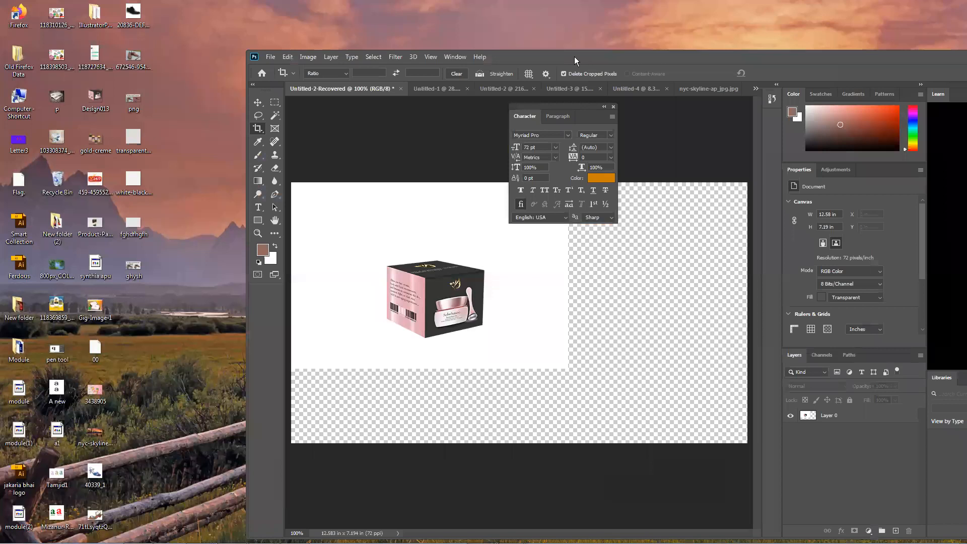
drag(574, 107, 620, 145)
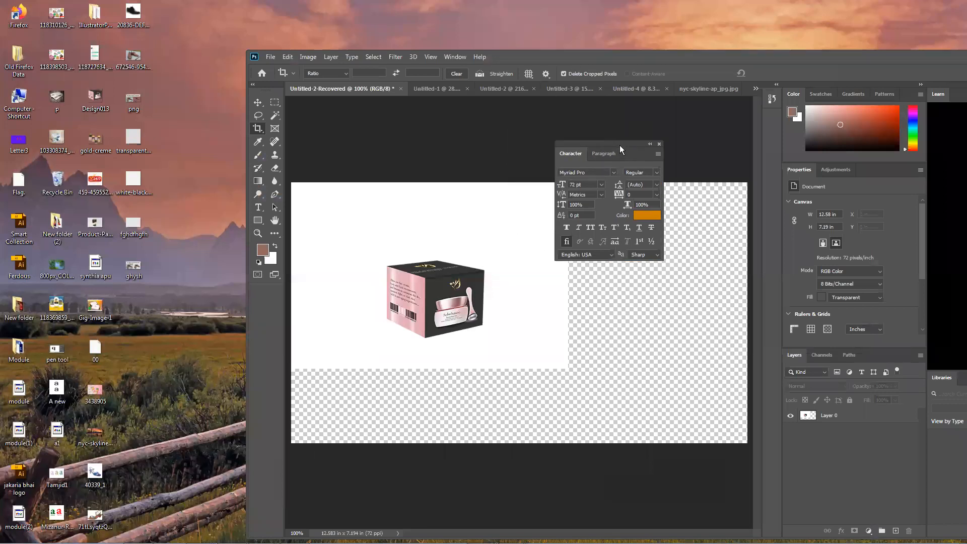
click(659, 144)
drag(556, 54, 569, 44)
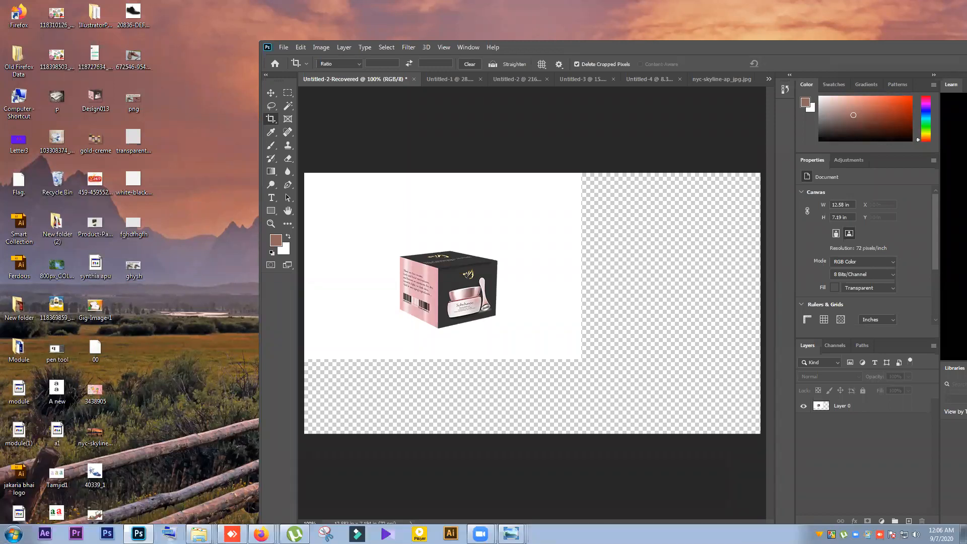
Switch to Firefox and browse the transparent background image results, previewing the Shutterstock and Can Stock Photo checkerboards
mouse_move(261, 534)
click(270, 506)
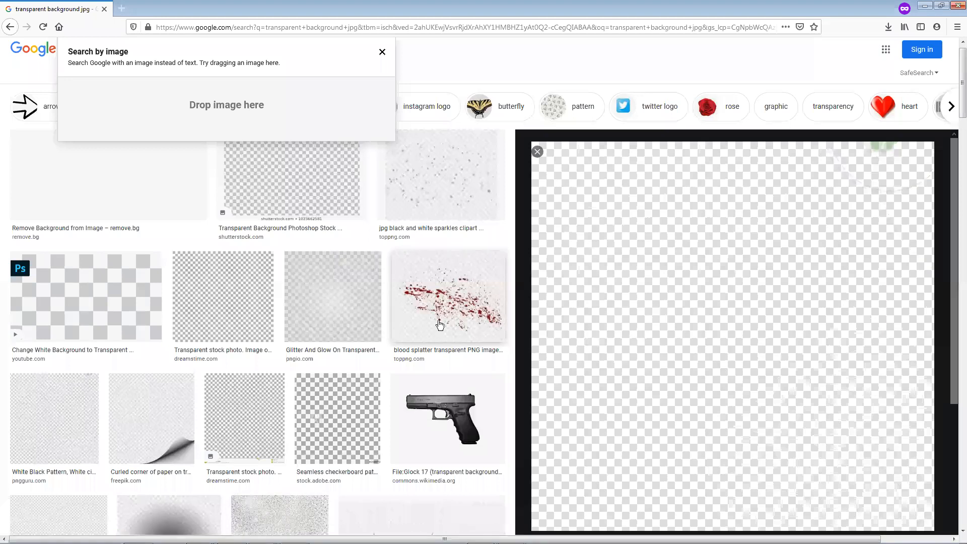
click(329, 202)
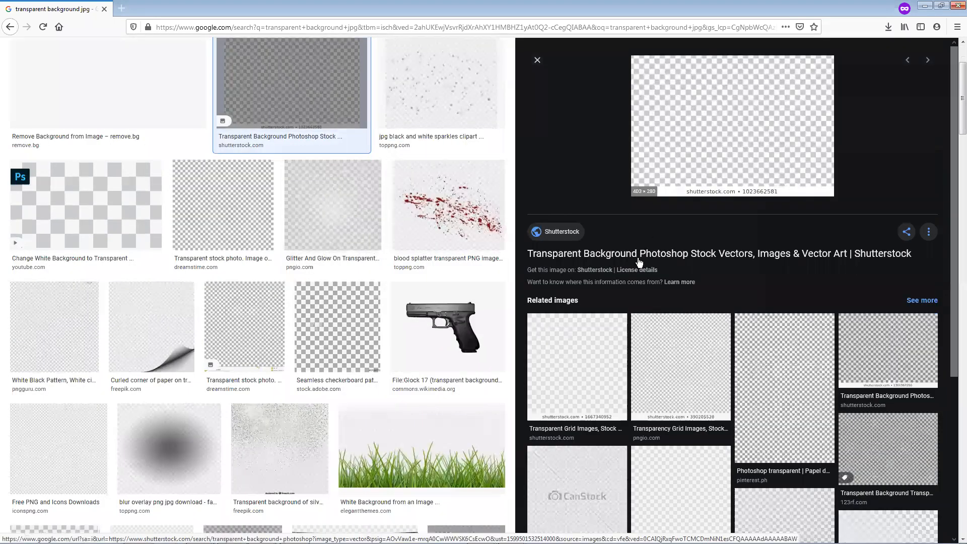
scroll(583, 386, down, 2)
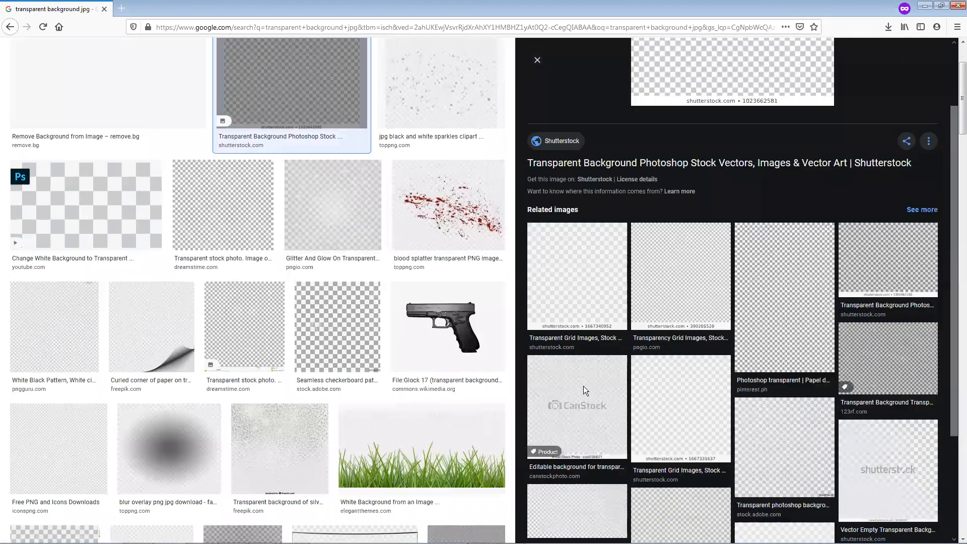
click(589, 378)
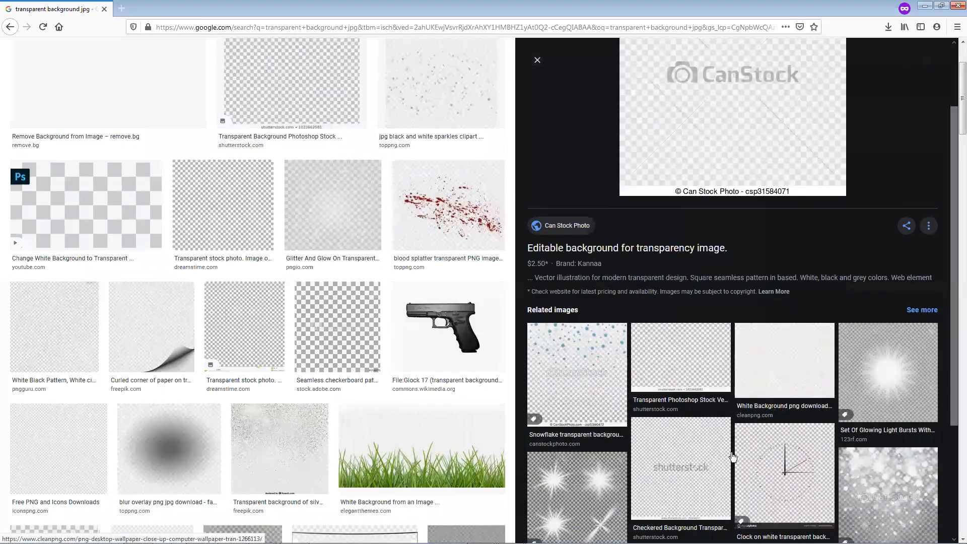
click(732, 457)
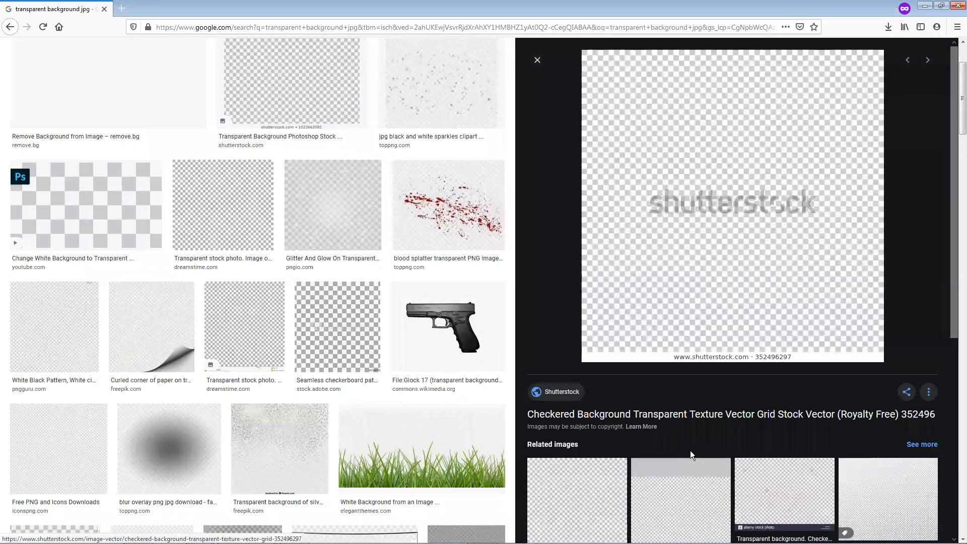
scroll(668, 326, down, 6)
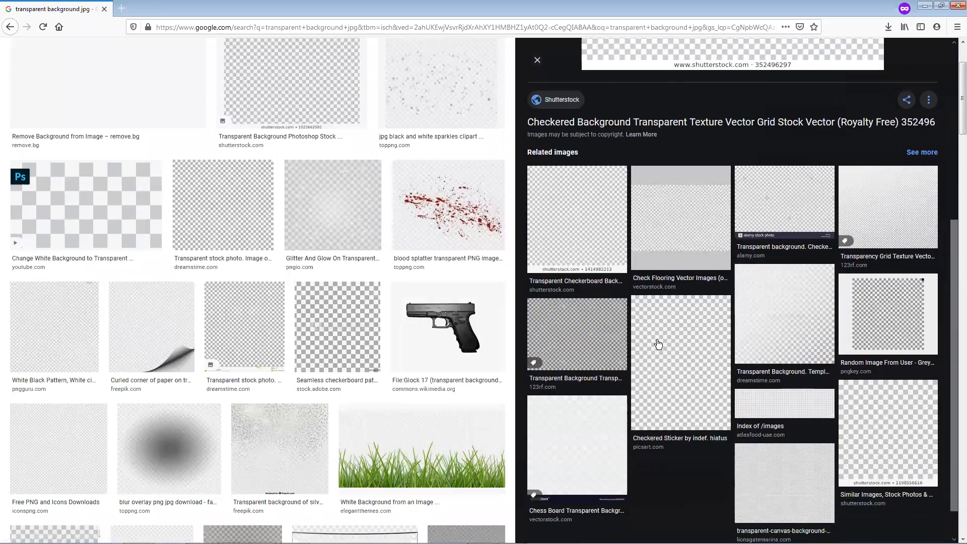
scroll(284, 454, down, 6)
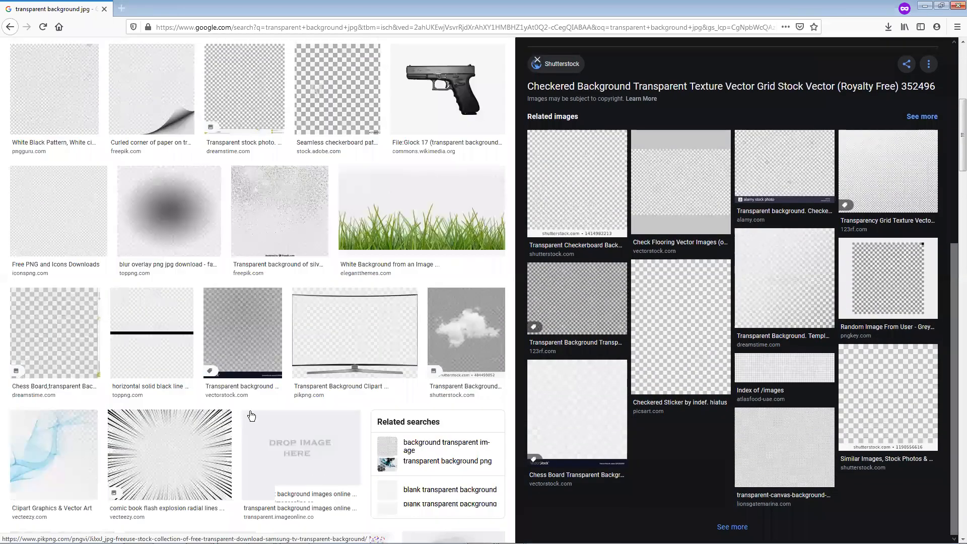
scroll(266, 343, down, 3)
scroll(271, 340, down, 2)
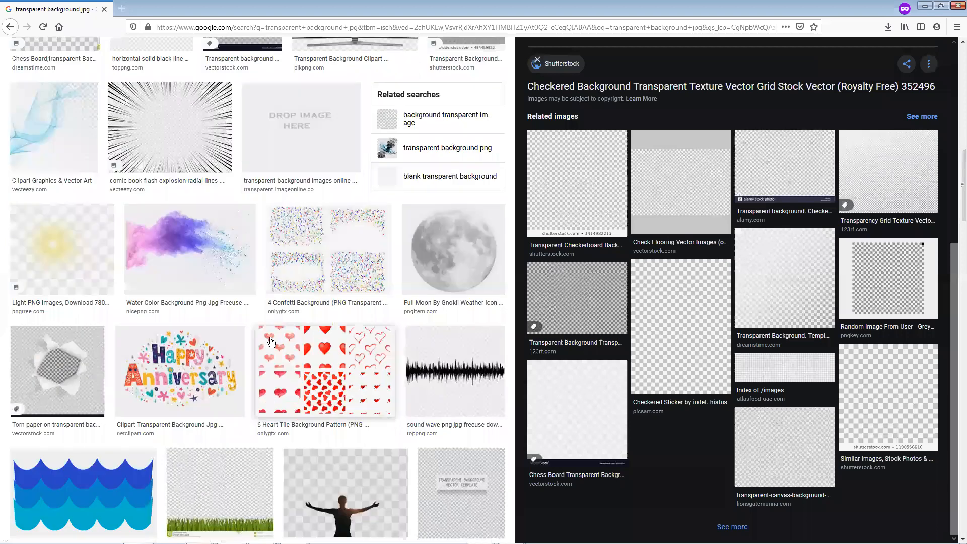
scroll(271, 341, up, 3)
scroll(550, 384, up, 6)
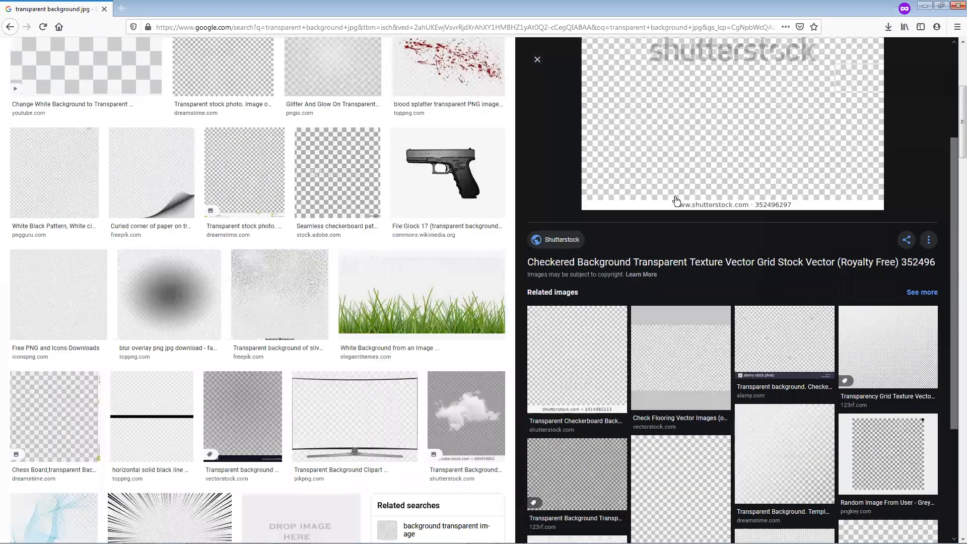
Save the Shutterstock checkered background image to the desktop, open the downloaded file, and close the photo viewer
right_click(674, 343)
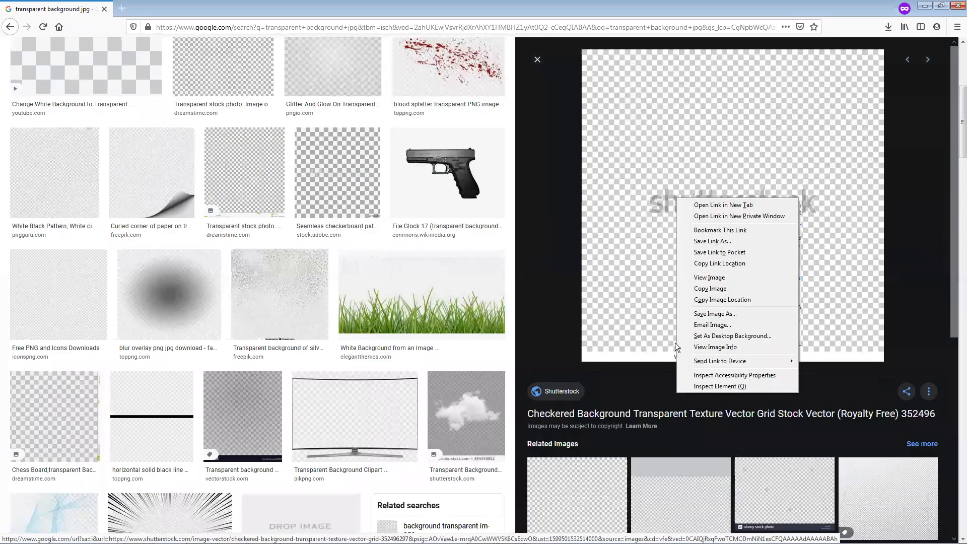
click(706, 312)
click(881, 526)
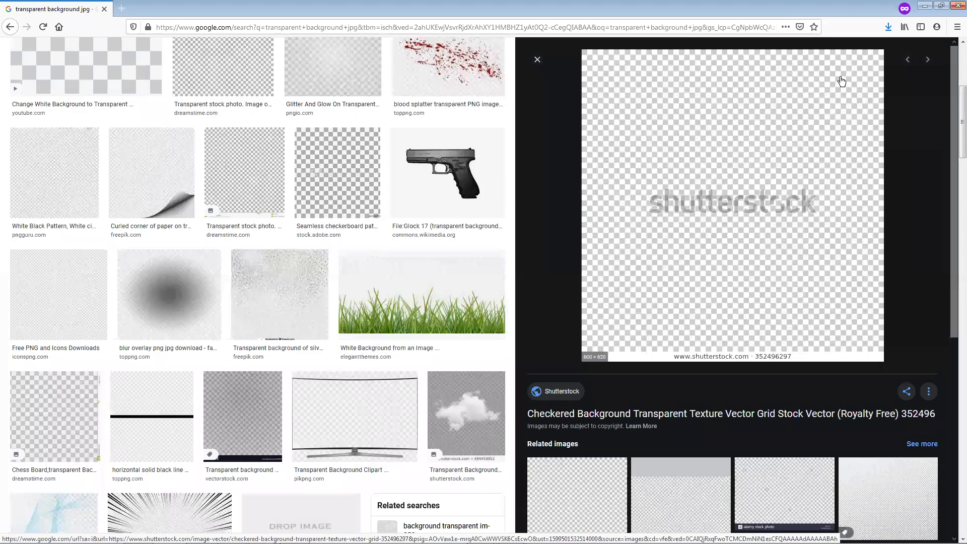
click(888, 26)
click(844, 50)
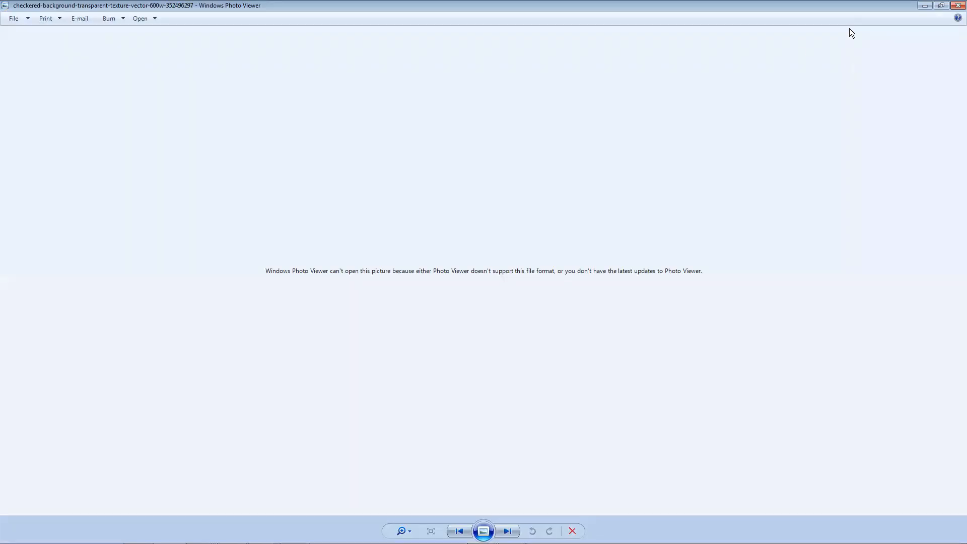
click(957, 5)
Preview the 123RF gray and white transparent grid image and save it to the Desktop as a JPEG
scroll(313, 361, down, 3)
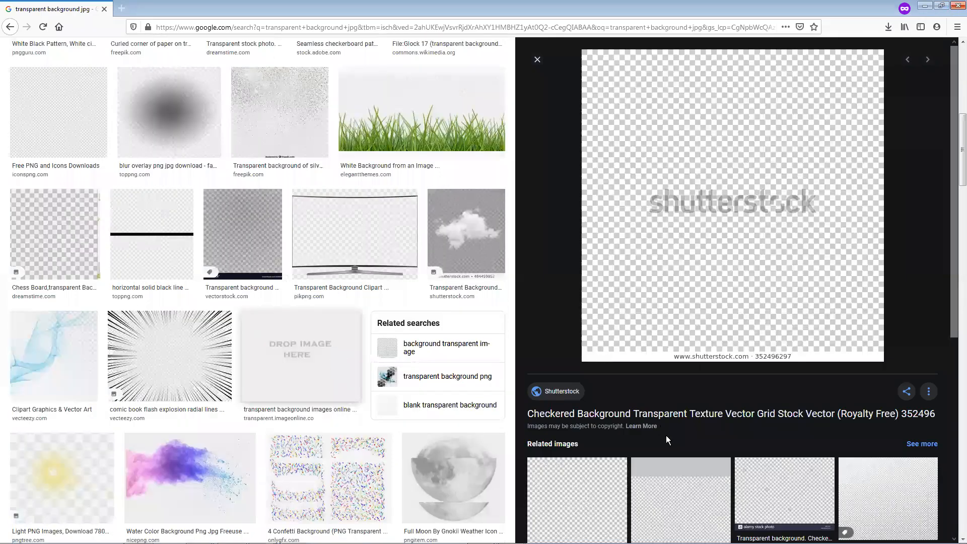
scroll(665, 435, down, 3)
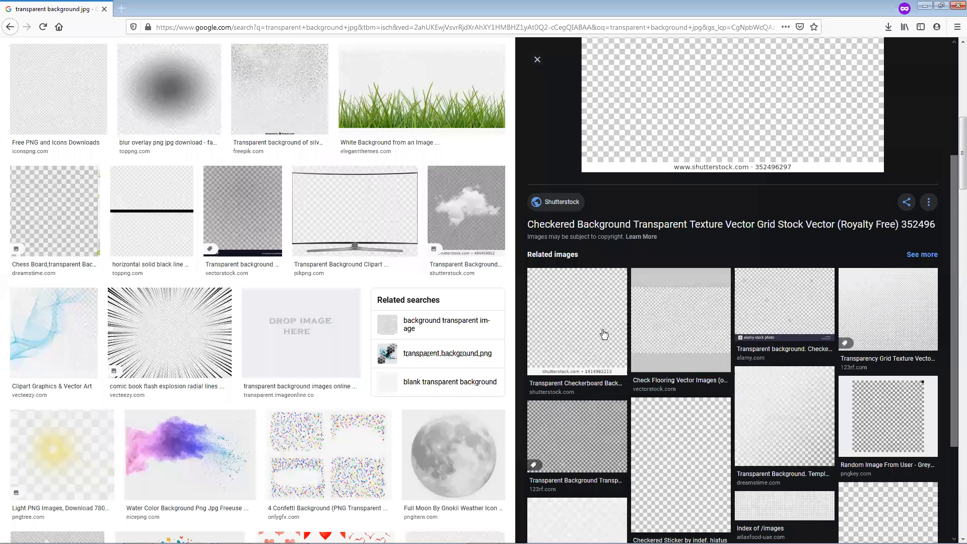
click(572, 338)
right_click(663, 154)
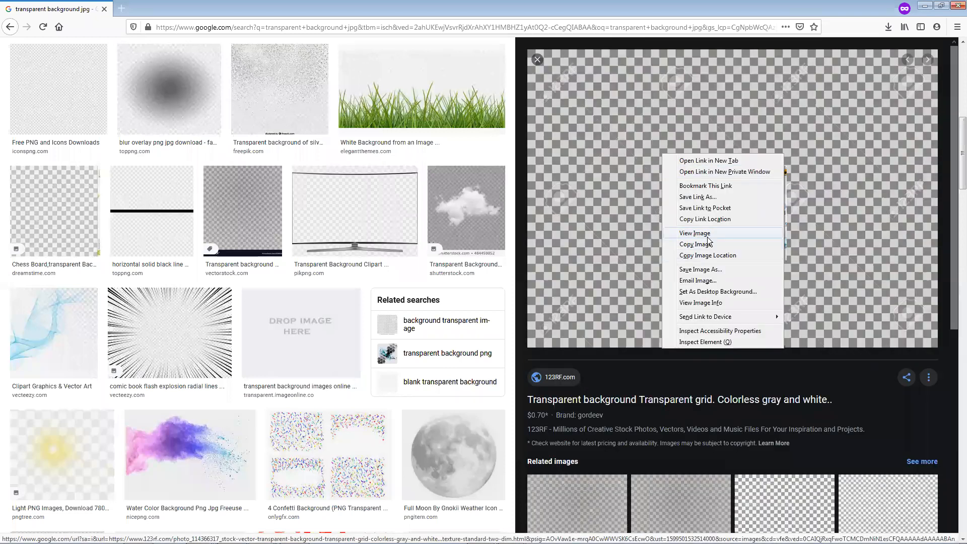
click(701, 269)
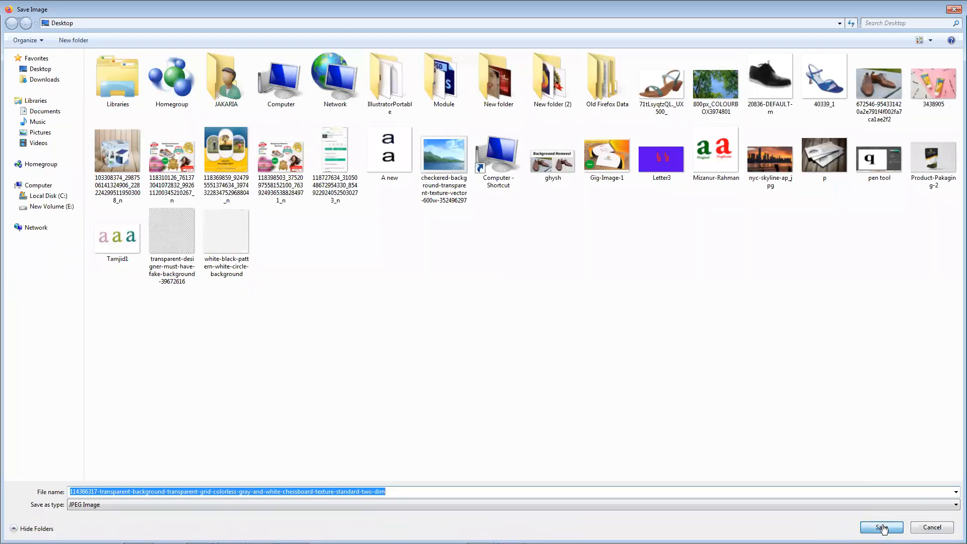
click(882, 528)
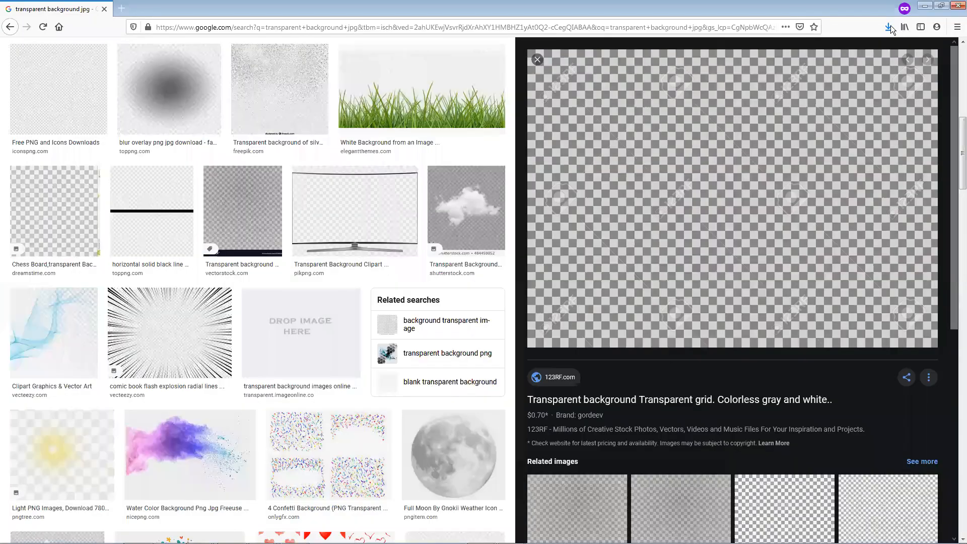
Open the folder of the downloaded 123RF grid and place the image into Photoshop's Untitled-2-Recovered document
click(888, 27)
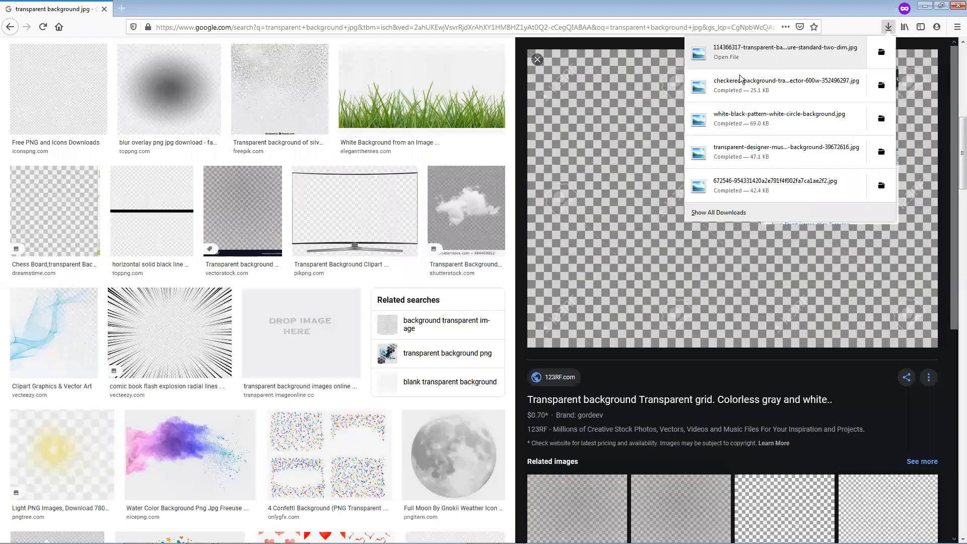
click(881, 55)
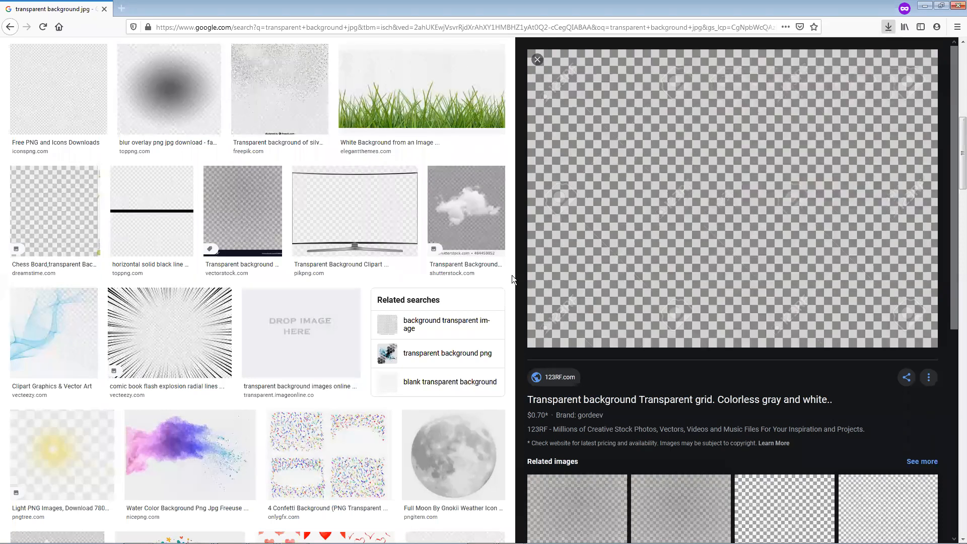
drag(401, 334, 582, 227)
key(Return)
key(c)
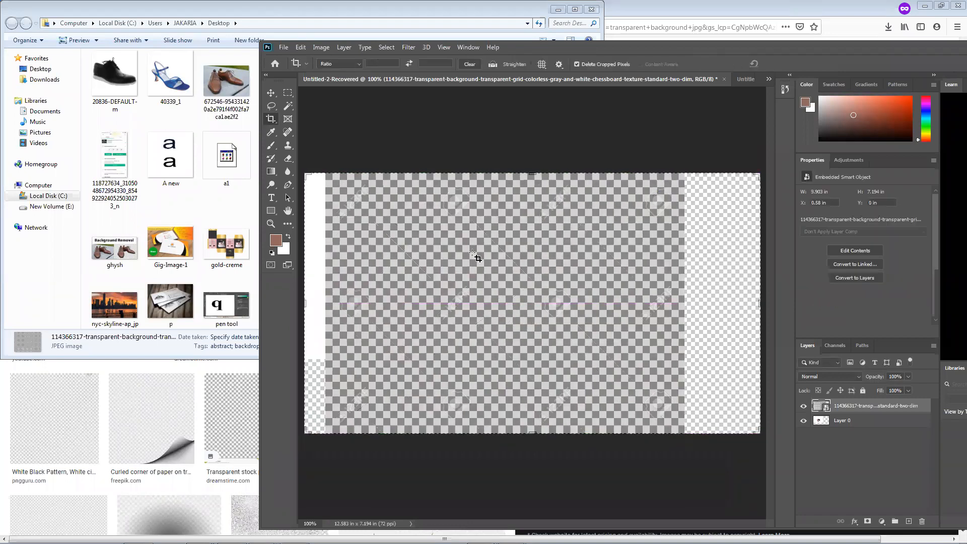
Inspect the 123RF watermark on the placed checkerboard up close and rasterize that layer
scroll(475, 275, up, 6)
scroll(484, 302, down, 7)
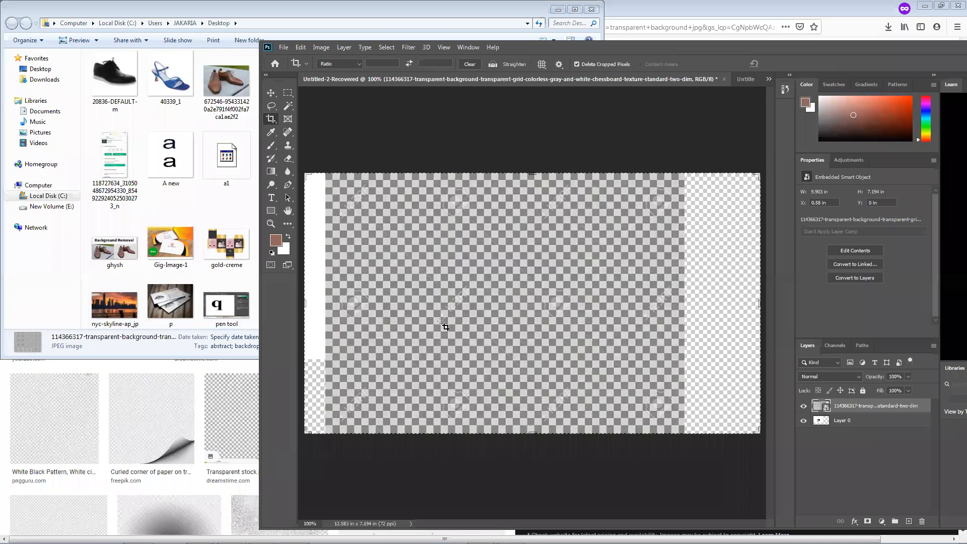
scroll(449, 322, up, 3)
scroll(449, 322, up, 6)
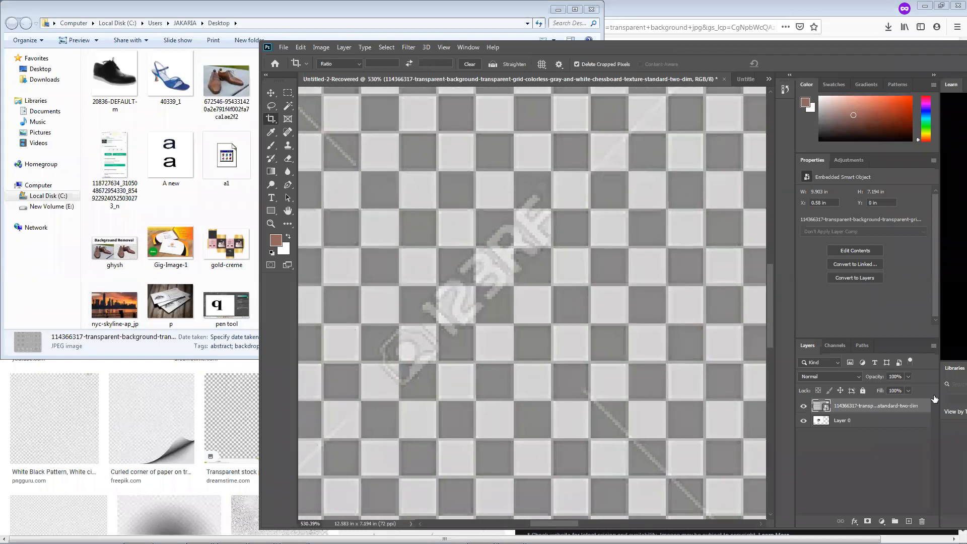
right_click(885, 405)
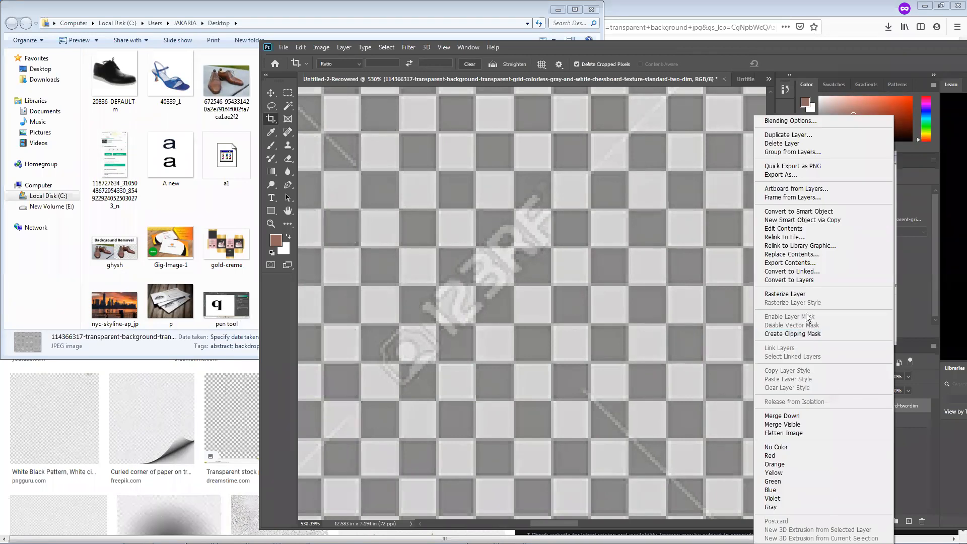
click(804, 294)
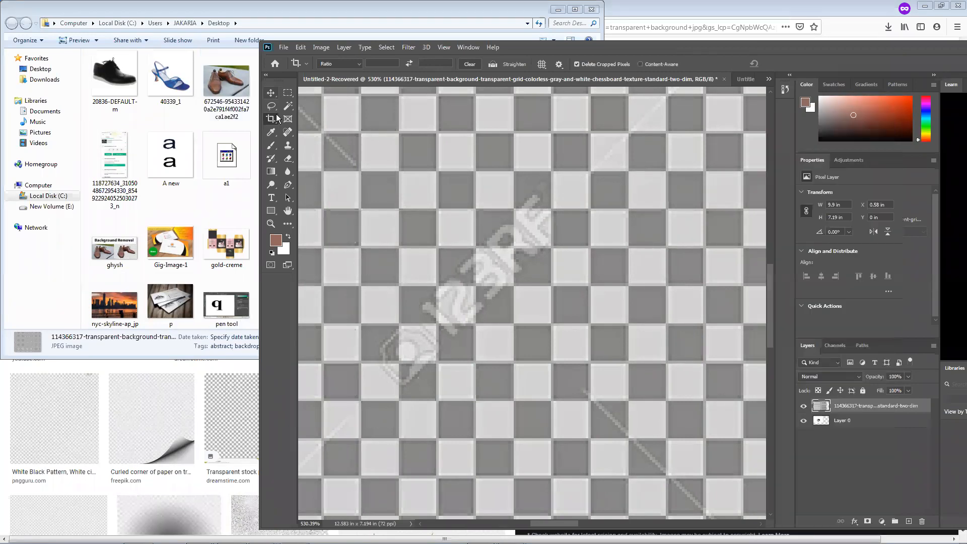
Select a clean block of about 4 × 8 squares beside the watermark with the Rectangular Marquee and copy it to a new layer
right_click(275, 114)
click(310, 114)
scroll(396, 212, down, 2)
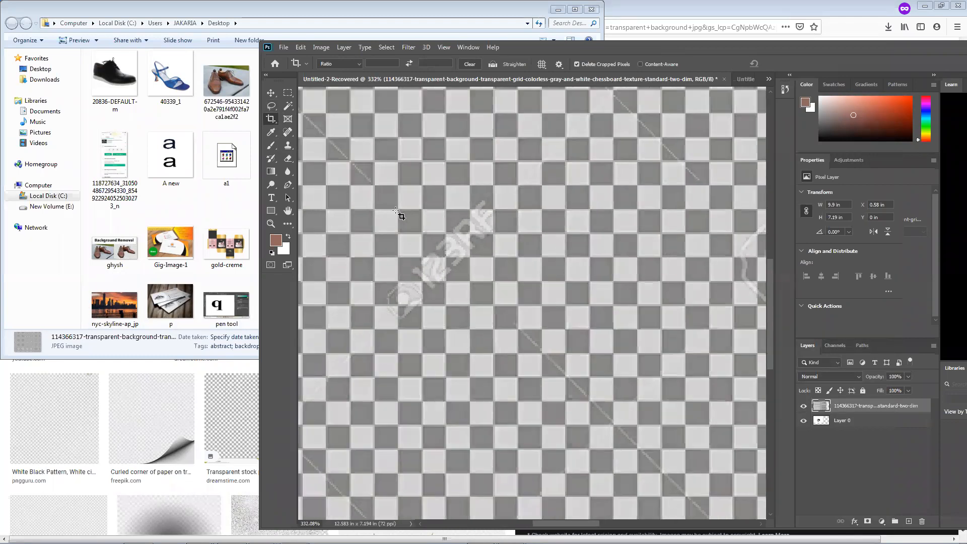
click(291, 92)
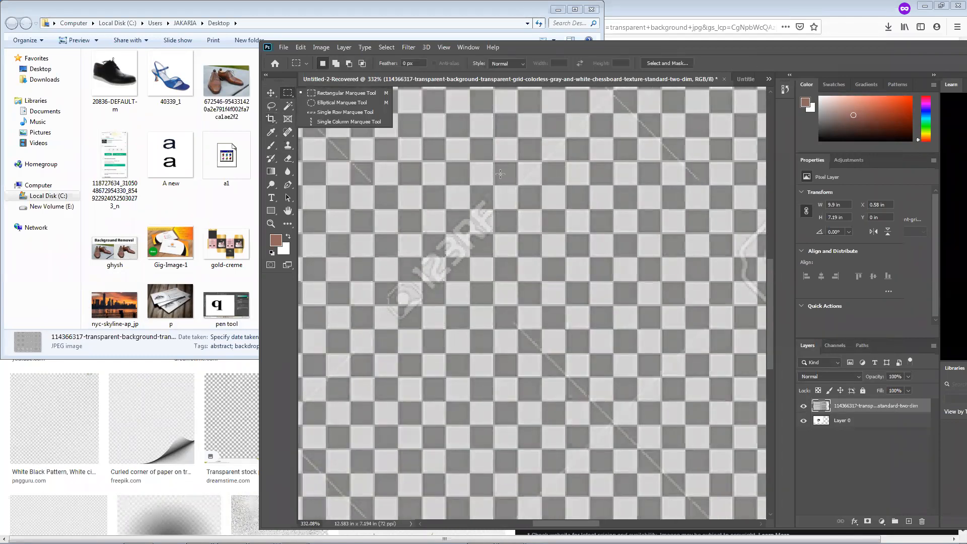
drag(566, 159, 662, 352)
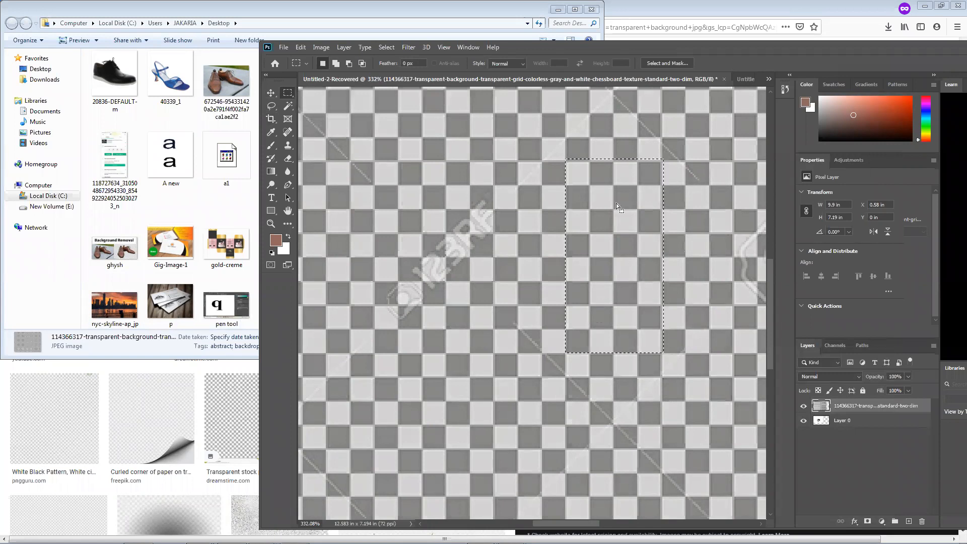
key(ctrl+j)
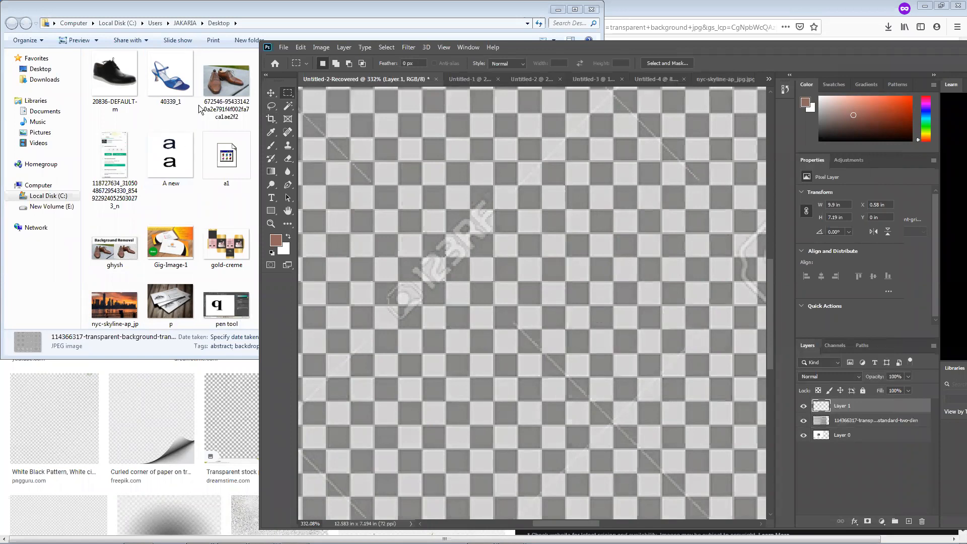
Cover the 123RF watermark with duplicates of the clean checker patch, aligning each one to the grid
click(270, 93)
drag(602, 206, 398, 234)
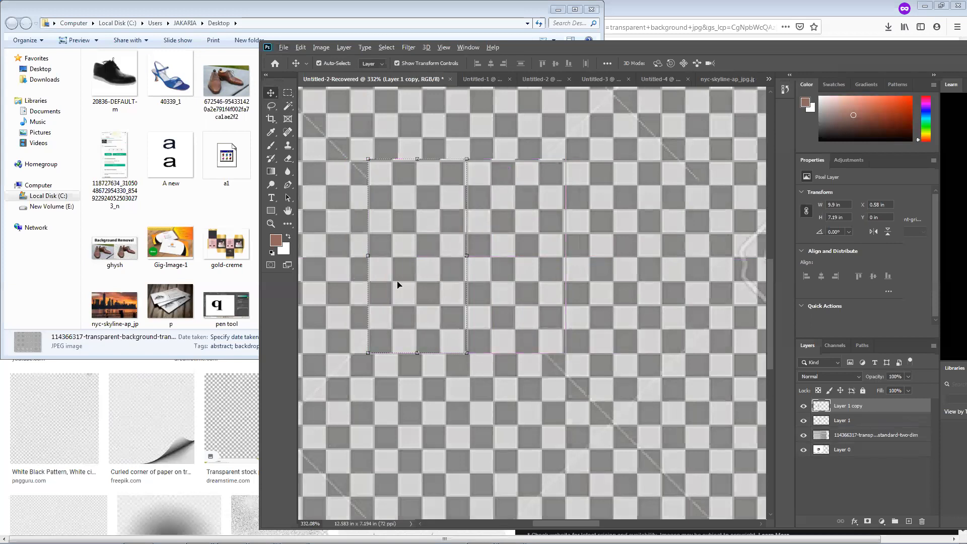
scroll(426, 285, down, 3)
drag(425, 277, 322, 258)
scroll(611, 275, down, 1)
Outline the 123RF watermark near the checkerboard's lower-left corner with the Polygonal Lasso, fill it to remove the mark, and deselect
click(341, 370)
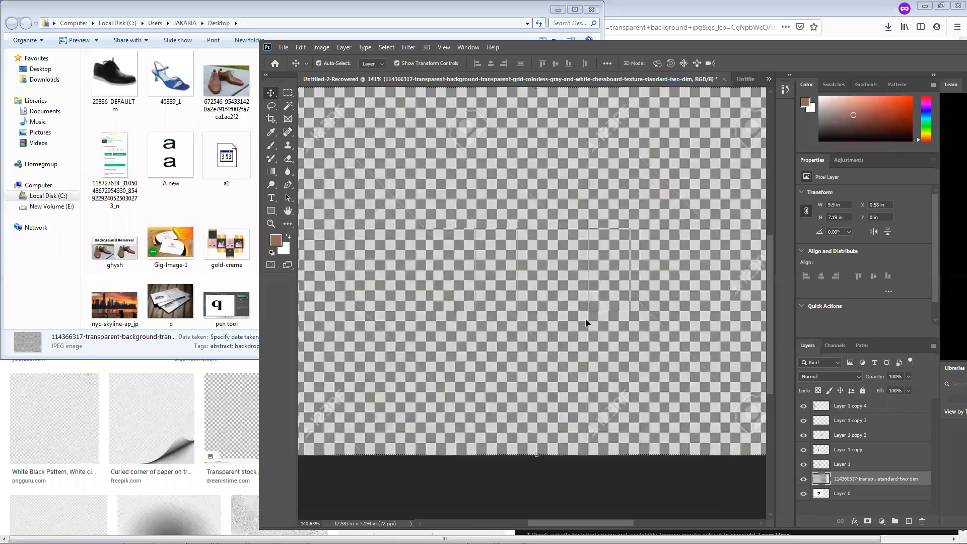
scroll(360, 414, down, 2)
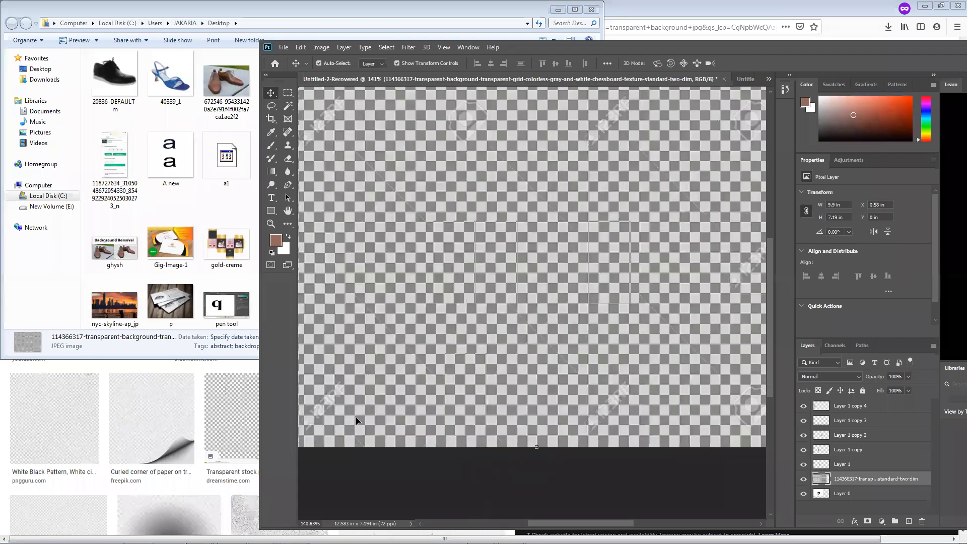
scroll(341, 423, down, 1)
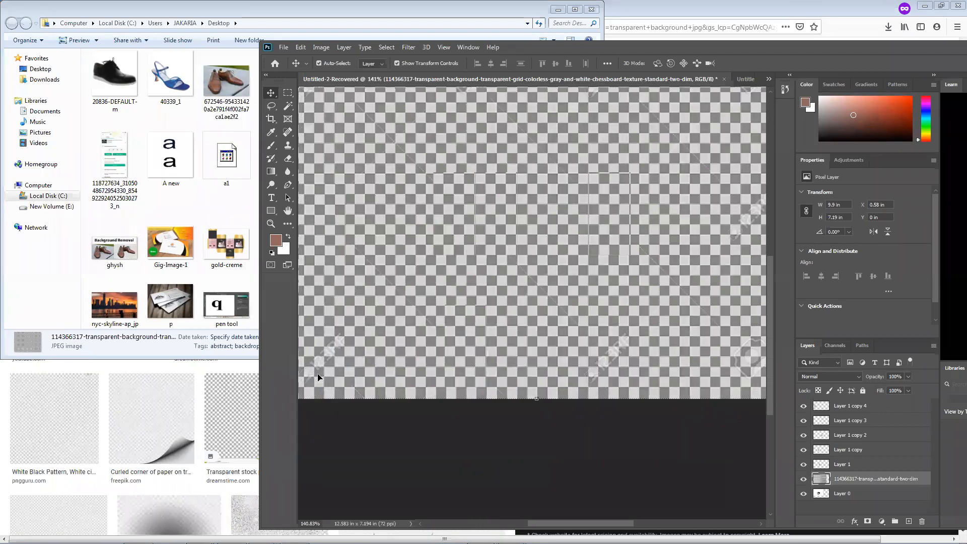
scroll(321, 364, up, 7)
drag(321, 364, 394, 358)
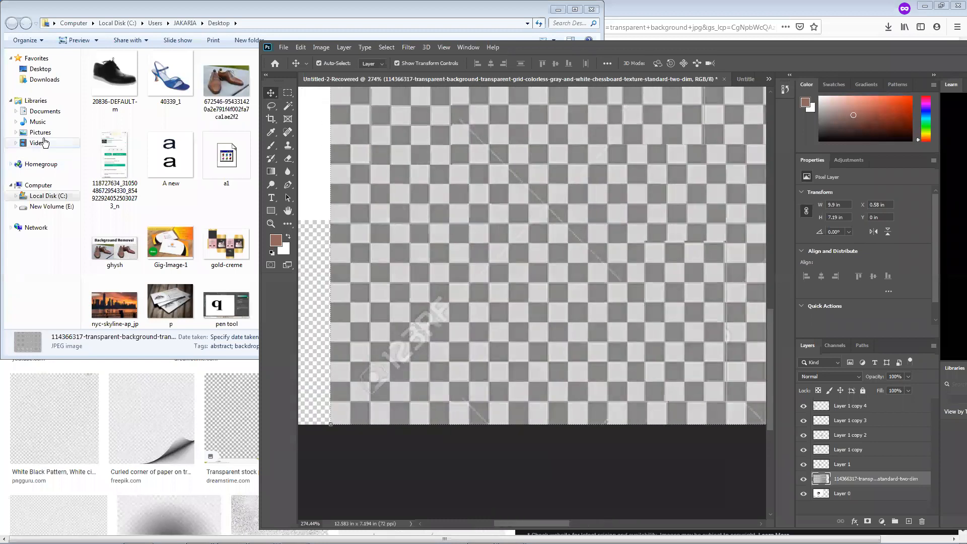
right_click(270, 93)
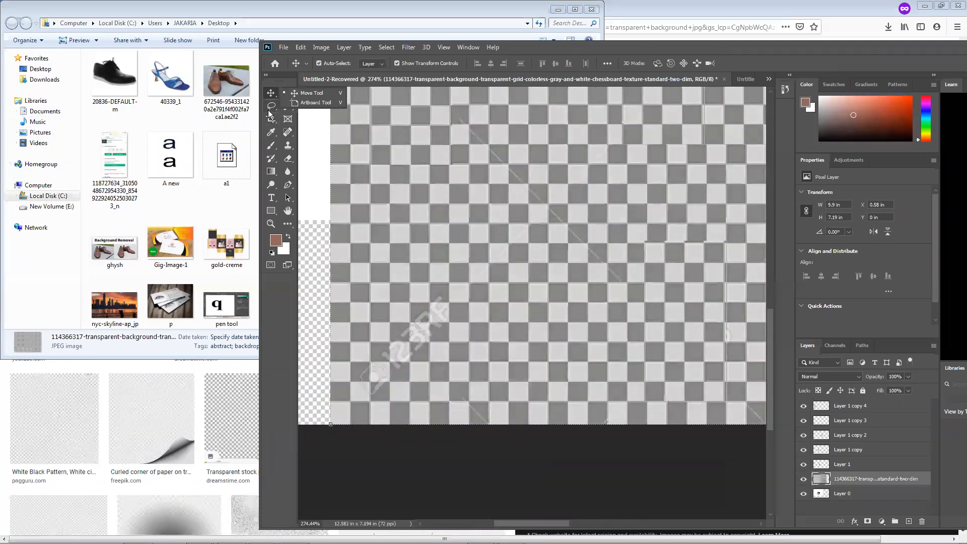
click(268, 110)
click(308, 116)
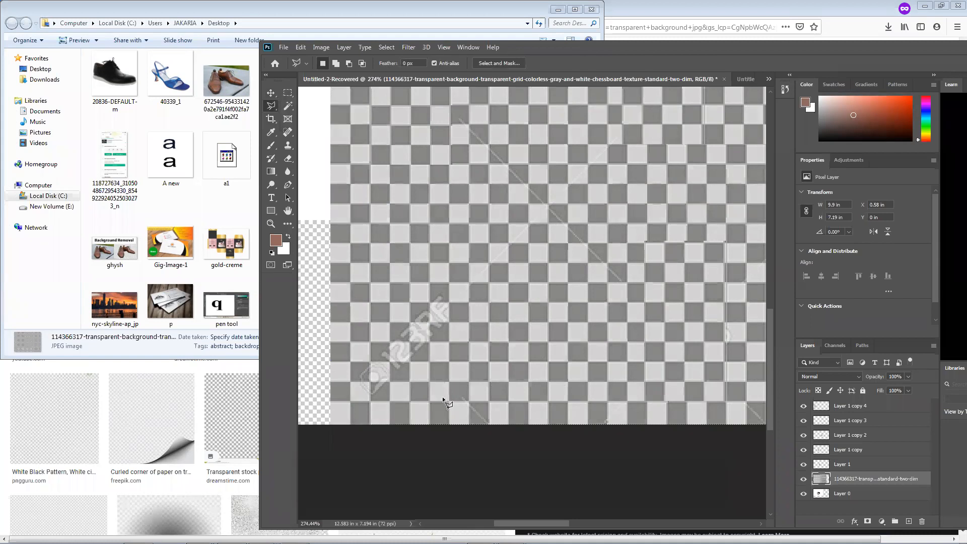
click(354, 381)
click(457, 315)
double_click(369, 400)
key(shift+BackSpace)
key(Return)
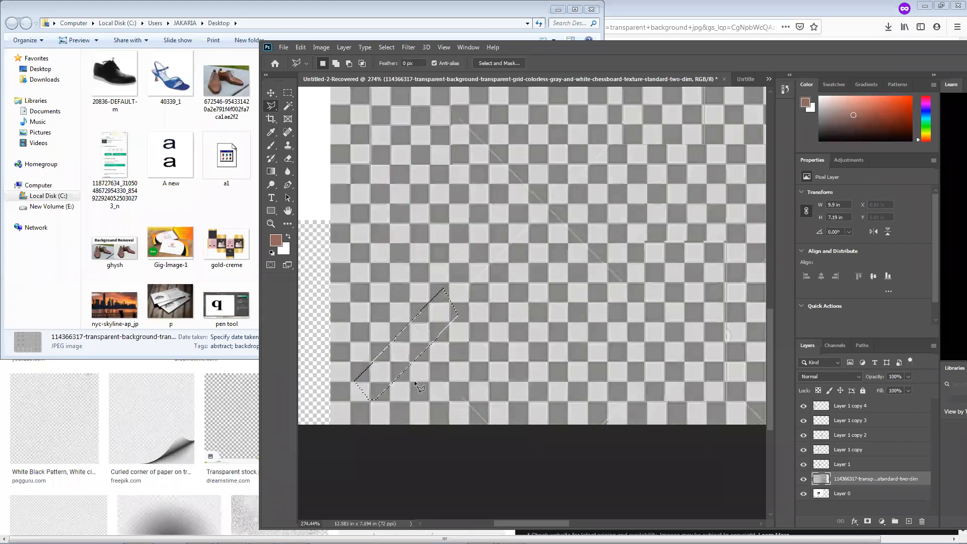
key(ctrl+d)
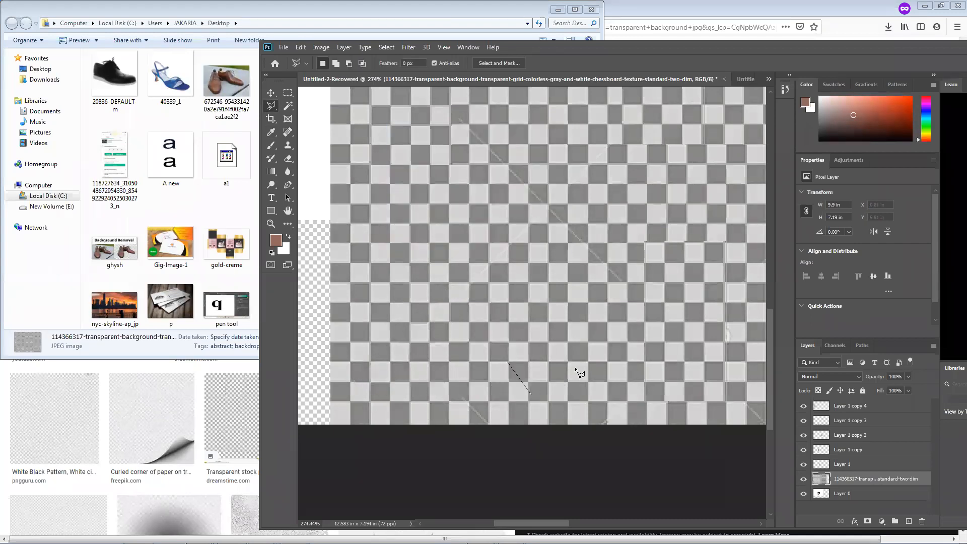